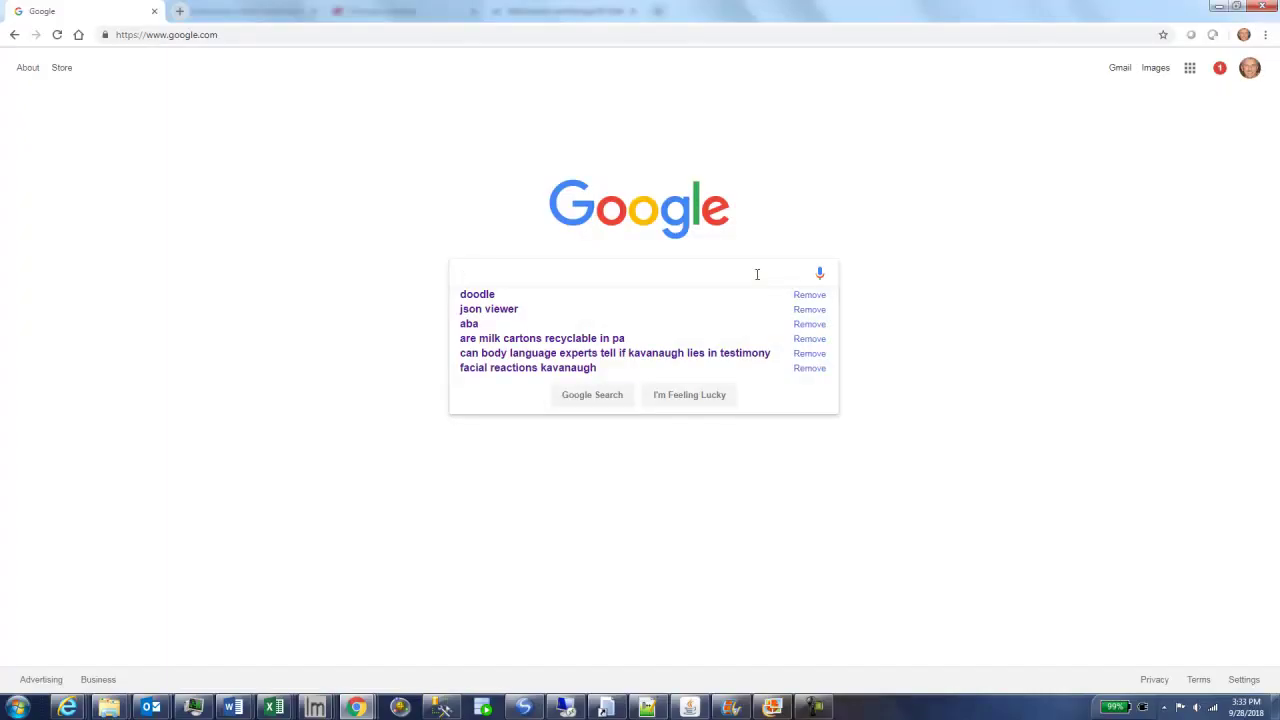
# - Search Google for "ledes" and open the LEDES.org website
pyautogui.write('ledes')
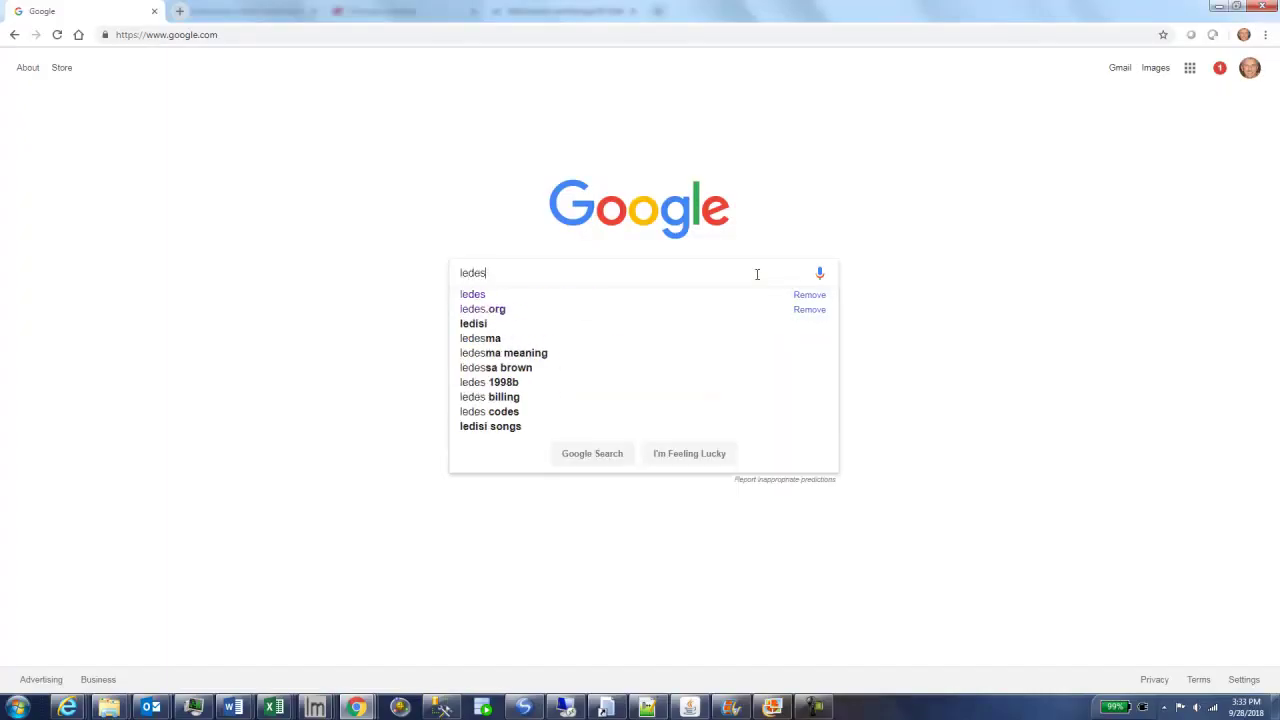
pyautogui.press('Return')
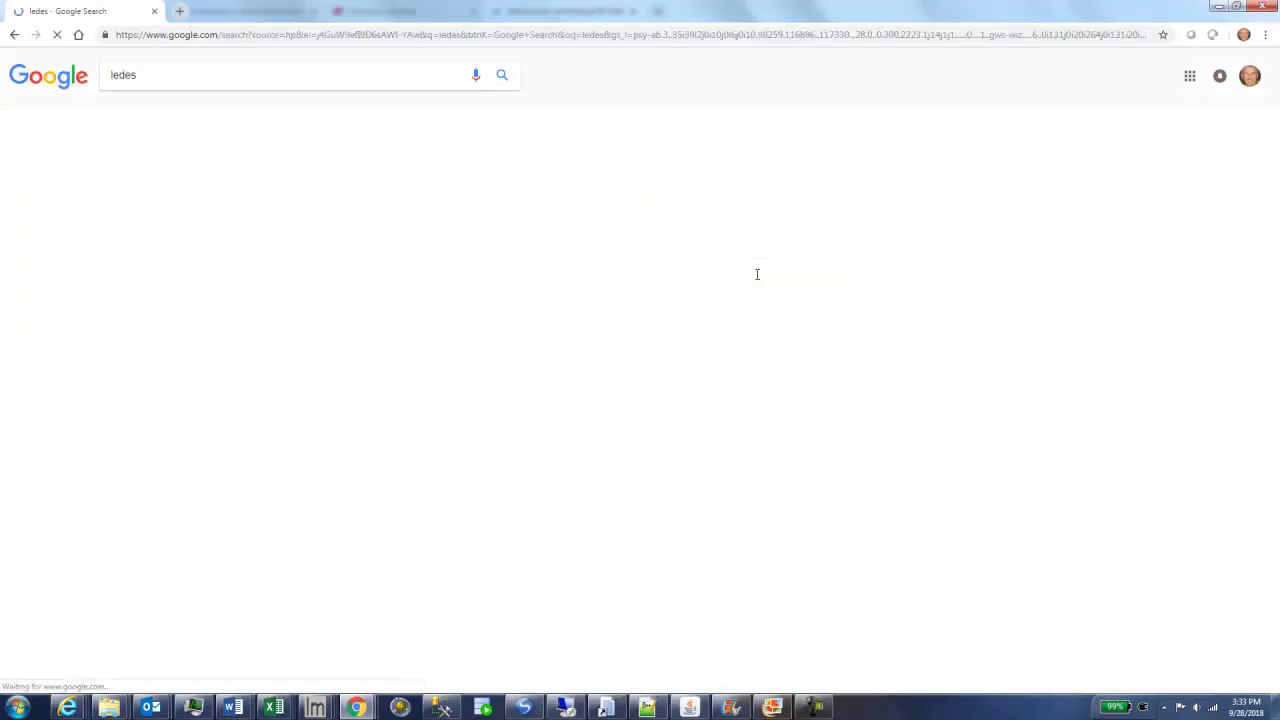
pyautogui.click(197, 174)
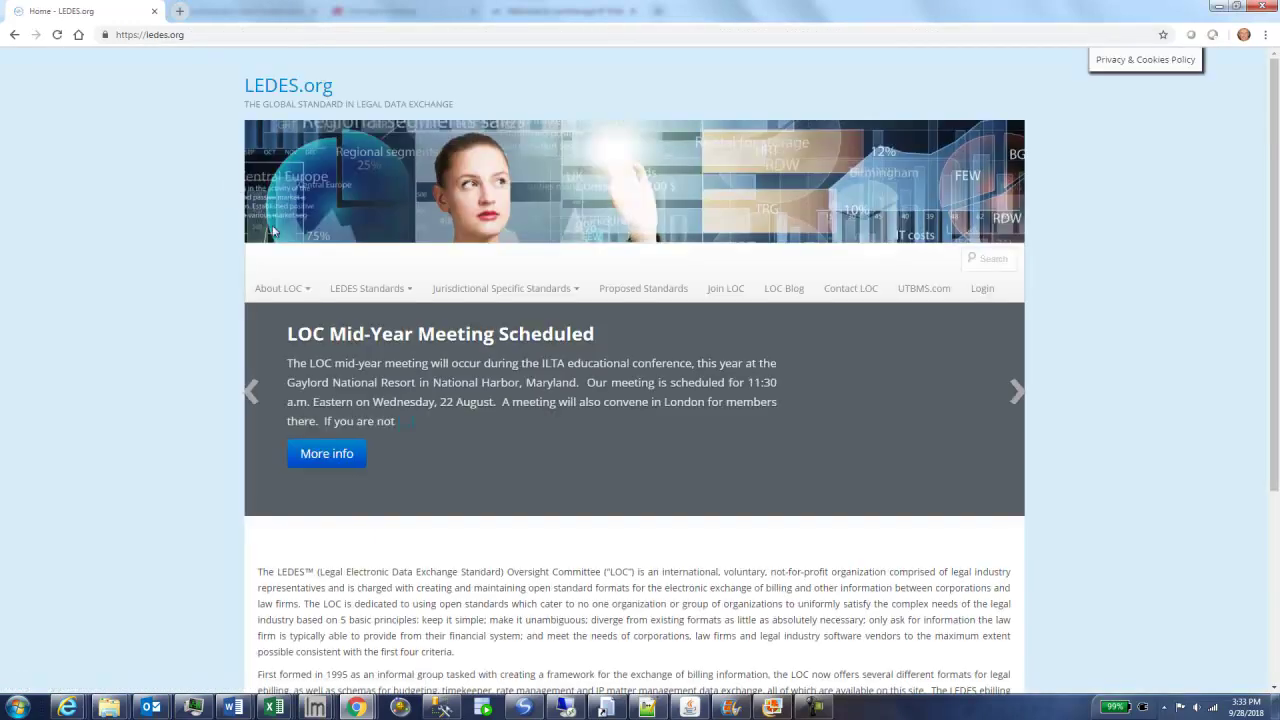
# - Open the LEDES 98BI Format page among the LEDES ebilling data exchange formats
pyautogui.moveTo(321, 299)
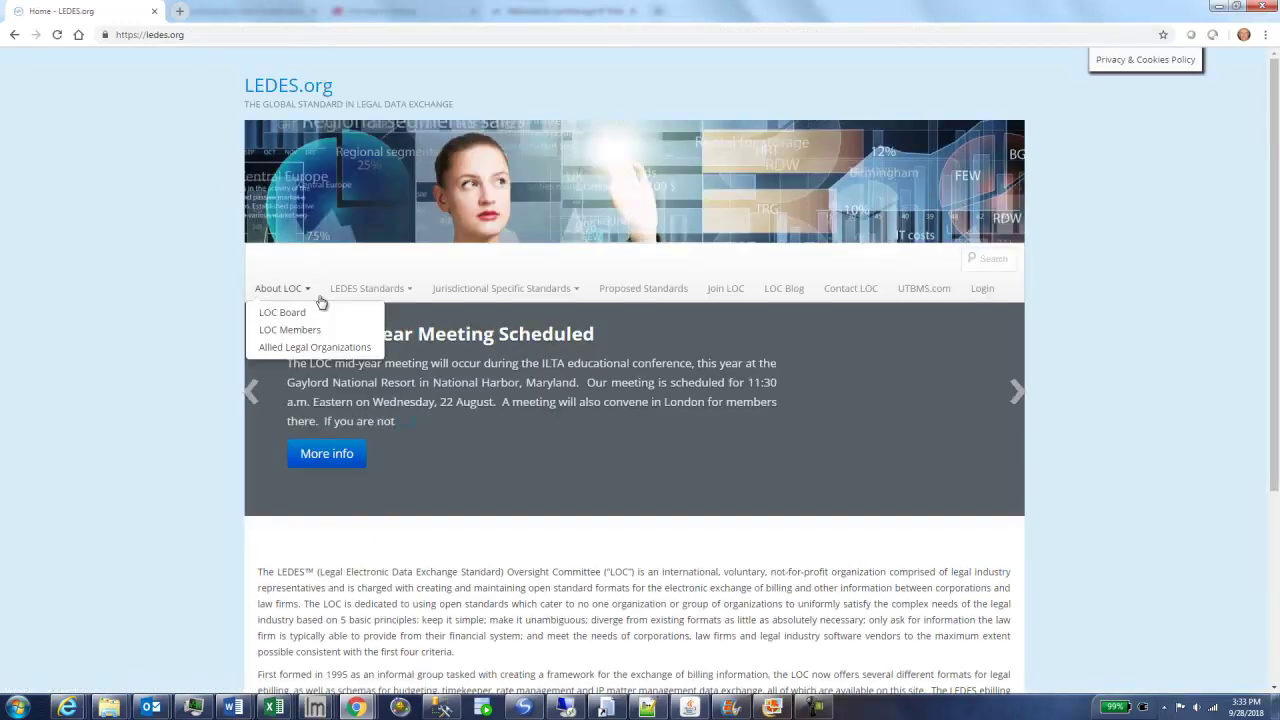
pyautogui.moveTo(386, 316)
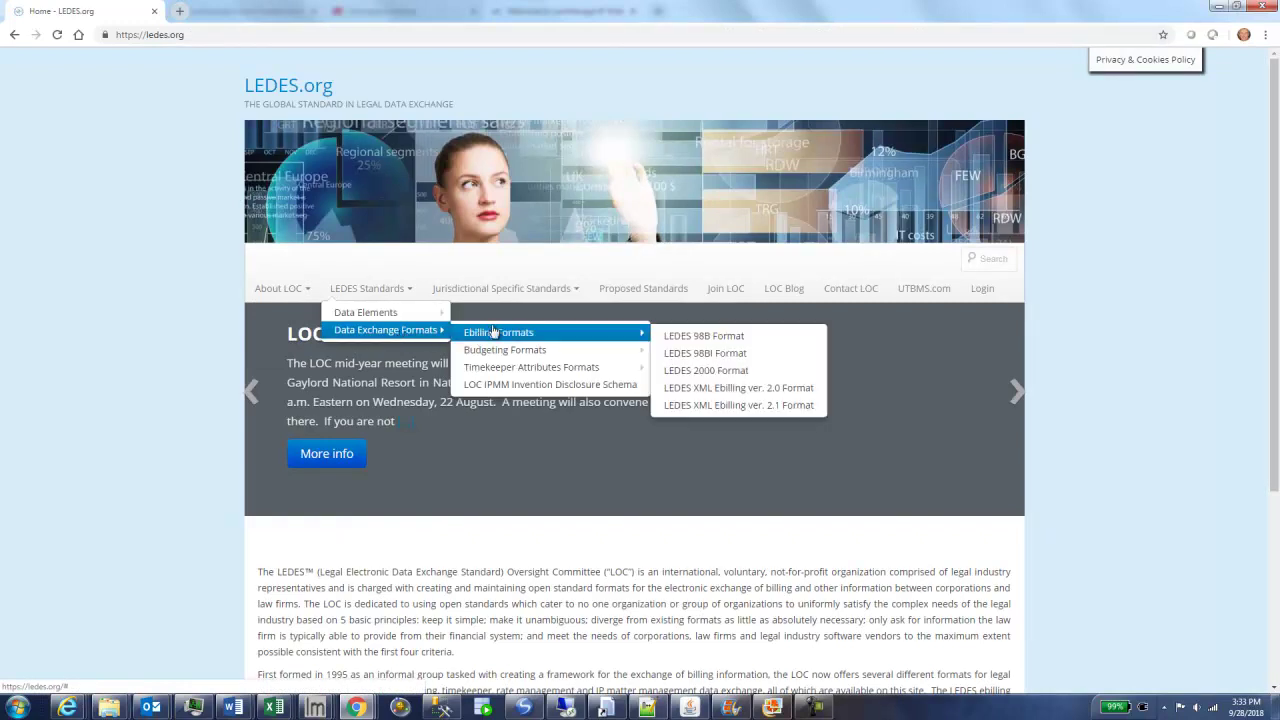
pyautogui.moveTo(572, 337)
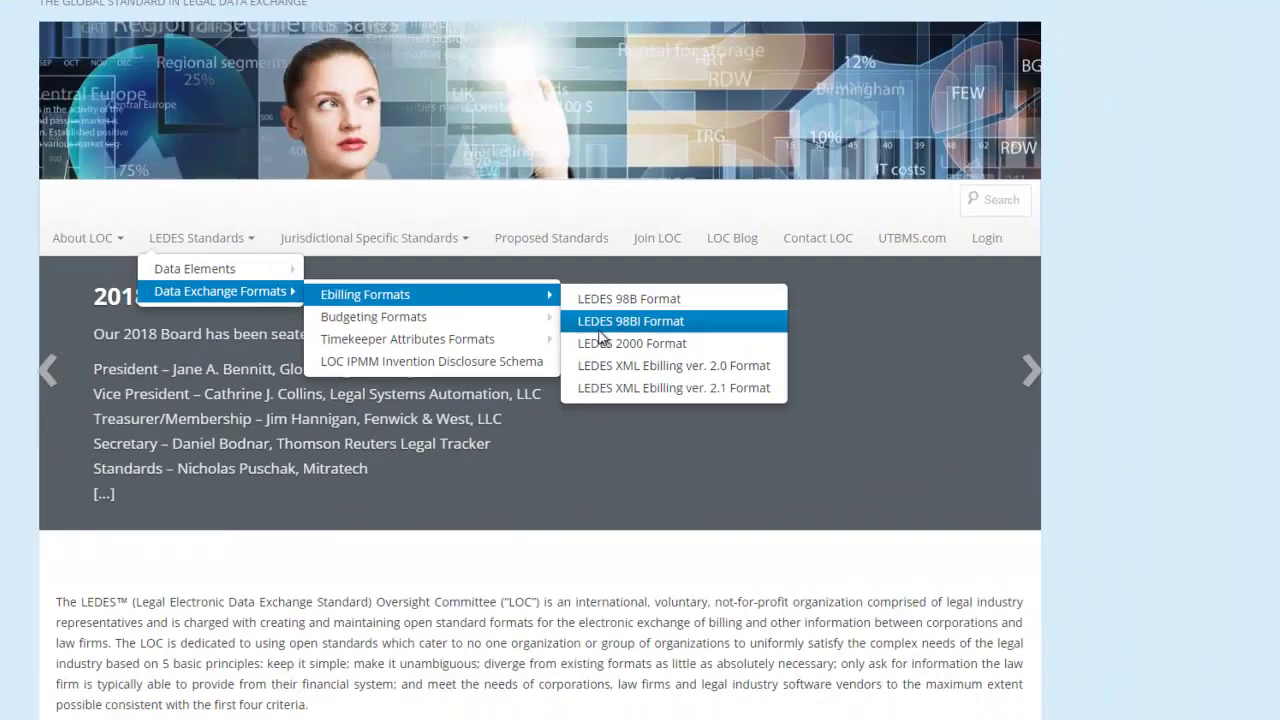
pyautogui.click(135, 129)
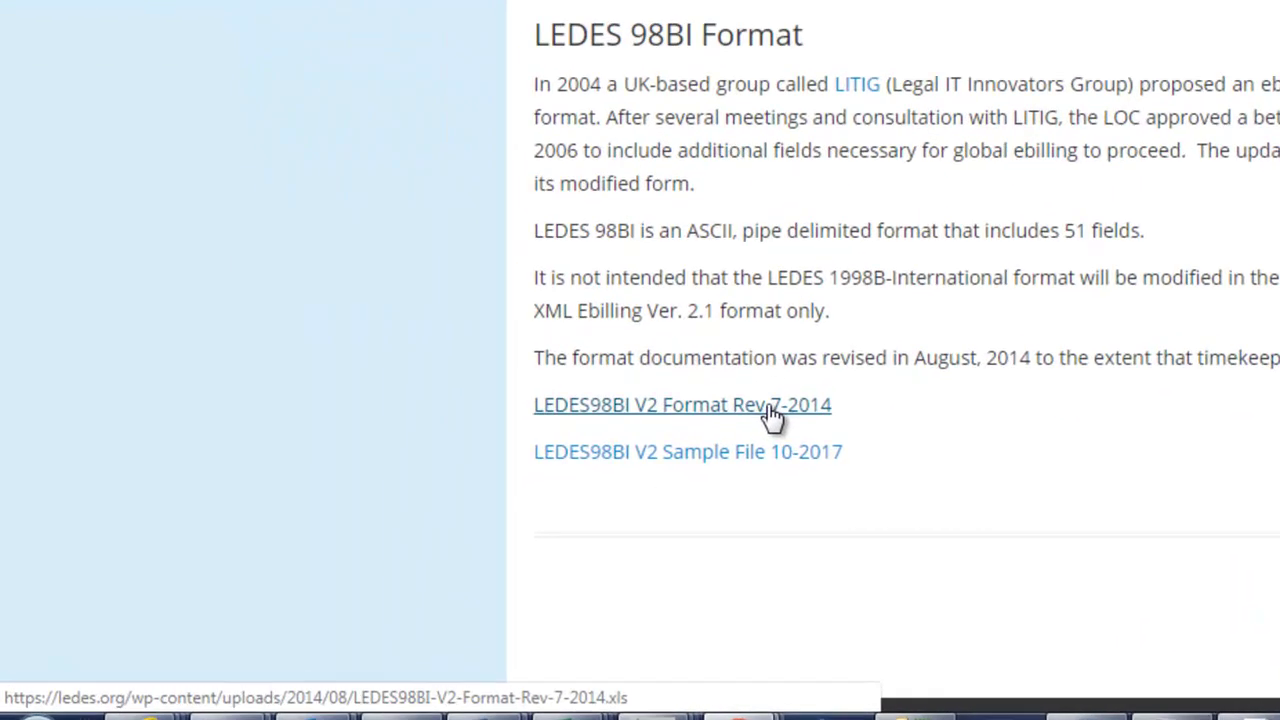
# - Download the LEDES98BI V2 Format Rev 7-2014 specification and open the LEDES98BI V2 Sample File 10-2017
pyautogui.click(372, 549)
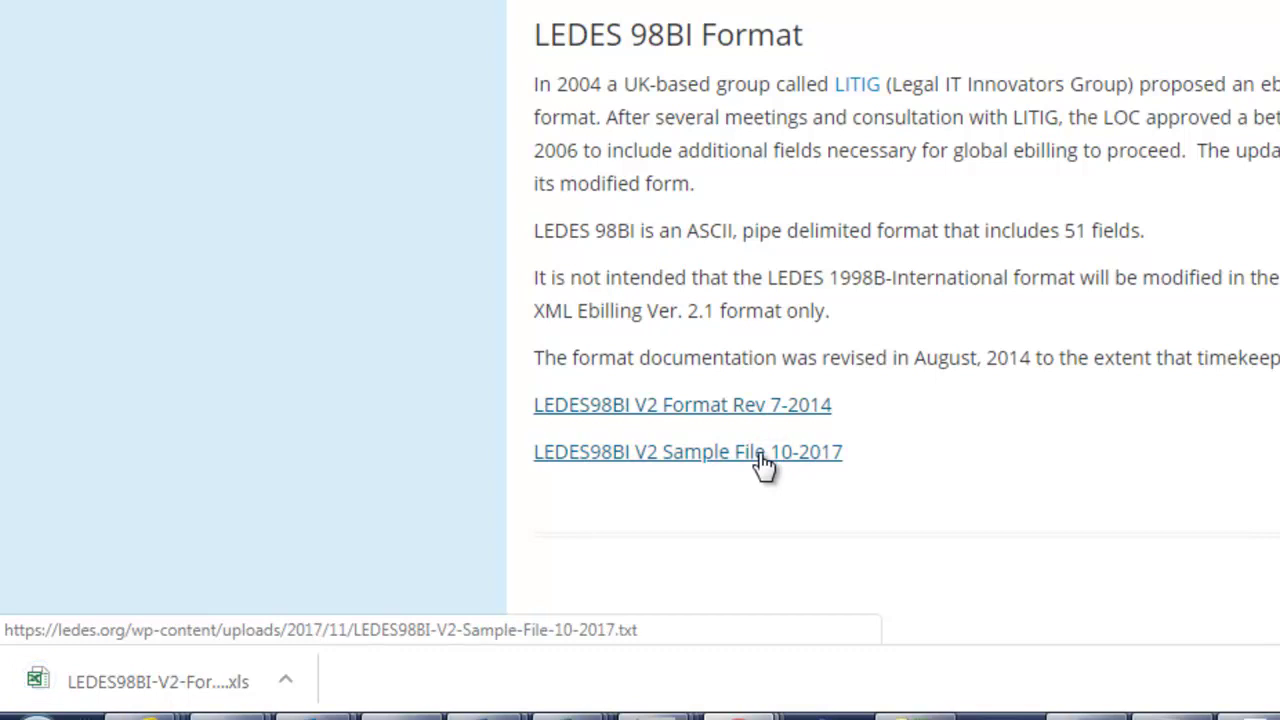
pyautogui.click(765, 462)
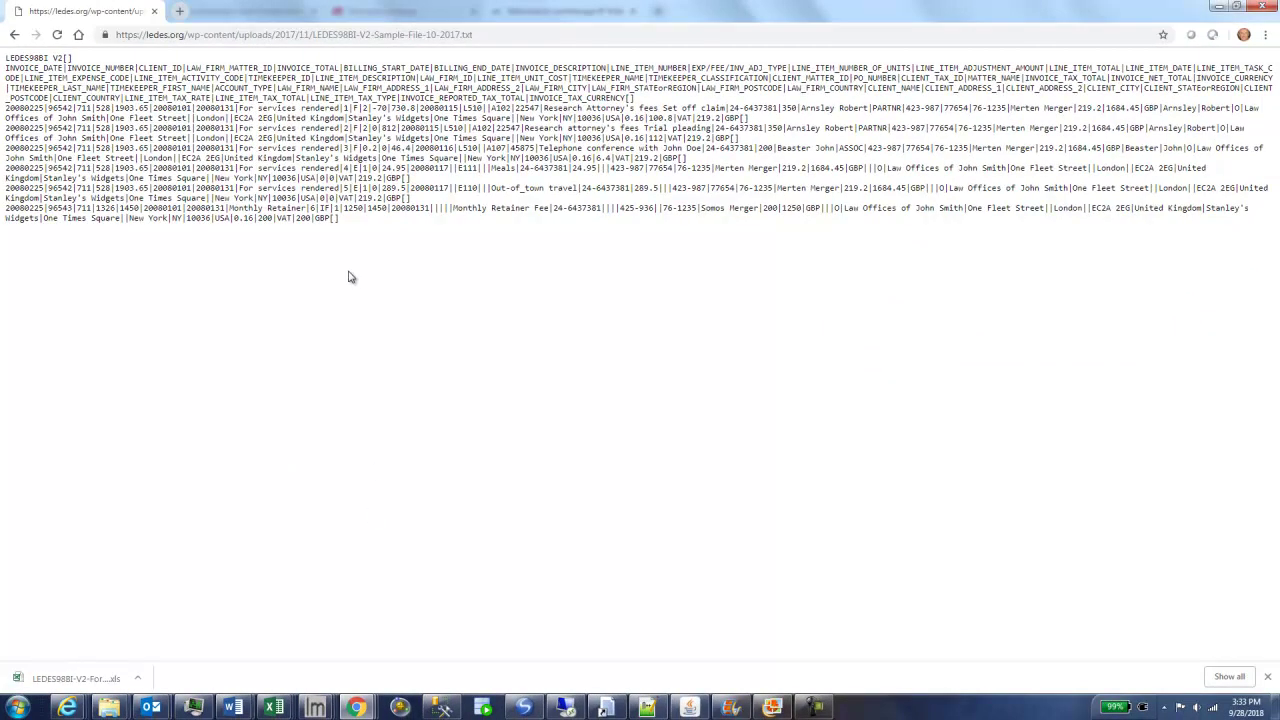
# - Copy the whole LEDES98BI V2 sample text from the browser and paste it into a new Notepad document
pyautogui.moveTo(341, 222); pyautogui.dragTo(5, 58)
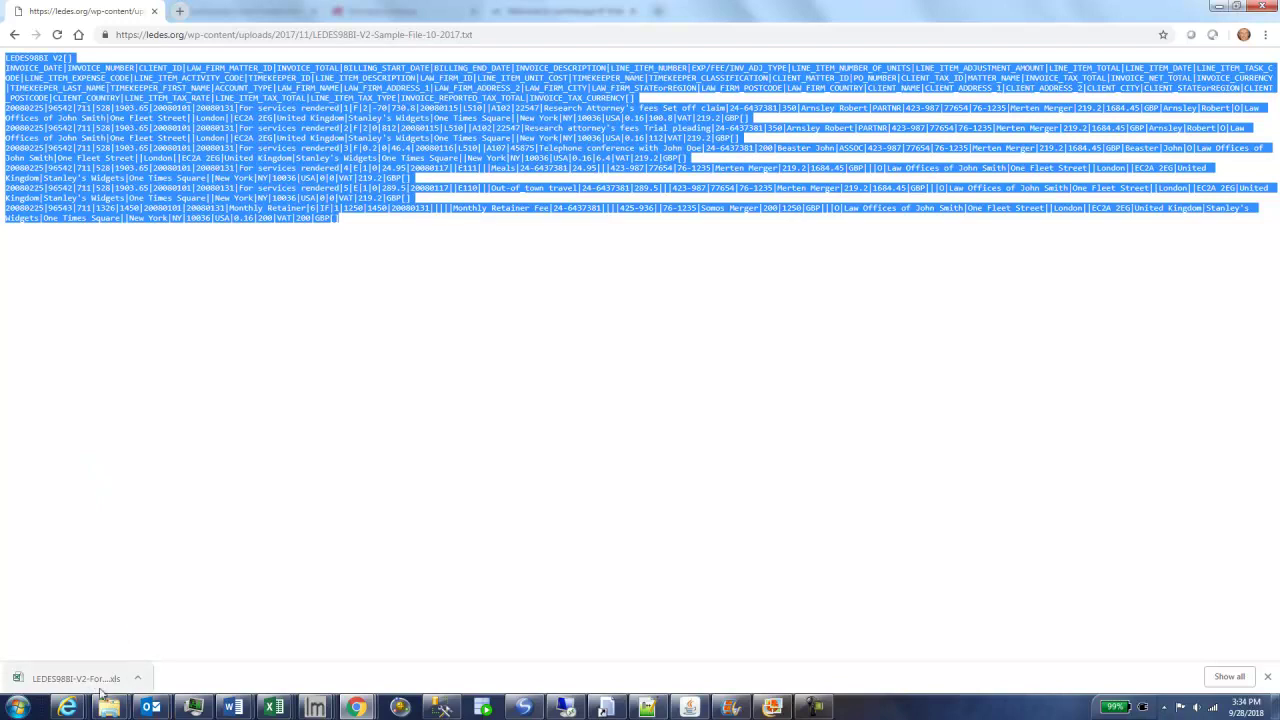
pyautogui.click(17, 707)
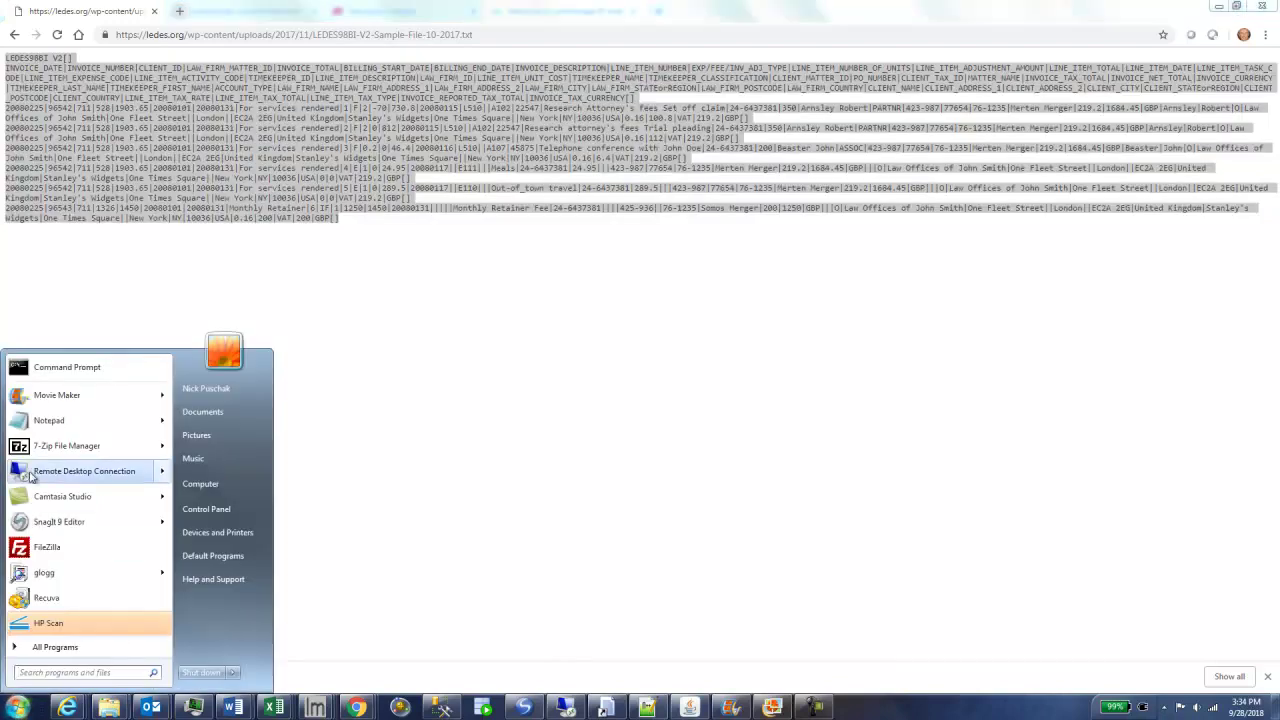
pyautogui.click(47, 425)
pyautogui.hotkey('ctrl', 'v')
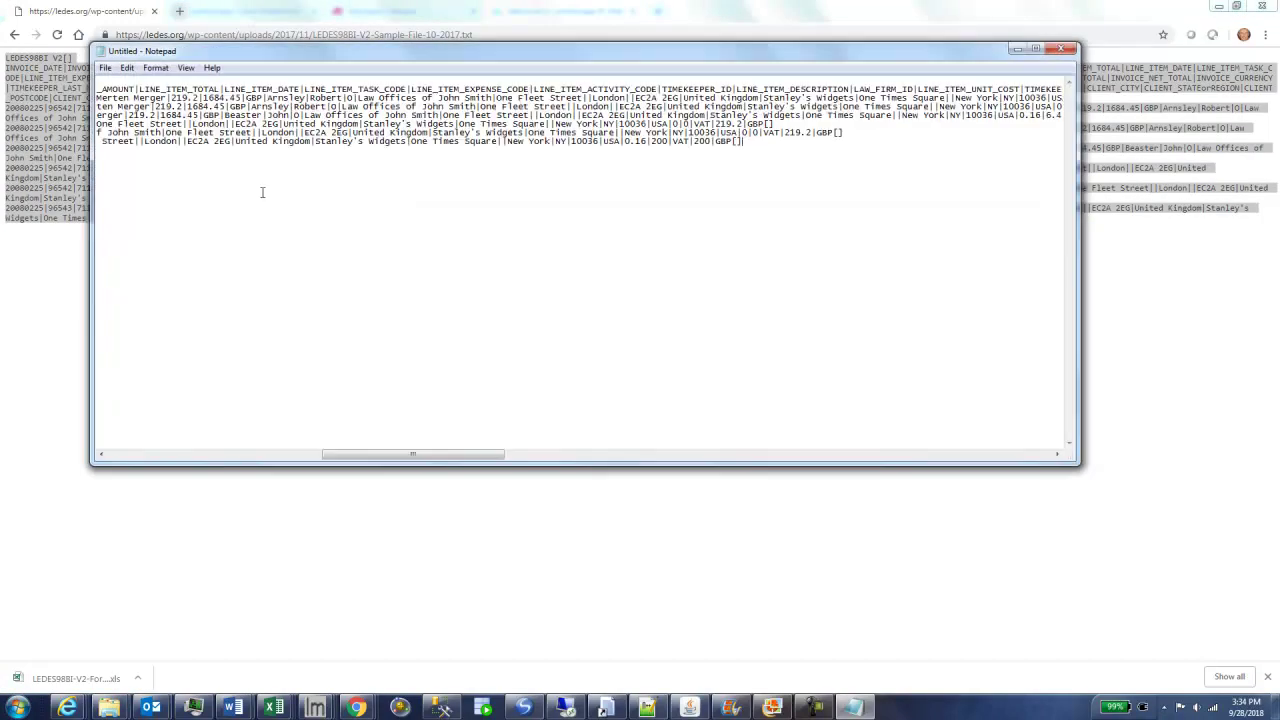
pyautogui.moveTo(374, 456); pyautogui.dragTo(118, 450)
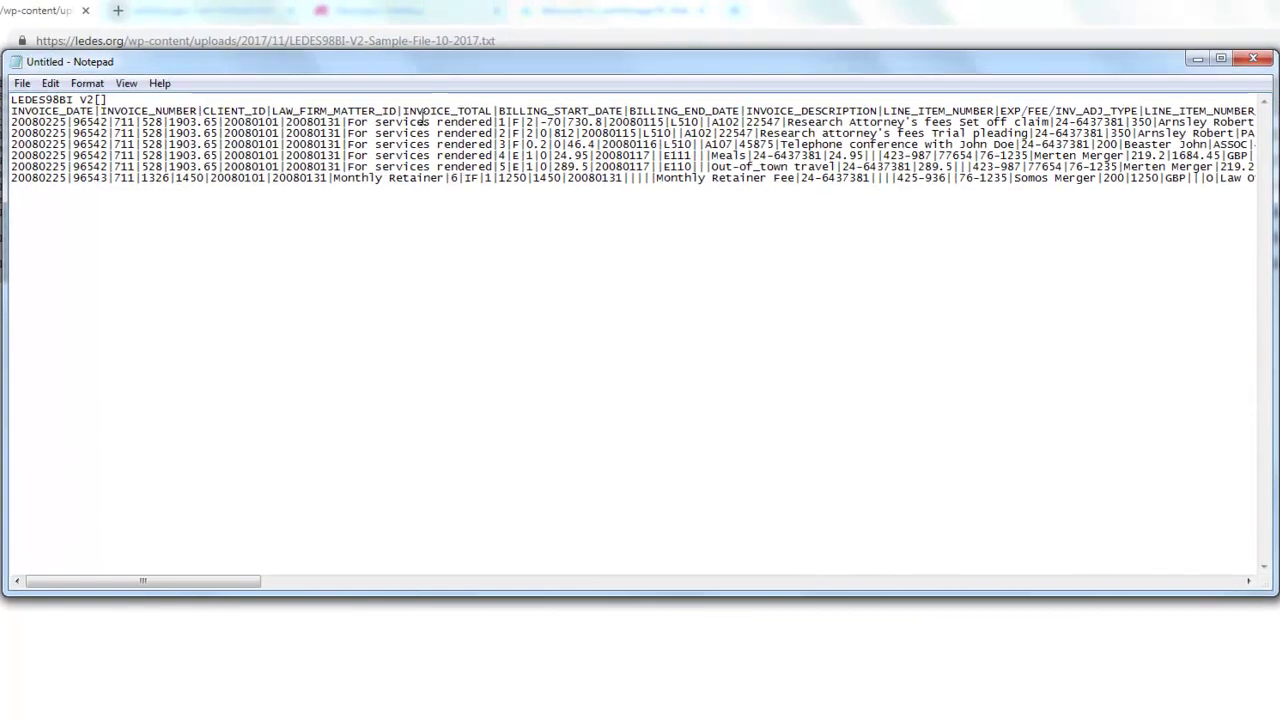
# - Save the pasted text as "LEDES98BI-V2 Sample", a text document, in the Creating a LEDES File folder
pyautogui.click(21, 89)
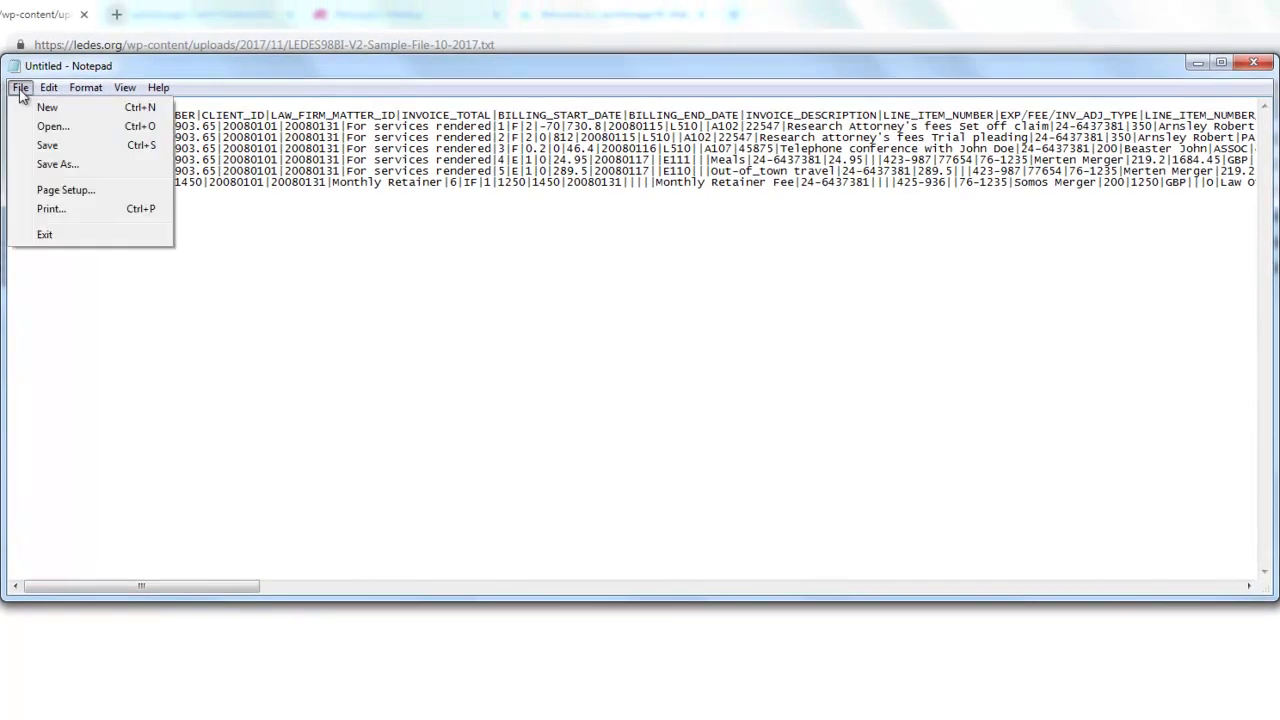
pyautogui.click(57, 148)
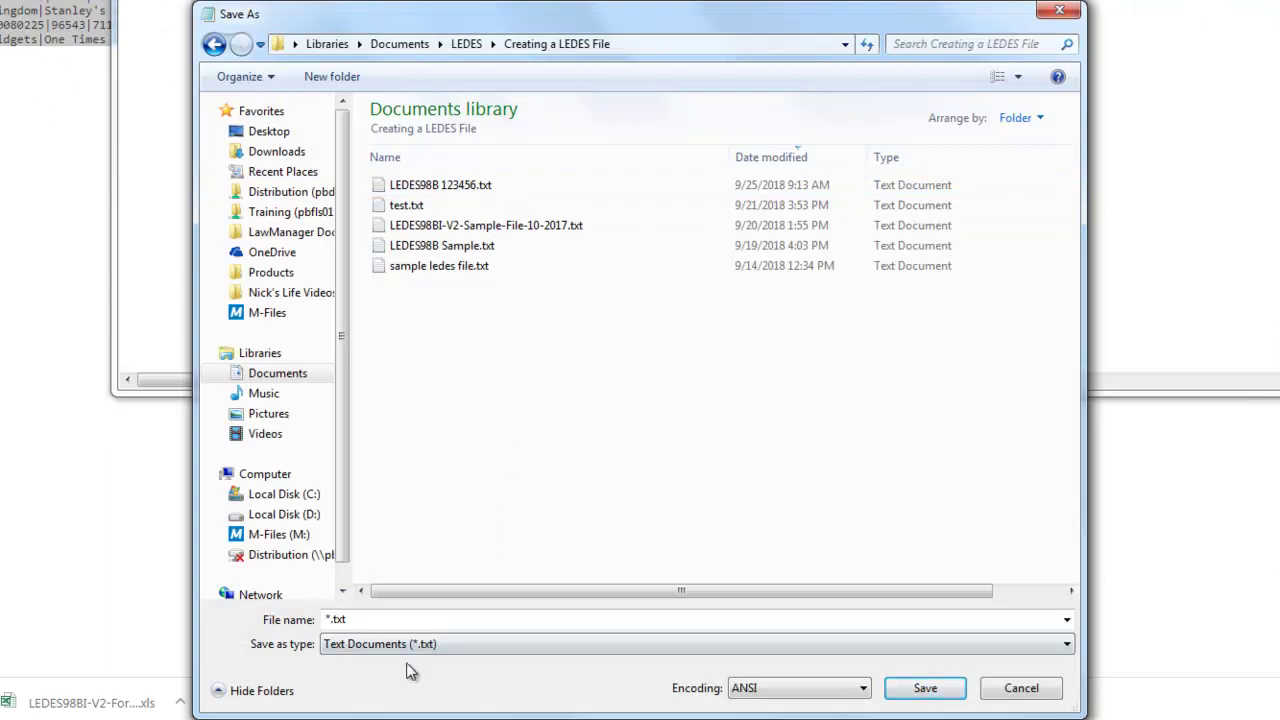
pyautogui.click(420, 619)
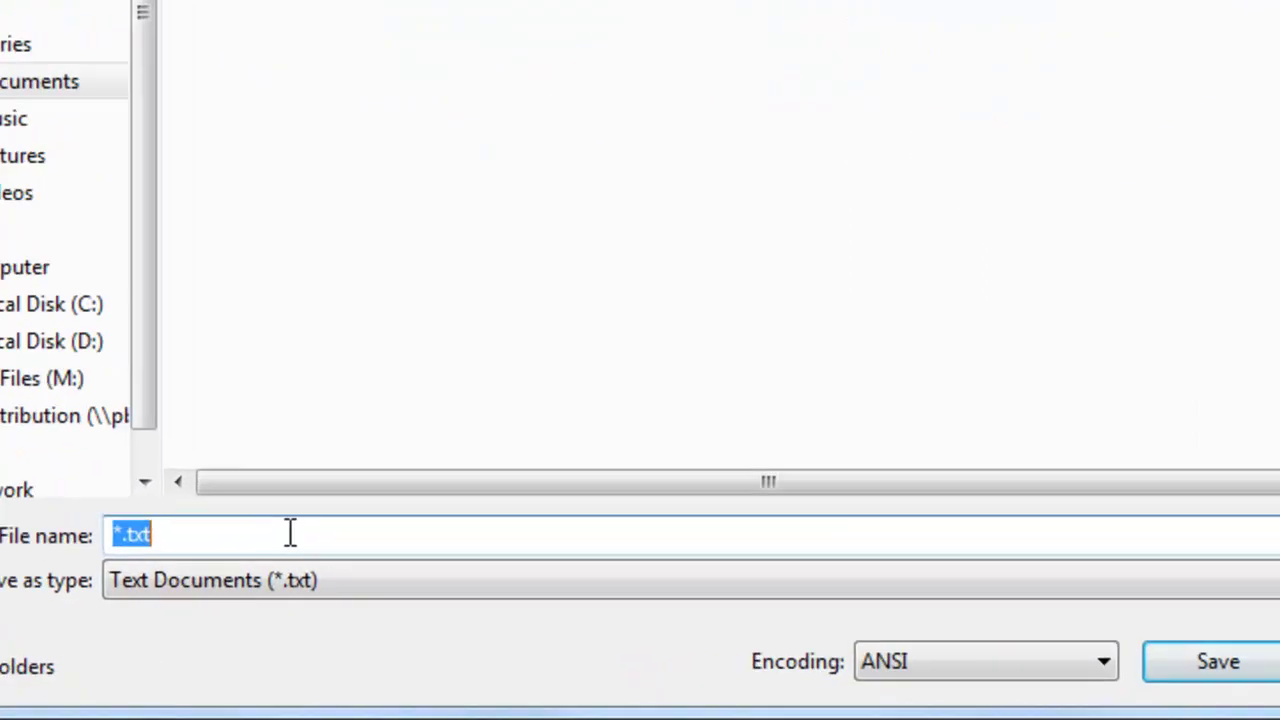
pyautogui.write('LED')
pyautogui.write('ES')
pyautogui.press('BackSpace')
pyautogui.press('BackSpace')
pyautogui.write('DES98')
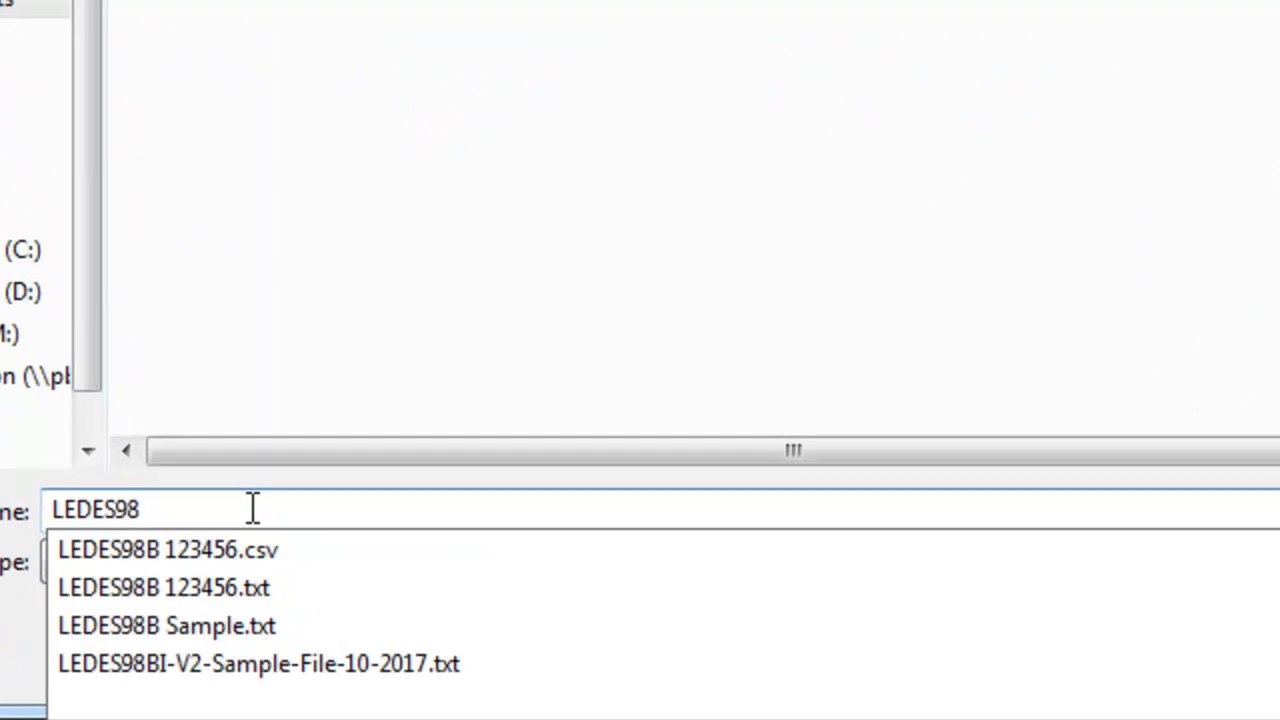
pyautogui.write('BI-V')
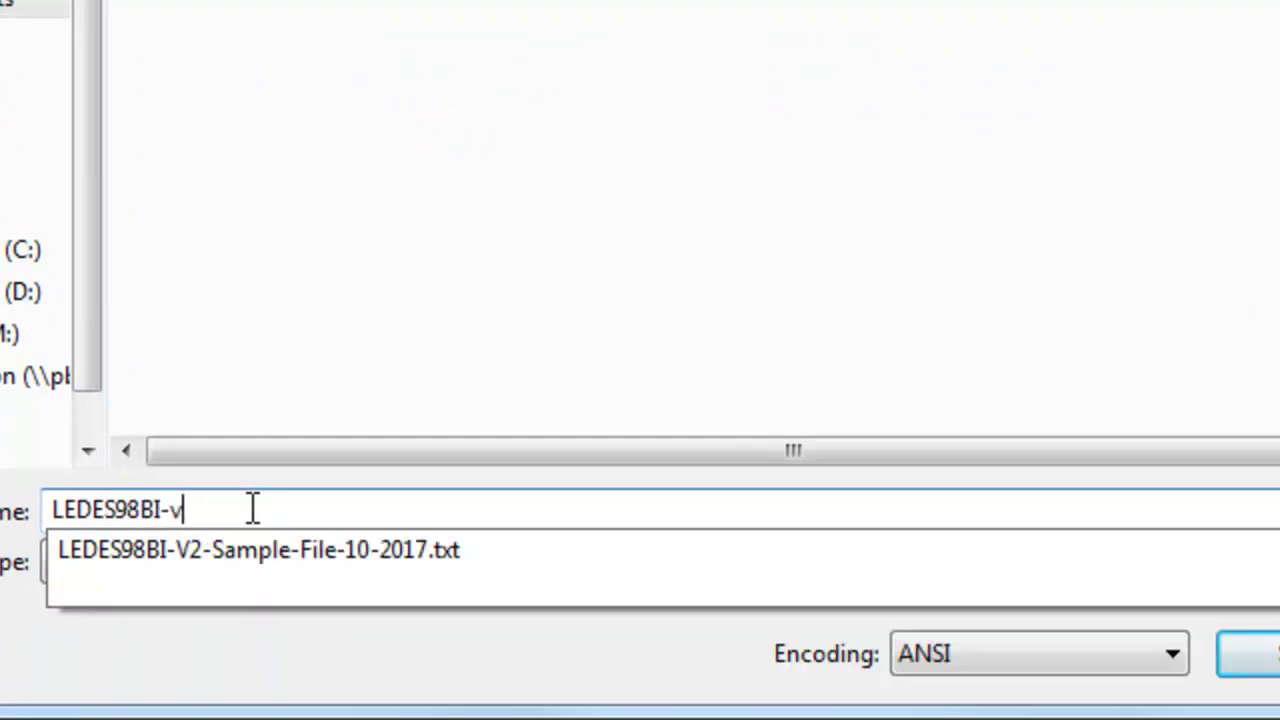
pyautogui.press('BackSpace')
pyautogui.write('C2')
pyautogui.press('BackSpace')
pyautogui.press('BackSpace')
pyautogui.write('V2 s')
pyautogui.press('BackSpace')
pyautogui.write('Sample')
pyautogui.press('Return')
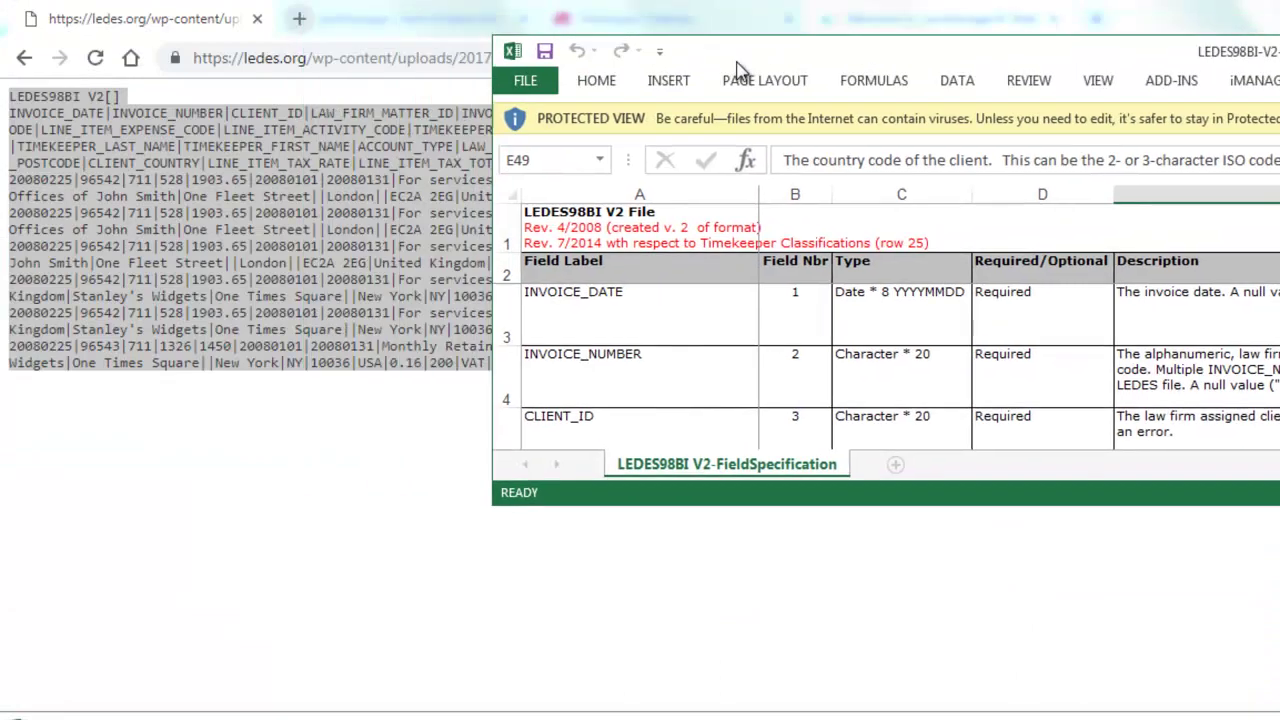
# - Rearrange the format specification workbook's window in Excel, and open LEDES98BI-V2 Sample.txt from the Creating a LEDES File folder, showing all file types
pyautogui.moveTo(737, 63); pyautogui.dragTo(599, 29)
pyautogui.moveTo(355, 477); pyautogui.dragTo(1137, 718)
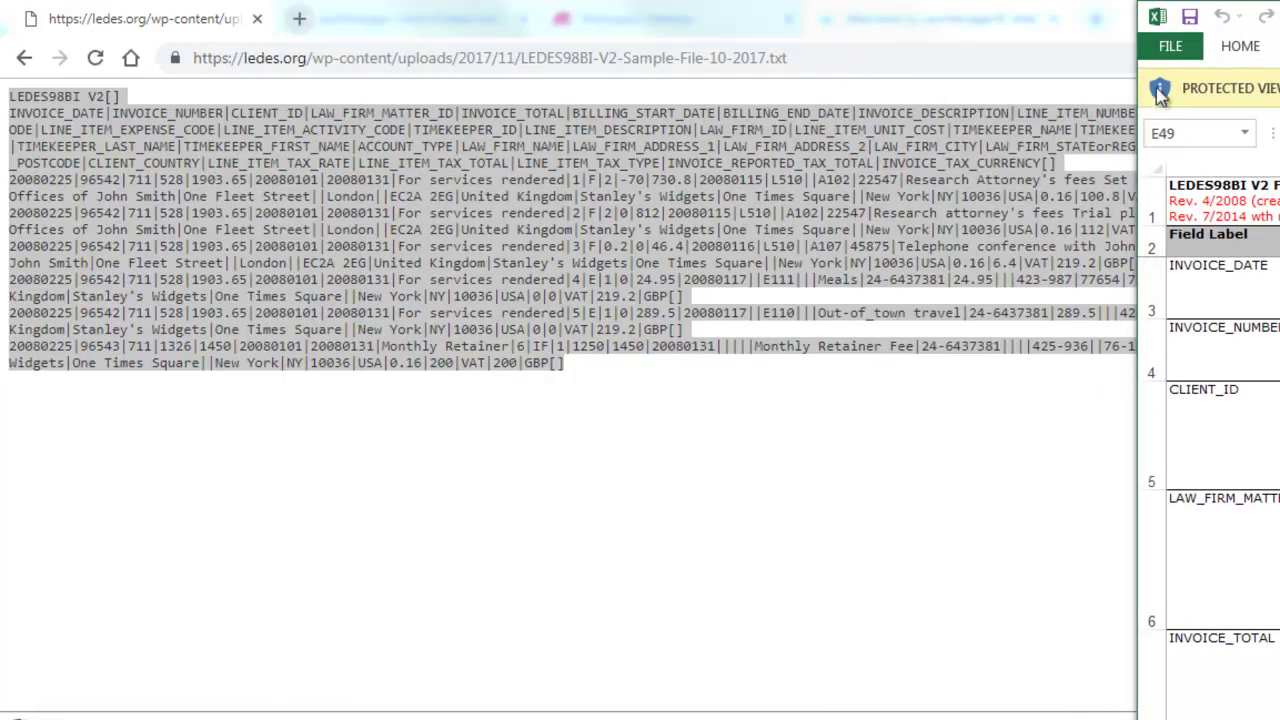
pyautogui.click(1172, 50)
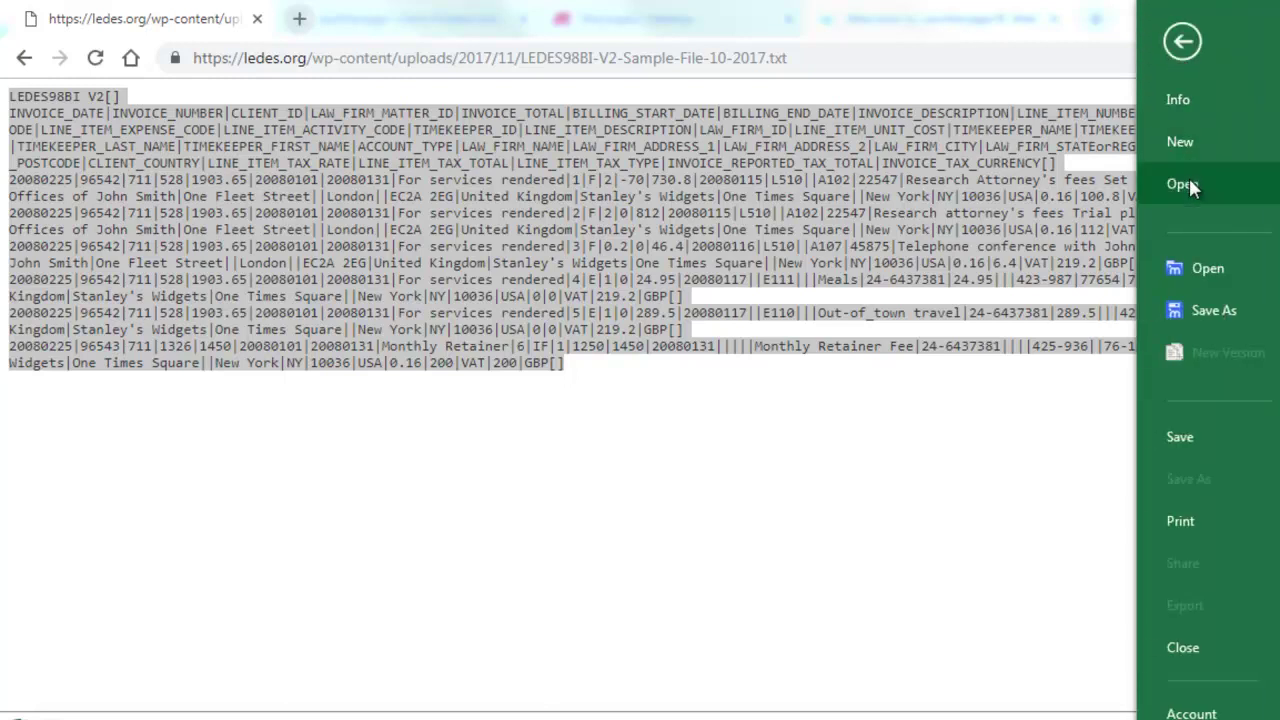
pyautogui.click(1188, 186)
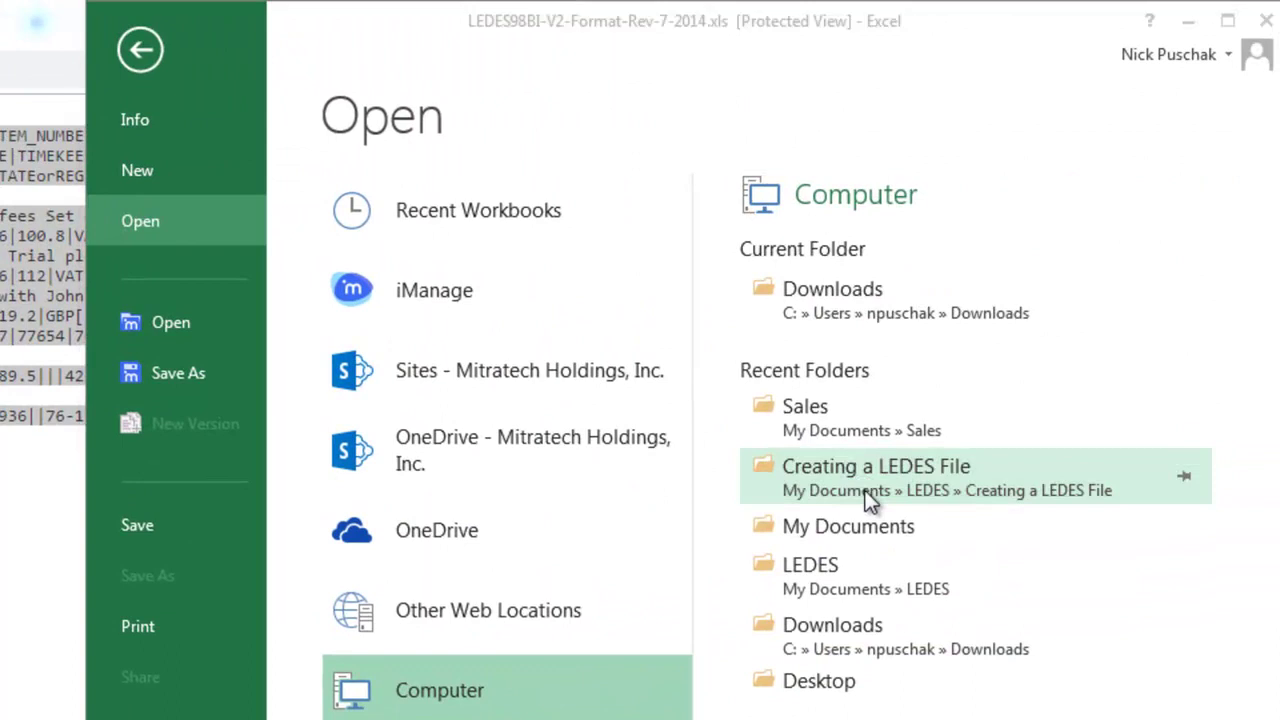
pyautogui.click(870, 500)
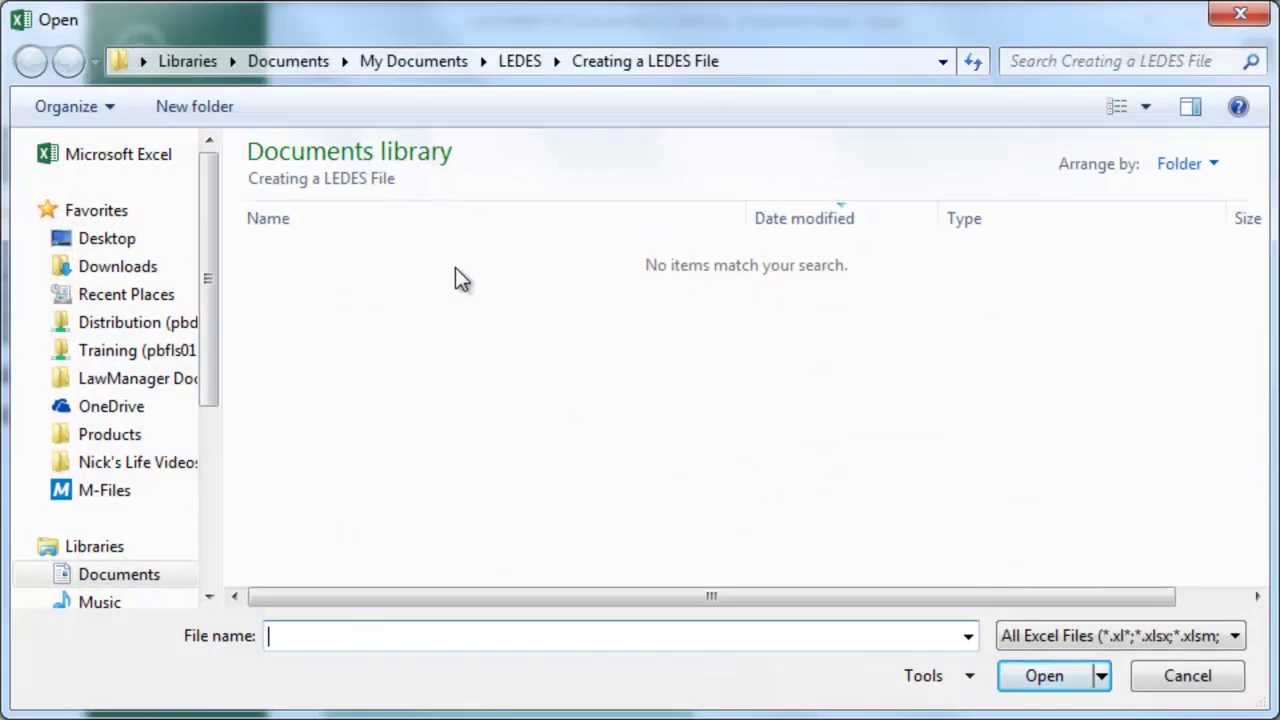
pyautogui.click(1040, 634)
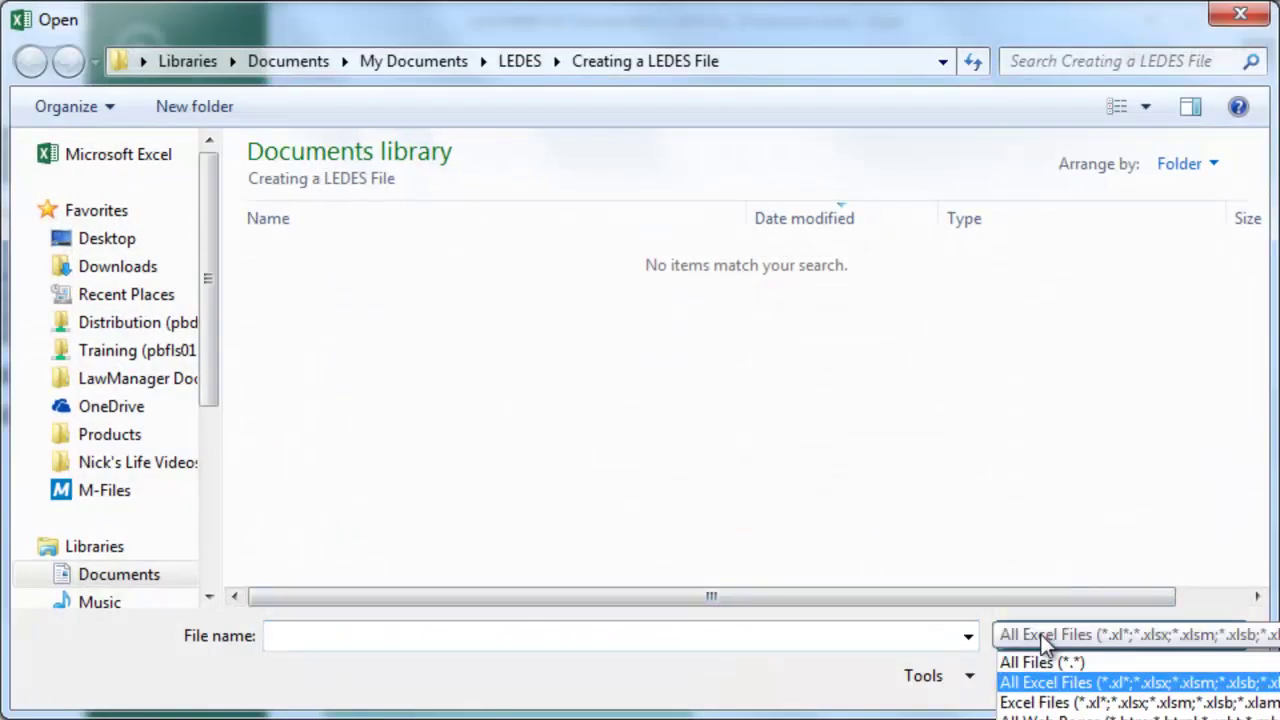
pyautogui.click(1042, 664)
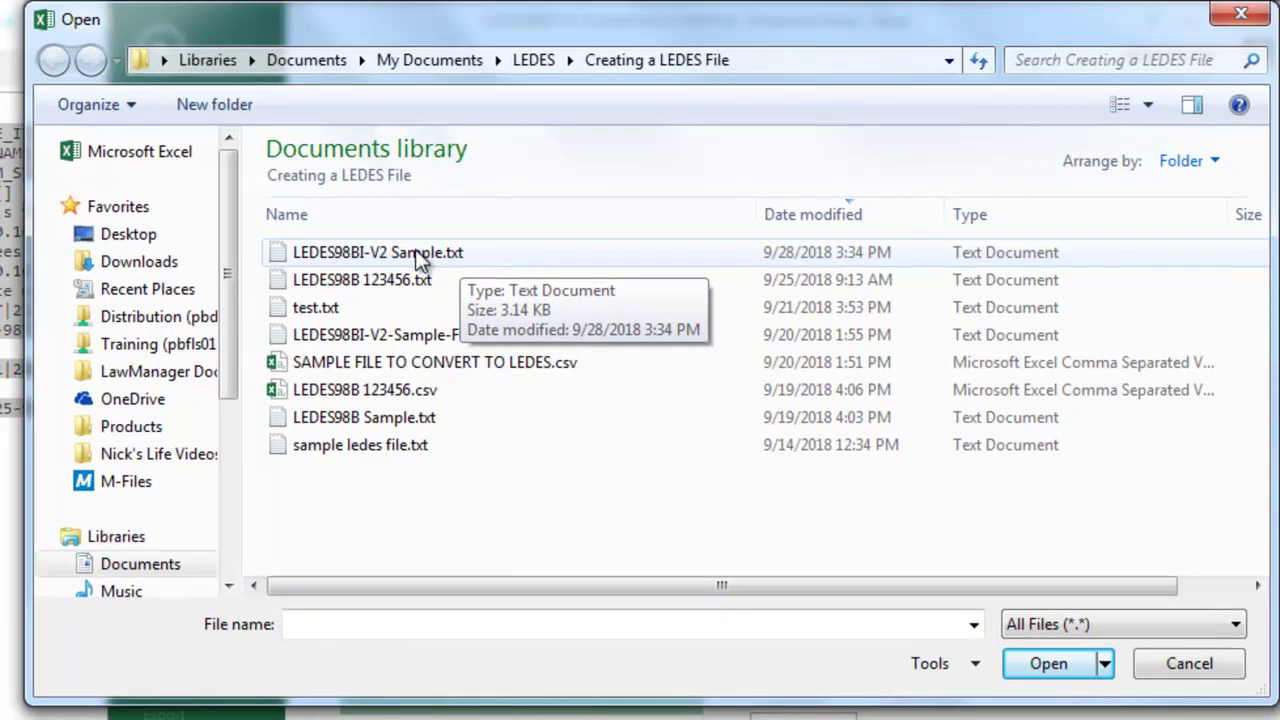
pyautogui.doubleClick(411, 252)
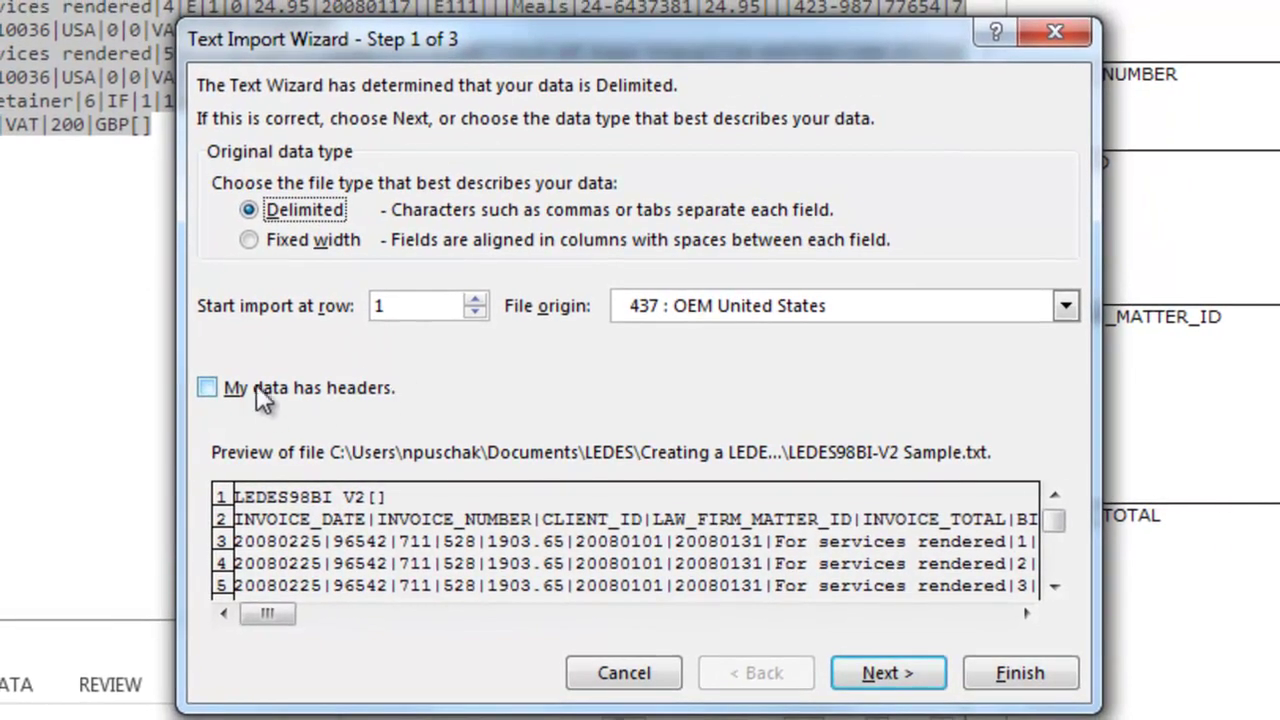
# - Import the sample text as delimited data with headers, adding the pipe character "|" as the other delimiter and keeping General column format
pyautogui.click(205, 384)
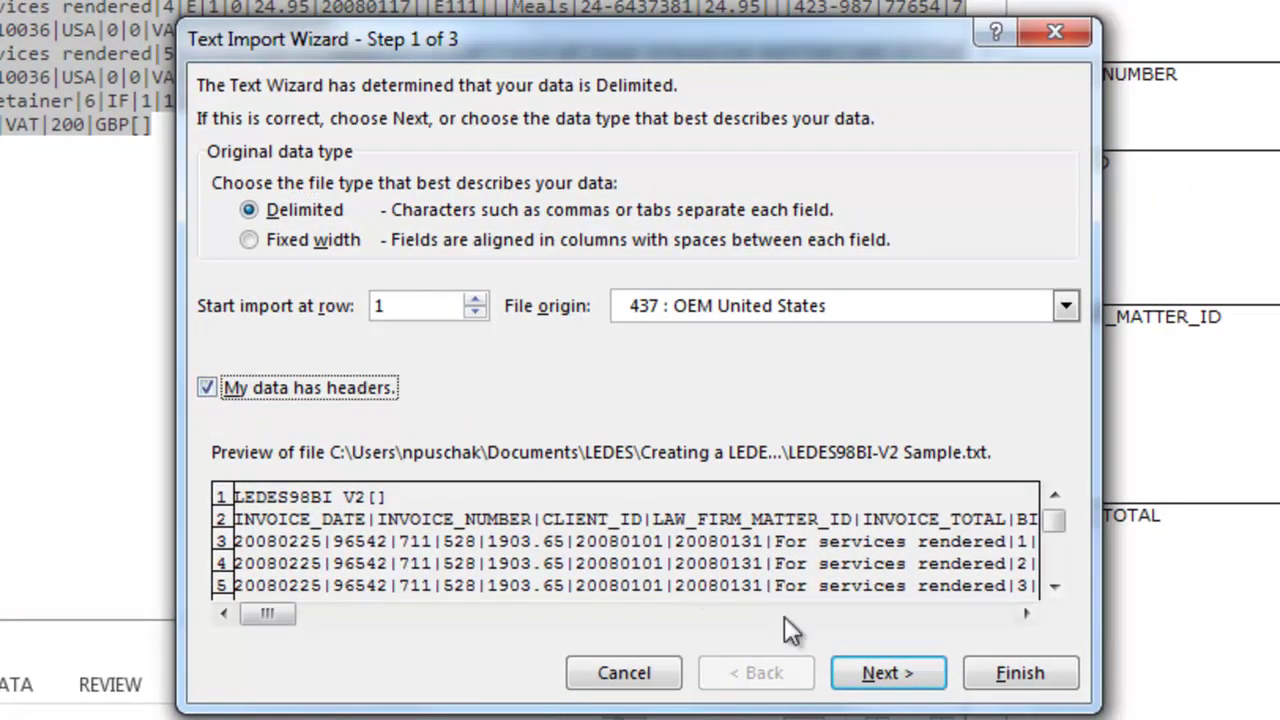
pyautogui.click(871, 673)
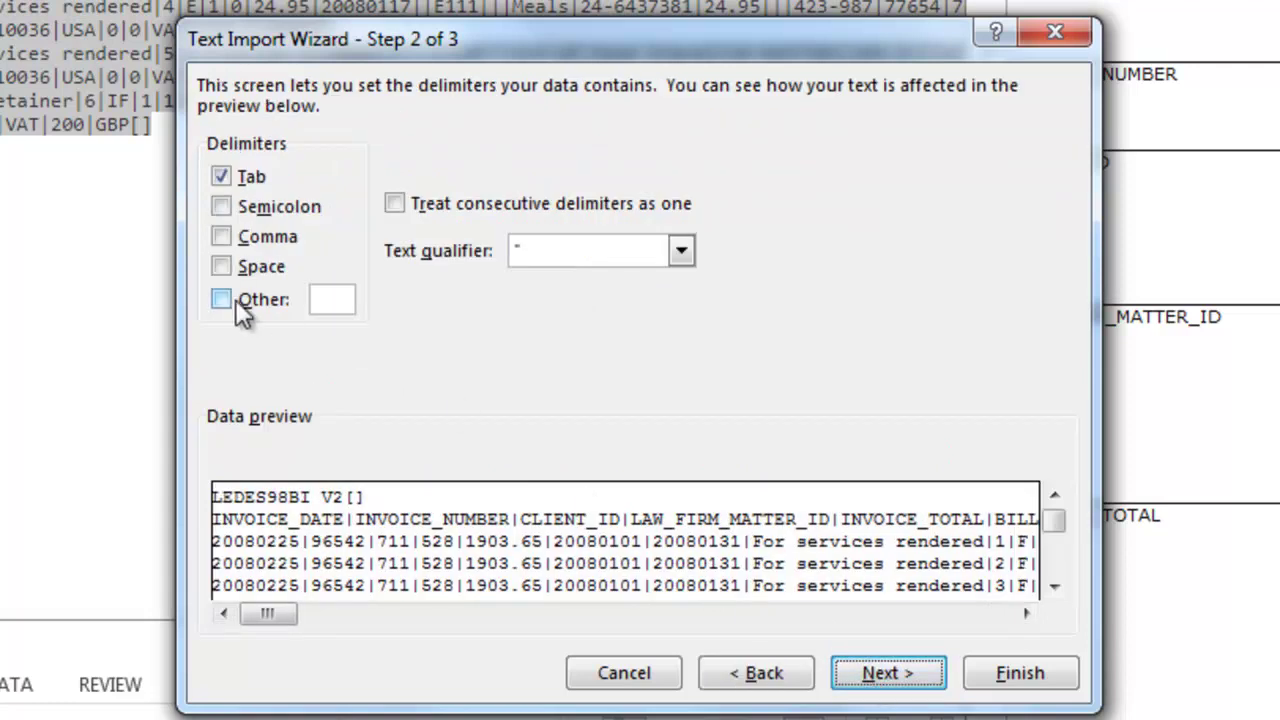
pyautogui.click(222, 299)
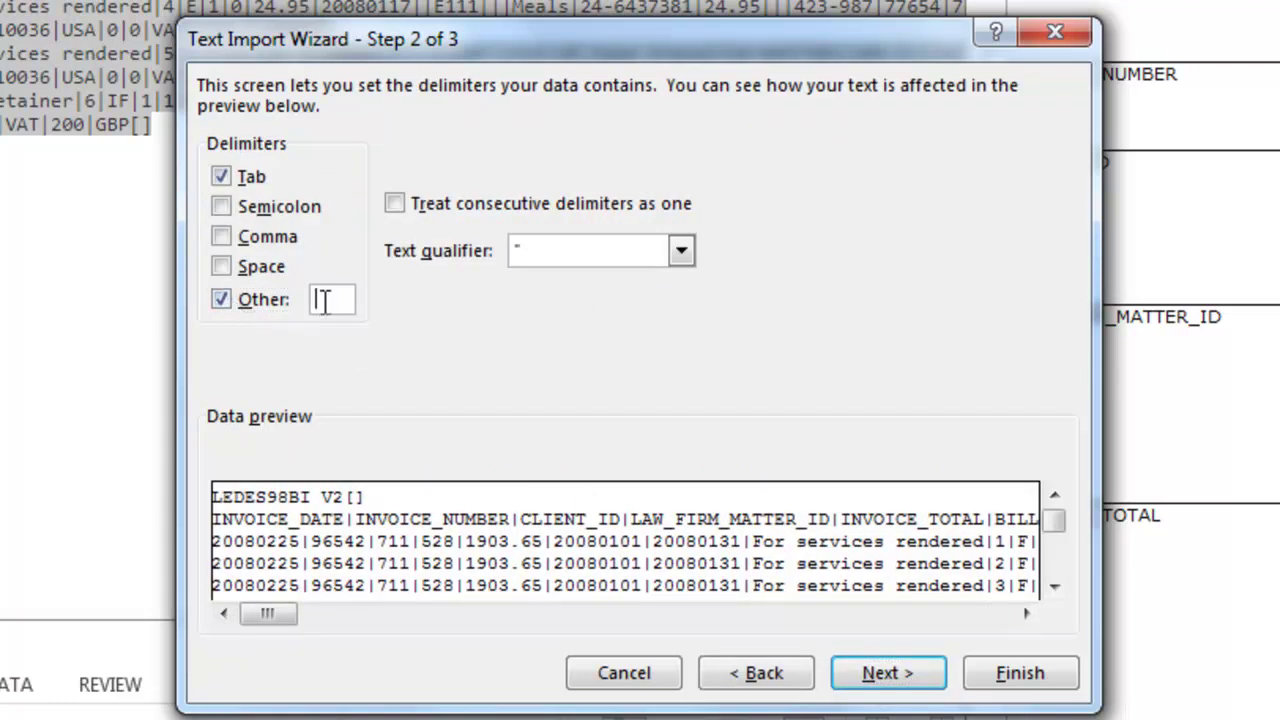
pyautogui.click(325, 302)
pyautogui.write('|')
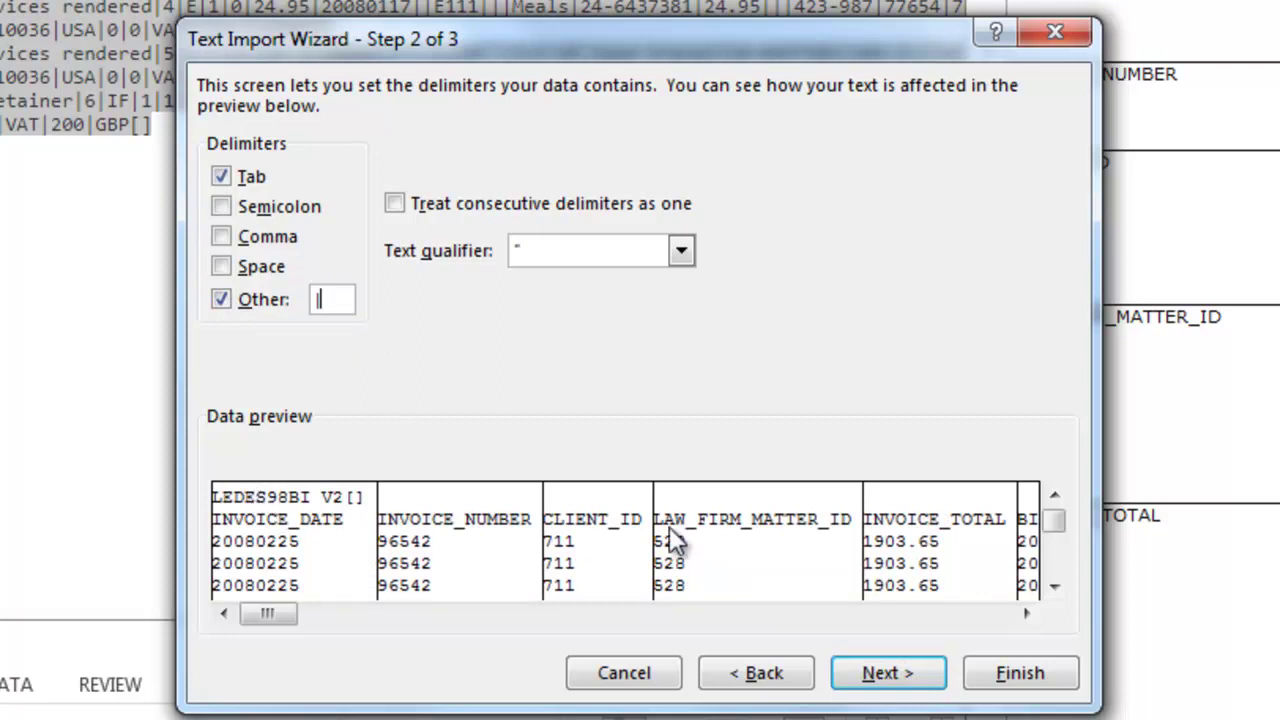
pyautogui.click(880, 673)
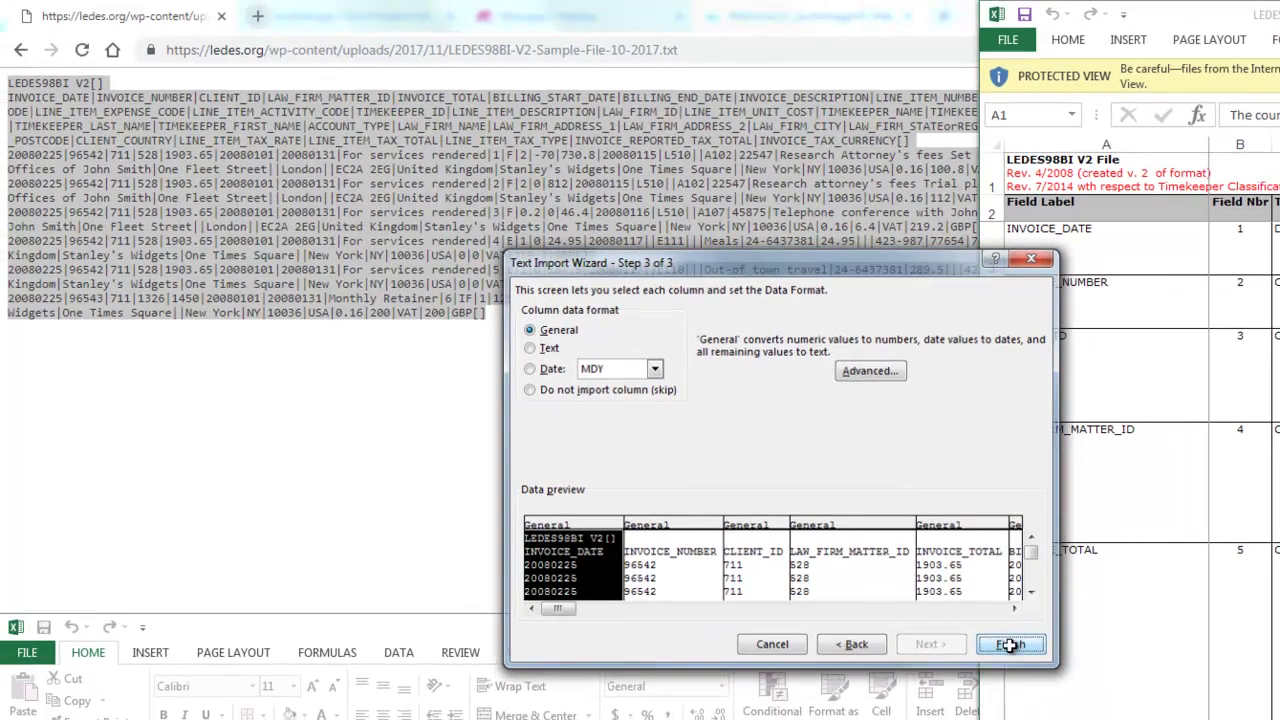
pyautogui.click(1010, 645)
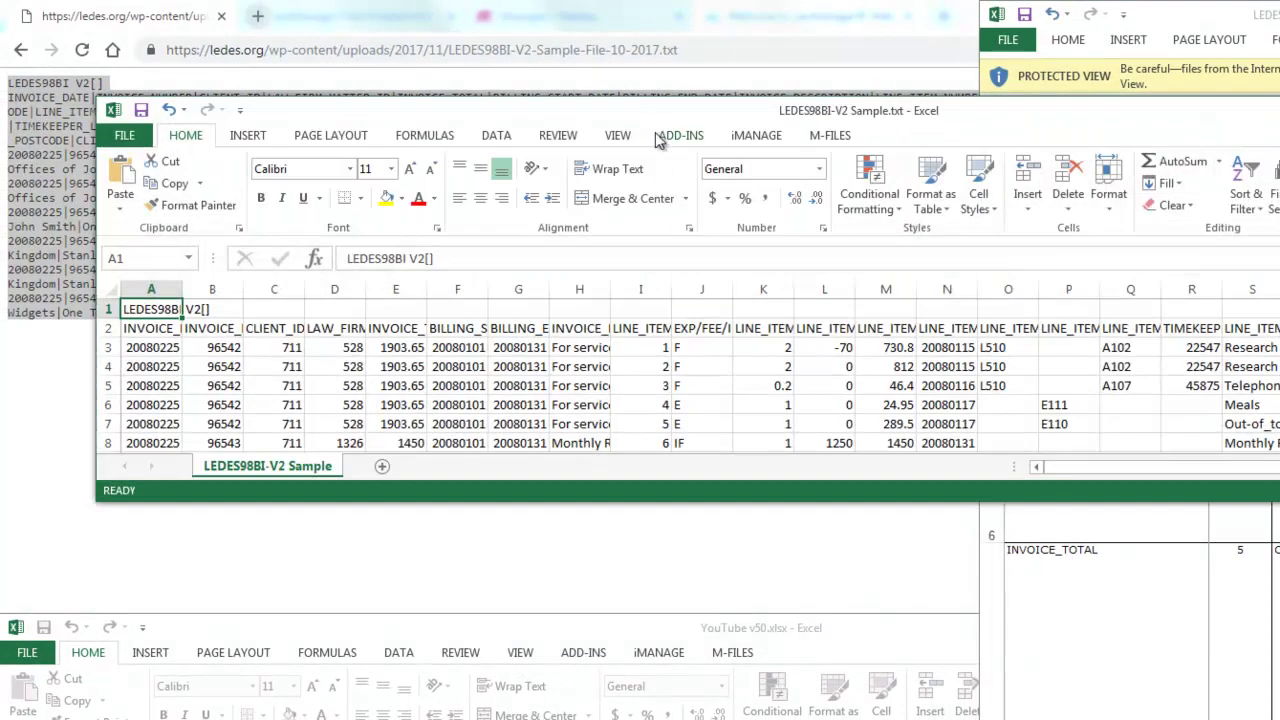
# - Resize the imported sample's window and place it beside the format specification workbook
pyautogui.doubleClick(645, 118)
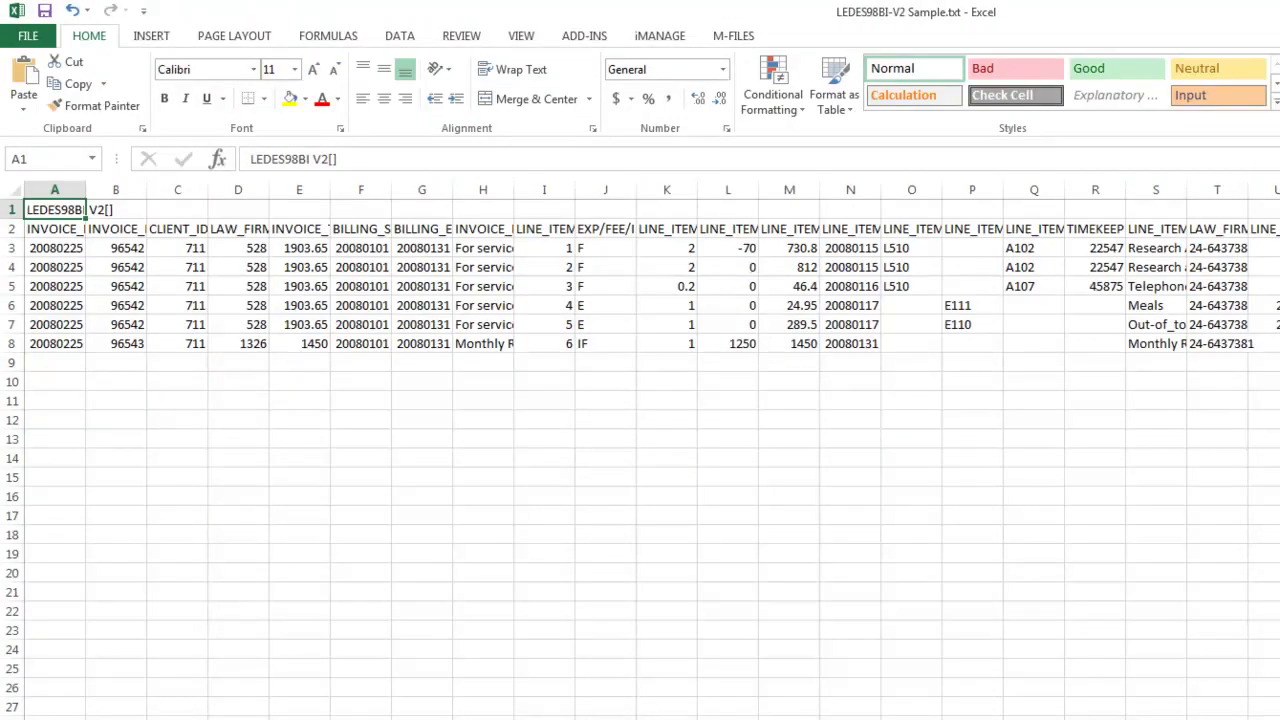
pyautogui.press('super+Down')
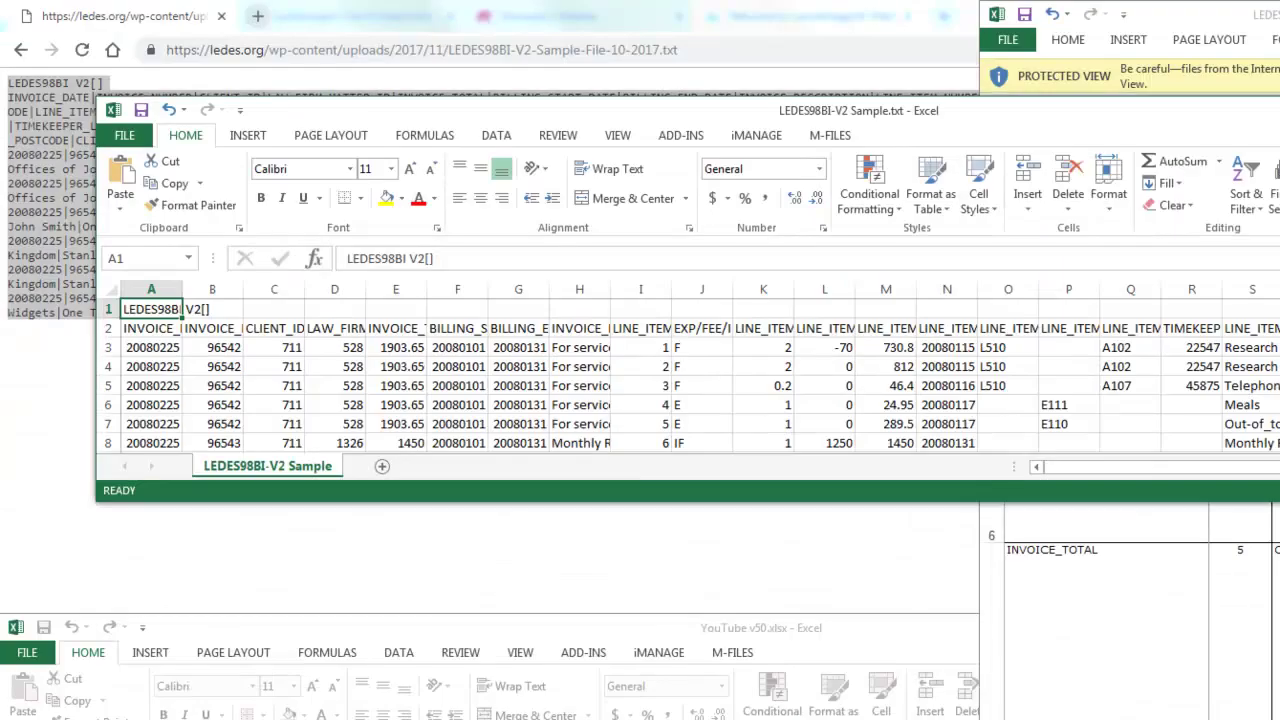
pyautogui.moveTo(1279, 501); pyautogui.dragTo(1112, 719)
pyautogui.moveTo(835, 112); pyautogui.dragTo(752, 29)
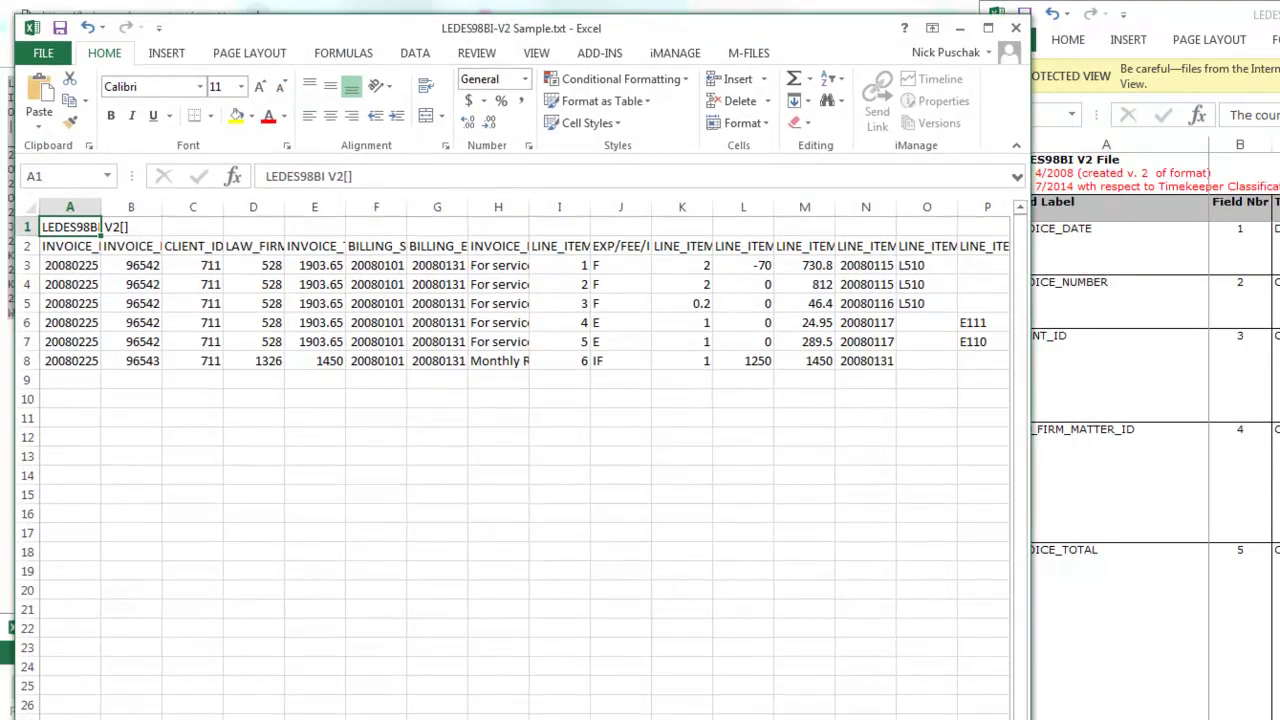
# - Widen the sample's window slightly and examine the LEDES version line in cell A1, including its closing brackets
pyautogui.moveTo(1030, 719); pyautogui.dragTo(1052, 719)
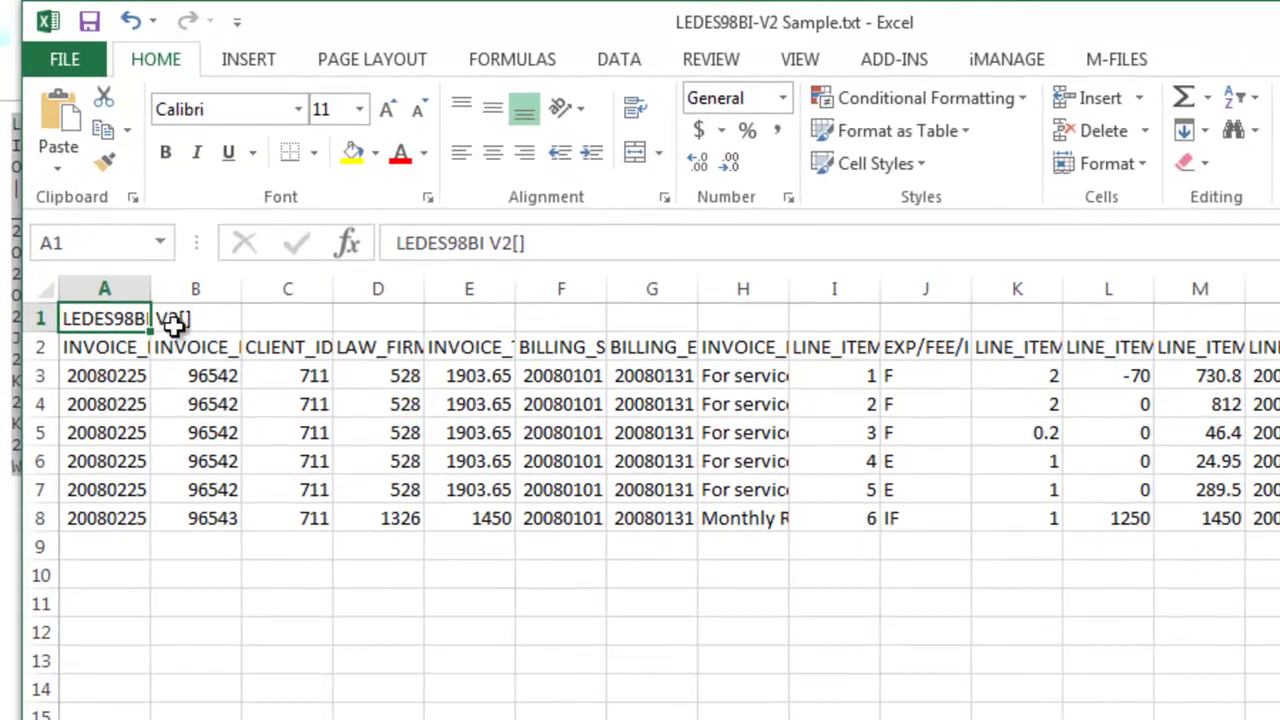
pyautogui.tripleClick(524, 243)
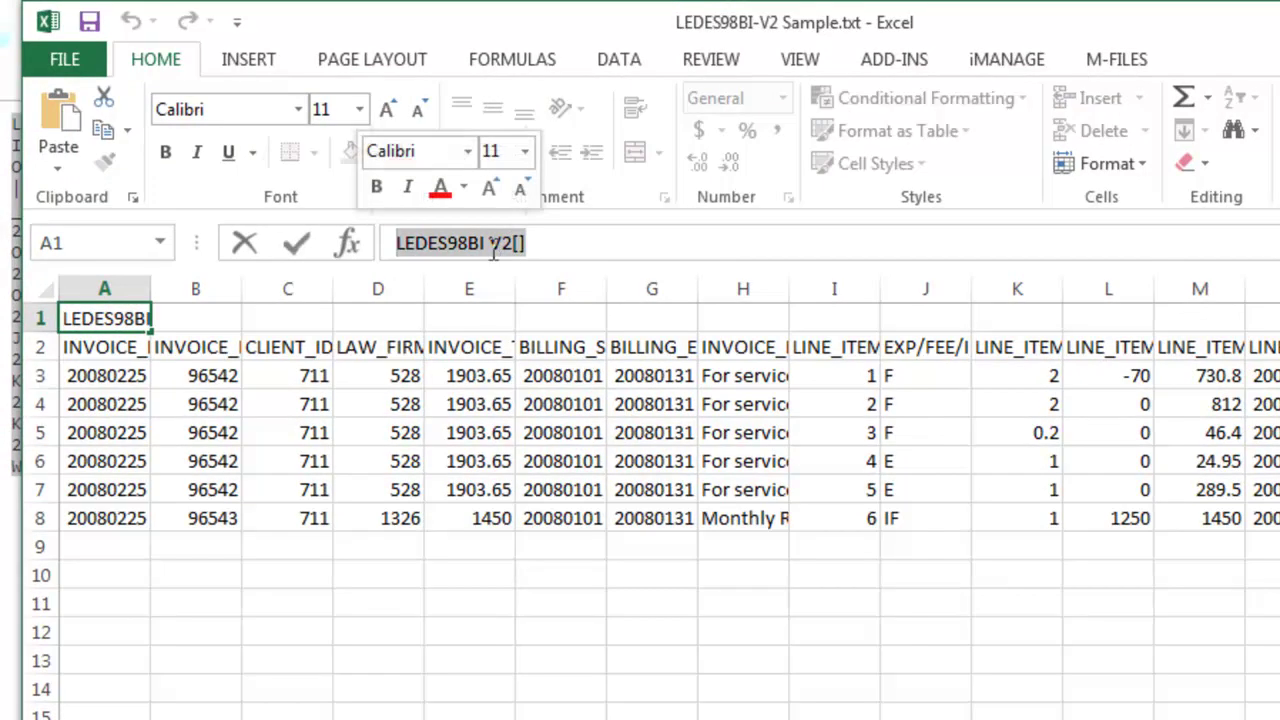
pyautogui.click(533, 243)
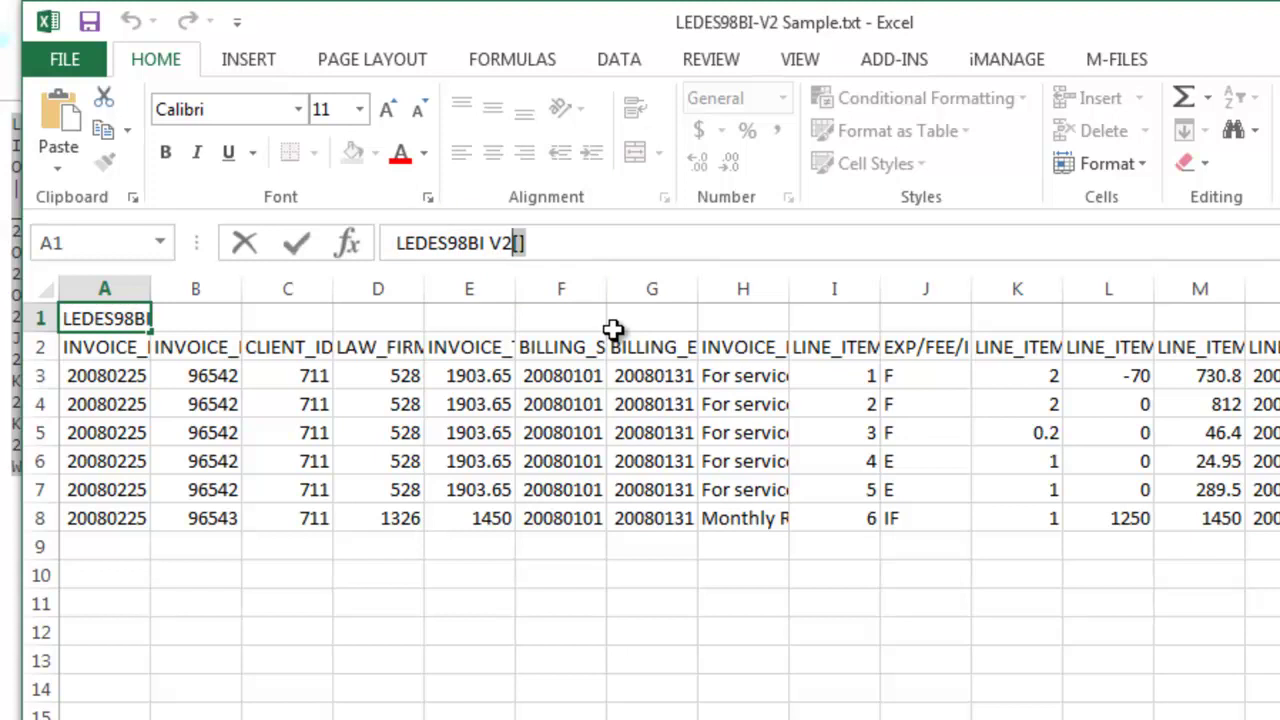
pyautogui.press('Return')
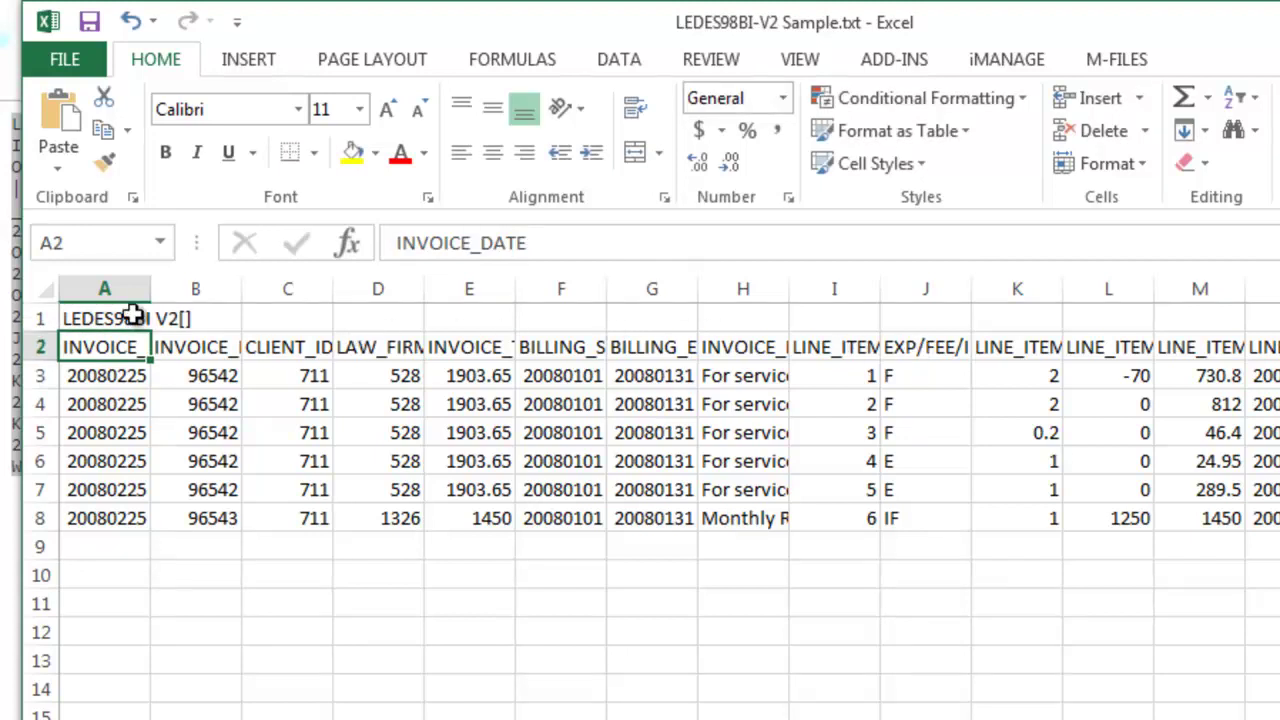
# - Autofit the width of all columns in the imported sample so the field headers fit
pyautogui.click(43, 291)
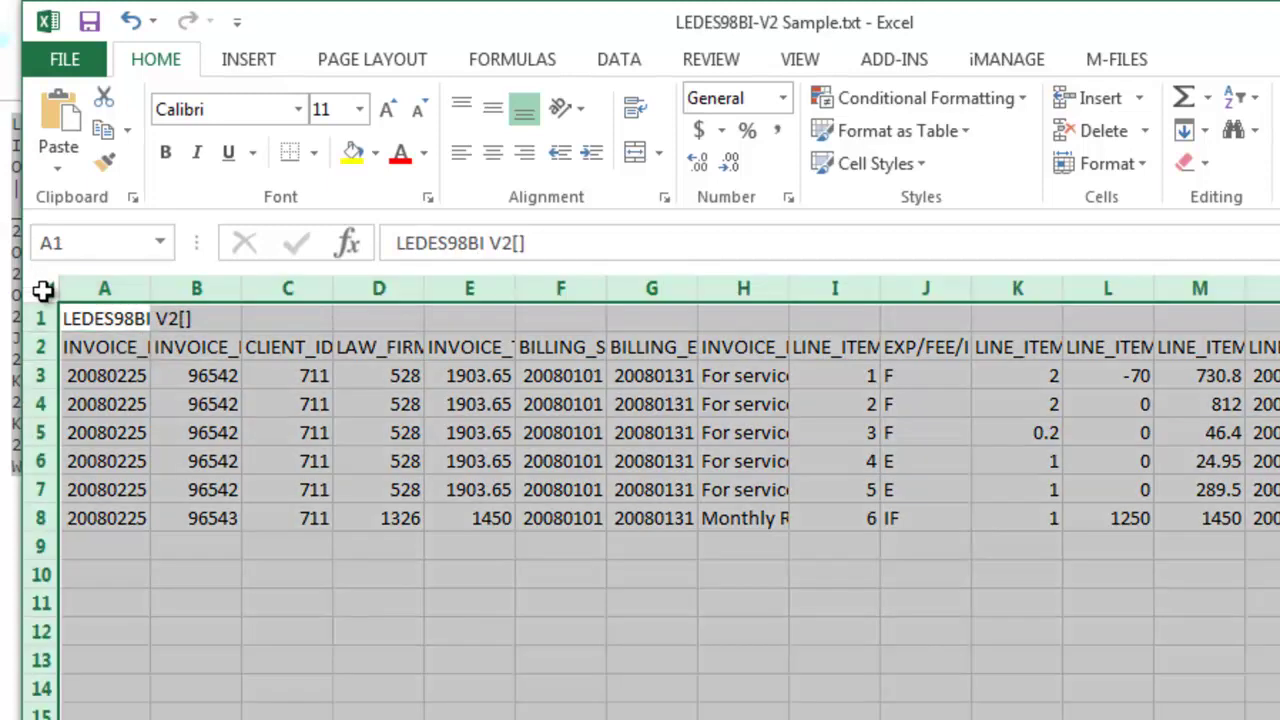
pyautogui.doubleClick(149, 290)
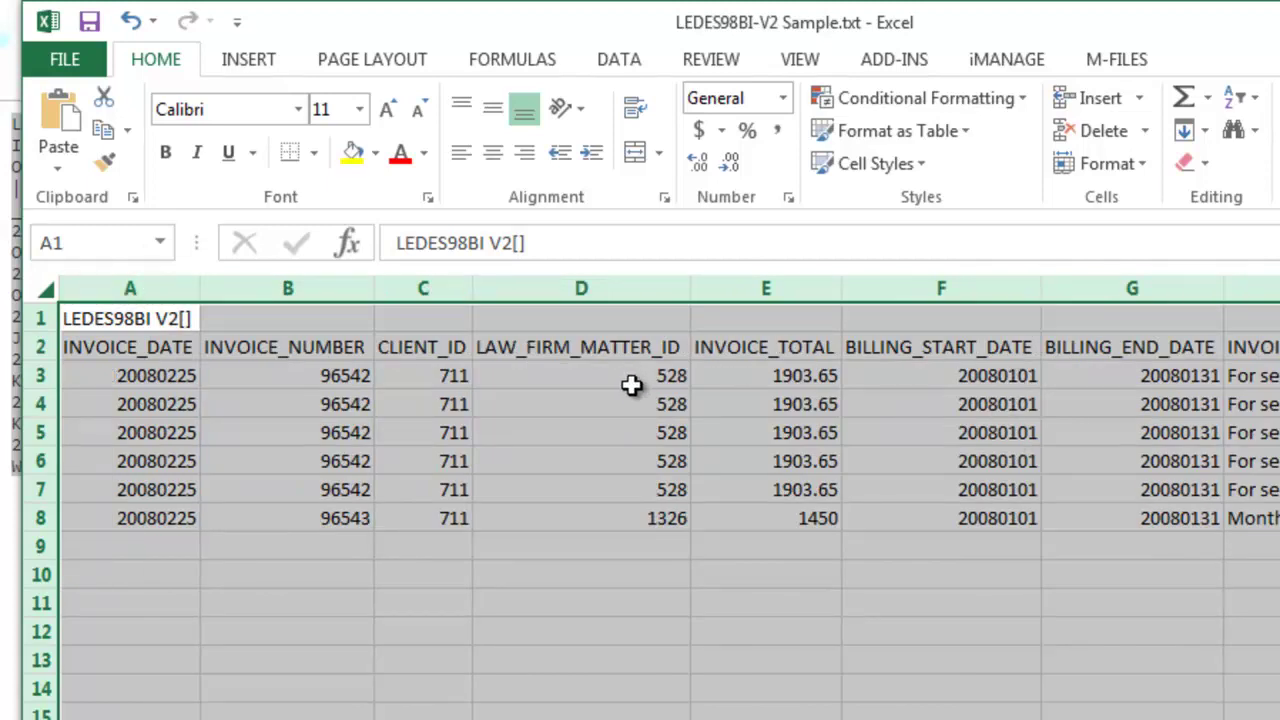
pyautogui.click(588, 347)
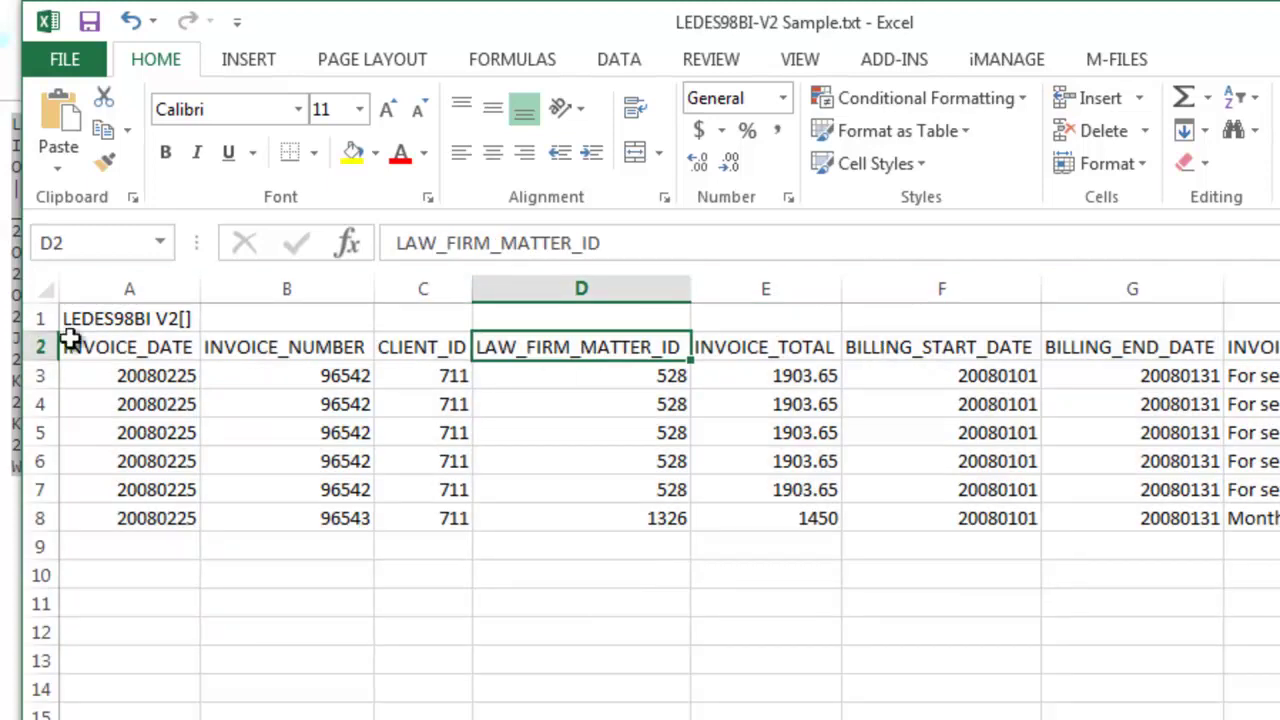
# - Compare the header row with the first data row, and narrow the sample's window to uncover the specification's Field Label column
pyautogui.click(133, 347)
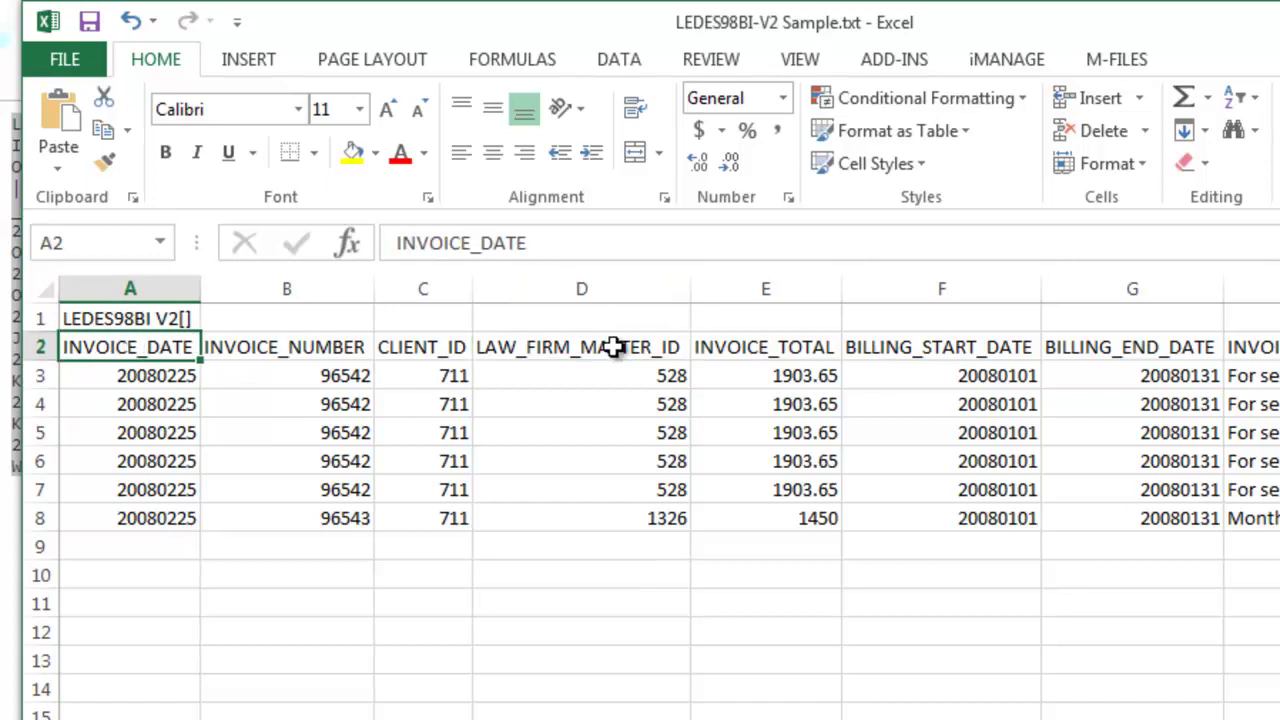
pyautogui.moveTo(143, 380); pyautogui.dragTo(414, 381)
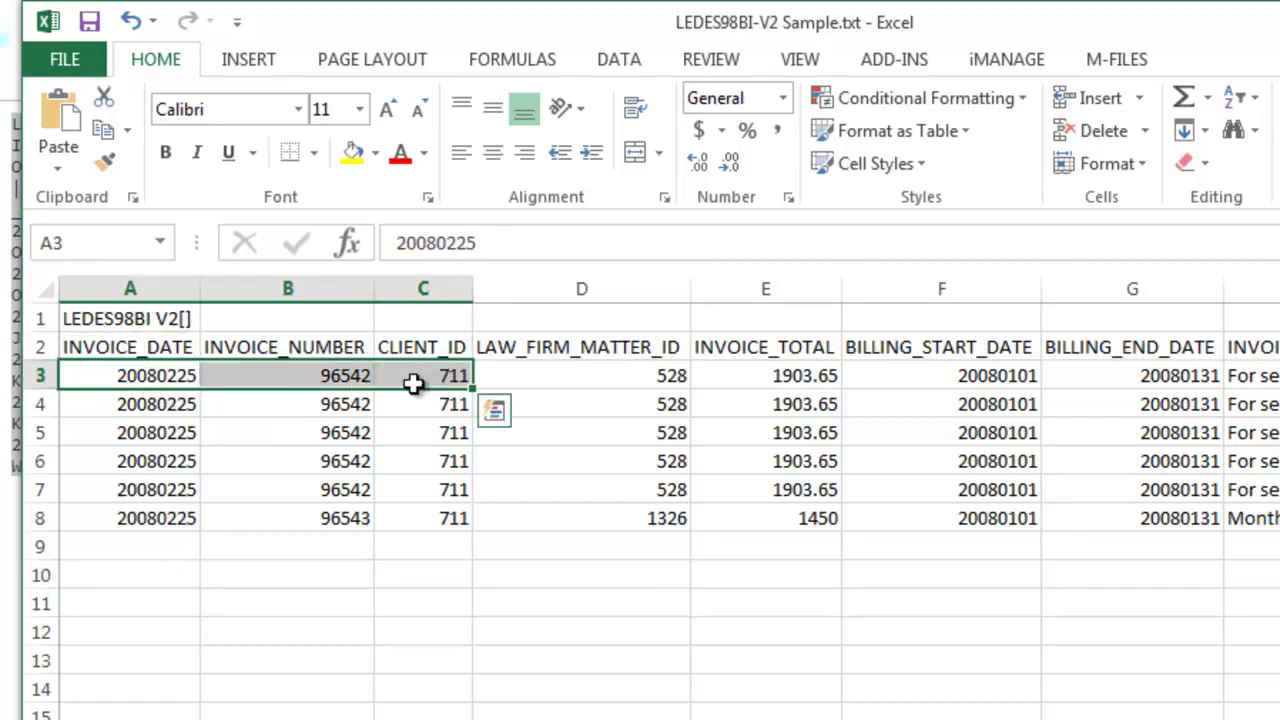
pyautogui.click(157, 349)
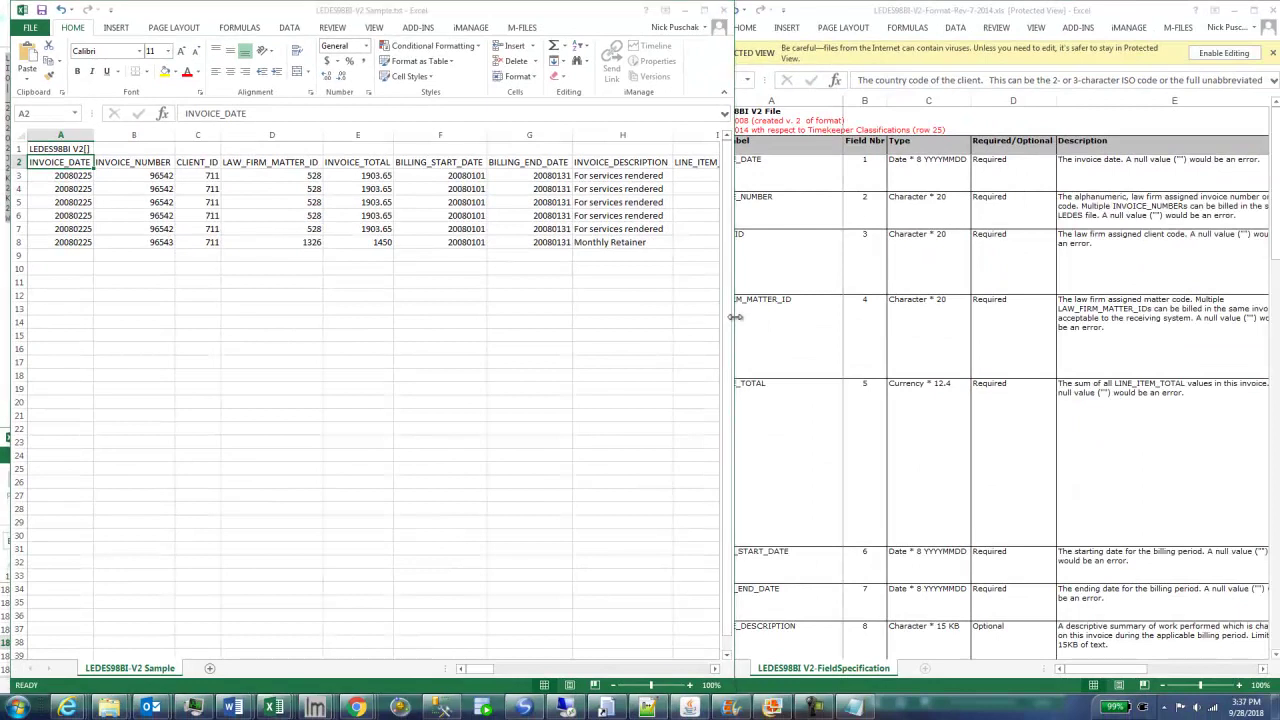
pyautogui.moveTo(730, 310); pyautogui.dragTo(690, 310)
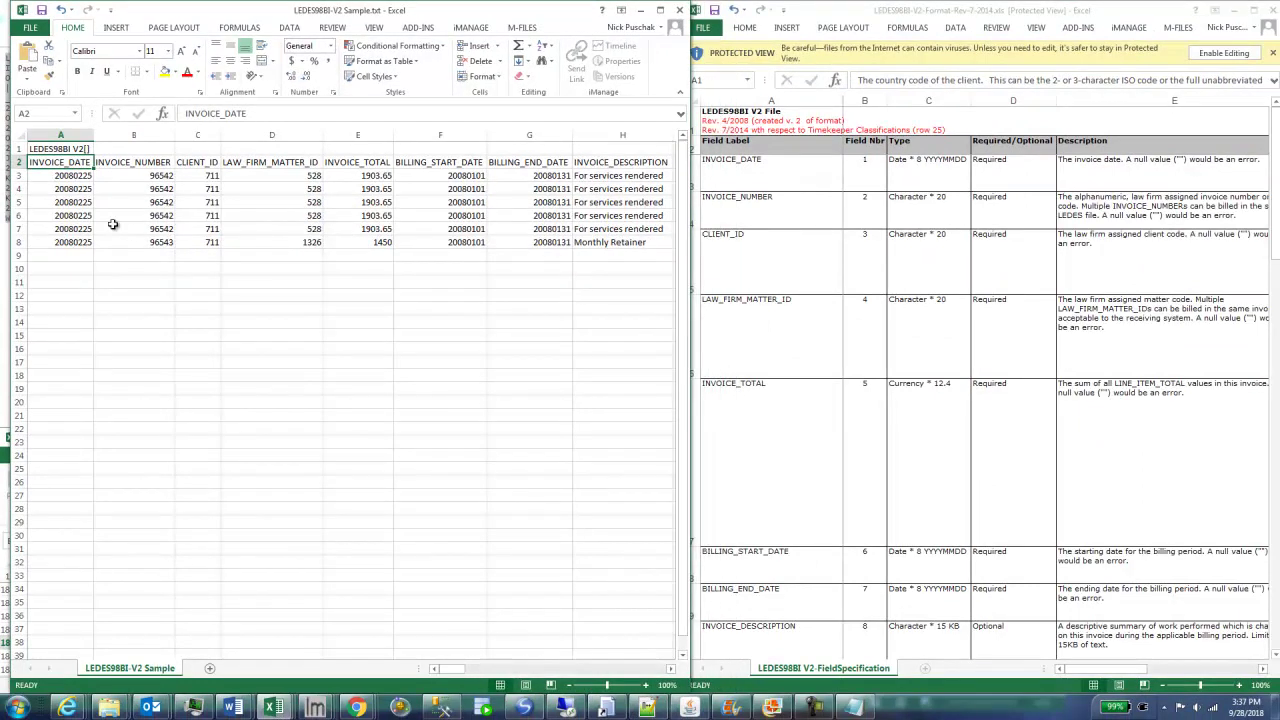
# - Examine the invoice date and invoice number in row 3, and compare invoice rows 3 to 7 with row 8
pyautogui.click(70, 176)
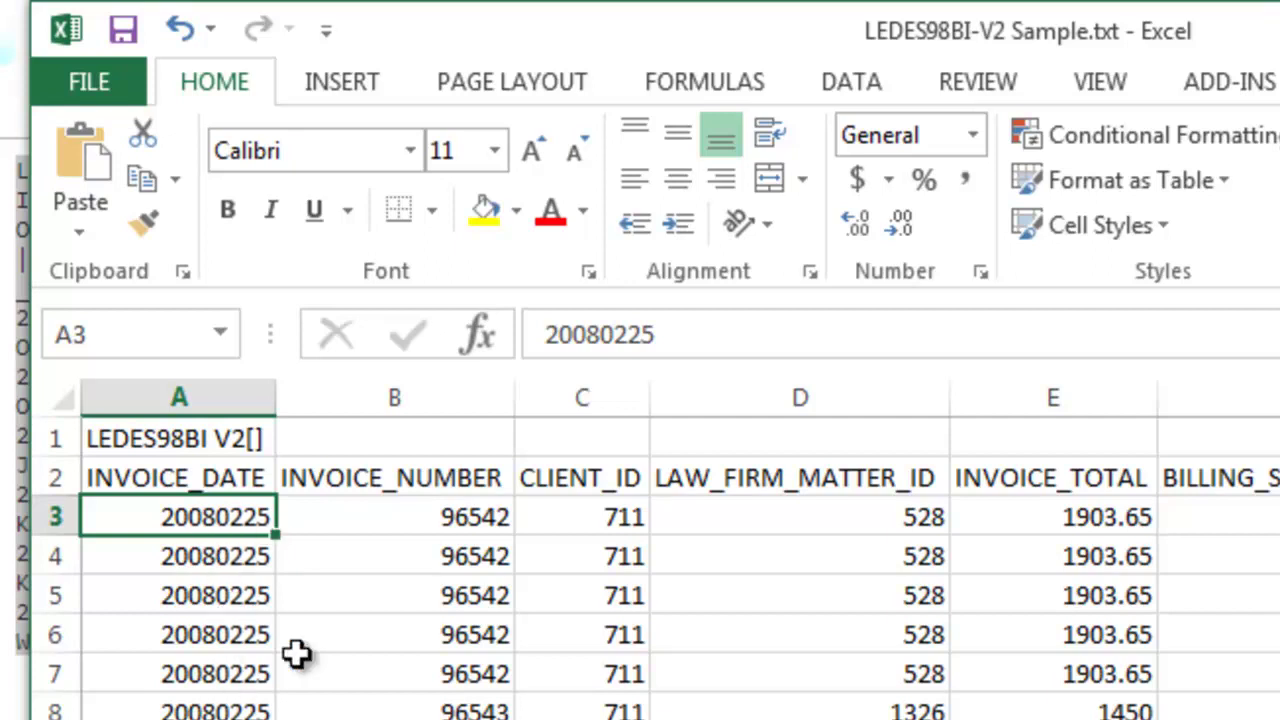
pyautogui.click(401, 511)
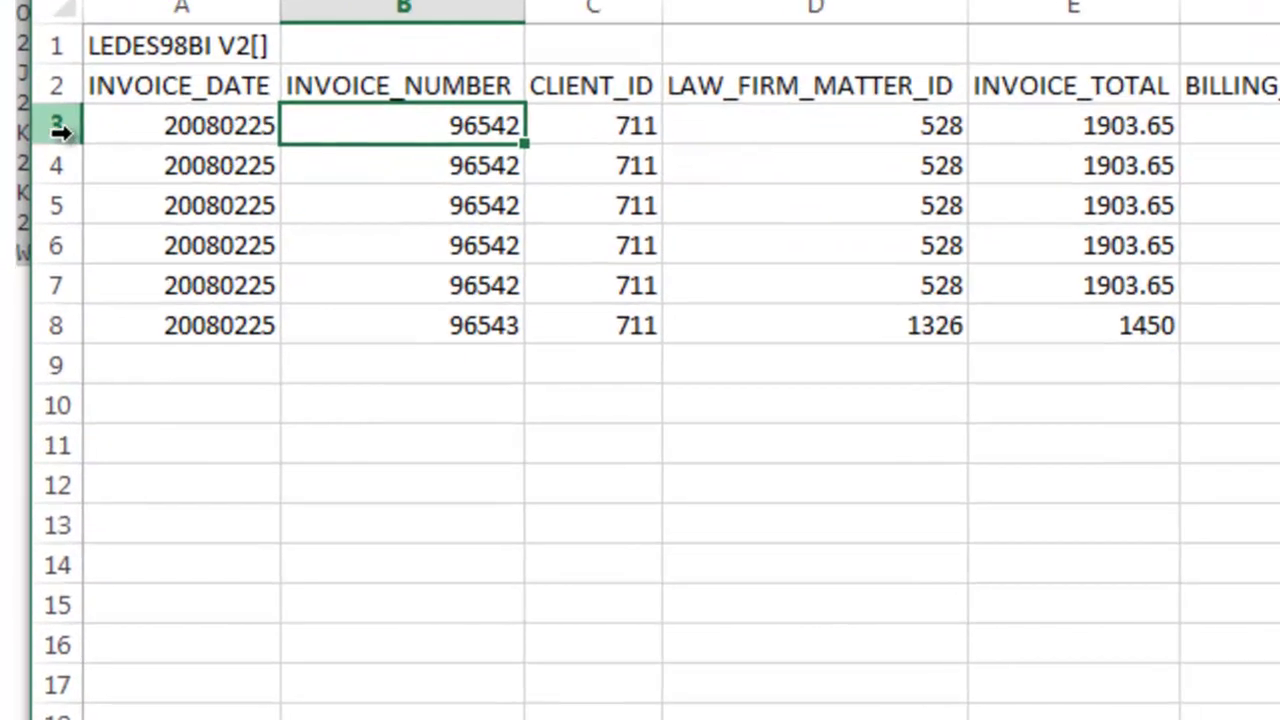
pyautogui.moveTo(57, 130); pyautogui.dragTo(48, 291)
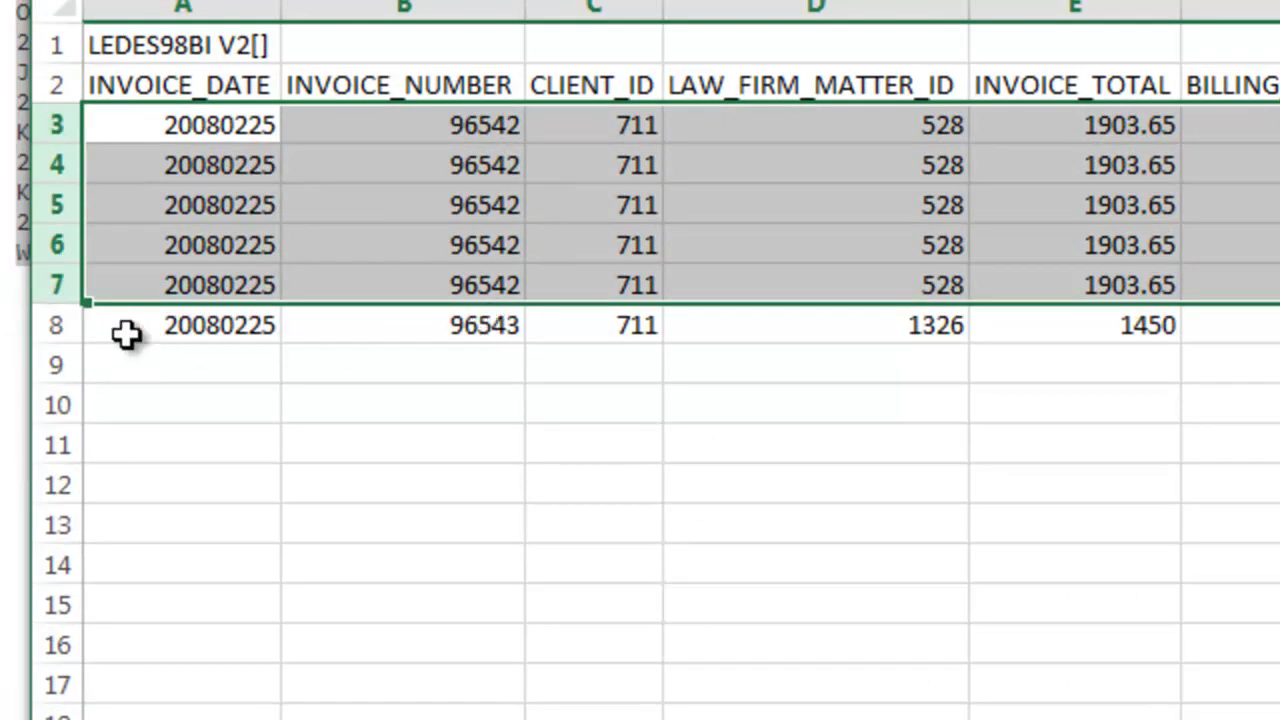
pyautogui.click(62, 324)
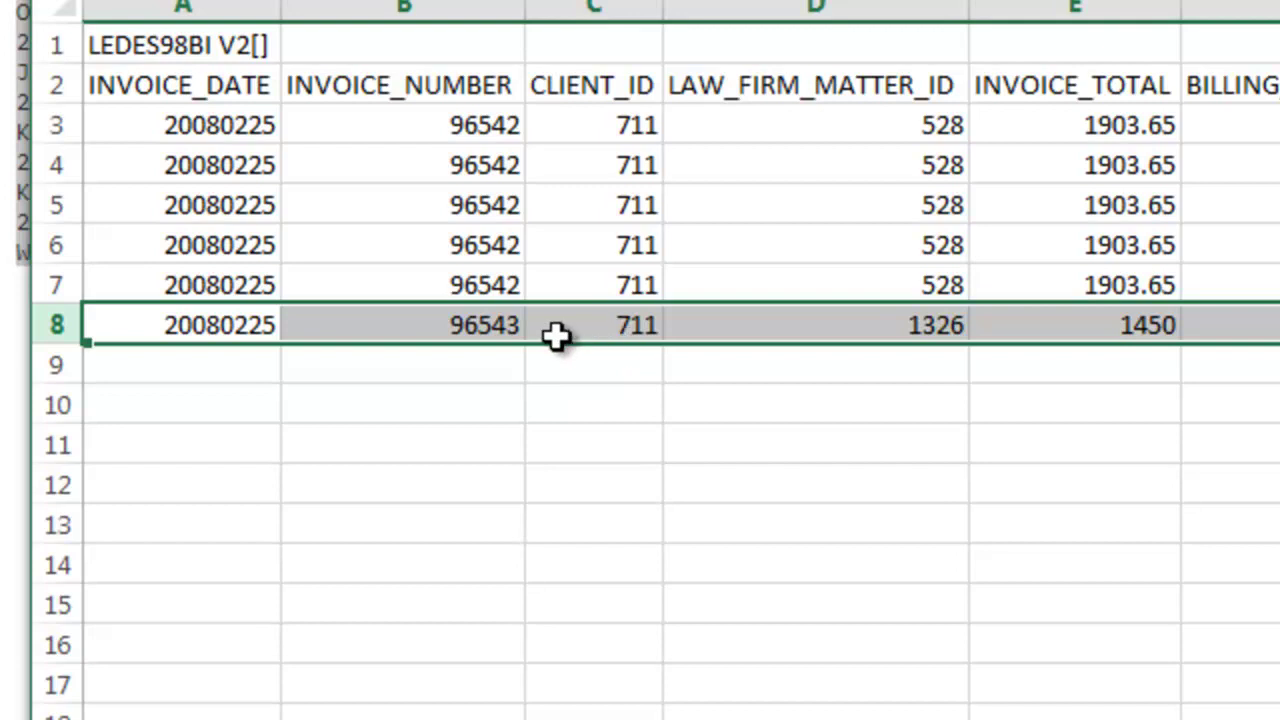
pyautogui.moveTo(50, 125); pyautogui.dragTo(63, 278)
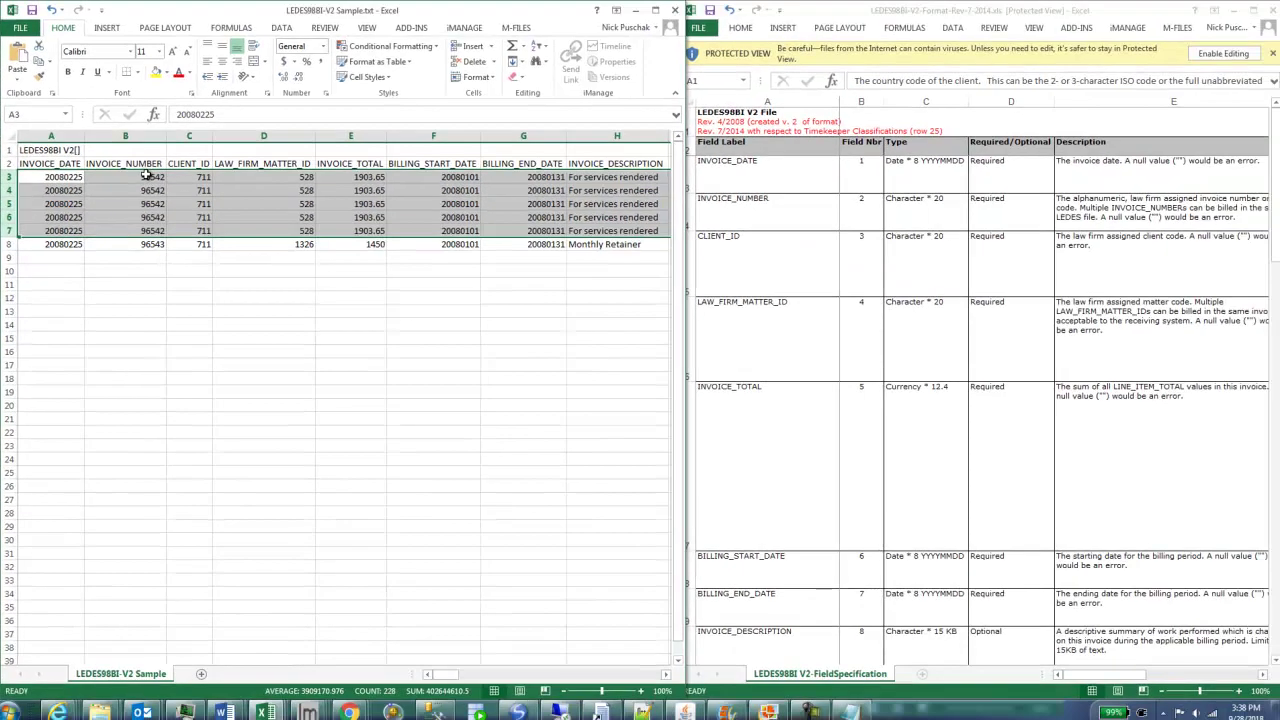
# - Examine the invoice number, client ID, law firm matter ID and invoice total in row 3 of the sample
pyautogui.click(147, 176)
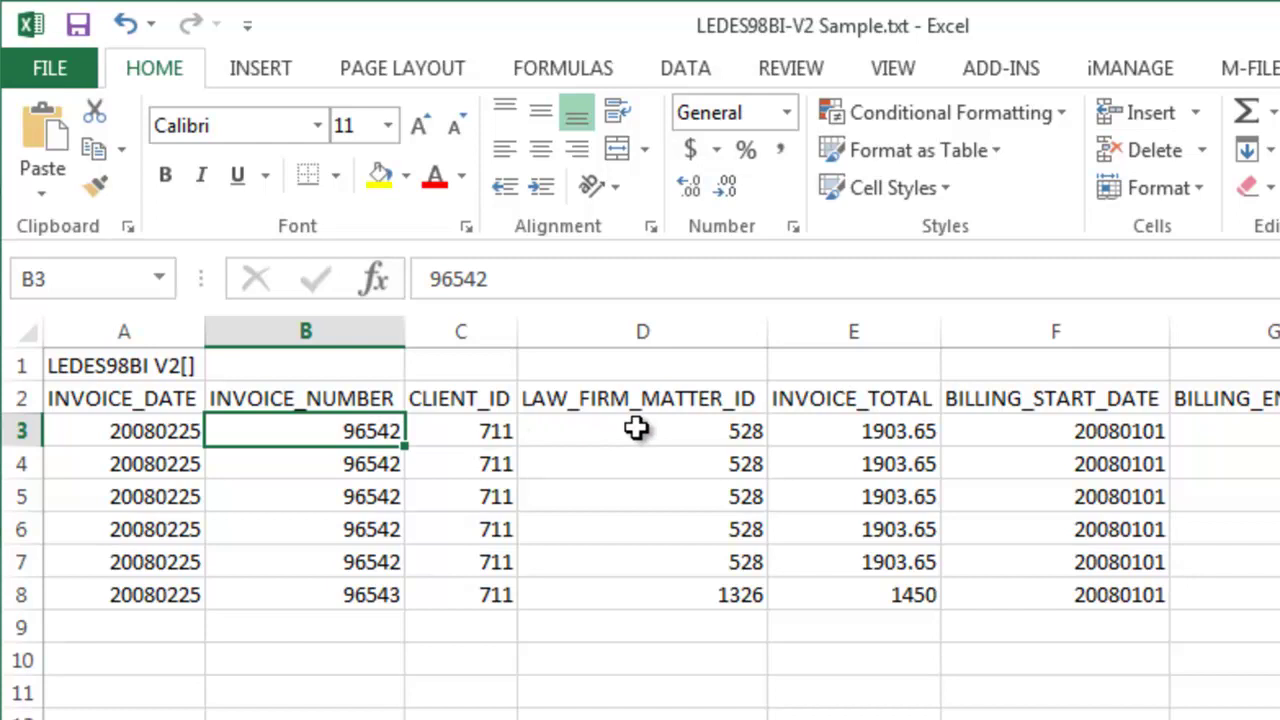
pyautogui.click(469, 431)
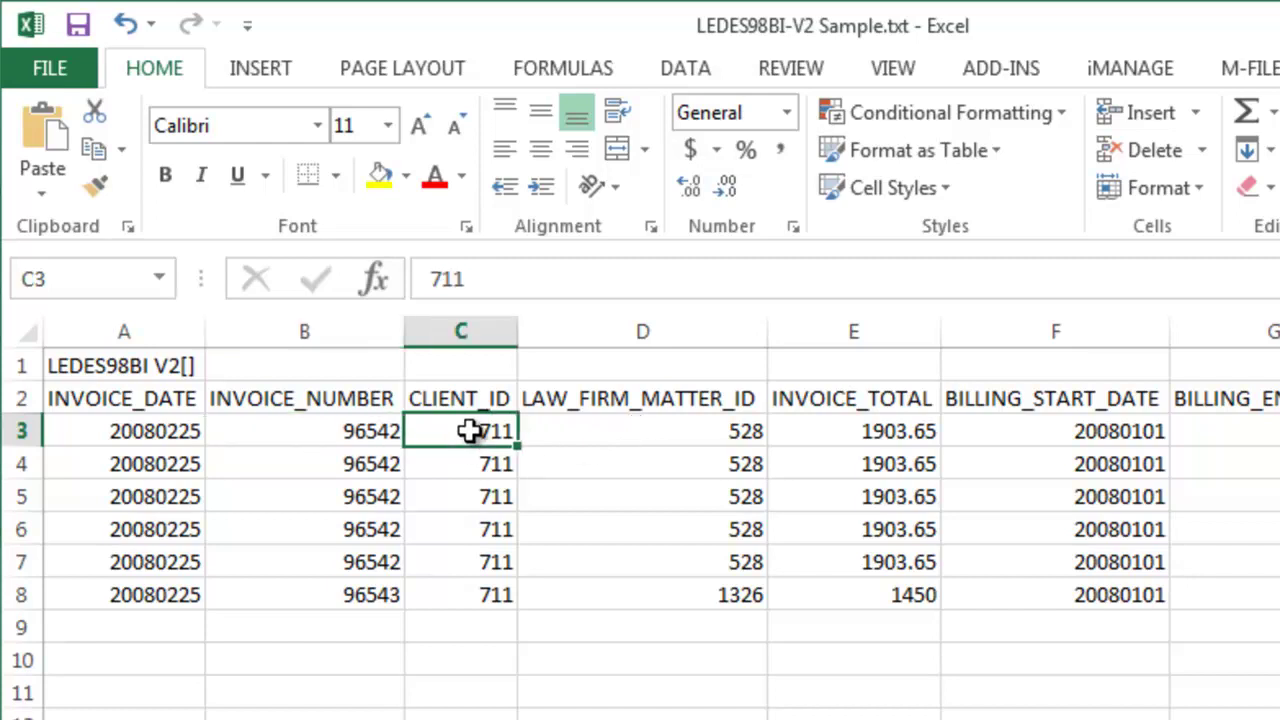
pyautogui.click(603, 435)
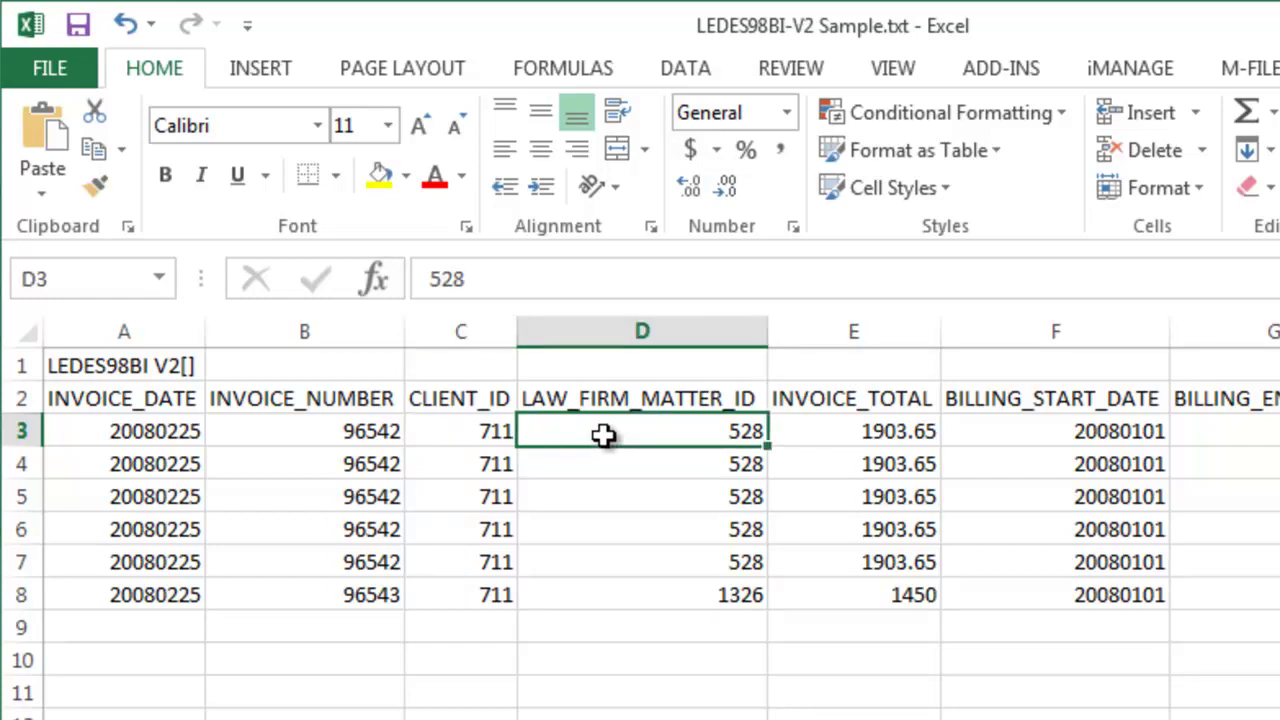
pyautogui.click(471, 431)
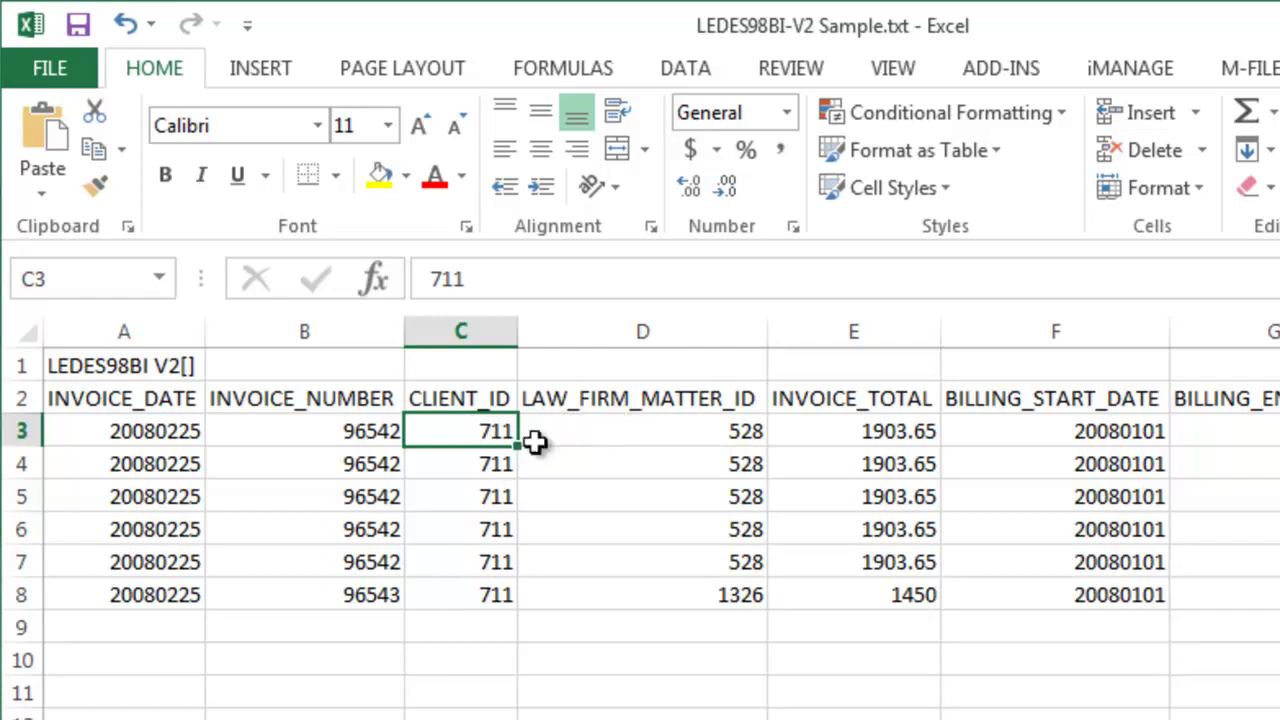
pyautogui.click(572, 430)
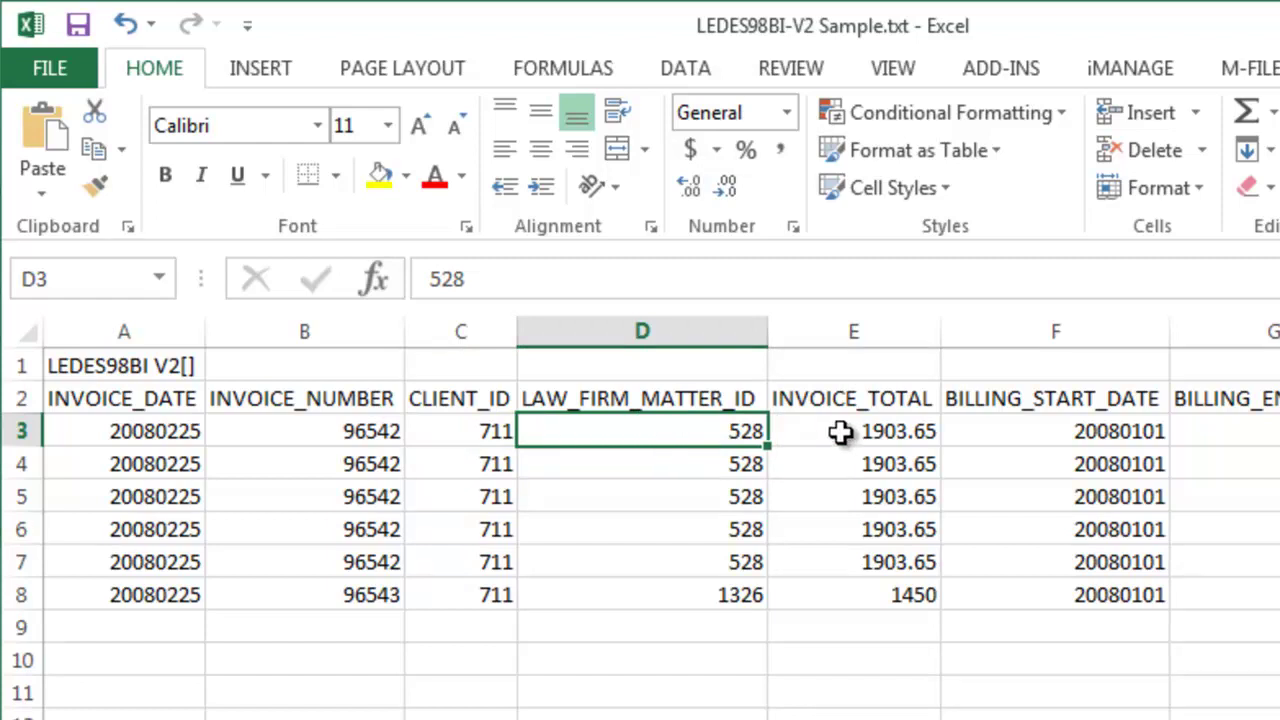
pyautogui.click(845, 426)
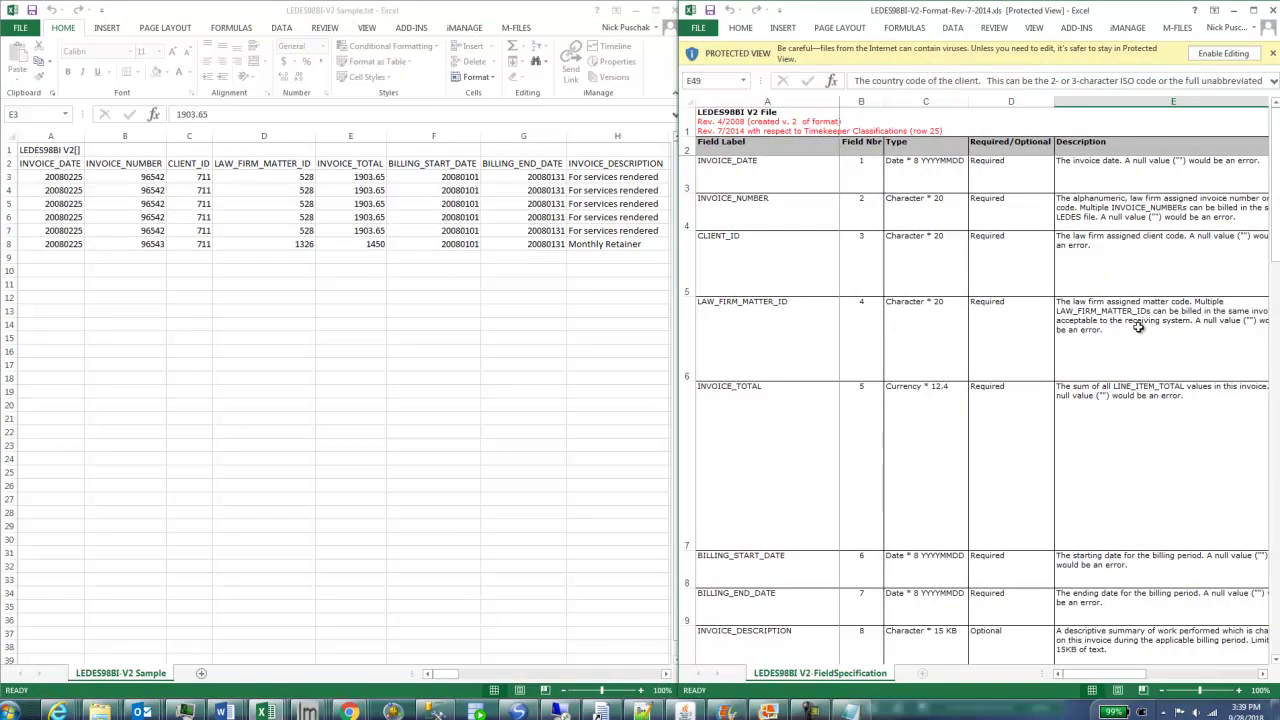
# - Read the LAW_FIRM_MATTER_ID description in the format specification, and reposition and widen its window
pyautogui.click(1138, 327)
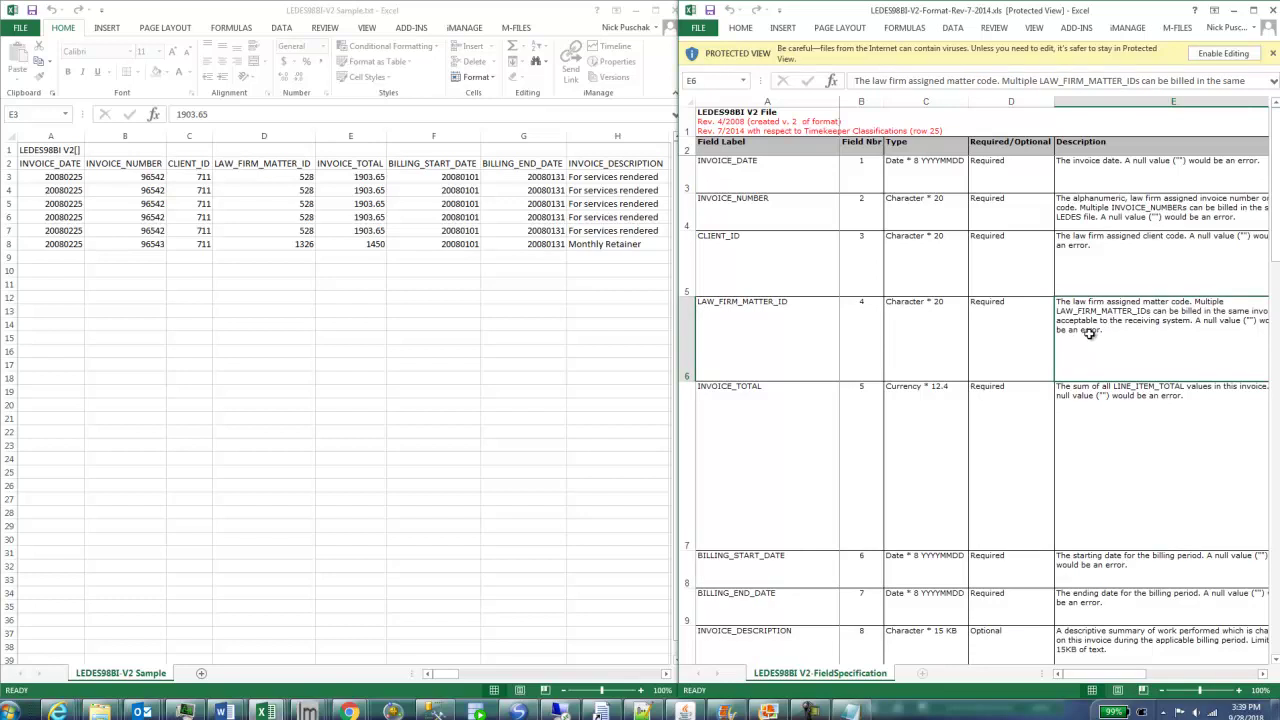
pyautogui.moveTo(1070, 12); pyautogui.dragTo(1037, 12)
pyautogui.moveTo(1251, 273); pyautogui.dragTo(1276, 281)
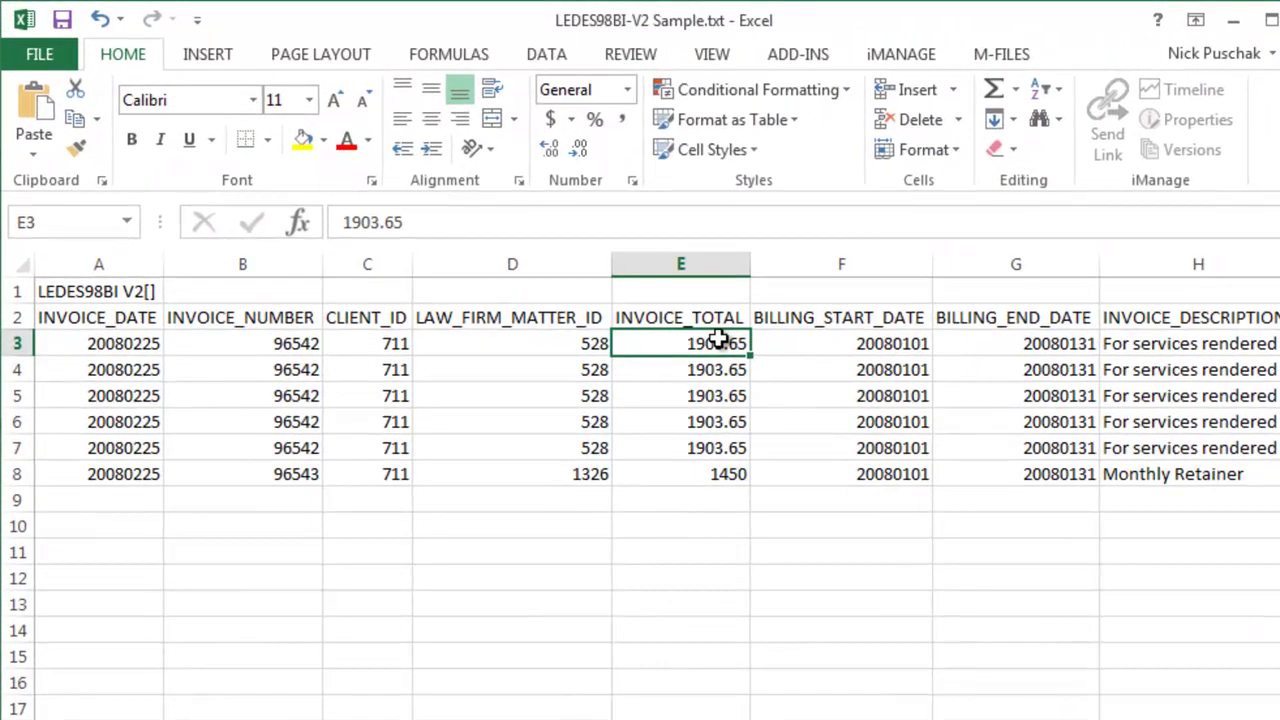
# - Examine the INVOICE_TOTAL values across rows 3 to 7 of the sample and compare them with the invoice in row 8
pyautogui.moveTo(718, 341); pyautogui.dragTo(720, 449)
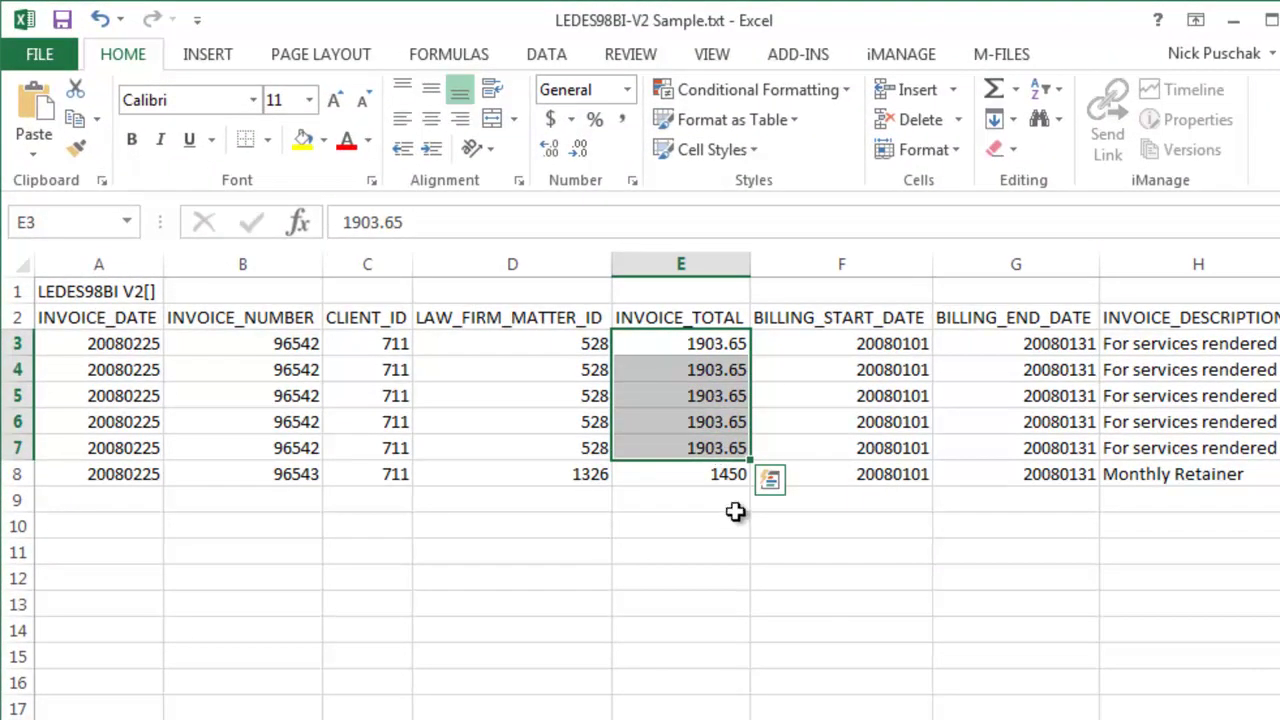
pyautogui.click(18, 474)
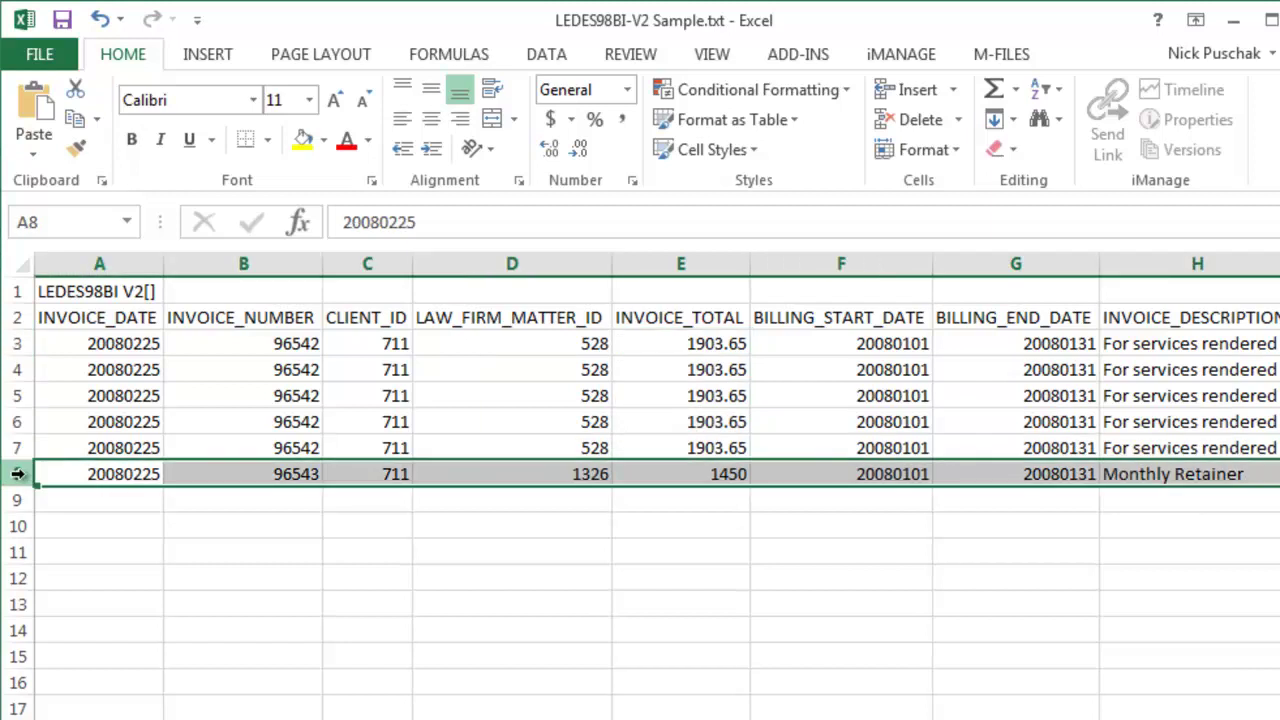
pyautogui.click(720, 447)
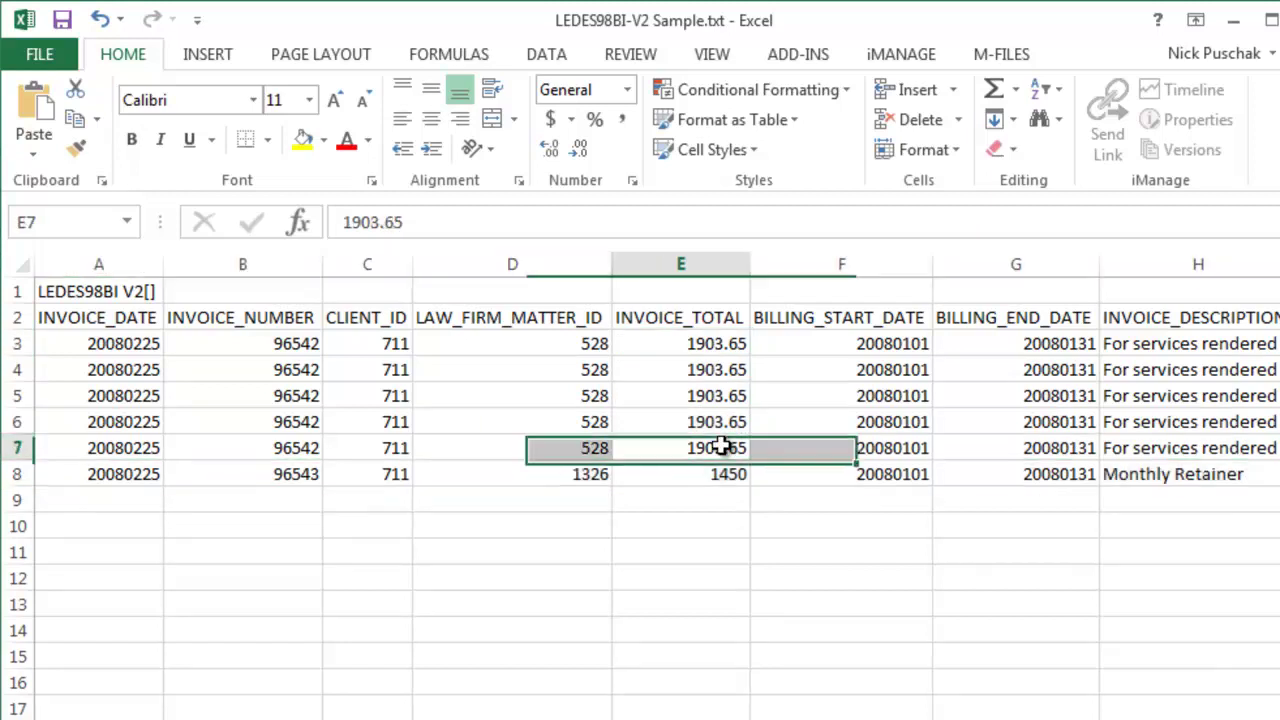
pyautogui.moveTo(694, 343); pyautogui.dragTo(700, 450)
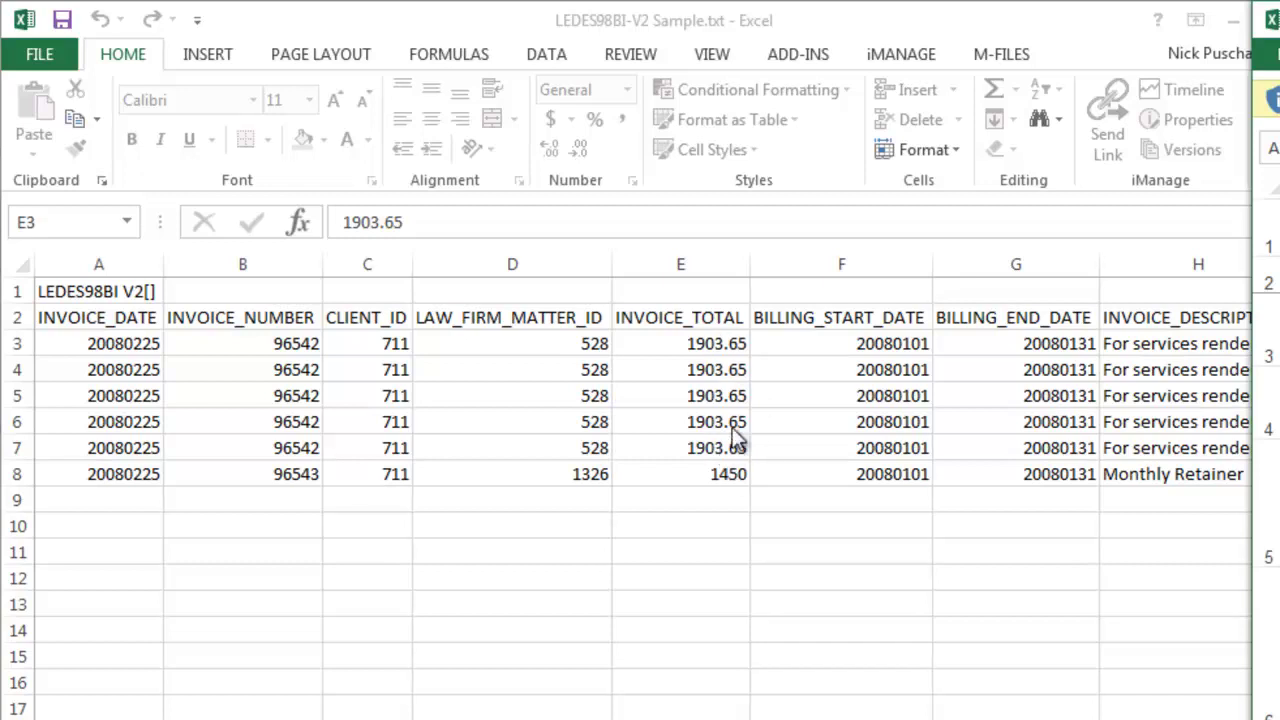
# - Examine the BILLING_START_DATE and BILLING_END_DATE values in row 3 of the sample
pyautogui.click(845, 338)
pyautogui.click(880, 338)
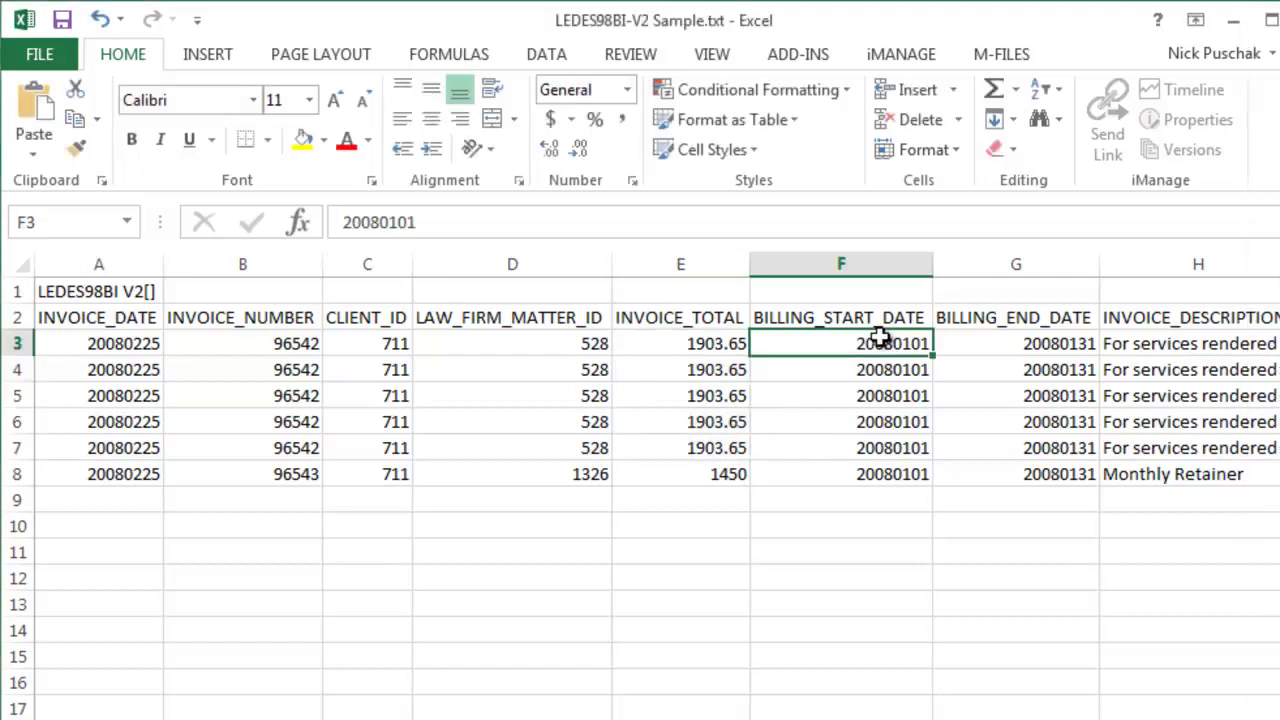
pyautogui.click(1030, 342)
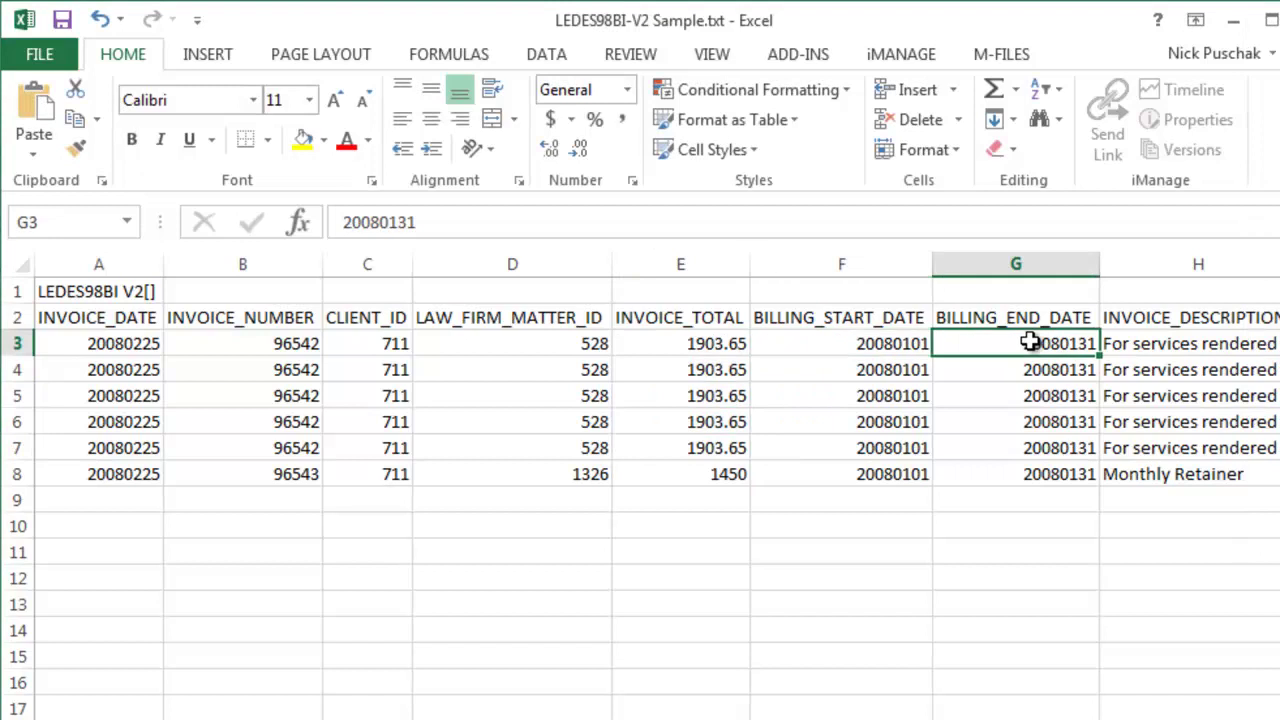
pyautogui.click(893, 343)
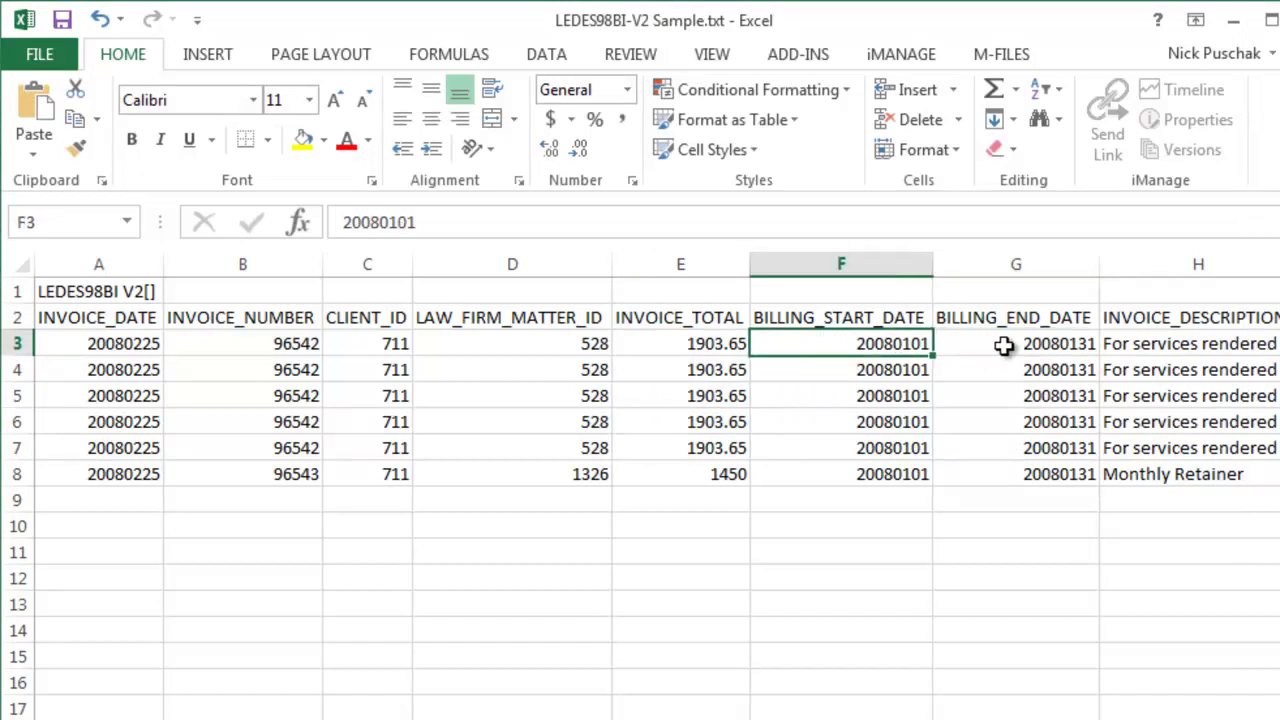
# - Examine the INVOICE_DESCRIPTION values and the repeated invoice-level fields in A3:H7, up to the line item columns
pyautogui.click(1137, 343)
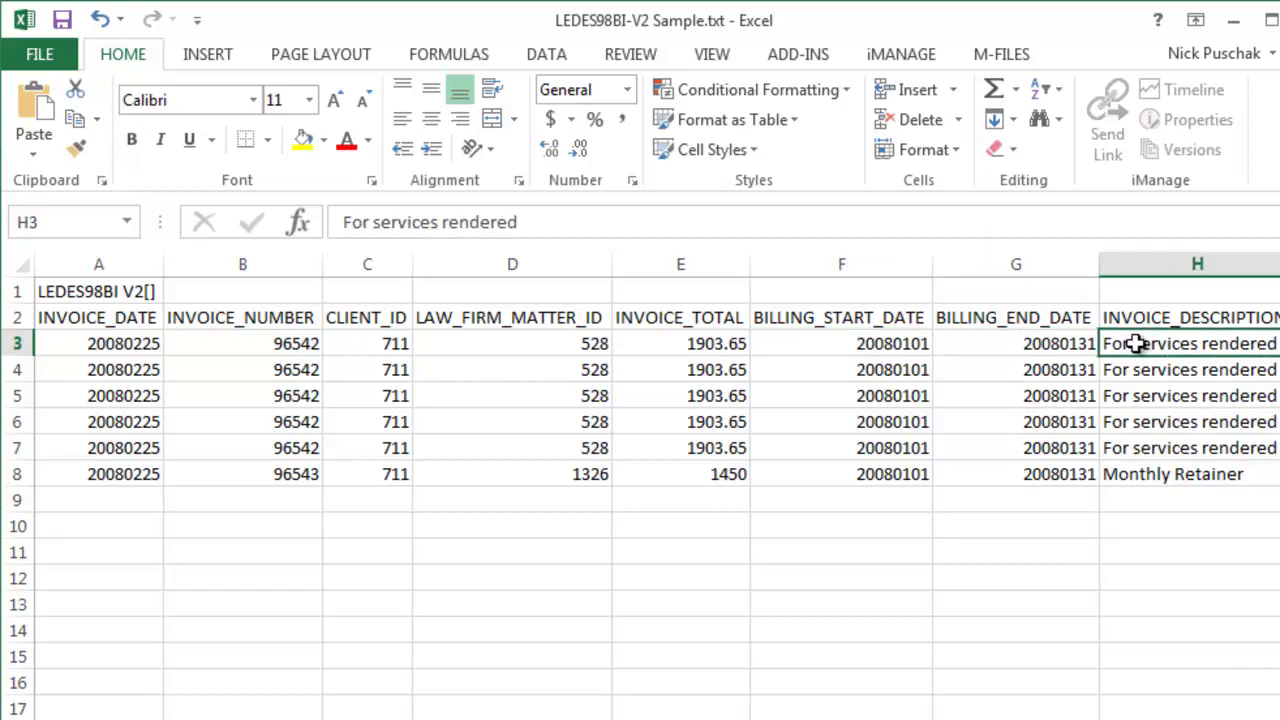
pyautogui.press('Right')
pyautogui.press('Right')
pyautogui.press('Right')
pyautogui.press('Right')
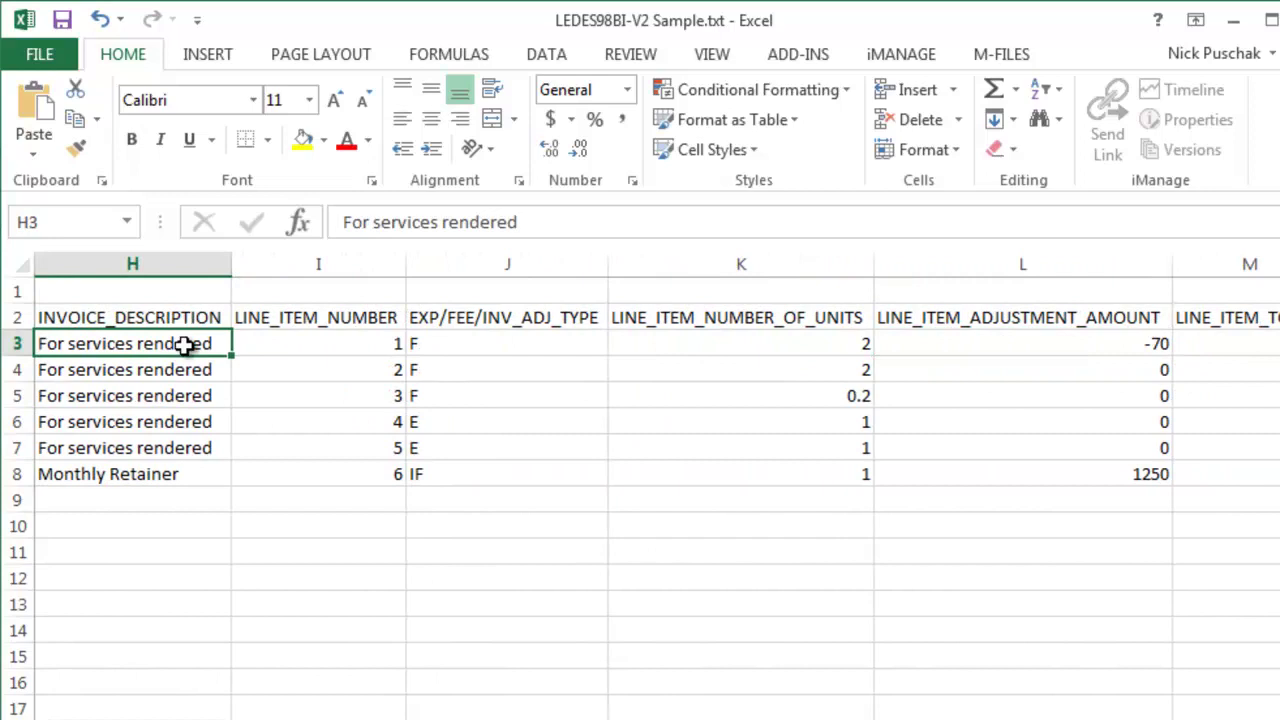
pyautogui.click(203, 453)
pyautogui.moveTo(203, 453); pyautogui.dragTo(4, 338)
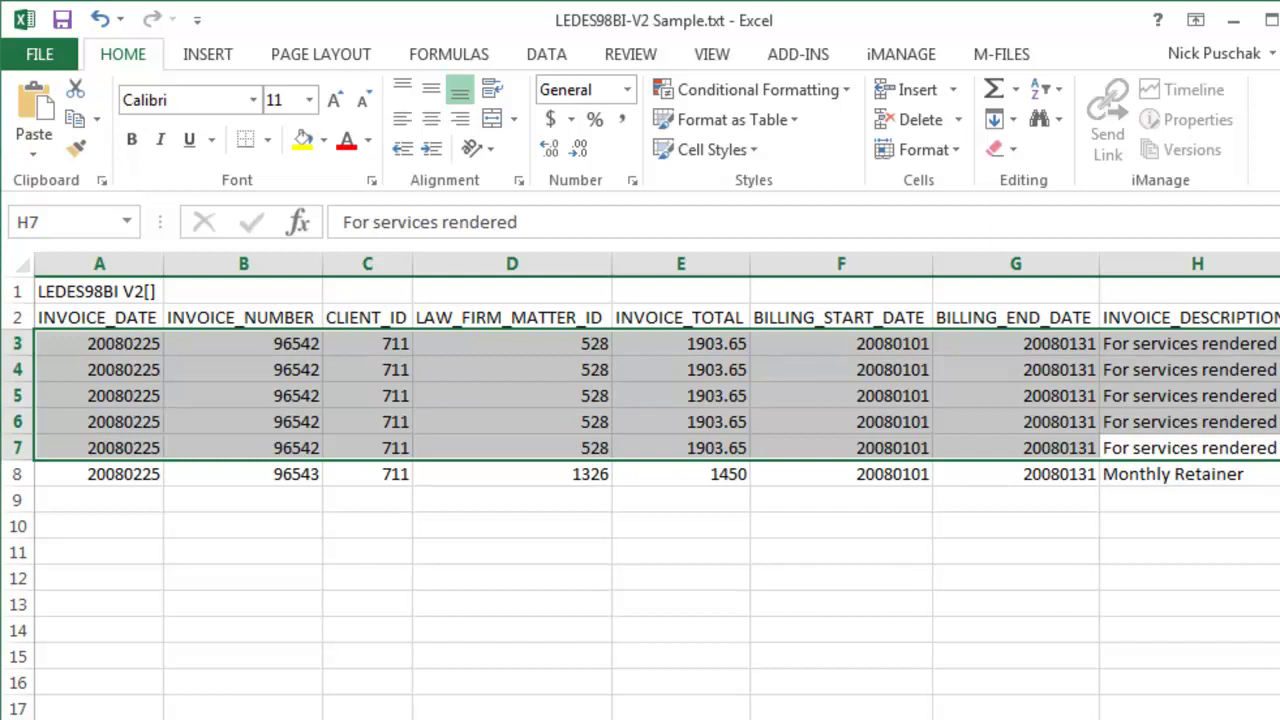
pyautogui.hscroll(3, 657, 486)
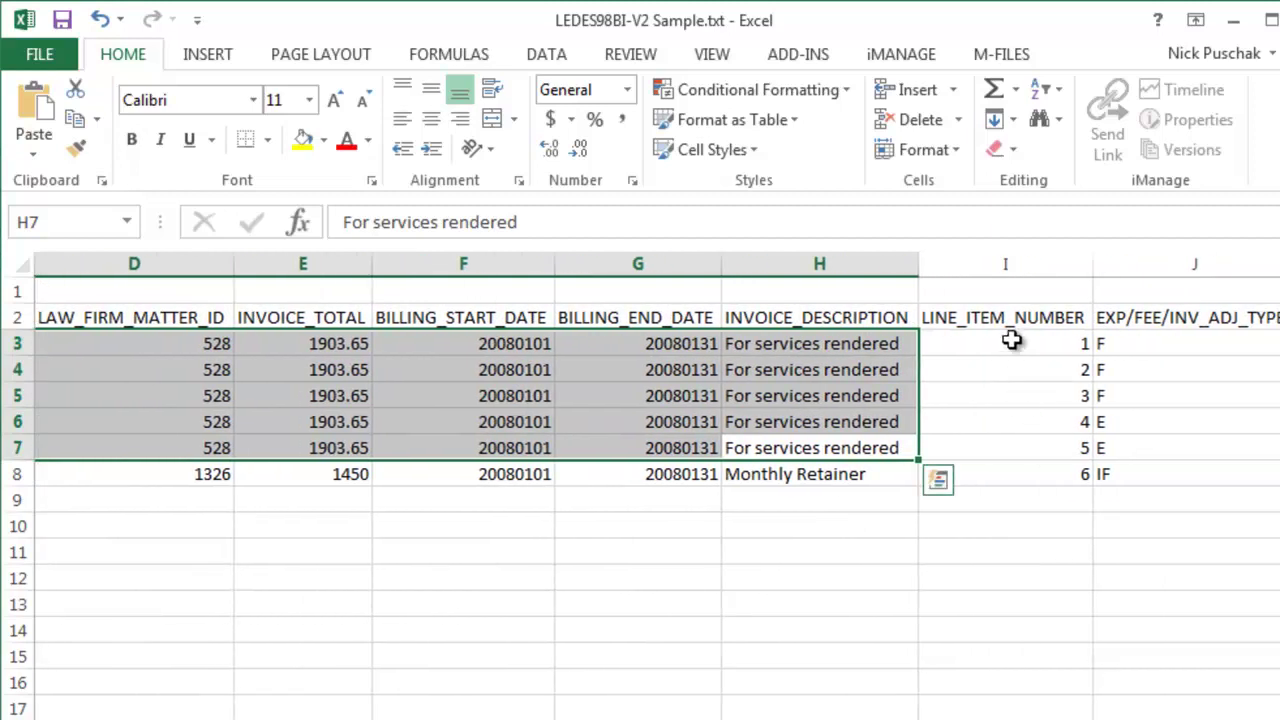
# - Examine LINE_ITEM_NUMBER and EXP/FEE/INV_ADJ_TYPE in row 3 of the sample and locate both fields in the format specification
pyautogui.click(1012, 340)
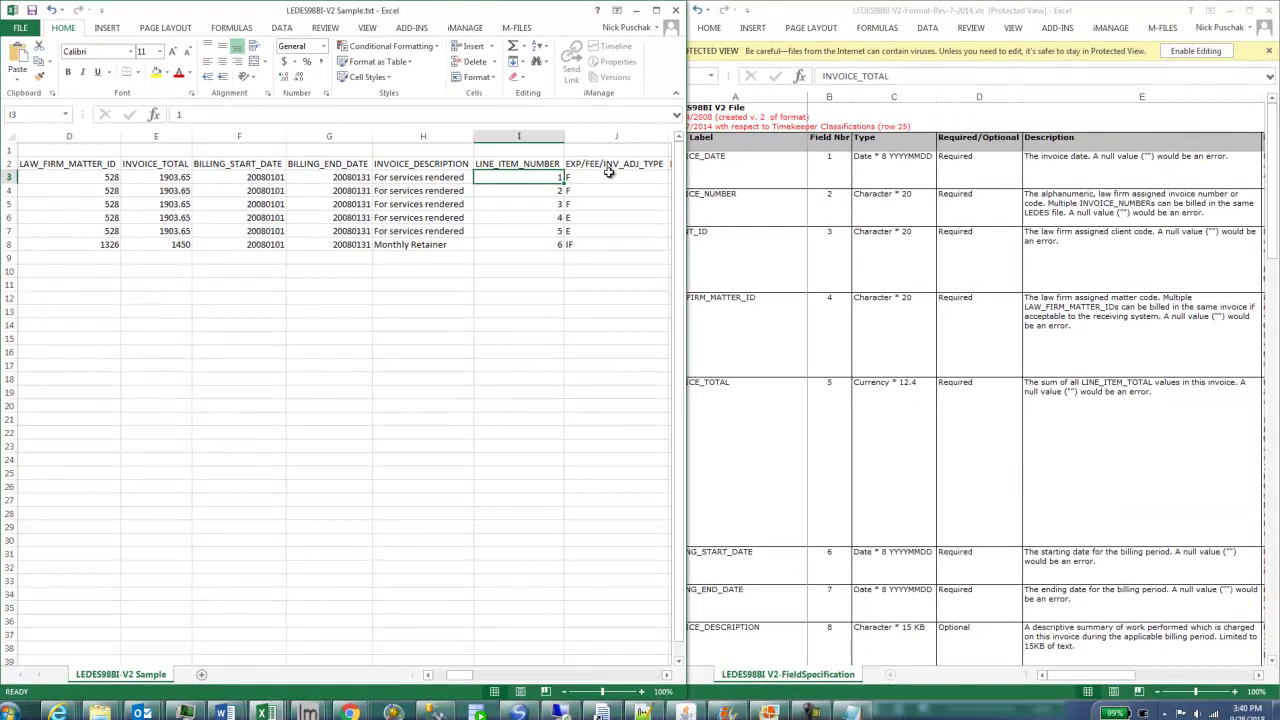
pyautogui.click(608, 176)
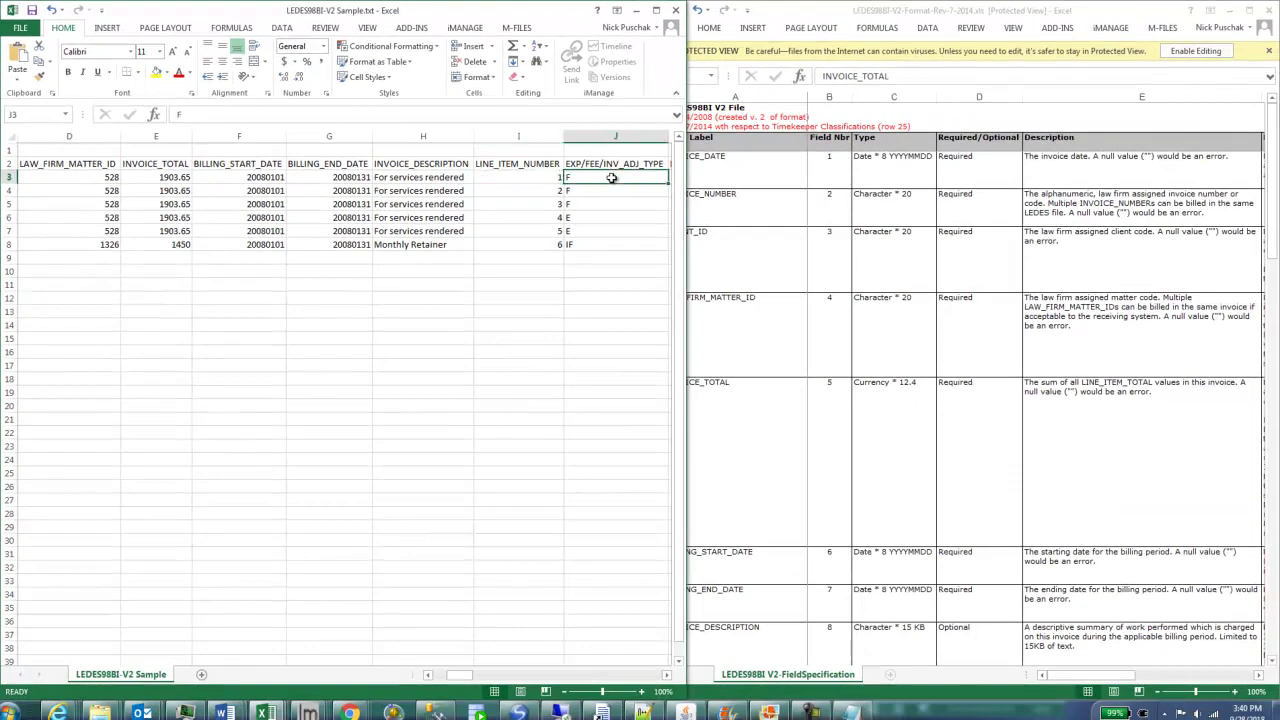
pyautogui.click(754, 509)
pyautogui.click(751, 640)
pyautogui.press('Down')
pyautogui.press('Down')
pyautogui.press('Down')
pyautogui.press('Down')
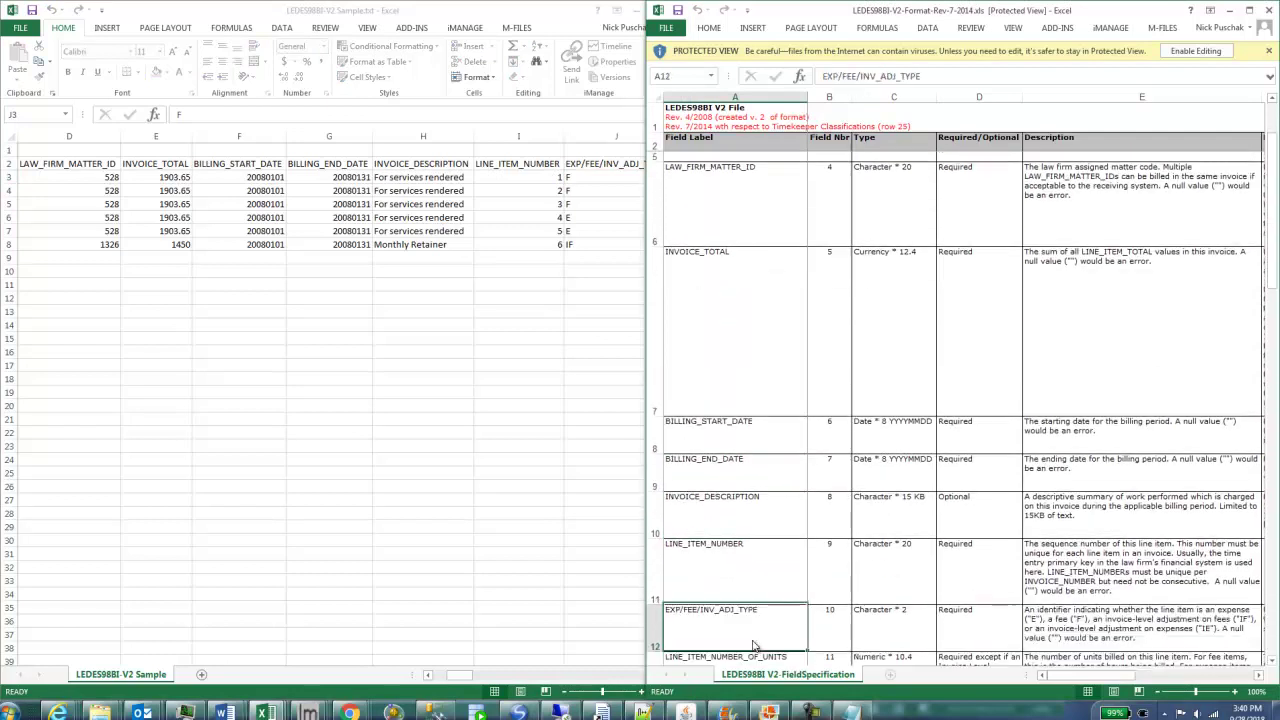
pyautogui.press('Down')
pyautogui.press('Down')
pyautogui.press('Down')
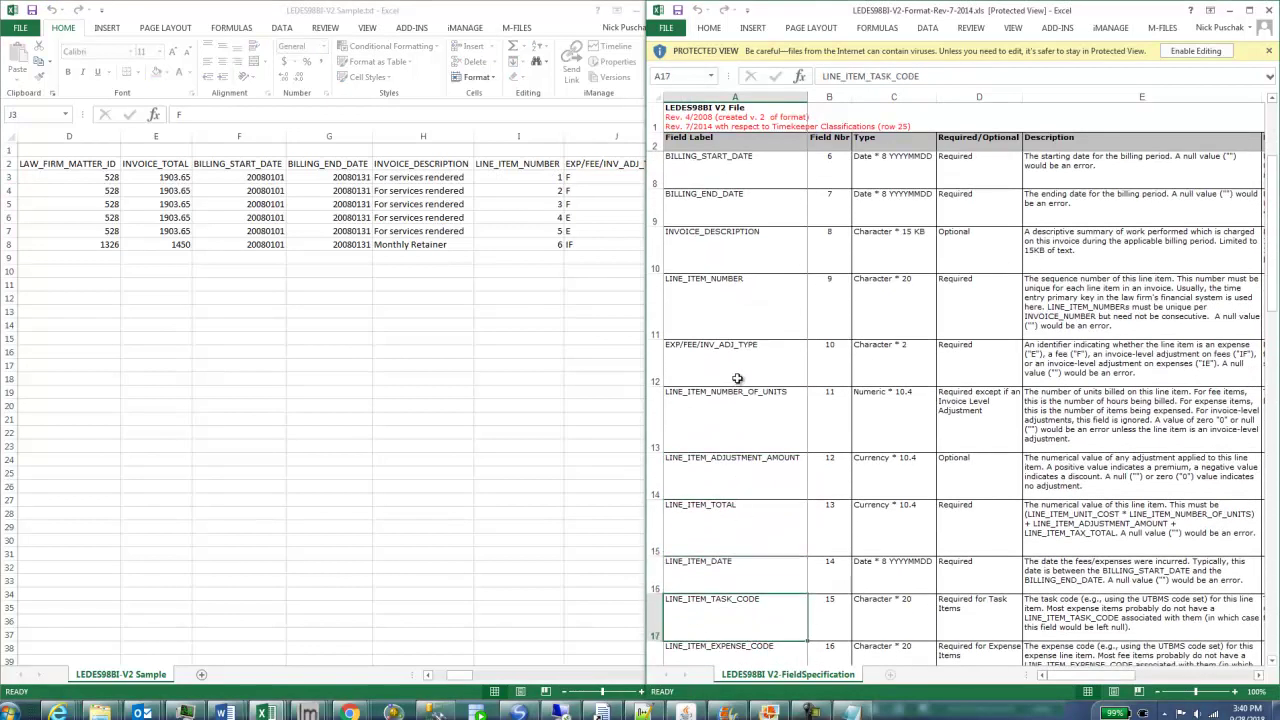
pyautogui.click(738, 370)
pyautogui.click(748, 323)
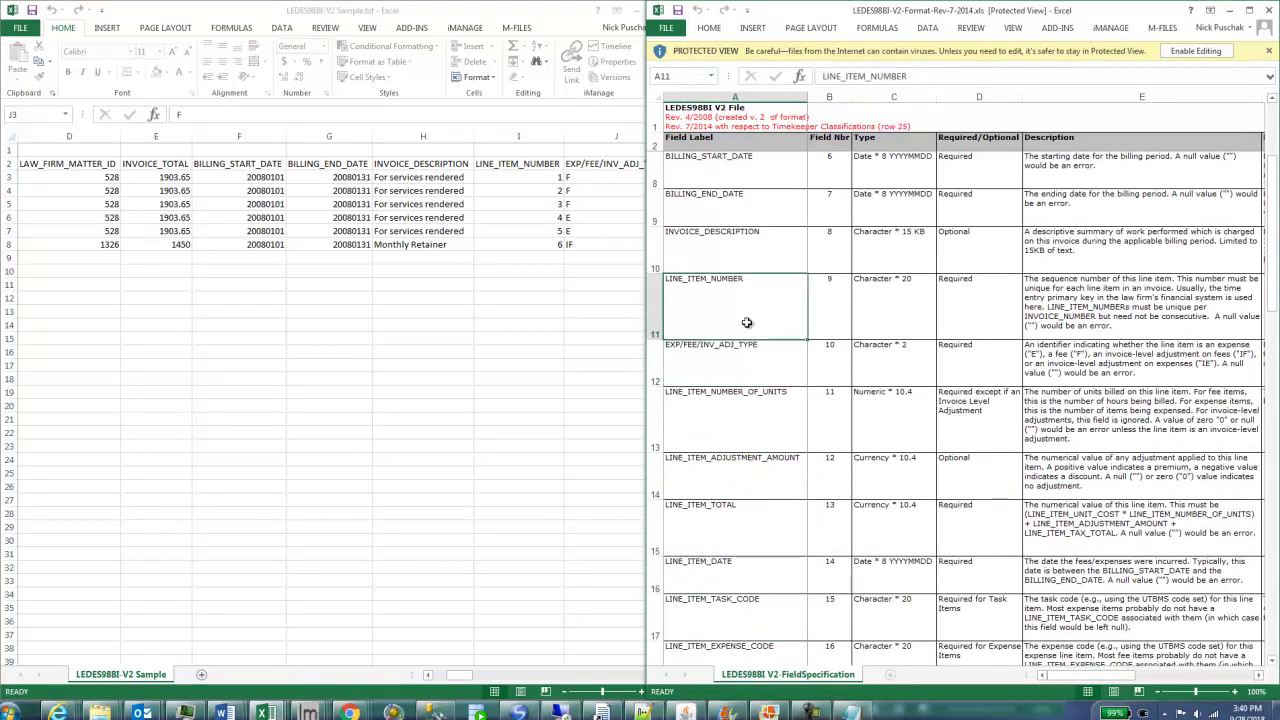
pyautogui.click(747, 366)
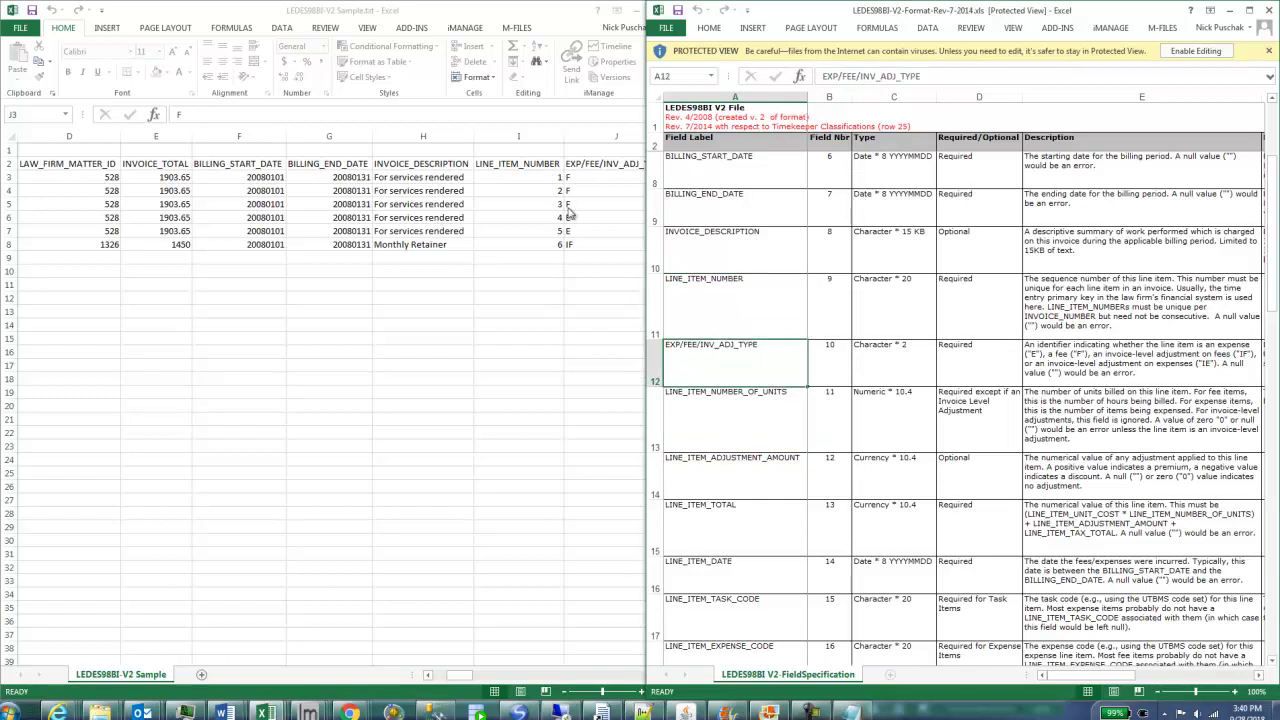
# - Examine the EXP/FEE/INV_ADJ_TYPE codes in the sample, covering the F rows 3 to 5, the E rows 6 to 7 and the IF row 8
pyautogui.click(582, 178)
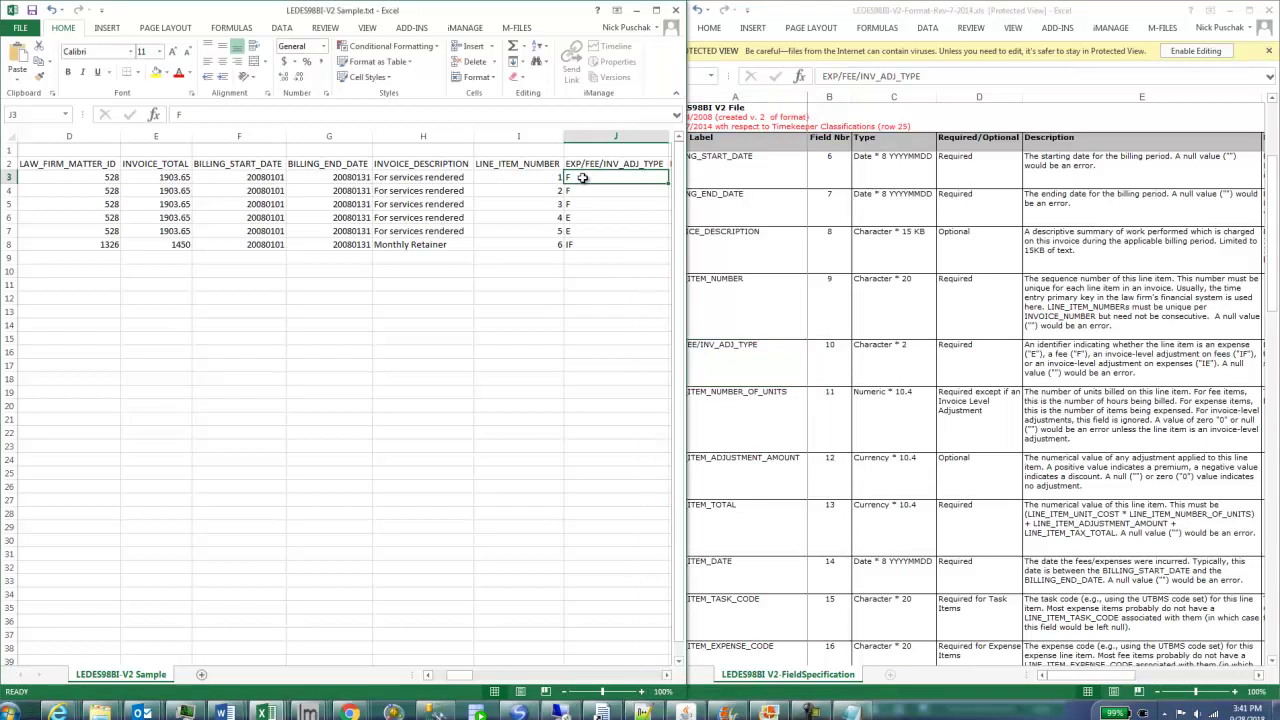
pyautogui.hscroll(5, 582, 178)
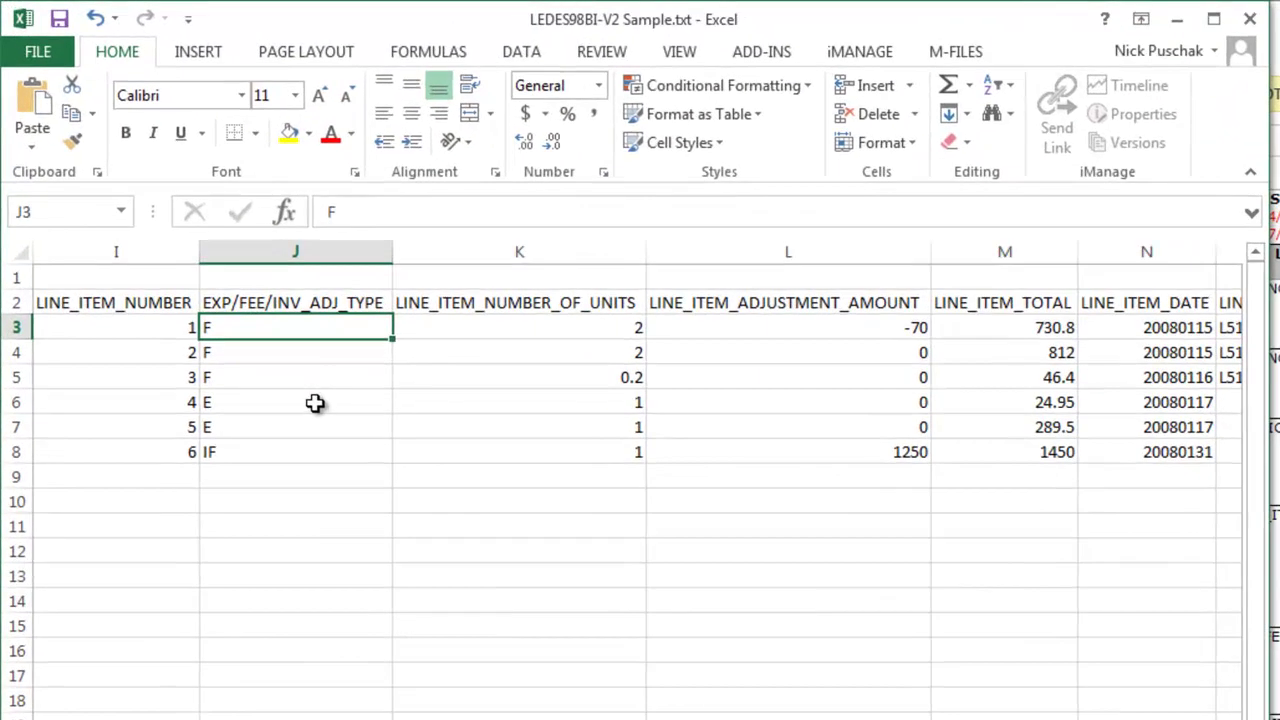
pyautogui.click(169, 217)
pyautogui.doubleClick(297, 334)
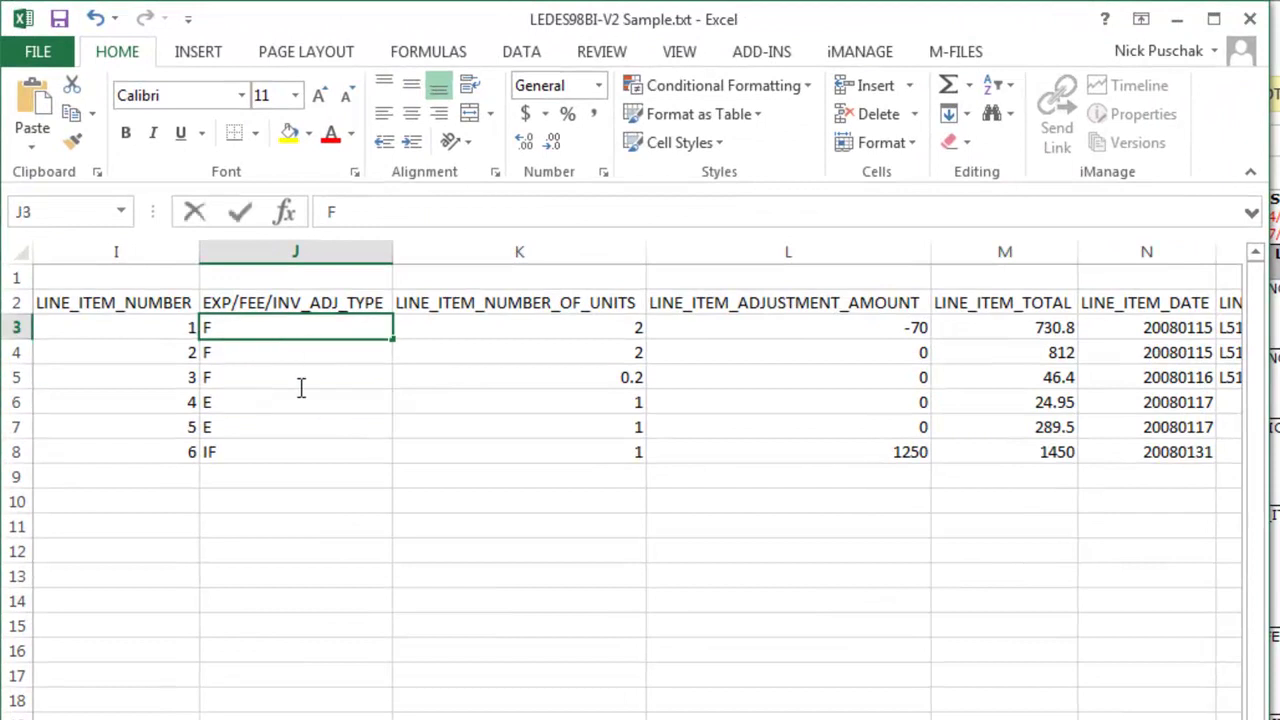
pyautogui.moveTo(331, 380); pyautogui.dragTo(331, 337)
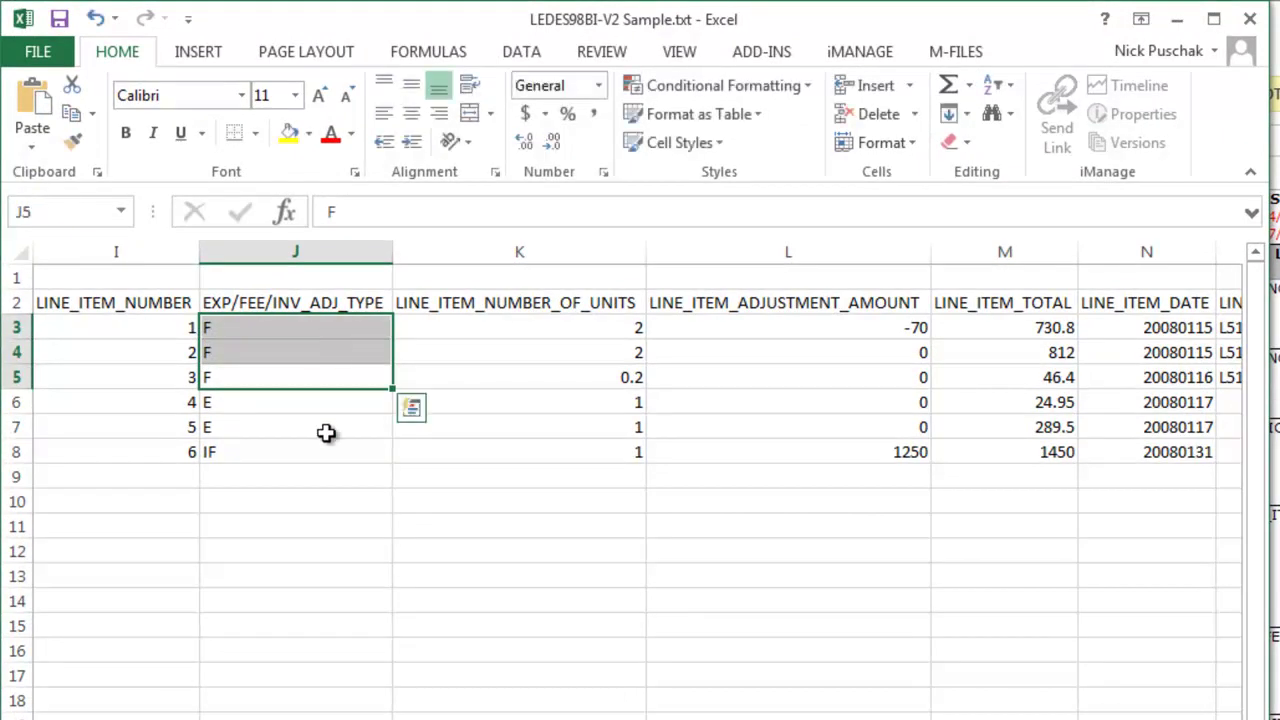
pyautogui.moveTo(330, 403); pyautogui.dragTo(334, 430)
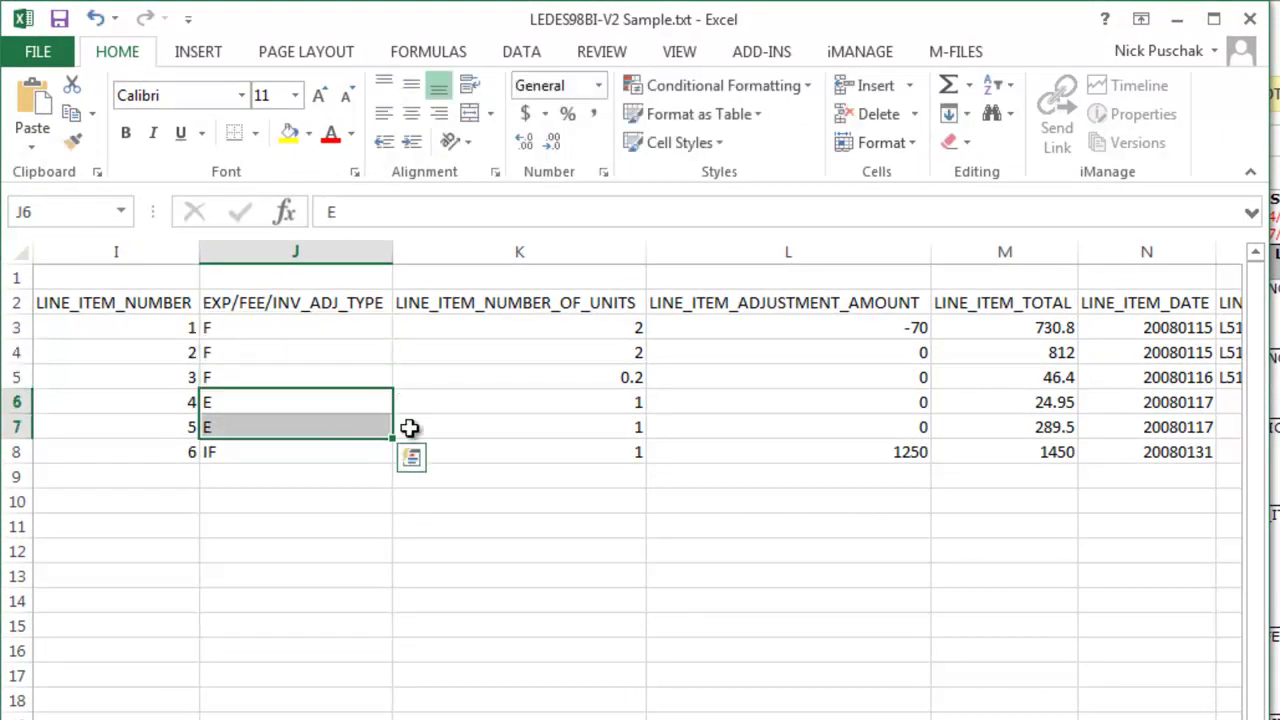
pyautogui.click(276, 455)
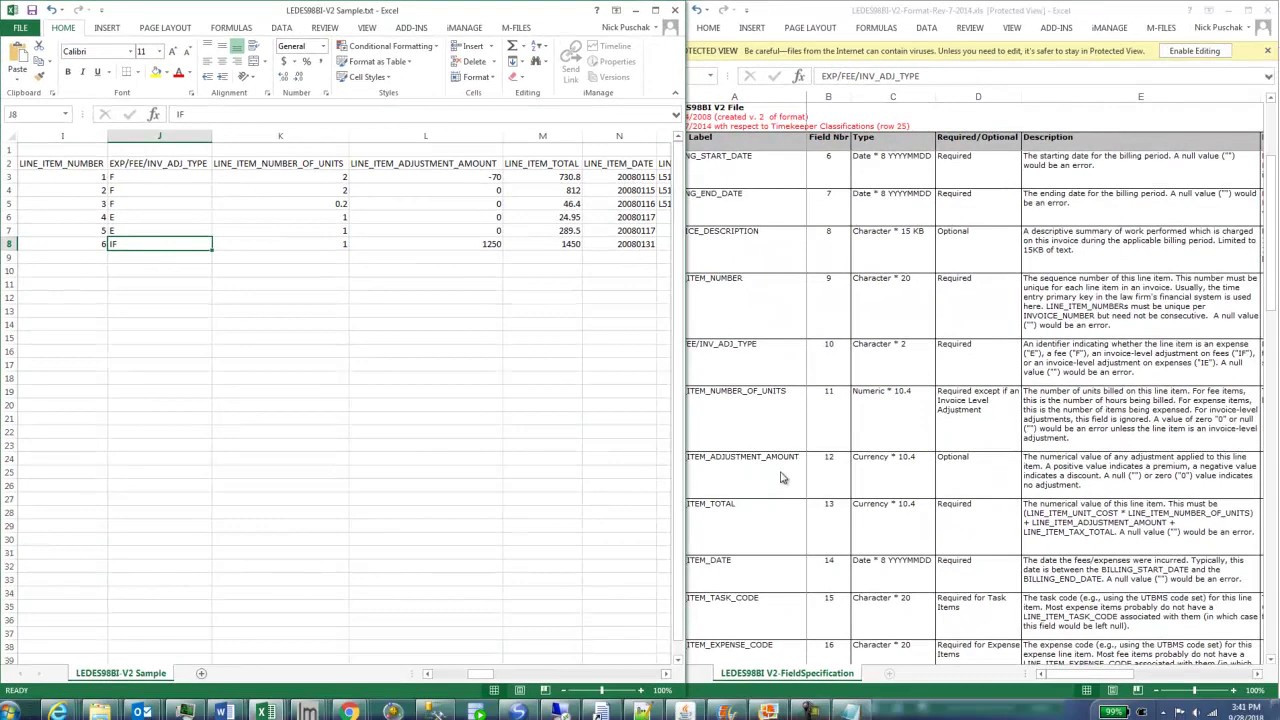
# - Read the EXP/FEE/INV_ADJ_TYPE description in the format specification
pyautogui.click(766, 344)
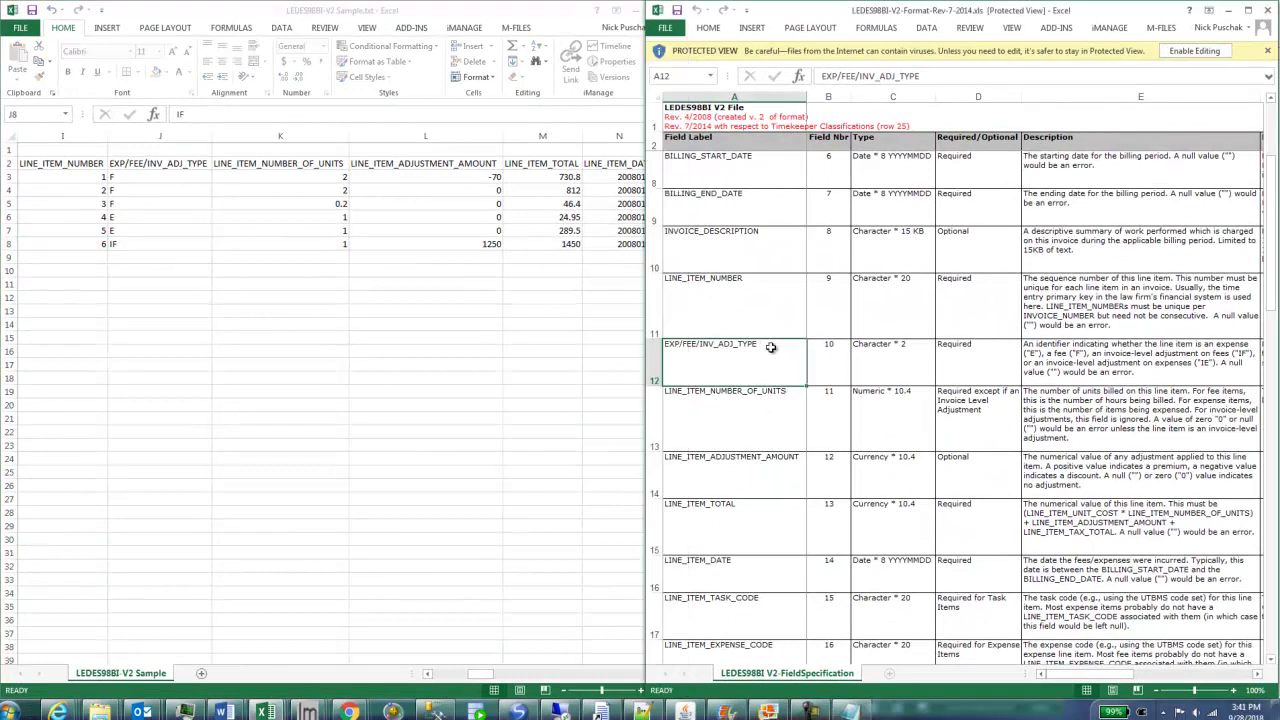
pyautogui.click(1122, 371)
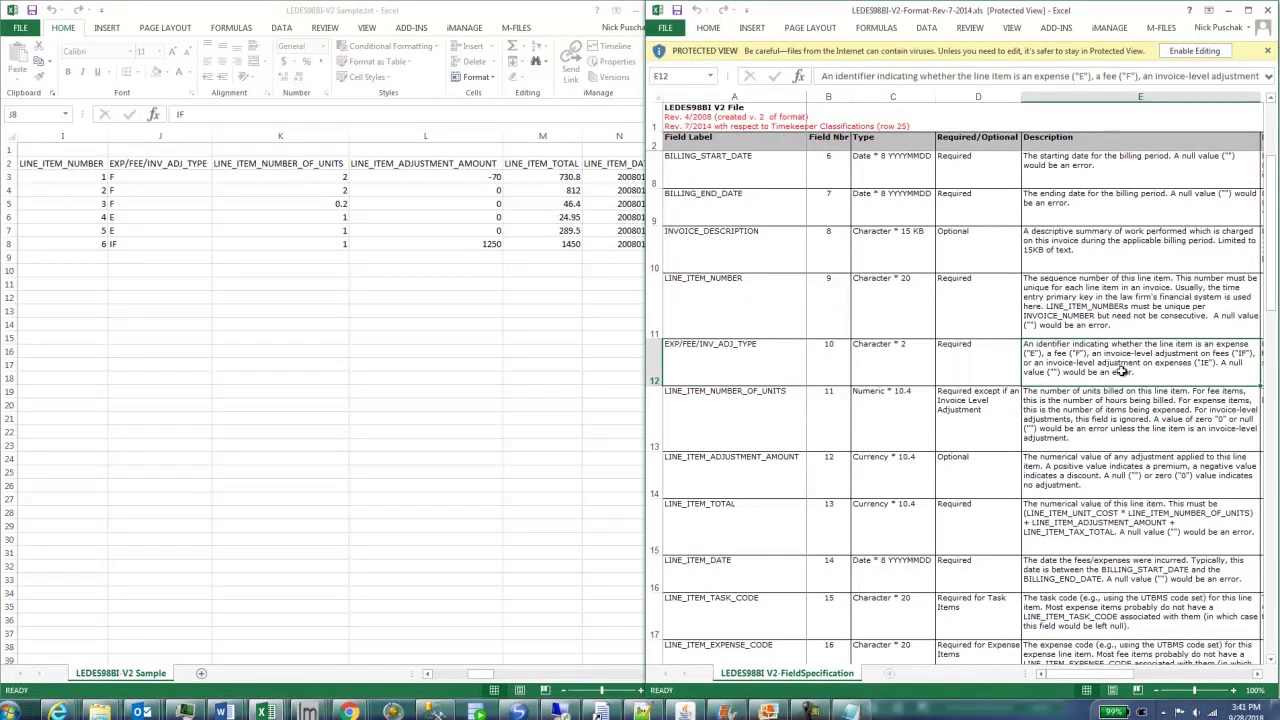
pyautogui.click(784, 362)
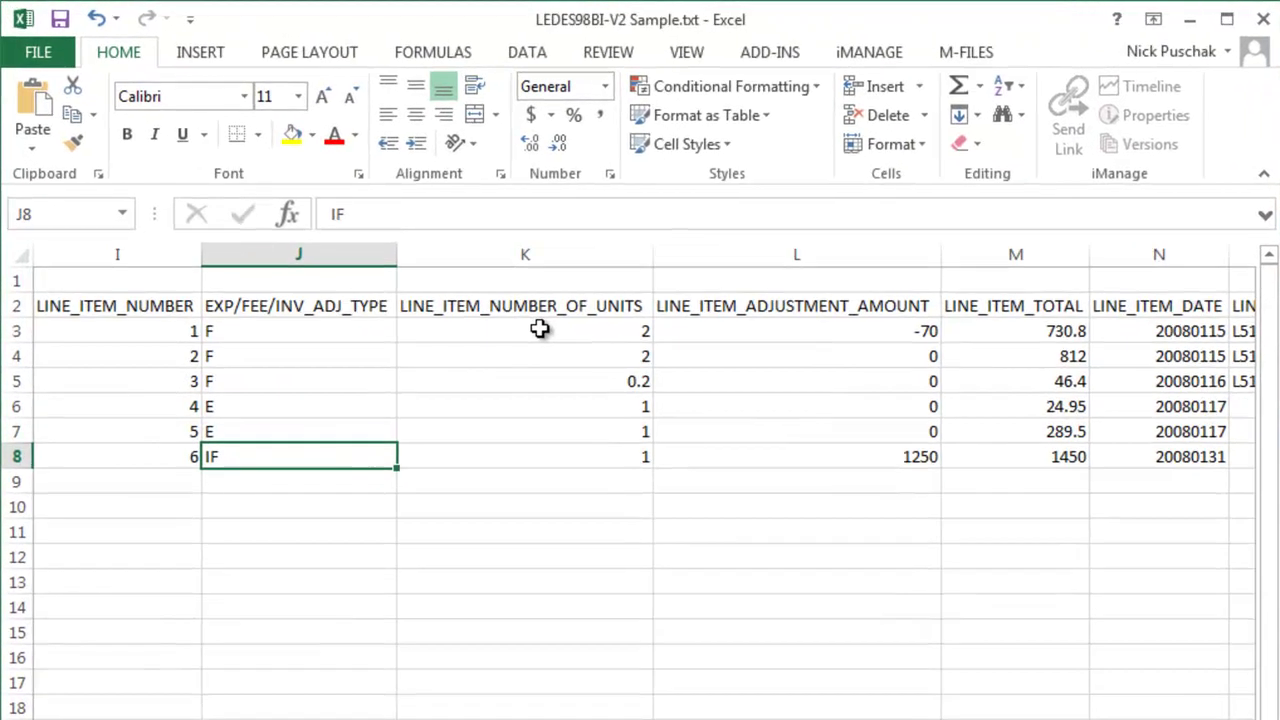
# - Examine LINE_ITEM_NUMBER_OF_UNITS for the fee rows 3 to 5 and expense rows 6 to 7, and read its description in the specification
pyautogui.click(398, 250)
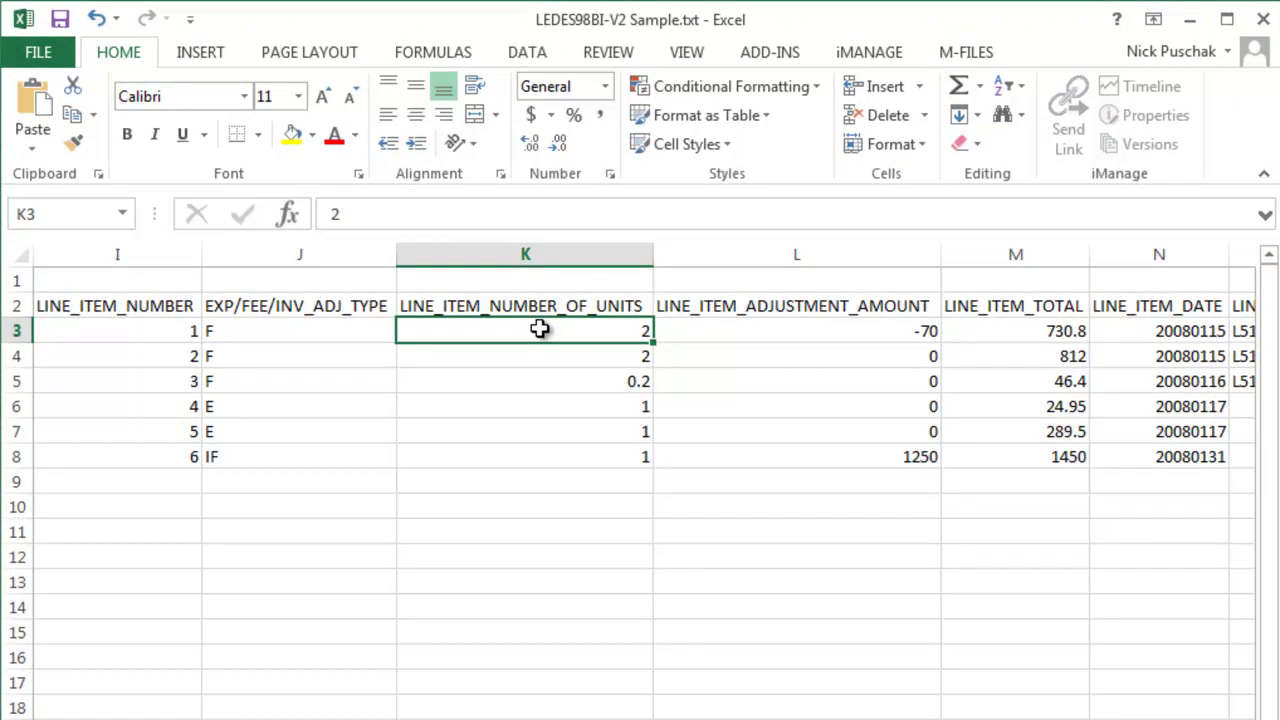
pyautogui.moveTo(563, 360); pyautogui.dragTo(566, 330)
pyautogui.moveTo(600, 380); pyautogui.dragTo(590, 345)
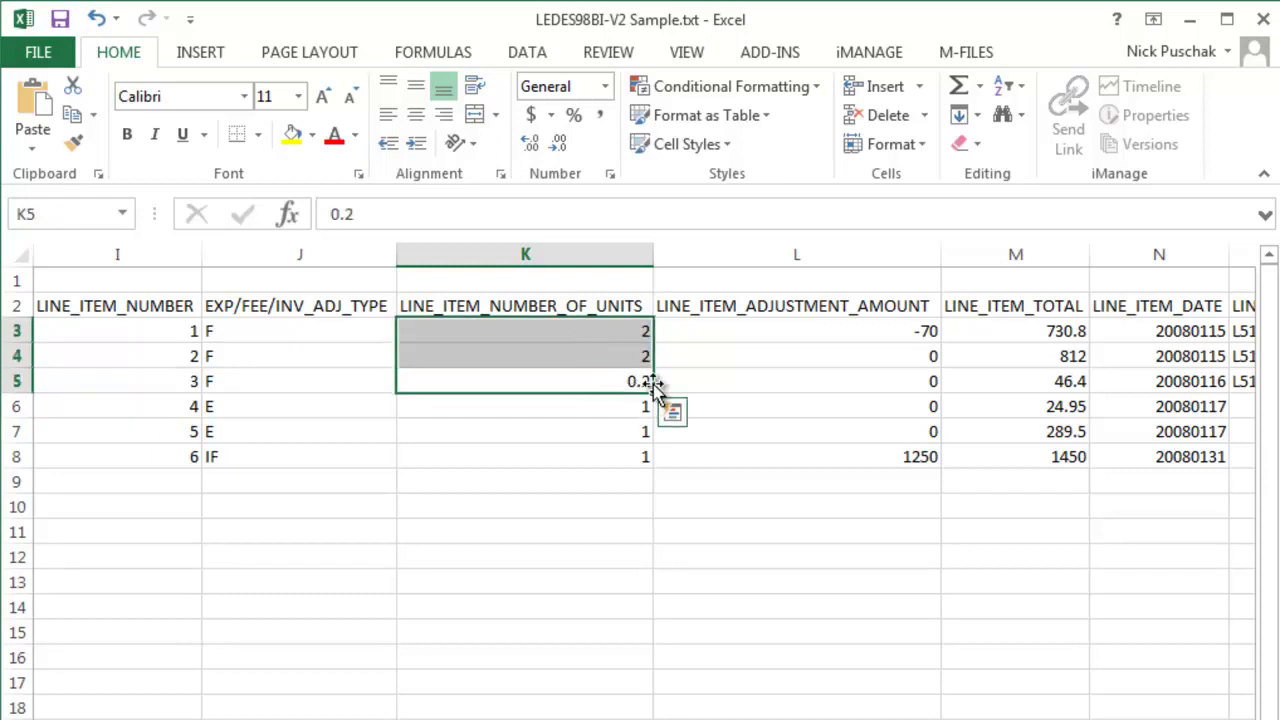
pyautogui.moveTo(640, 404); pyautogui.dragTo(639, 432)
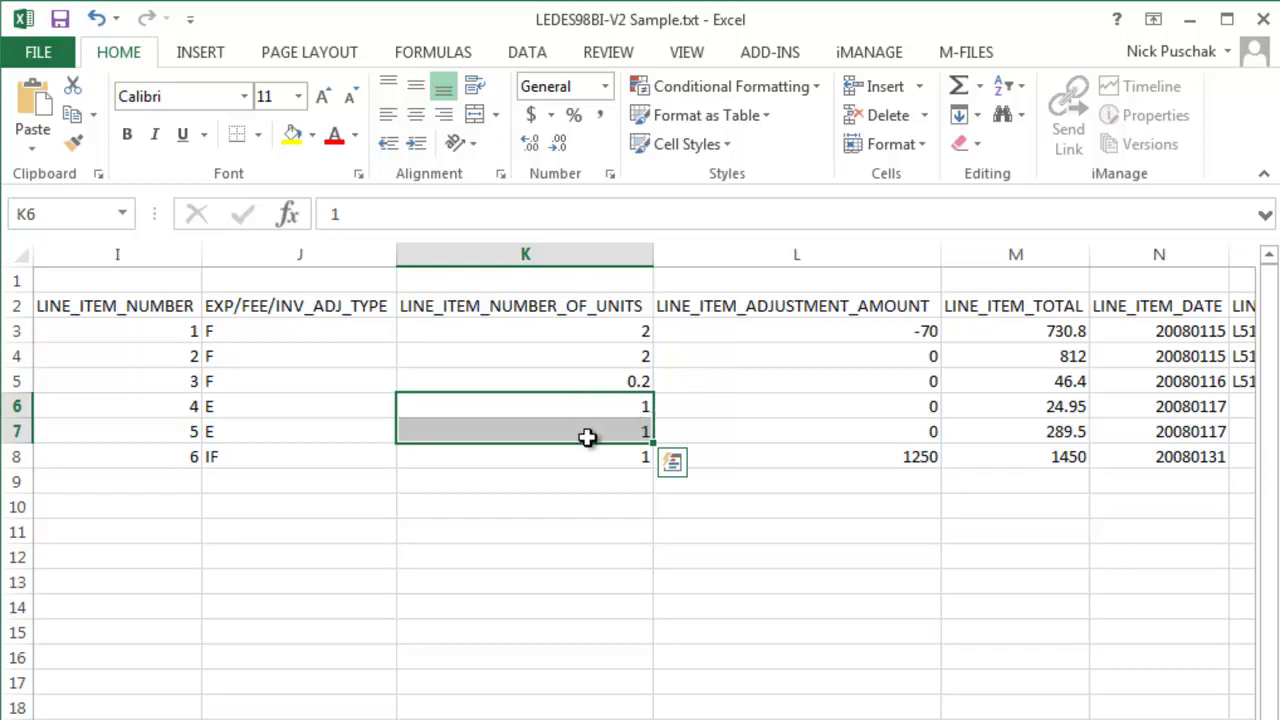
pyautogui.click(636, 336)
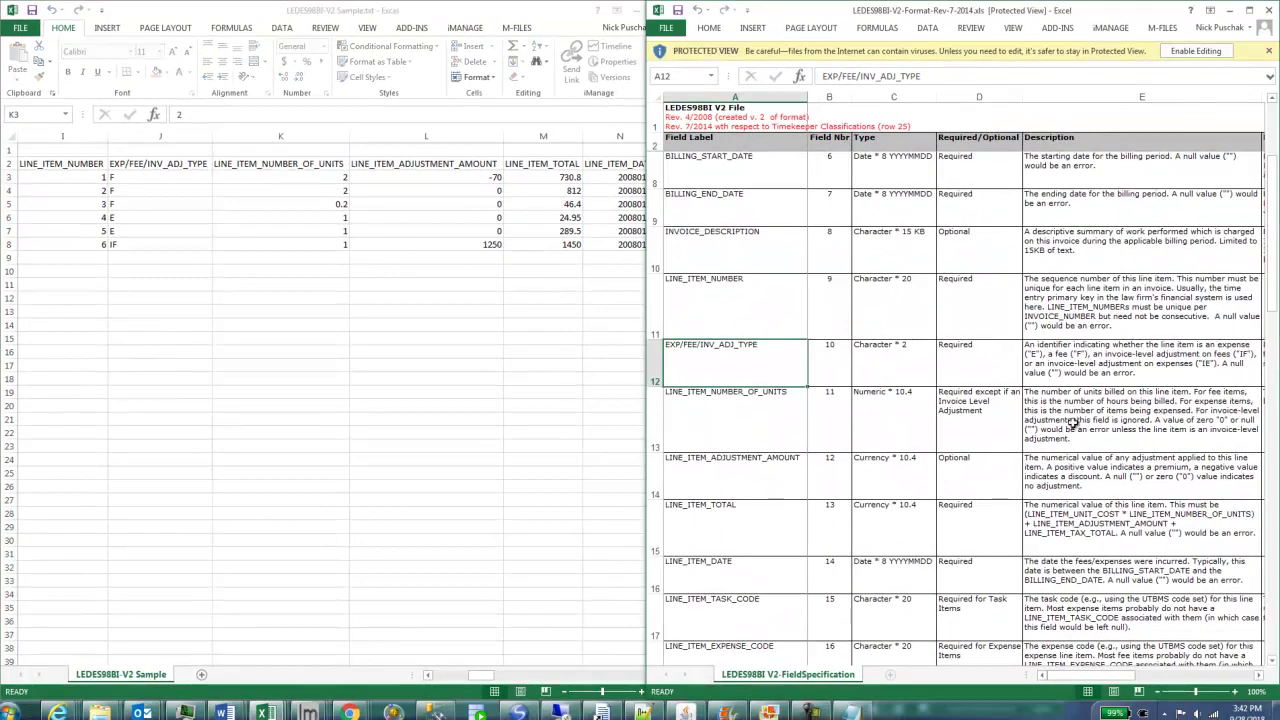
pyautogui.click(1083, 420)
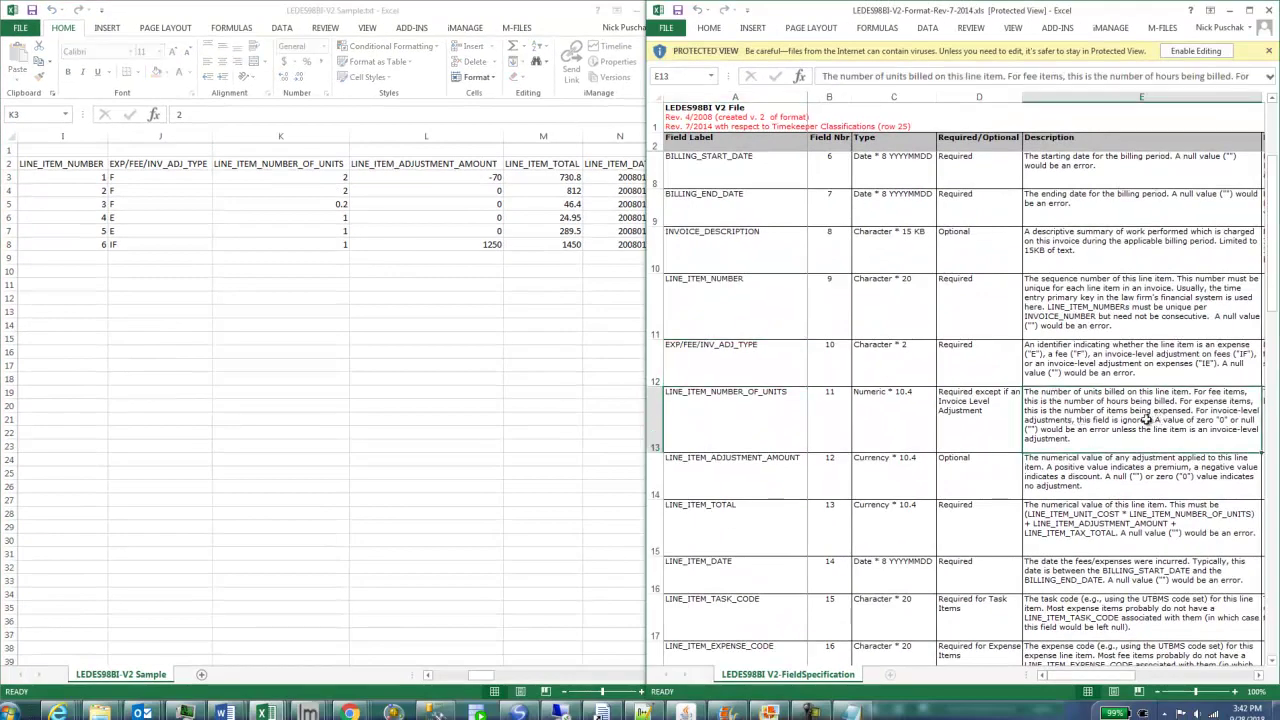
pyautogui.click(768, 416)
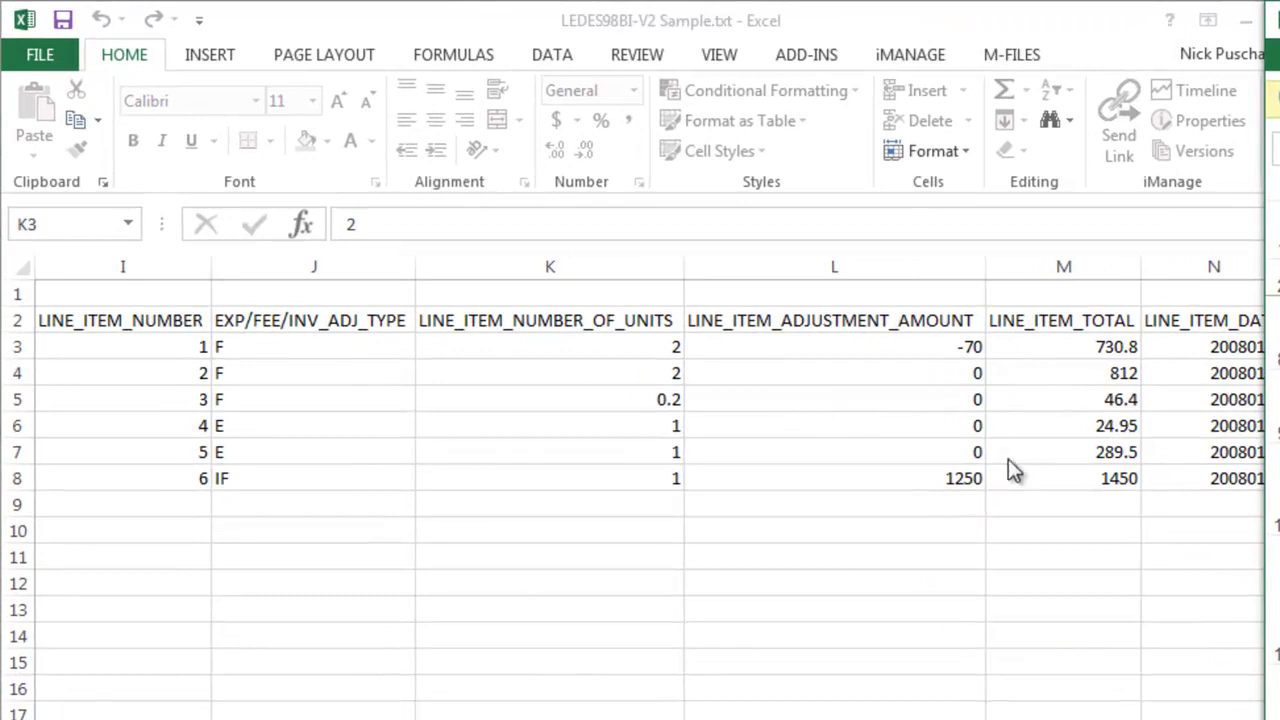
# - Go along row 3 of the sample to LINE_ITEM_UNIT_COST and examine its values for the fee rows 3 to 5 and expense rows 6 to 7
pyautogui.click(618, 352)
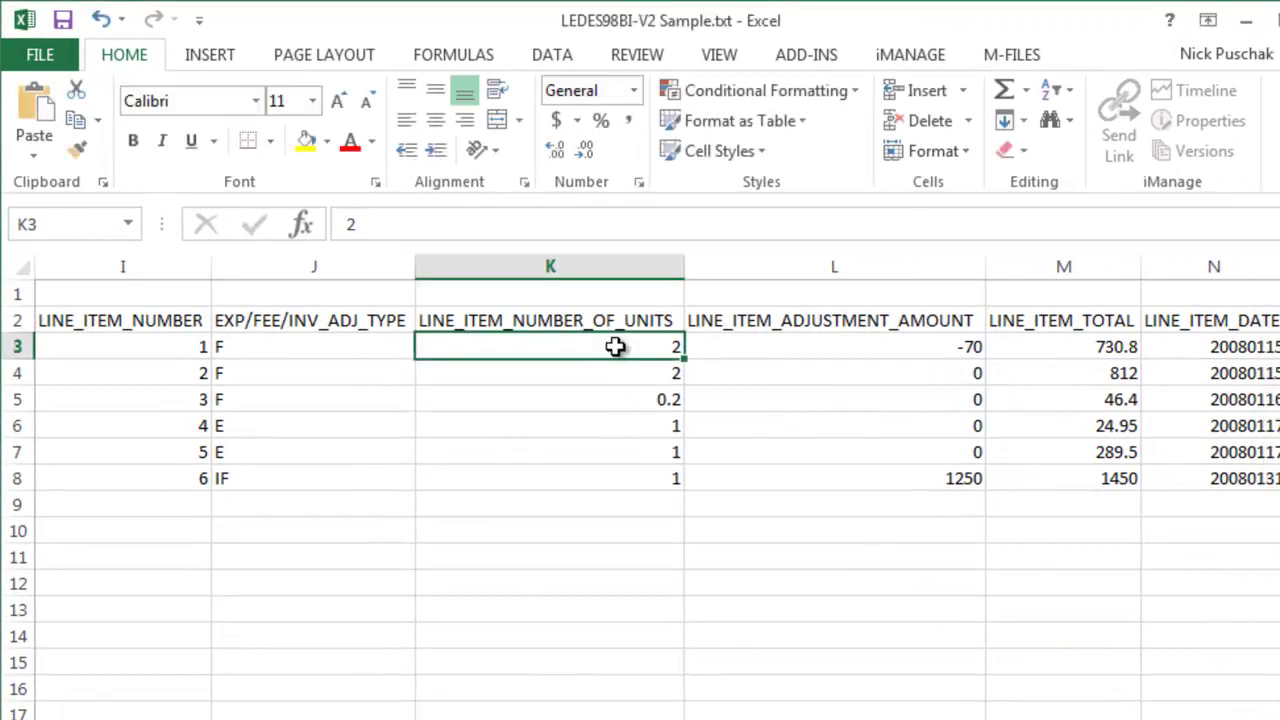
pyautogui.press('Right')
pyautogui.press('Right')
pyautogui.press('Right')
pyautogui.press('Right')
pyautogui.press('Right')
pyautogui.press('Right')
pyautogui.press('Right')
pyautogui.press('Right')
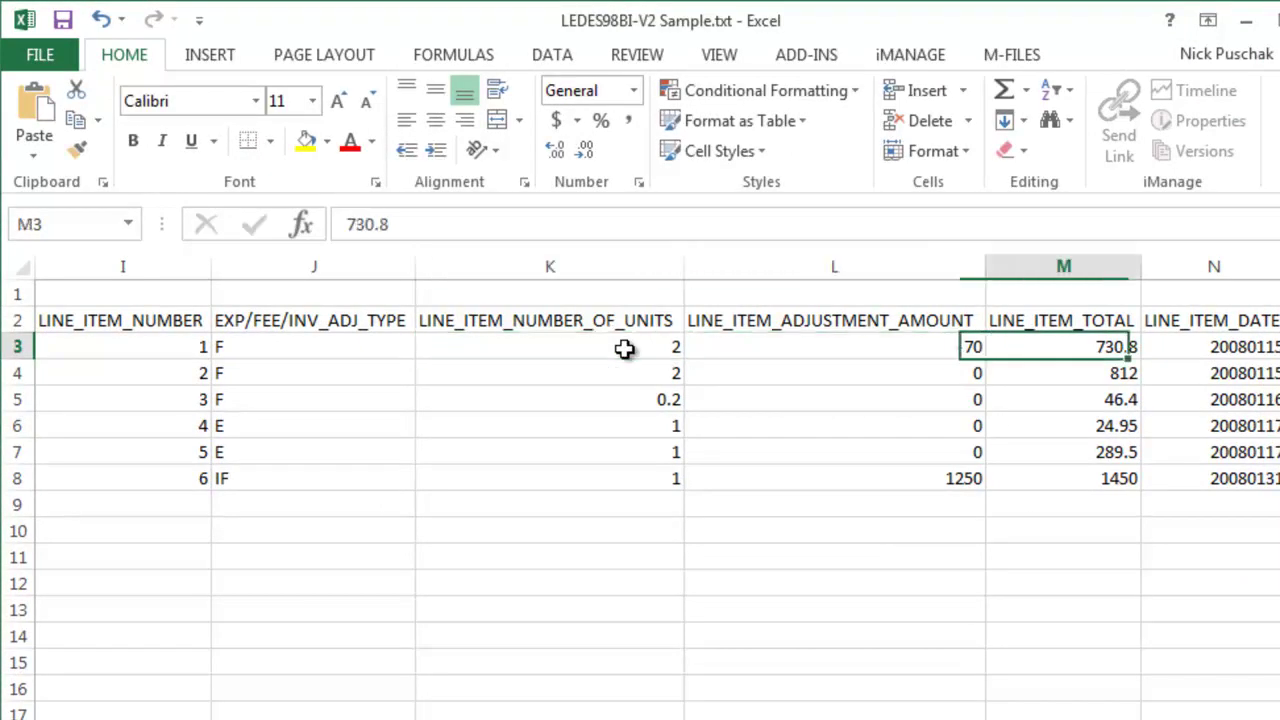
pyautogui.press('Right')
pyautogui.press('Right')
pyautogui.press('Right')
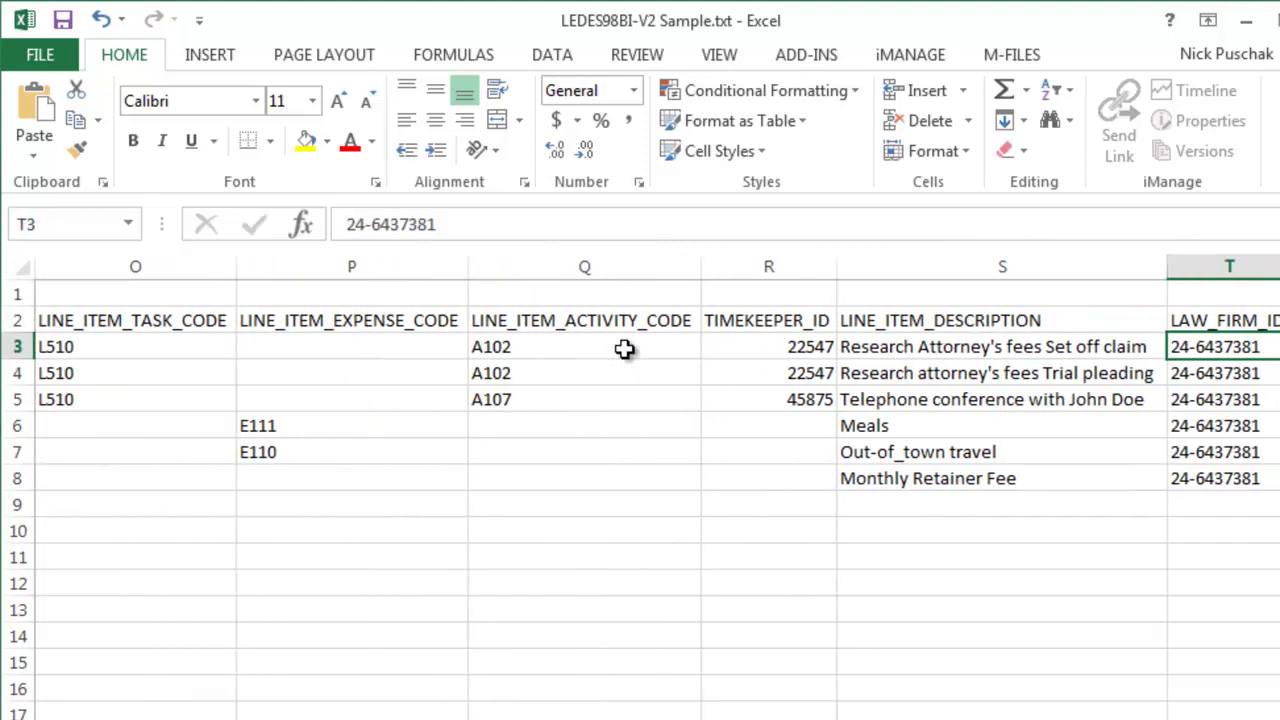
pyautogui.moveTo(957, 346); pyautogui.dragTo(972, 385)
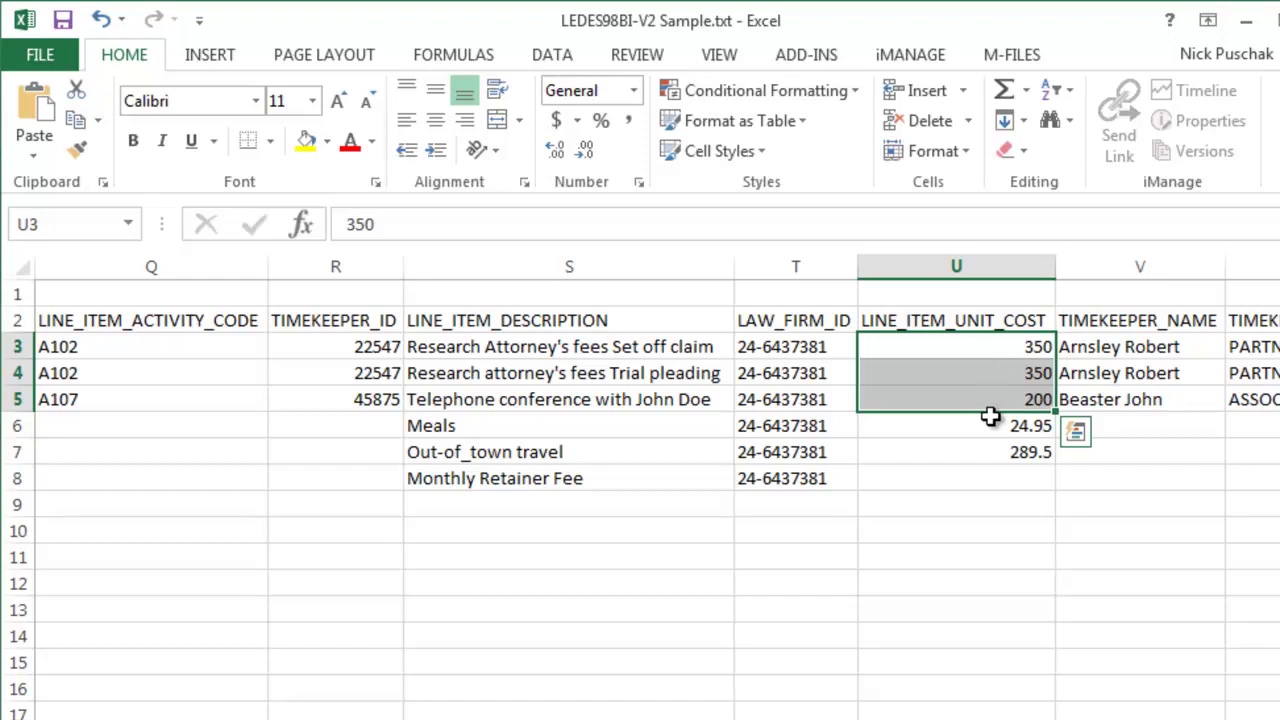
pyautogui.moveTo(996, 428); pyautogui.dragTo(998, 458)
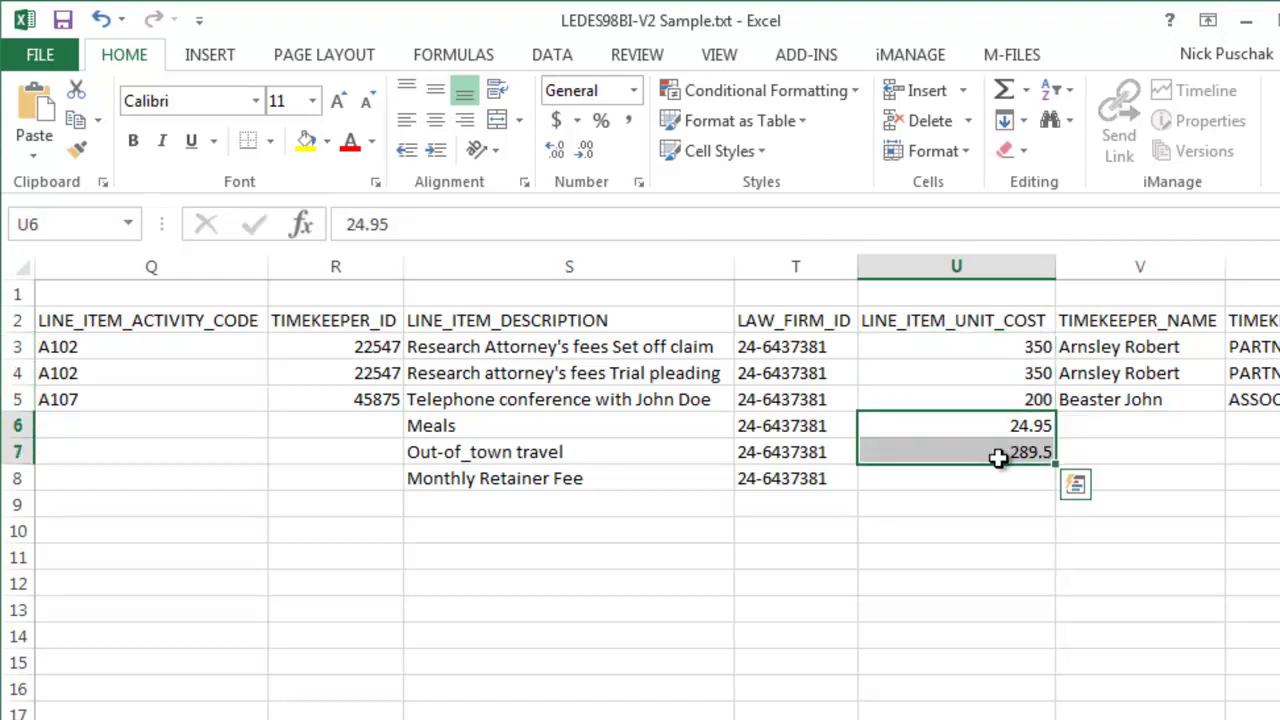
pyautogui.click(993, 323)
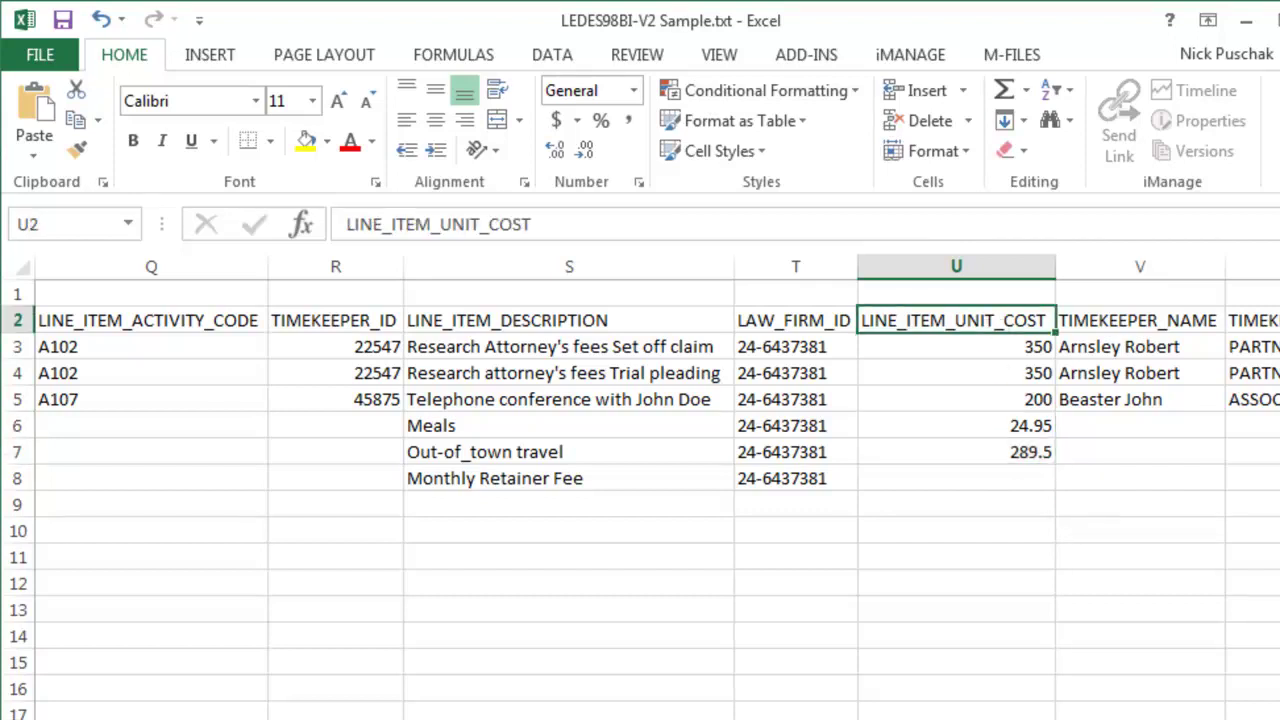
# - Return to the units column, examine LINE_ITEM_ADJUSTMENT_AMOUNT in row 3 of the sample and read its description in the format specification
pyautogui.hscroll(-5, 906, 543)
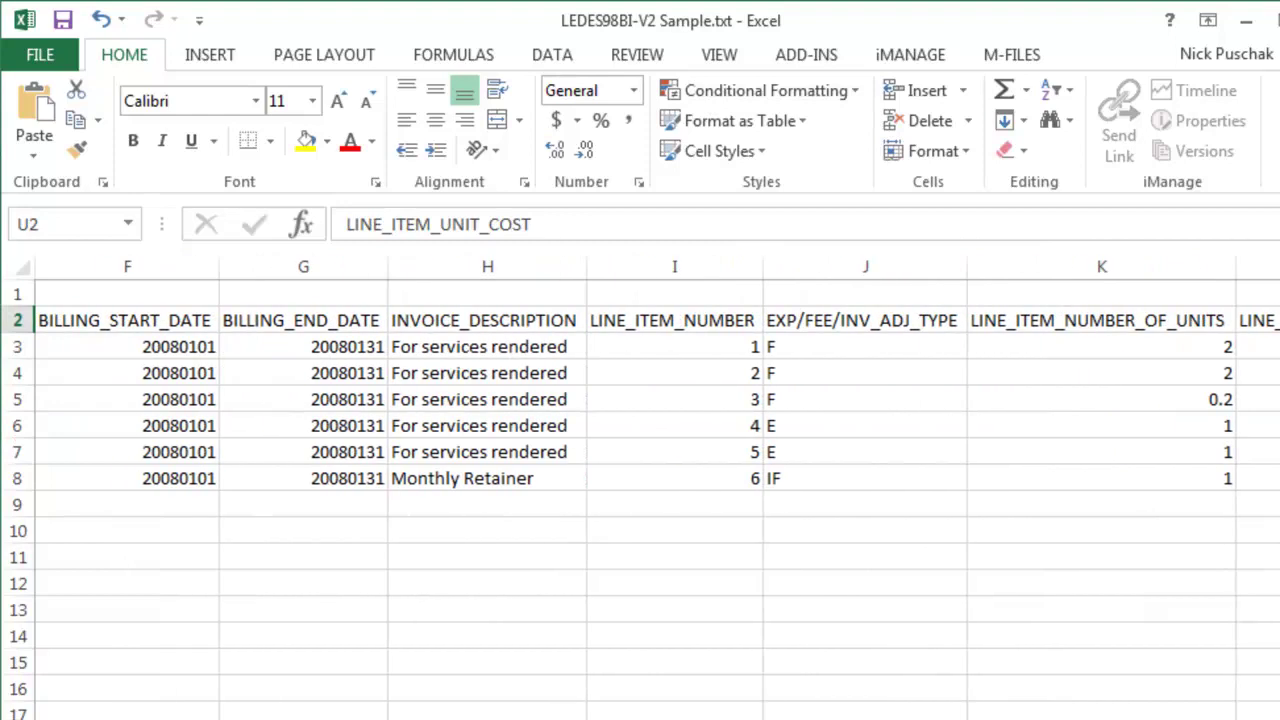
pyautogui.click(1210, 348)
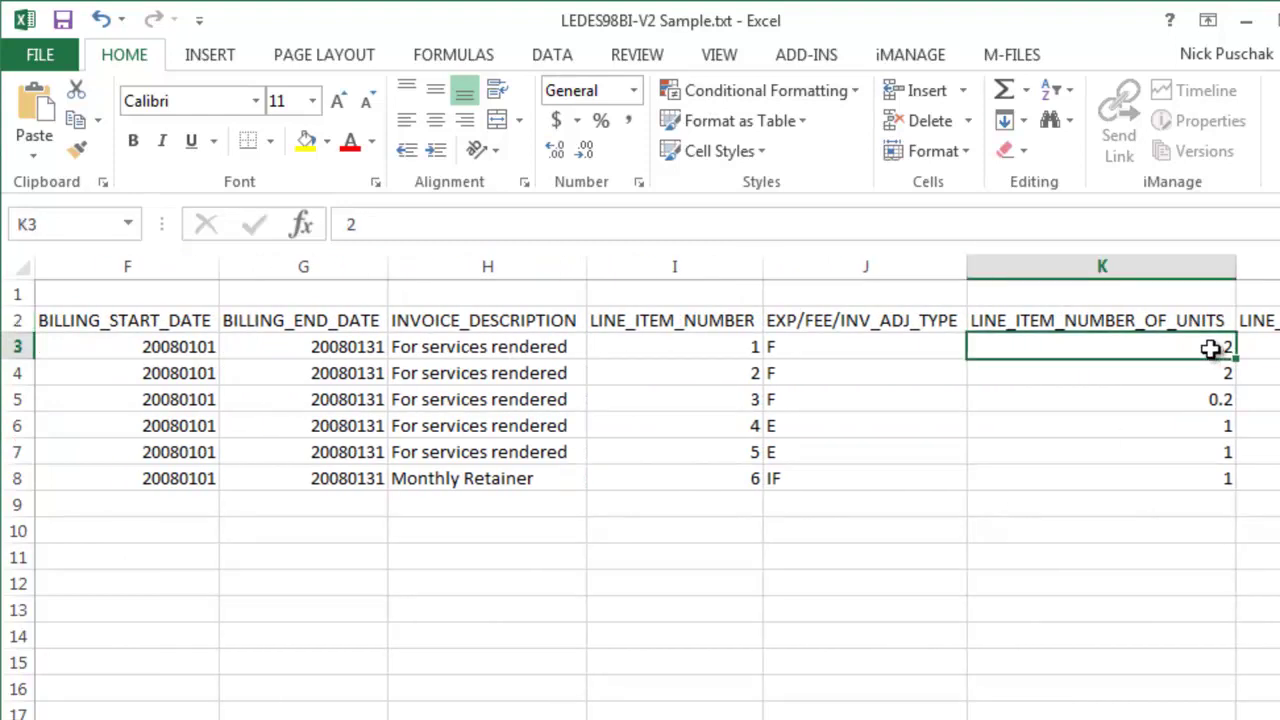
pyautogui.press('Right')
pyautogui.click(1210, 348)
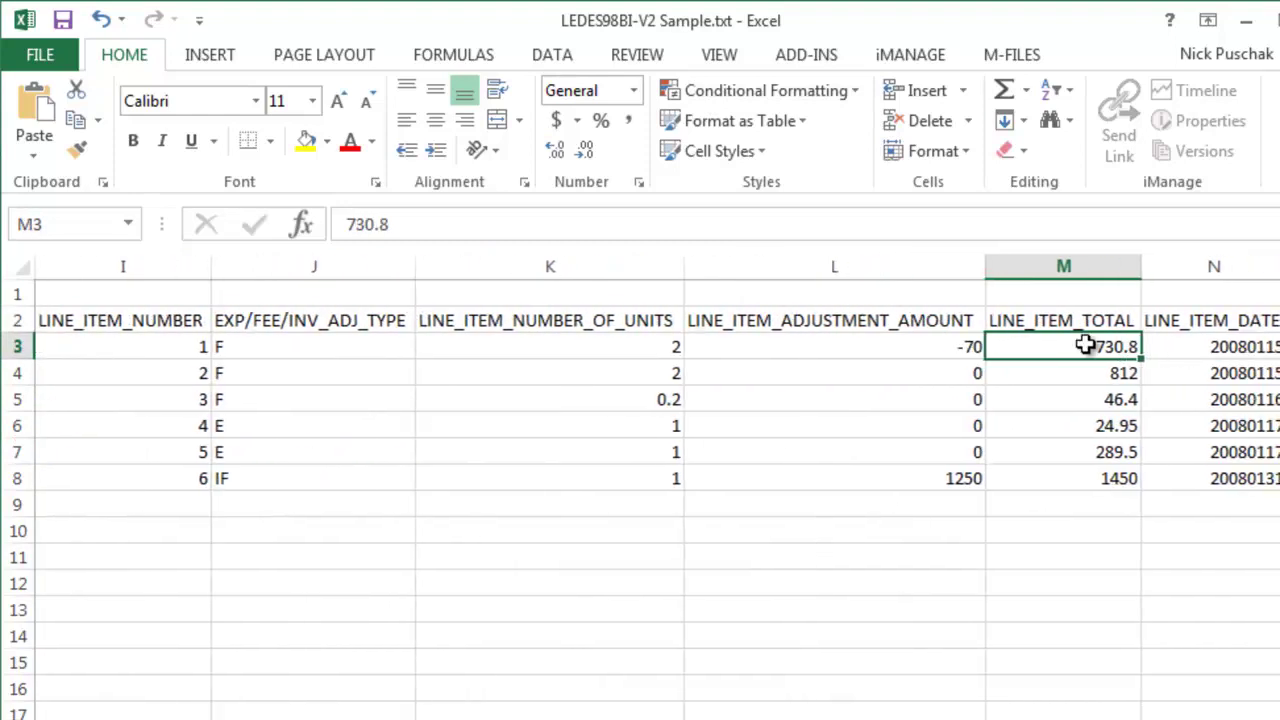
pyautogui.click(886, 350)
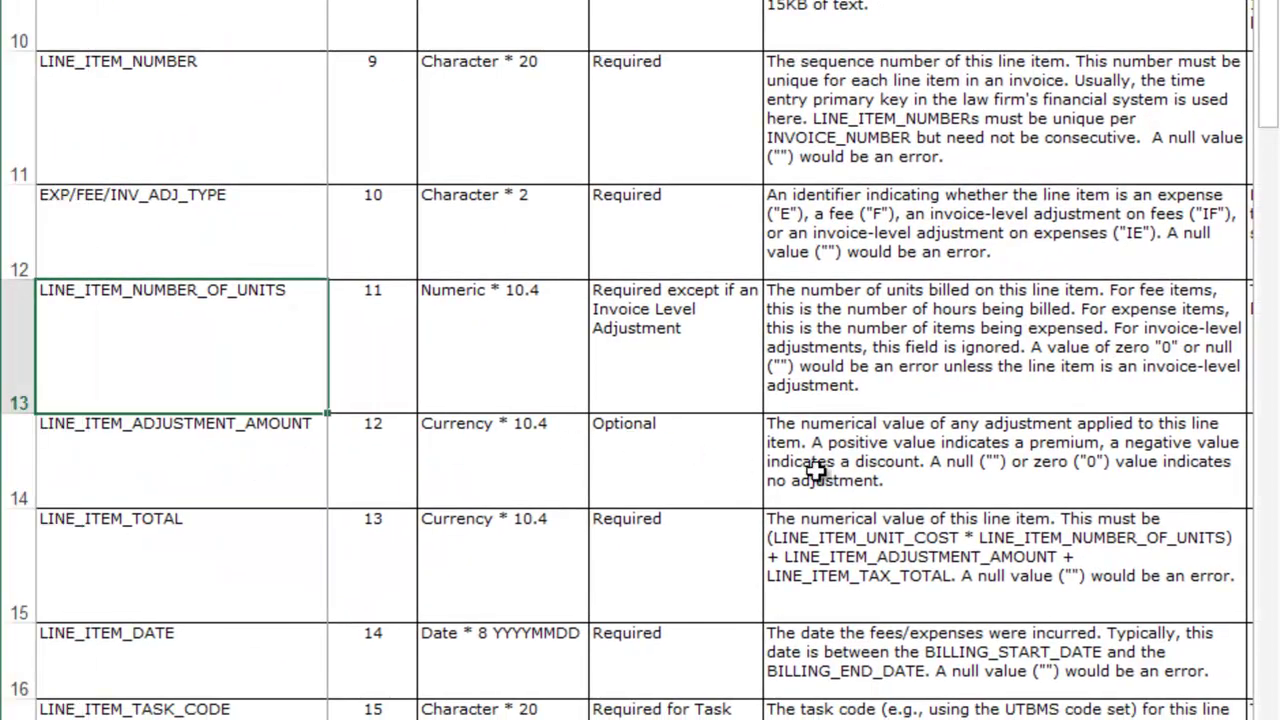
pyautogui.click(878, 468)
pyautogui.click(270, 480)
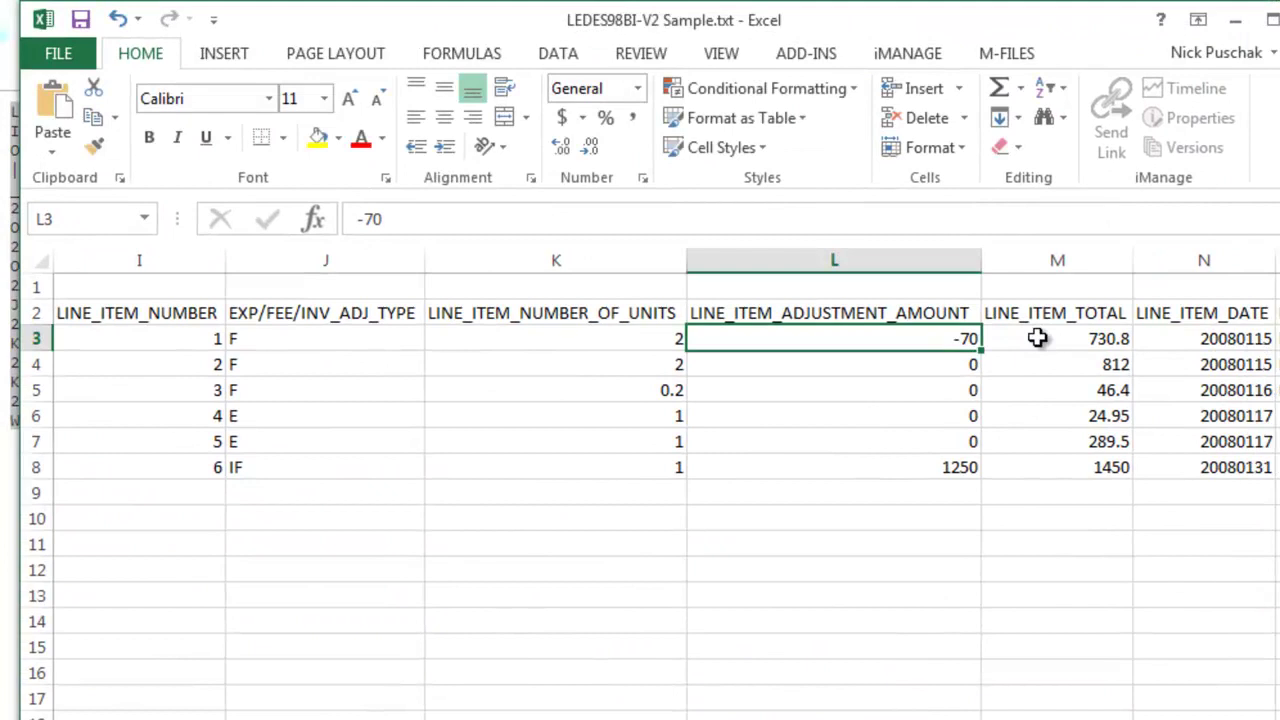
# - Examine the LINE_ITEM_TOTAL and LINE_ITEM_DATE values in row 3 of the sample
pyautogui.click(1037, 338)
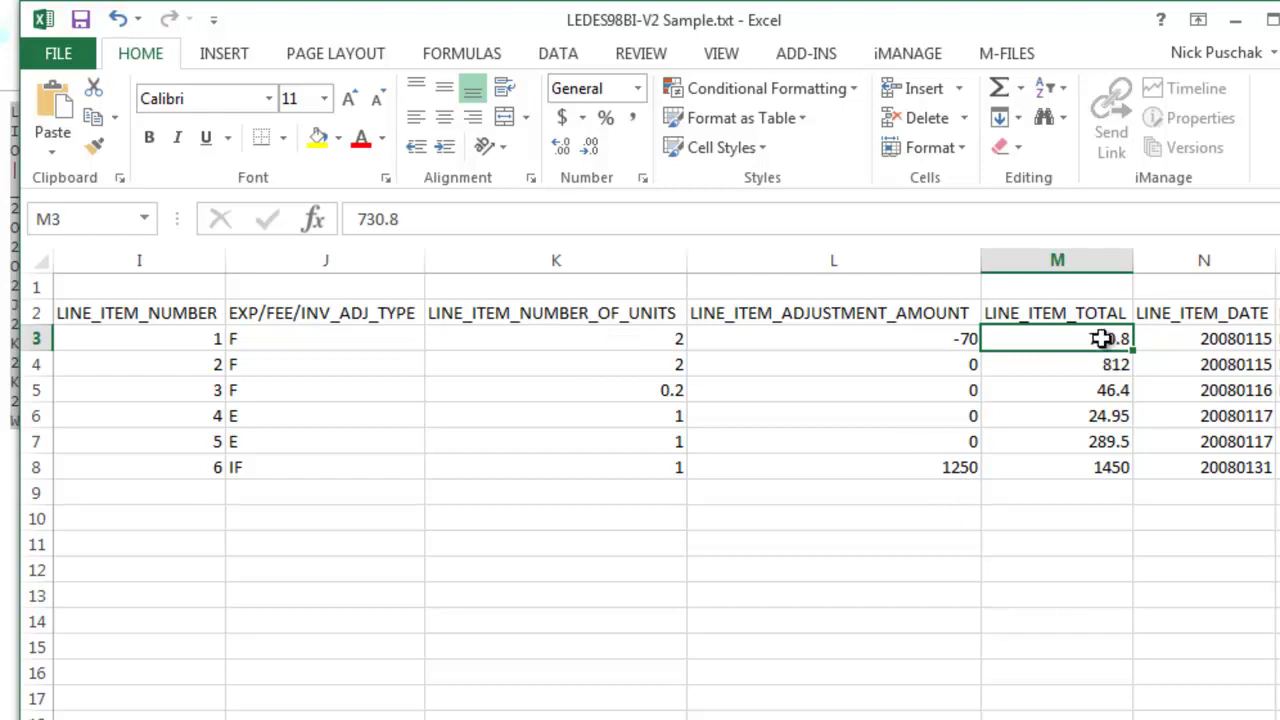
pyautogui.click(1198, 343)
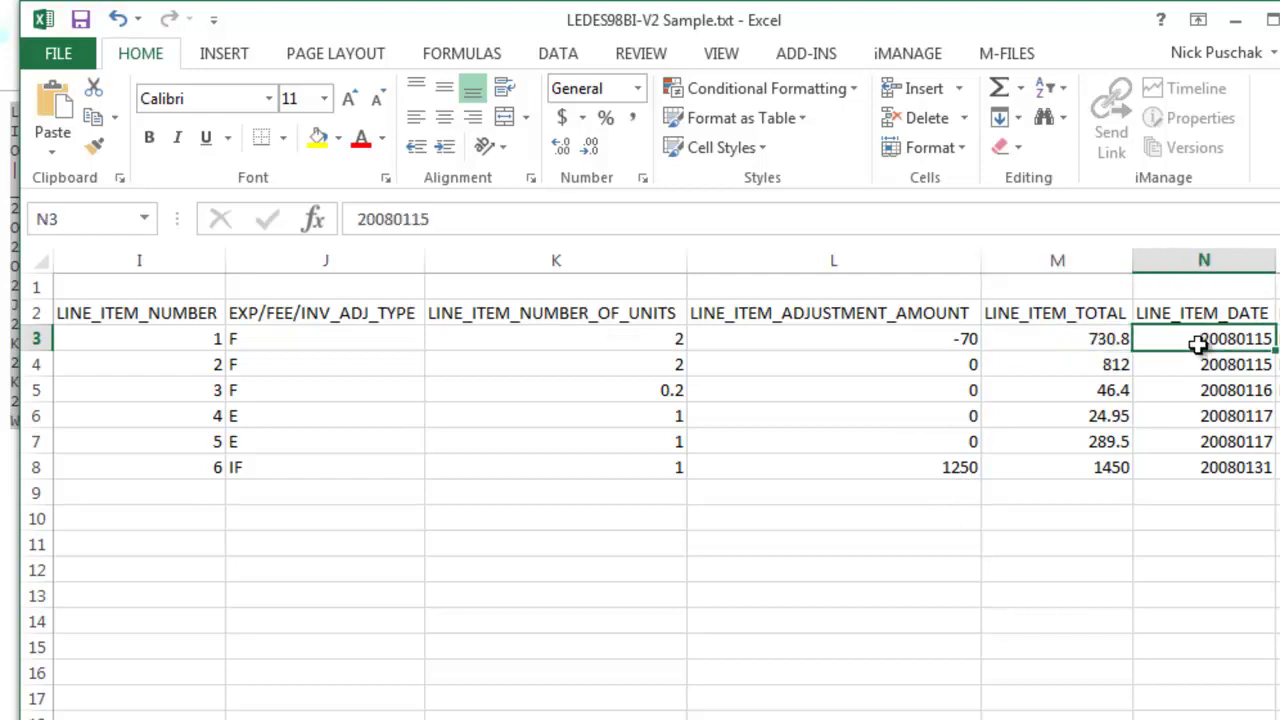
pyautogui.click(1050, 337)
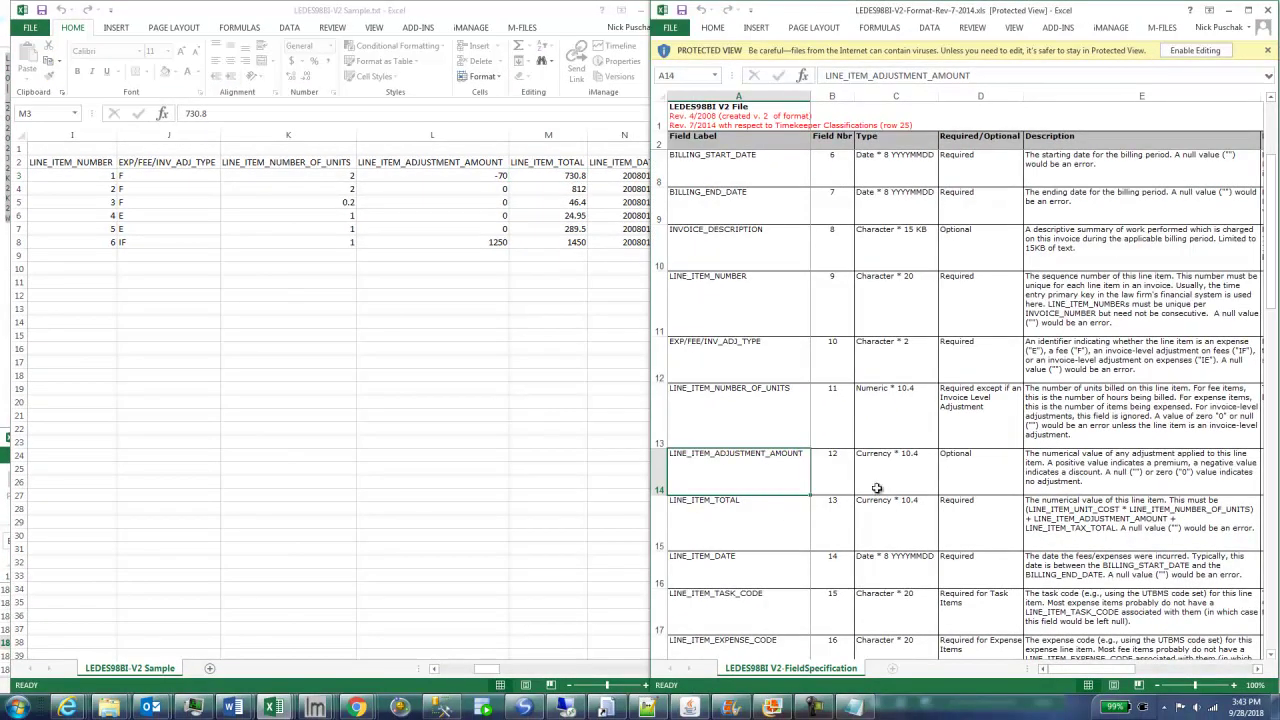
# - Check the types of LINE_ITEM_ADJUSTMENT_AMOUNT and LINE_ITEM_TOTAL in the specification and examine LINE_ITEM_DATE in row 3 of the sample
pyautogui.moveTo(905, 527); pyautogui.dragTo(883, 470)
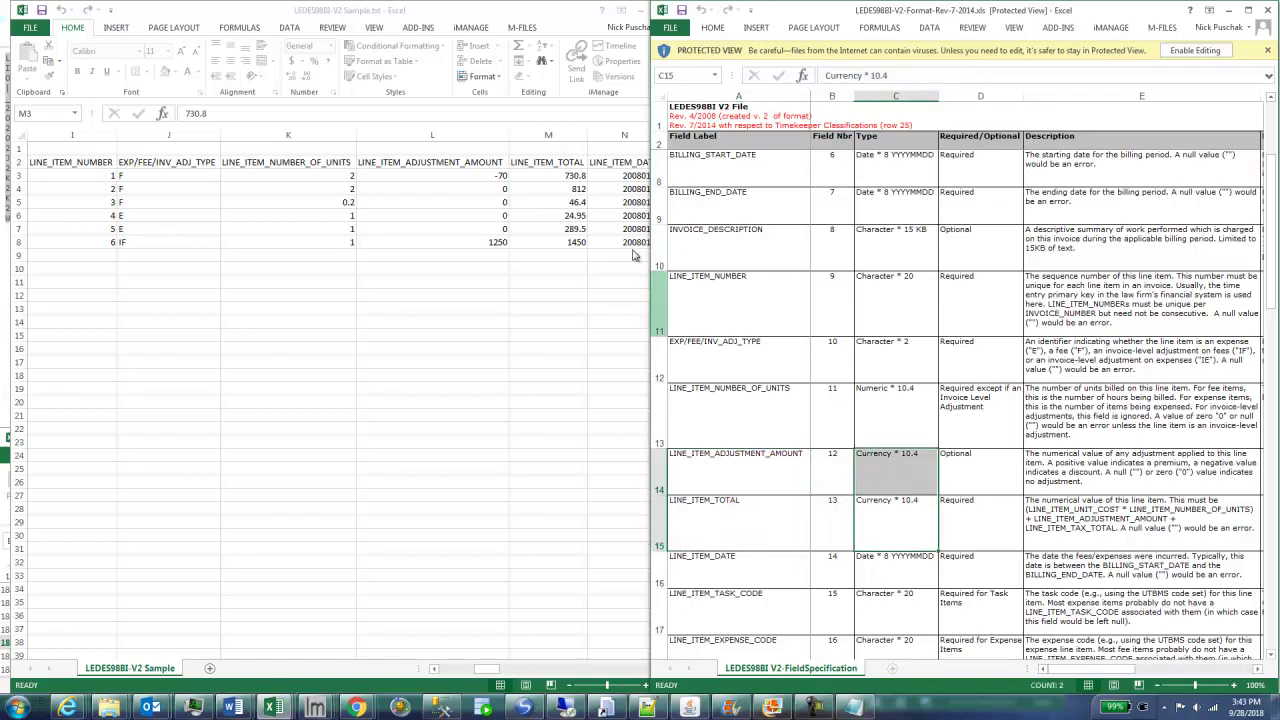
pyautogui.click(570, 224)
pyautogui.press('Right')
pyautogui.press('Right')
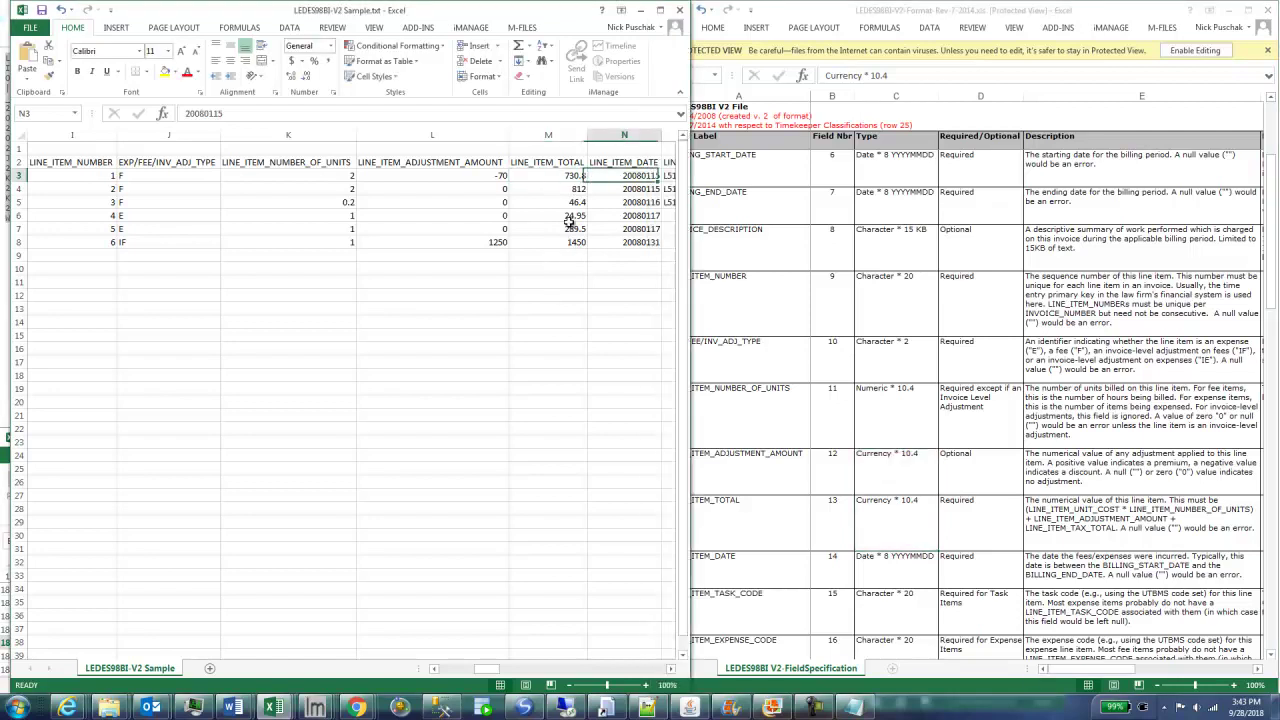
pyautogui.press('Left')
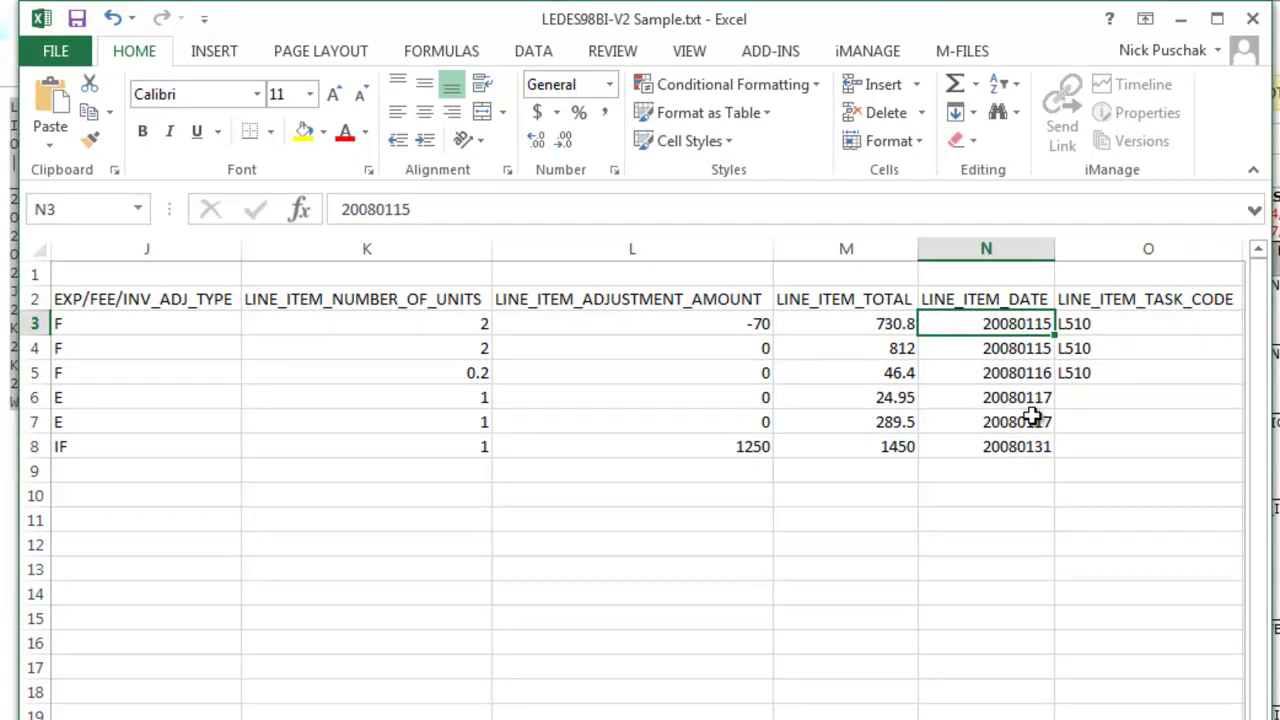
# - Compare LINE_ITEM_TASK_CODE with LINE_ITEM_ACTIVITY_CODE in row 3 of the sample and examine LINE_ITEM_EXPENSE_CODE in expense rows 6 to 7
pyautogui.press('Right')
pyautogui.press('Right')
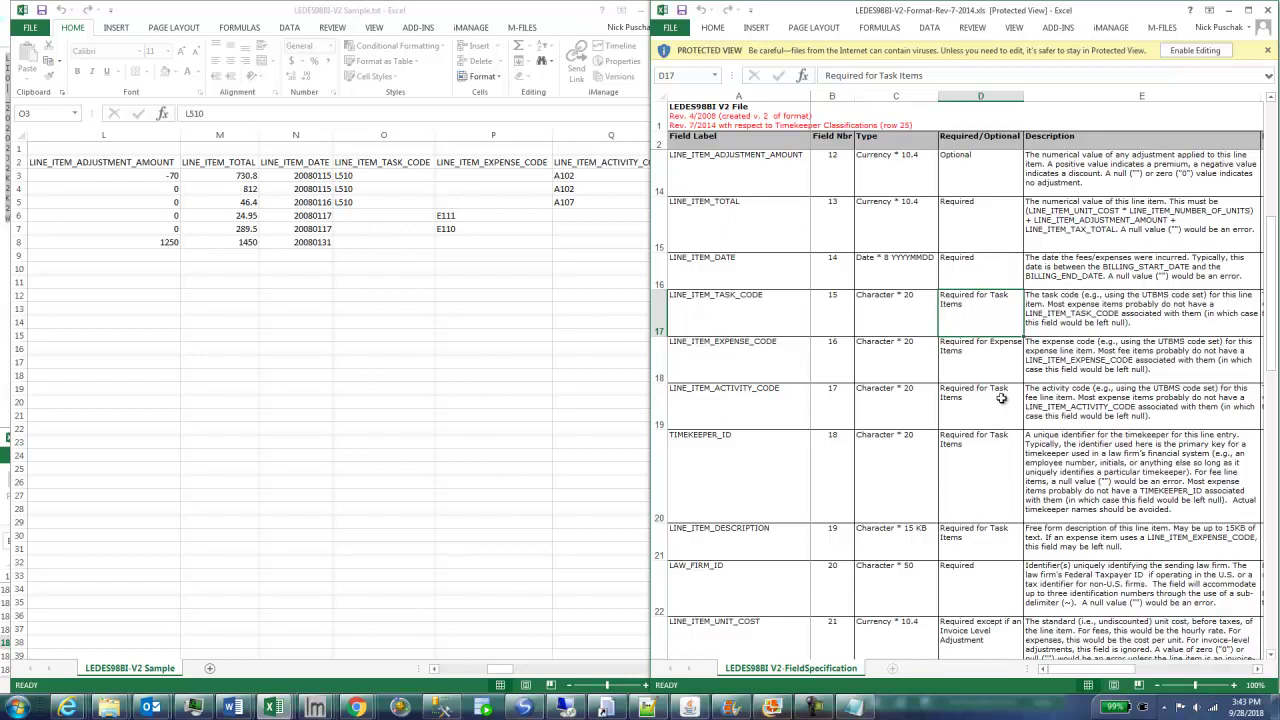
pyautogui.click(392, 183)
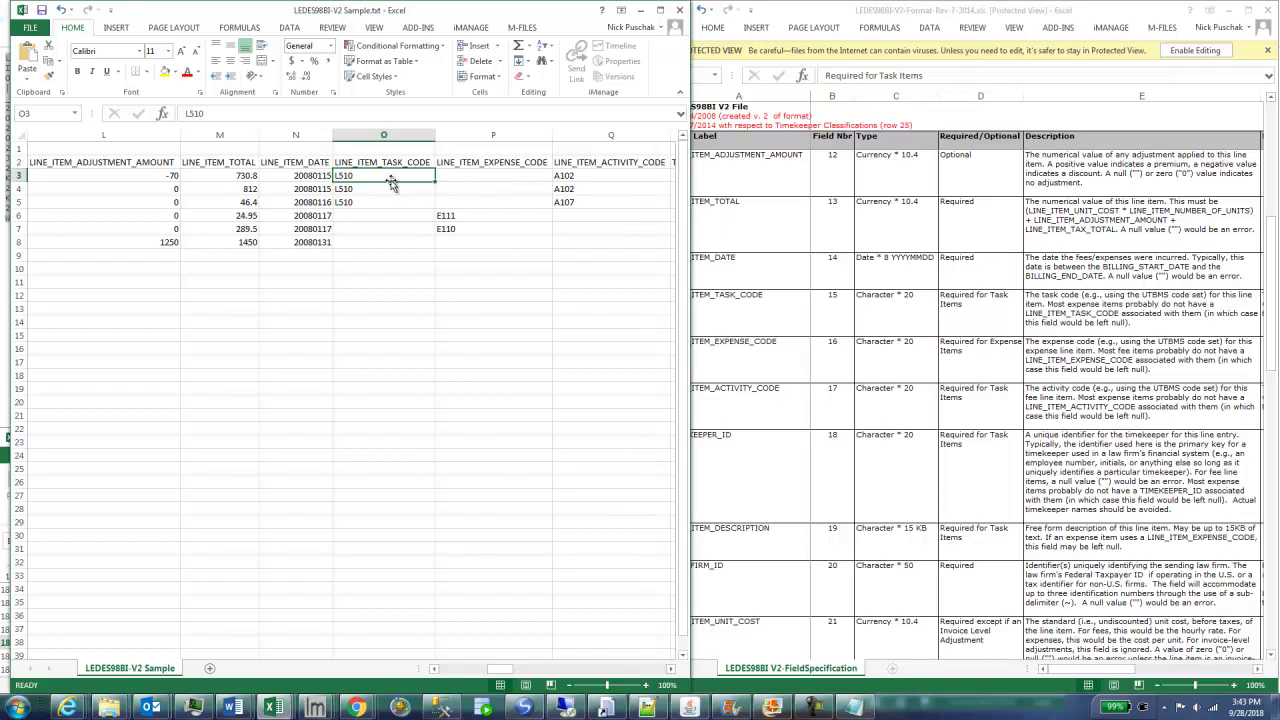
pyautogui.click(587, 176)
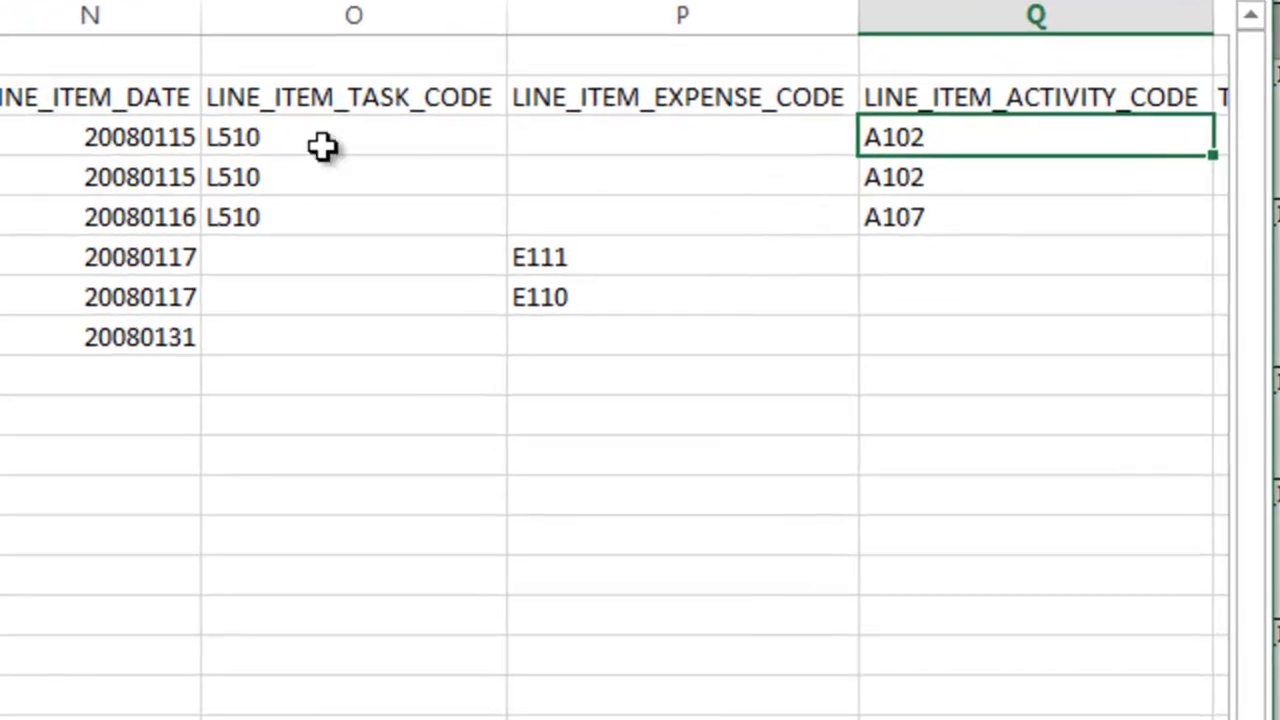
pyautogui.click(322, 149)
pyautogui.click(975, 151)
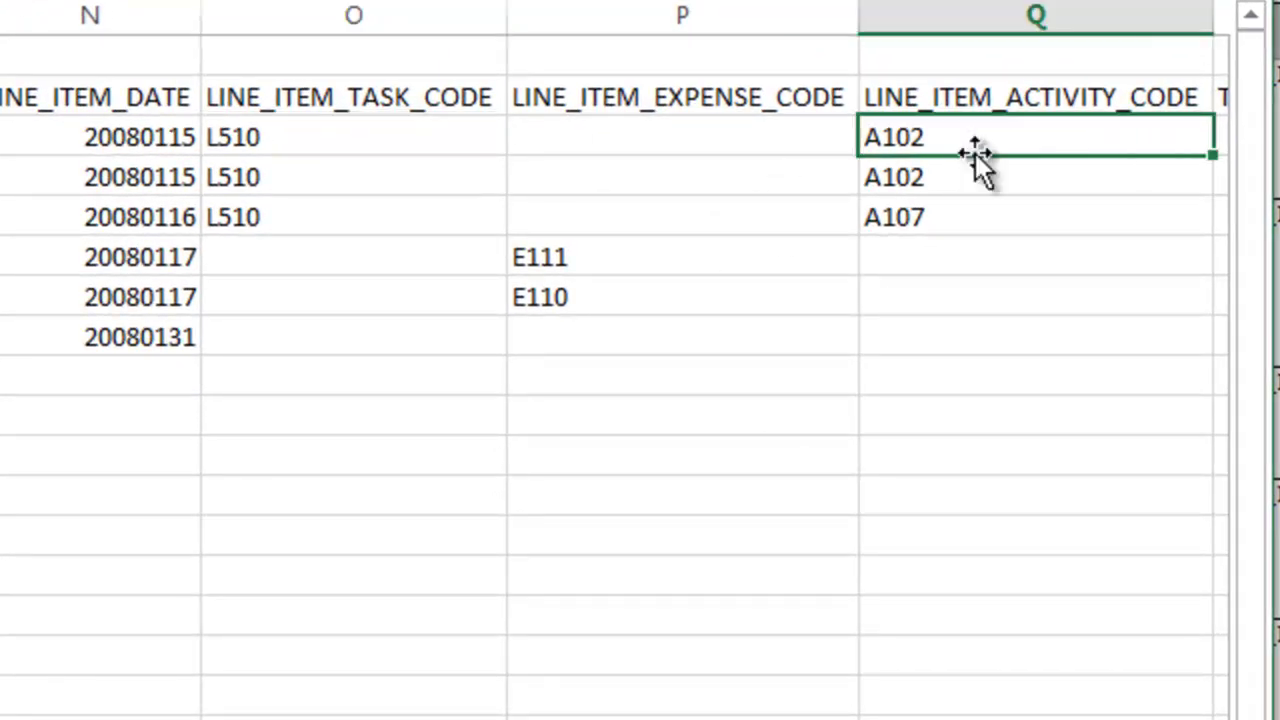
pyautogui.press('Left')
pyautogui.press('Left')
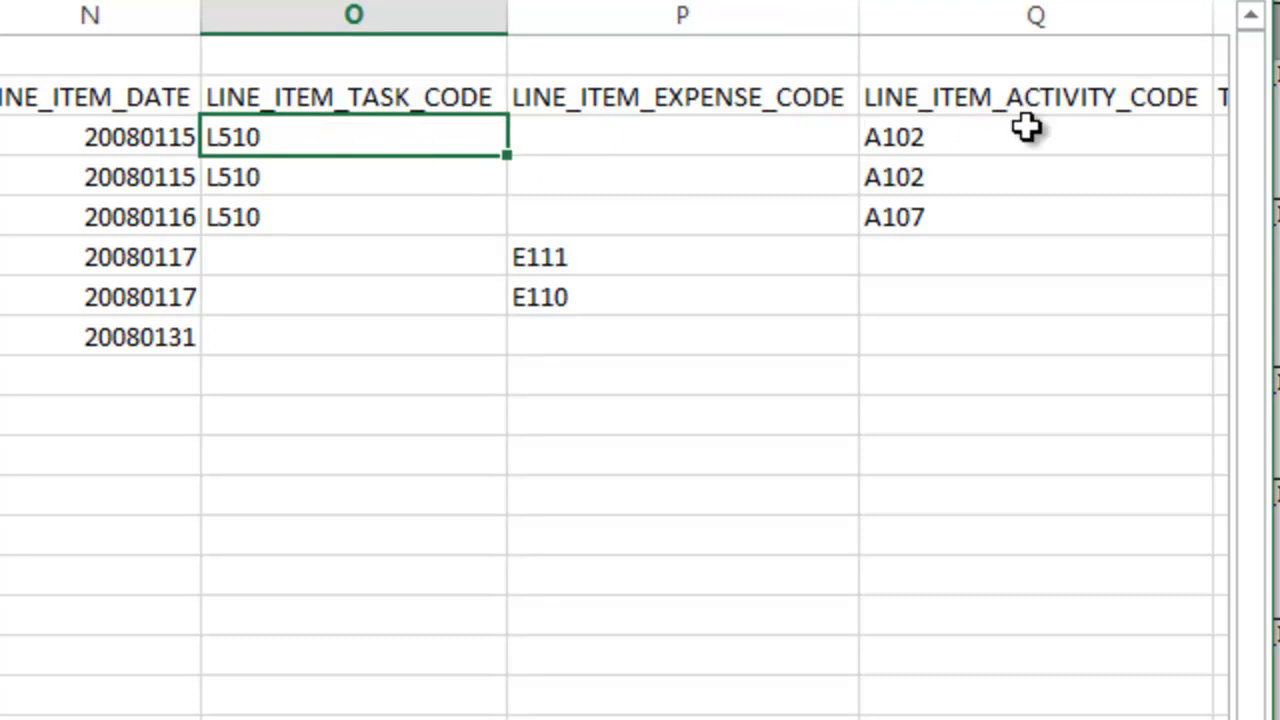
pyautogui.click(1022, 128)
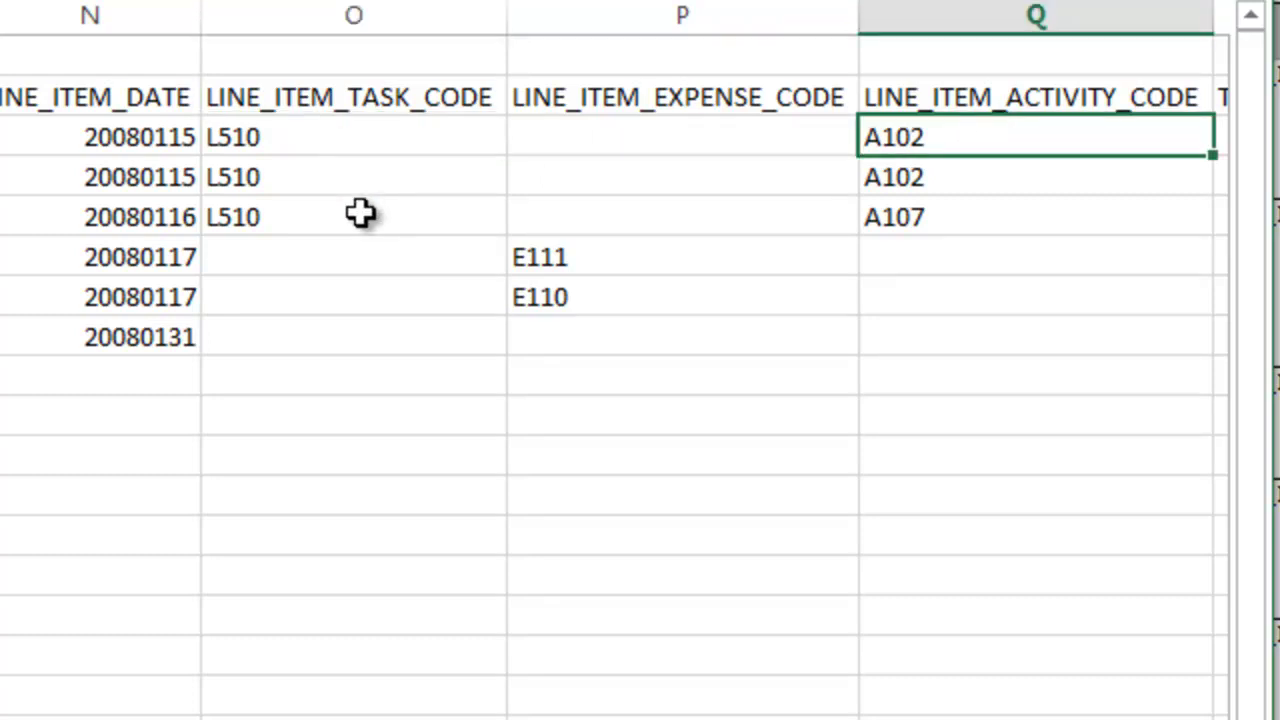
pyautogui.moveTo(565, 262); pyautogui.dragTo(580, 297)
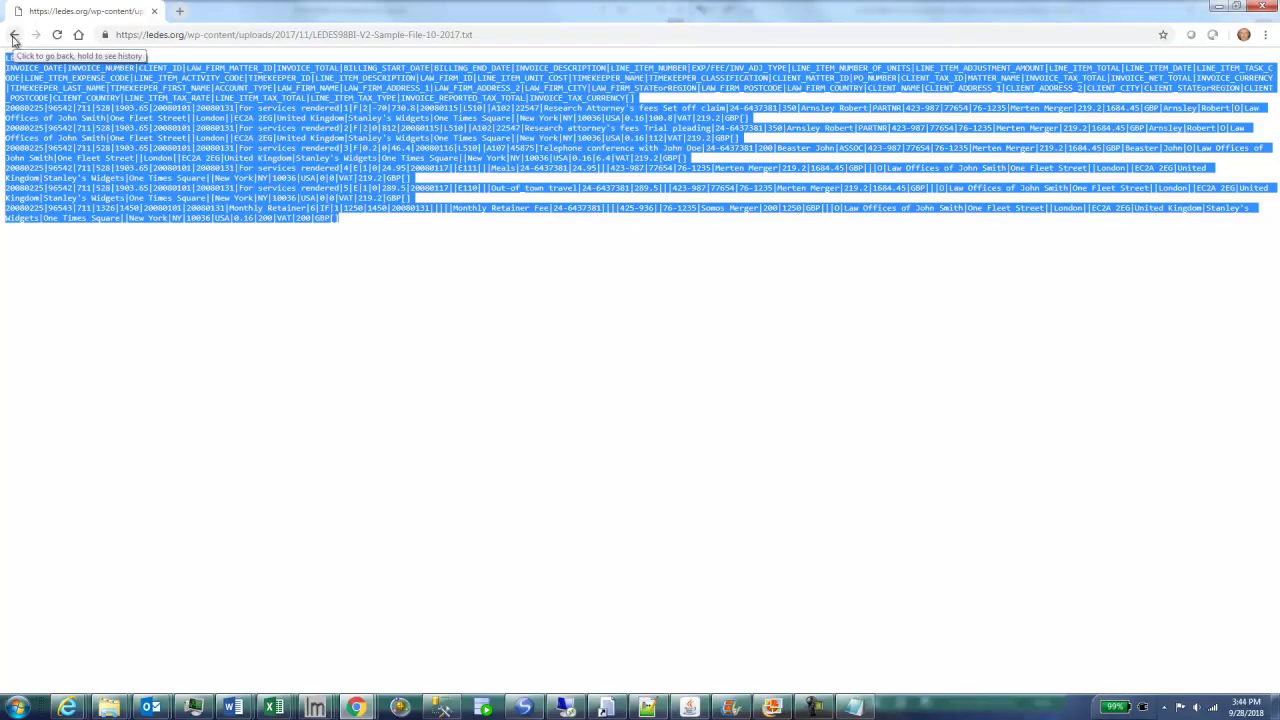
# - Return to the LEDES 98BI page in the browser, open the 2013 LOC Revised UTBMS Activity Codes document and look through its code list
pyautogui.click(14, 38)
pyautogui.moveTo(364, 296)
pyautogui.moveTo(396, 319)
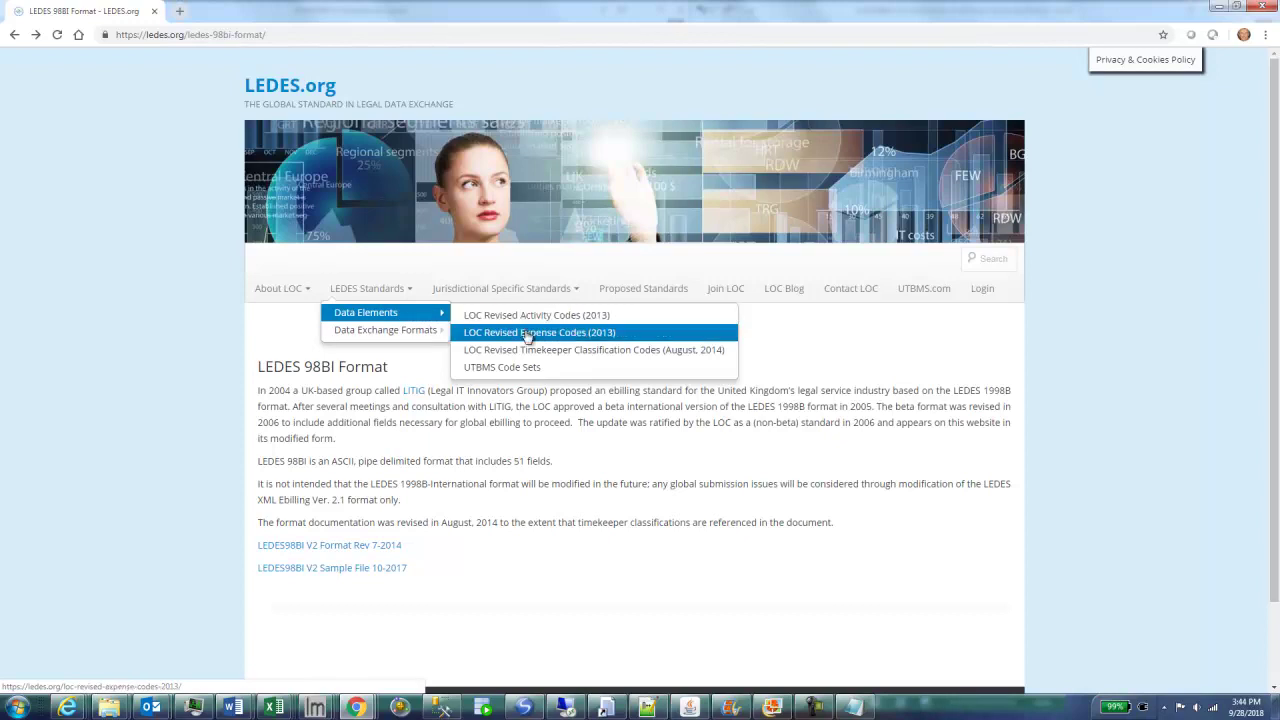
pyautogui.click(500, 318)
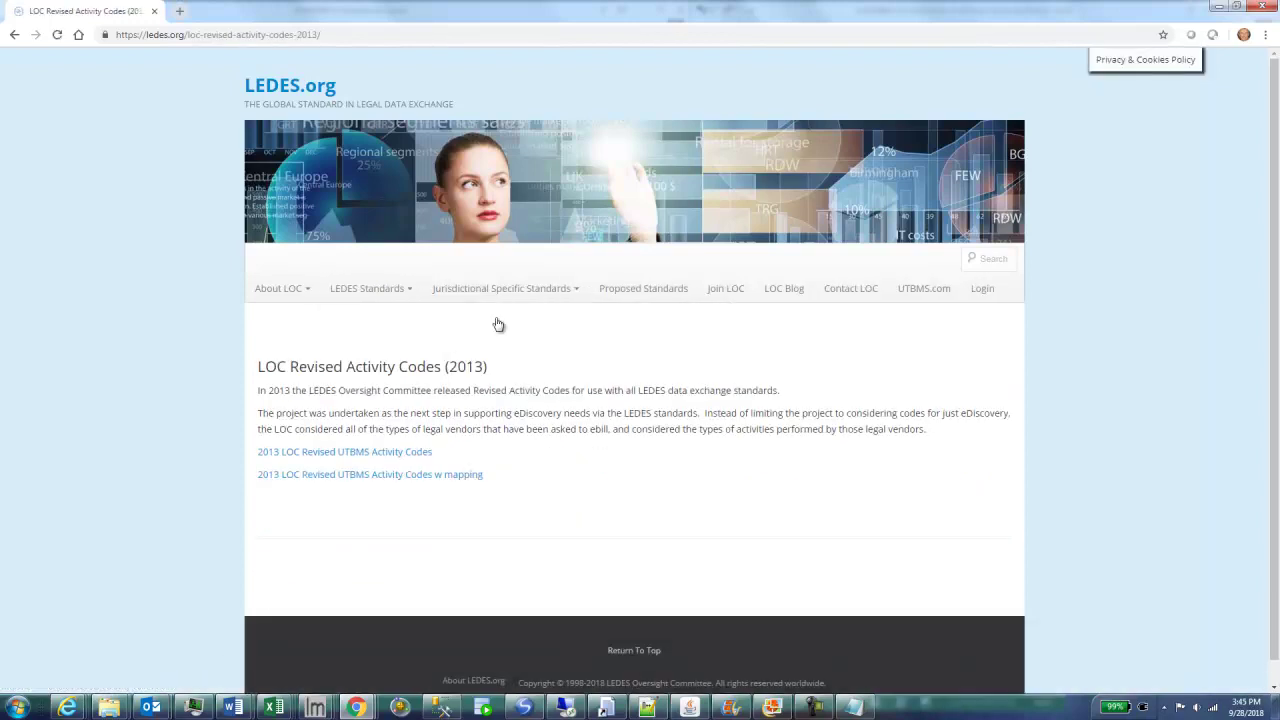
pyautogui.click(413, 455)
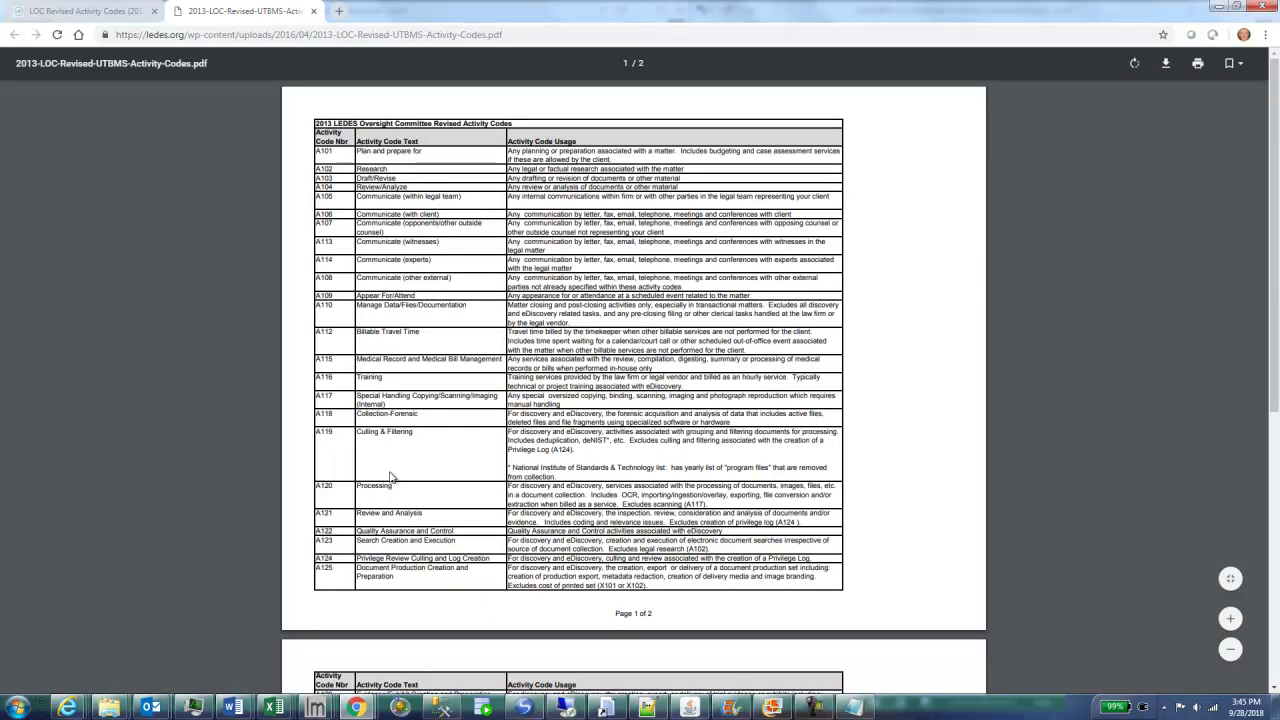
pyautogui.scroll(-5, 390, 477)
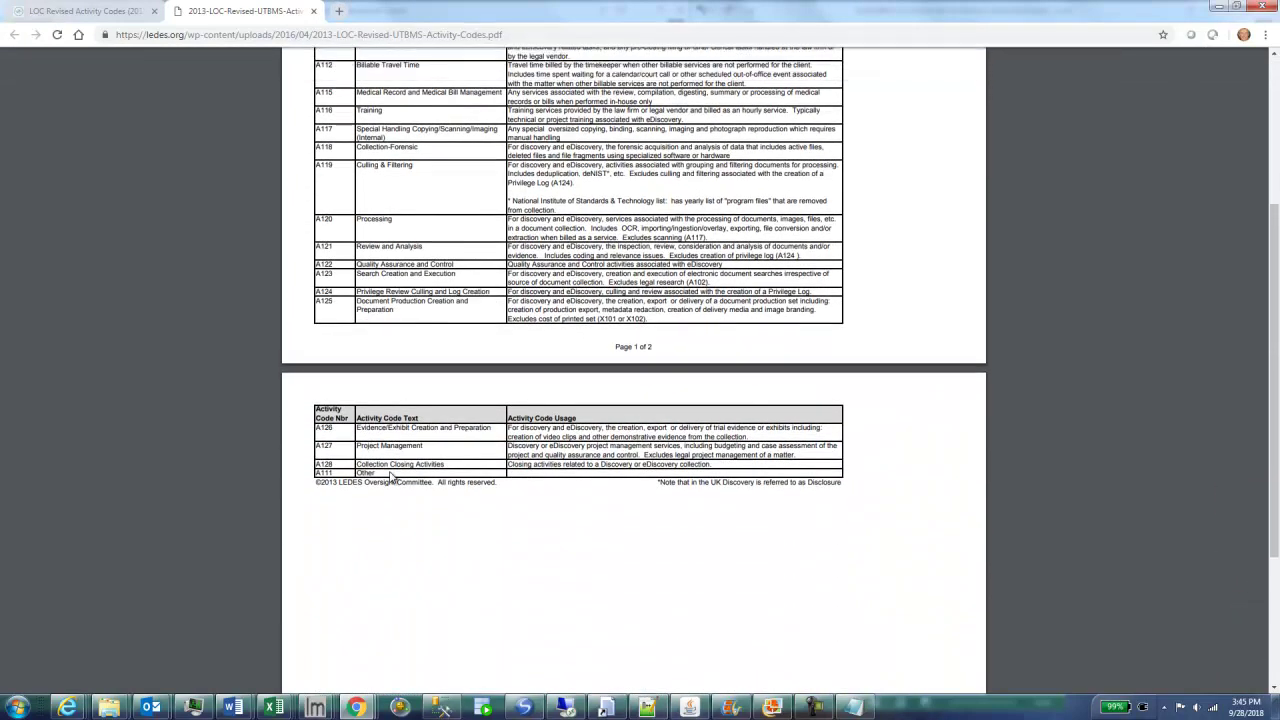
pyautogui.scroll(5, 390, 477)
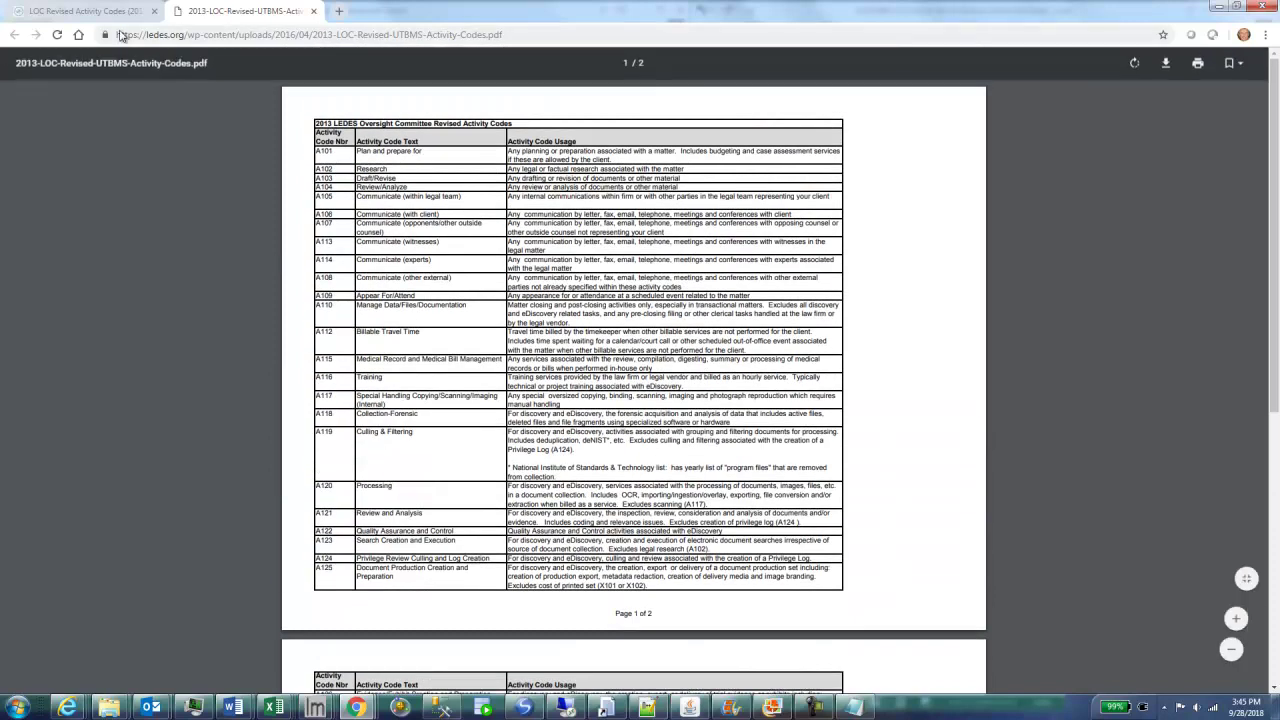
# - From the LEDES.org page, go to LOC Revised Expense Codes (2013) and open the 2013 LOC Revised UTBMS Expense Codes document
pyautogui.click(110, 12)
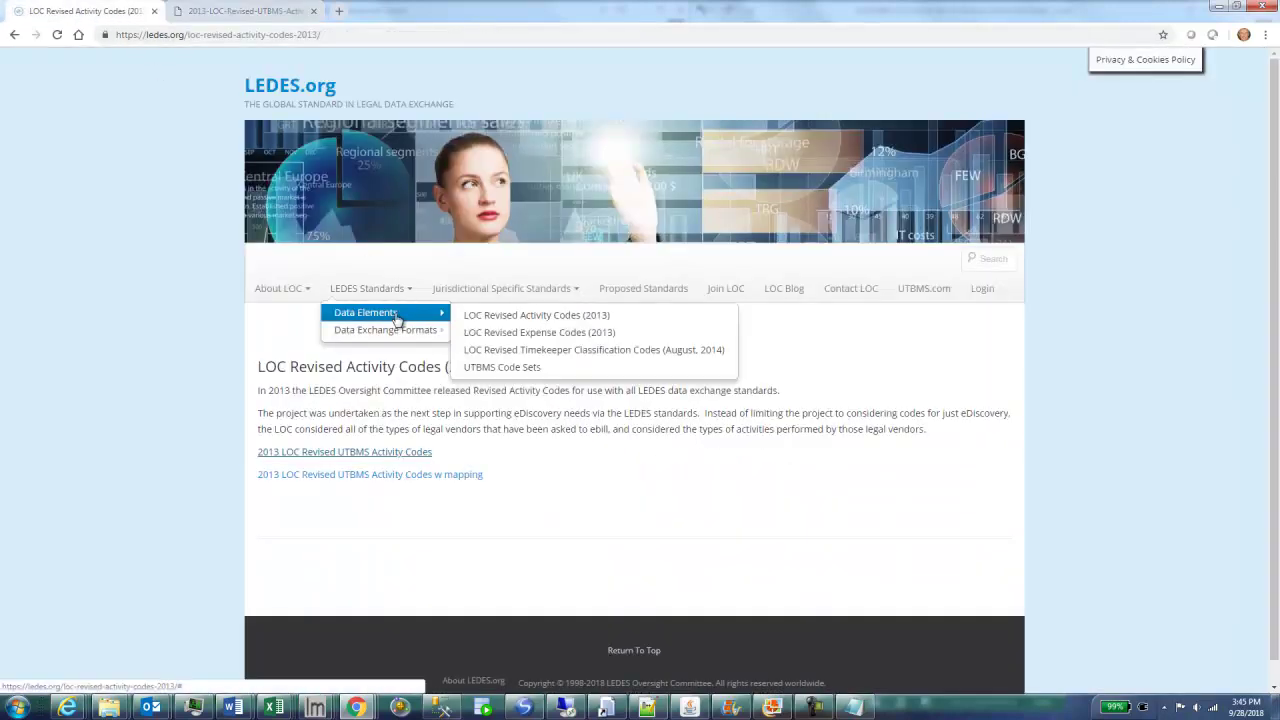
pyautogui.click(513, 337)
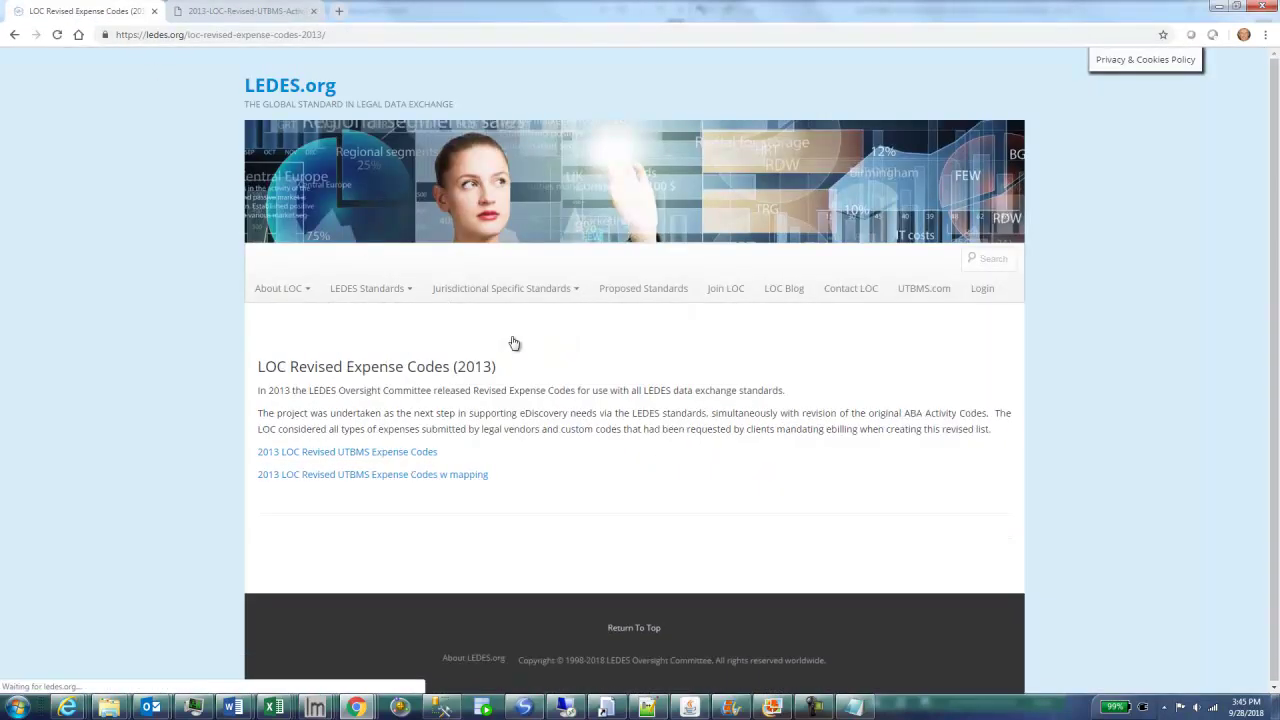
pyautogui.click(404, 455)
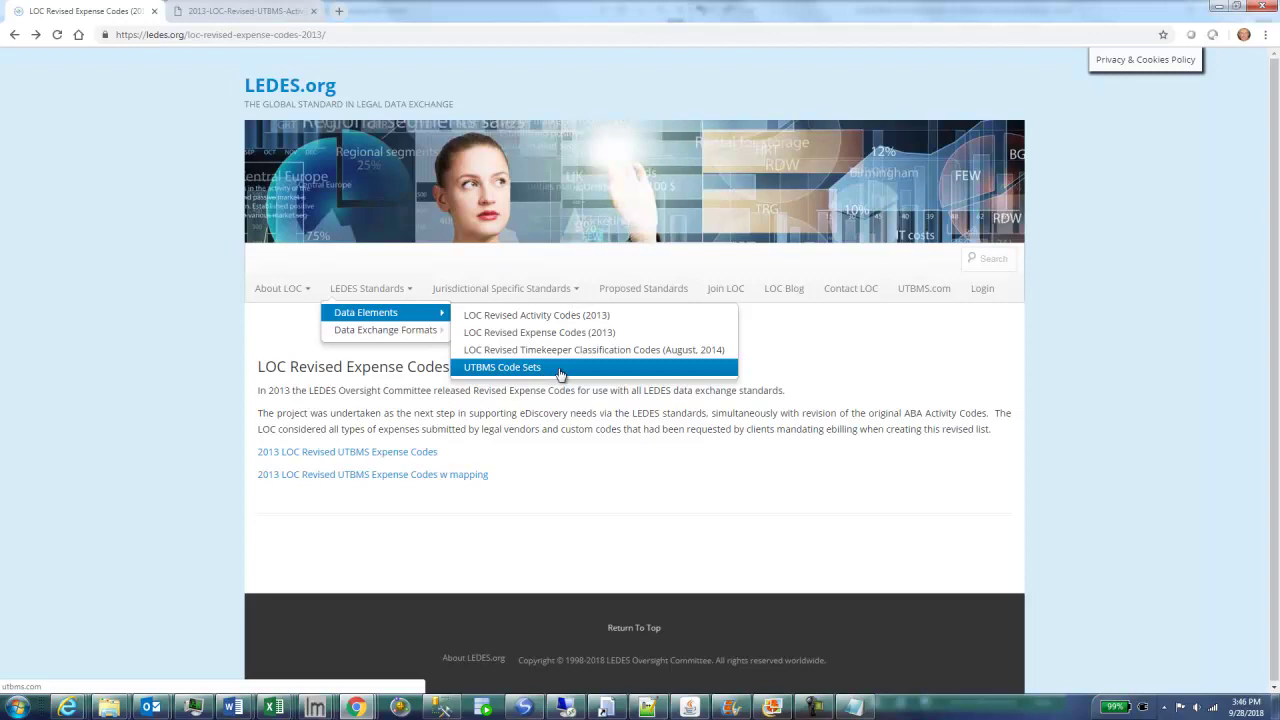
# - Open the UTBMS Code Sets site and examine the standards offered by creation body and by type
pyautogui.click(560, 373)
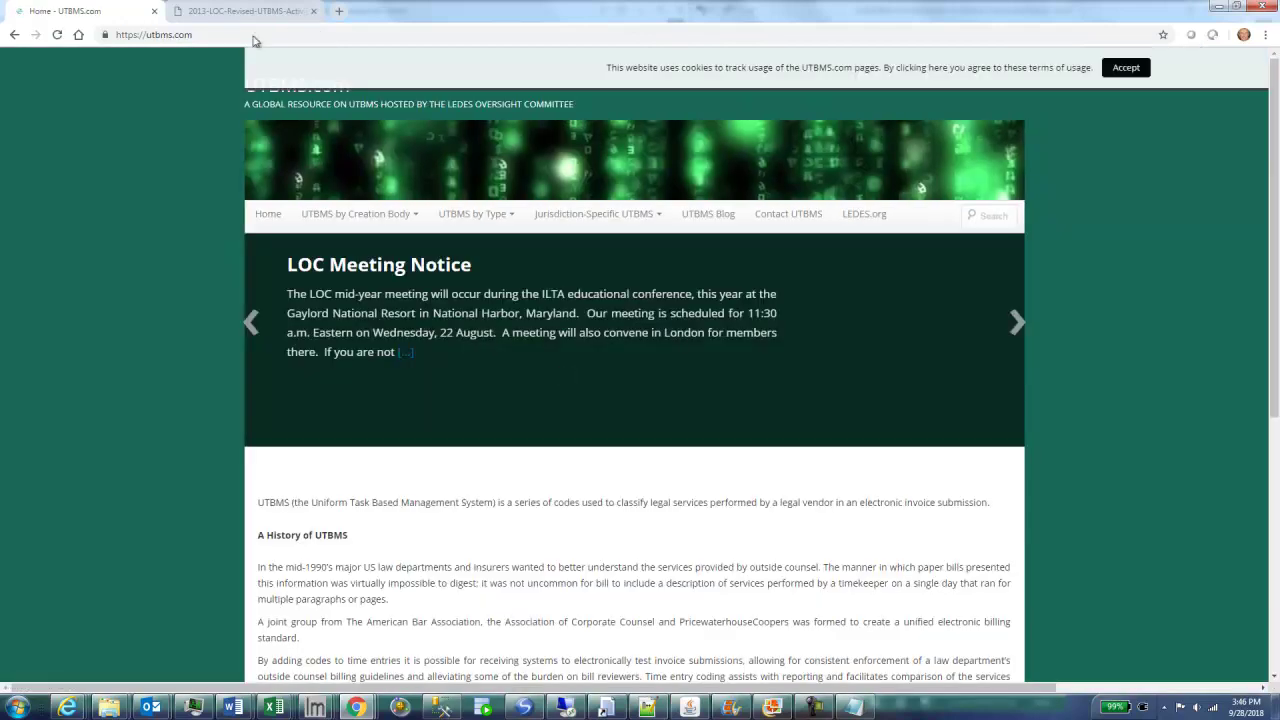
pyautogui.moveTo(408, 213)
pyautogui.moveTo(330, 214)
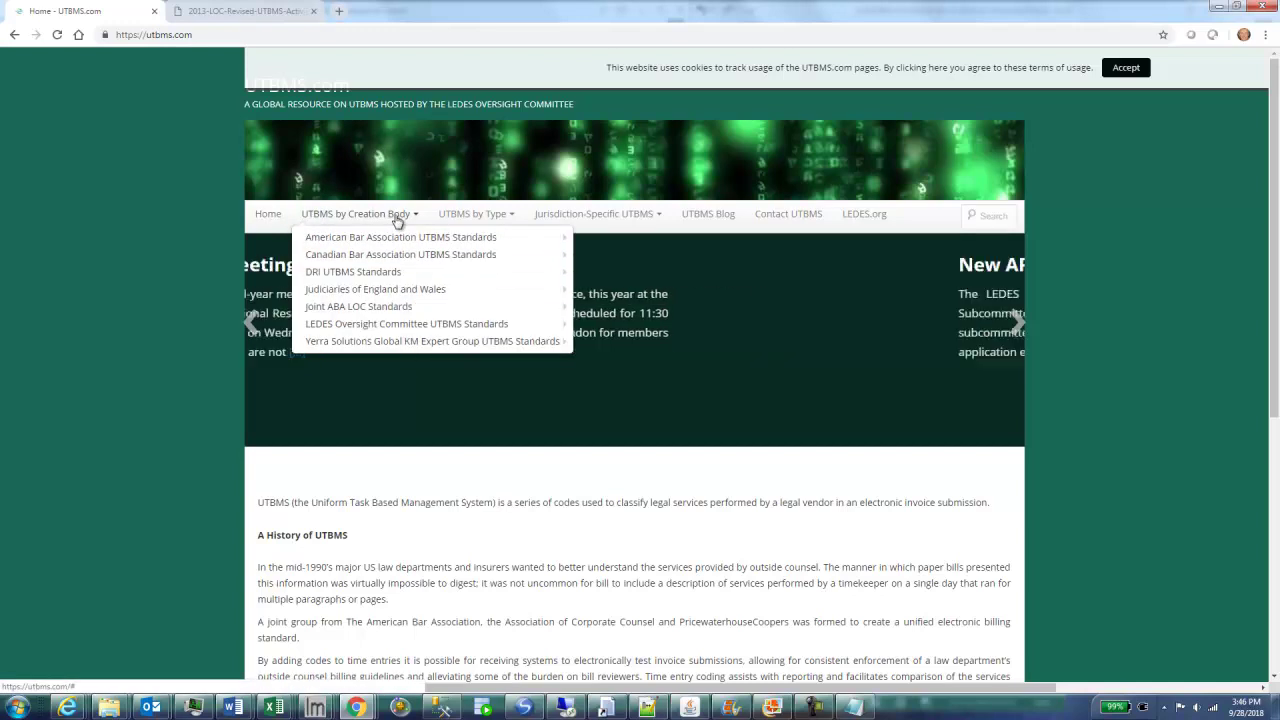
pyautogui.moveTo(471, 221)
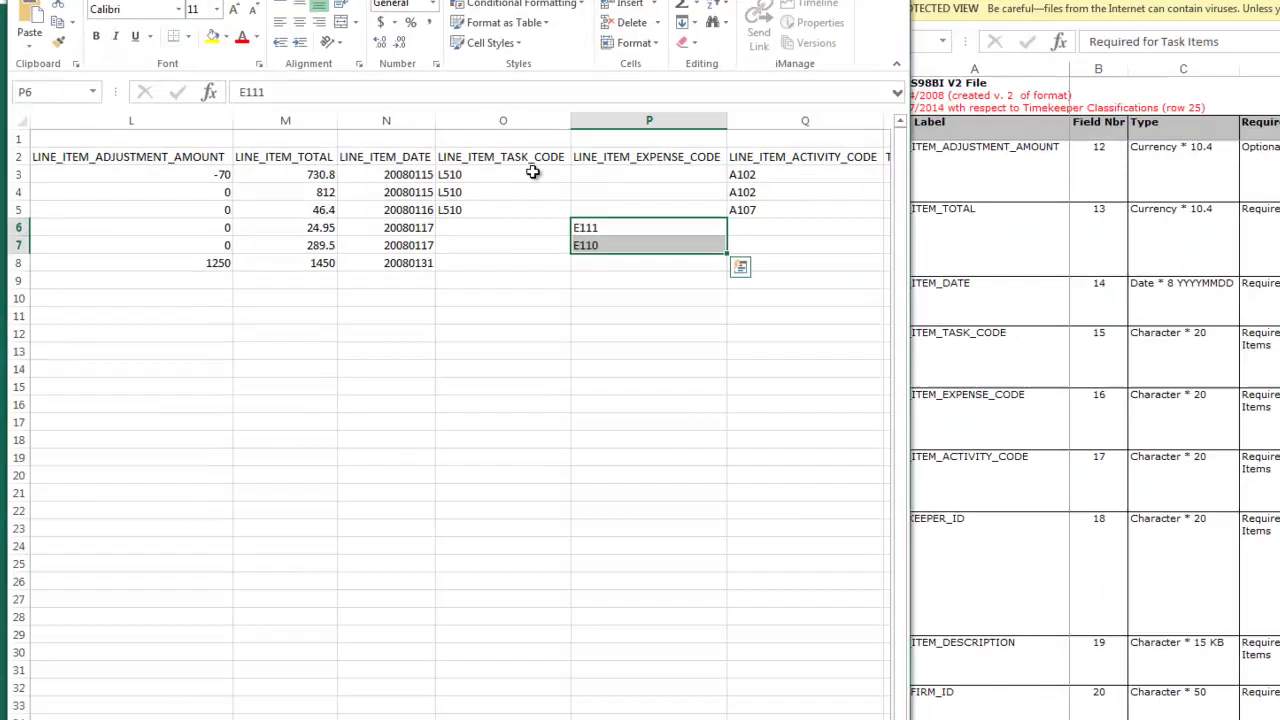
# - In the Excel sample, examine the task and activity codes of the fee rows and the expense codes in rows 6 to 7
pyautogui.moveTo(533, 172); pyautogui.dragTo(762, 187)
pyautogui.moveTo(1067, 190); pyautogui.dragTo(1069, 223)
pyautogui.moveTo(877, 248); pyautogui.dragTo(875, 280)
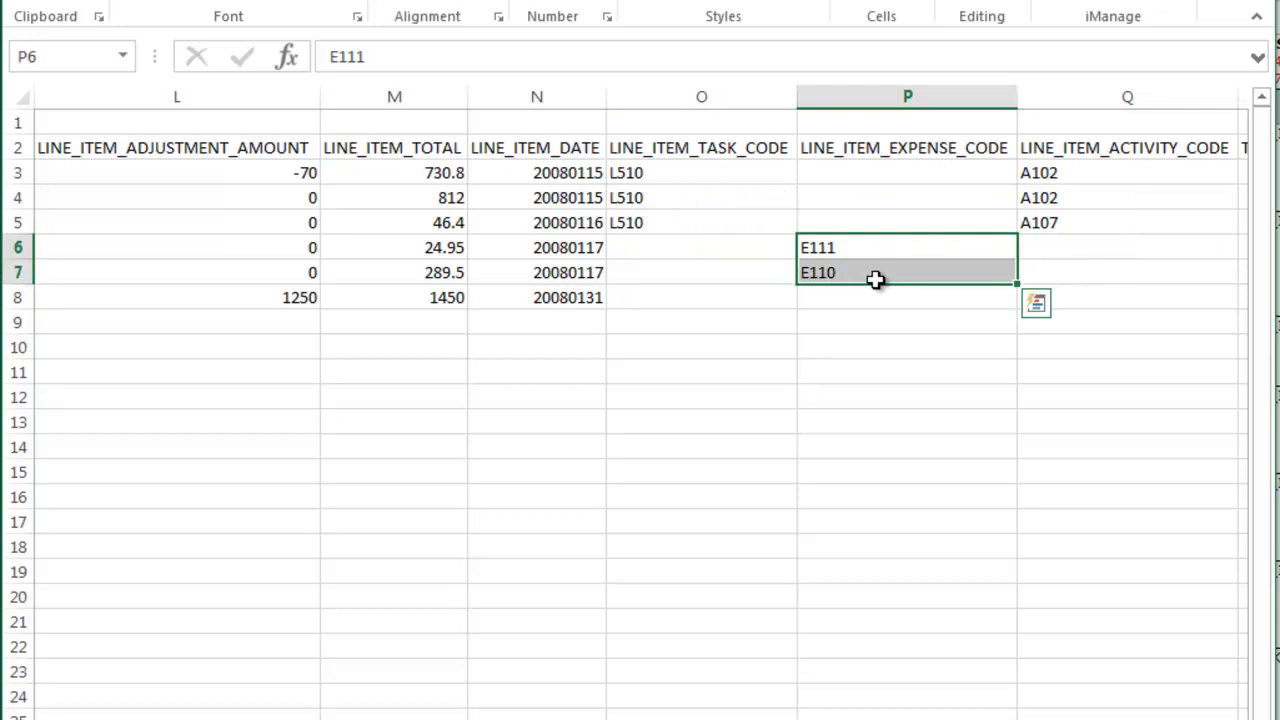
# - Move past the activity codes and examine the TIMEKEEPER_ID values for the fee rows 3 to 5
pyautogui.click(1089, 191)
pyautogui.press('Right')
pyautogui.press('Right')
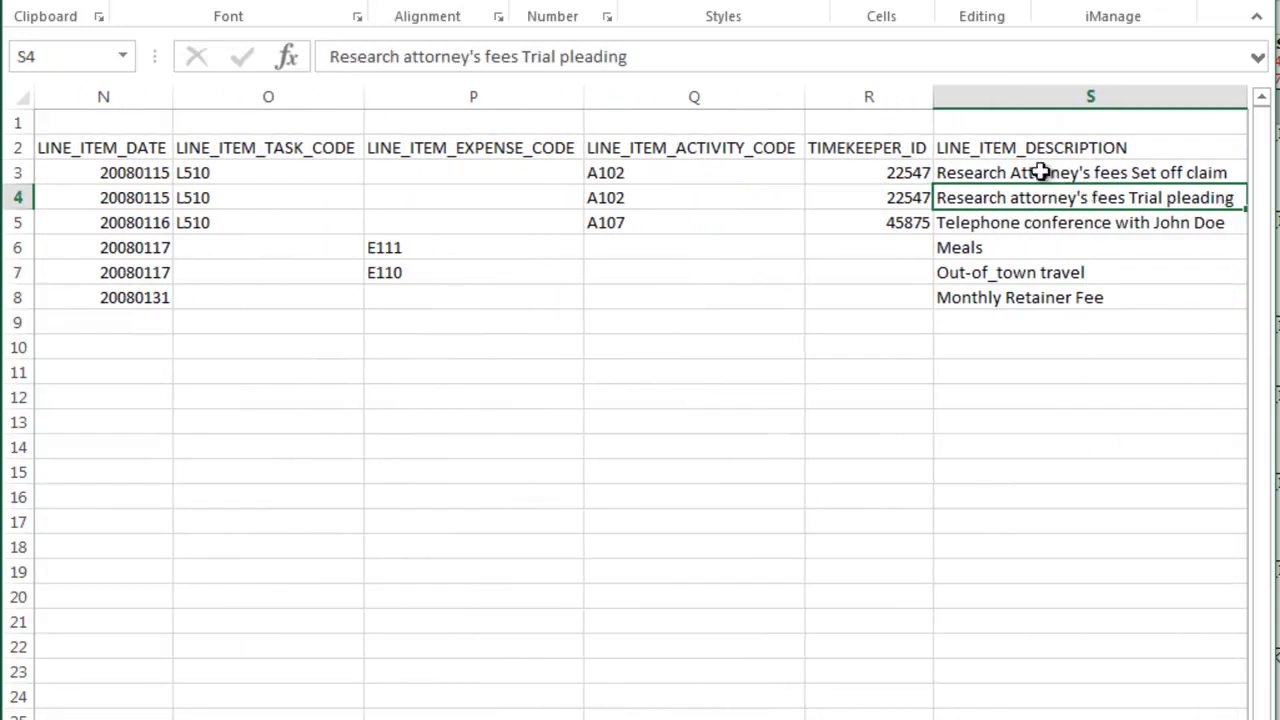
pyautogui.moveTo(885, 172); pyautogui.dragTo(869, 222)
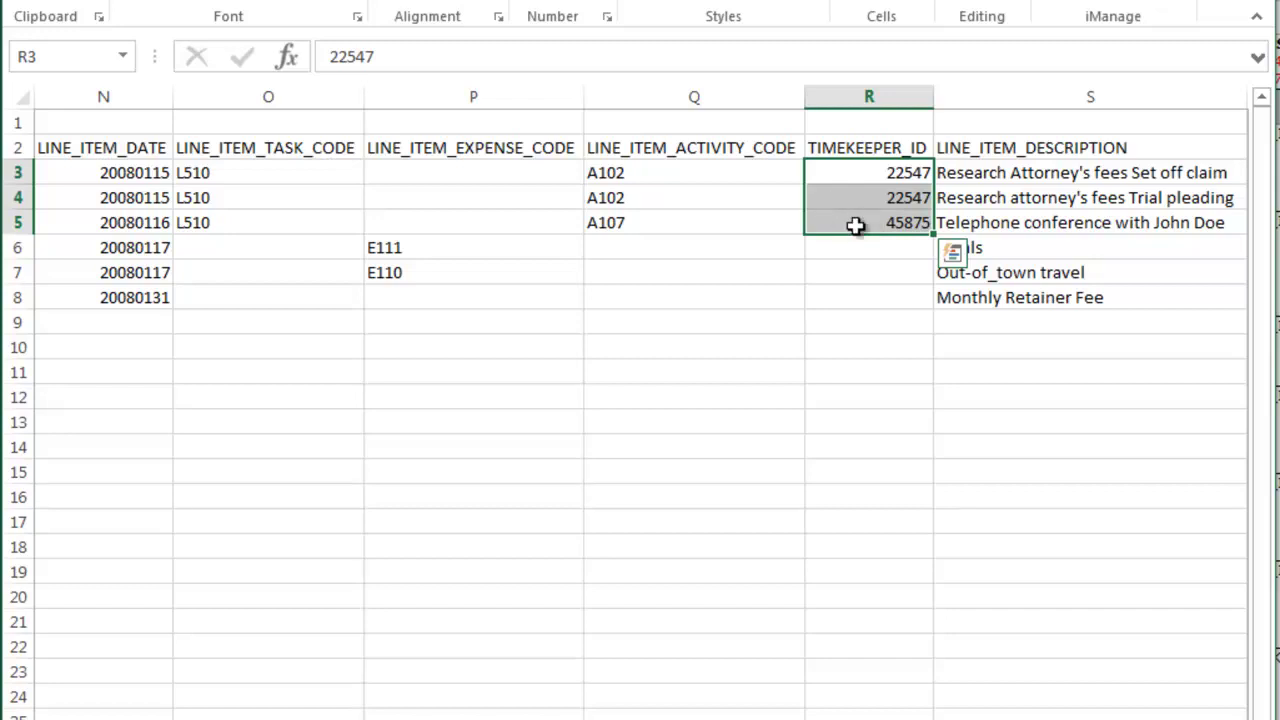
# - Go along row 3 of the sample and examine TIMEKEEPER_NAME and TIMEKEEPER_CLASSIFICATION
pyautogui.press('Right')
pyautogui.press('Right')
pyautogui.press('Right')
pyautogui.press('Right')
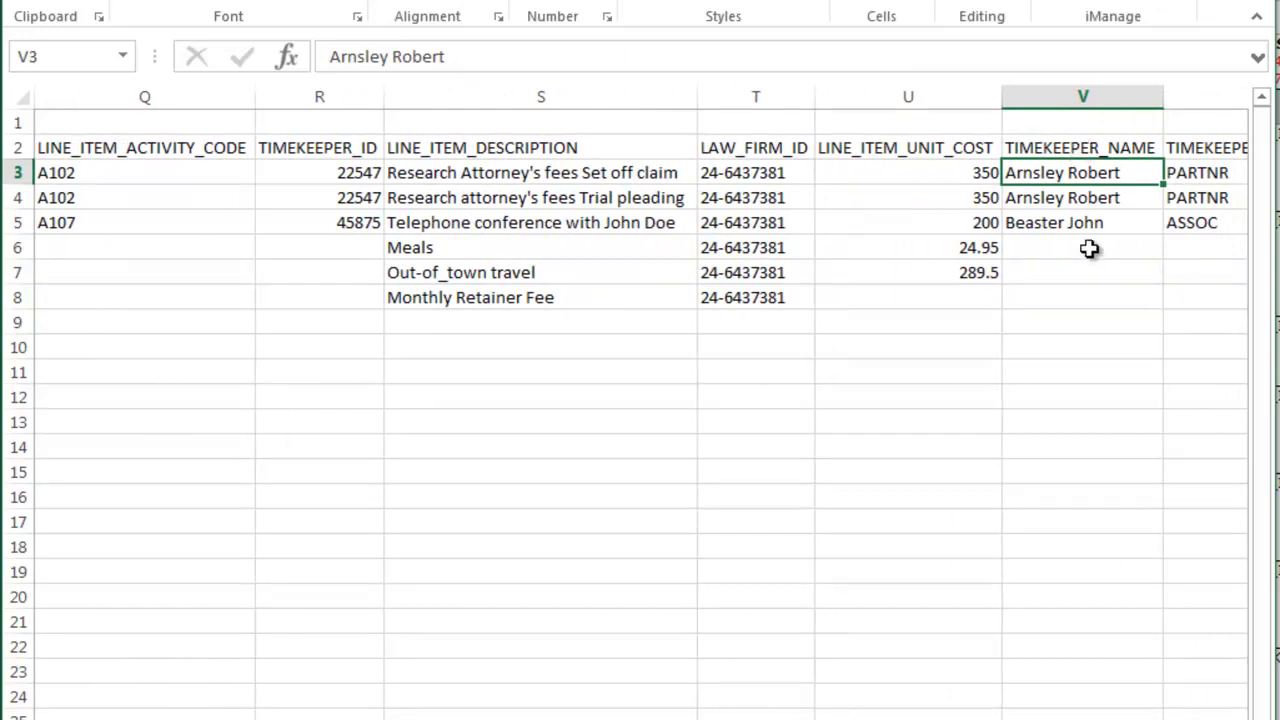
pyautogui.press('Right')
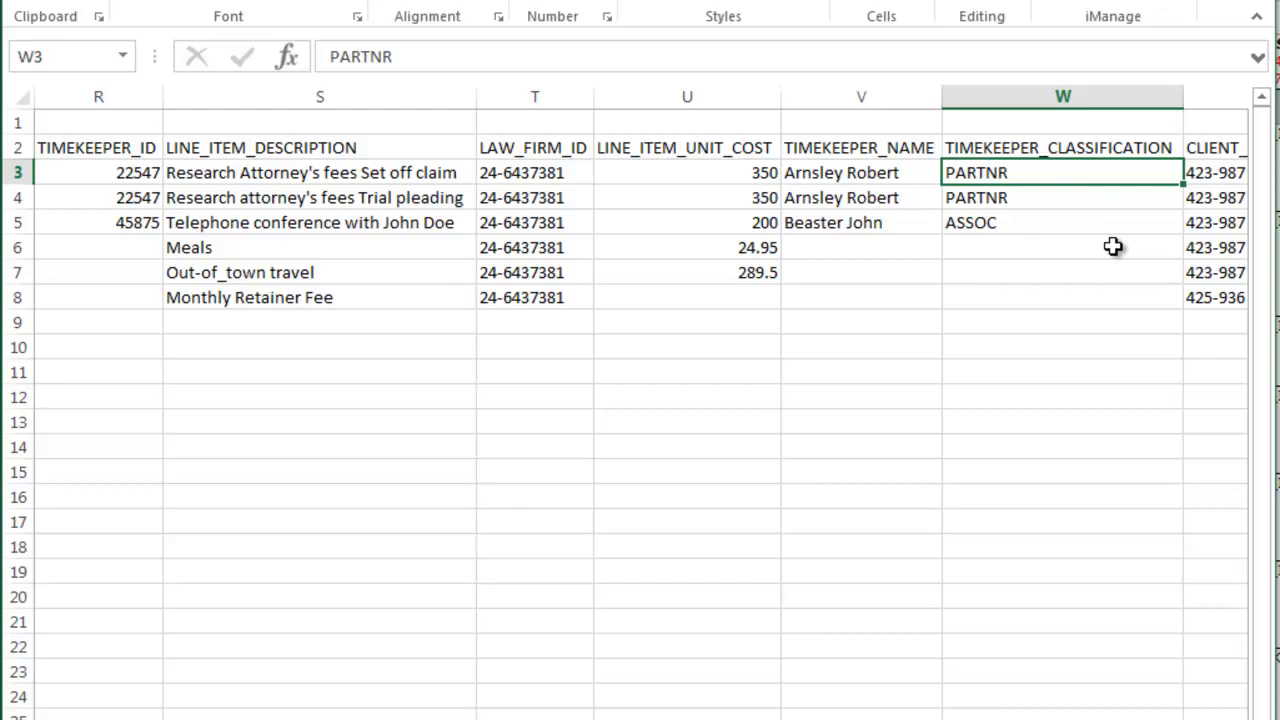
# - Go along row 3 of the sample from CLIENT_MATTER_ID to ACCOUNT_TYPE, locating the separate timekeeper last and first name fields
pyautogui.press('Right')
pyautogui.press('Right')
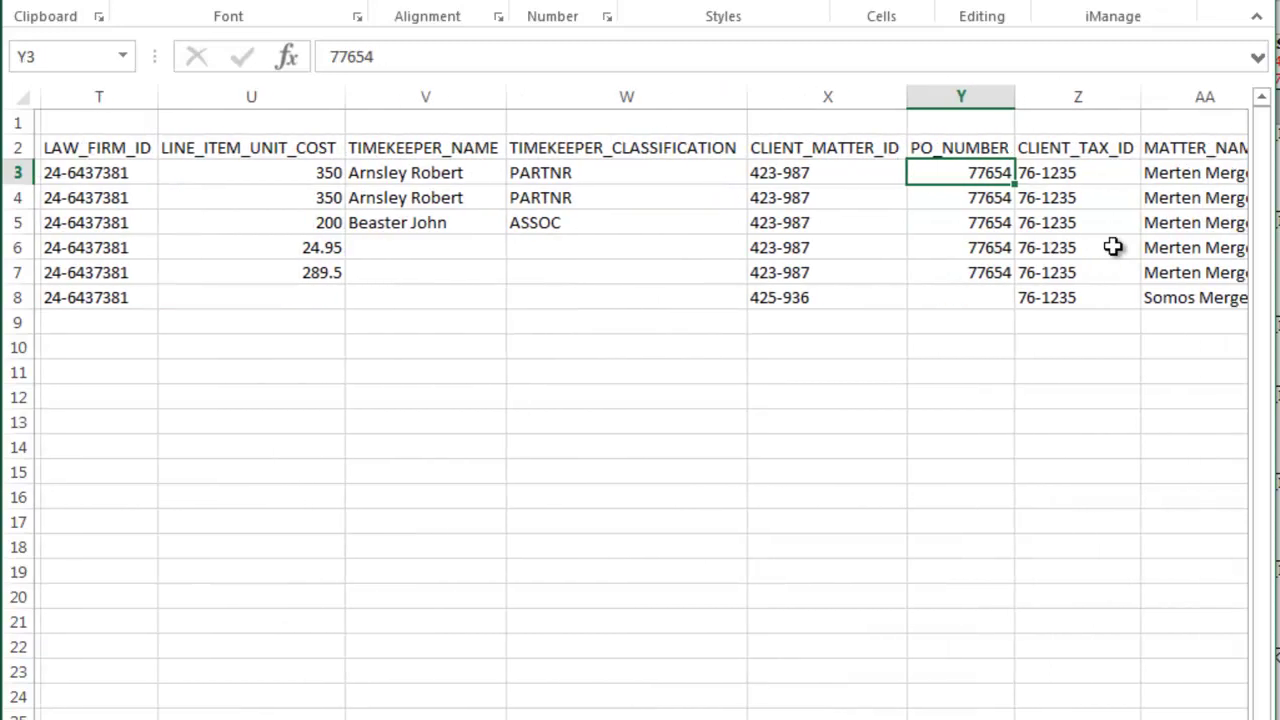
pyautogui.press('Right')
pyautogui.press('Right')
pyautogui.press('Right')
pyautogui.press('Right')
pyautogui.press('Right')
pyautogui.press('Right')
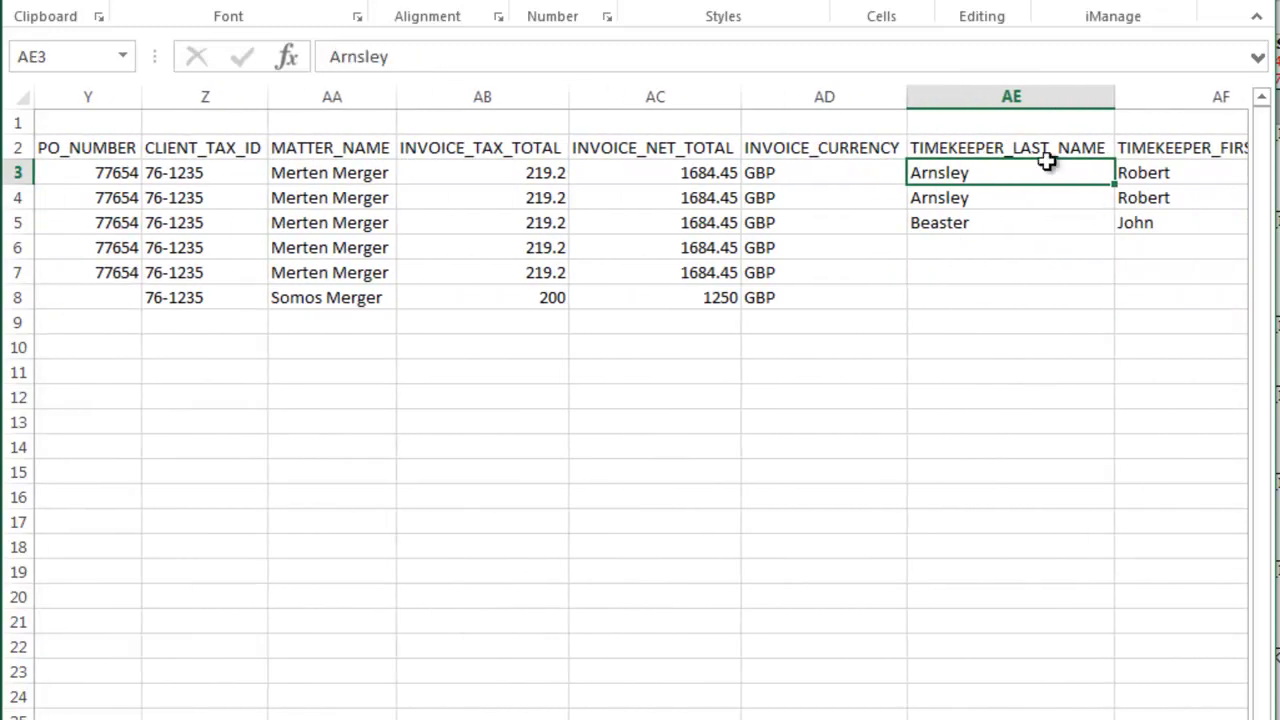
pyautogui.press('Right')
pyautogui.press('Right')
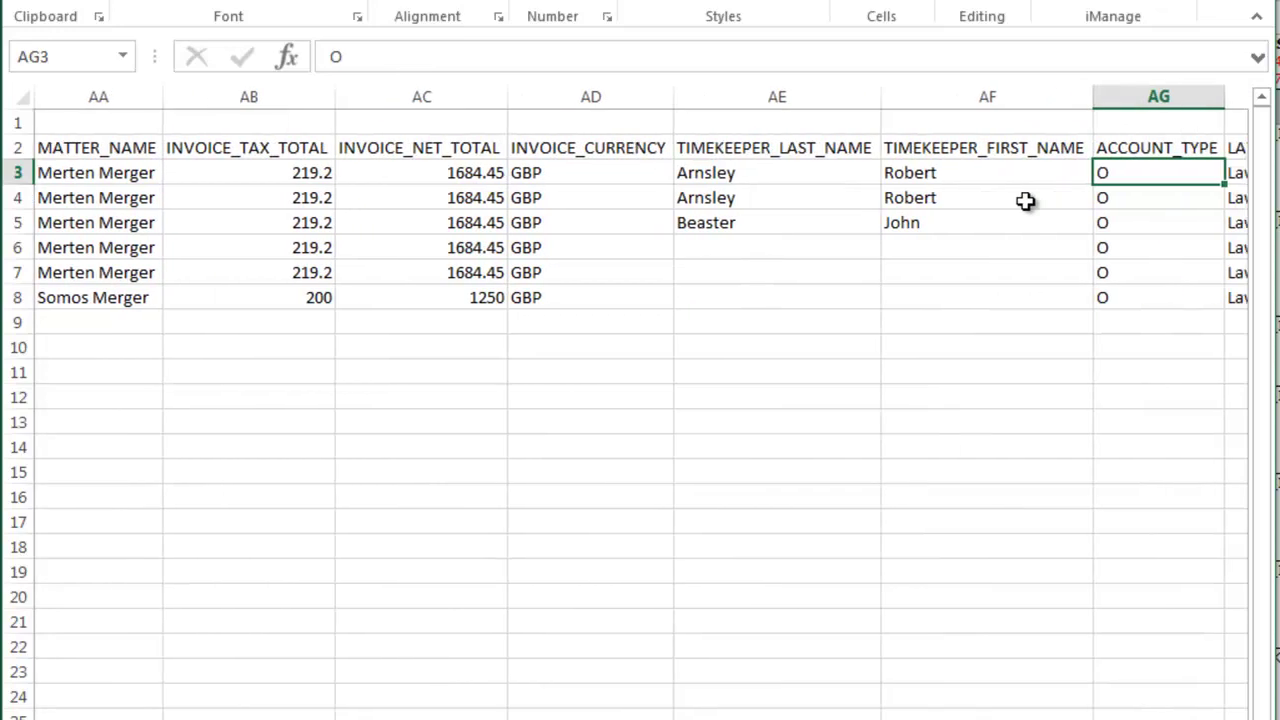
# - Compare TIMEKEEPER_LAST_NAME and TIMEKEEPER_FIRST_NAME in row 3 with the combined TIMEKEEPER_NAME field
pyautogui.click(797, 173)
pyautogui.click(930, 174)
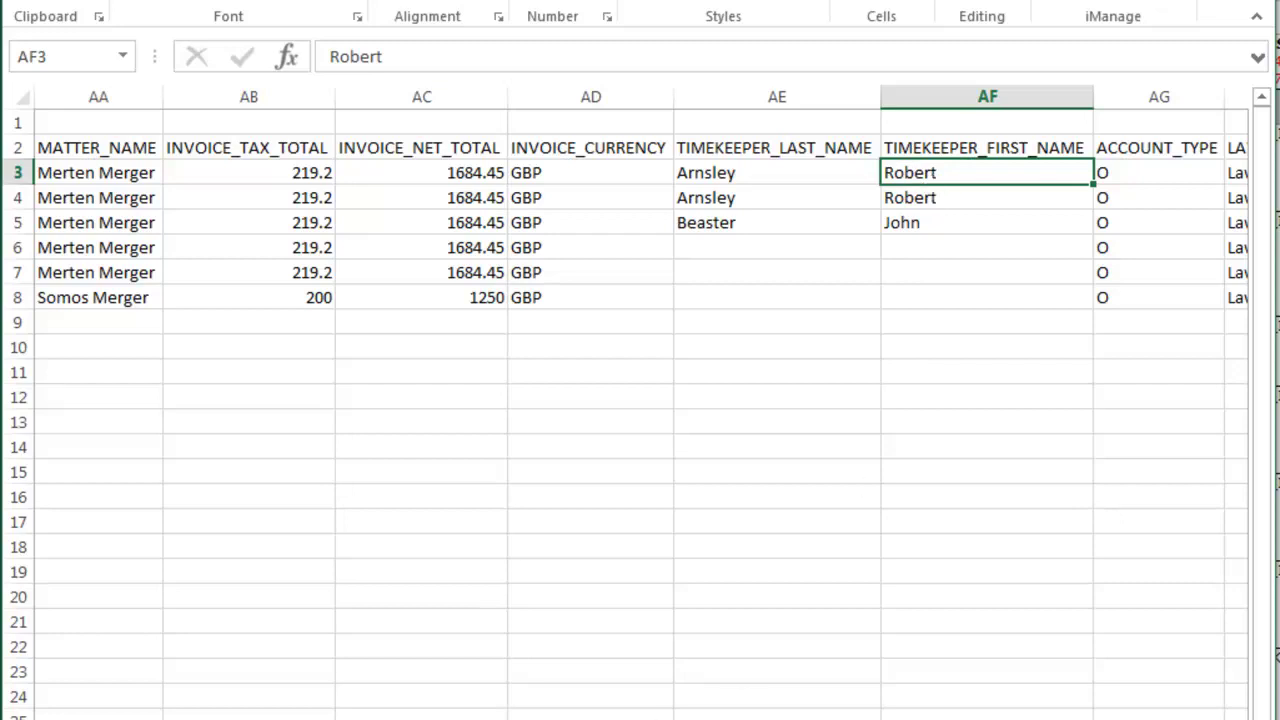
pyautogui.hscroll(-7, 640, 400)
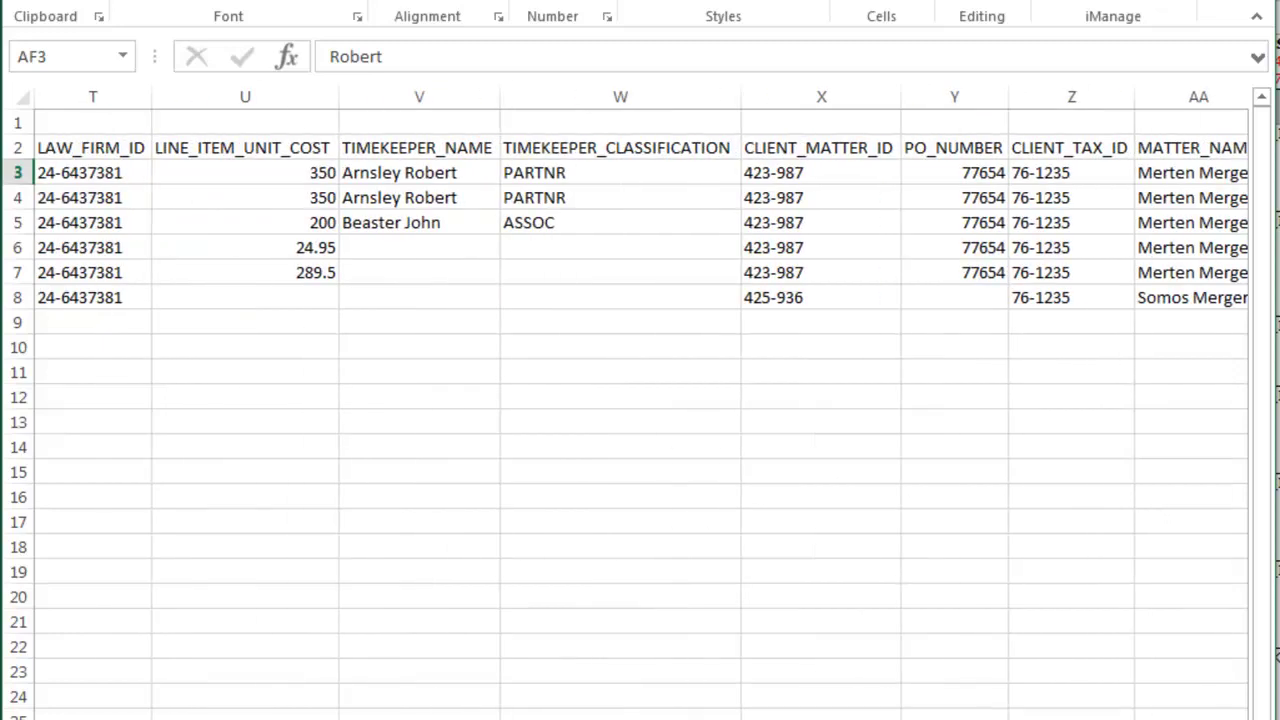
pyautogui.click(455, 172)
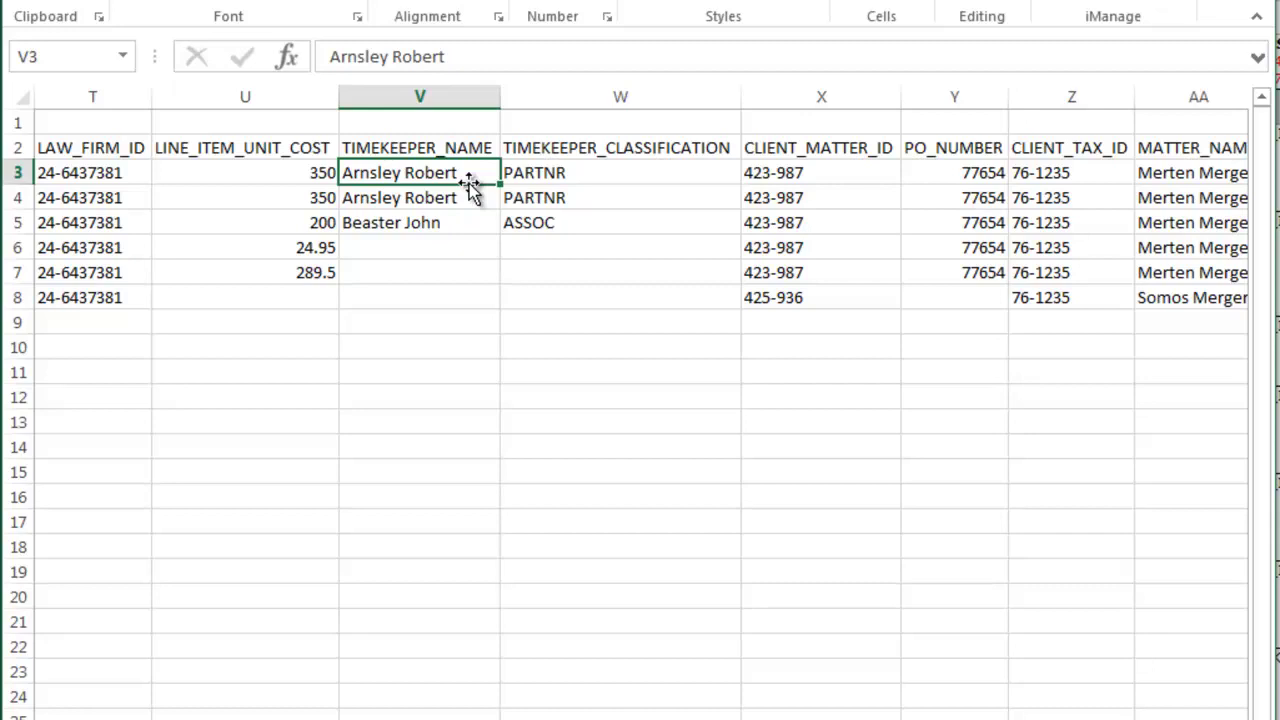
# - Go back along the sample to TIMEKEEPER_ID for rows 3 to 5 and examine LINE_ITEM_DESCRIPTION for rows 3 to 7
pyautogui.press('Left')
pyautogui.press('Left')
pyautogui.press('Left')
pyautogui.press('Left')
pyautogui.press('Left')
pyautogui.press('Left')
pyautogui.press('Left')
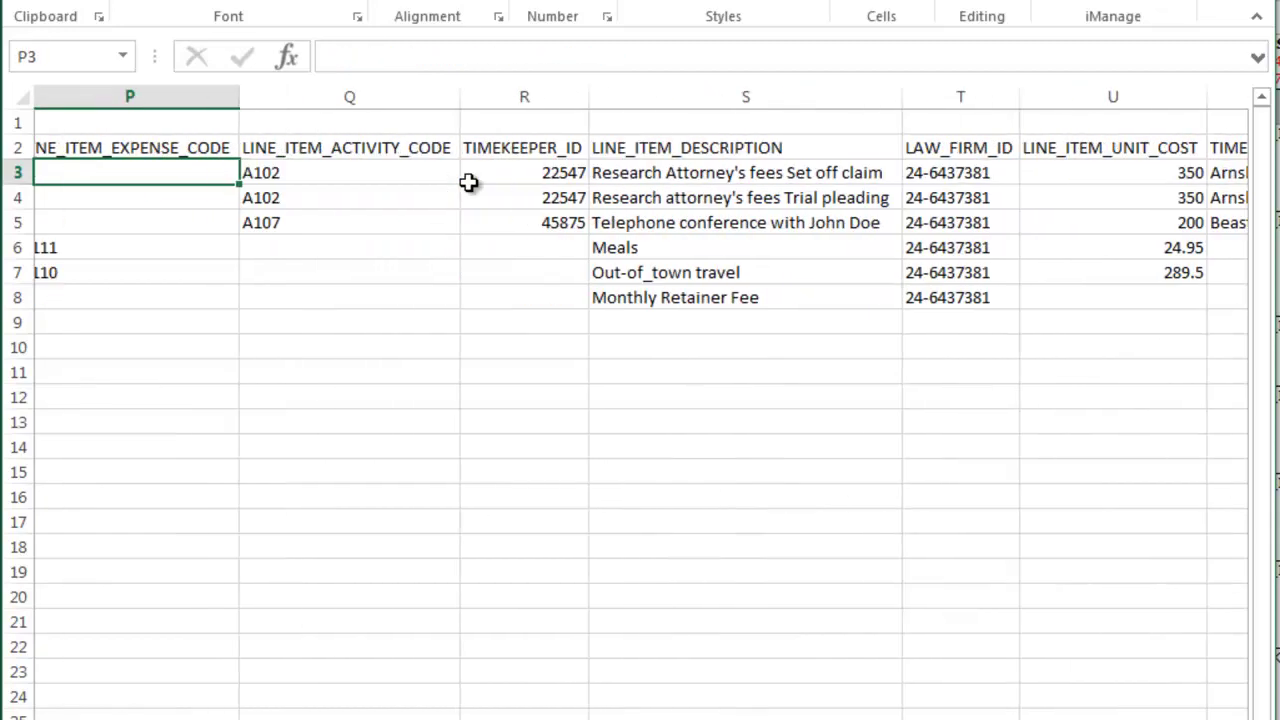
pyautogui.moveTo(731, 171); pyautogui.dragTo(744, 233)
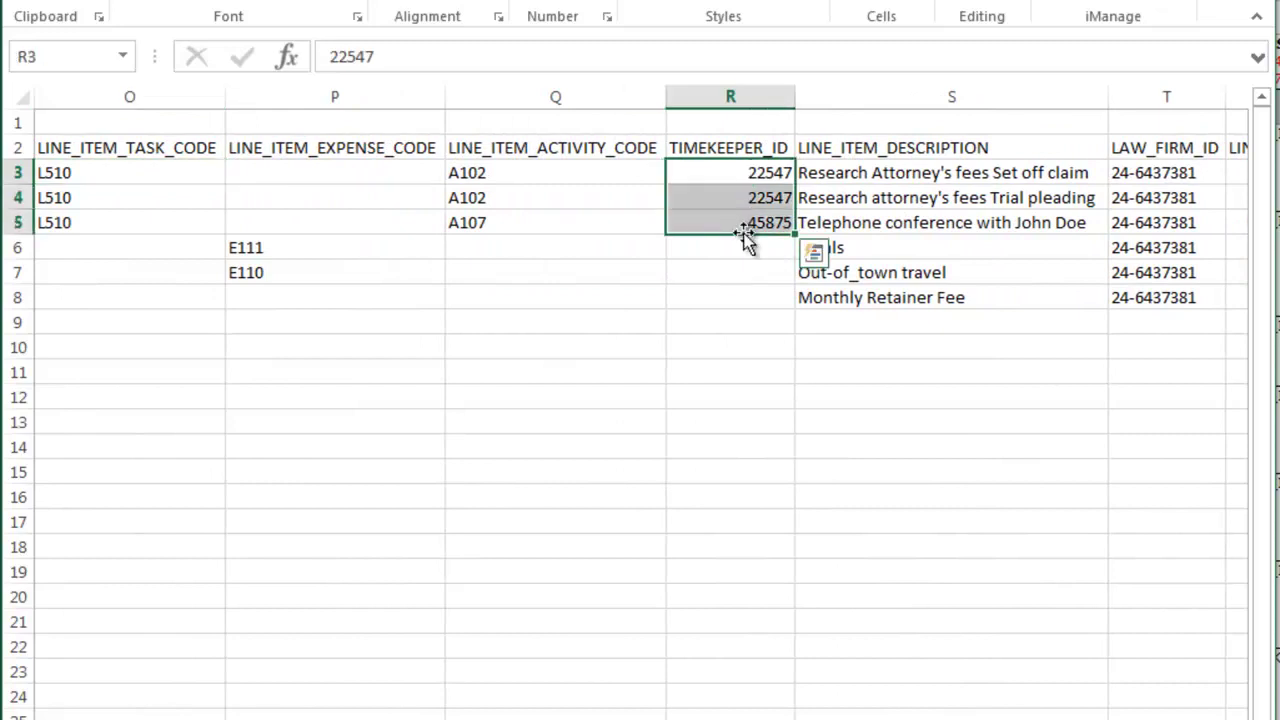
pyautogui.moveTo(937, 171); pyautogui.dragTo(955, 263)
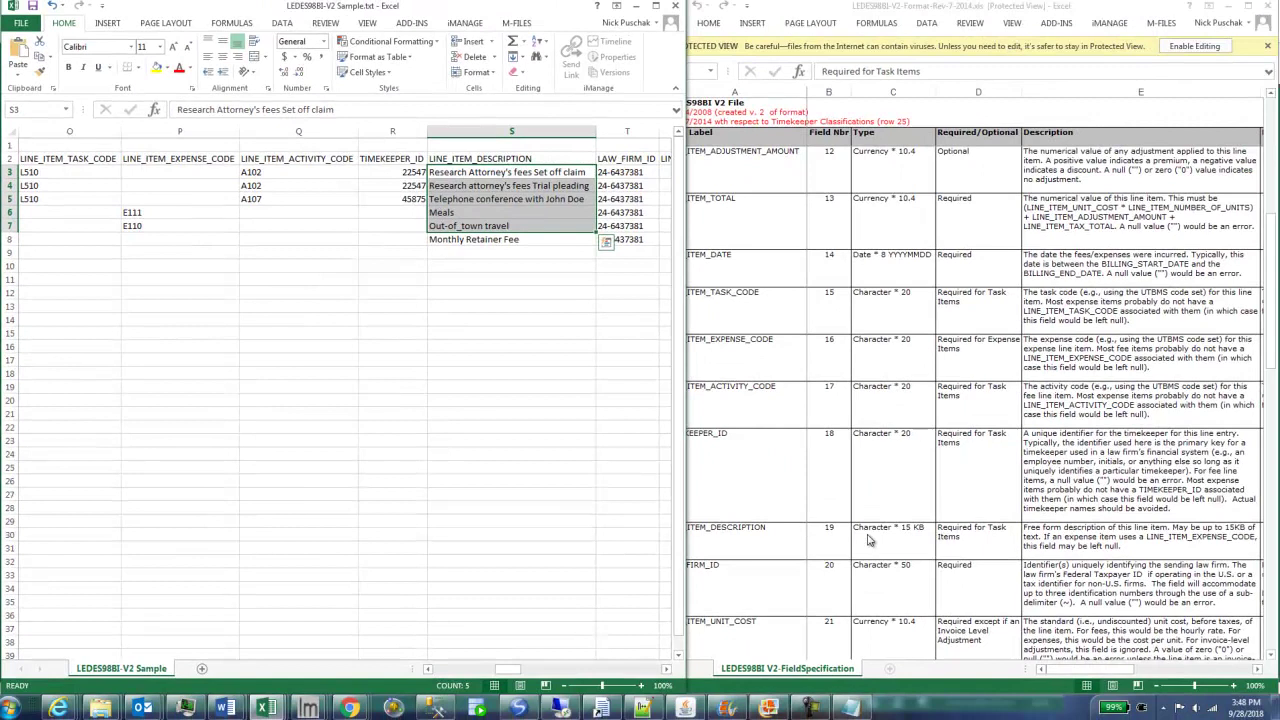
# - Compare the LINE_ITEM_DESCRIPTION entries of fee rows 3 to 5 with those of expense rows 6 and 7 in the sample
pyautogui.click(868, 540)
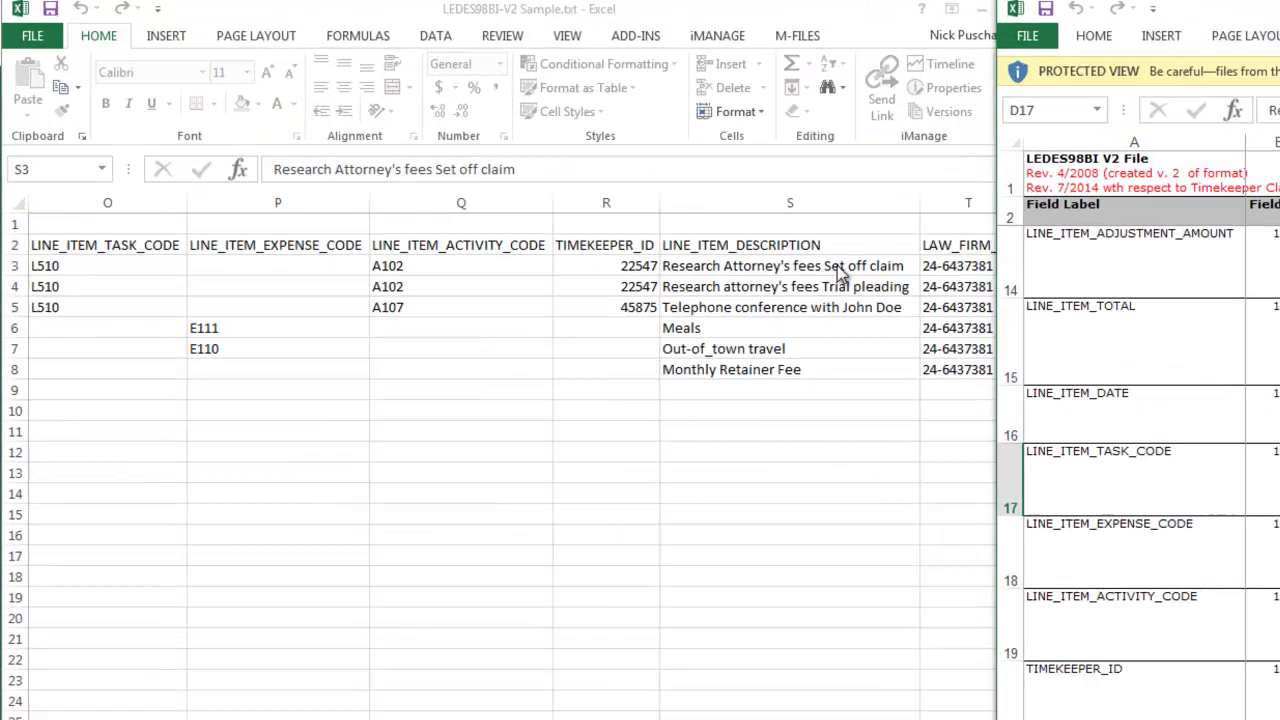
pyautogui.click(543, 173)
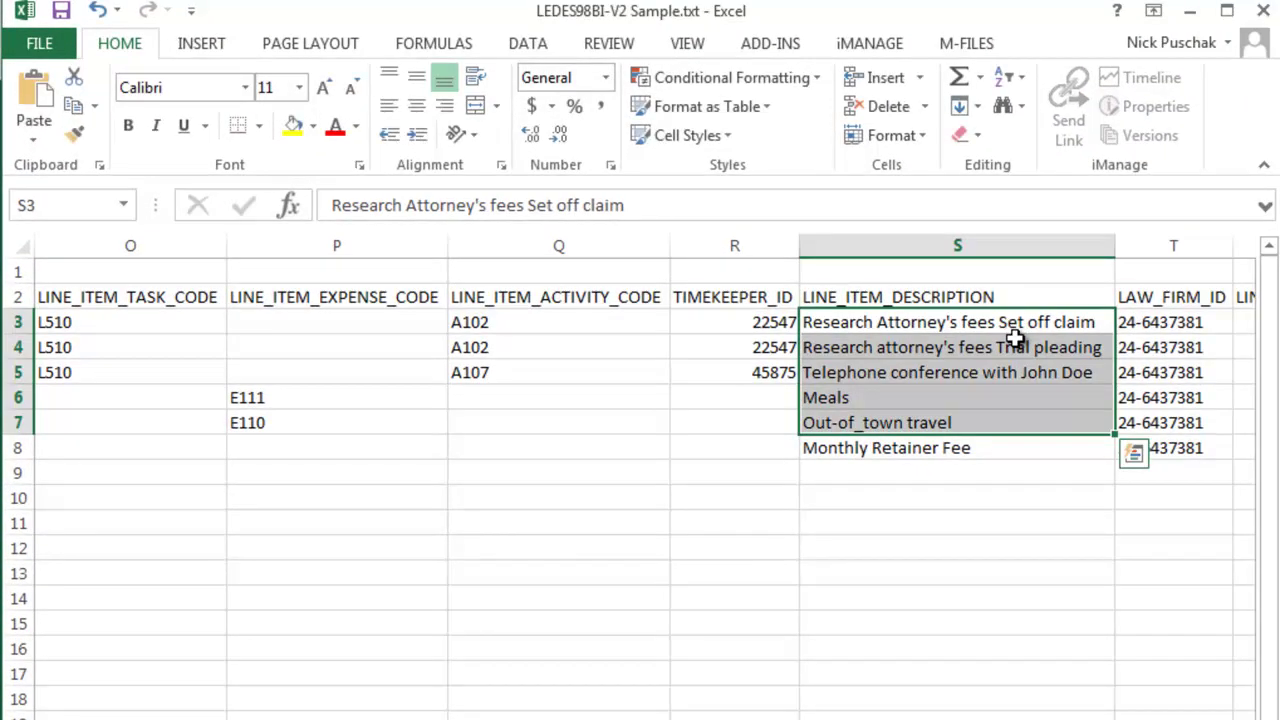
pyautogui.moveTo(1016, 368); pyautogui.dragTo(1020, 323)
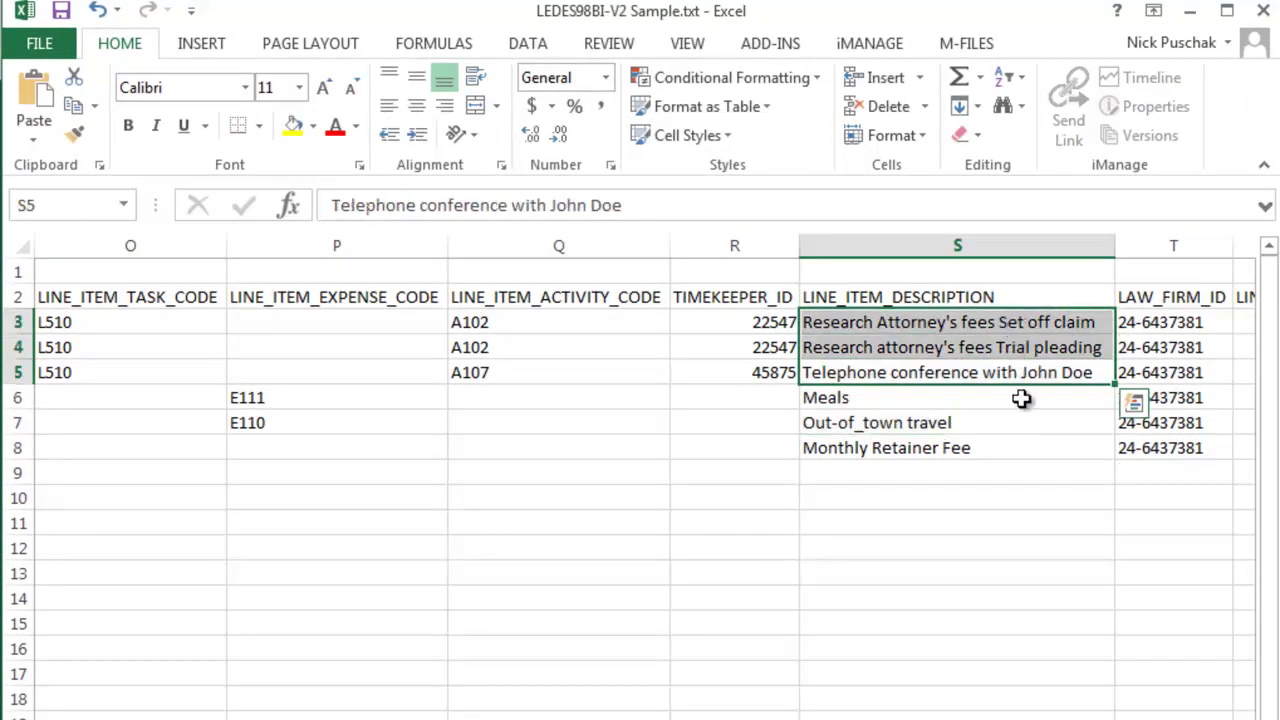
pyautogui.moveTo(1021, 398); pyautogui.dragTo(1023, 429)
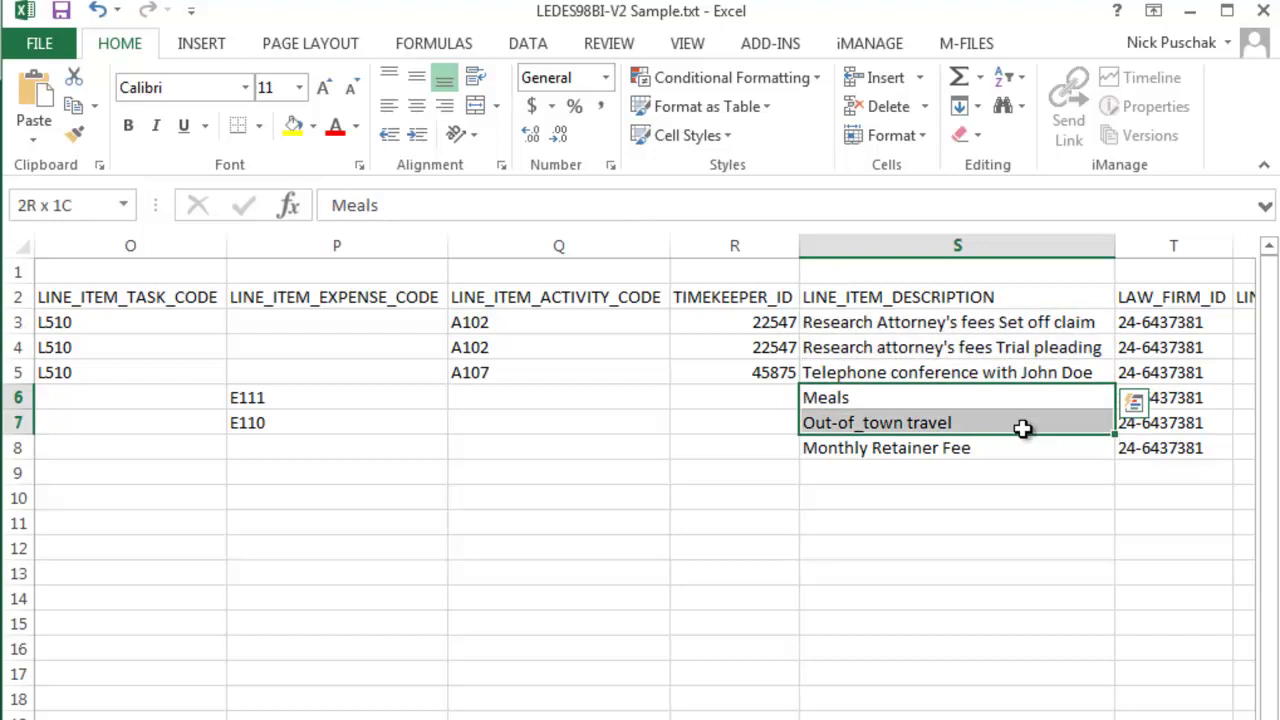
# - Examine LAW_FIRM_ID in row 3 of the sample and bring the neighbouring unit cost and timekeeper fields into view
pyautogui.click(1158, 325)
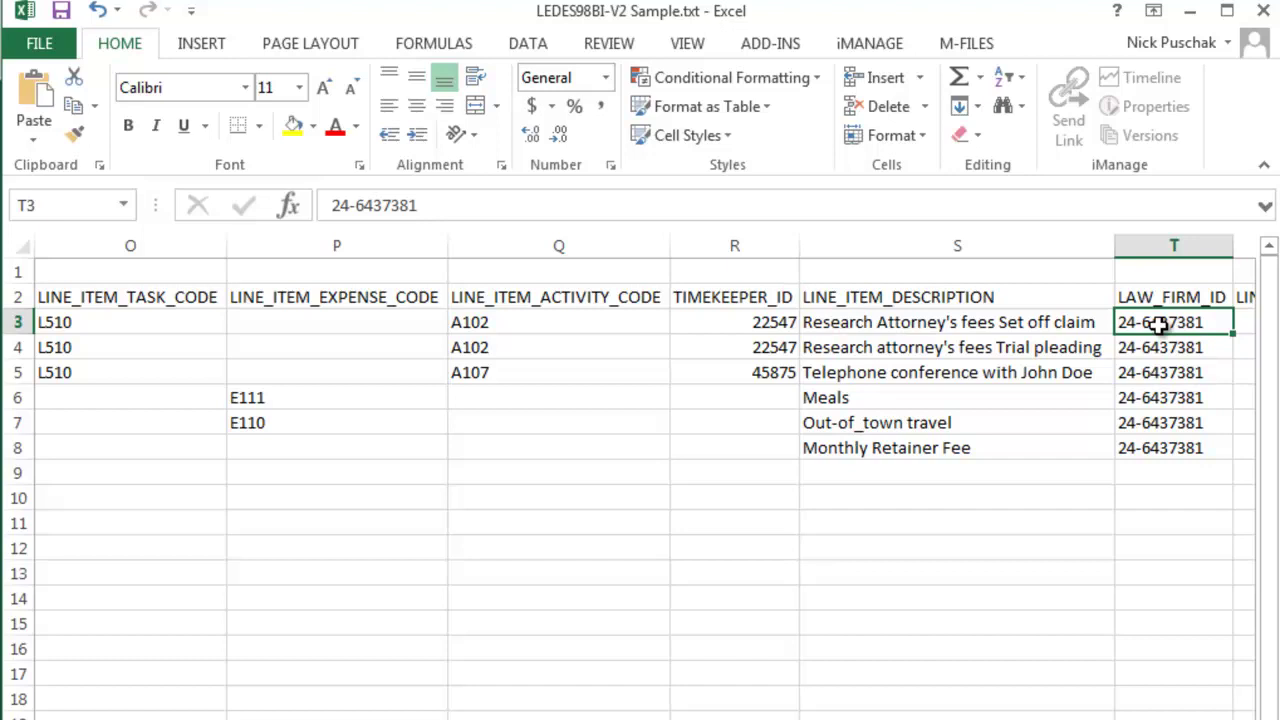
pyautogui.press('Right')
pyautogui.press('Right')
pyautogui.press('Left')
pyautogui.press('Left')
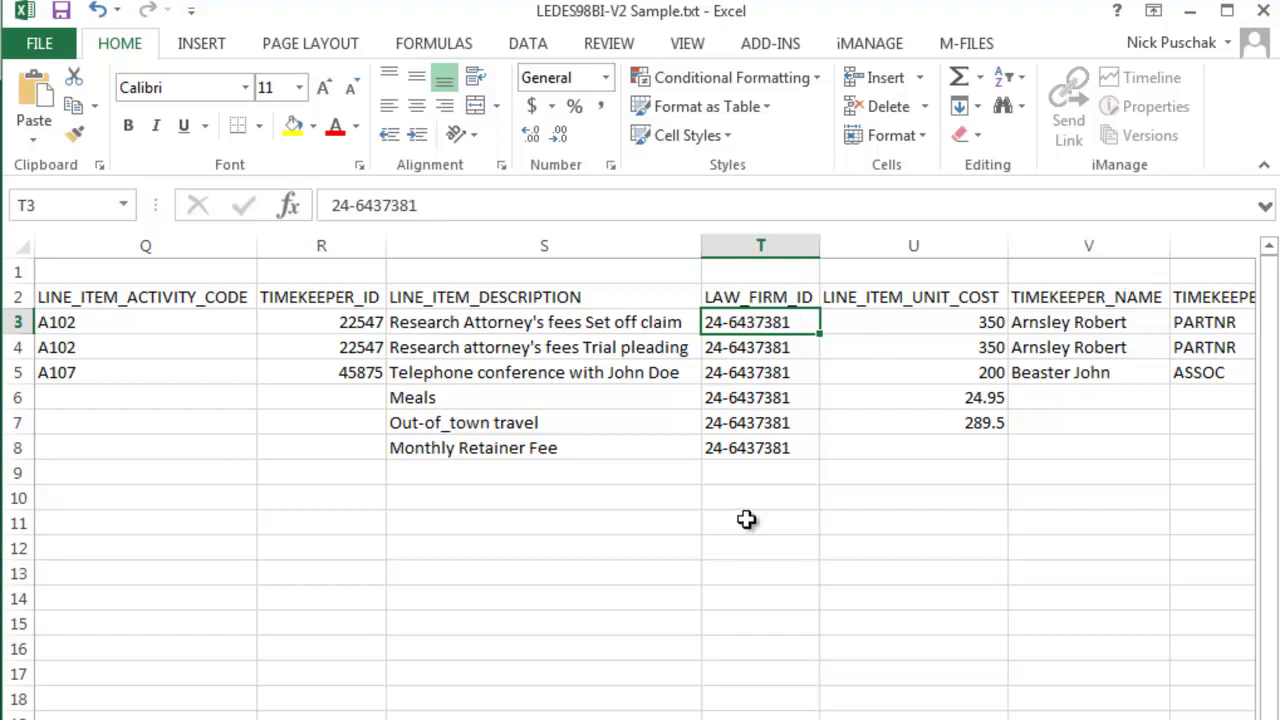
# - Go along row 3 of the sample and examine LINE_ITEM_UNIT_COST, TIMEKEEPER_NAME and TIMEKEEPER_CLASSIFICATION
pyautogui.click(954, 320)
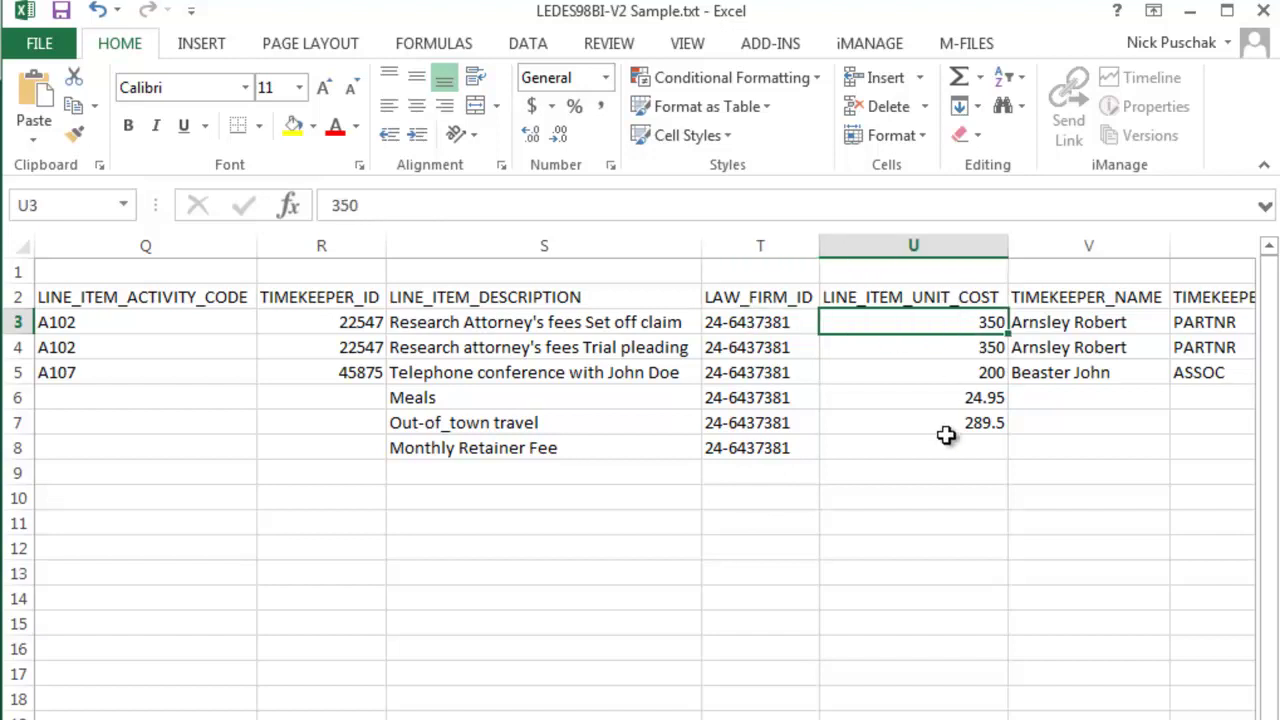
pyautogui.click(1130, 320)
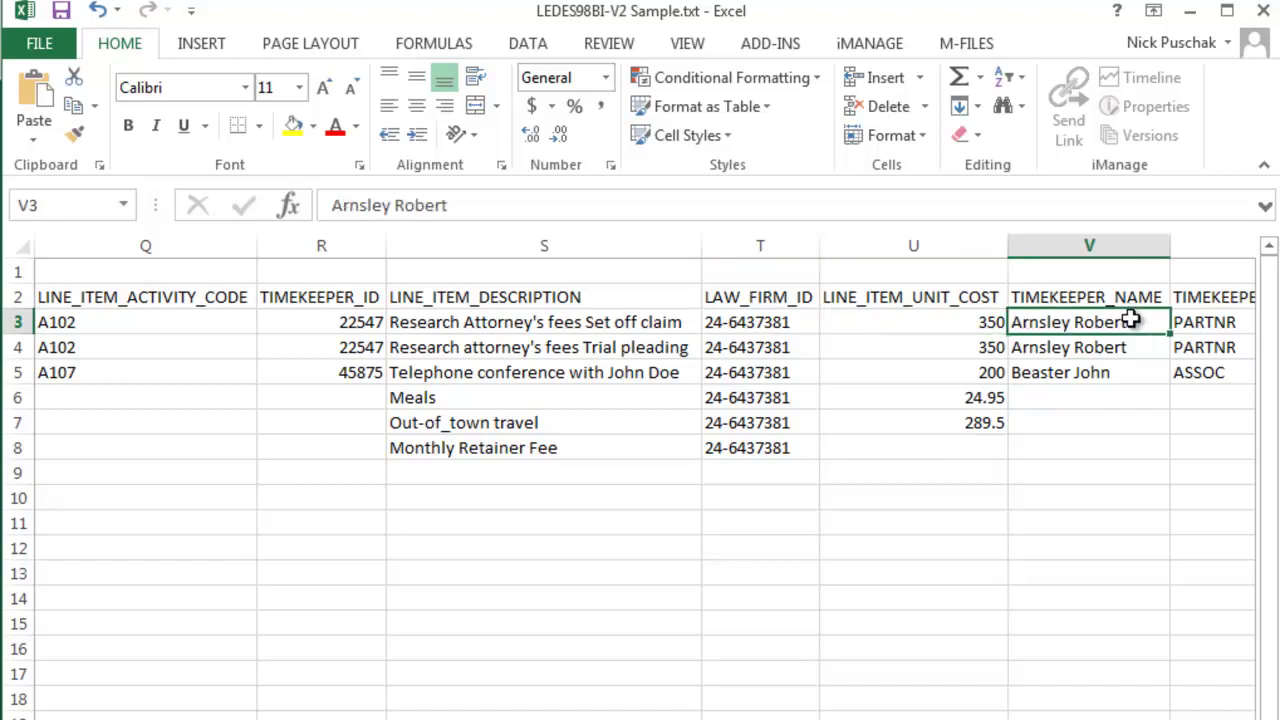
pyautogui.press('Right')
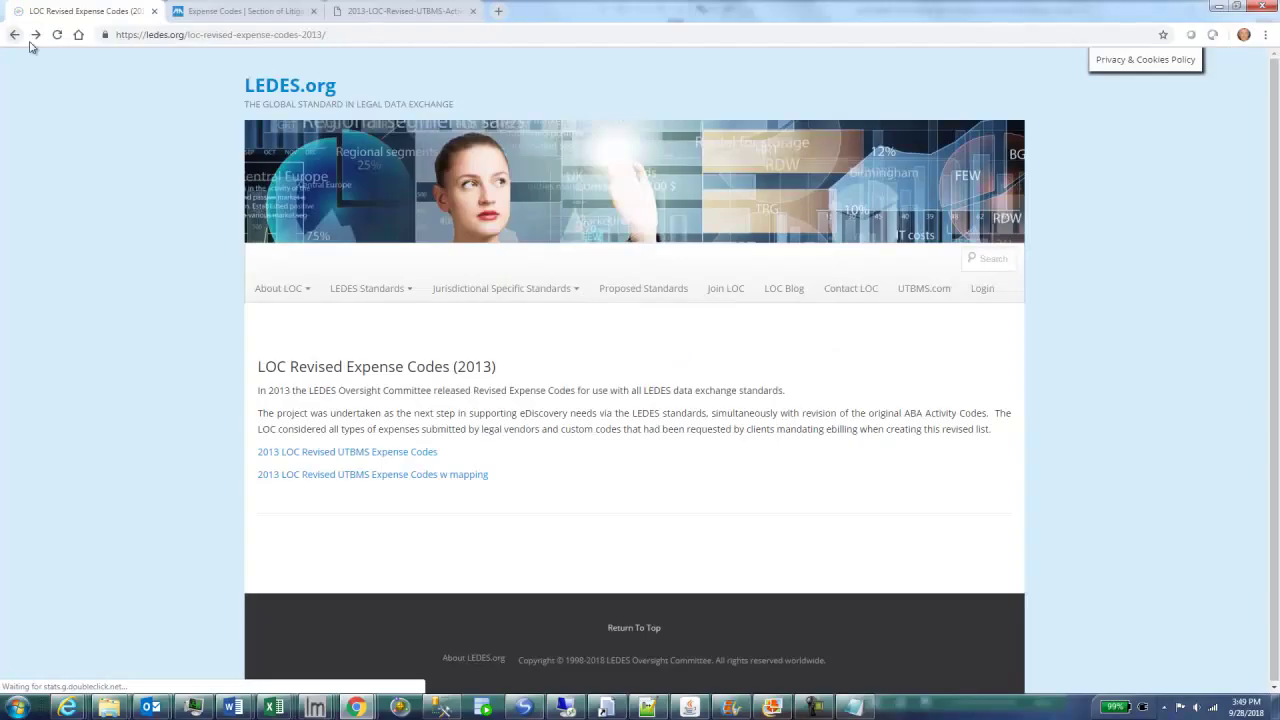
# - Switch to LEDES.org in Chrome and open the Revised Timekeeper Classifications Reference Document 8-2014 from the August 2014 classification codes page
pyautogui.moveTo(405, 292)
pyautogui.moveTo(390, 320)
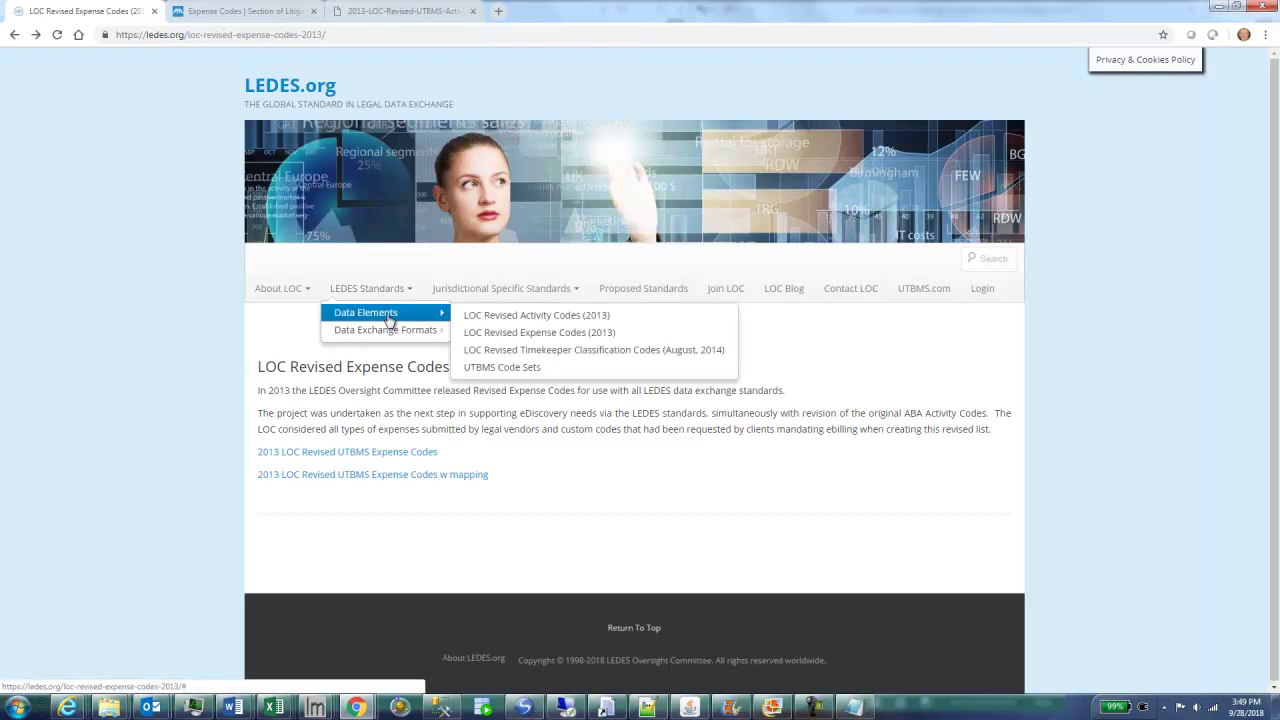
pyautogui.click(553, 350)
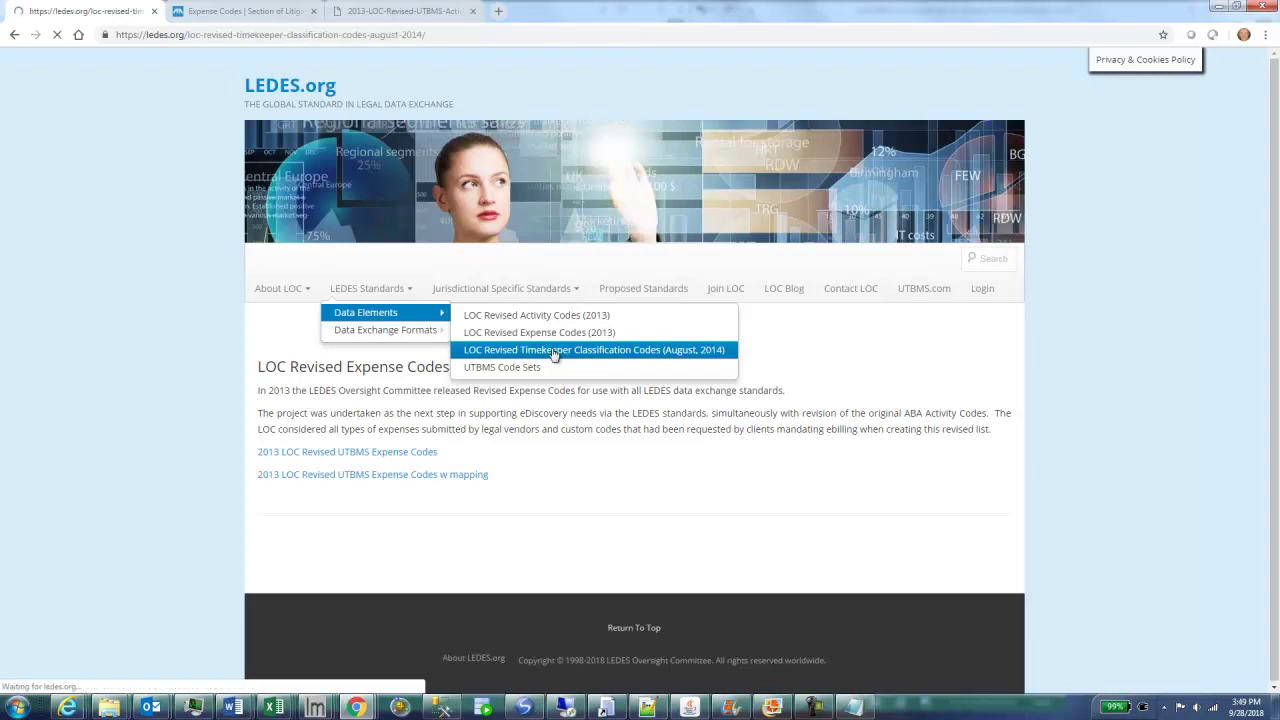
pyautogui.scroll(-1, 540, 397)
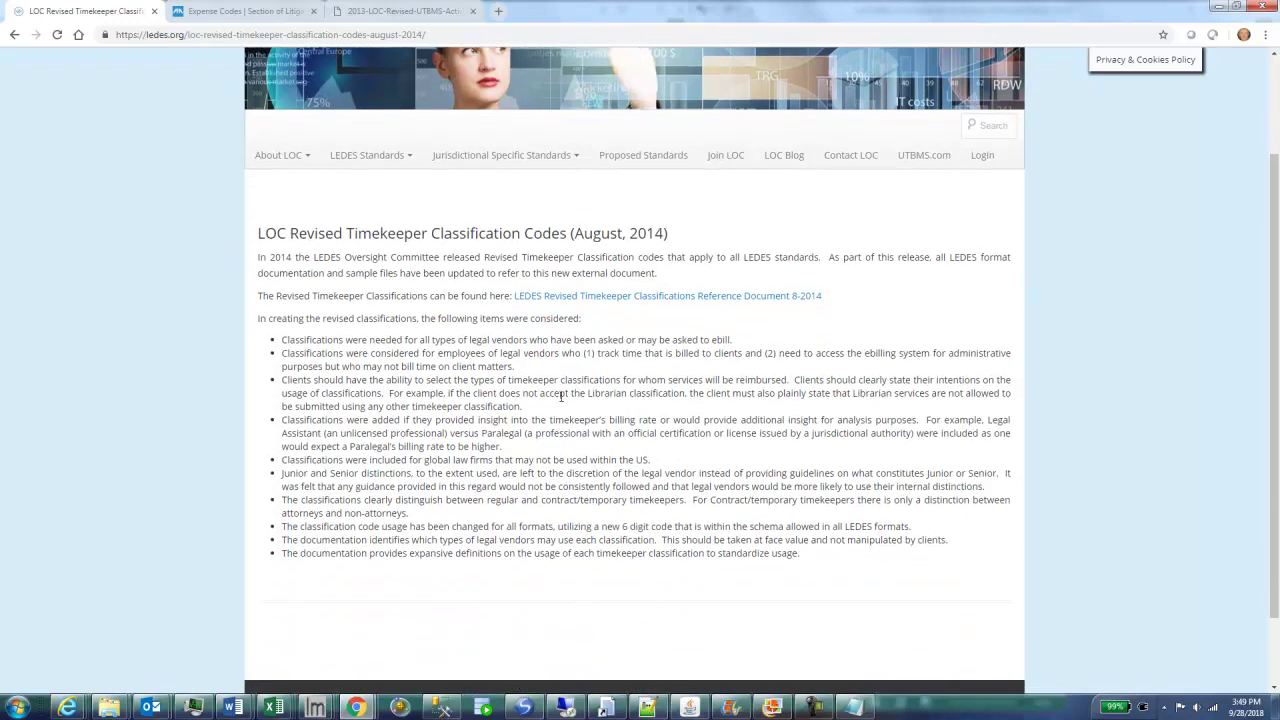
pyautogui.click(608, 297)
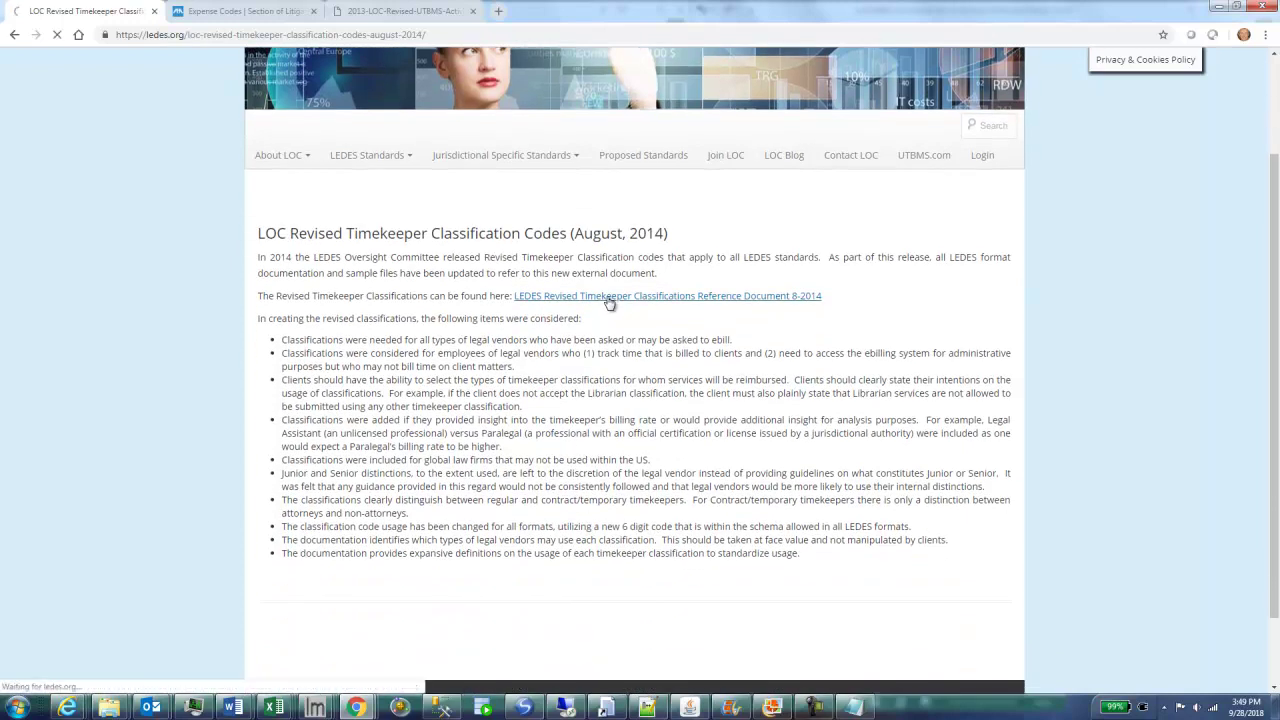
pyautogui.click(60, 678)
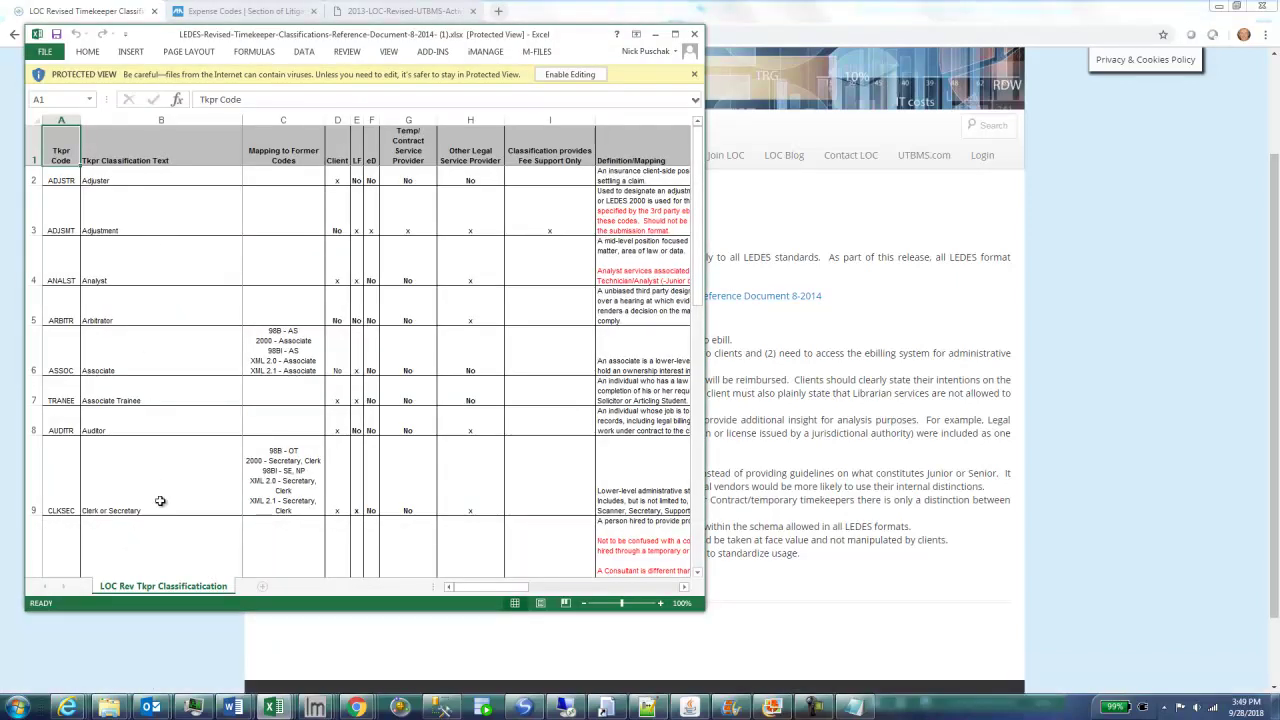
# - Look through the timekeeper classification list and examine the Associate, Partner and Paralegal entries
pyautogui.scroll(-1, 150, 475)
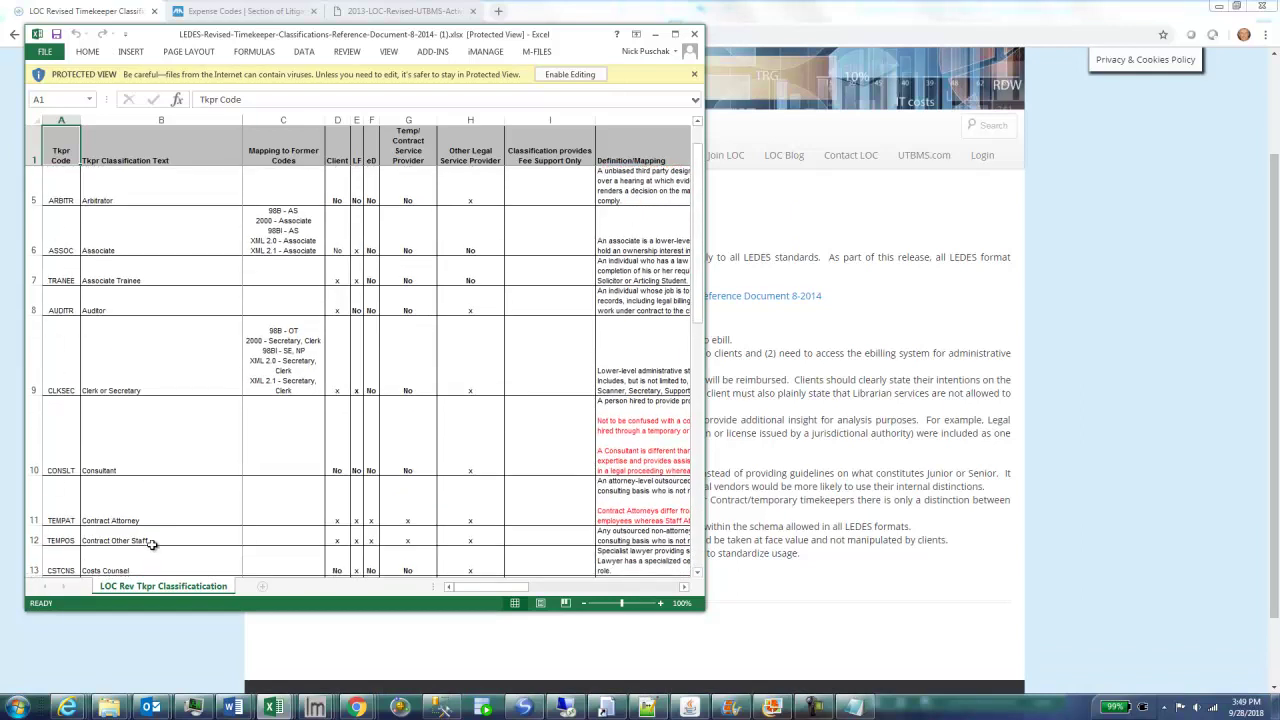
pyautogui.scroll(-2, 171, 531)
pyautogui.scroll(3, 171, 531)
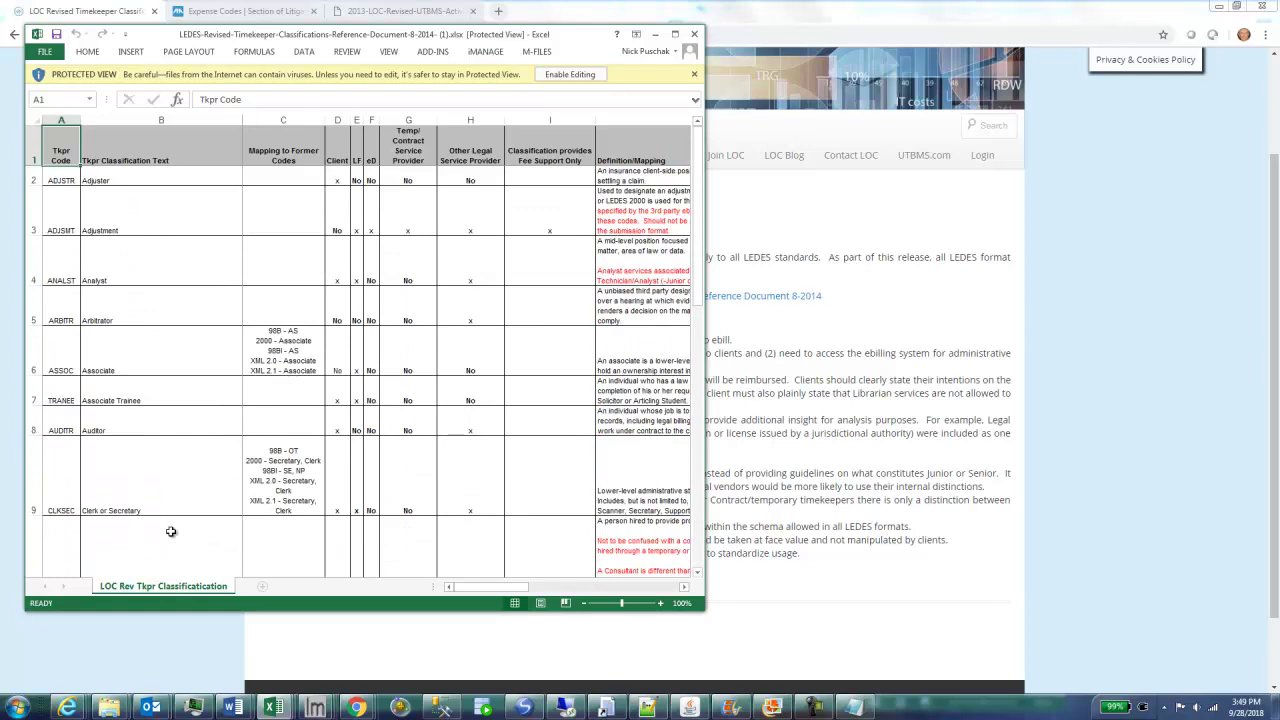
pyautogui.click(147, 360)
pyautogui.scroll(-4, 164, 442)
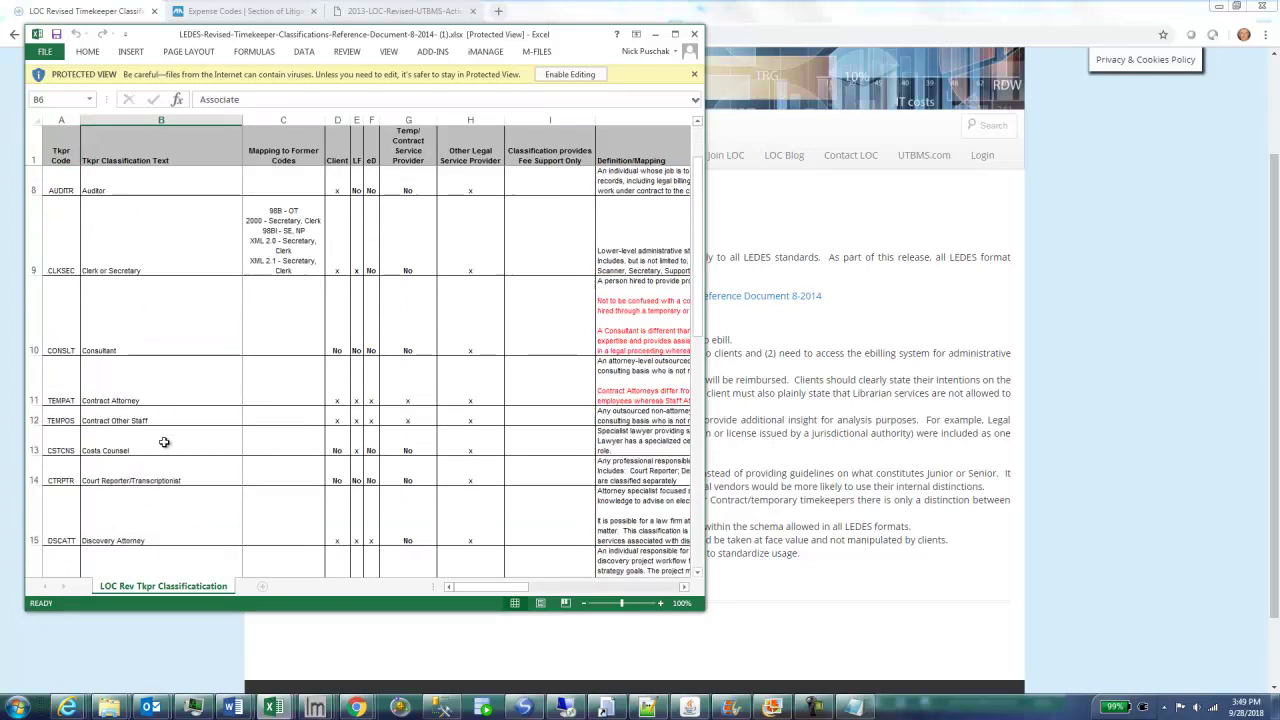
pyautogui.scroll(-10, 164, 442)
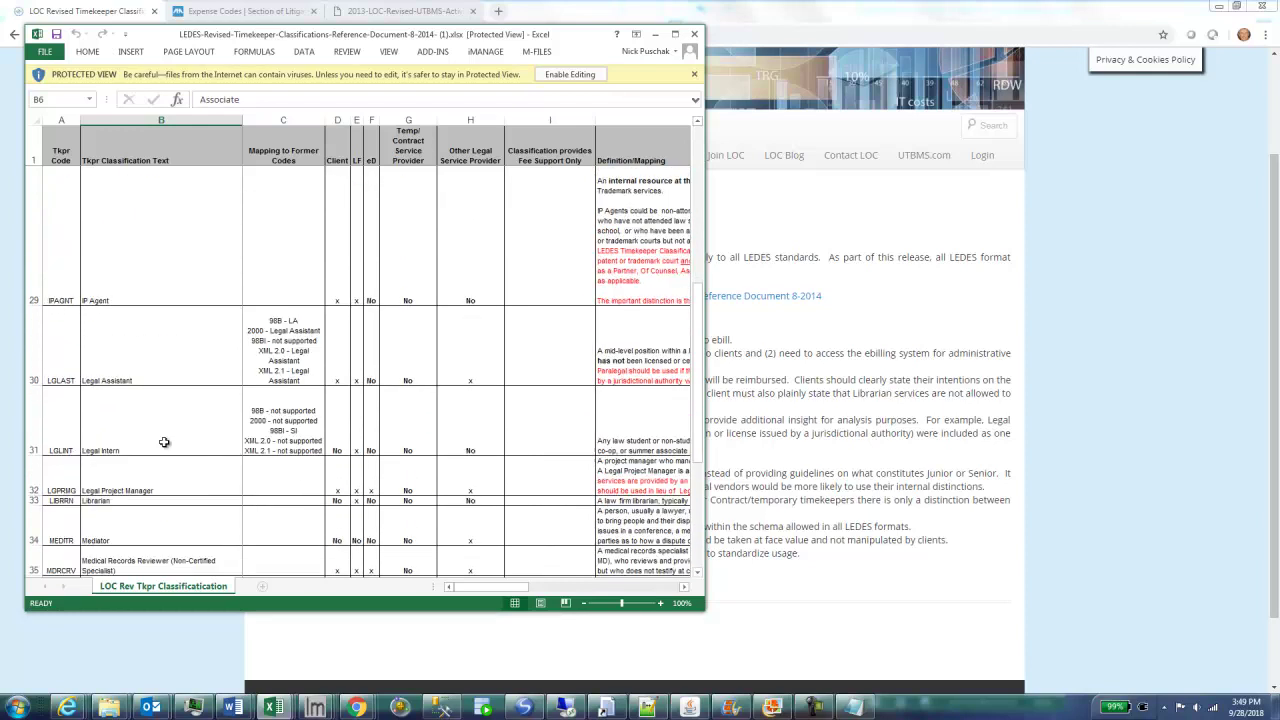
pyautogui.scroll(2, 155, 356)
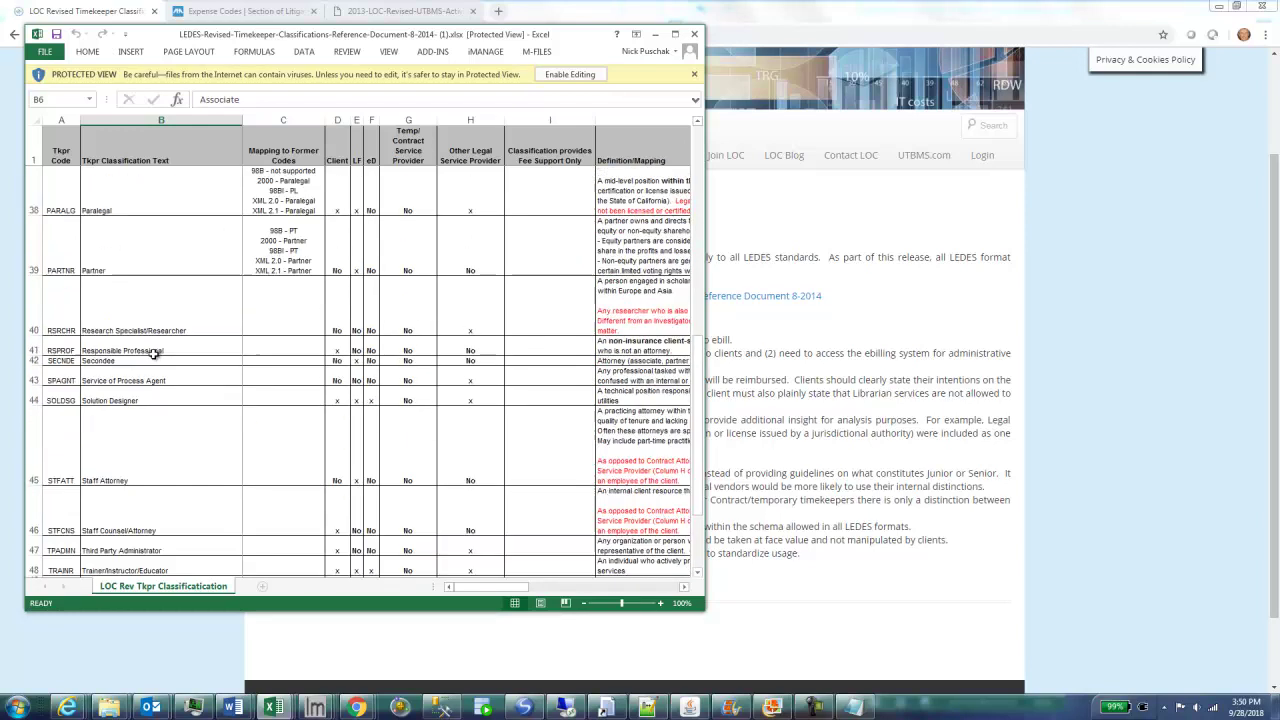
pyautogui.click(143, 249)
pyautogui.click(137, 199)
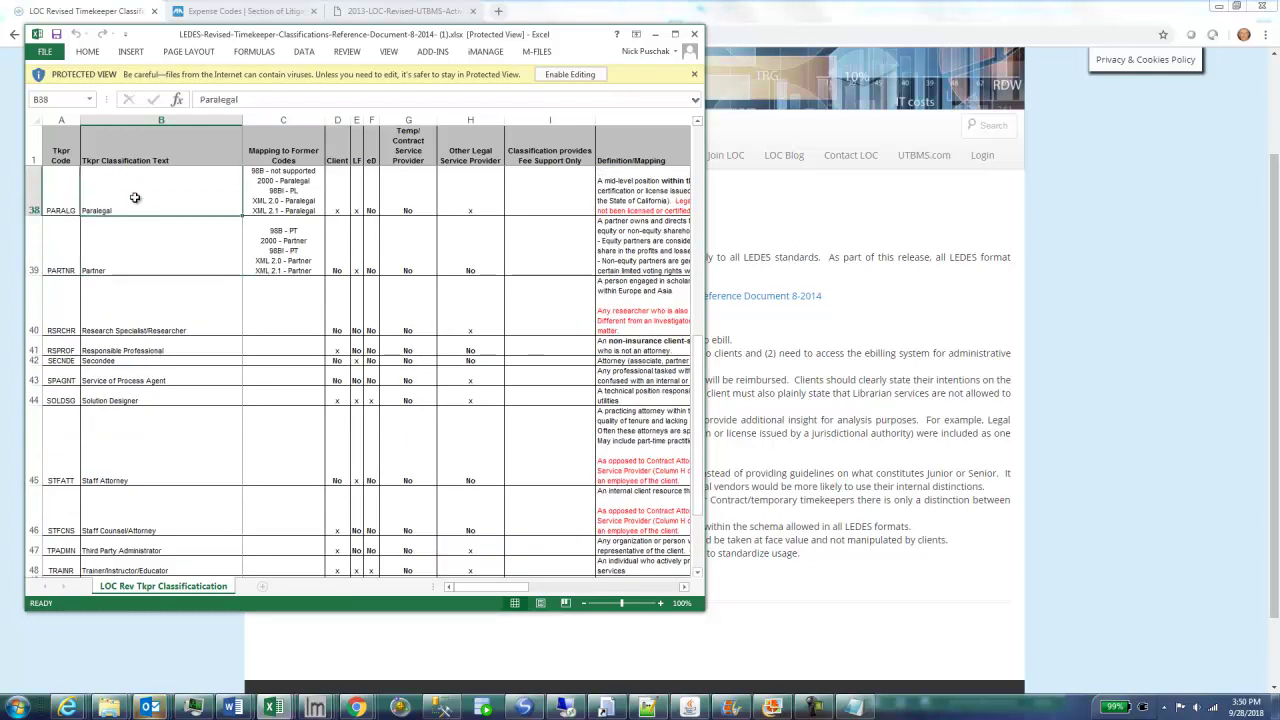
# - Return to the sample workbook and check the TIMEKEEPER_CLASSIFICATION codes in rows 3 to 5
pyautogui.click(147, 472)
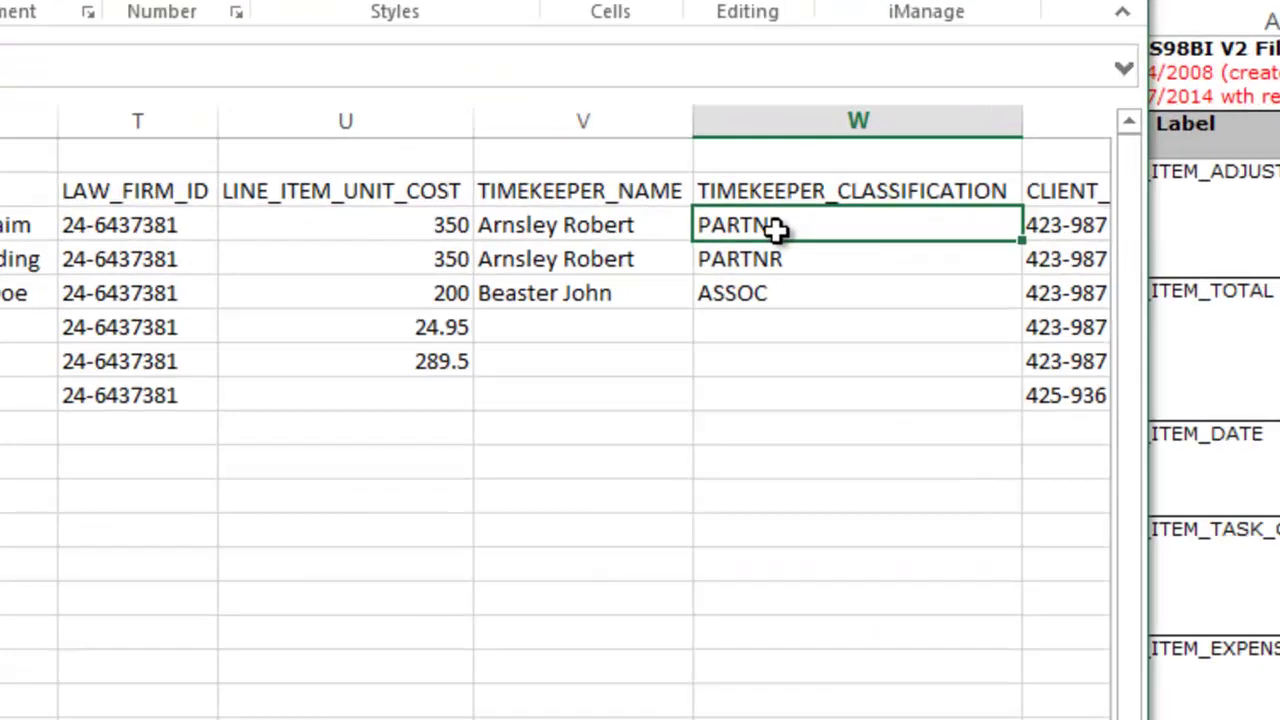
pyautogui.press('Down')
pyautogui.press('Down')
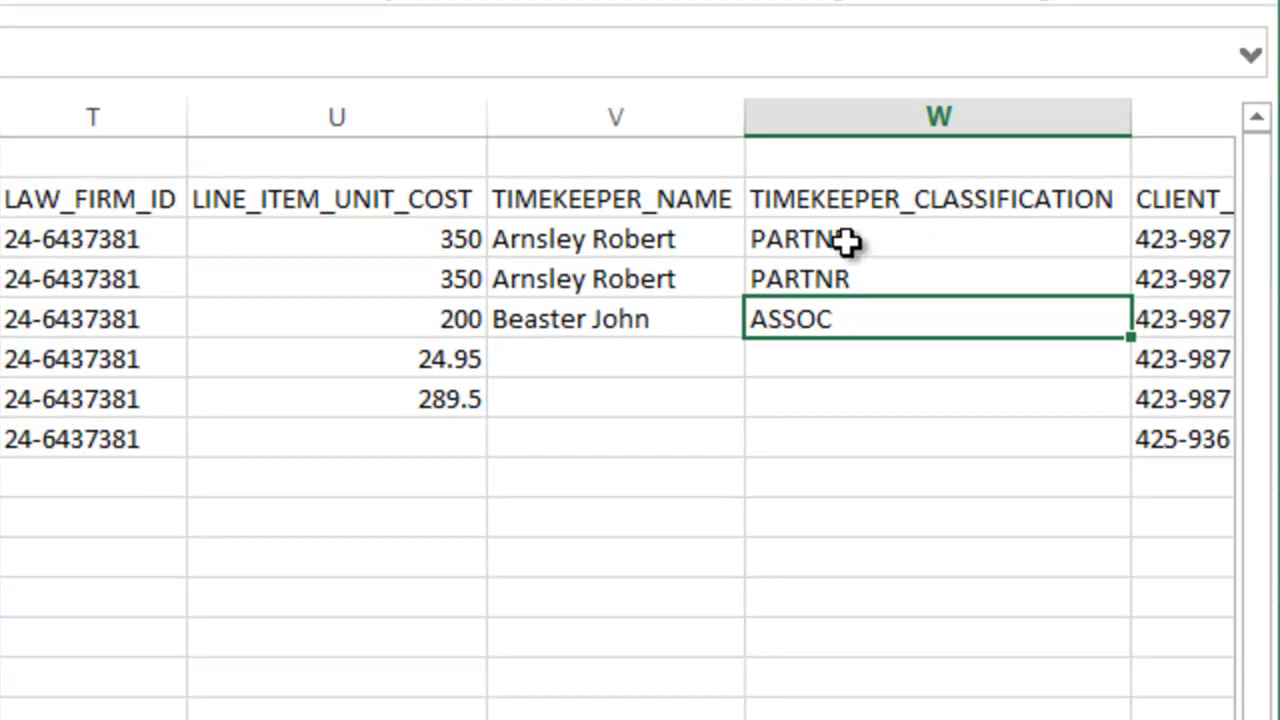
# - Examine the CLIENT_MATTER_ID field in the sample and its values for rows 3 to 7
pyautogui.press('Right')
pyautogui.press('Right')
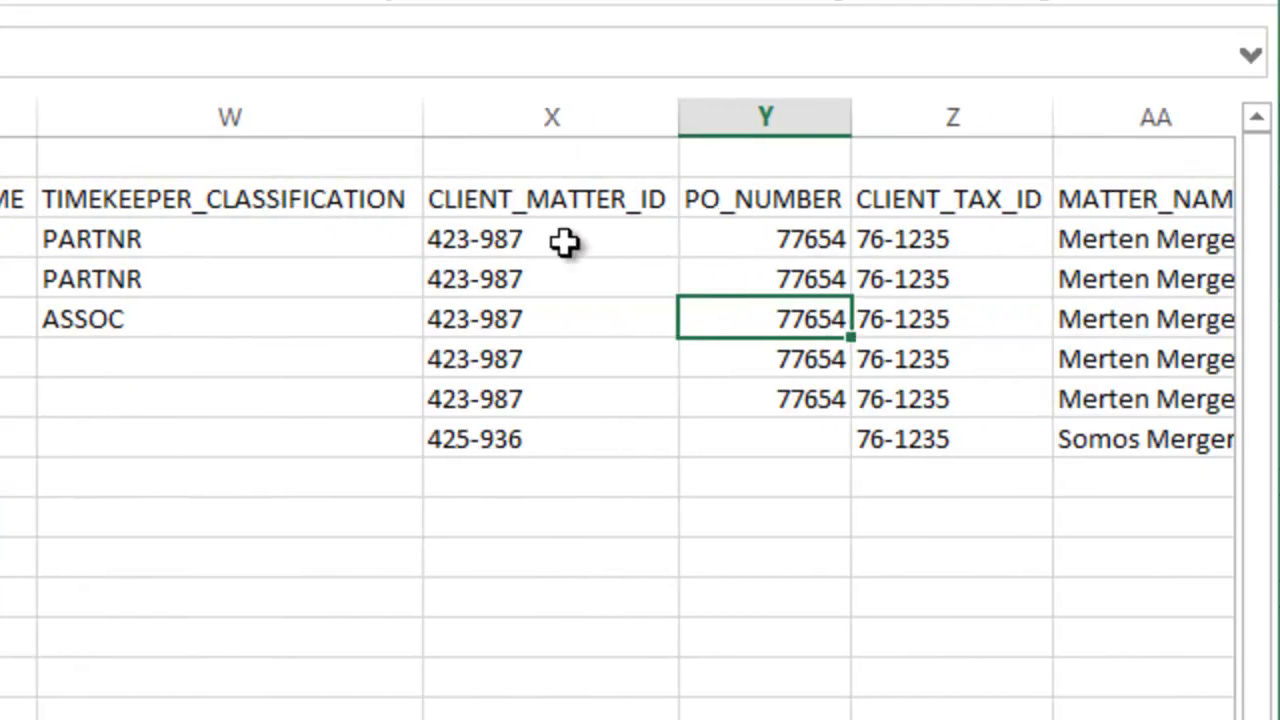
pyautogui.click(543, 201)
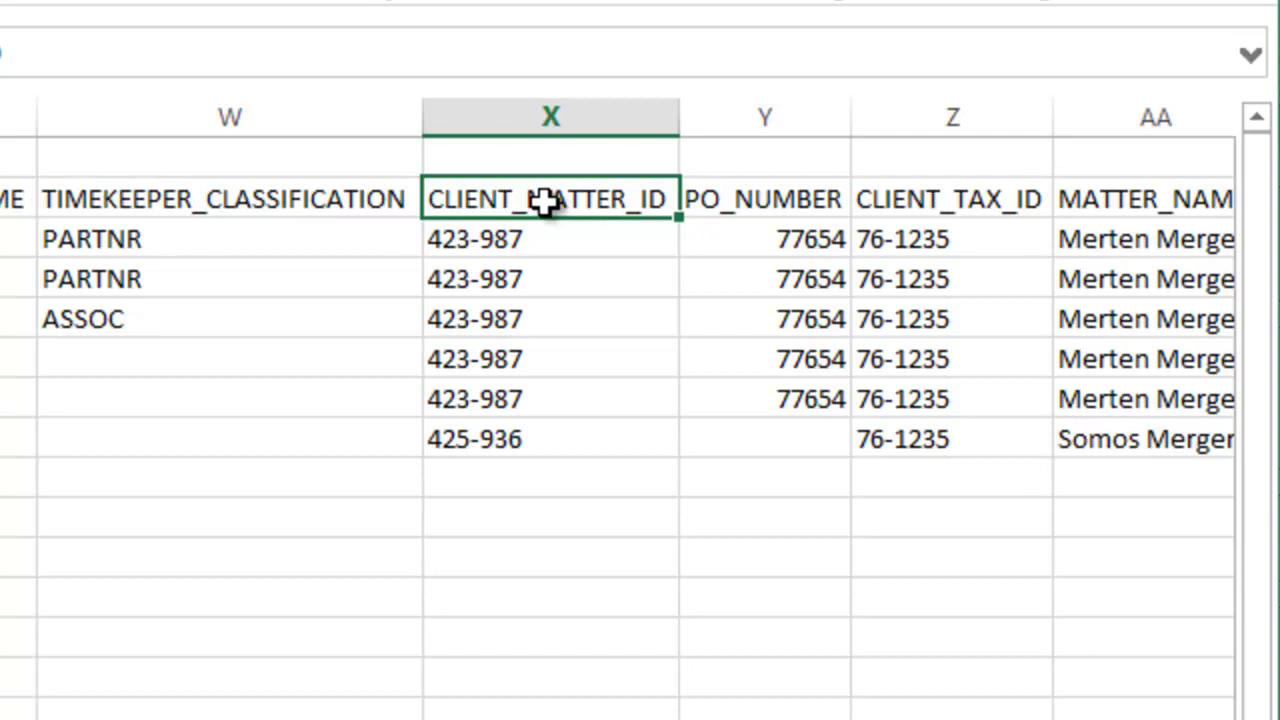
pyautogui.moveTo(540, 244); pyautogui.dragTo(551, 362)
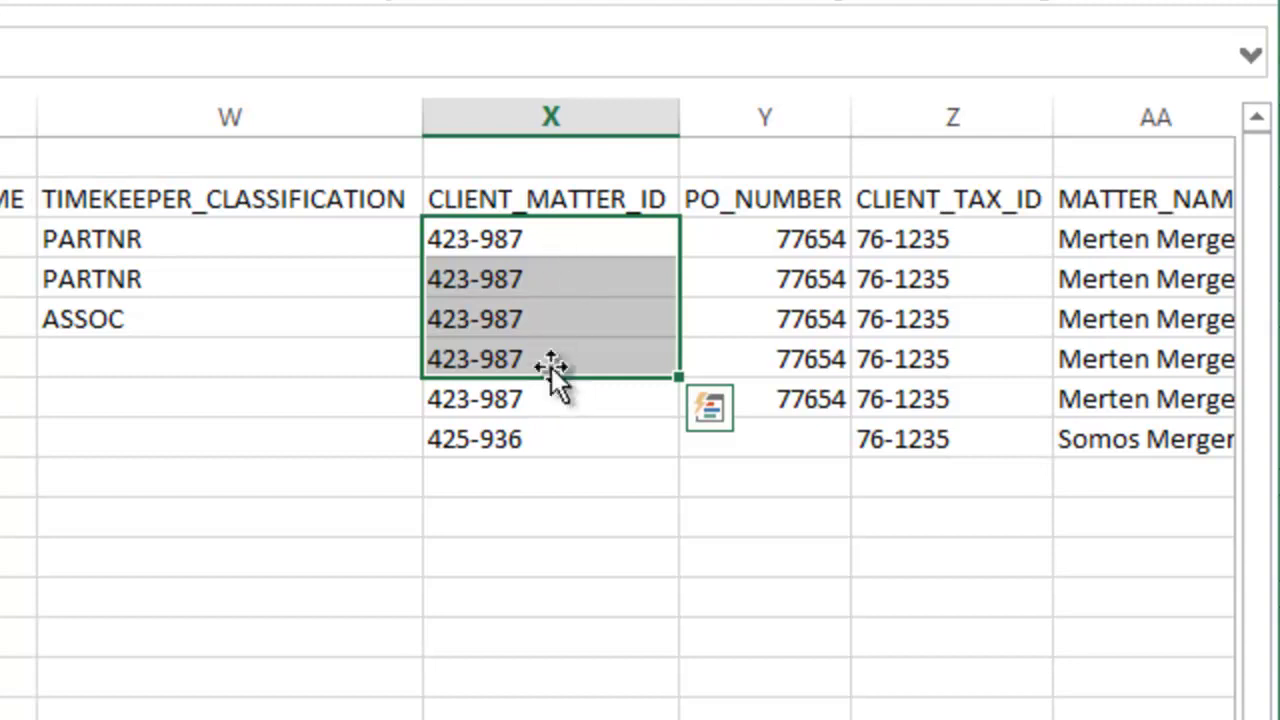
pyautogui.moveTo(551, 405); pyautogui.dragTo(566, 240)
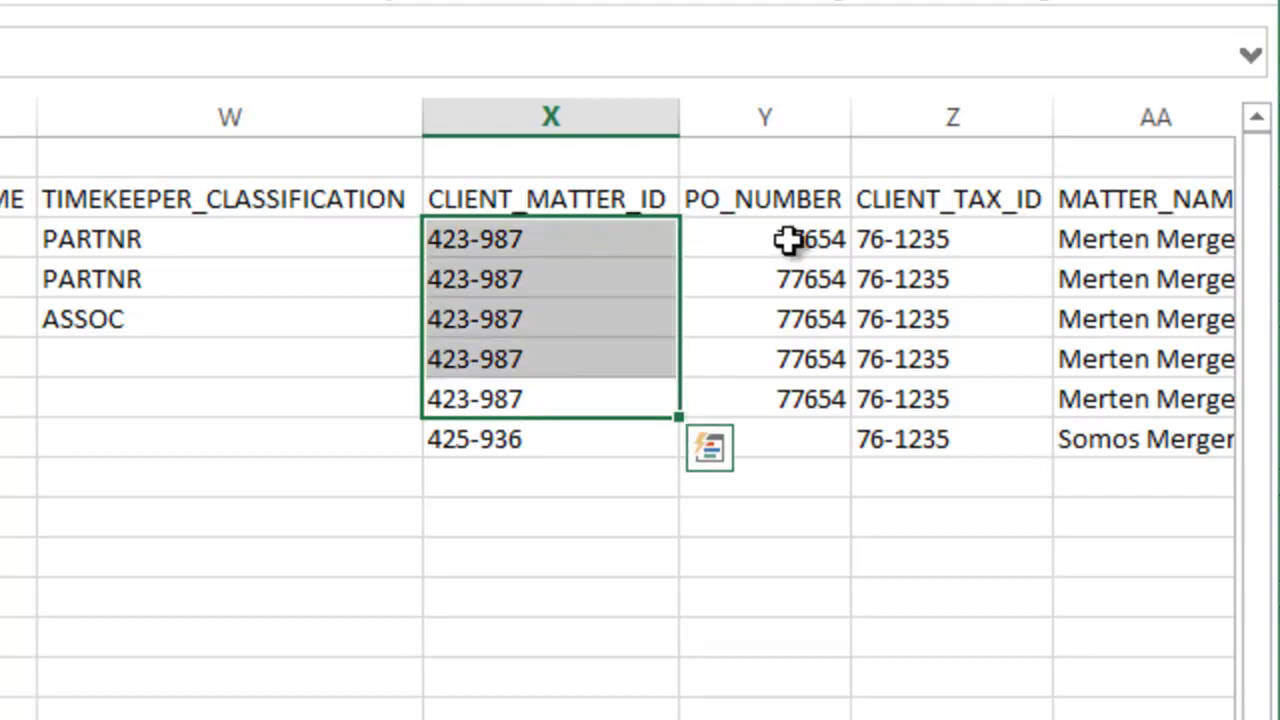
# - Examine the sample's PO_NUMBER column and find the PO_NUMBER entry in the format specification
pyautogui.click(786, 125)
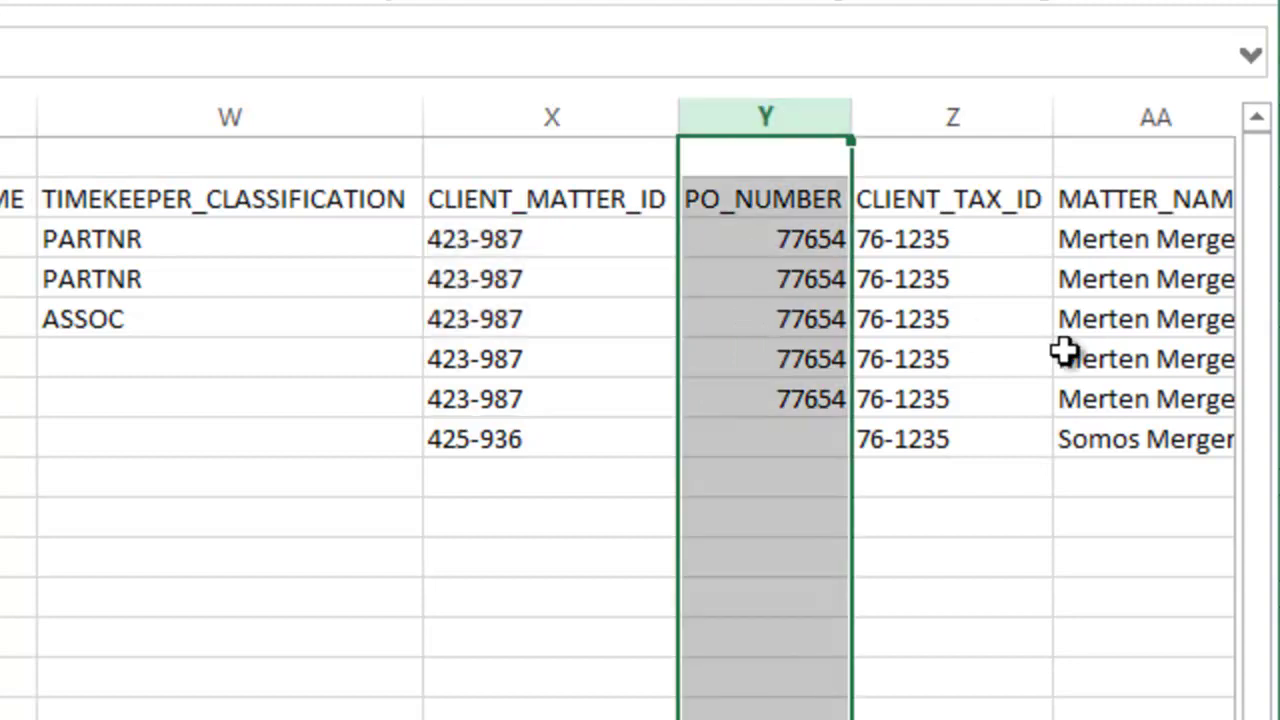
pyautogui.click(803, 249)
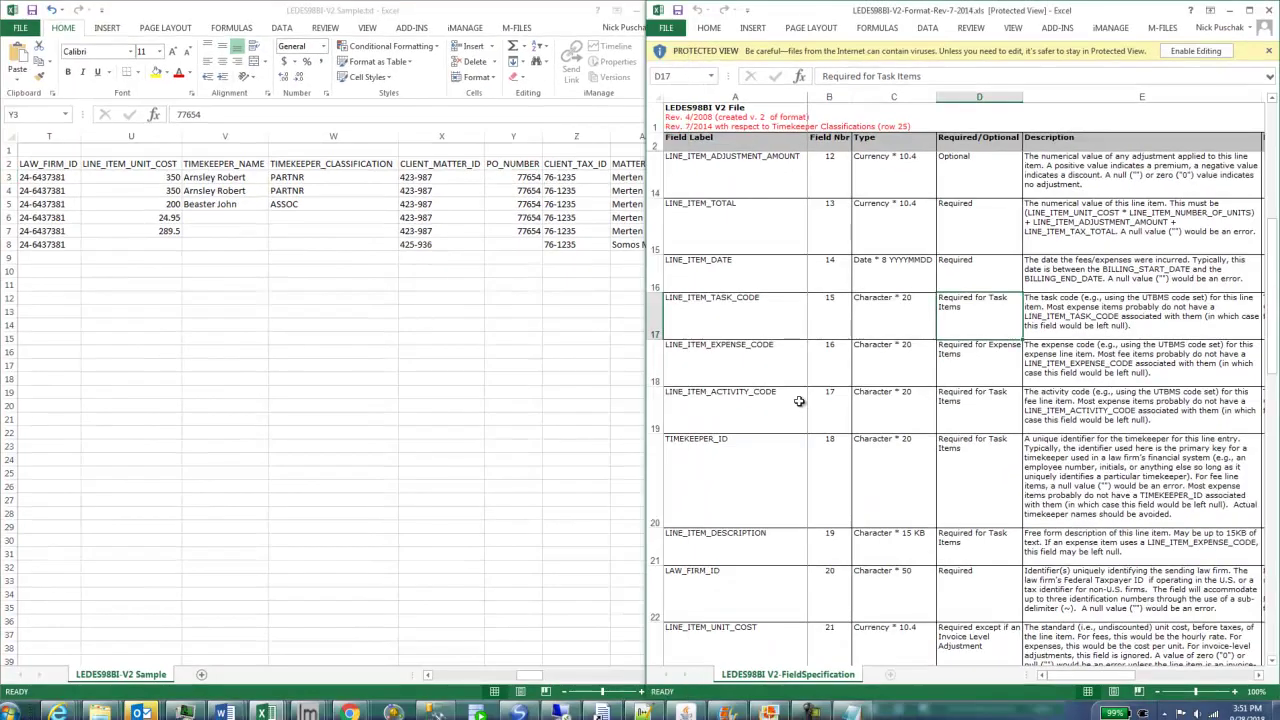
pyautogui.scroll(-7, 799, 401)
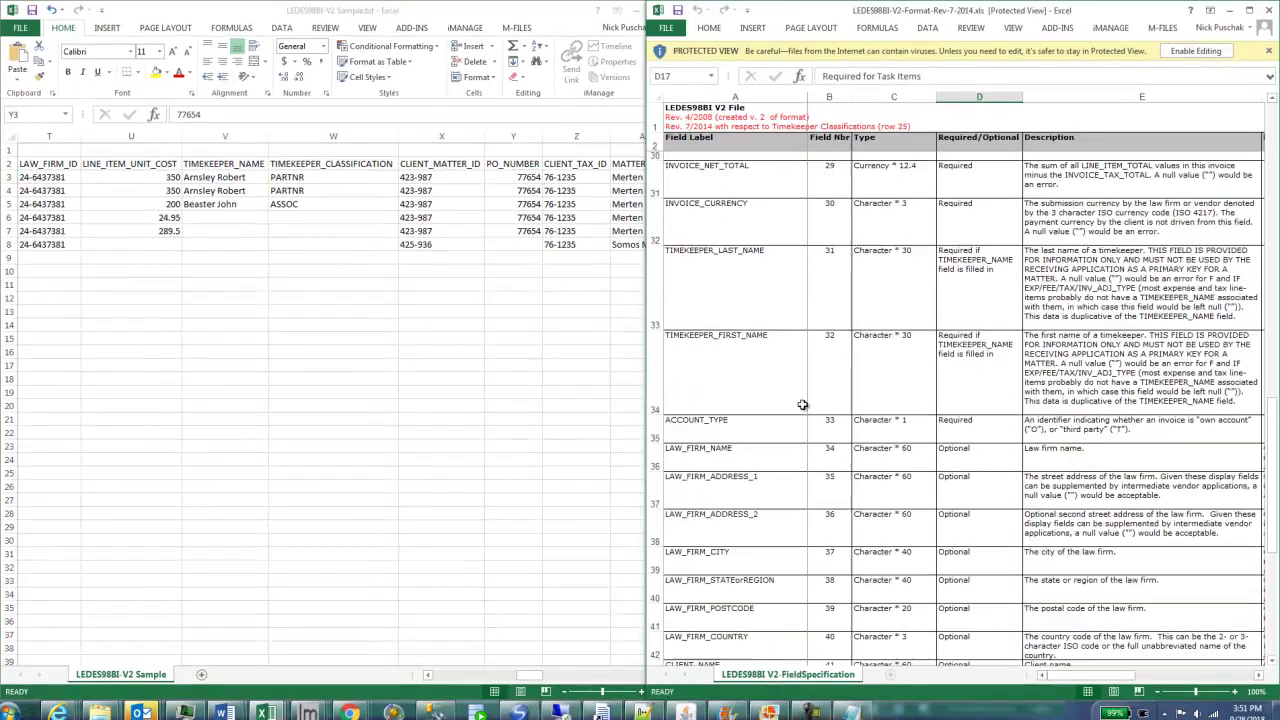
pyautogui.scroll(5, 804, 407)
pyautogui.scroll(-3, 748, 608)
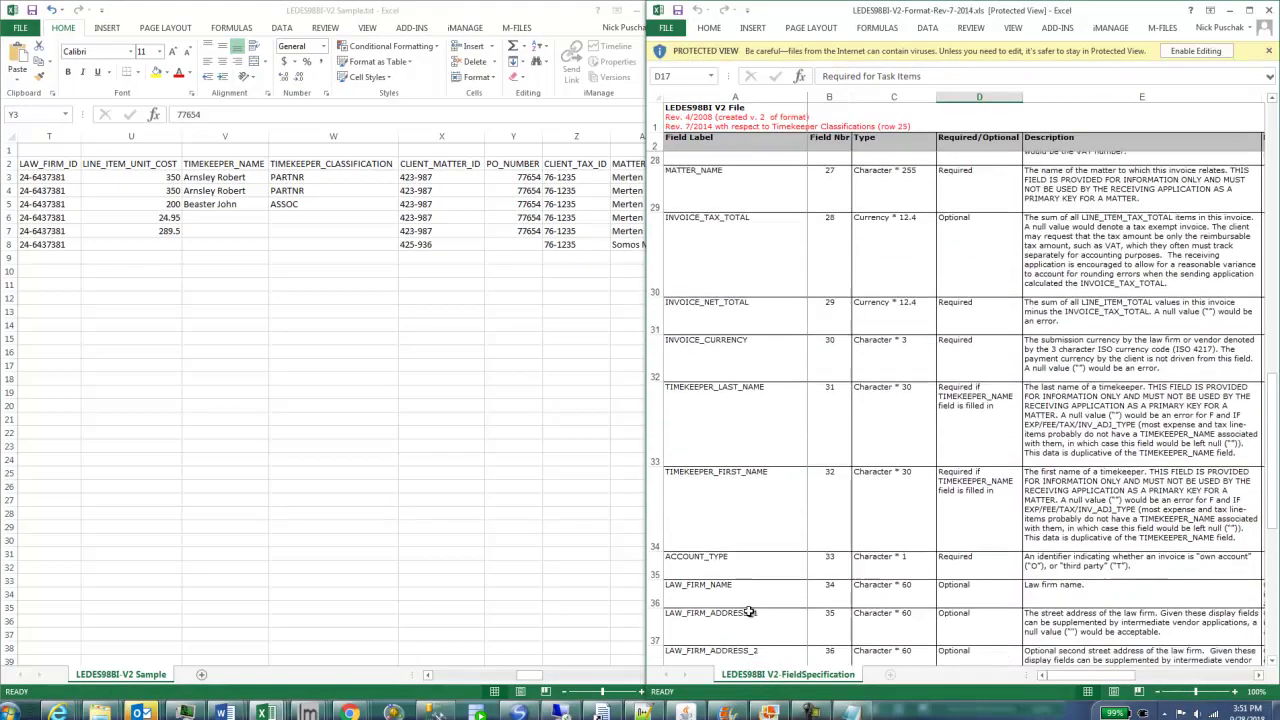
pyautogui.scroll(1, 748, 367)
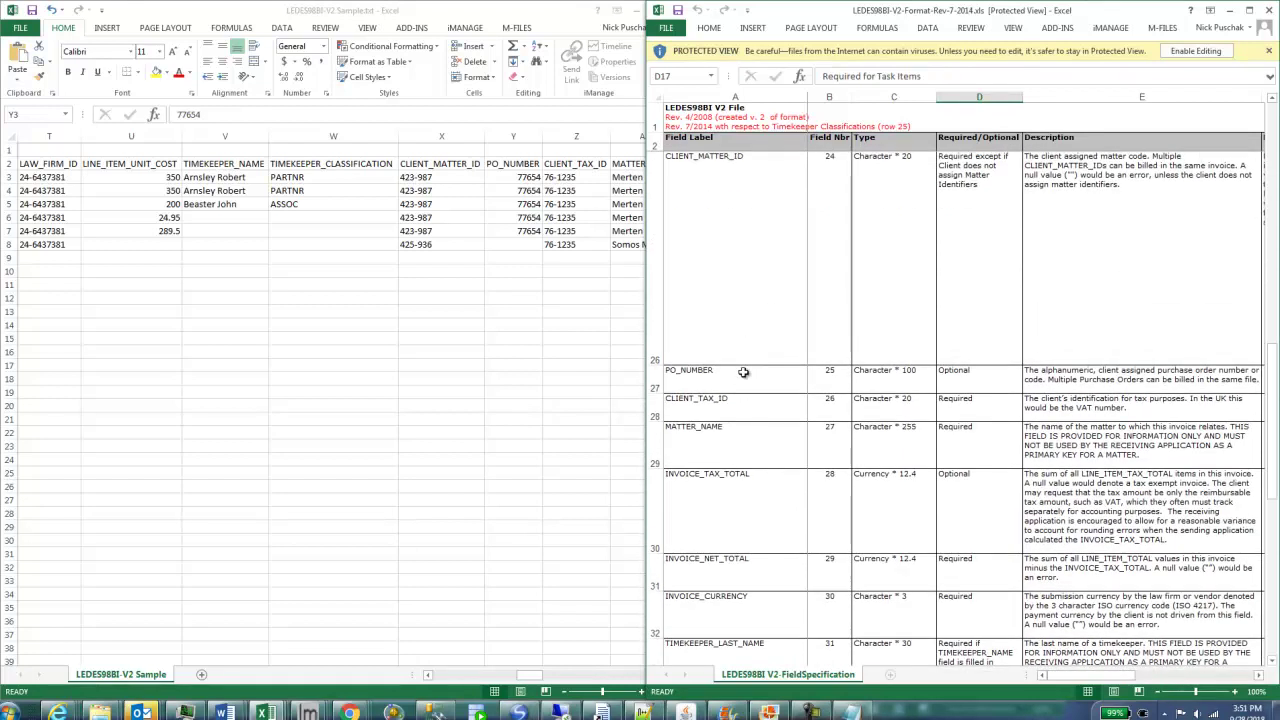
# - Examine CLIENT_TAX_ID and MATTER_NAME in row 3 of the sample alongside their entries in the format specification
pyautogui.click(521, 177)
pyautogui.press('Right')
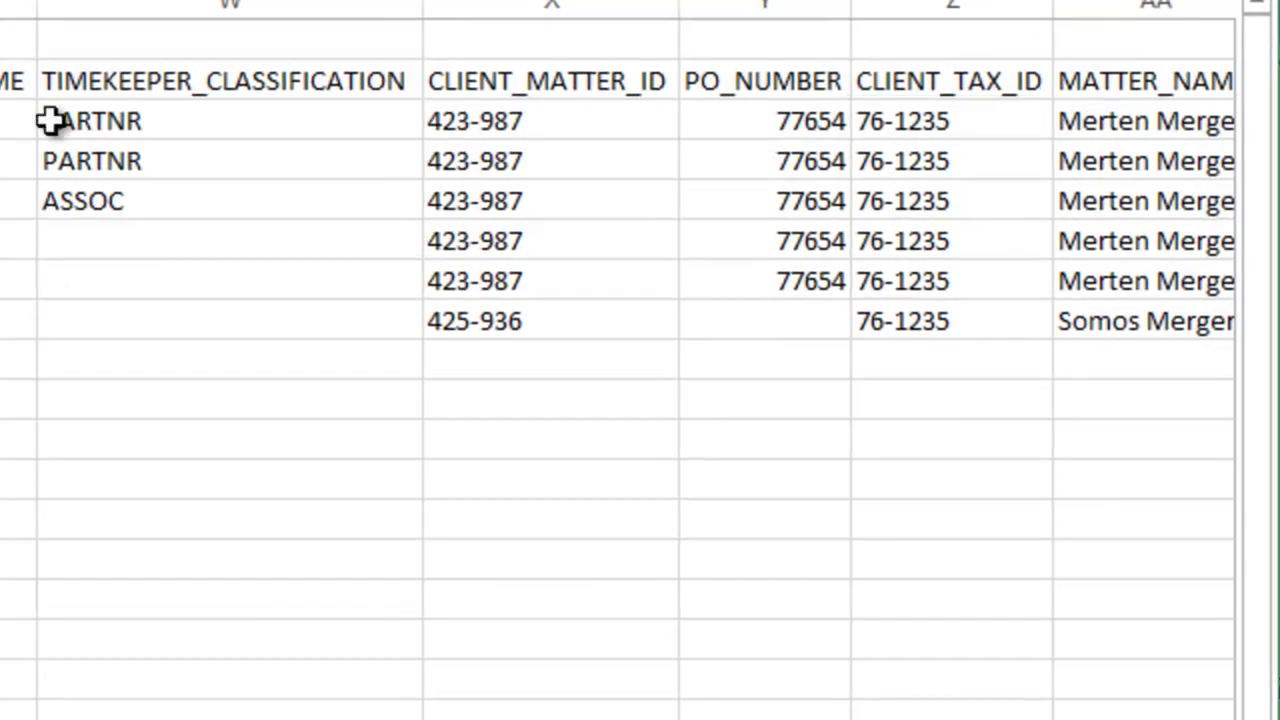
pyautogui.click(922, 124)
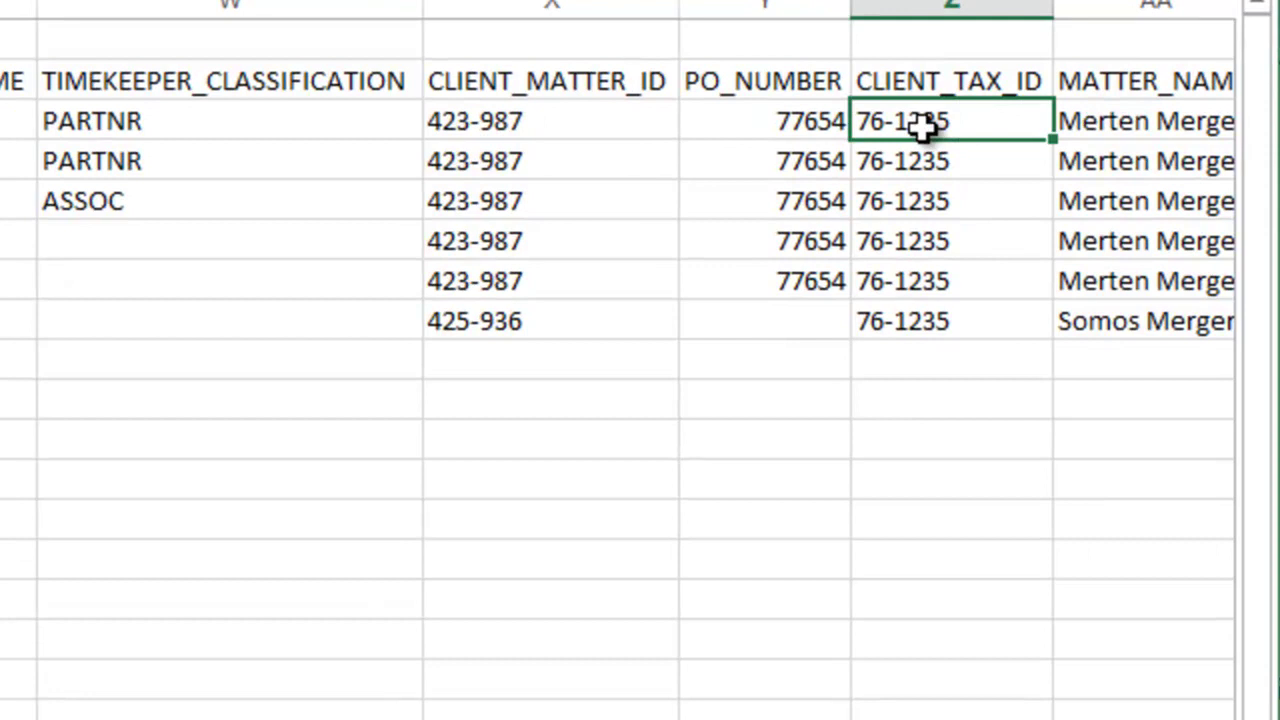
pyautogui.press('Right')
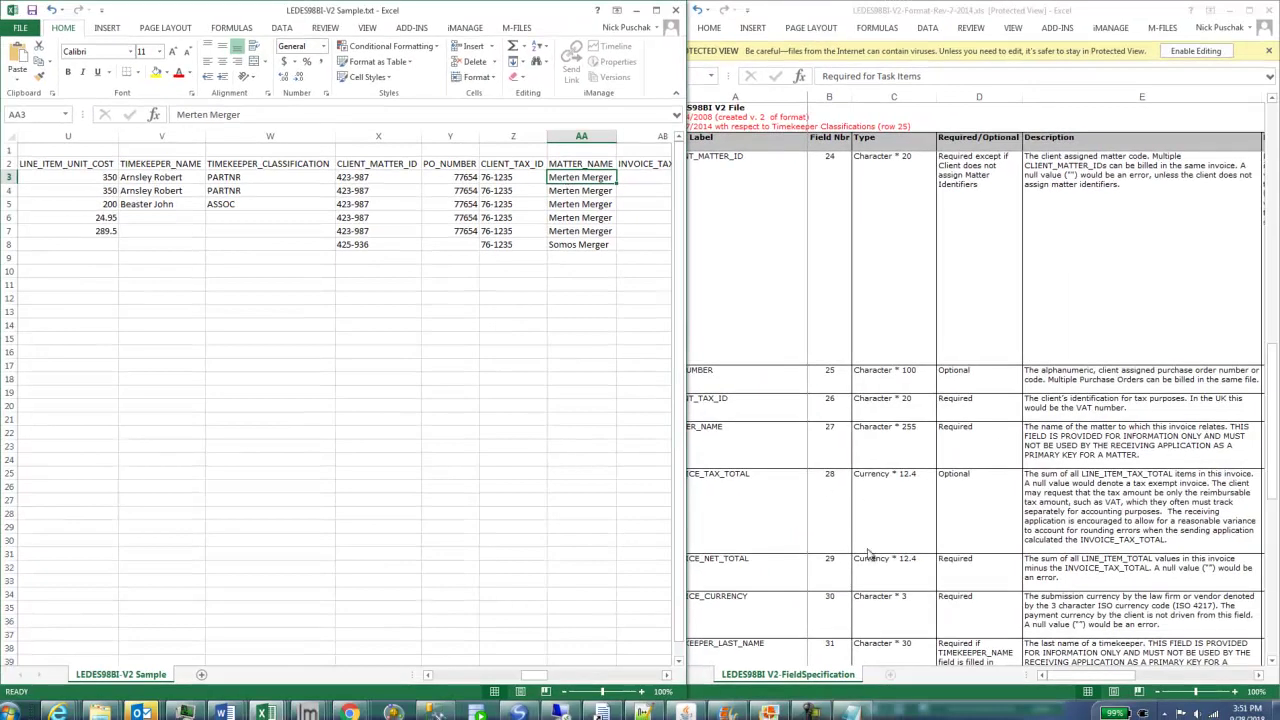
pyautogui.click(785, 477)
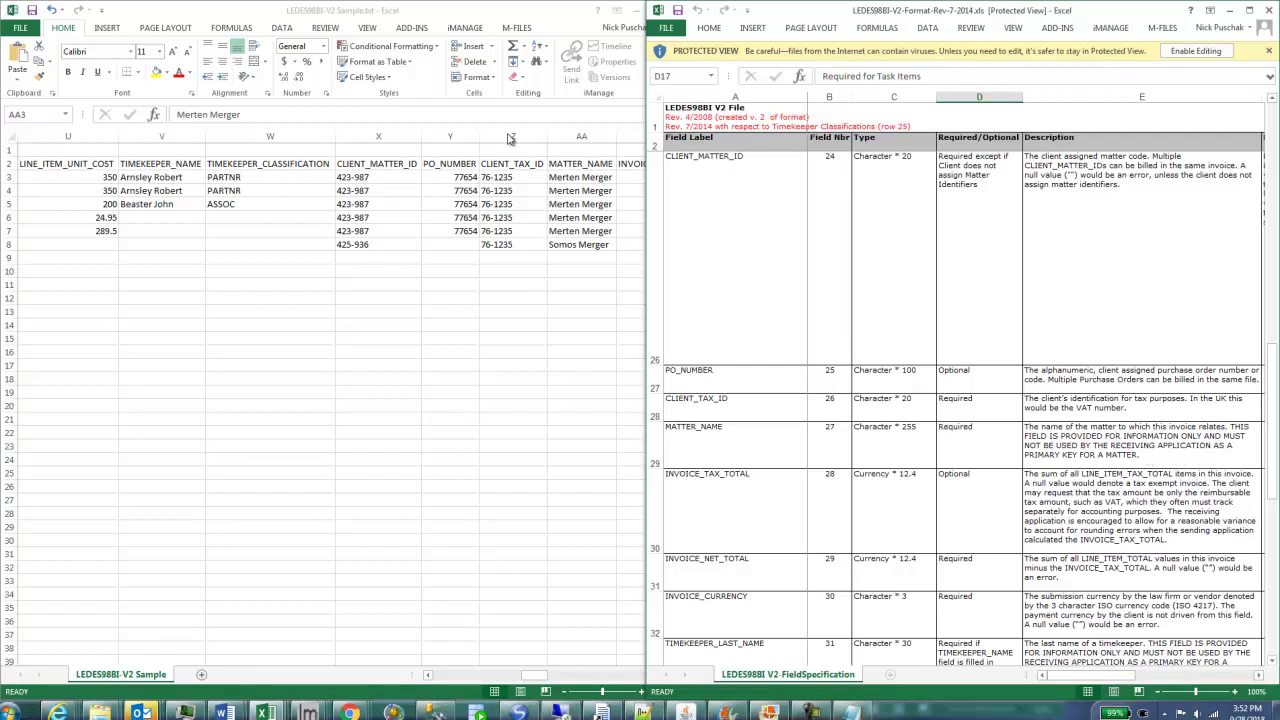
# - Compare MATTER_NAME in row 3 of the sample with the CLIENT_MATTER_ID values in rows 3 to 7
pyautogui.click(590, 178)
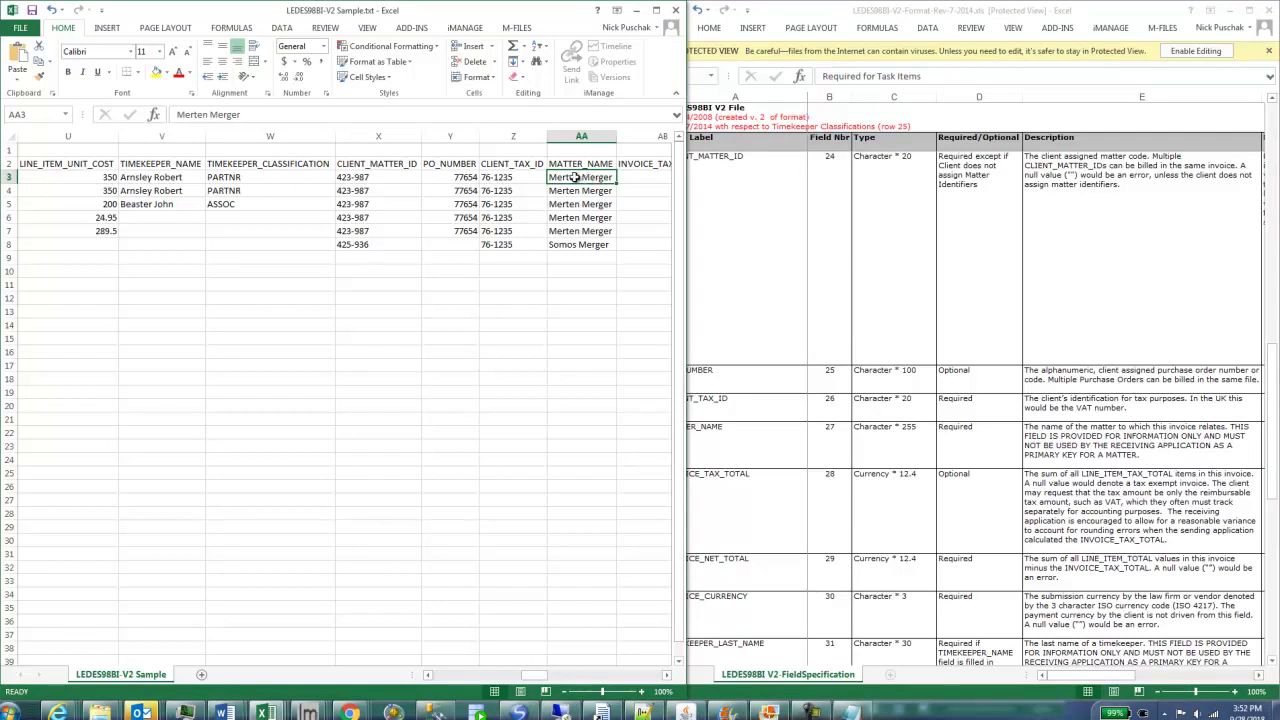
pyautogui.moveTo(369, 176); pyautogui.dragTo(373, 225)
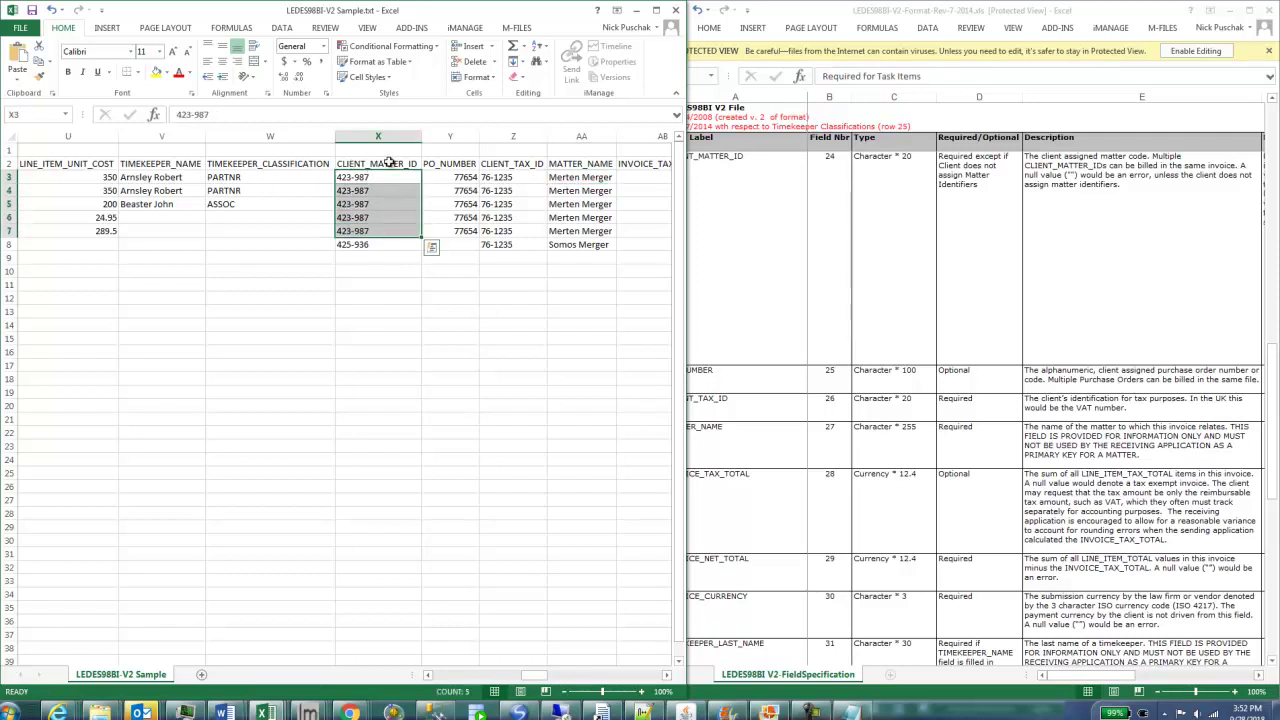
pyautogui.click(585, 176)
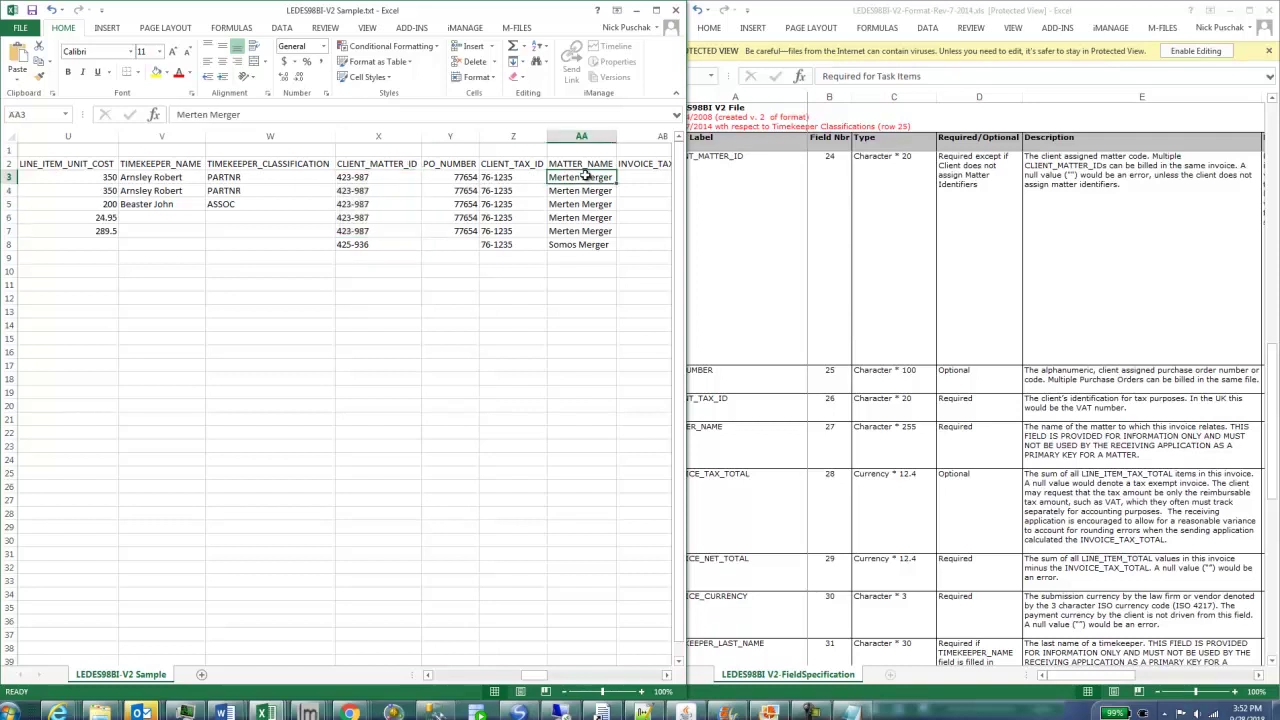
# - Examine INVOICE_TAX_TOTAL and INVOICE_NET_TOTAL in row 3 of the sample
pyautogui.click(645, 177)
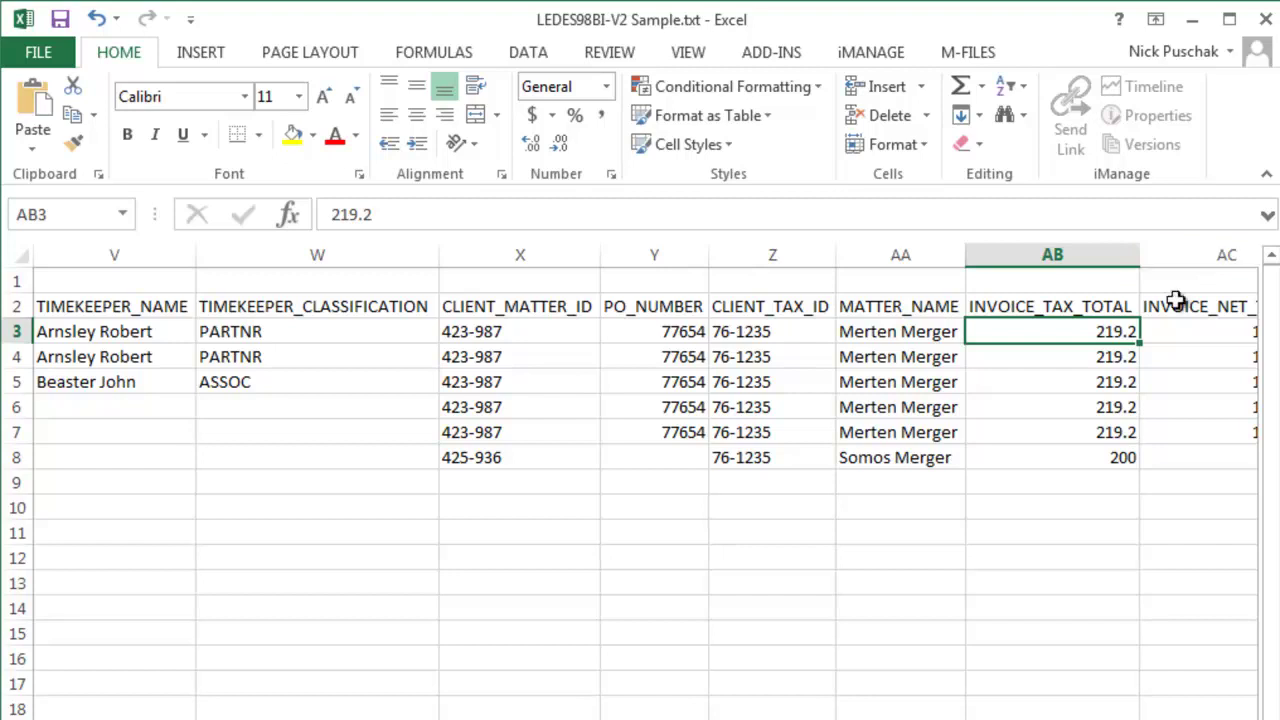
pyautogui.click(1150, 334)
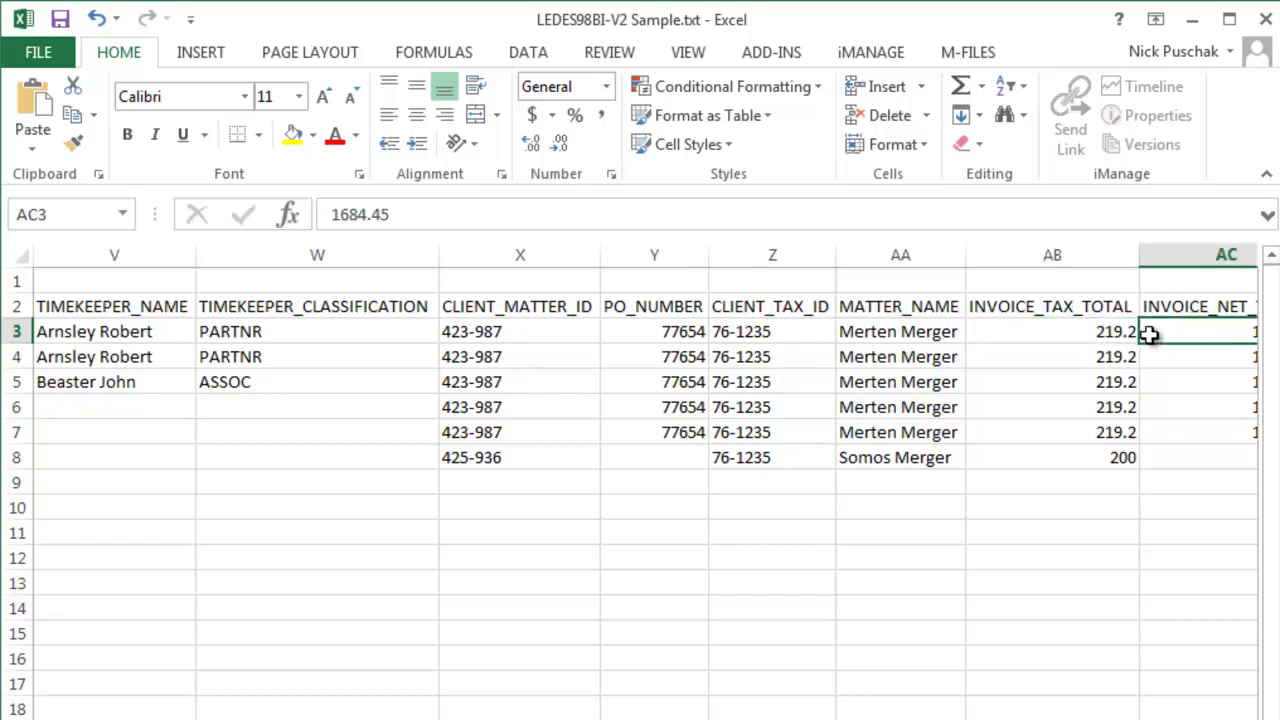
pyautogui.press('Right')
pyautogui.press('Right')
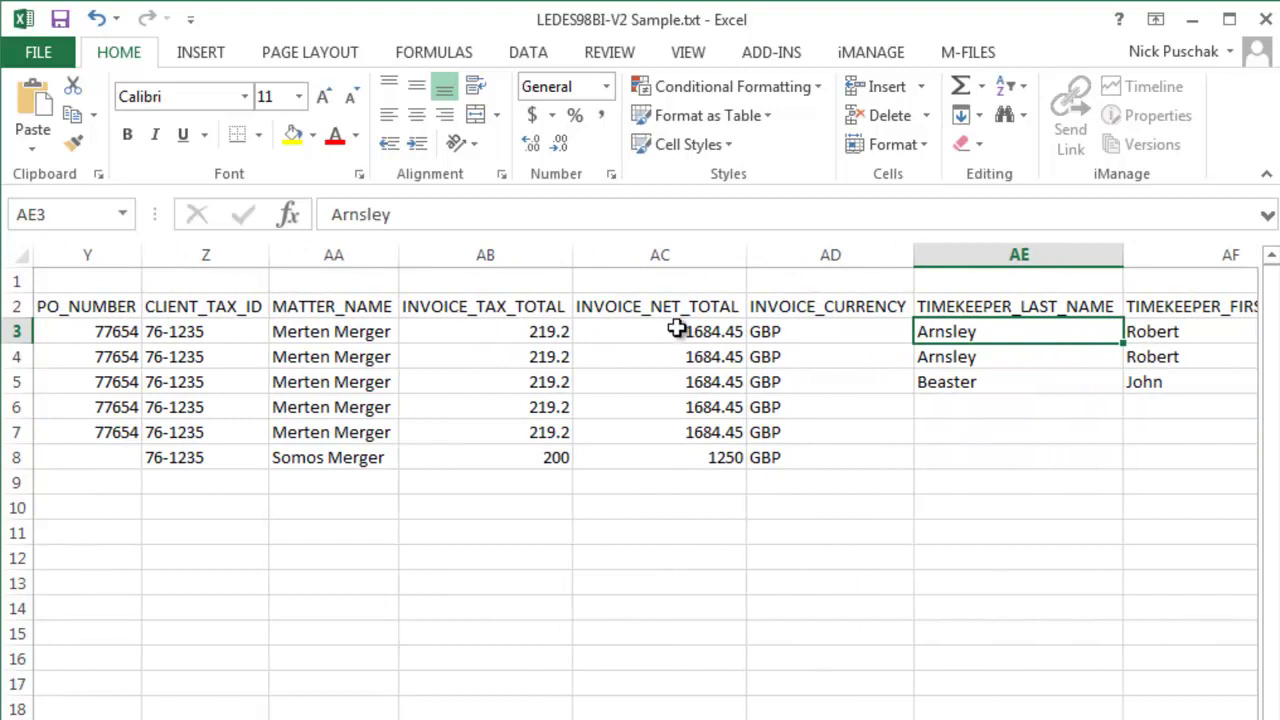
pyautogui.click(678, 328)
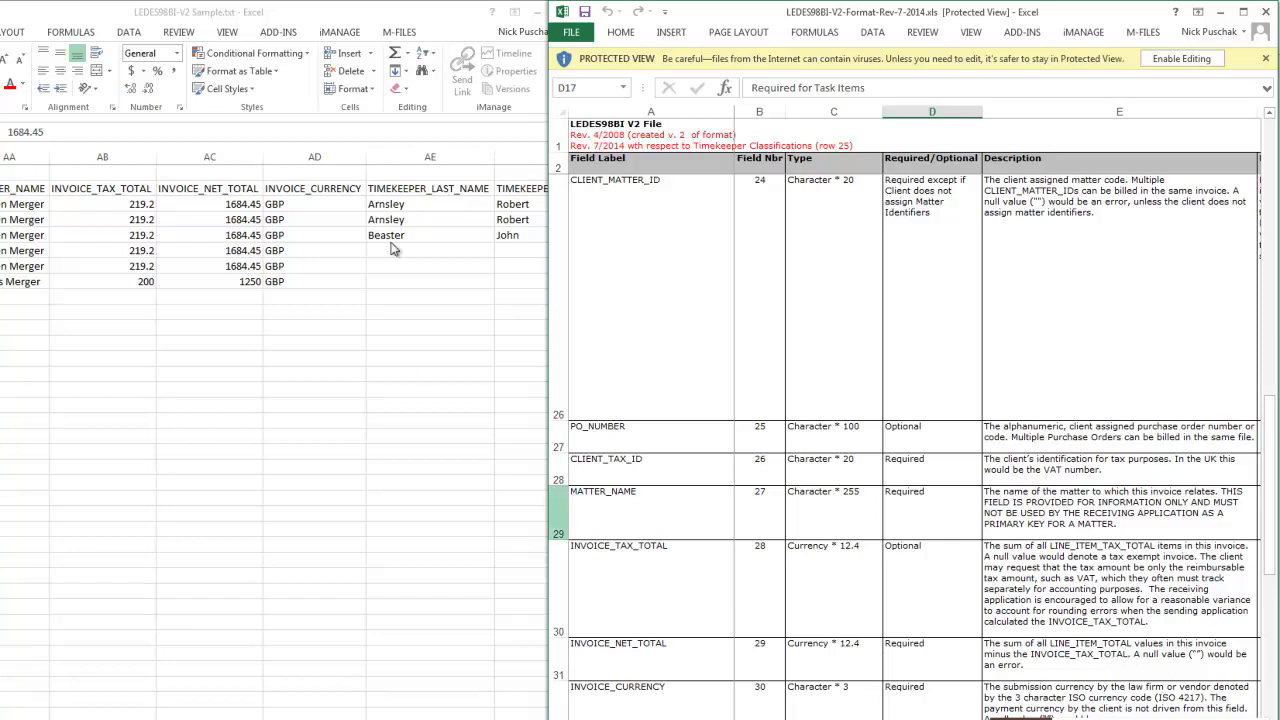
# - Check INVOICE_CURRENCY in row 3 of the sample against its description in the format specification
pyautogui.click(300, 202)
pyautogui.click(300, 202)
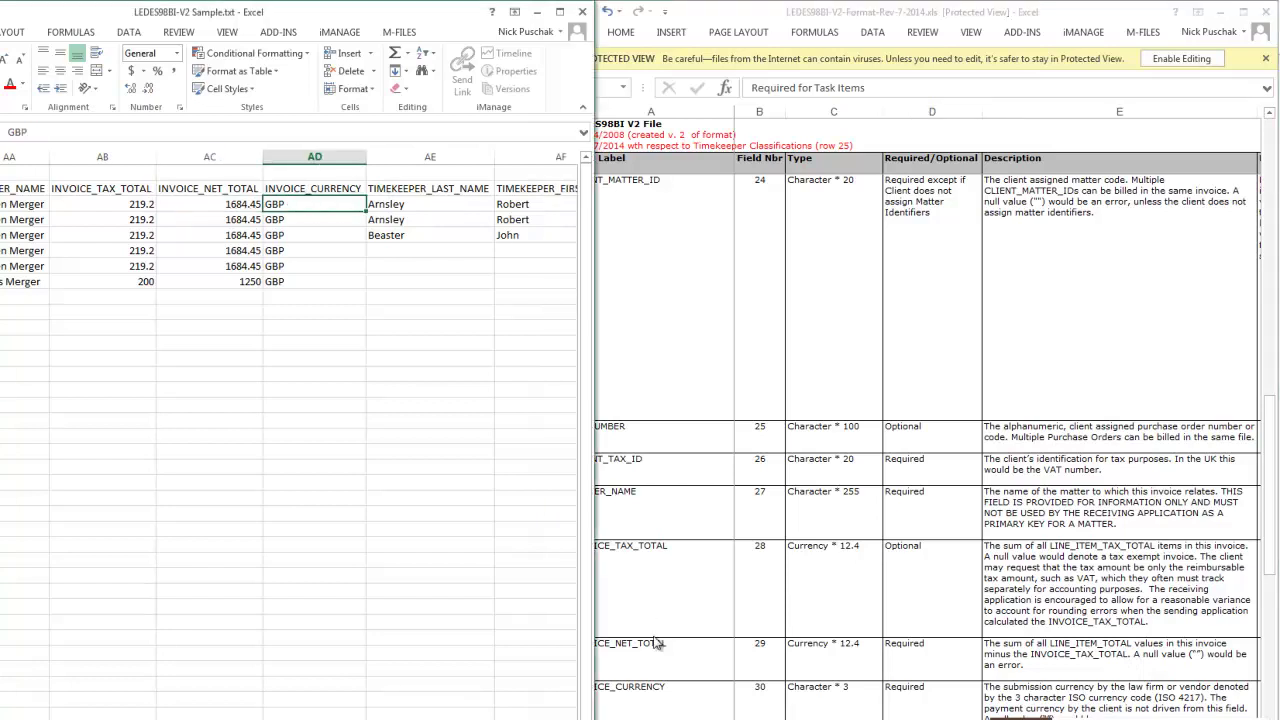
pyautogui.click(1040, 698)
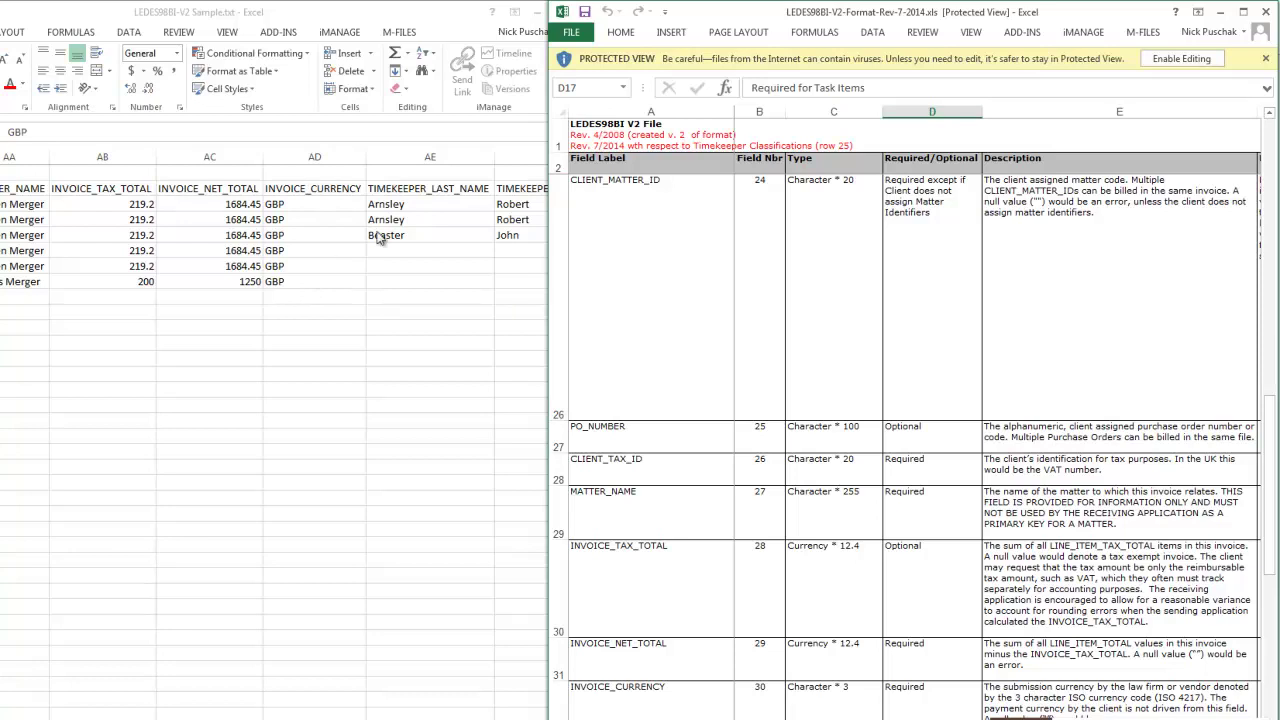
# - Examine the TIMEKEEPER_LAST_NAME and TIMEKEEPER_FIRST_NAME fields in row 3 of the sample
pyautogui.click(412, 203)
pyautogui.press('Right')
pyautogui.press('Right')
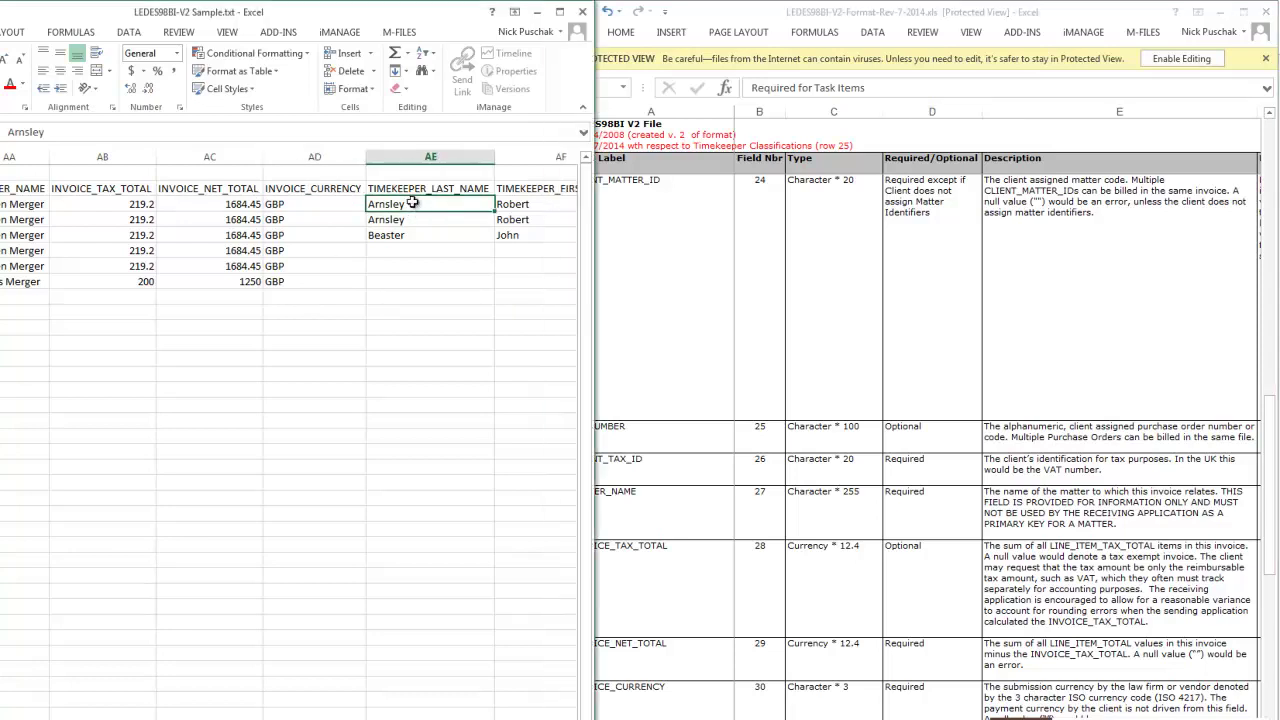
pyautogui.press('Left')
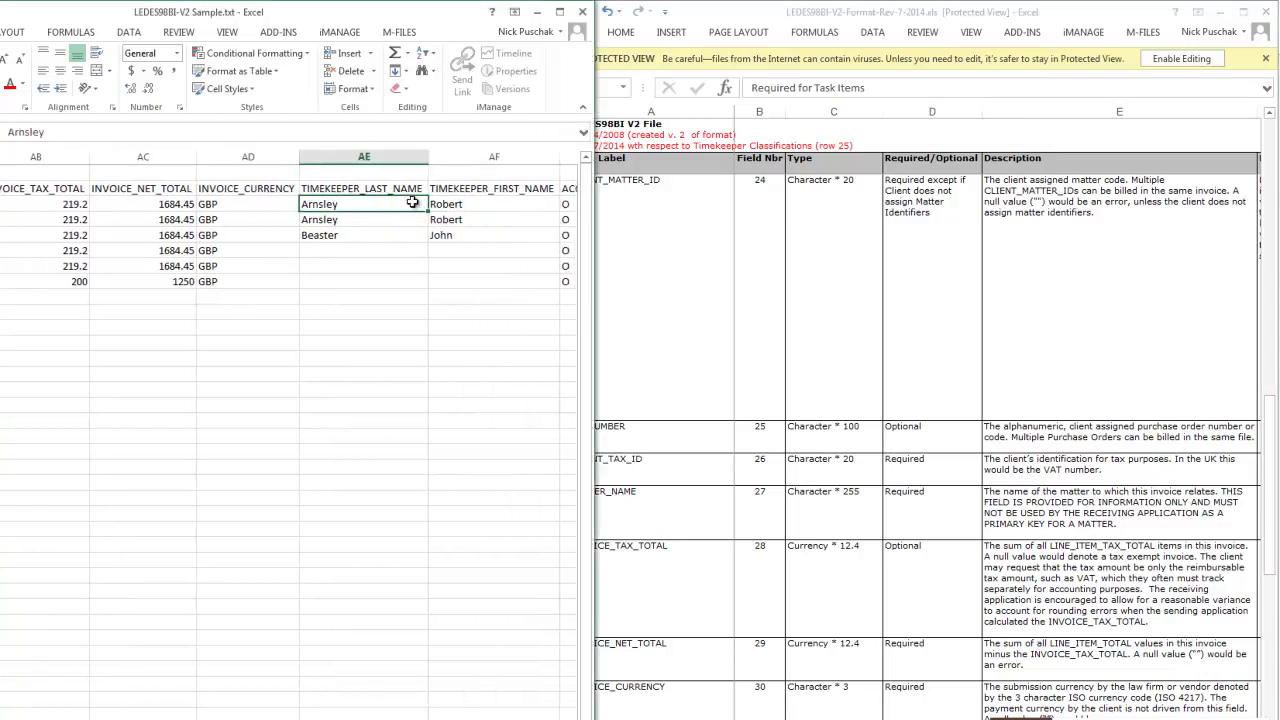
pyautogui.press('Right')
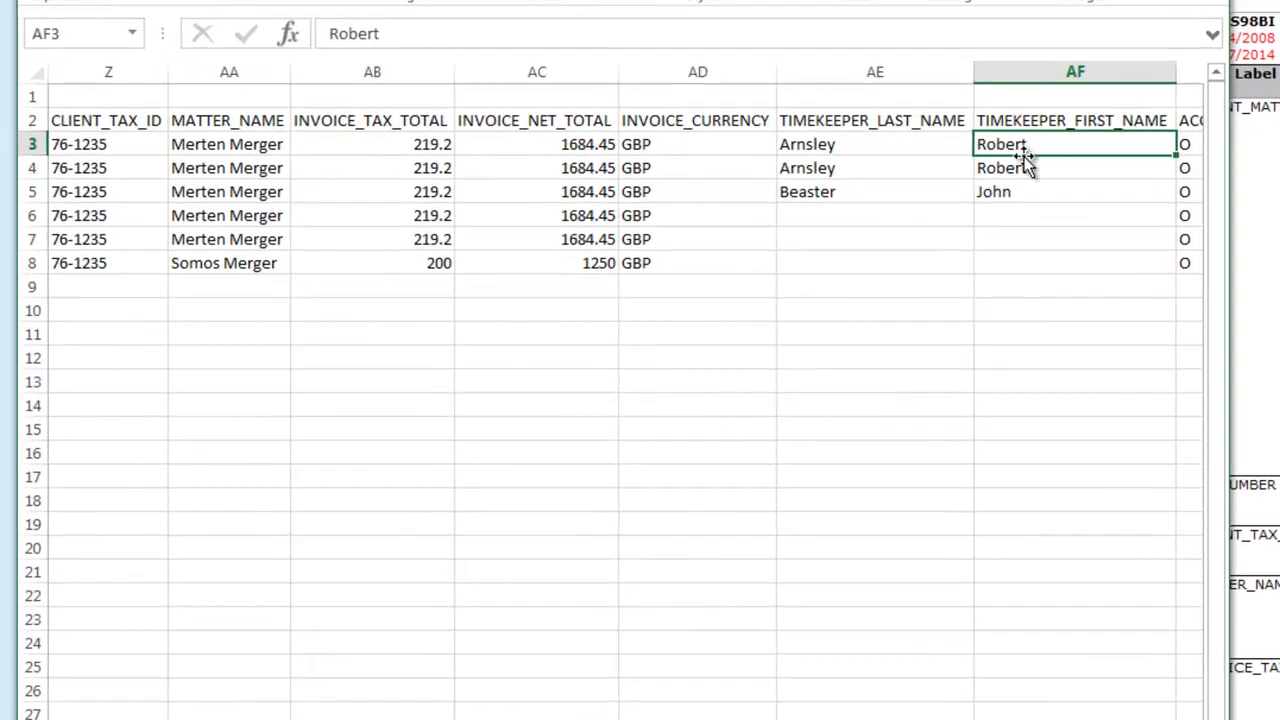
# - Check the sample's ACCOUNT_TYPE field against its entry in the format specification
pyautogui.press('Right')
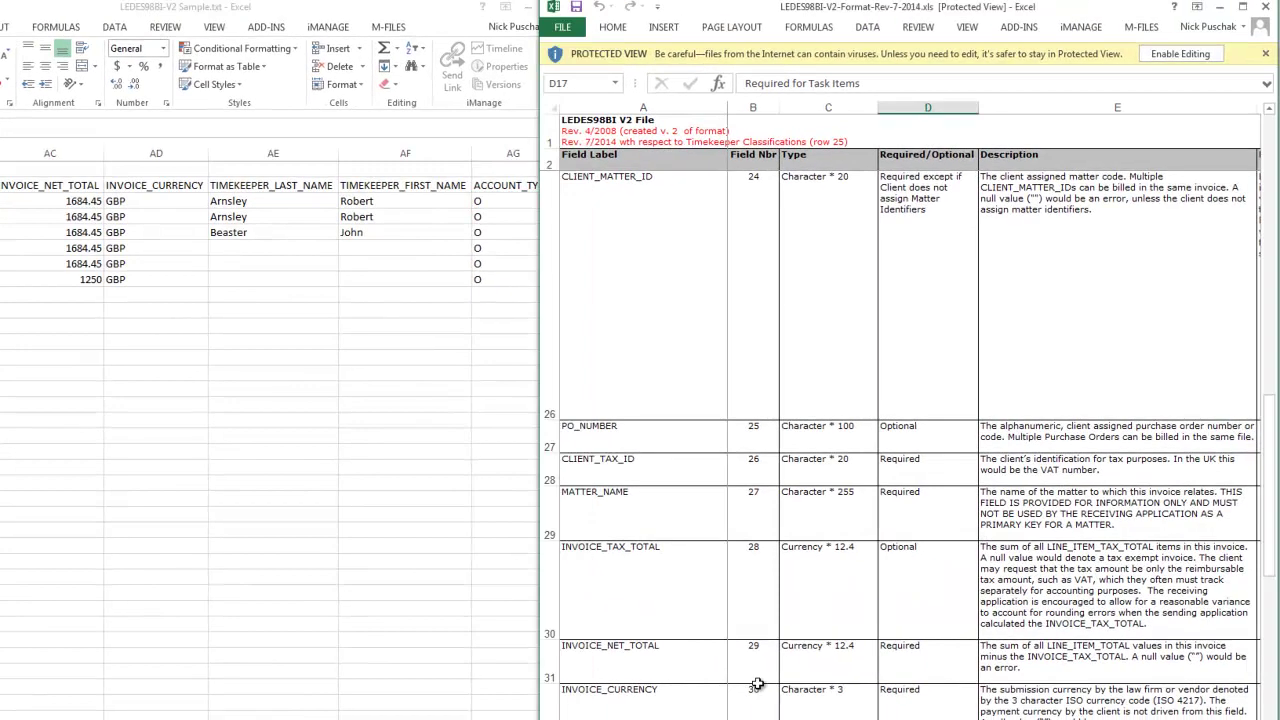
pyautogui.scroll(-2, 757, 684)
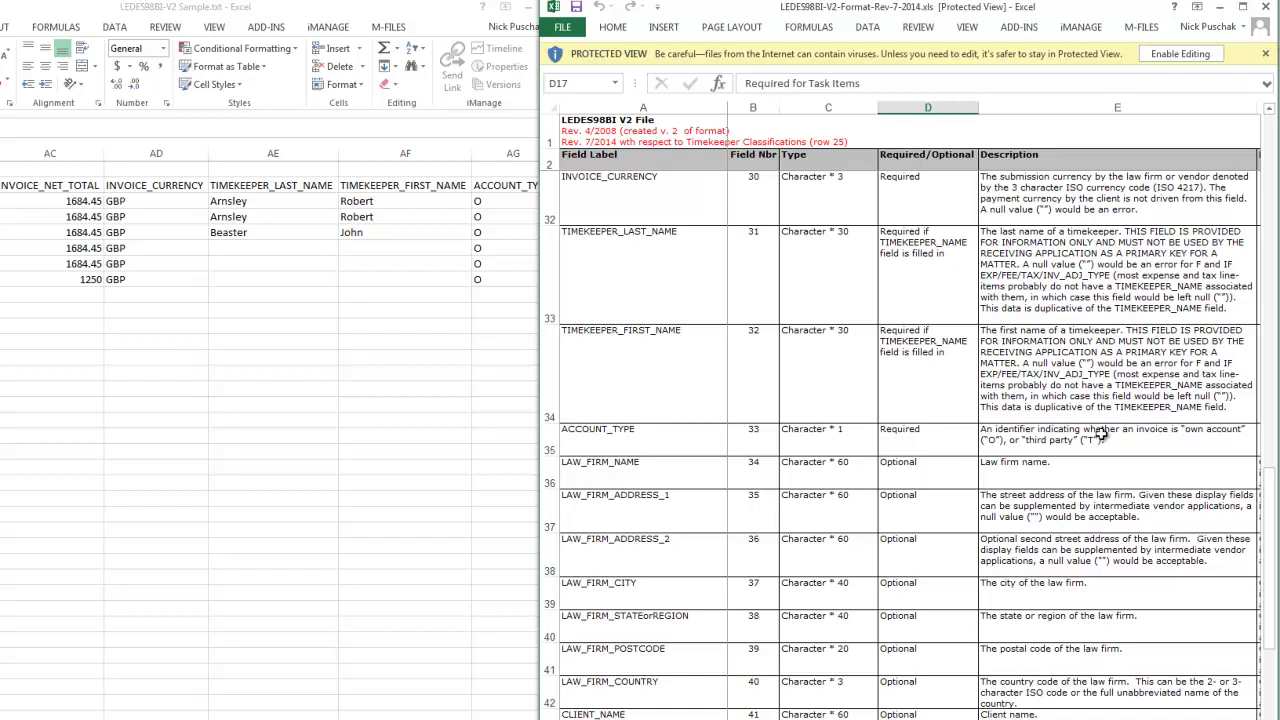
pyautogui.click(488, 200)
# - Review the law firm fields in row 3 of the sample, from LAW_FIRM_NAME through the address fields to LAW_FIRM_COUNTRY
pyautogui.press('Right')
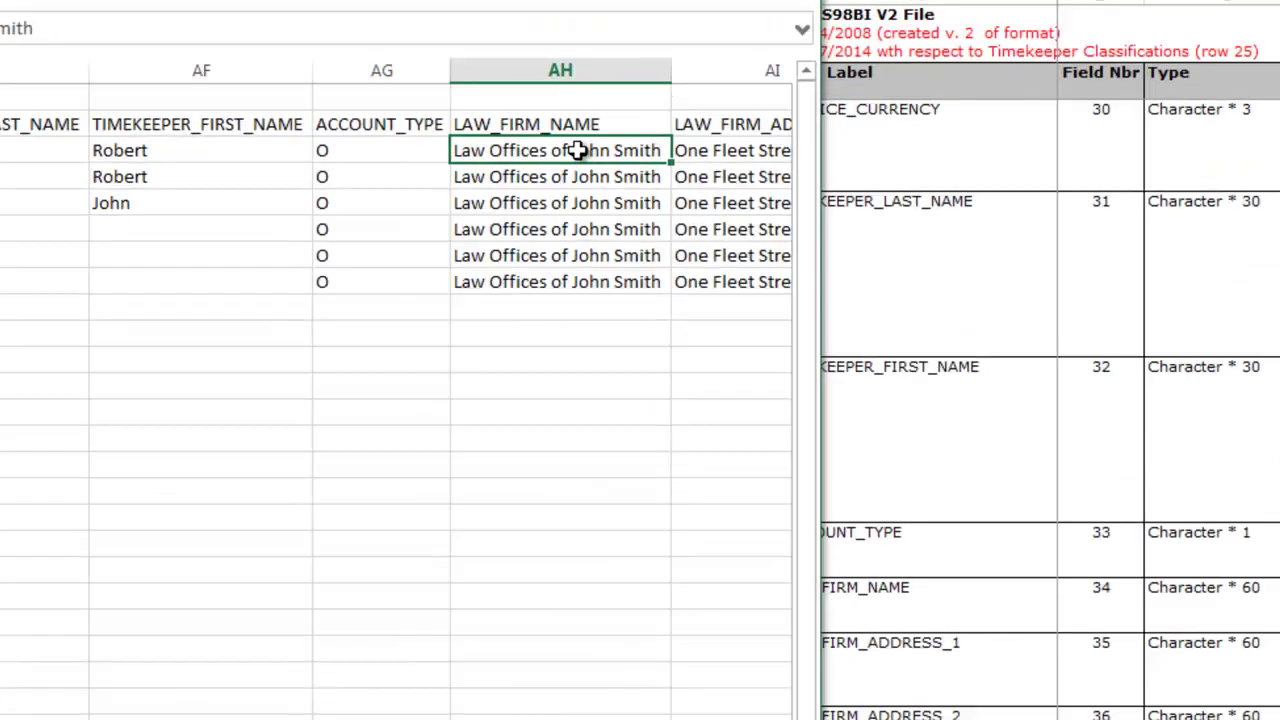
pyautogui.click(530, 201)
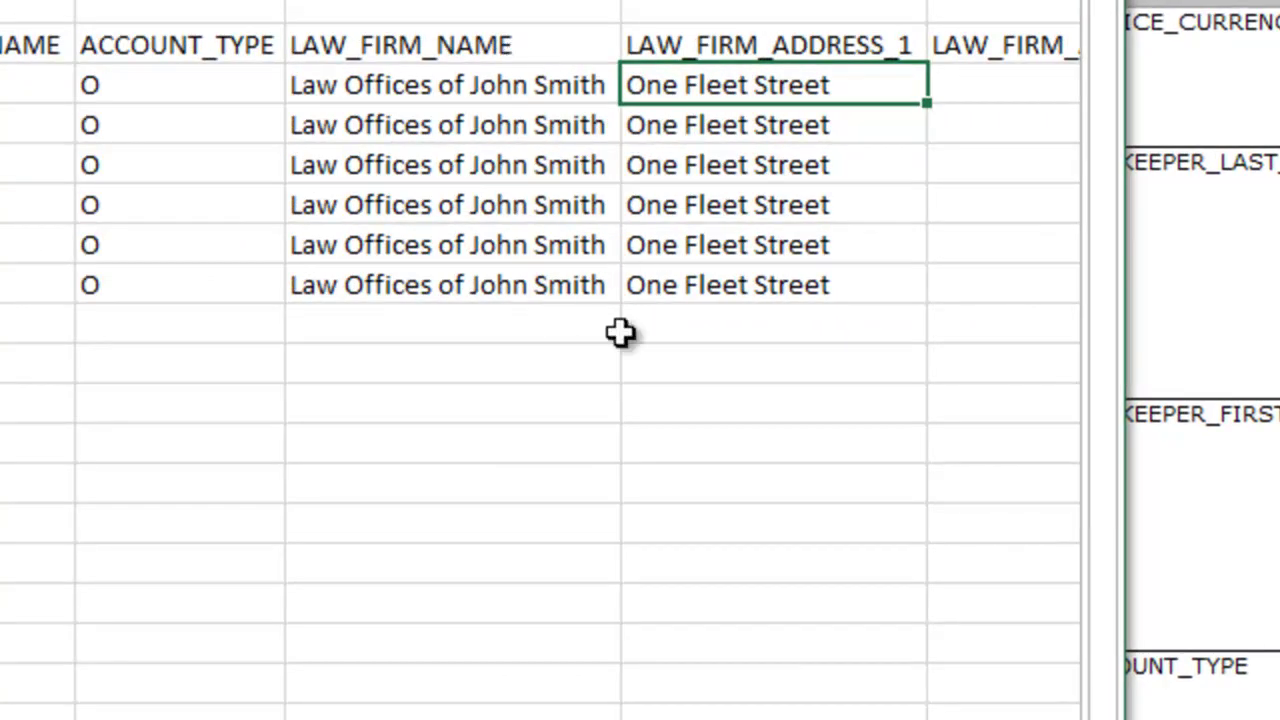
pyautogui.press('Right')
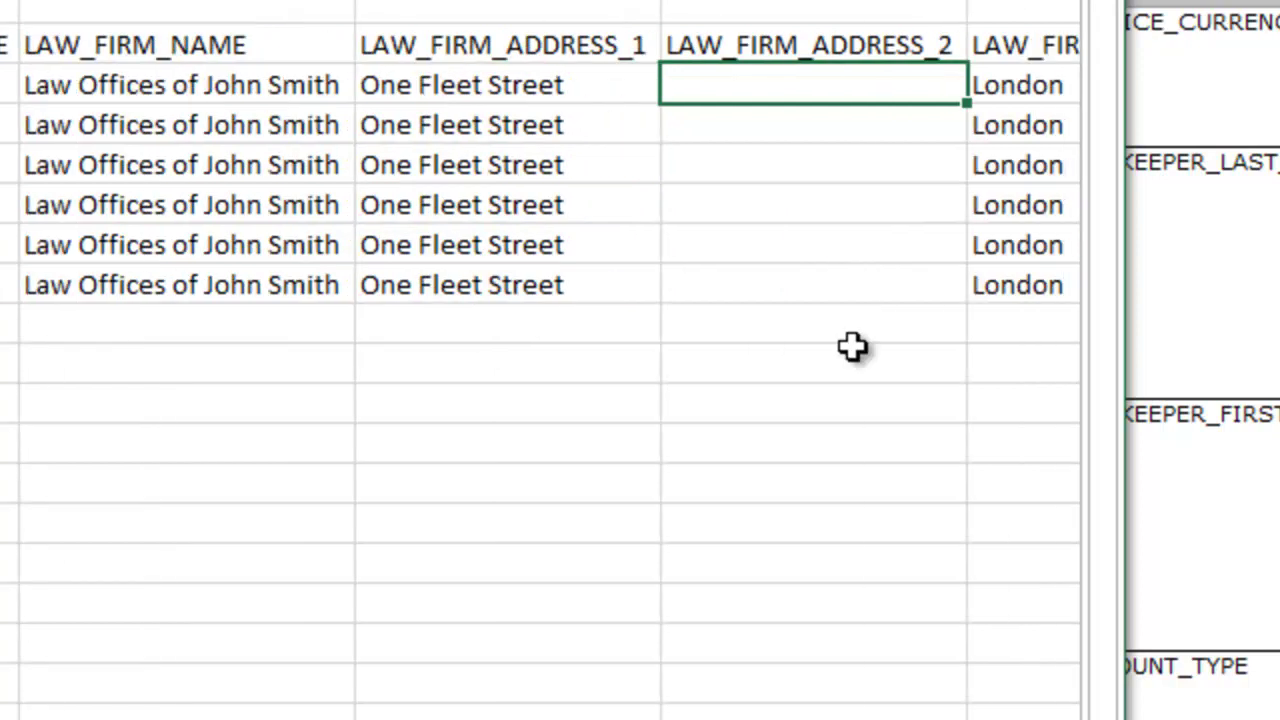
pyautogui.press('Right')
pyautogui.press('Right')
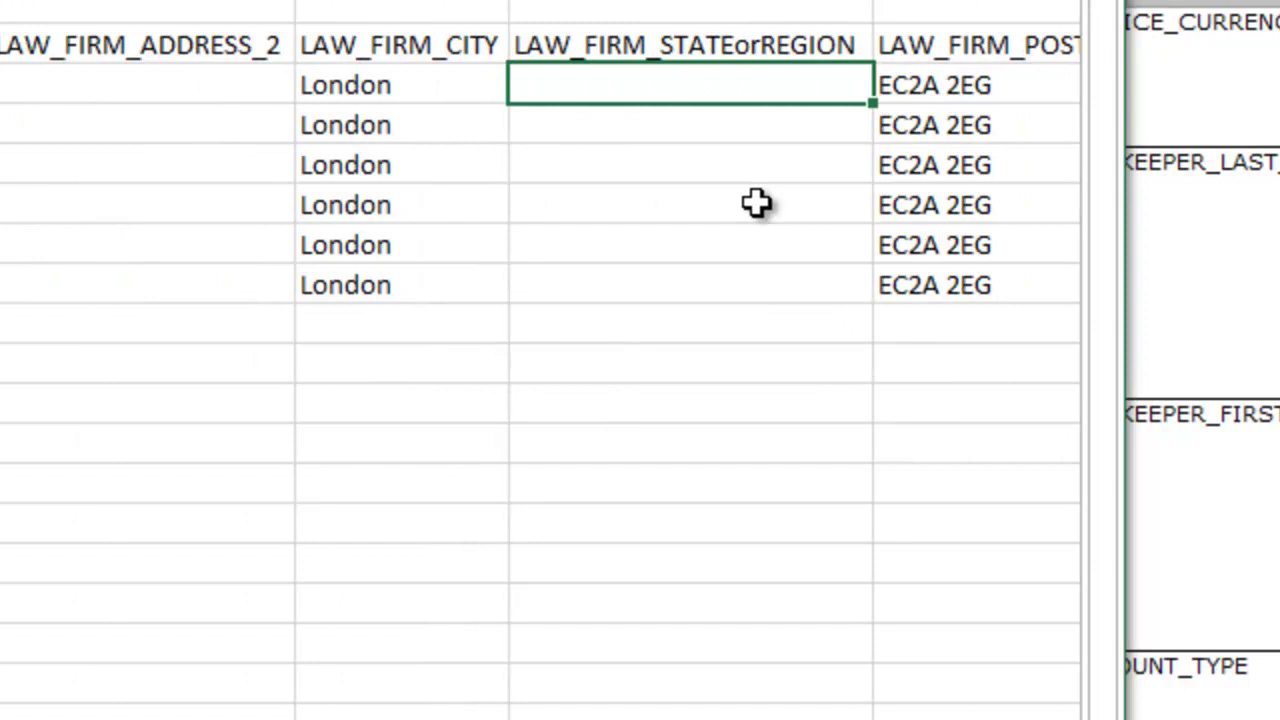
pyautogui.press('Right')
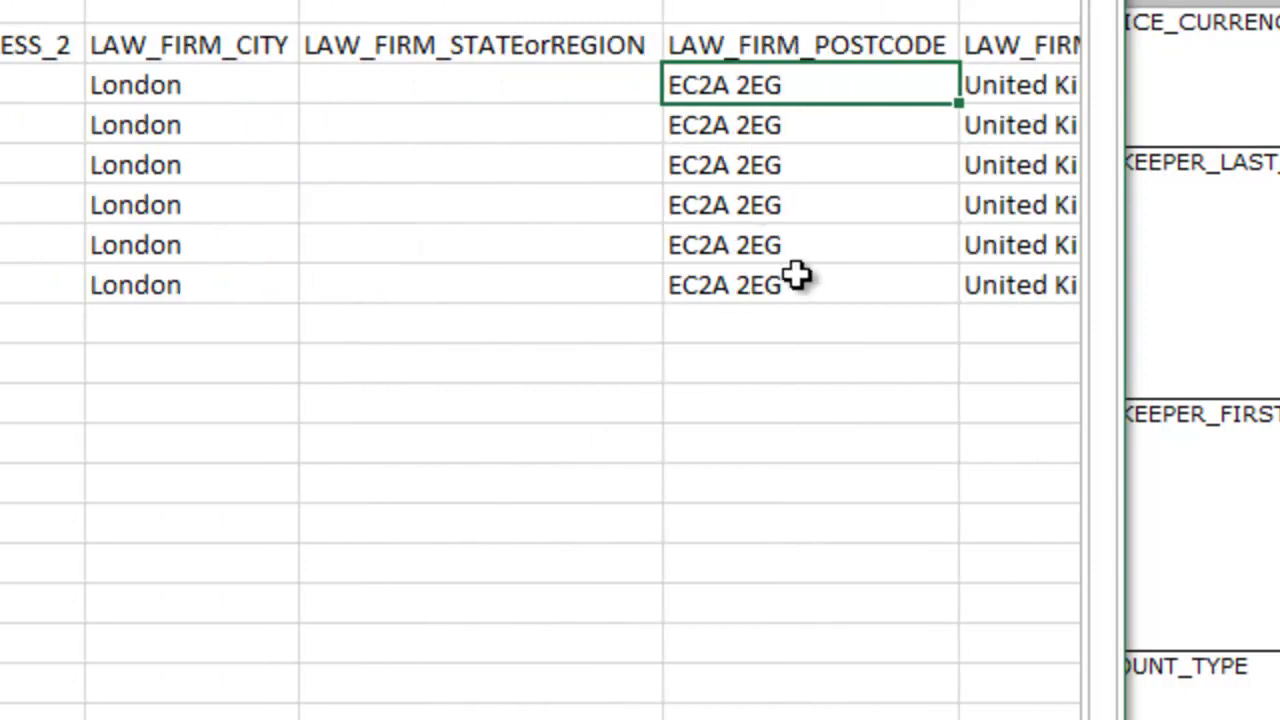
pyautogui.press('Right')
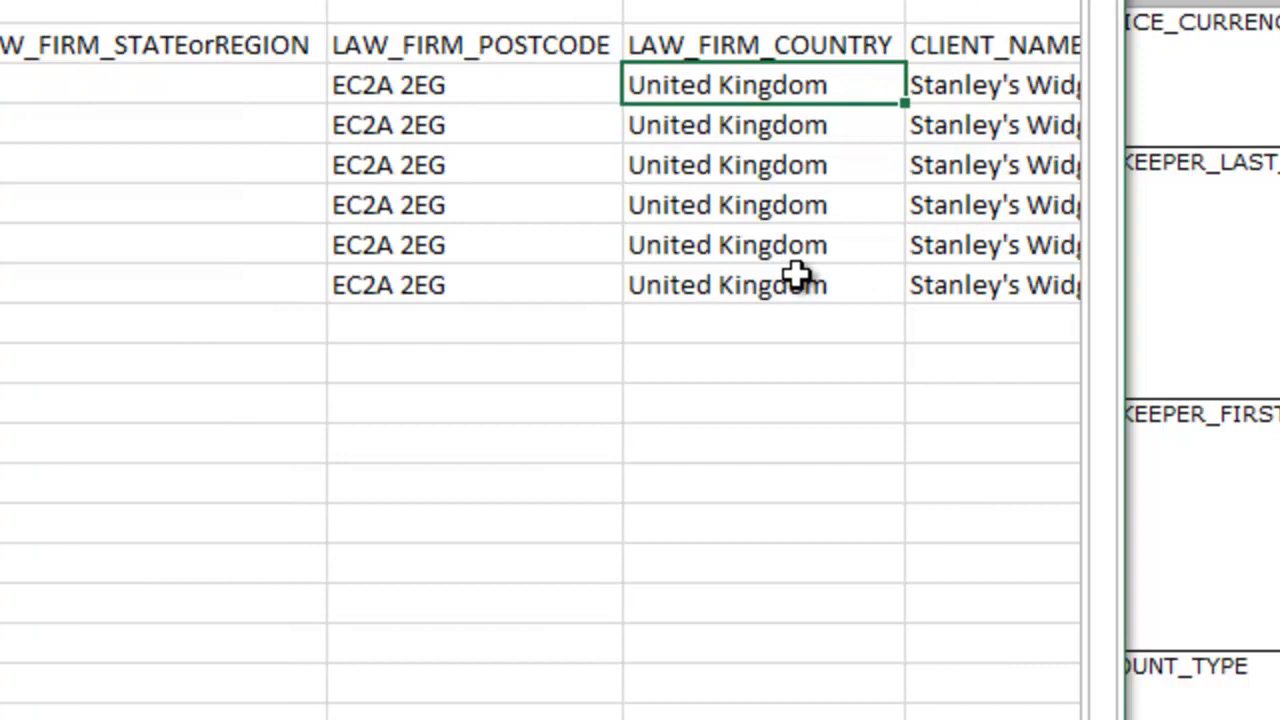
# - Review the client fields in row 3 of the sample, from CLIENT_NAME through the address fields to CLIENT_COUNTRY
pyautogui.press('Right')
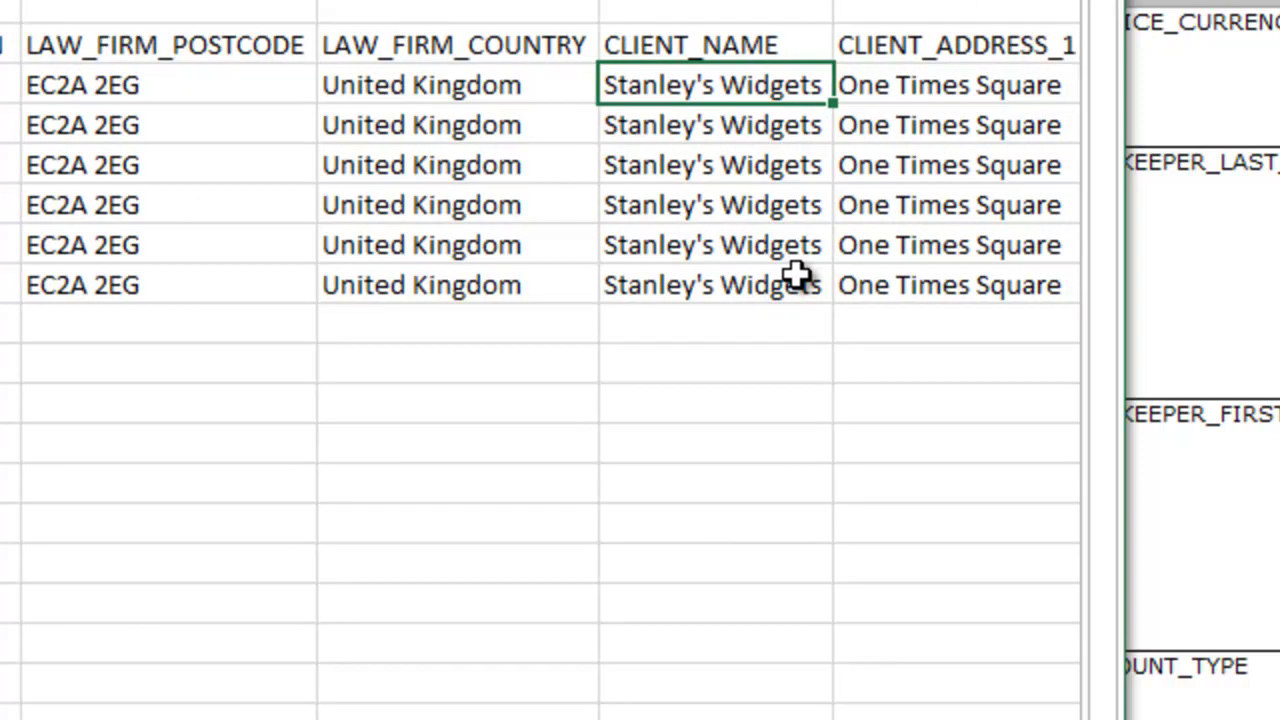
pyautogui.press('Right')
pyautogui.press('Right')
pyautogui.press('Right')
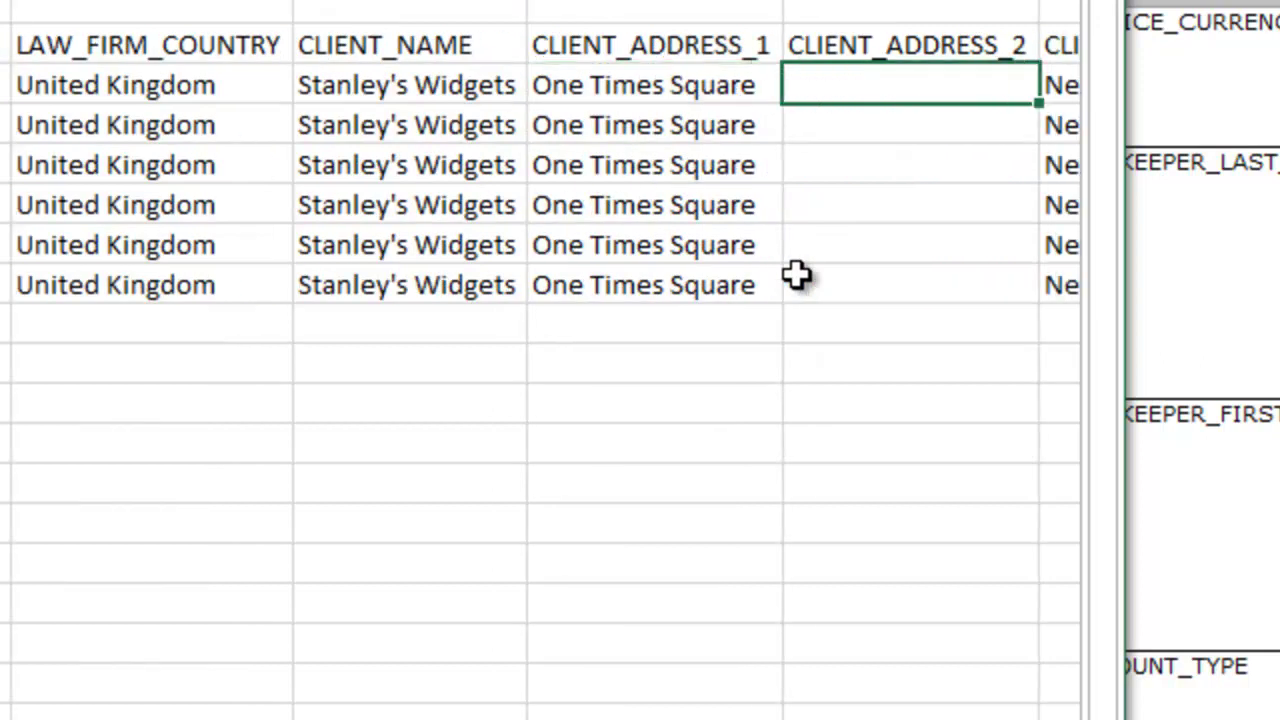
pyautogui.press('Right')
pyautogui.press('Right')
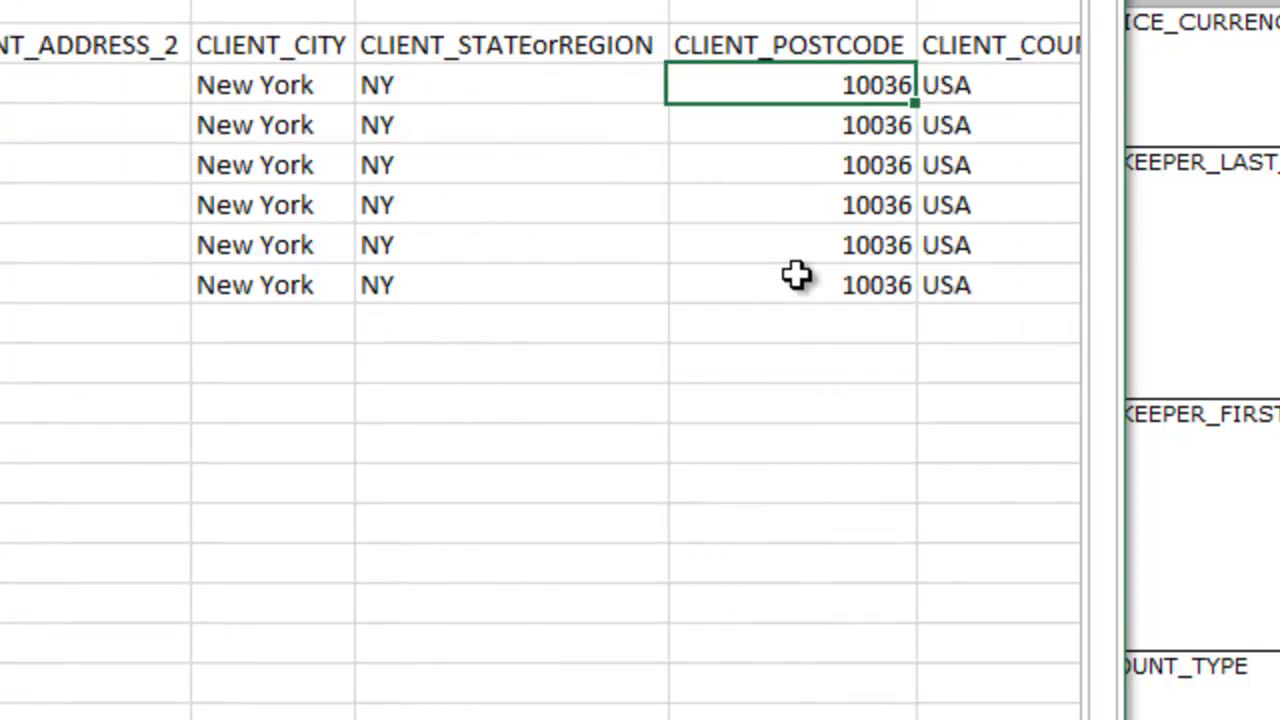
pyautogui.press('Right')
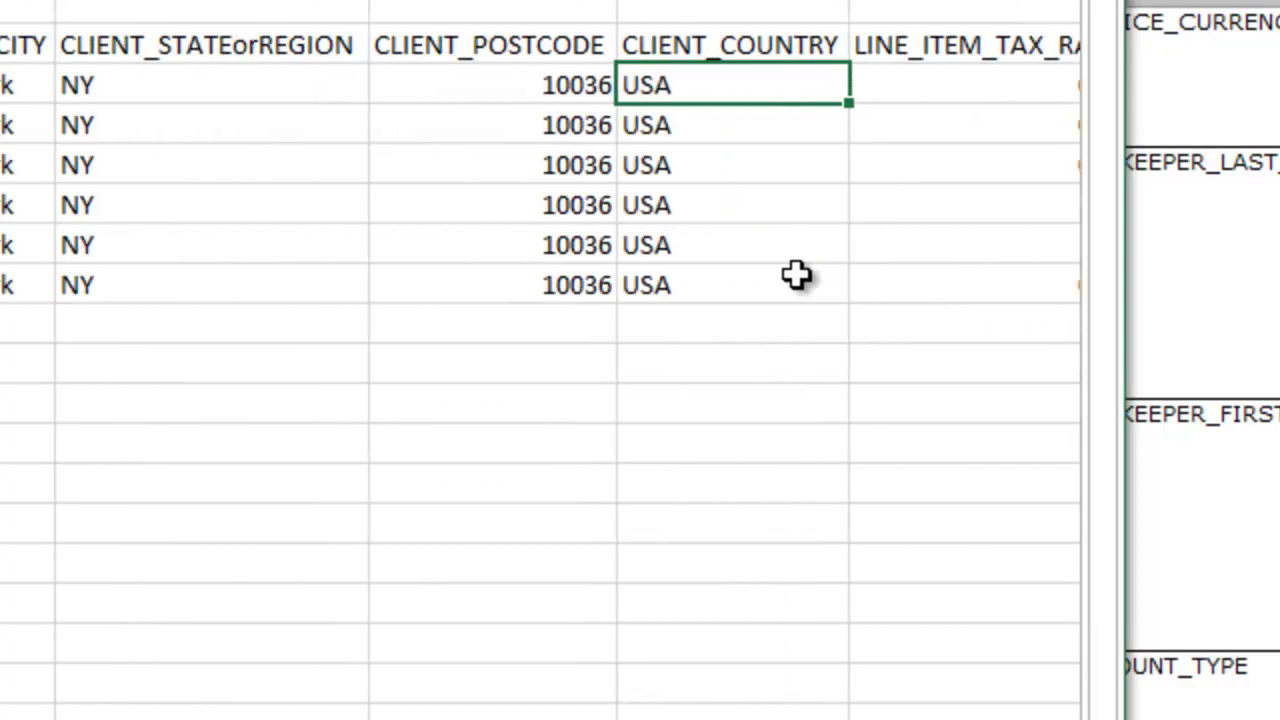
# - Examine LINE_ITEM_TAX_RATE in rows 3 to 5 of the sample and find its entry in the format specification
pyautogui.press('Right')
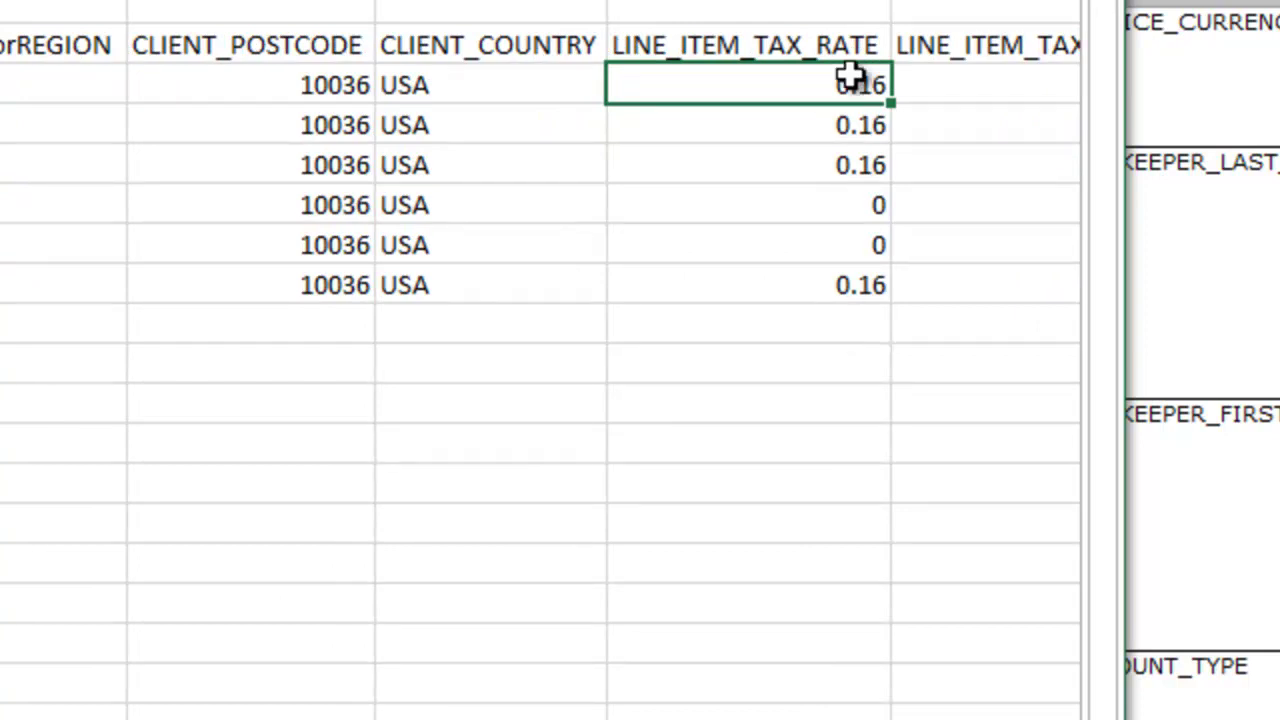
pyautogui.moveTo(814, 169); pyautogui.dragTo(803, 65)
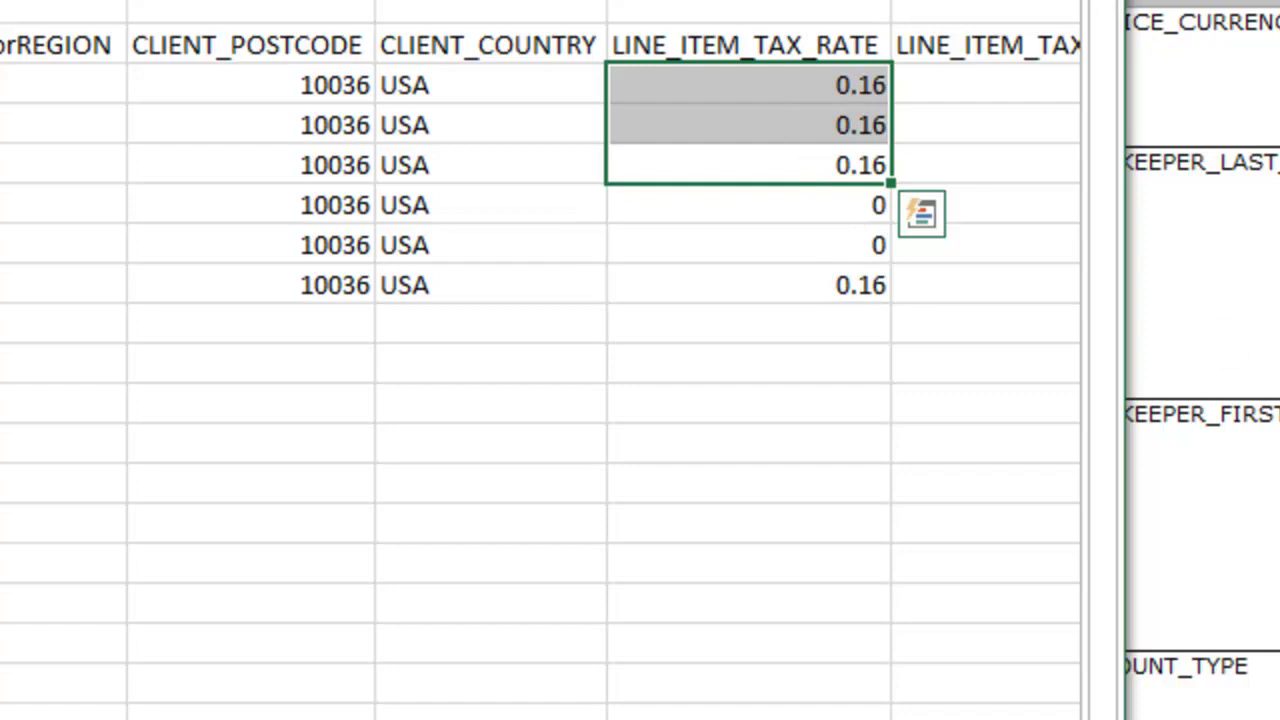
pyautogui.click(1240, 360)
pyautogui.scroll(-3, 1240, 360)
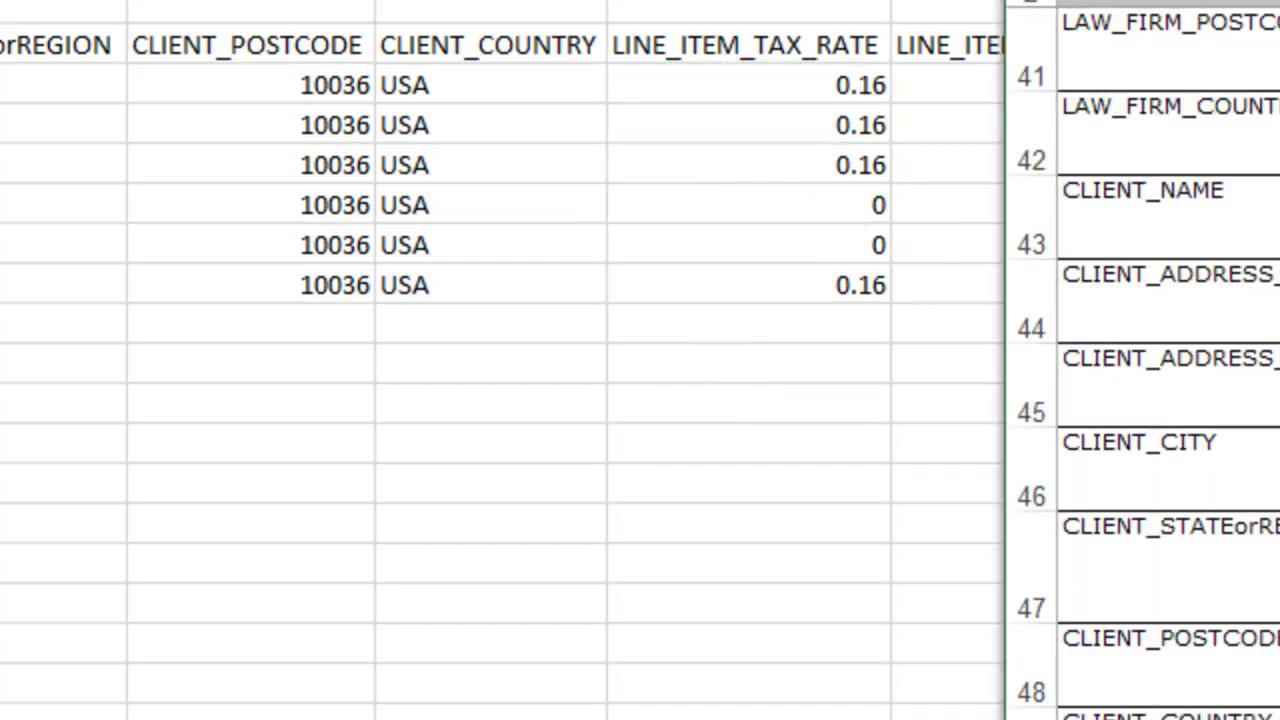
pyautogui.scroll(-2, 1170, 390)
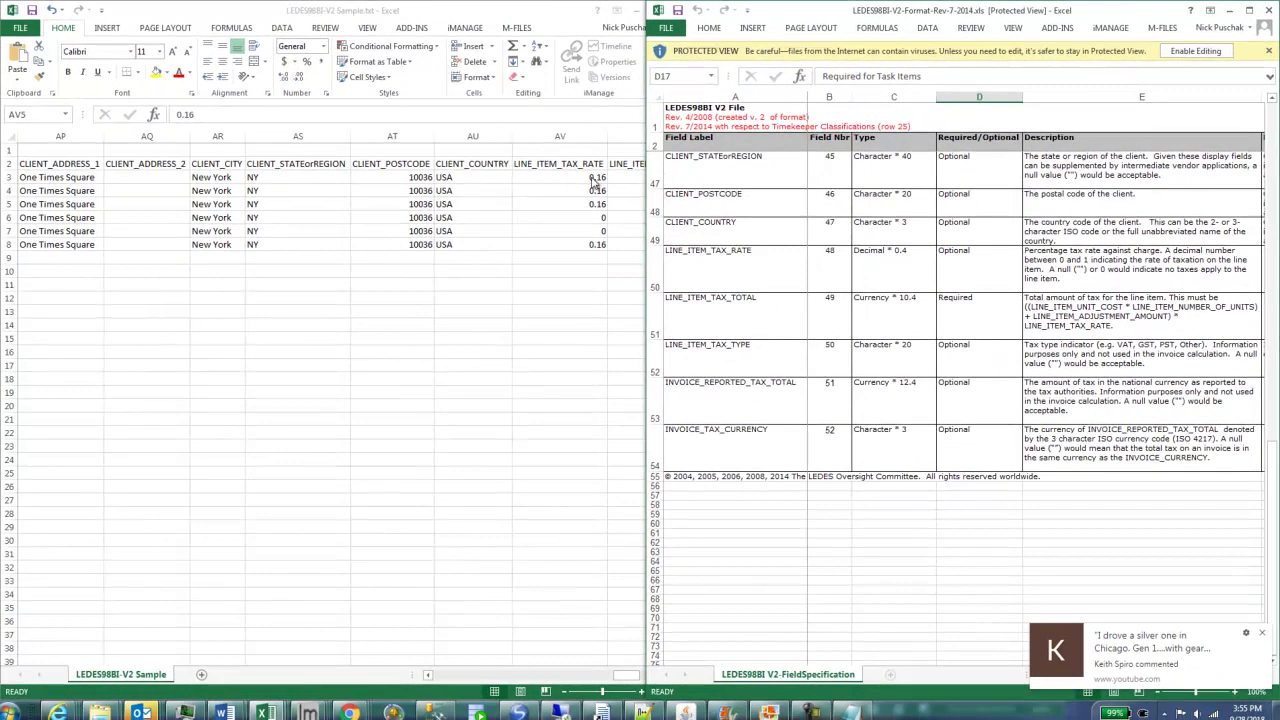
# - Move on to LINE_ITEM_TAX_TOTAL in row 3 of the sample and check it against the formula in the format specification
pyautogui.click(596, 181)
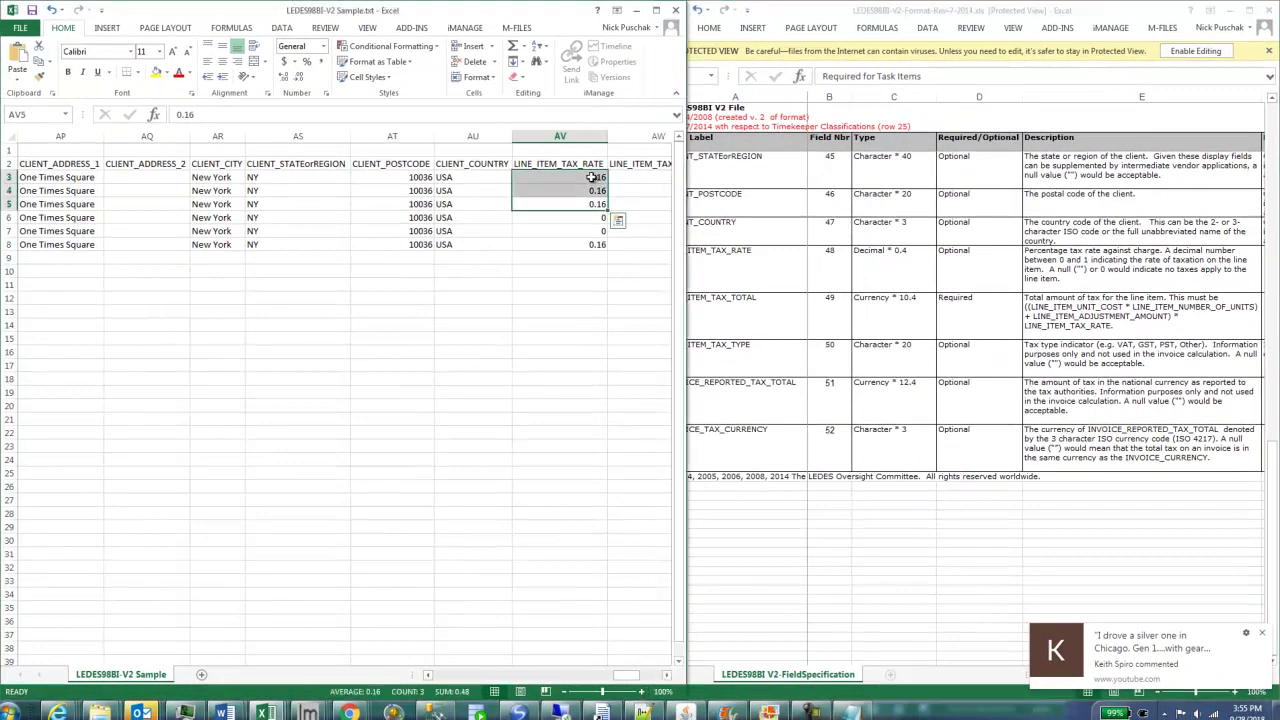
pyautogui.press('Right')
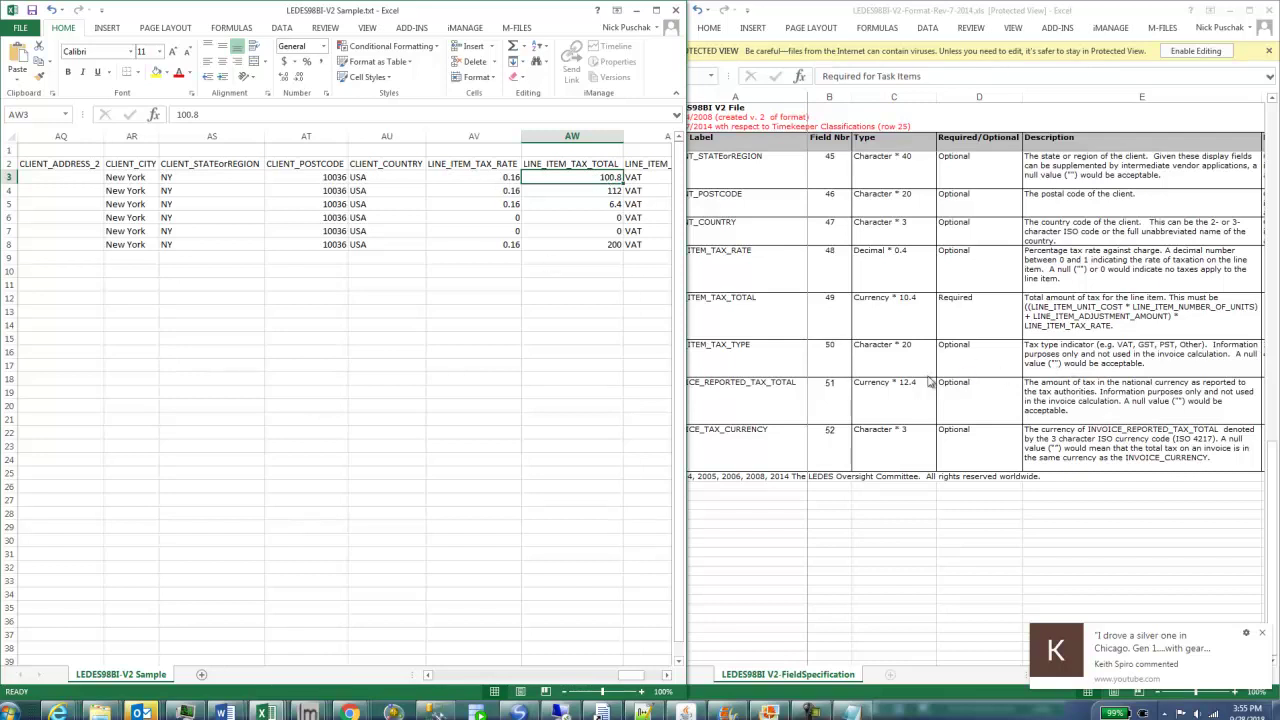
pyautogui.click(1108, 397)
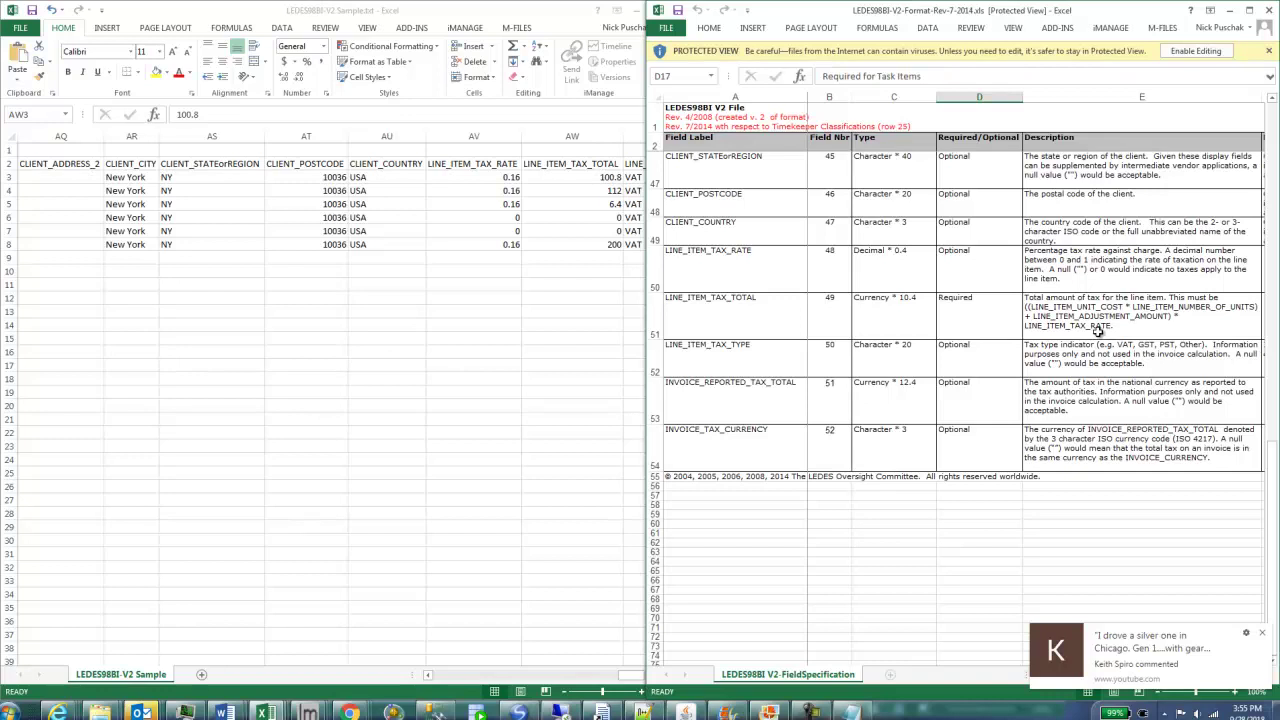
pyautogui.click(579, 176)
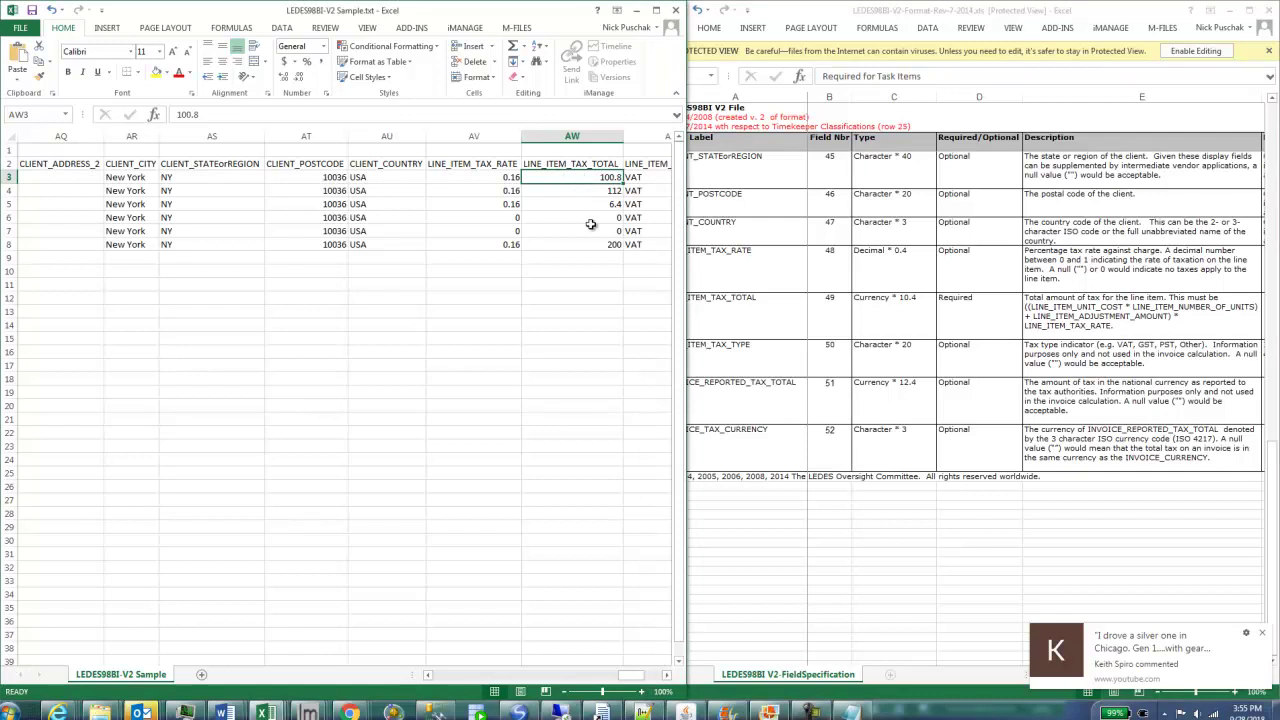
# - Examine LINE_ITEM_TAX_TYPE and INVOICE_REPORTED_TAX_TOTAL in row 3 of the sample alongside the format specification
pyautogui.press('Right')
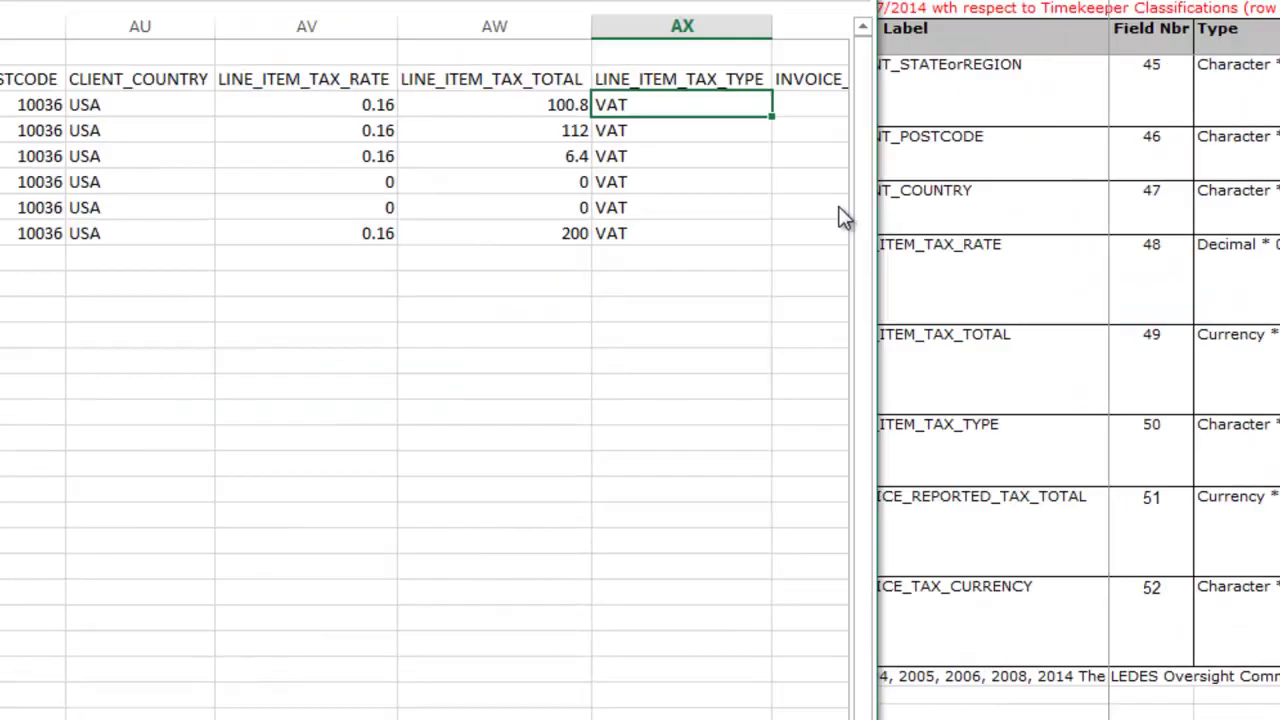
pyautogui.press('Right')
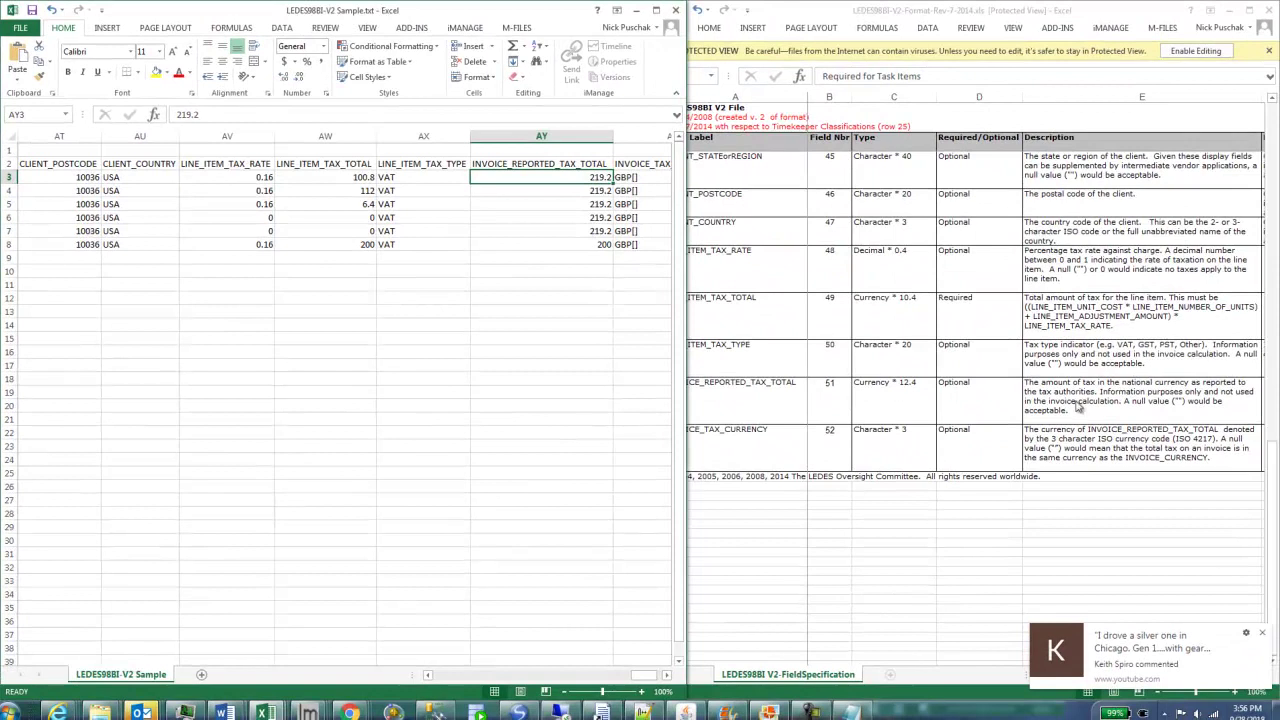
pyautogui.click(1077, 404)
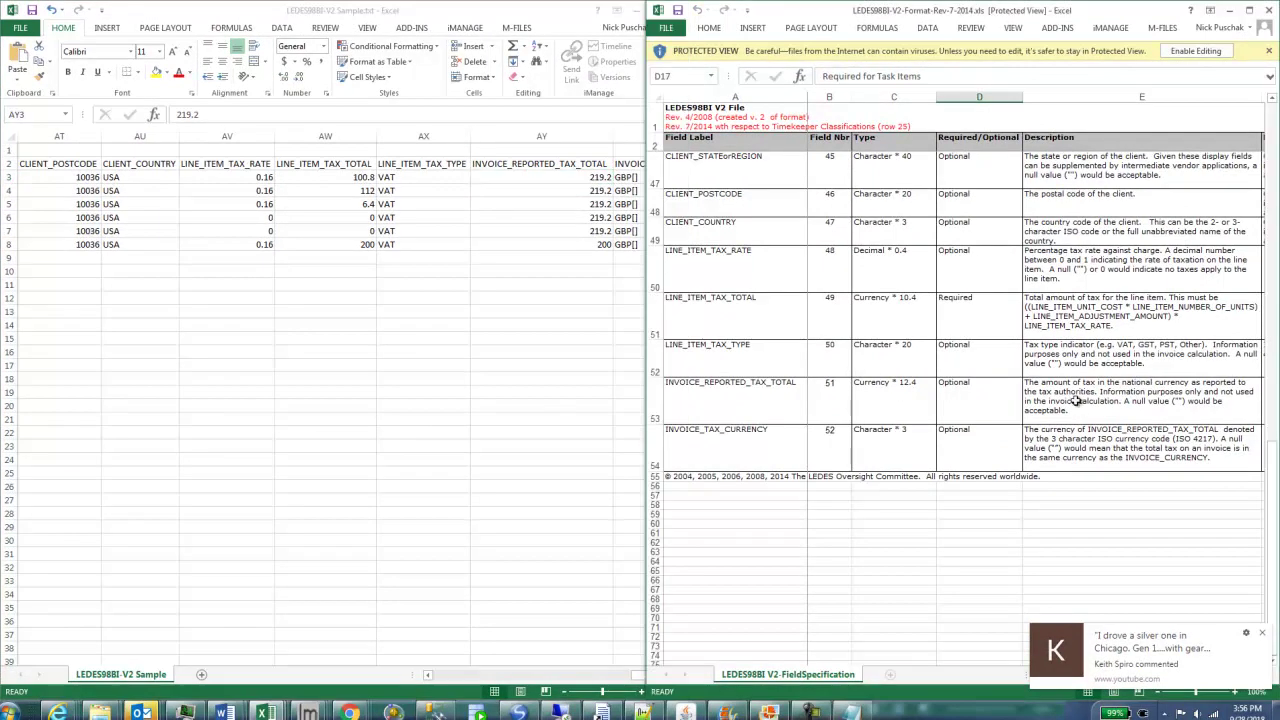
# - Examine INVOICE_TAX_CURRENCY in row 3 of the sample and compare it with the INVOICE_CURRENCY values in rows 3 to 6
pyautogui.click(560, 191)
pyautogui.press('Right')
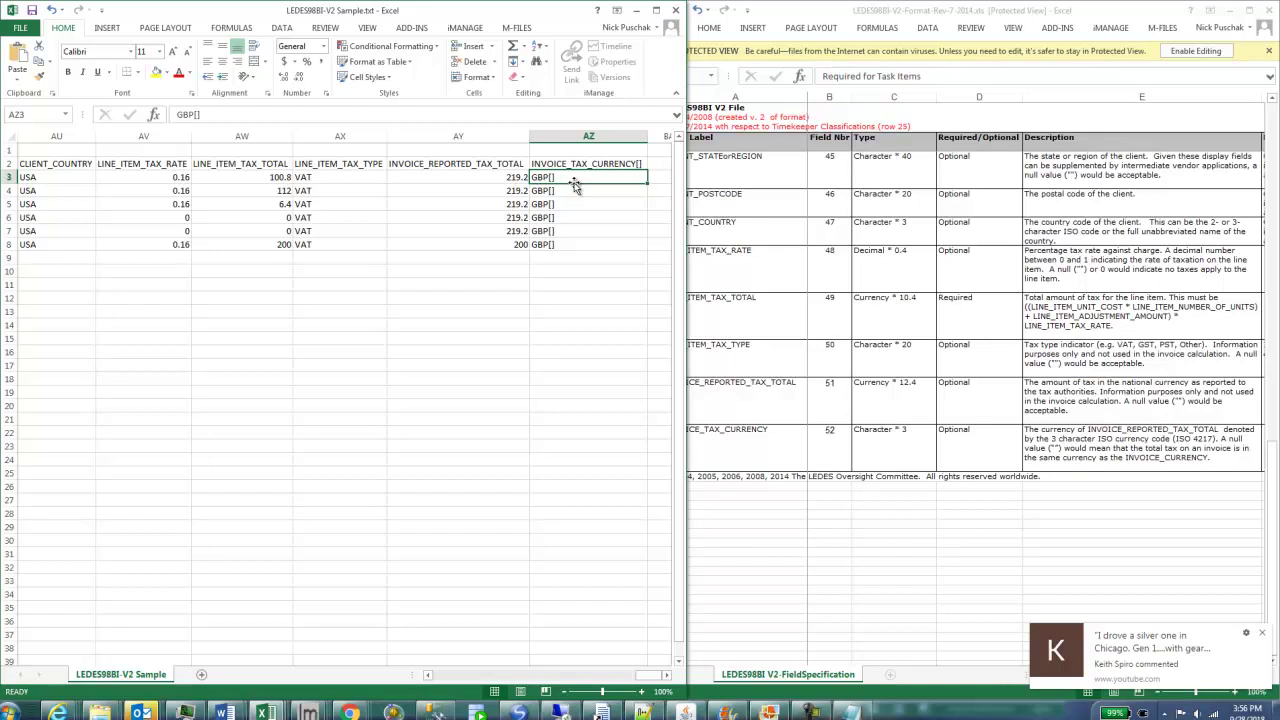
pyautogui.press('Left')
pyautogui.press('Left')
pyautogui.press('Left')
pyautogui.press('Left')
pyautogui.press('Left')
pyautogui.press('Left')
pyautogui.press('Left')
pyautogui.press('Left')
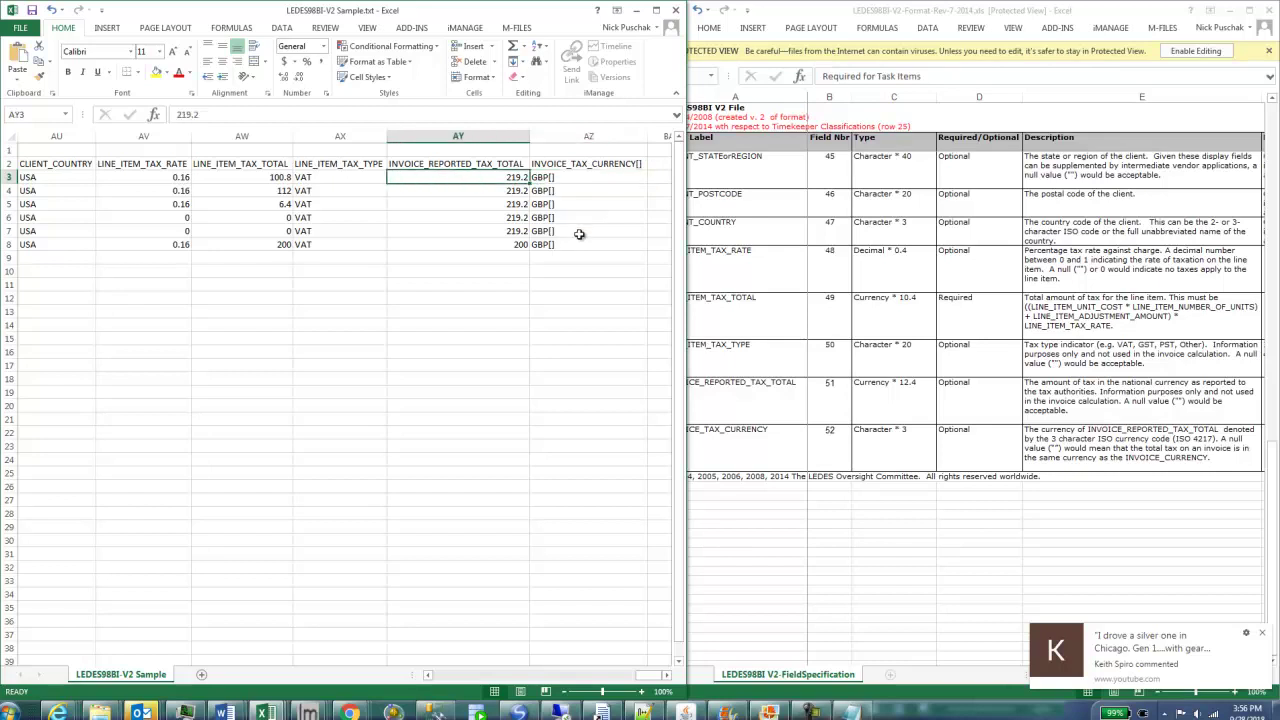
pyautogui.press('Left')
pyautogui.press('Left')
pyautogui.press('Left')
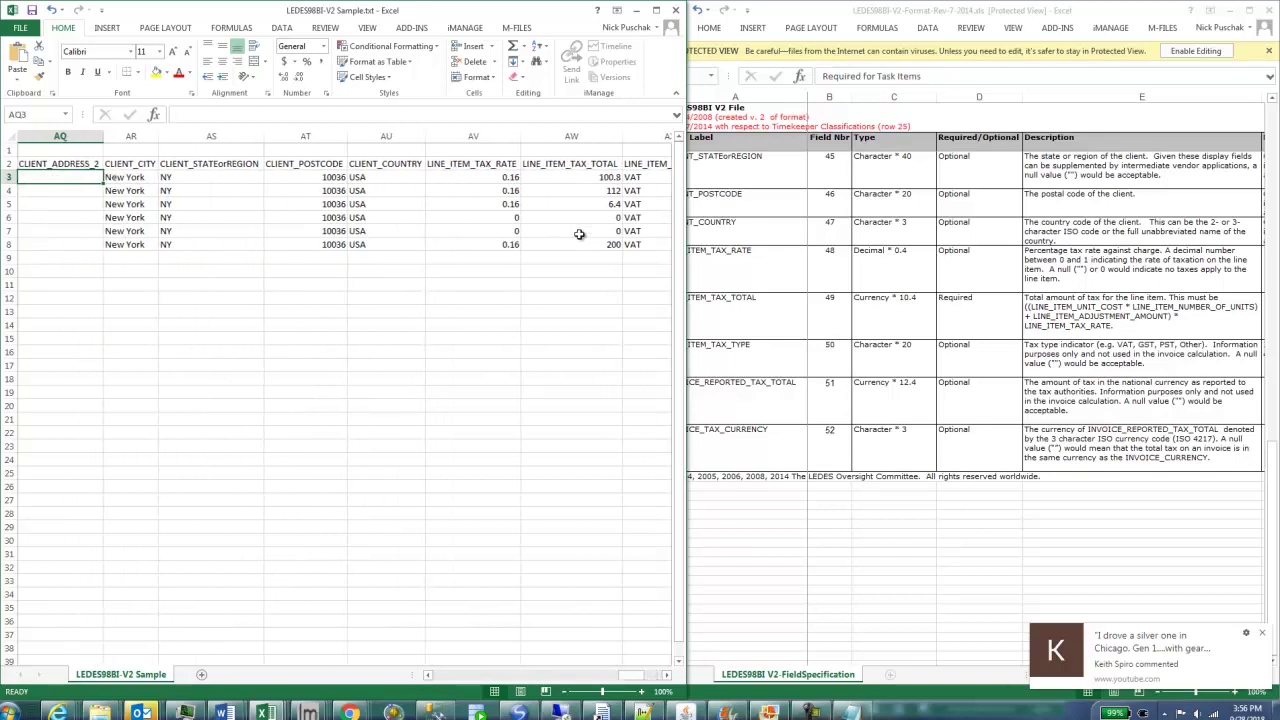
pyautogui.press('Left')
pyautogui.press('Left')
pyautogui.press('Left')
pyautogui.press('Left')
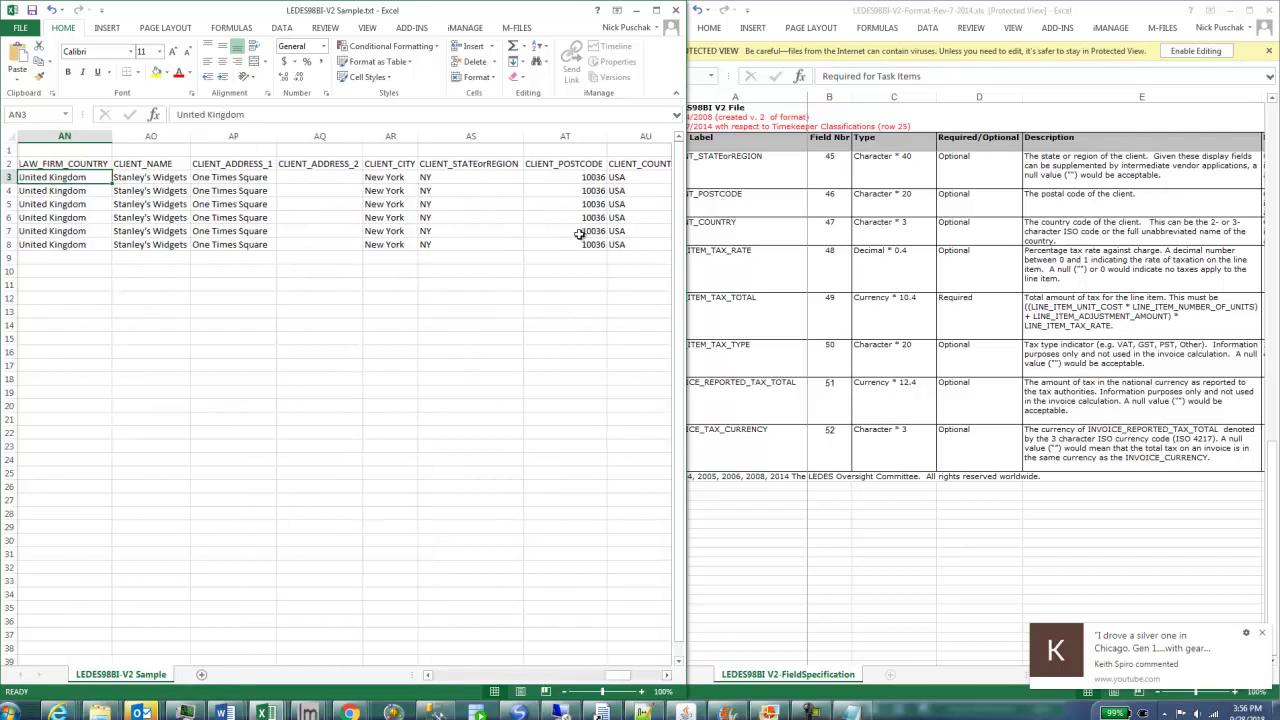
pyautogui.press('Left')
pyautogui.press('Left')
pyautogui.press('Left')
pyautogui.press('Left')
pyautogui.press('Left')
pyautogui.press('Left')
pyautogui.press('Left')
pyautogui.press('Left')
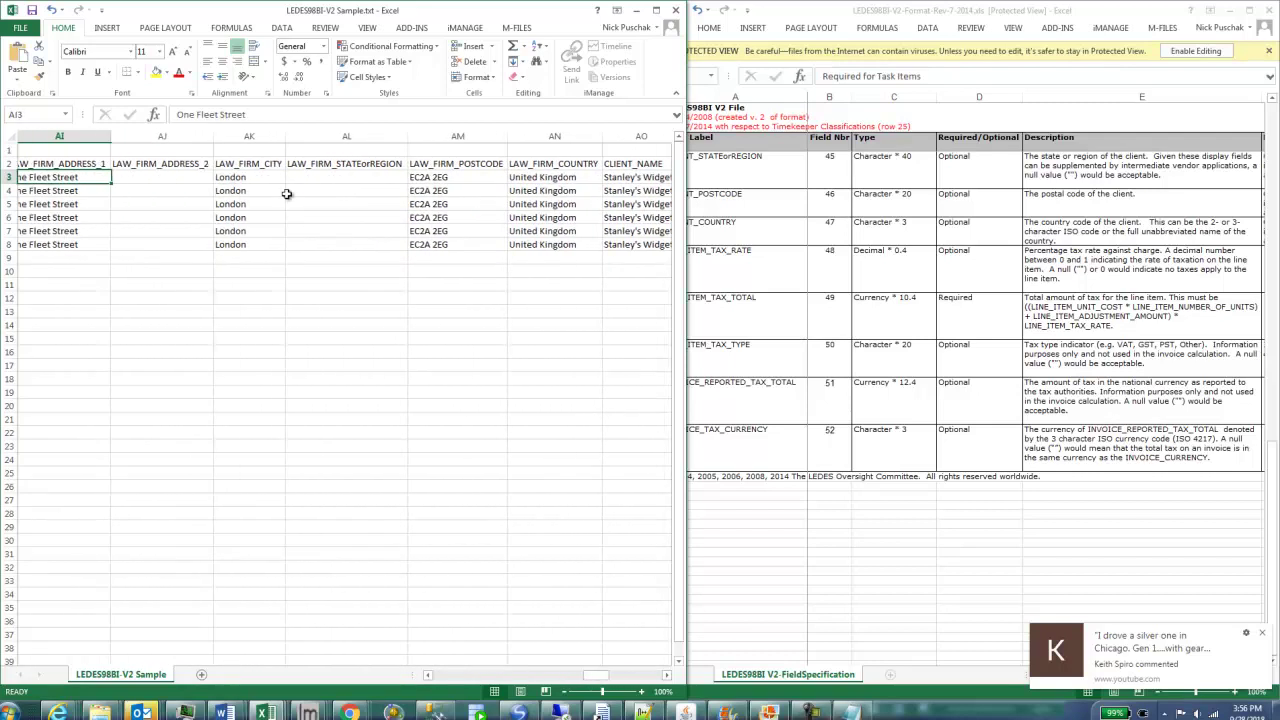
pyautogui.press('Left')
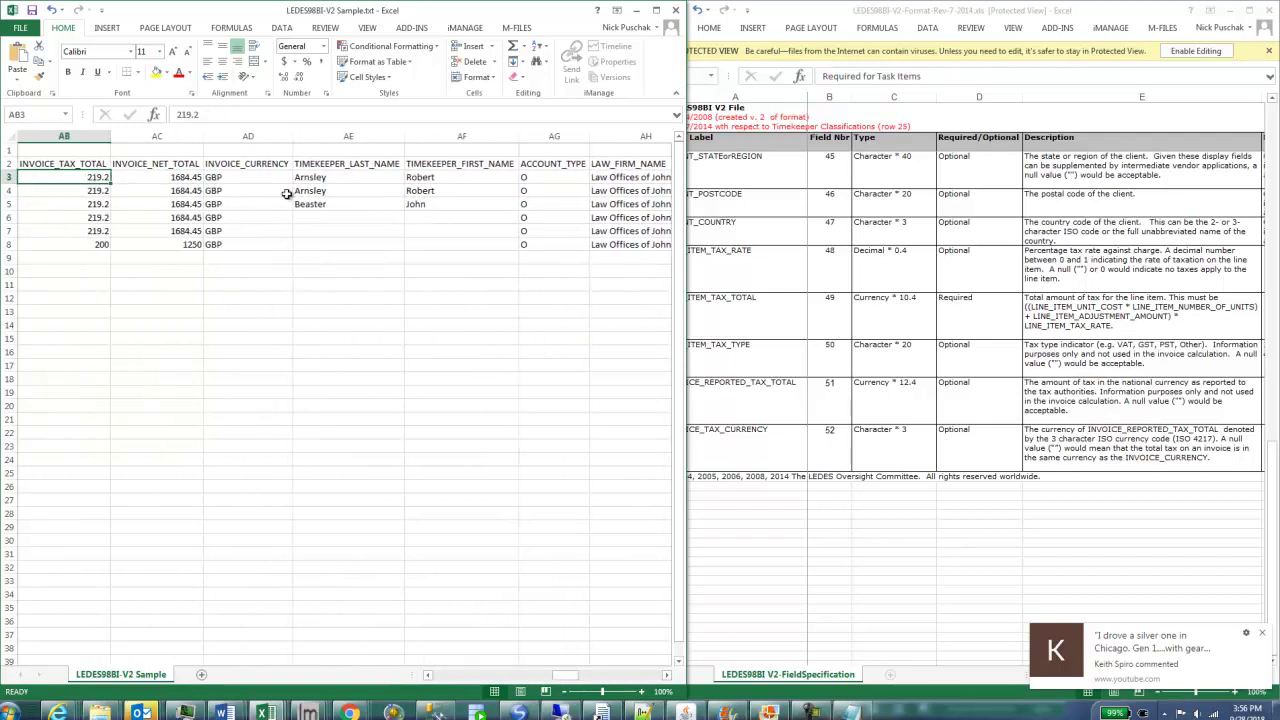
pyautogui.moveTo(257, 178); pyautogui.dragTo(257, 222)
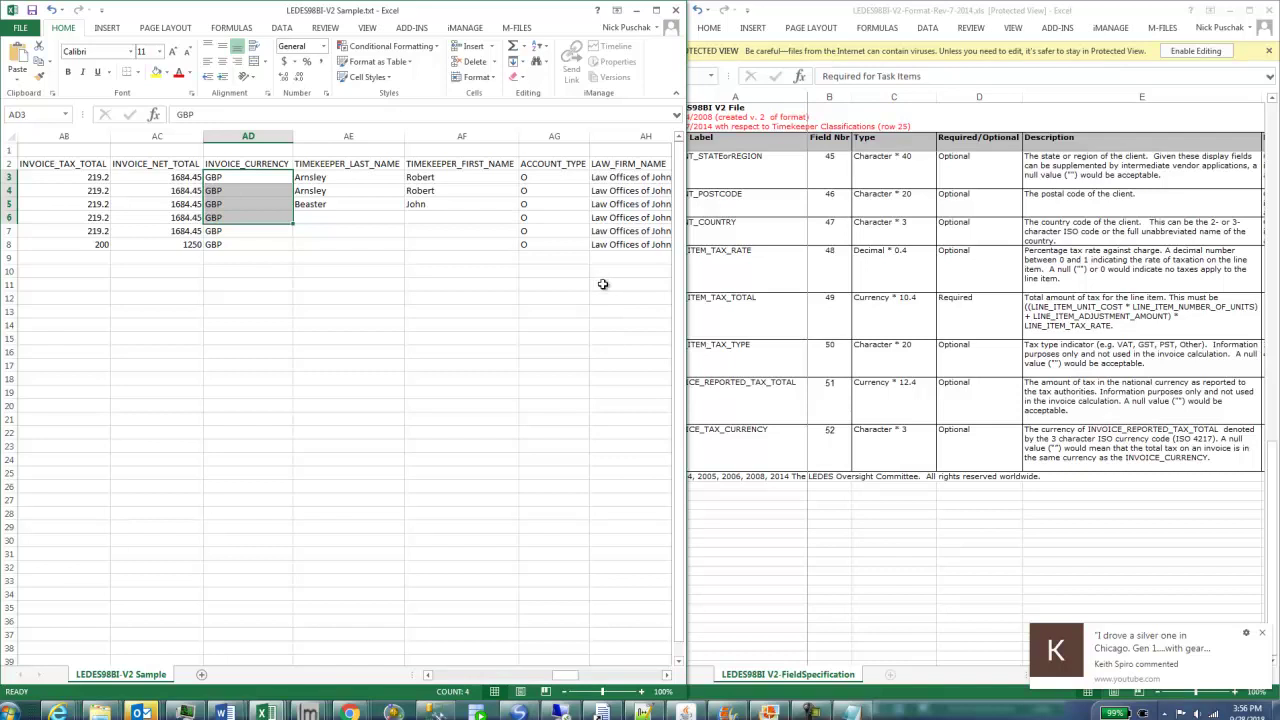
# - Return to INVOICE_TAX_CURRENCY and examine the closing brackets in its row 3 value and its column header
pyautogui.moveTo(625, 679); pyautogui.dragTo(659, 682)
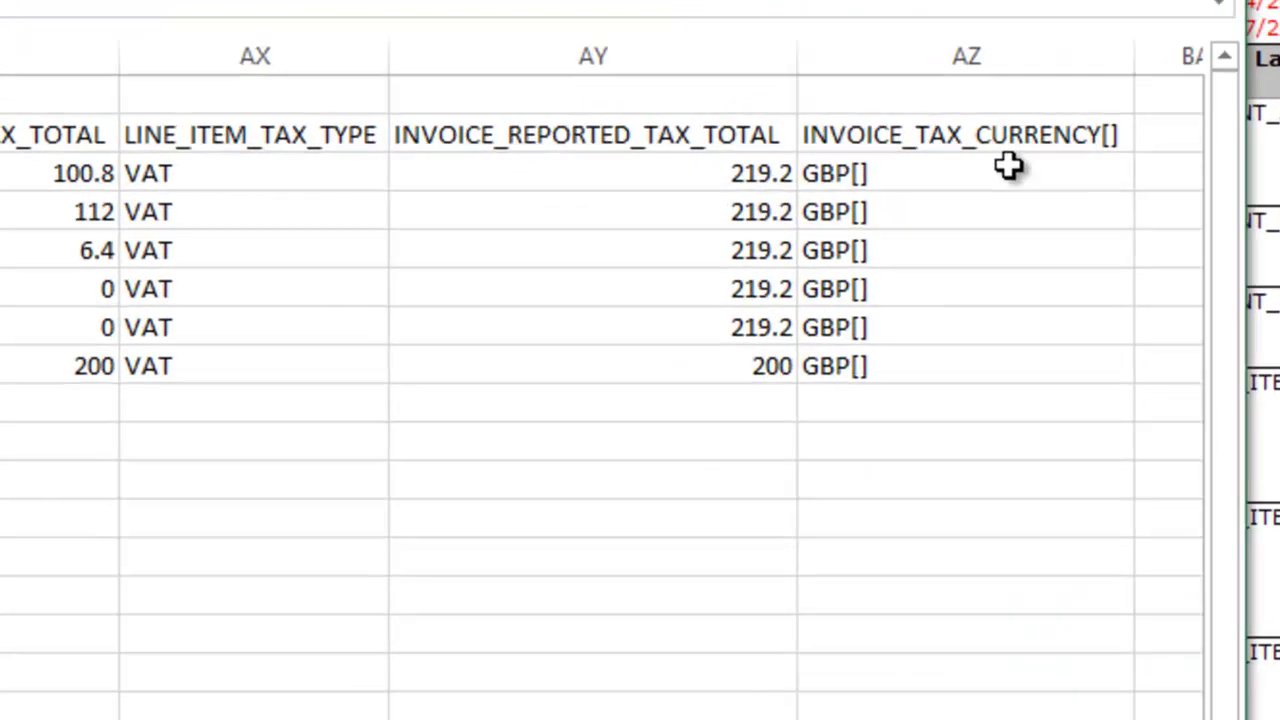
pyautogui.click(576, 174)
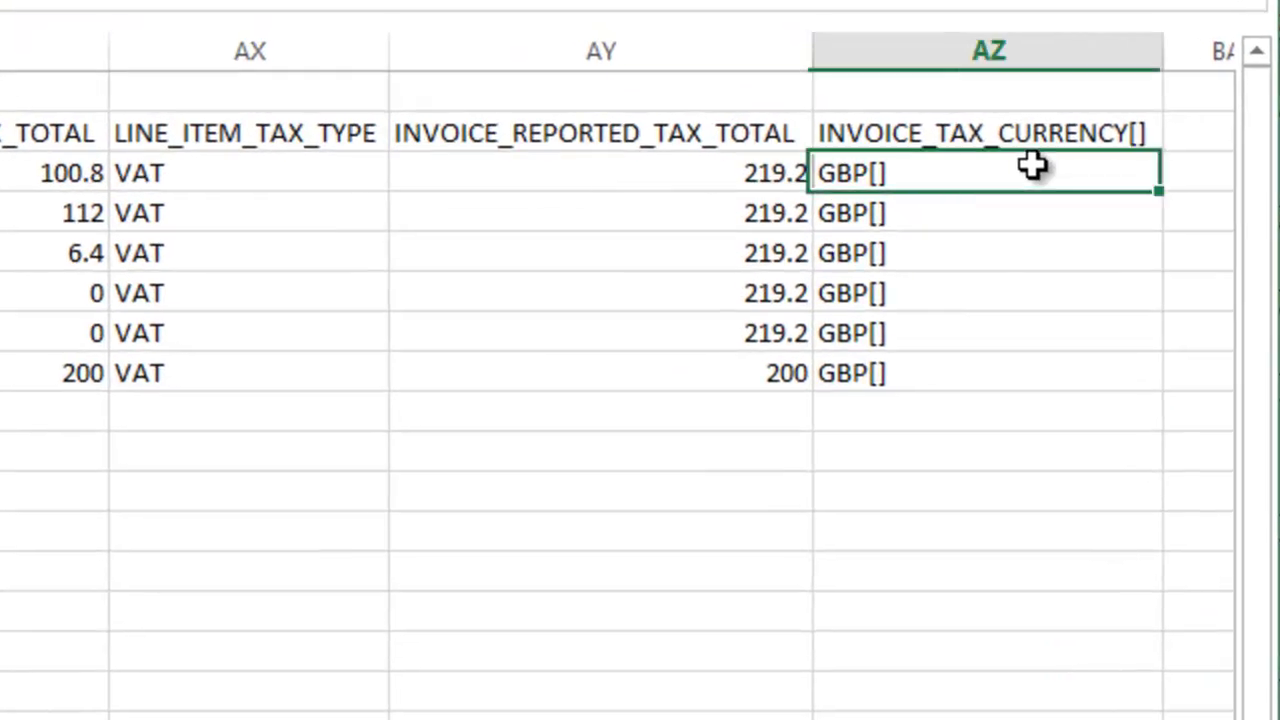
pyautogui.doubleClick(900, 172)
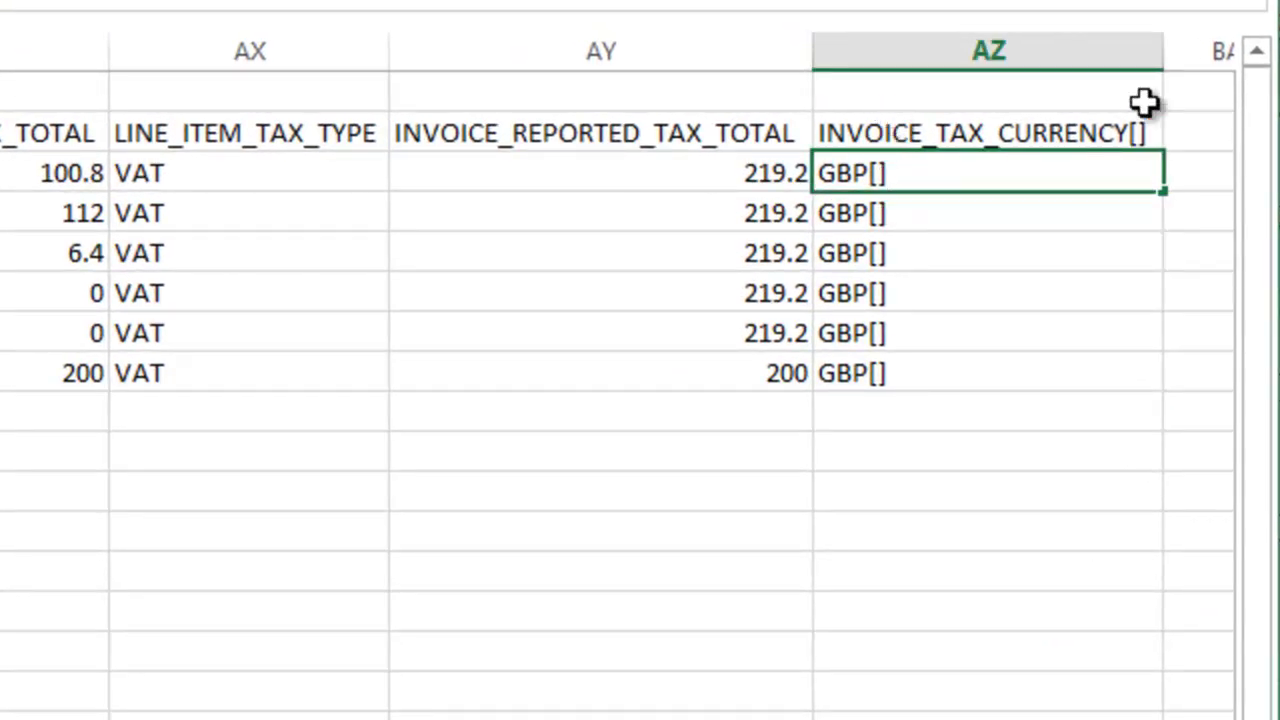
pyautogui.click(1145, 133)
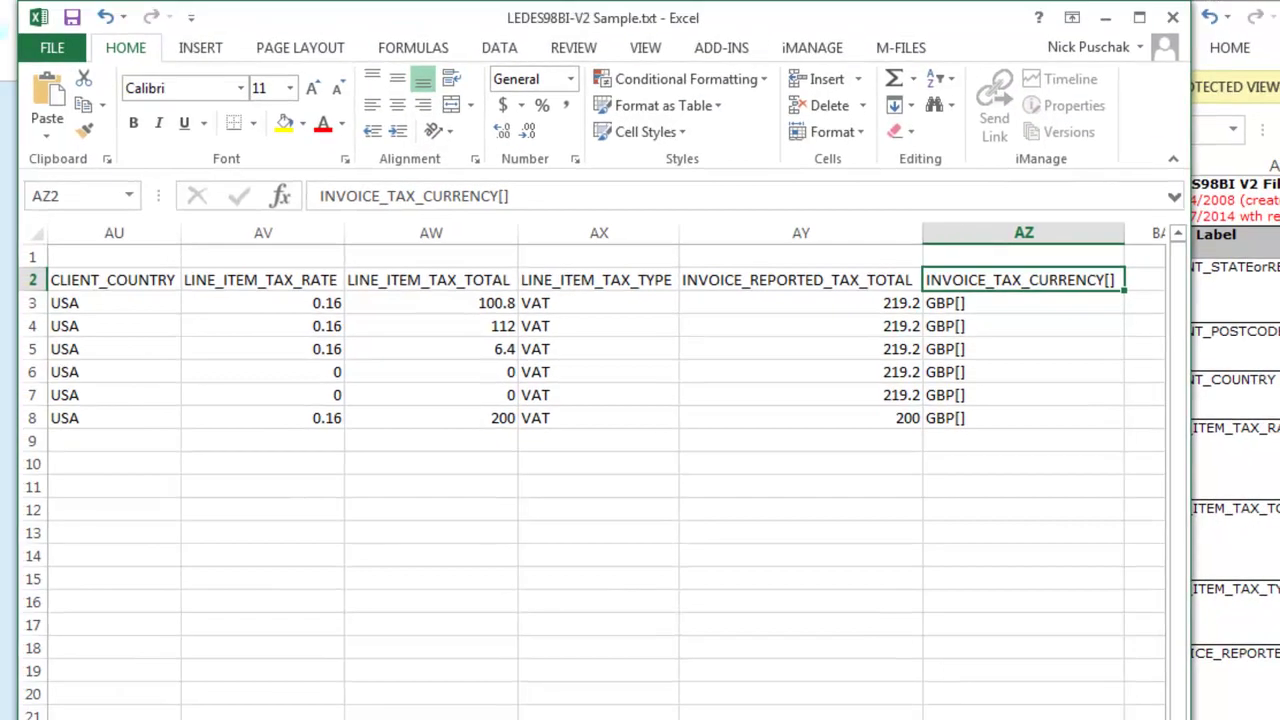
# - Remove the Monthly Retainer line in row 8 from the sample
pyautogui.hscroll(-7, 606, 470)
pyautogui.hscroll(-10, 606, 470)
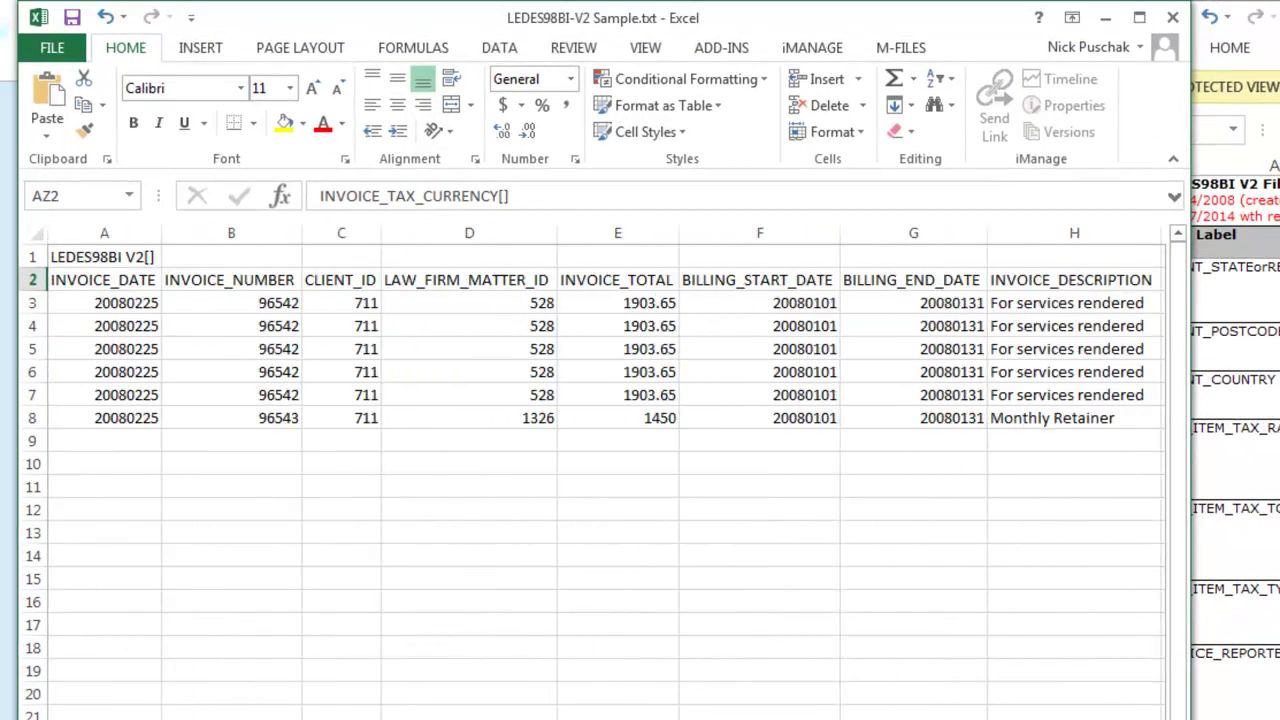
pyautogui.click(25, 418)
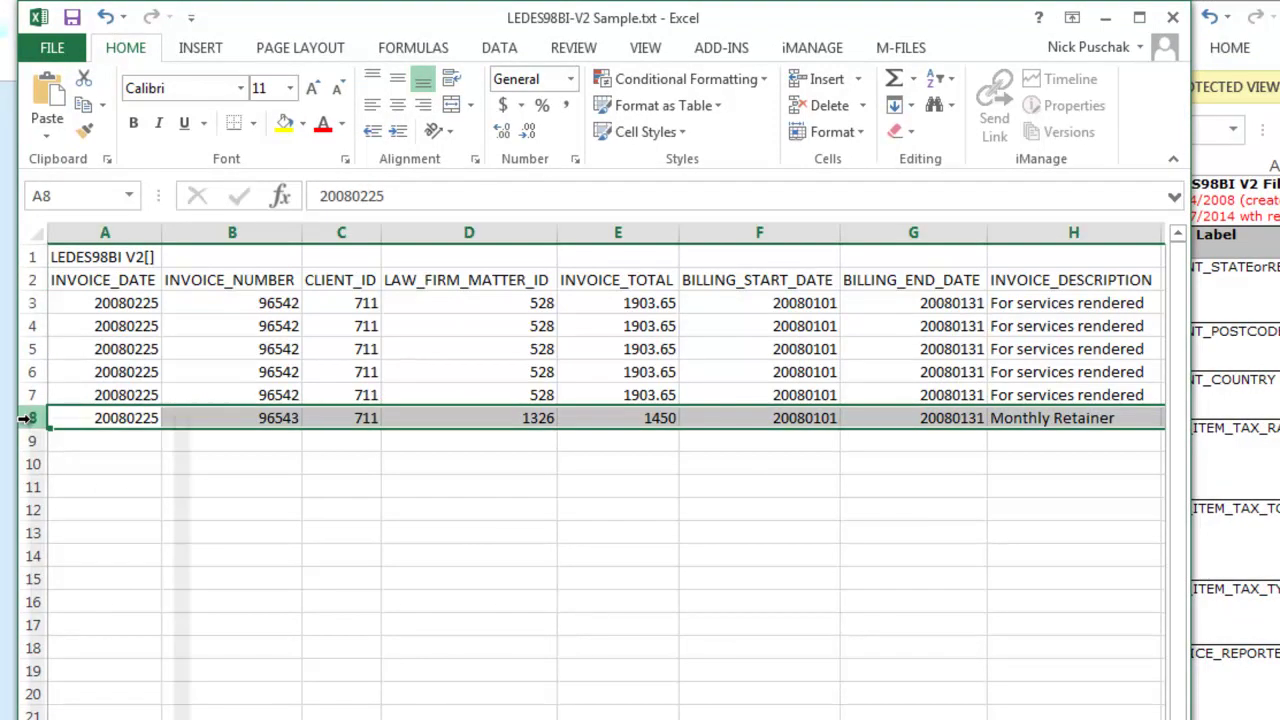
pyautogui.rightClick(25, 418)
pyautogui.click(126, 610)
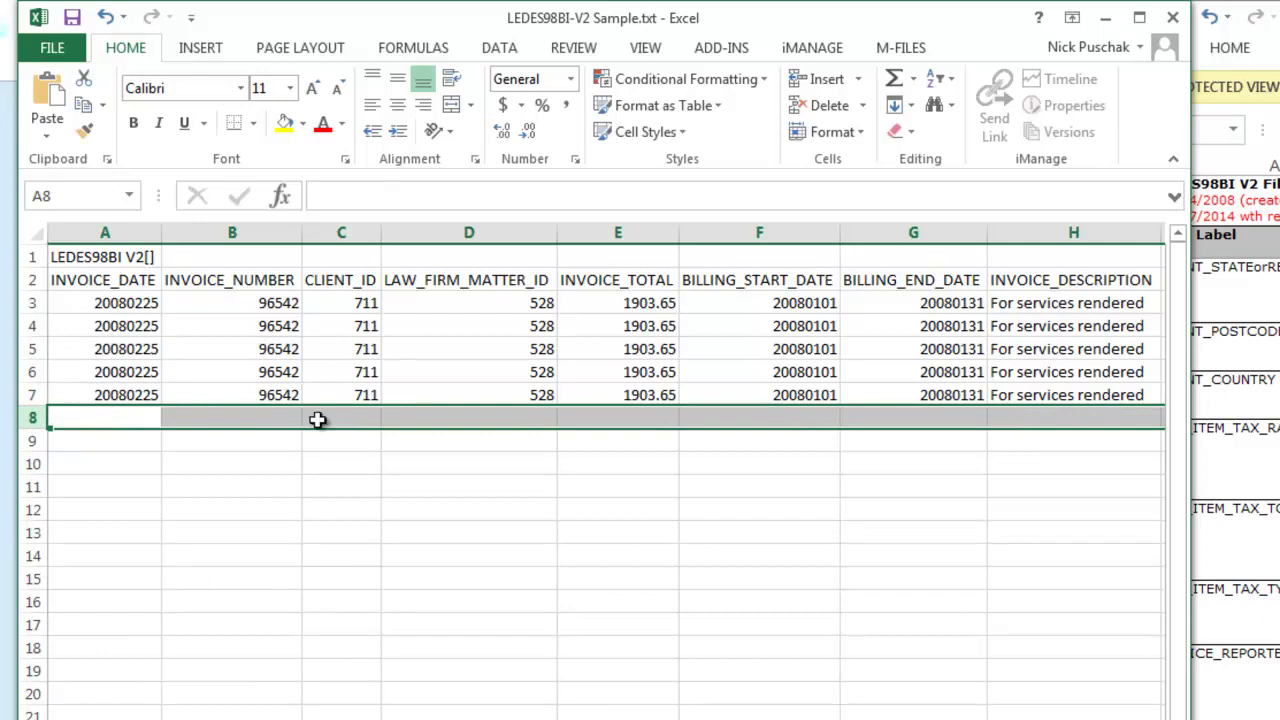
# - Set INVOICE_DATE in row 3 of the sample to 20180928
pyautogui.click(121, 303)
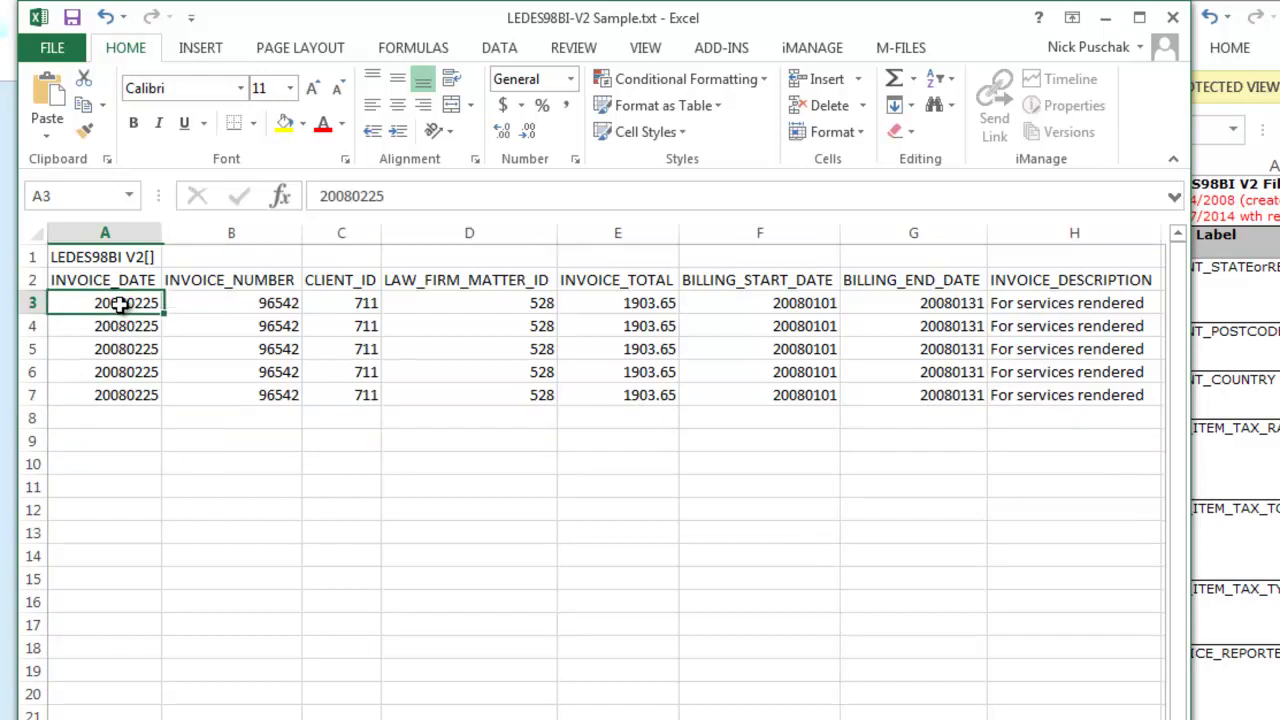
pyautogui.write('2')
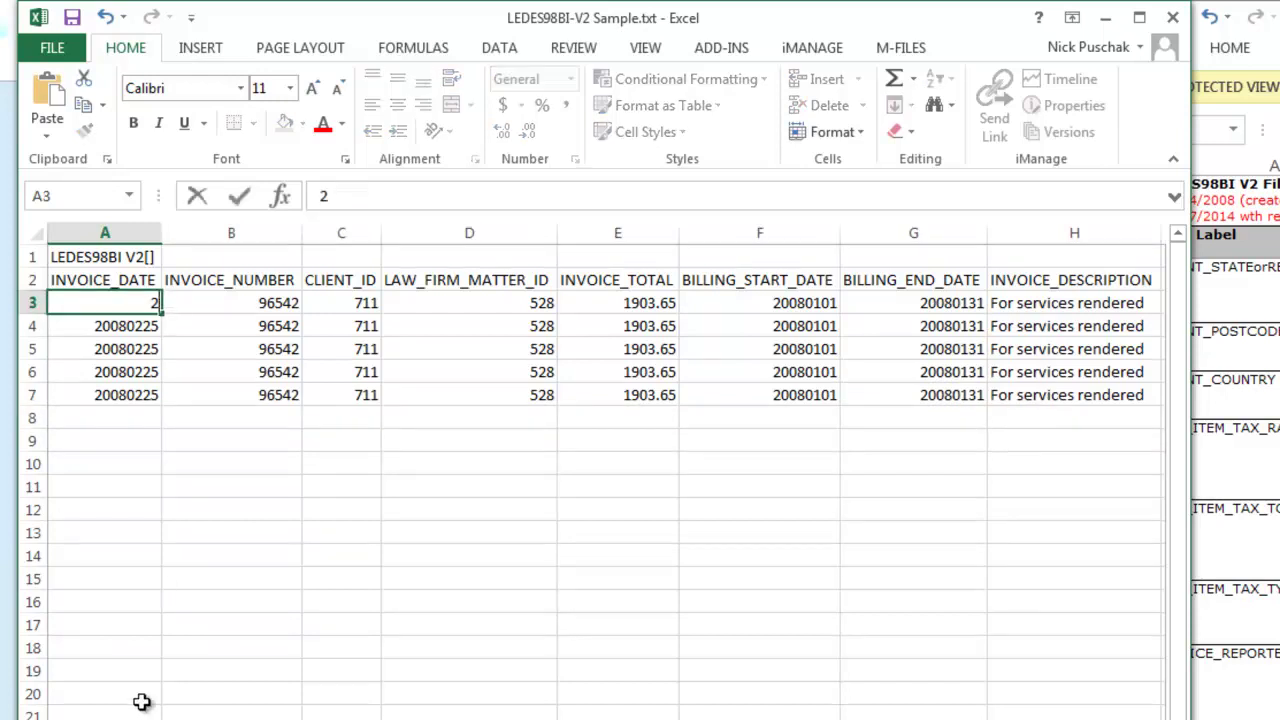
pyautogui.write('01809')
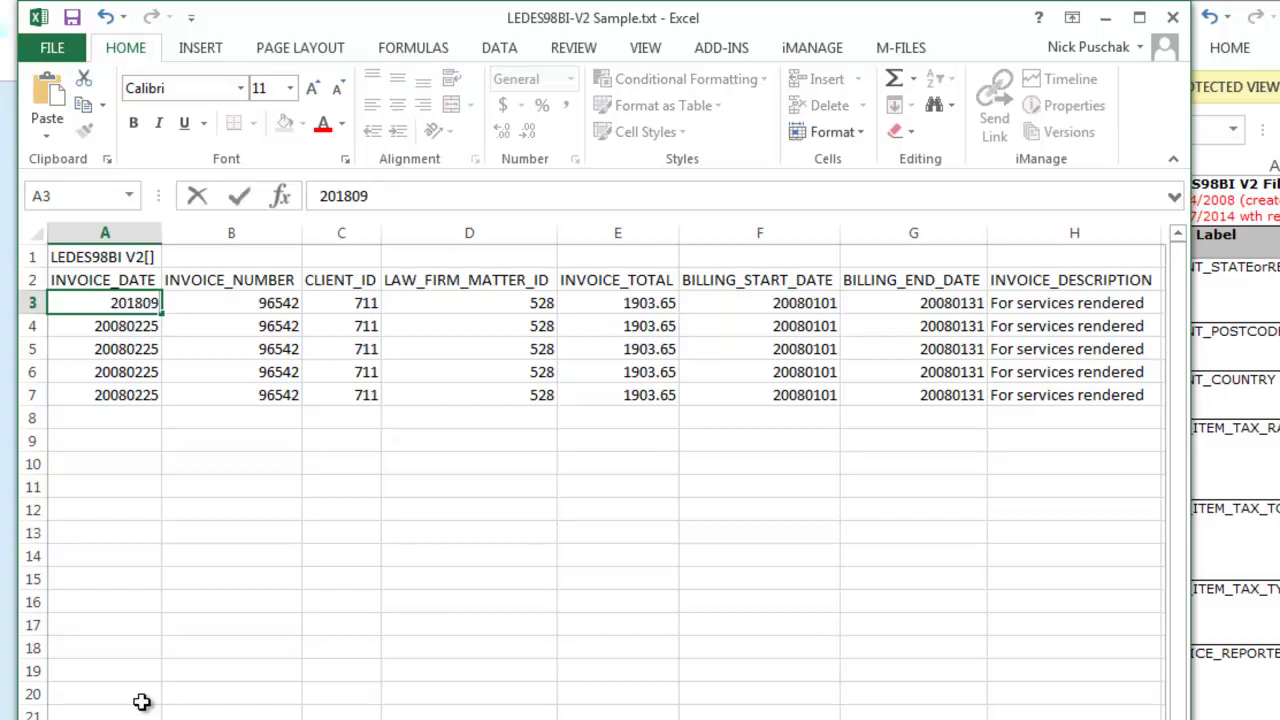
pyautogui.write('28')
pyautogui.press('Tab')
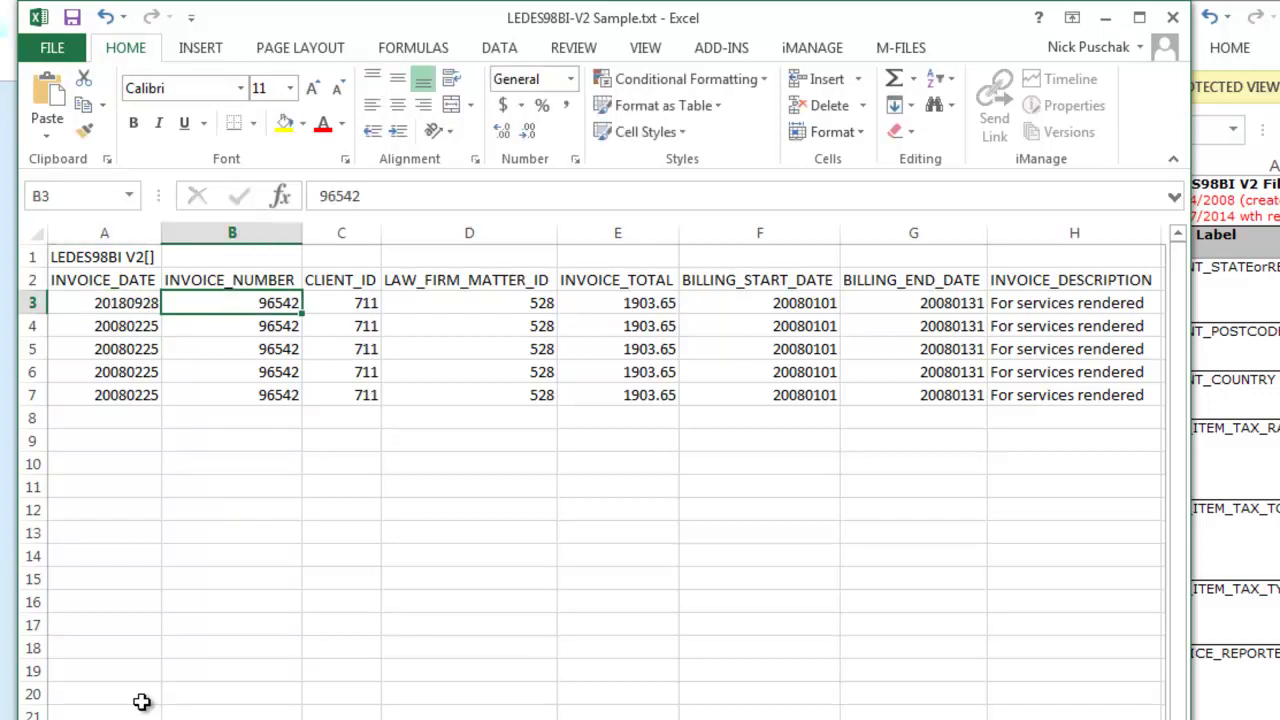
pyautogui.press('Left')
pyautogui.hotkey('shift', 'Down')
pyautogui.hotkey('shift', 'Down')
pyautogui.hotkey('shift', 'Down')
pyautogui.hotkey('shift', 'Down')
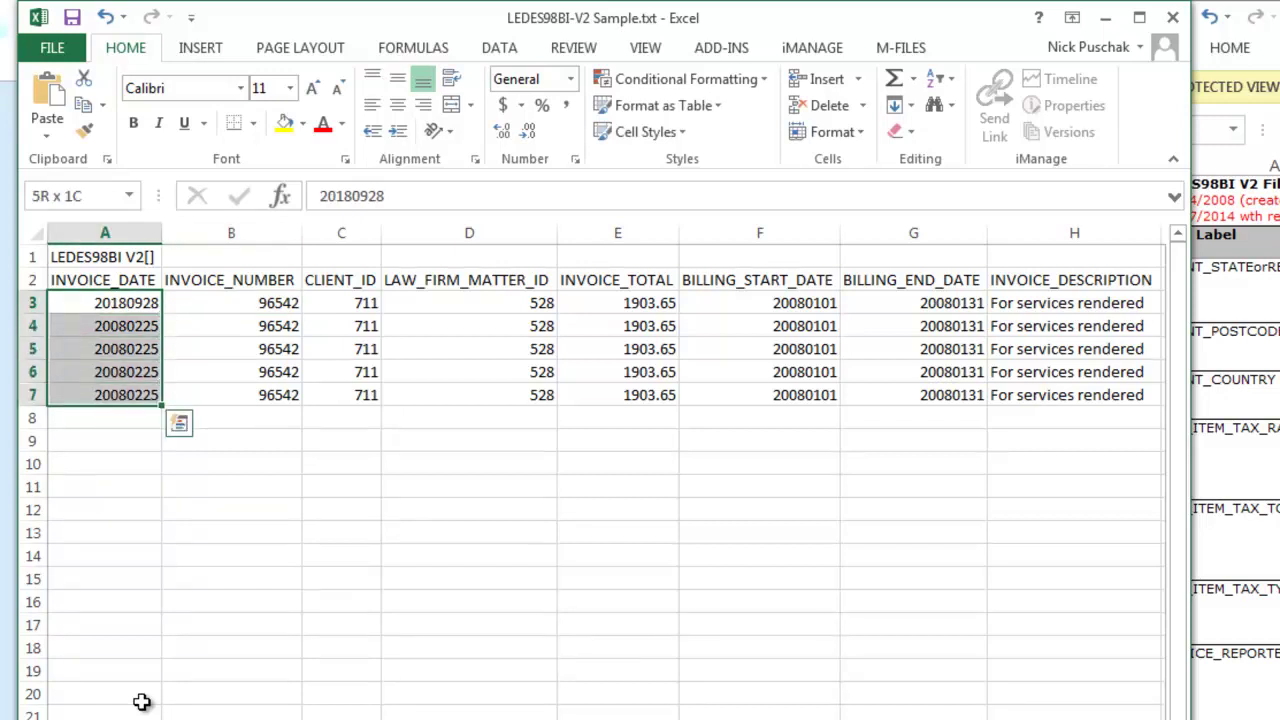
pyautogui.hotkey('ctrl', 'q')
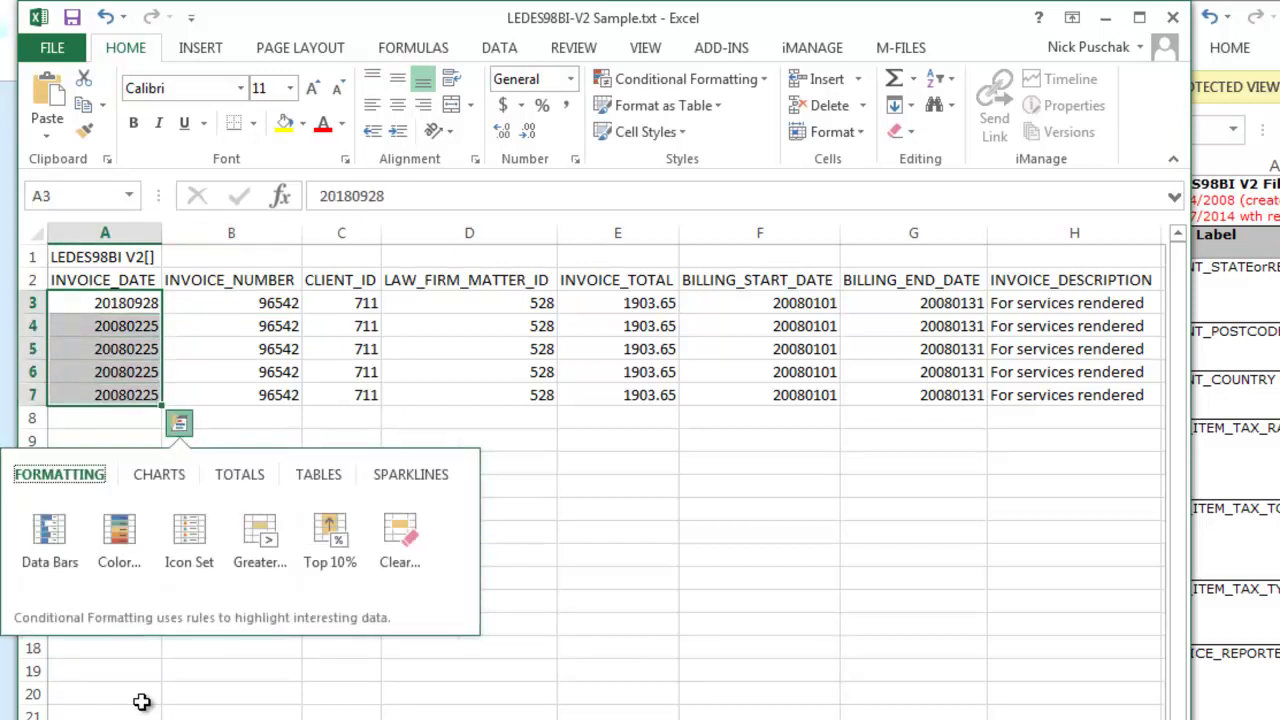
pyautogui.click(200, 719)
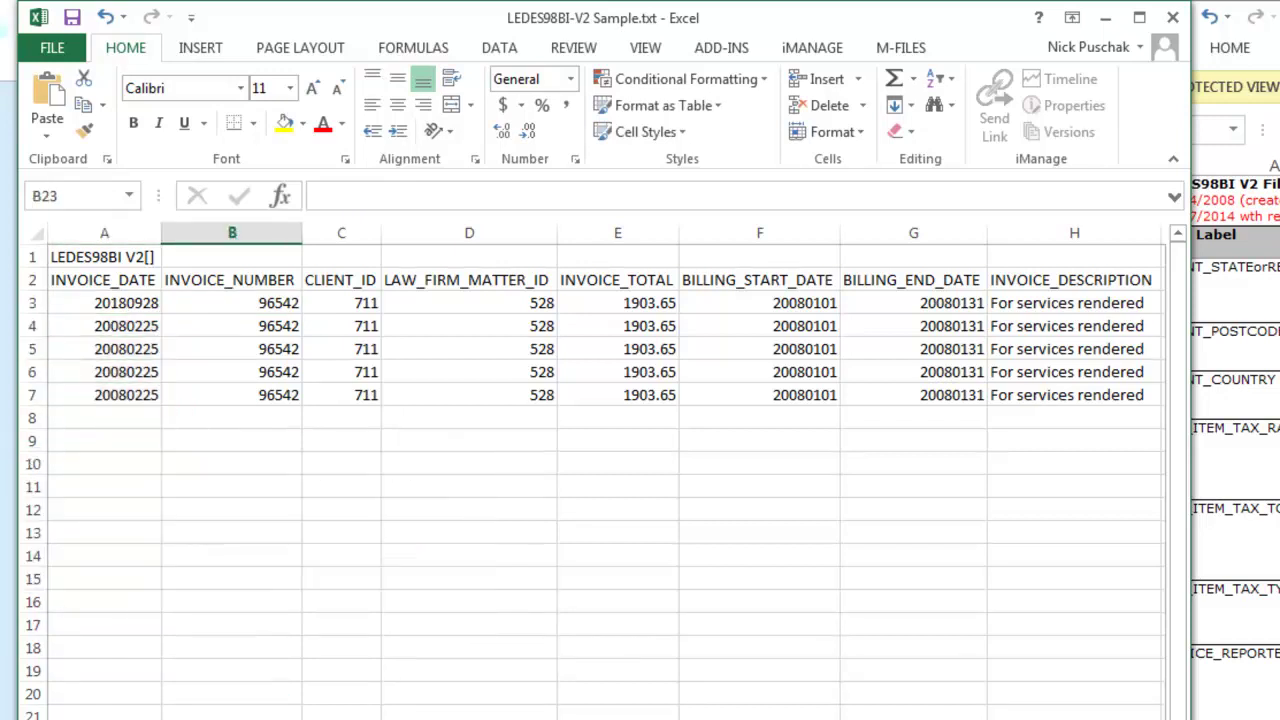
# - Set INVOICE_NUMBER in row 3 to 12345G and fill it down through row 7
pyautogui.click(259, 306)
pyautogui.write('1234')
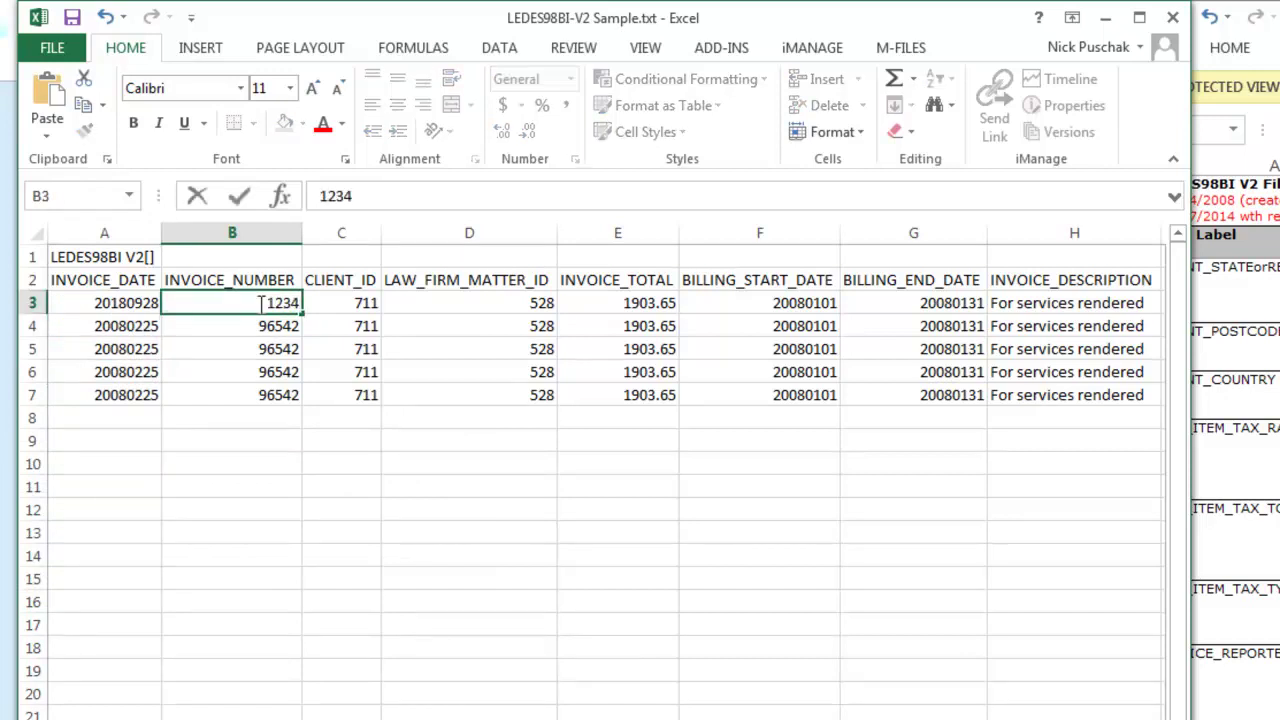
pyautogui.write('5G')
pyautogui.press('Return')
pyautogui.moveTo(260, 303); pyautogui.dragTo(264, 400)
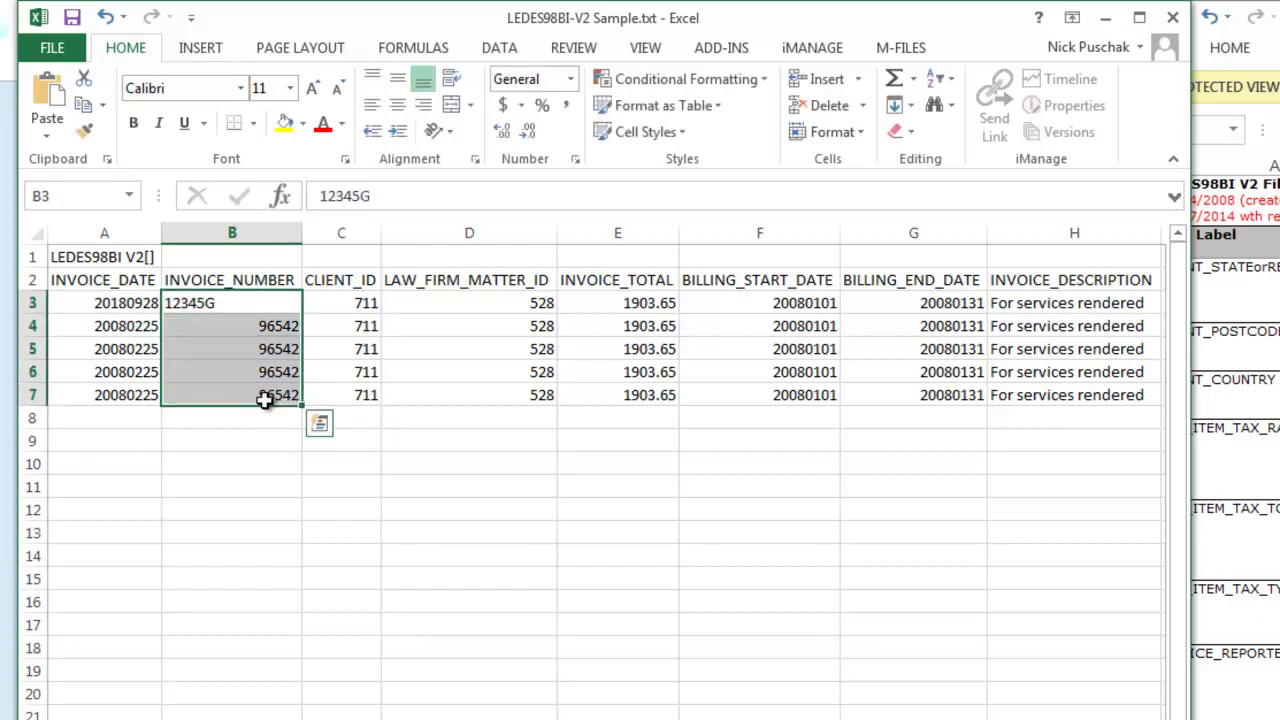
pyautogui.hotkey('ctrl', 'd')
pyautogui.click(369, 442)
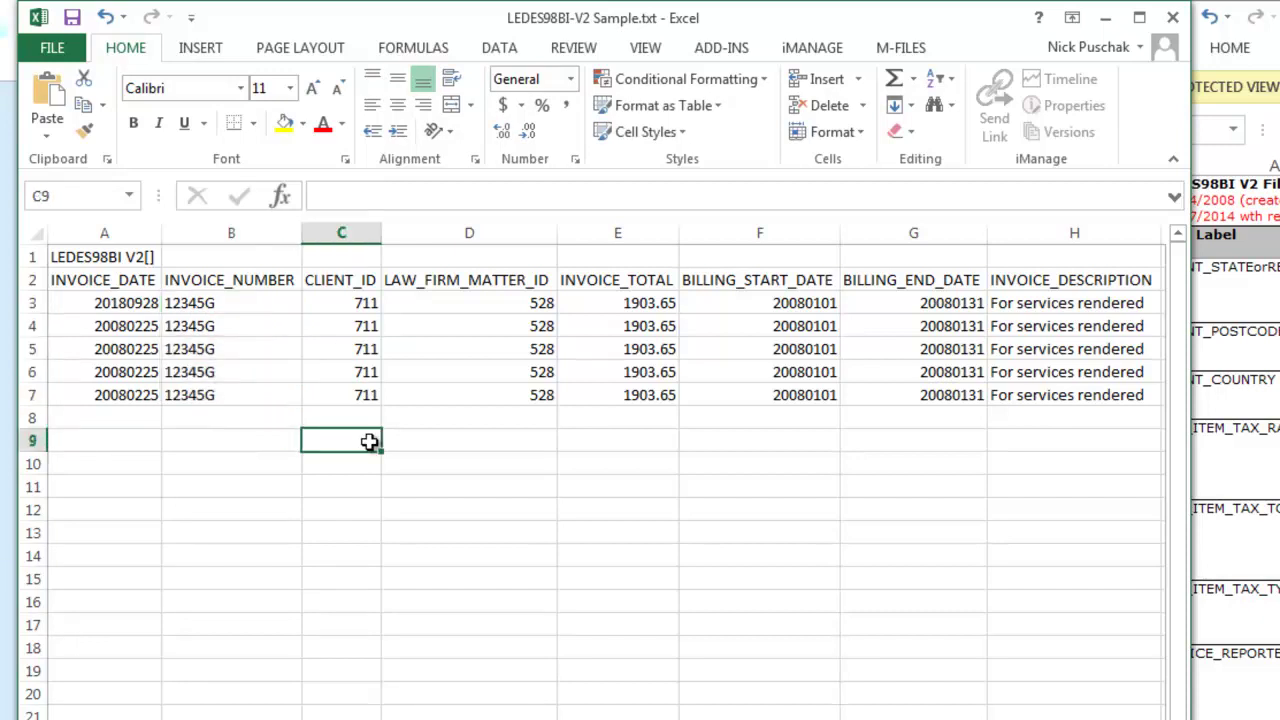
# - Replace CLIENT_ID in row 3 with the new client number and fill it down through row 7
pyautogui.click(366, 303)
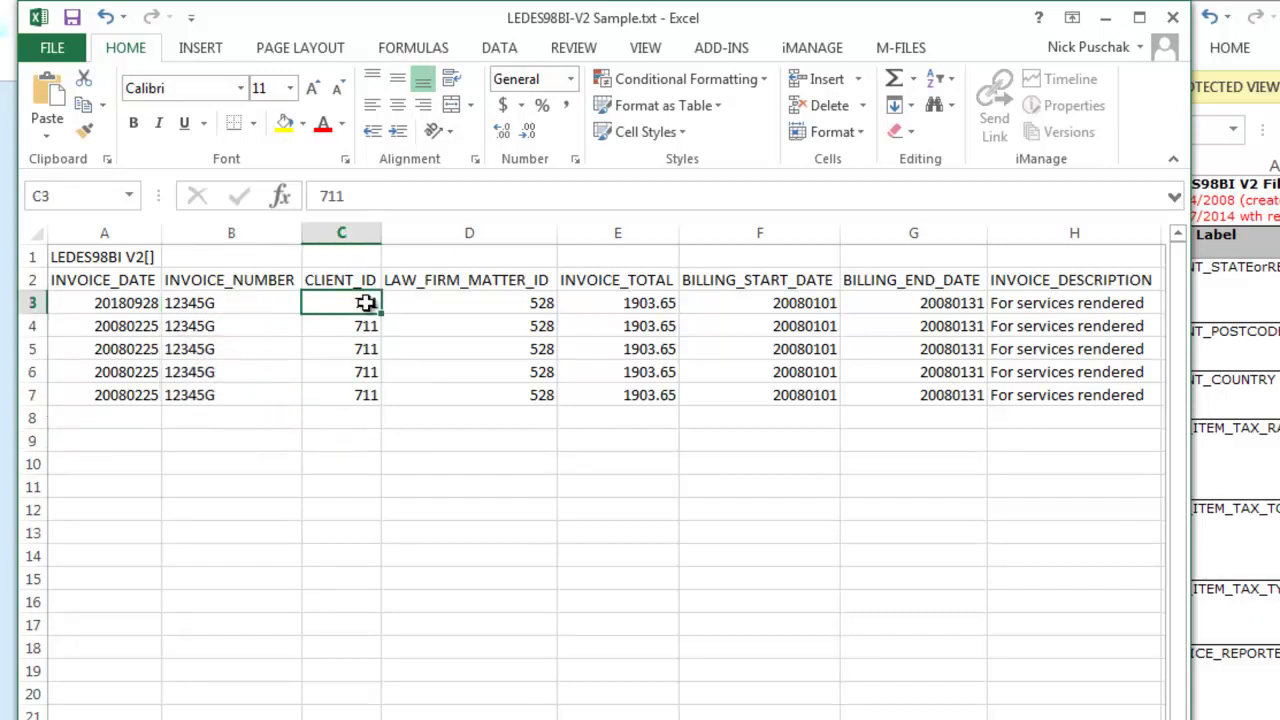
pyautogui.write('101')
pyautogui.press('Return')
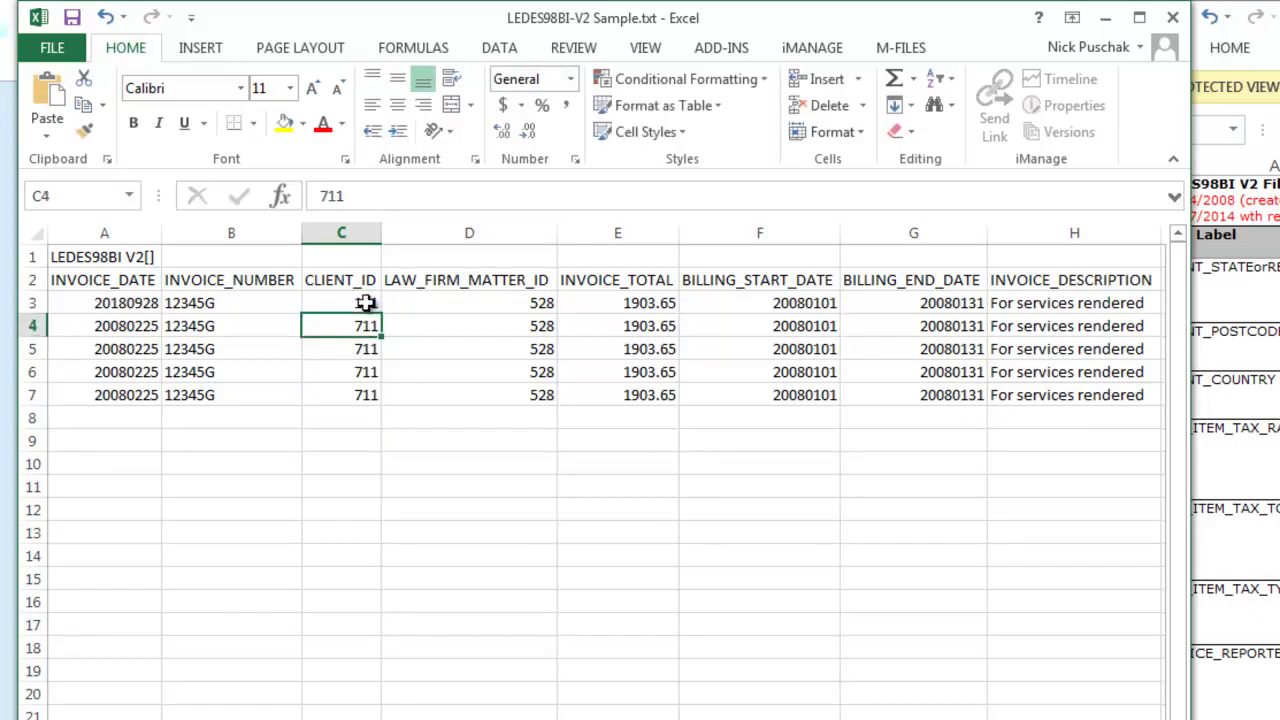
pyautogui.moveTo(366, 303); pyautogui.dragTo(366, 395)
pyautogui.hotkey('ctrl', 'd')
# - Set LAW_FIRM_MATTER_ID in row 3 to 1001 and fill it down through row 7
pyautogui.click(438, 303)
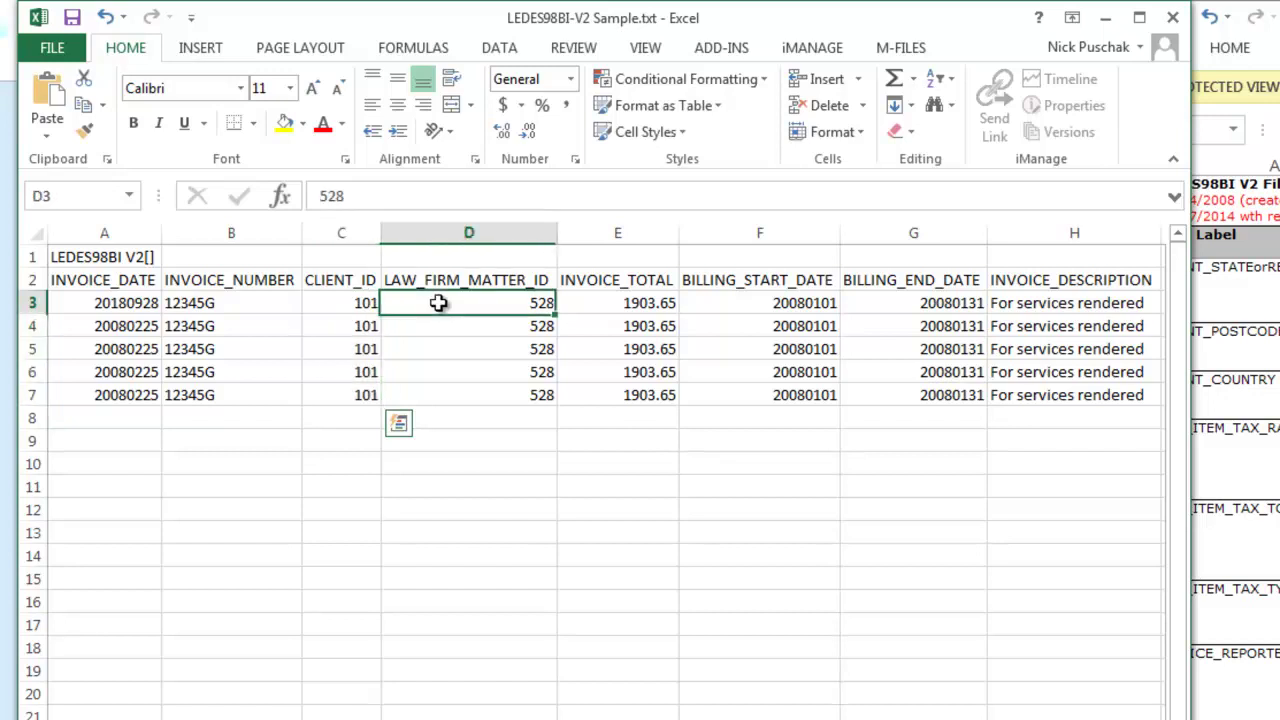
pyautogui.write('1')
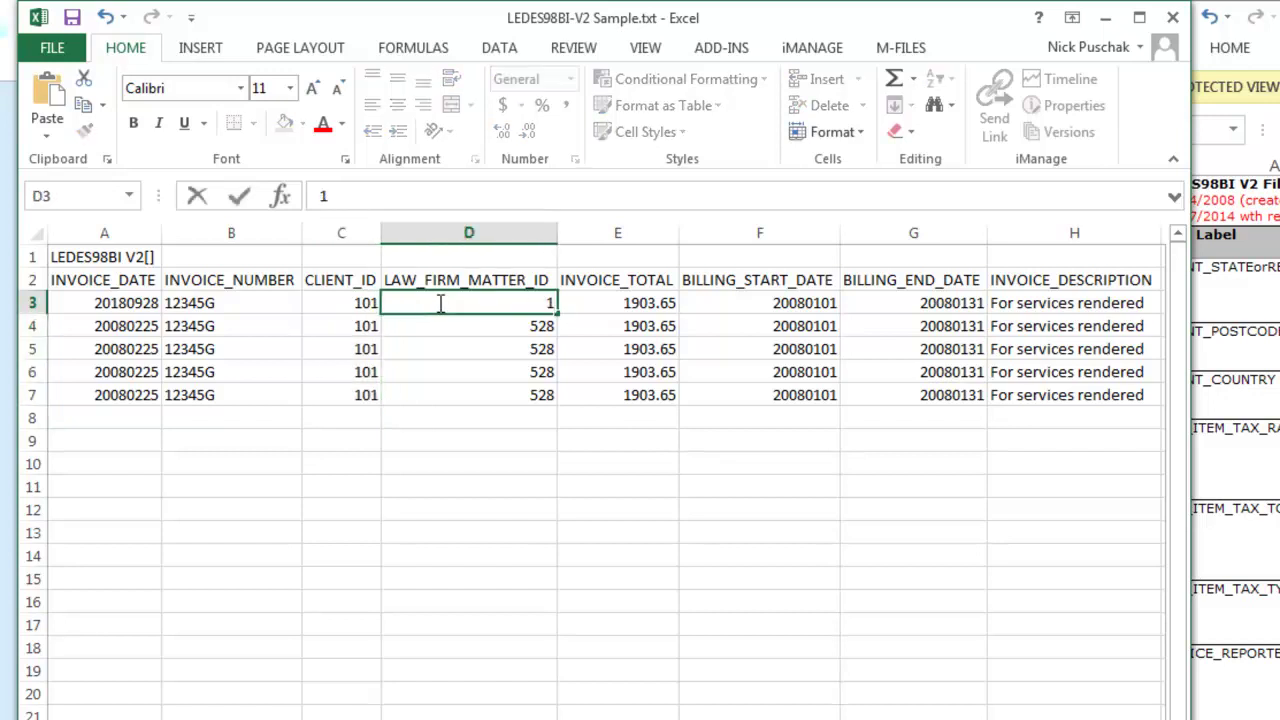
pyautogui.write('001')
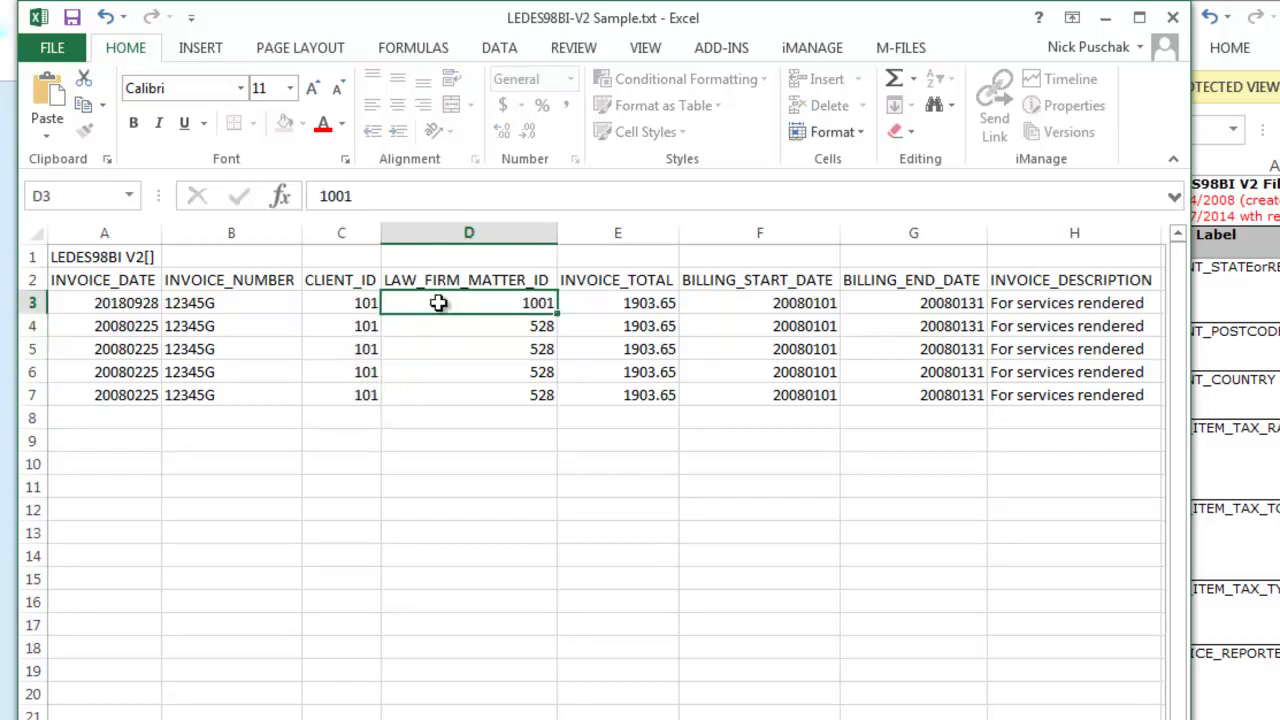
pyautogui.press('Return')
pyautogui.moveTo(437, 303); pyautogui.dragTo(456, 397)
pyautogui.hotkey('ctrl', 'd')
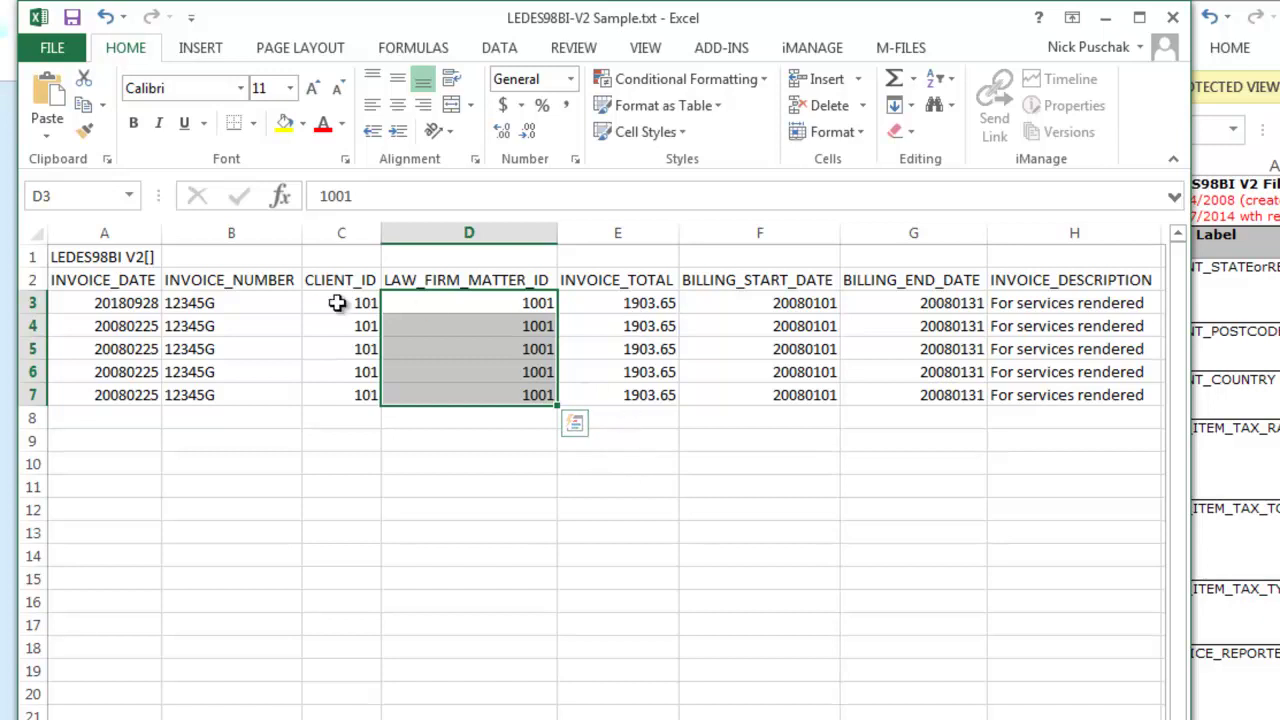
# - Set INVOICE_TOTAL in row 3 to 1000 and fill it down through row 7
pyautogui.click(666, 303)
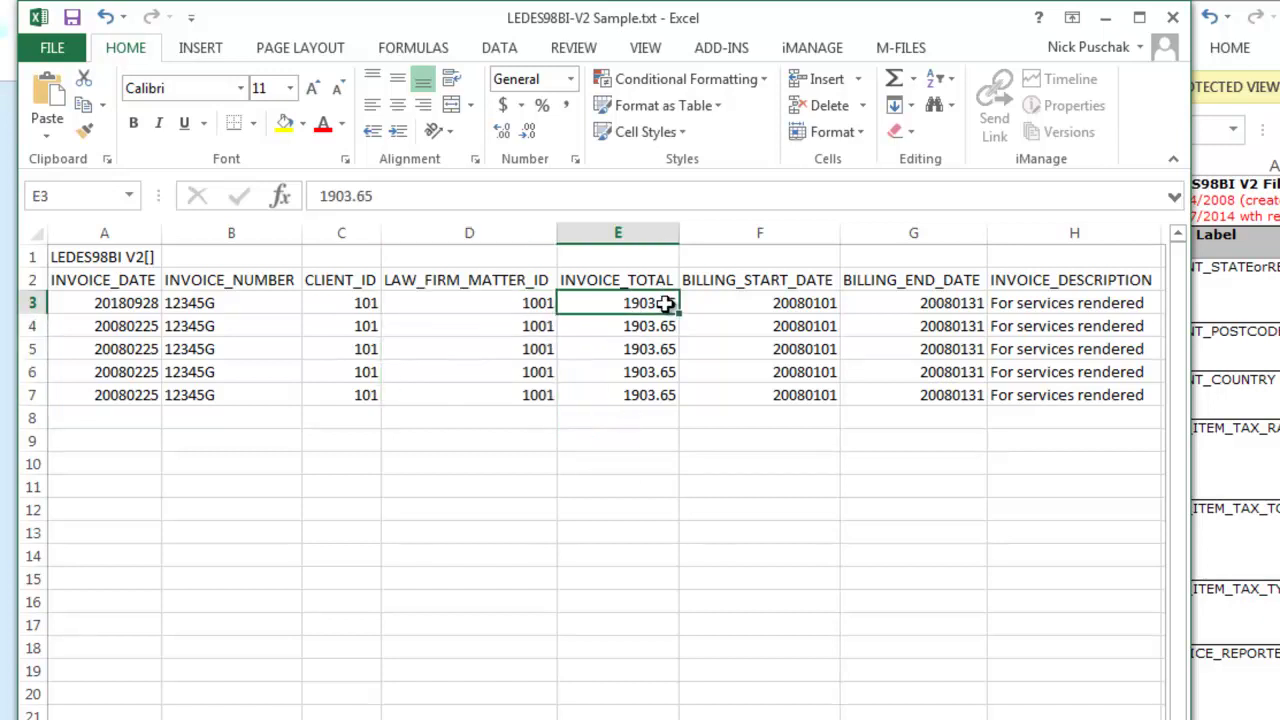
pyautogui.write('1000')
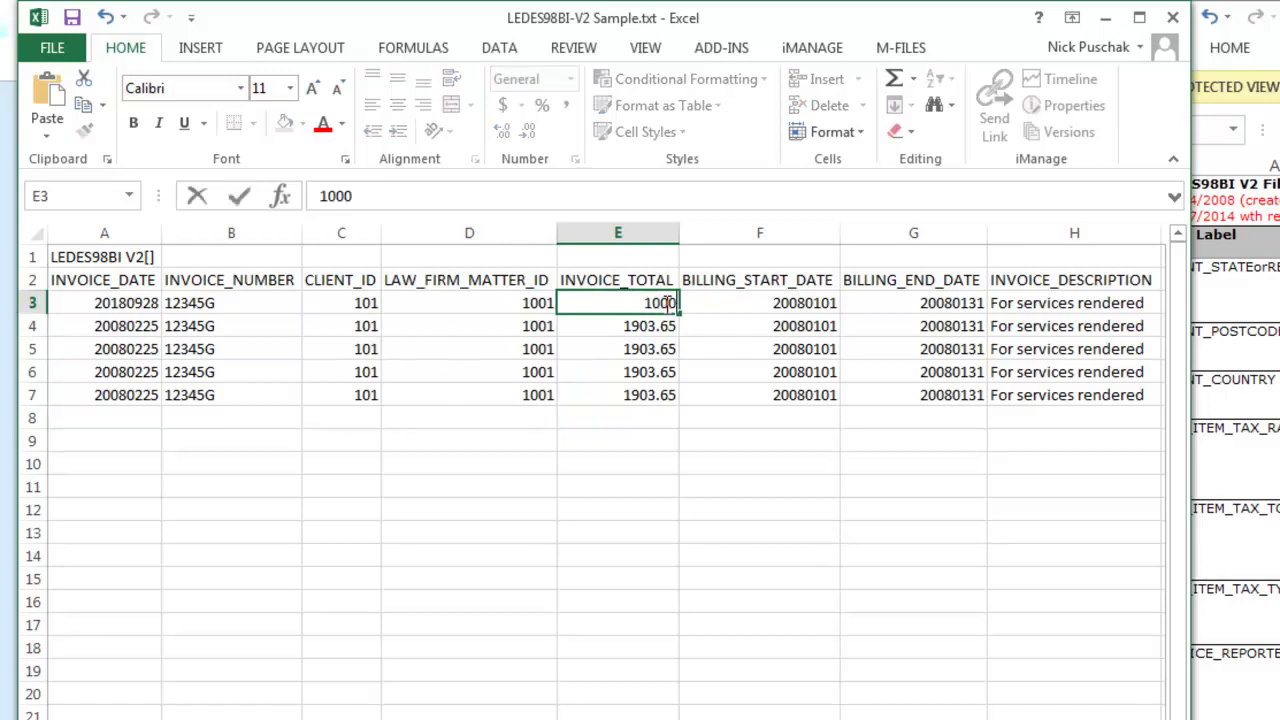
pyautogui.press('Return')
pyautogui.moveTo(666, 303); pyautogui.dragTo(670, 410)
pyautogui.hotkey('ctrl', 'd')
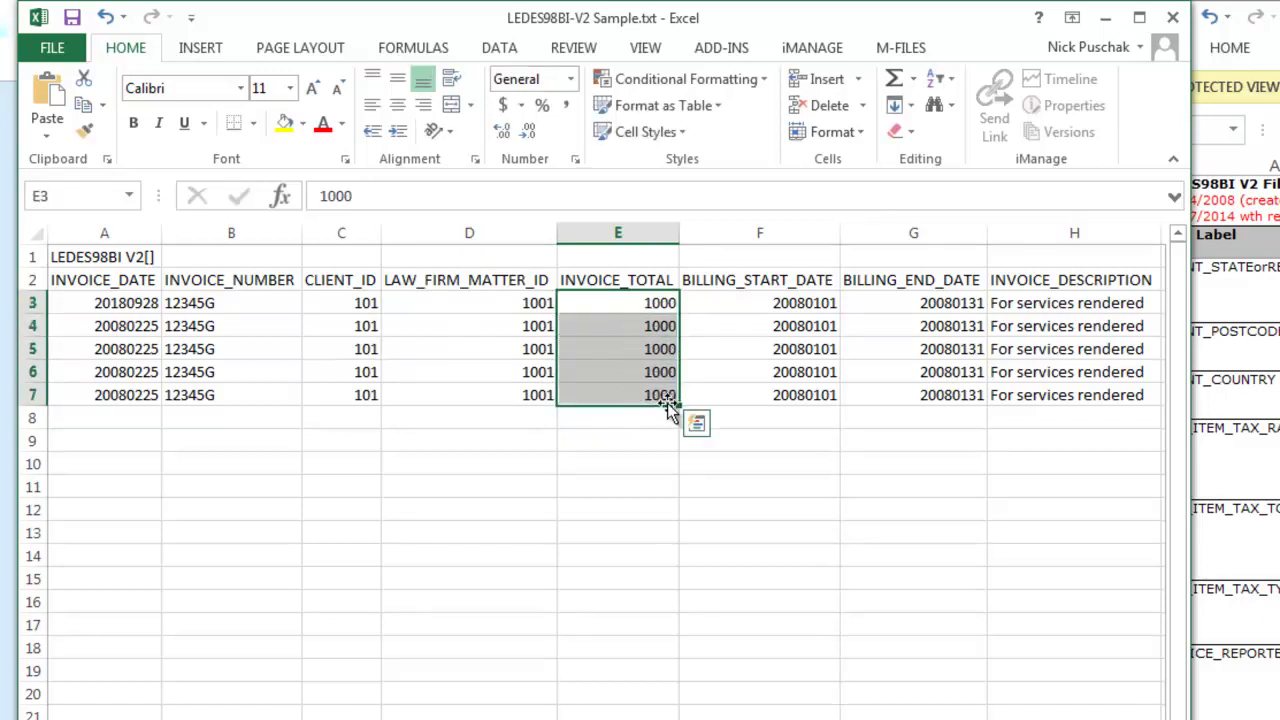
# - Set BILLING_START_DATE in row 3 to 20180801 and fill it down through row 7
pyautogui.click(781, 307)
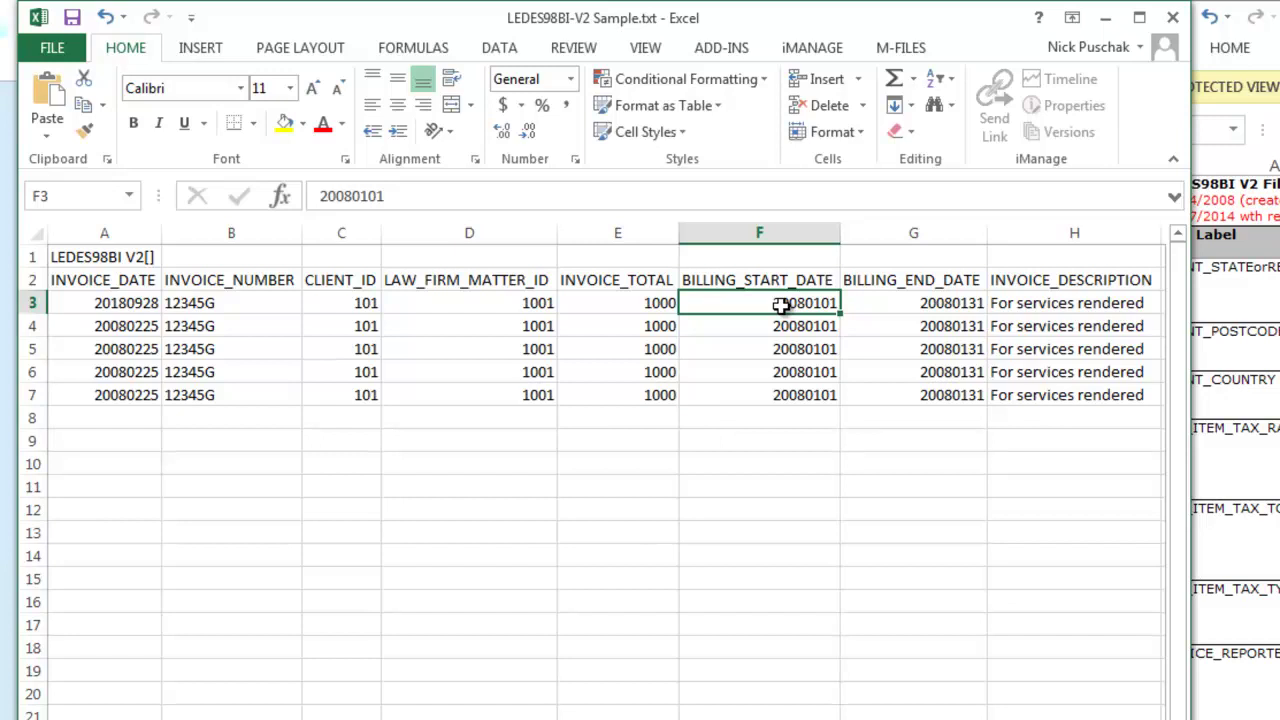
pyautogui.write('2018')
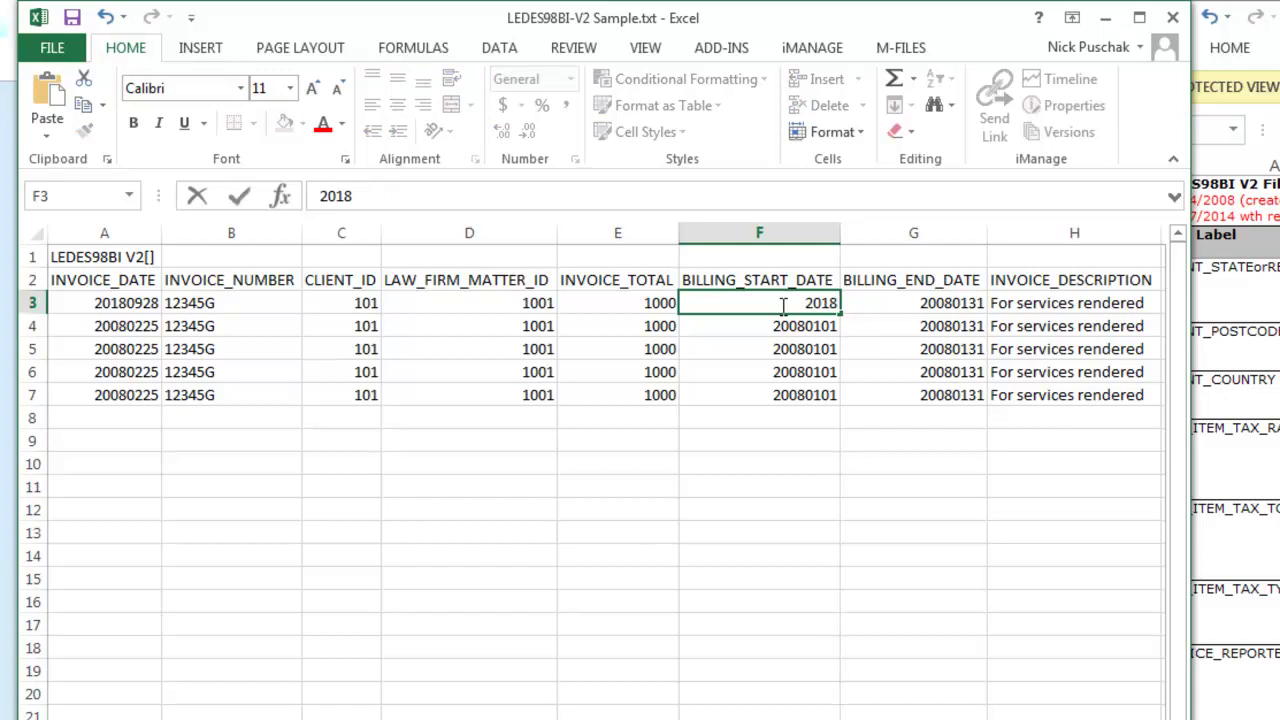
pyautogui.write('0801')
pyautogui.press('Return')
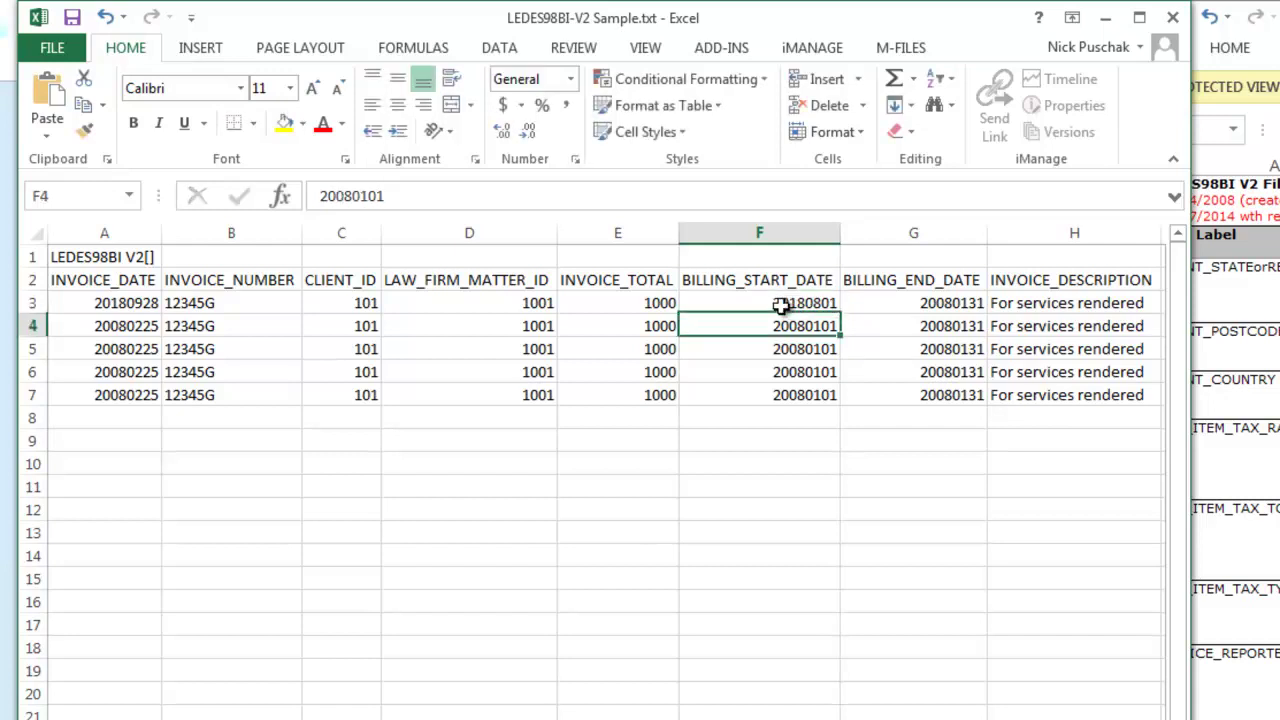
pyautogui.moveTo(780, 306); pyautogui.dragTo(788, 396)
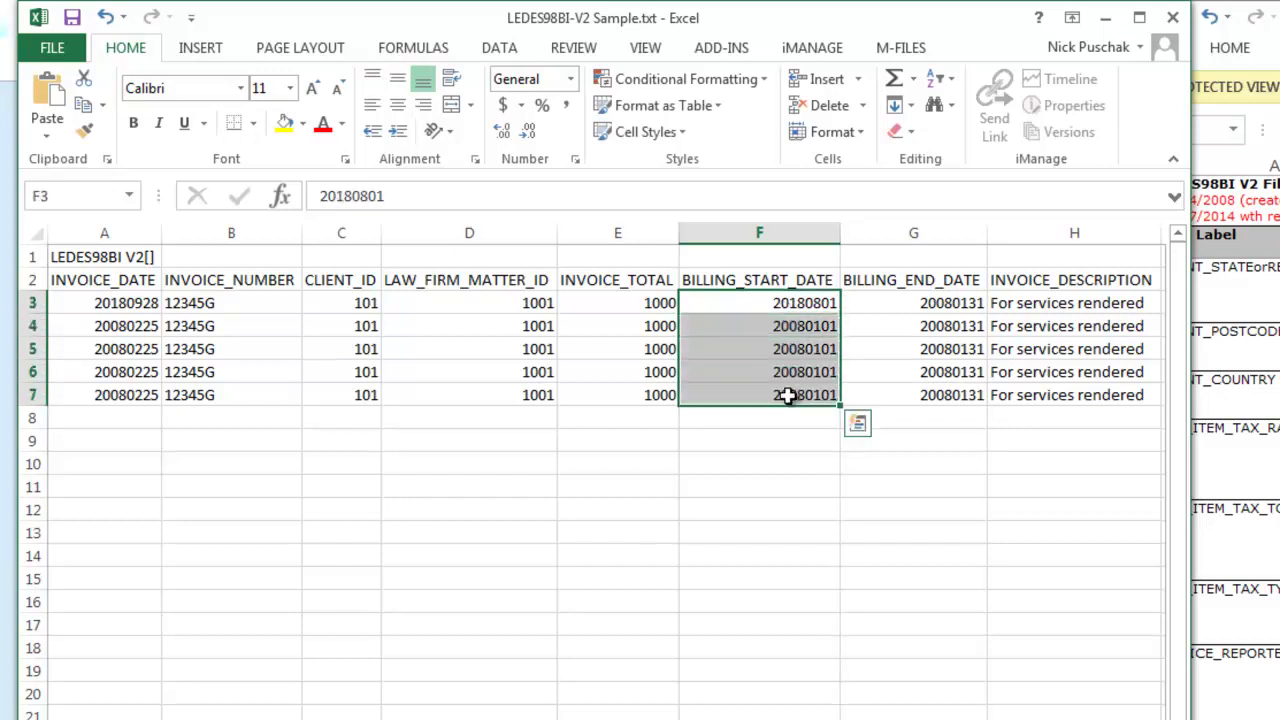
pyautogui.hotkey('ctrl', 'd')
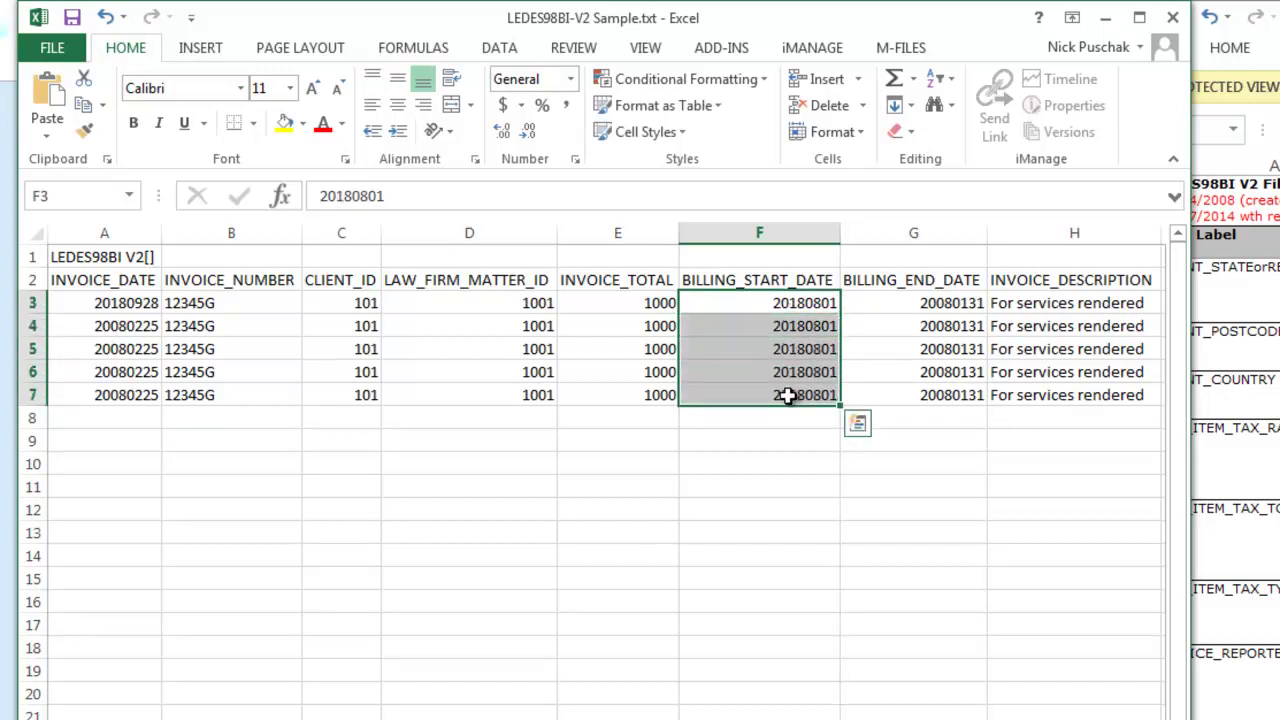
# - Set BILLING_END_DATE in row 3 to 20180831 and fill it down through row 7
pyautogui.click(938, 303)
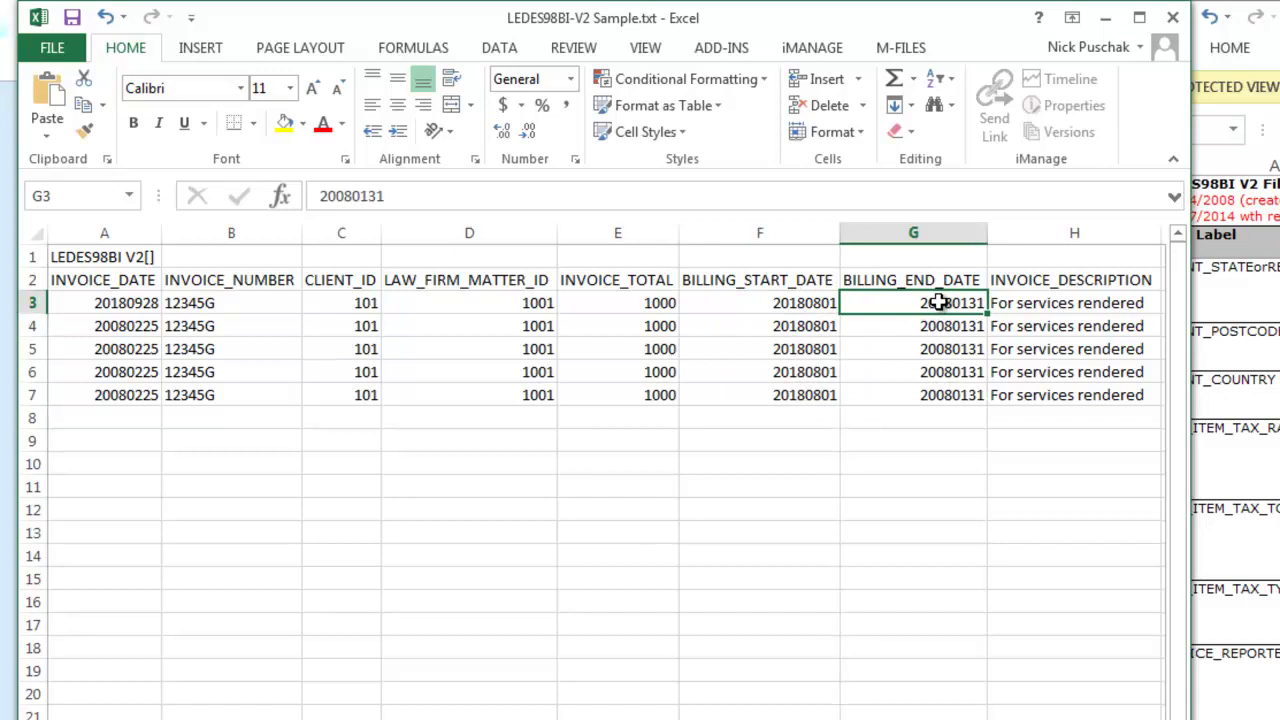
pyautogui.write('20180831')
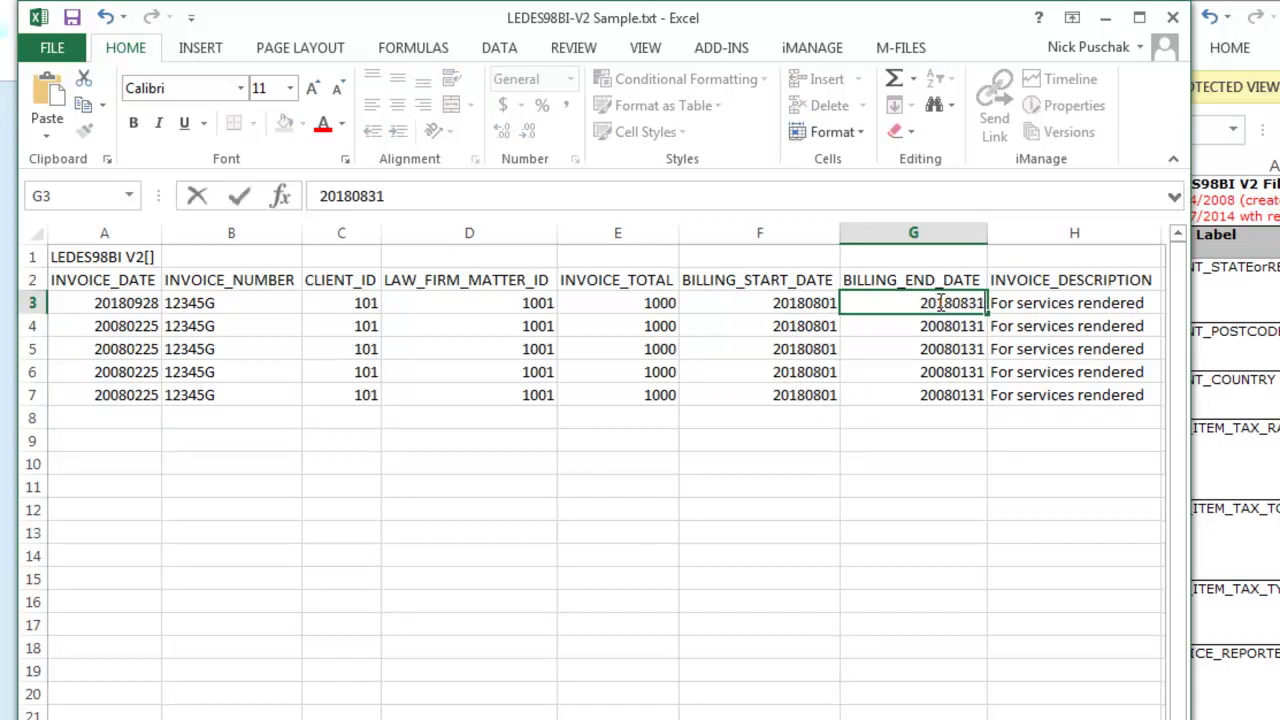
pyautogui.press('Return')
pyautogui.moveTo(939, 302); pyautogui.dragTo(942, 391)
pyautogui.hotkey('ctrl', 'd')
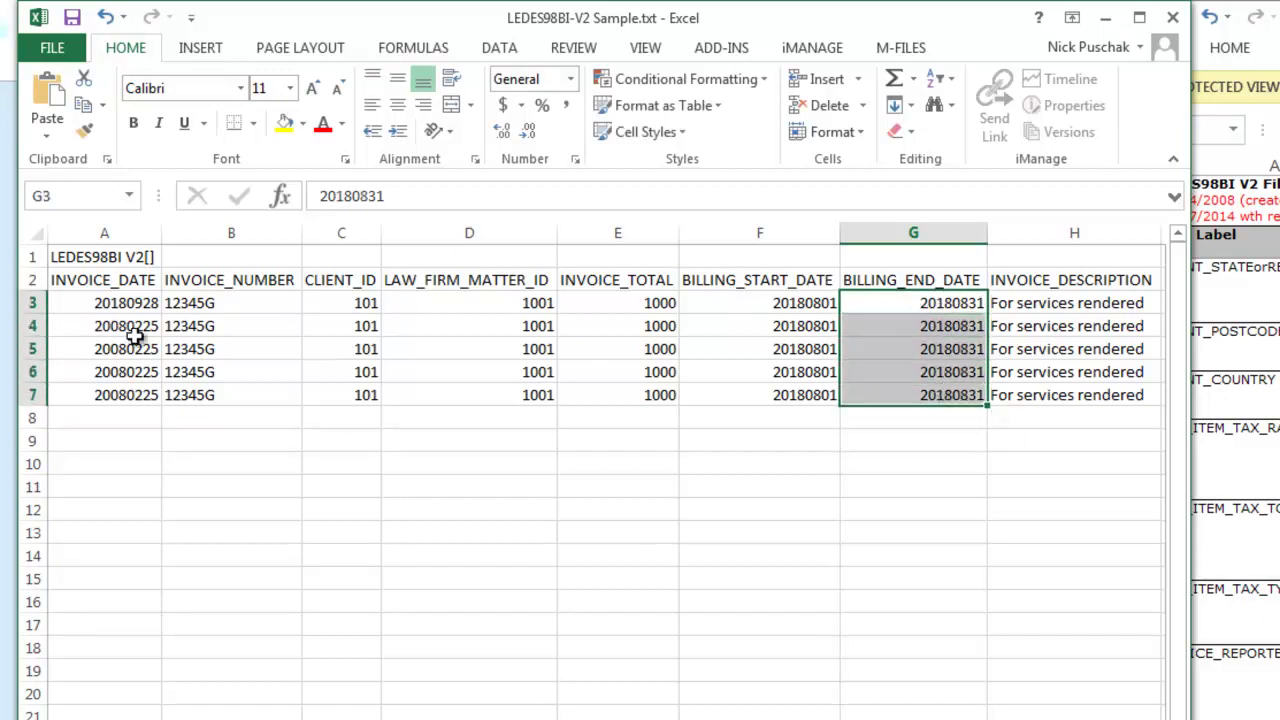
# - Change INVOICE_DESCRIPTION in row 3 to "For work done on the Acme matter." and fill it down through row 7
pyautogui.click(1051, 297)
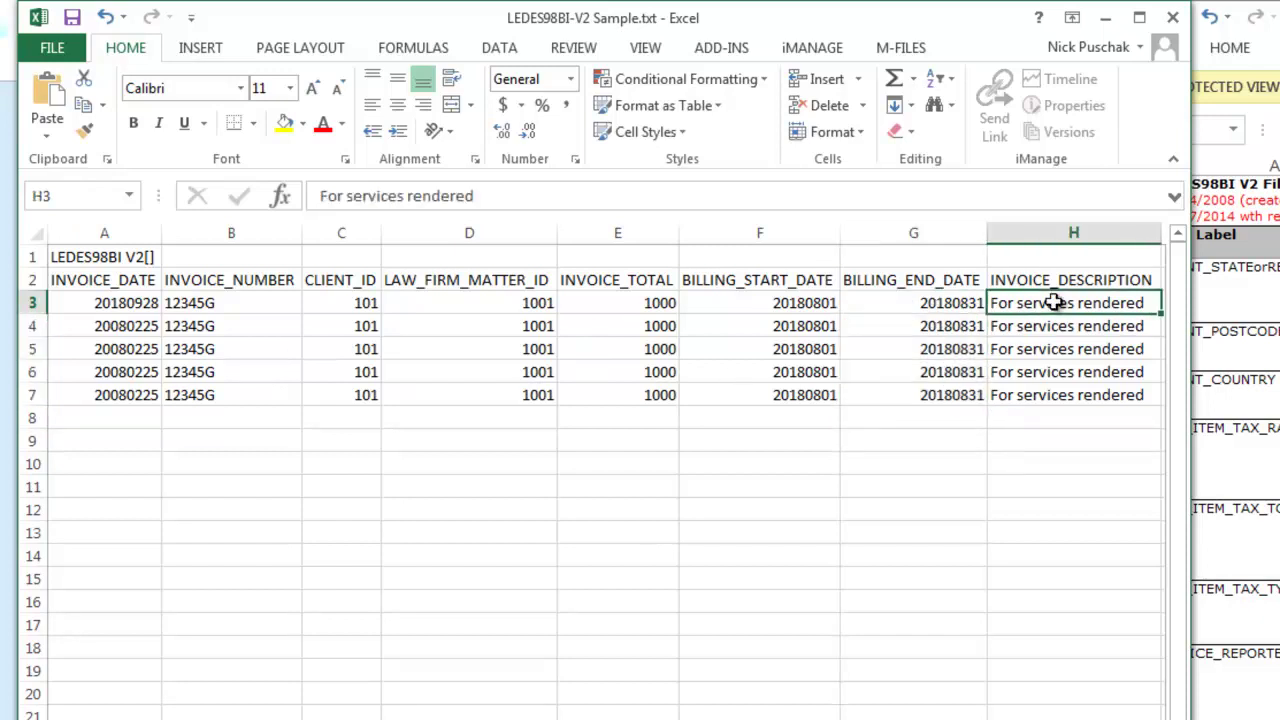
pyautogui.press('Right')
pyautogui.press('Left')
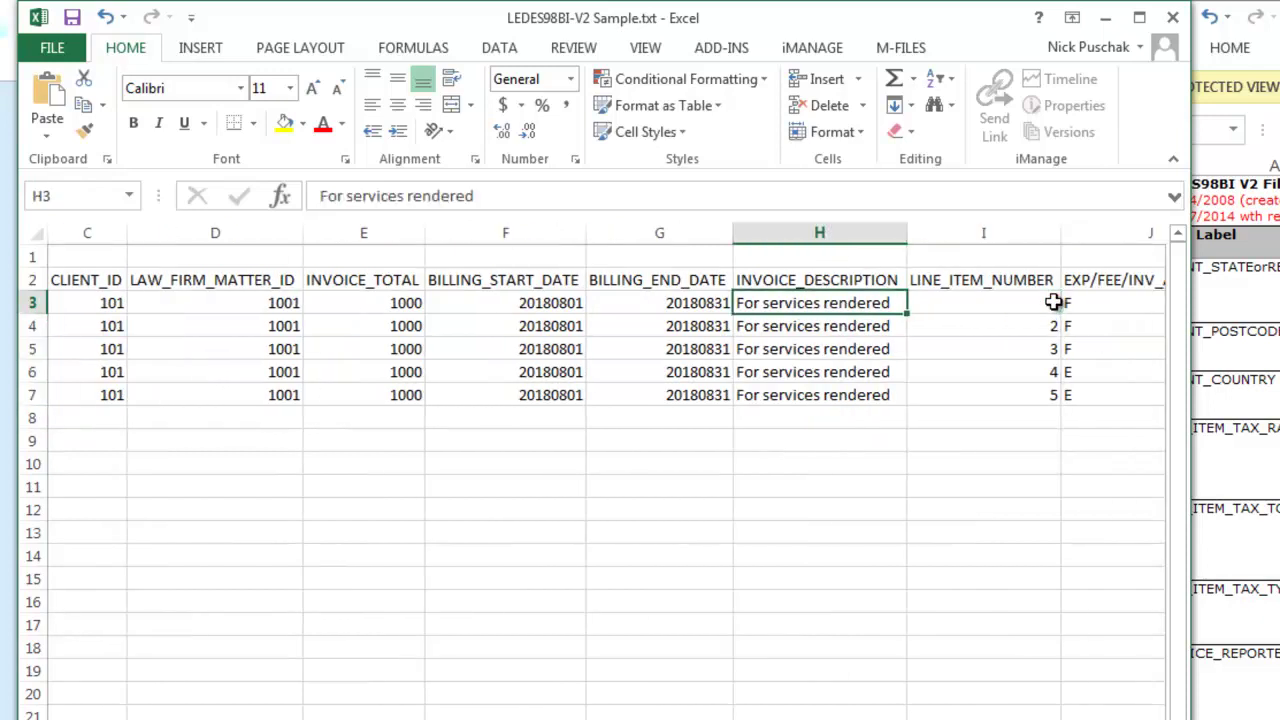
pyautogui.write('For ')
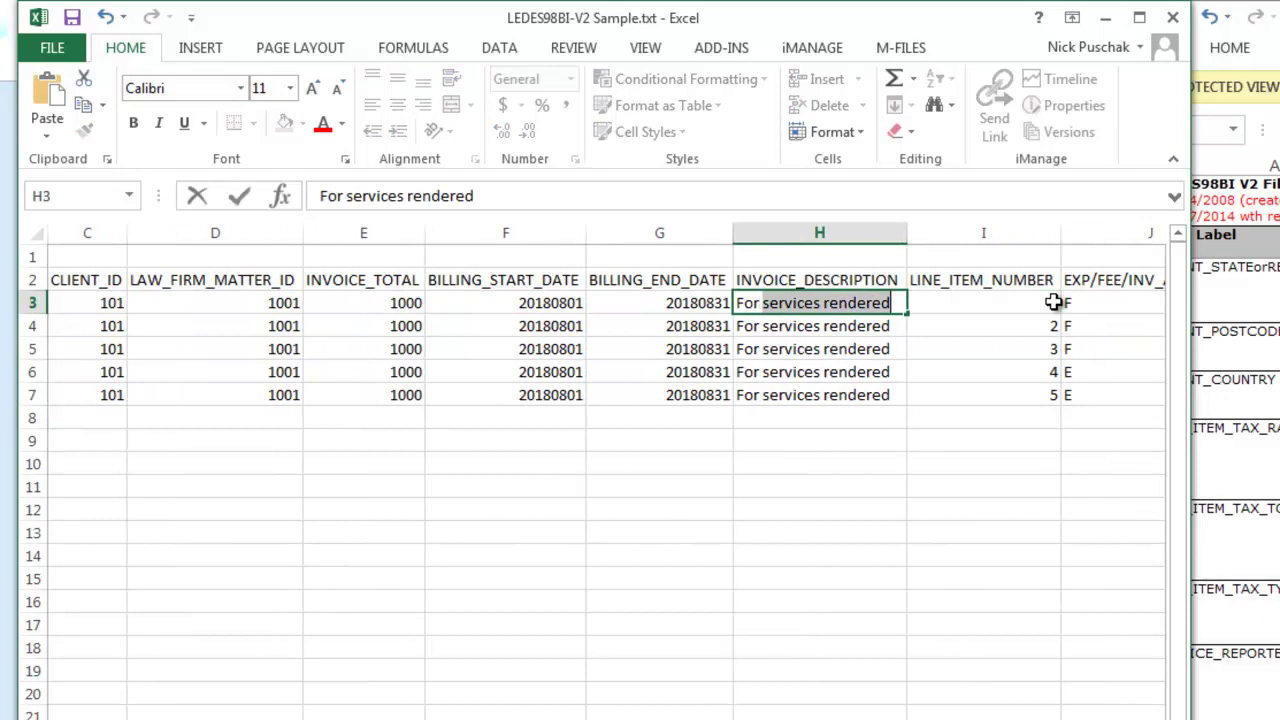
pyautogui.write('w')
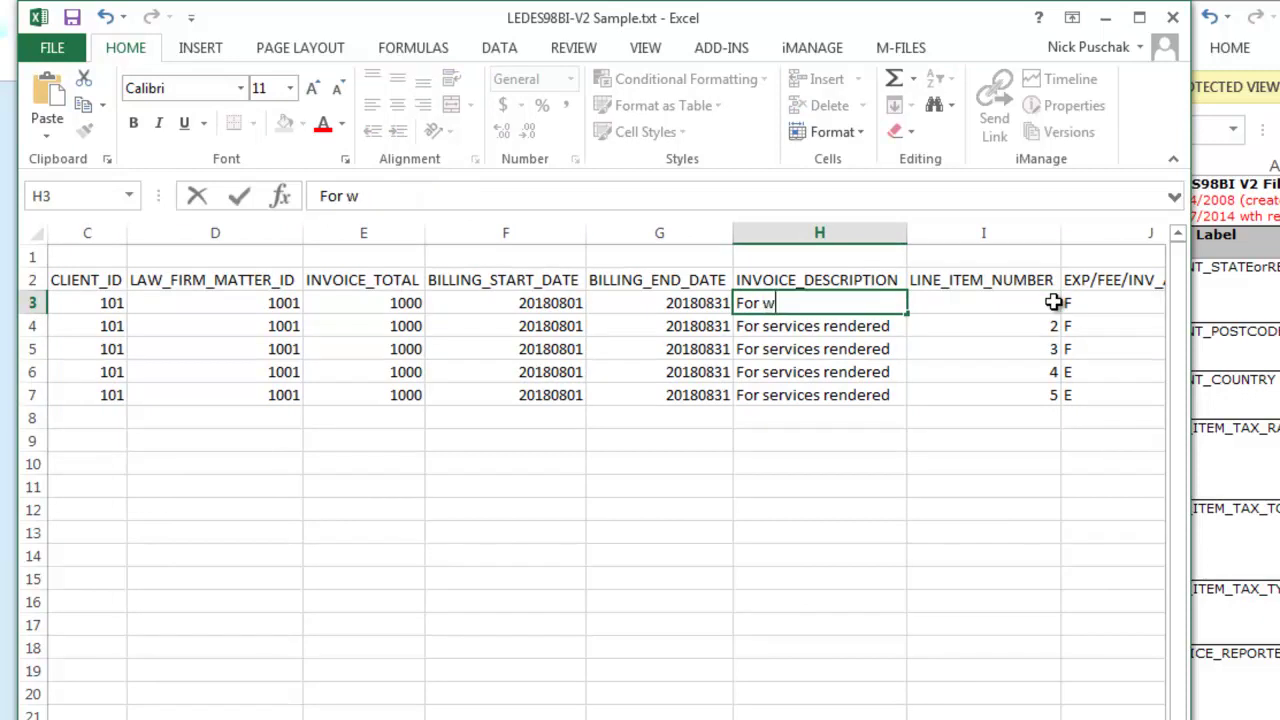
pyautogui.write('ork done')
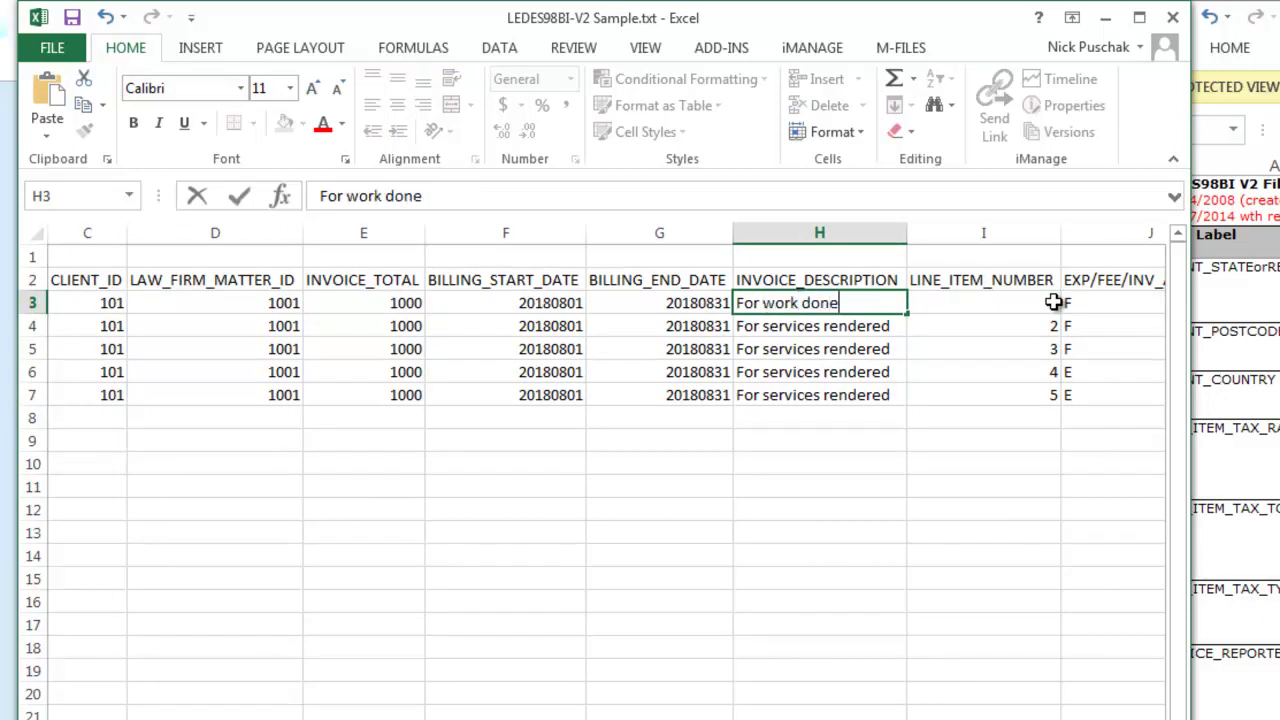
pyautogui.write(' on the Acme matter')
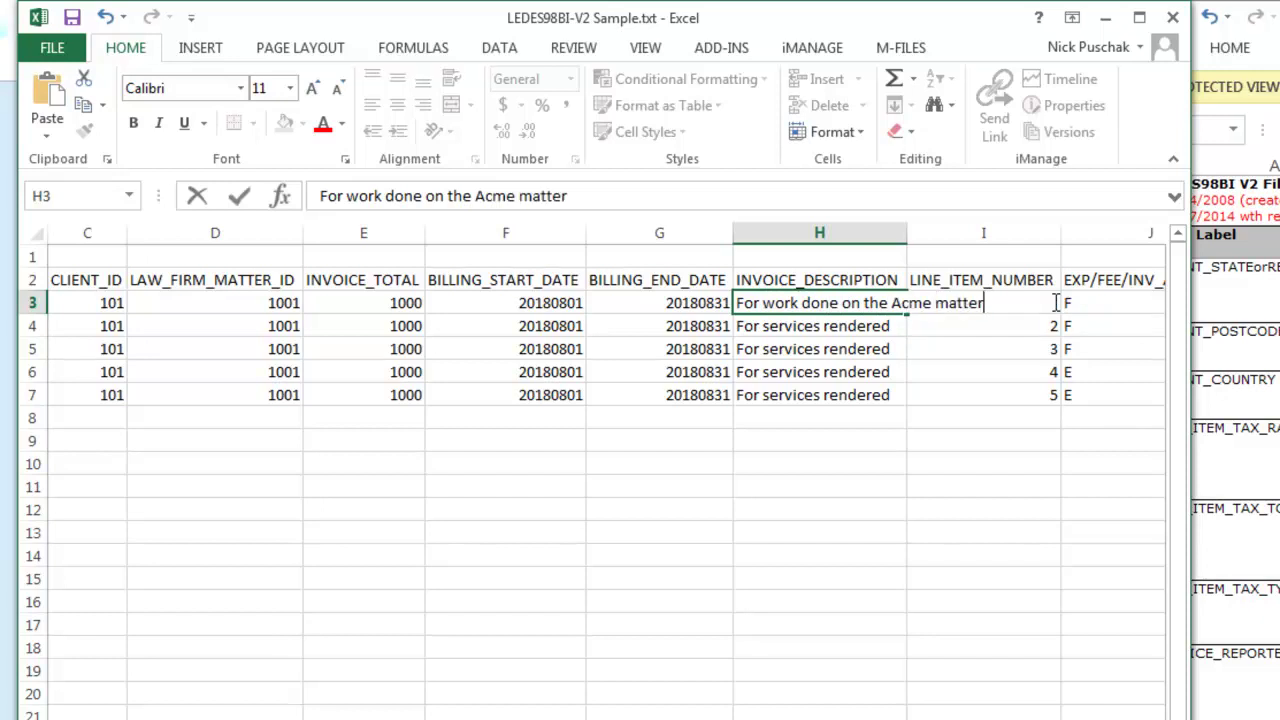
pyautogui.press('Return')
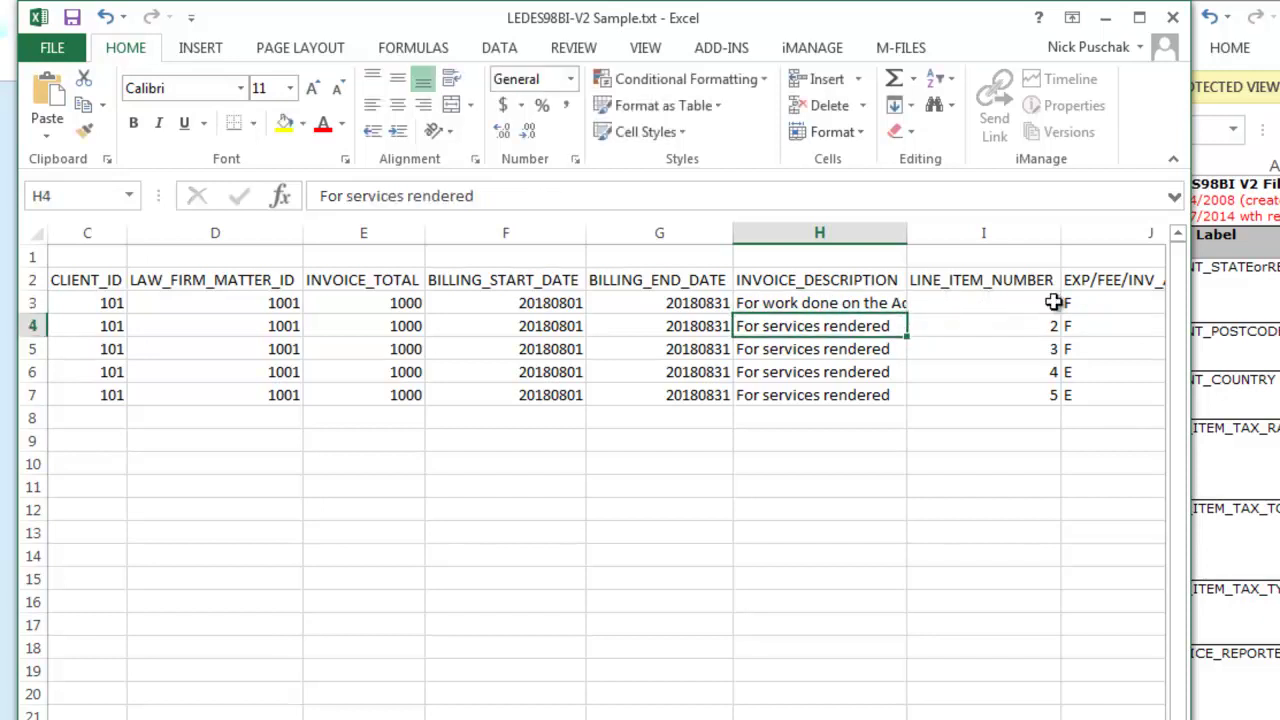
pyautogui.moveTo(869, 301); pyautogui.dragTo(862, 400)
pyautogui.hotkey('ctrl', 'd')
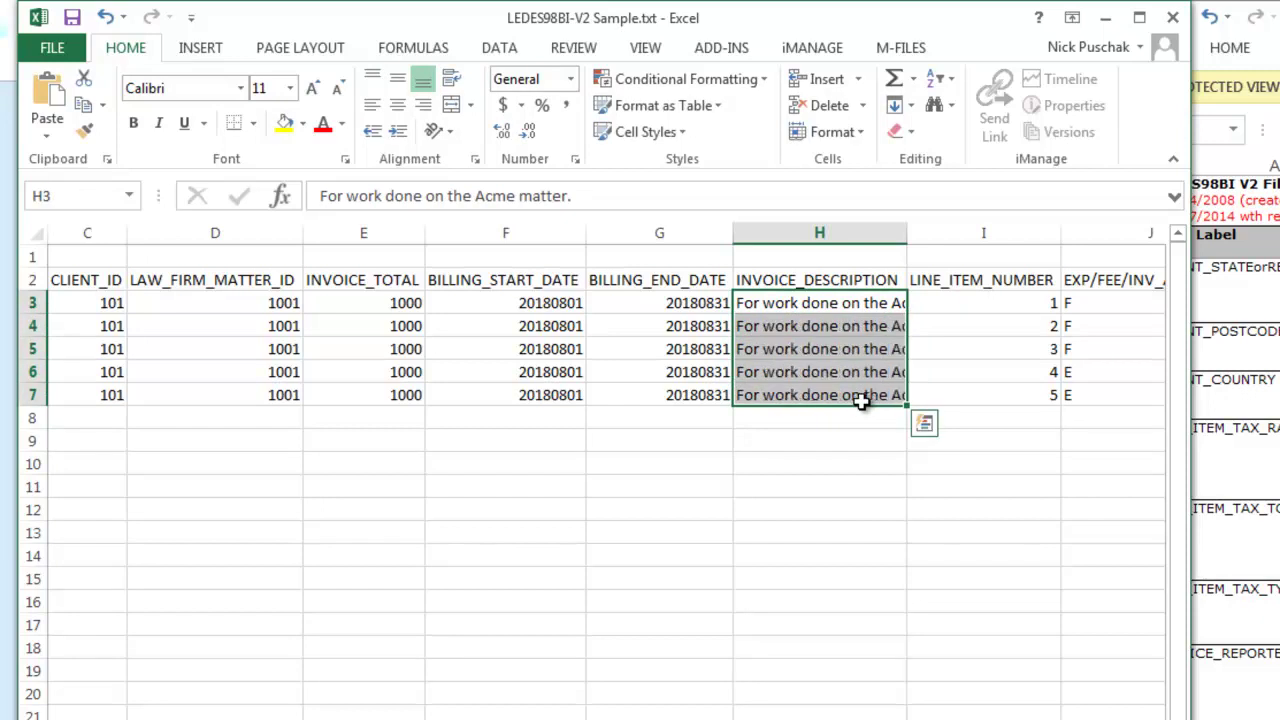
# - Set LINE_ITEM_NUMBER_OF_UNITS to 4, 5 and 0.5 for line items 1 to 3, and to 2 for line item 5
pyautogui.click(946, 305)
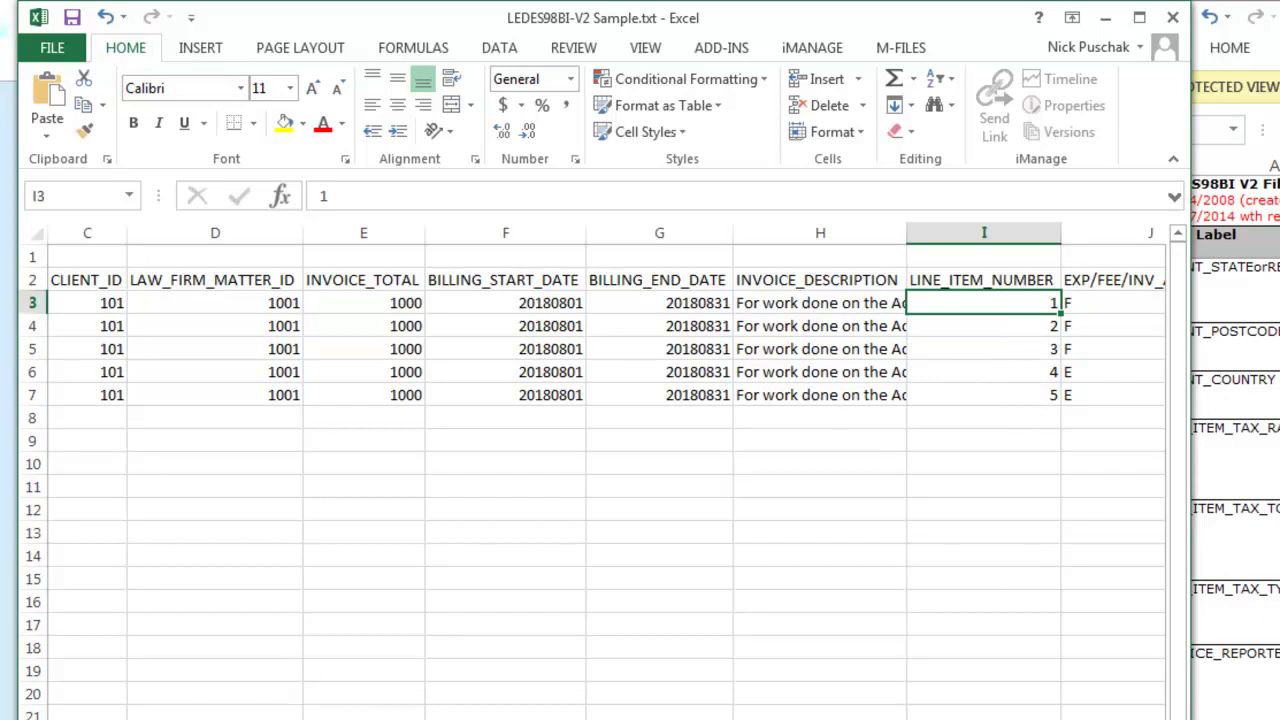
pyautogui.hscroll(3, 700, 400)
pyautogui.moveTo(745, 295); pyautogui.dragTo(757, 393)
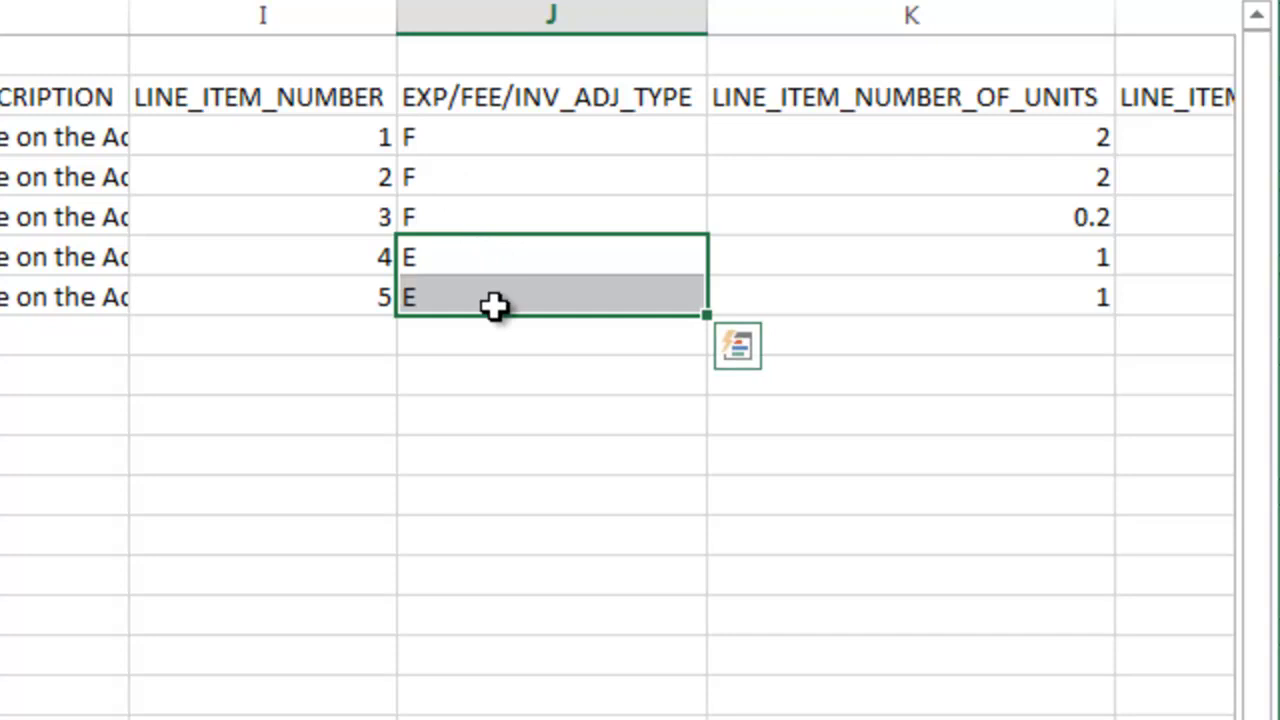
pyautogui.click(912, 140)
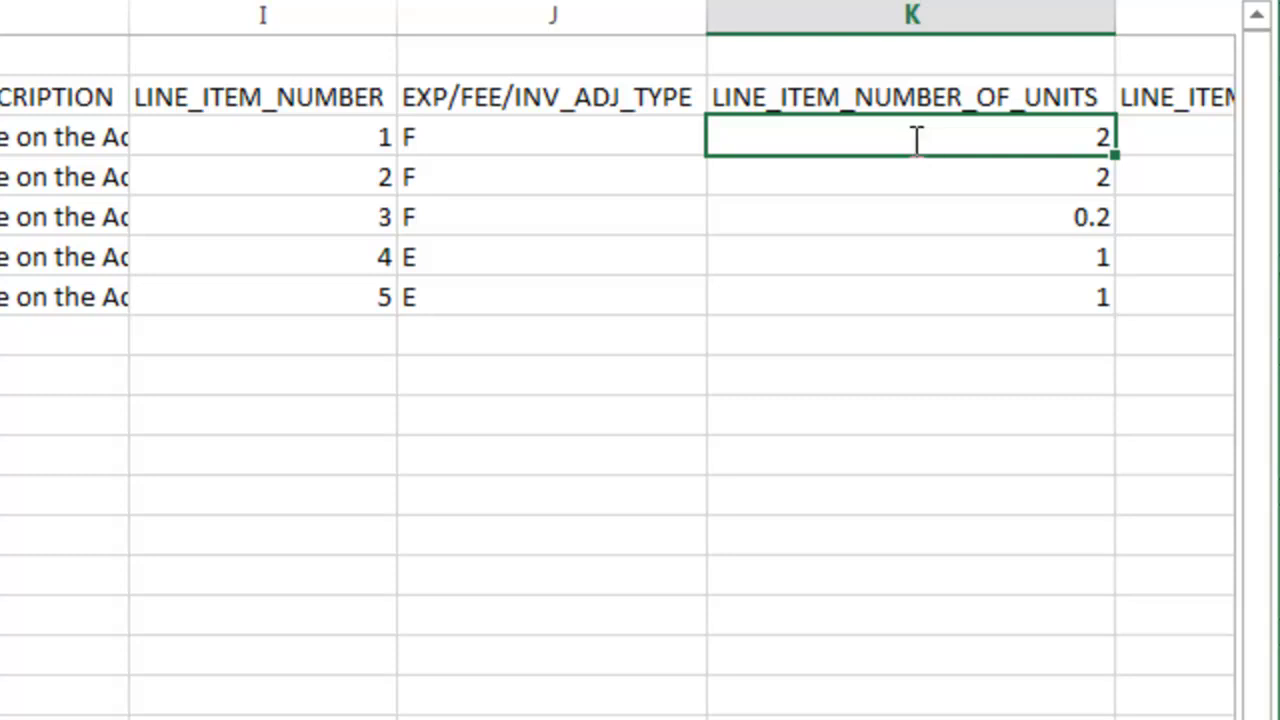
pyautogui.write('4')
pyautogui.press('Return')
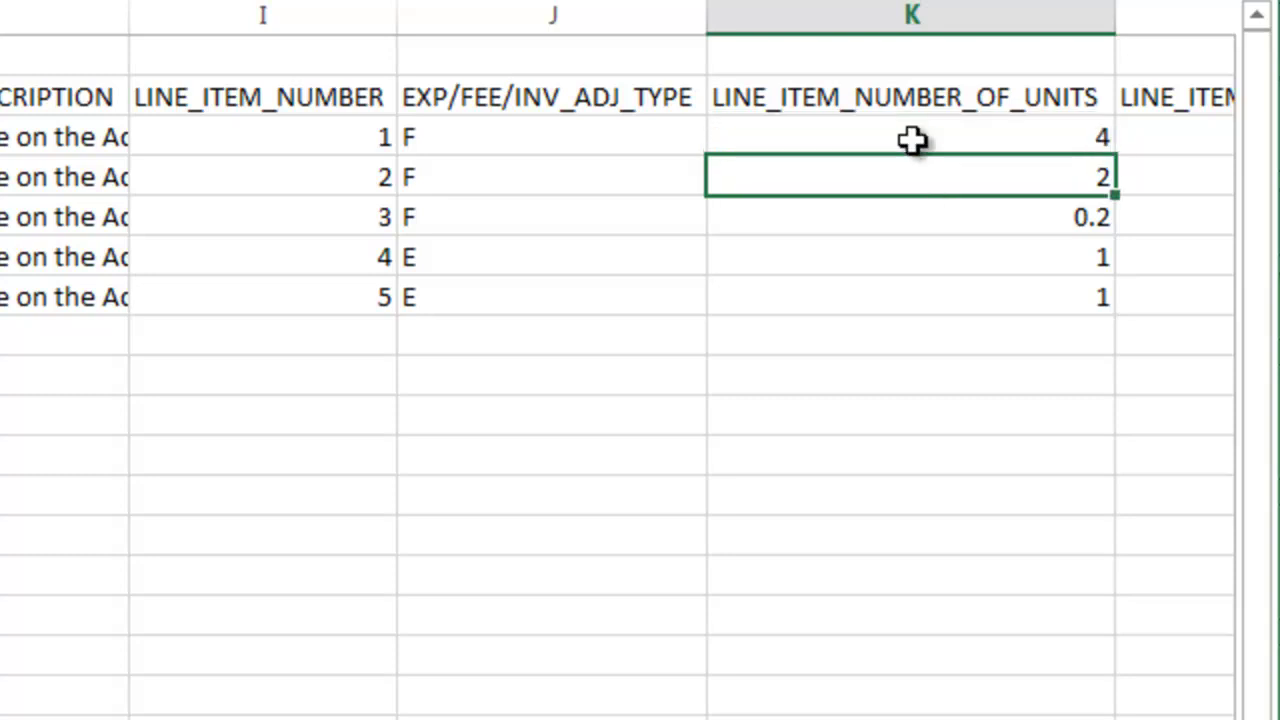
pyautogui.write('5')
pyautogui.press('Return')
pyautogui.write('0.5')
pyautogui.press('Return')
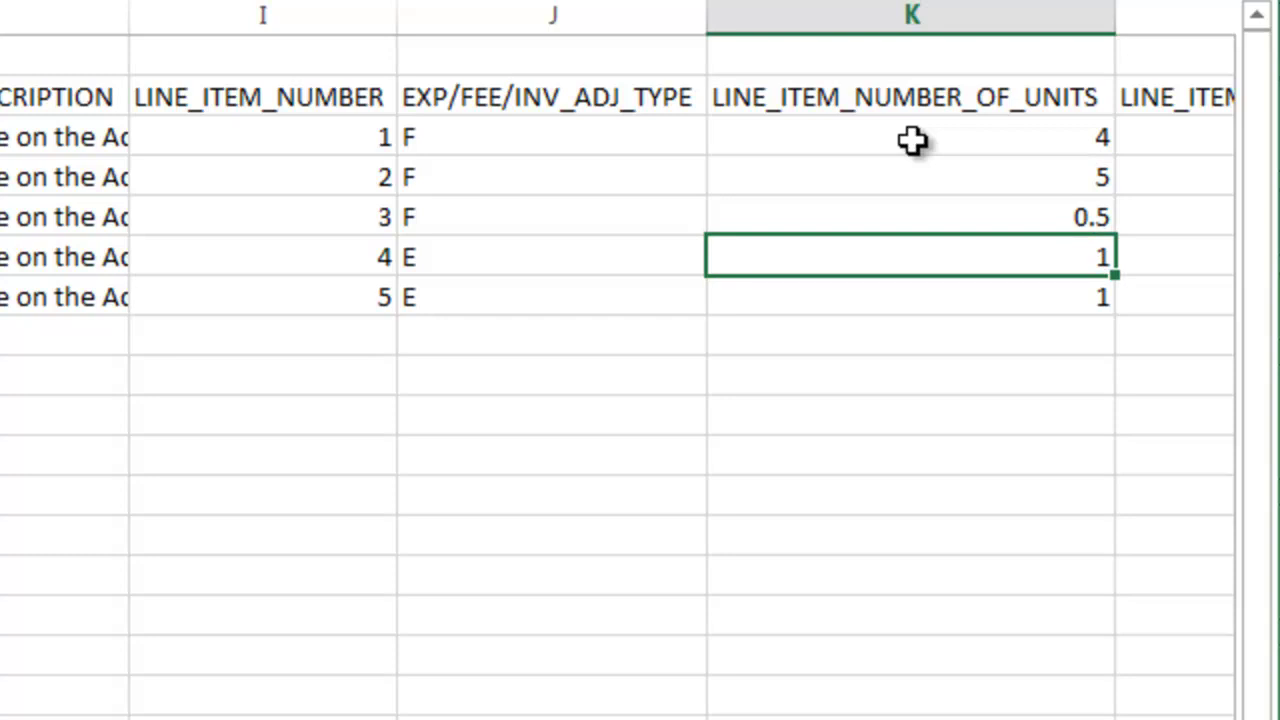
pyautogui.press('Down')
pyautogui.write('2')
pyautogui.press('Tab')
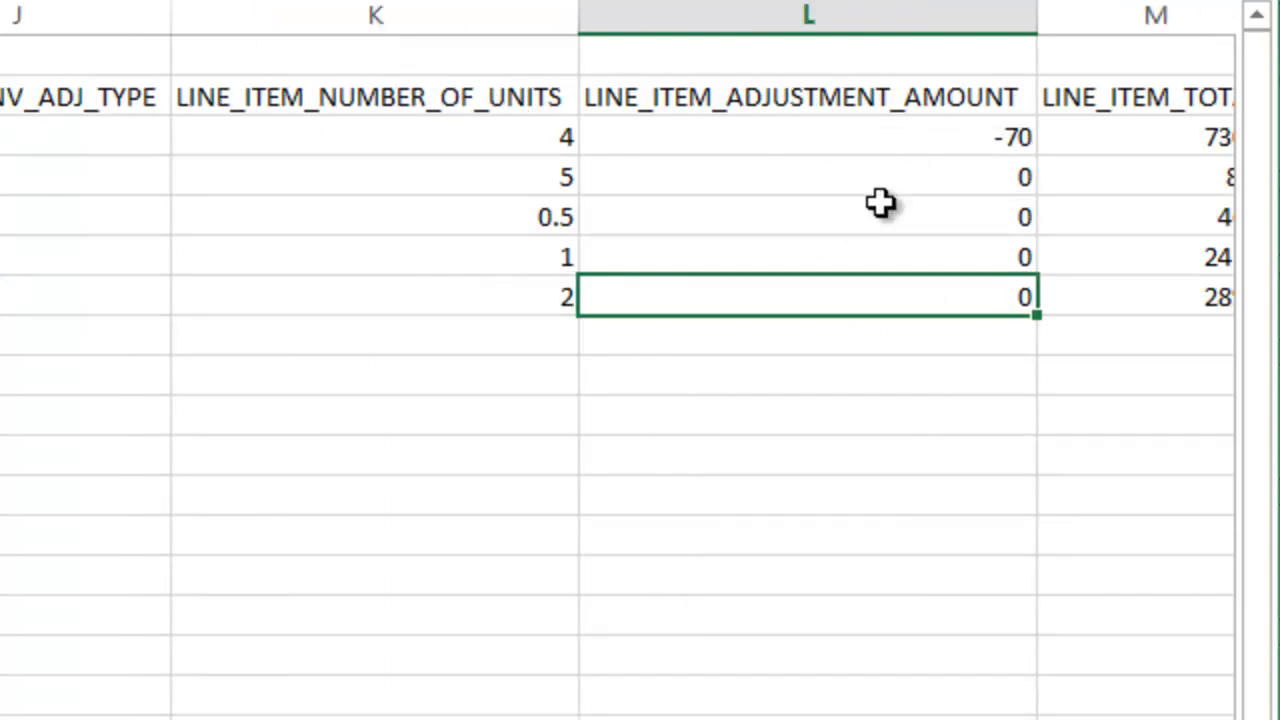
# - Select the LINE_ITEM_ADJUSTMENT_AMOUNT cell of line item 1
pyautogui.click(897, 145)
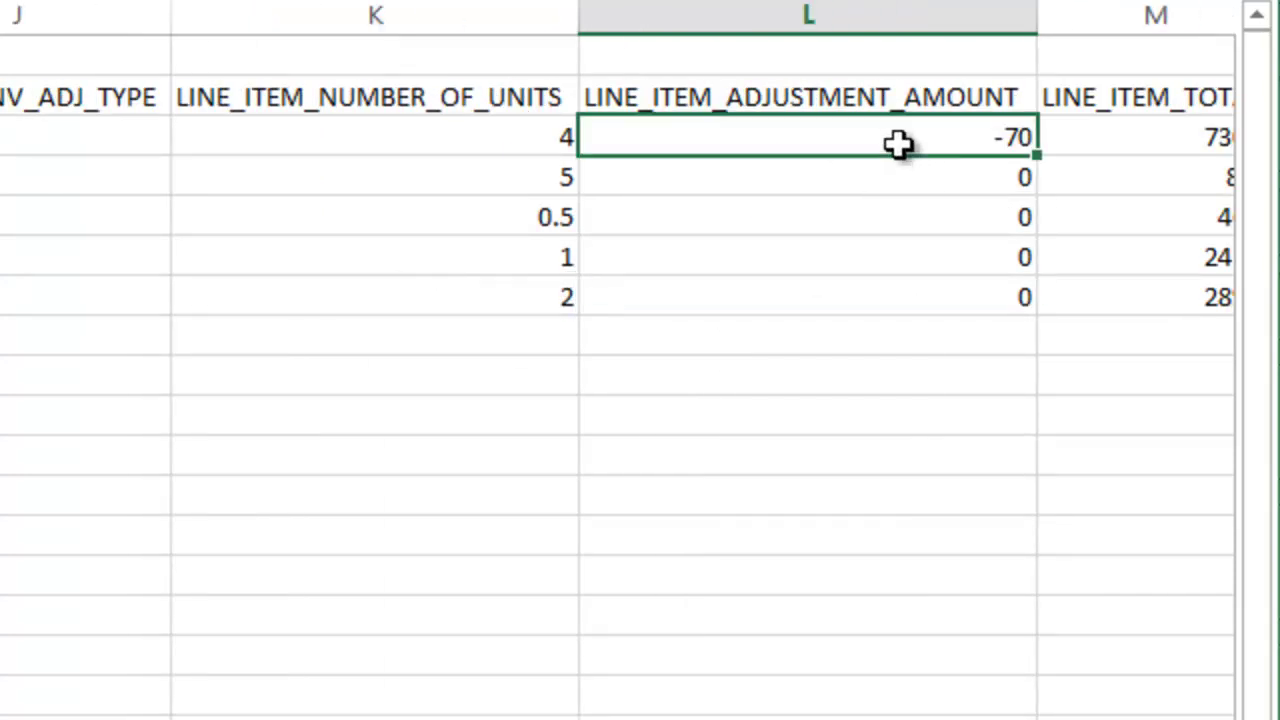
# - Set the LINE_ITEM_ADJUSTMENT_AMOUNT of the first line item to -100
pyautogui.write('-100')
pyautogui.press('Tab')
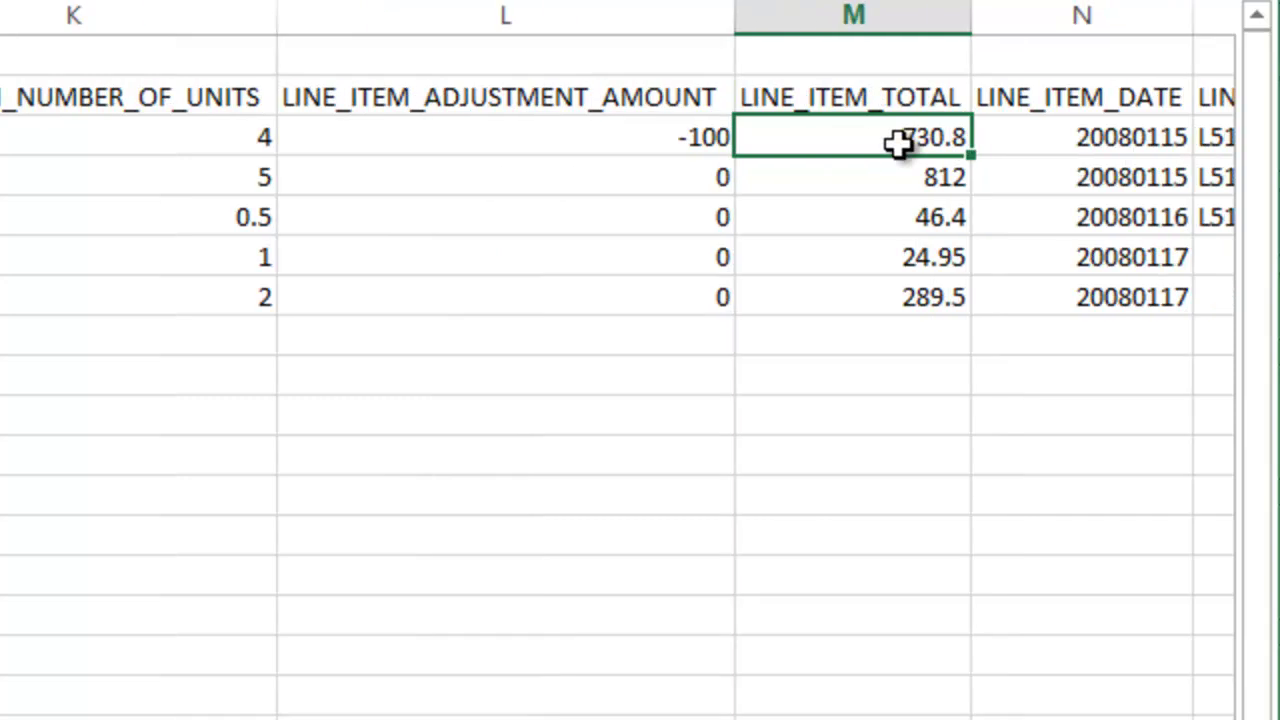
pyautogui.click(578, 138)
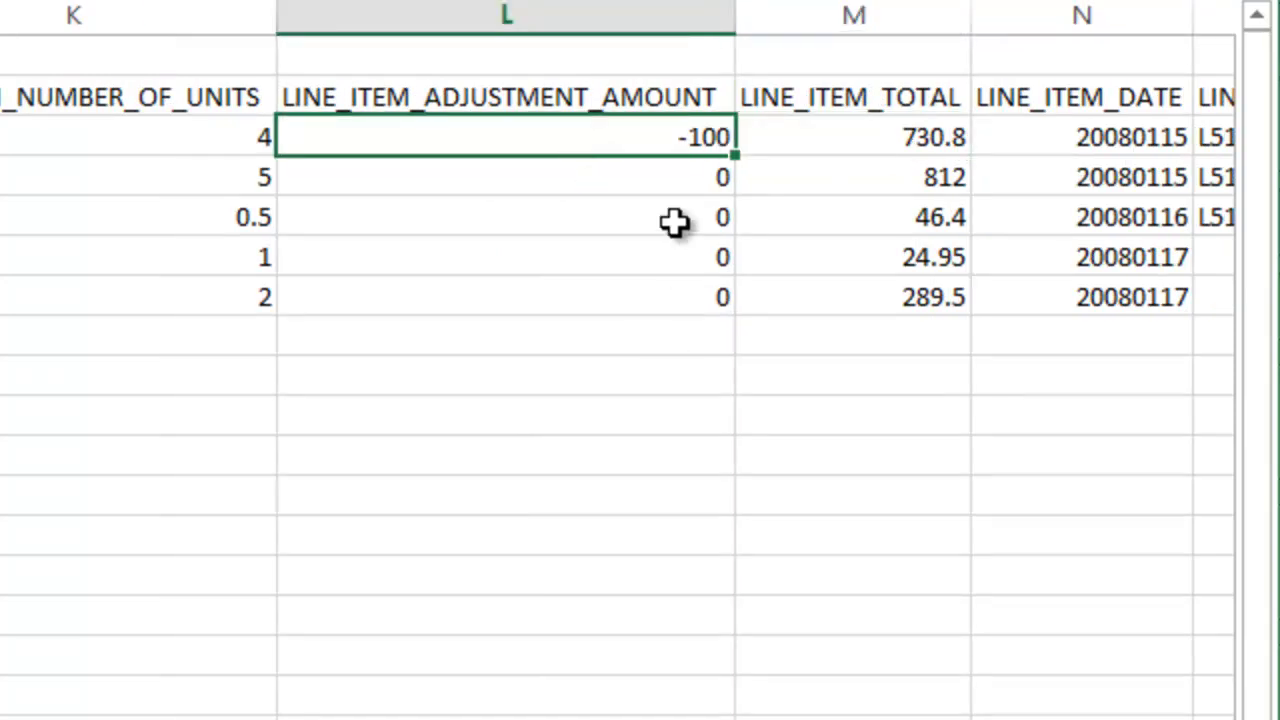
# - Calculate the first line item's LINE_ITEM_TOTAL in M3 with the formula =(K3*U3)+L3
pyautogui.click(919, 130)
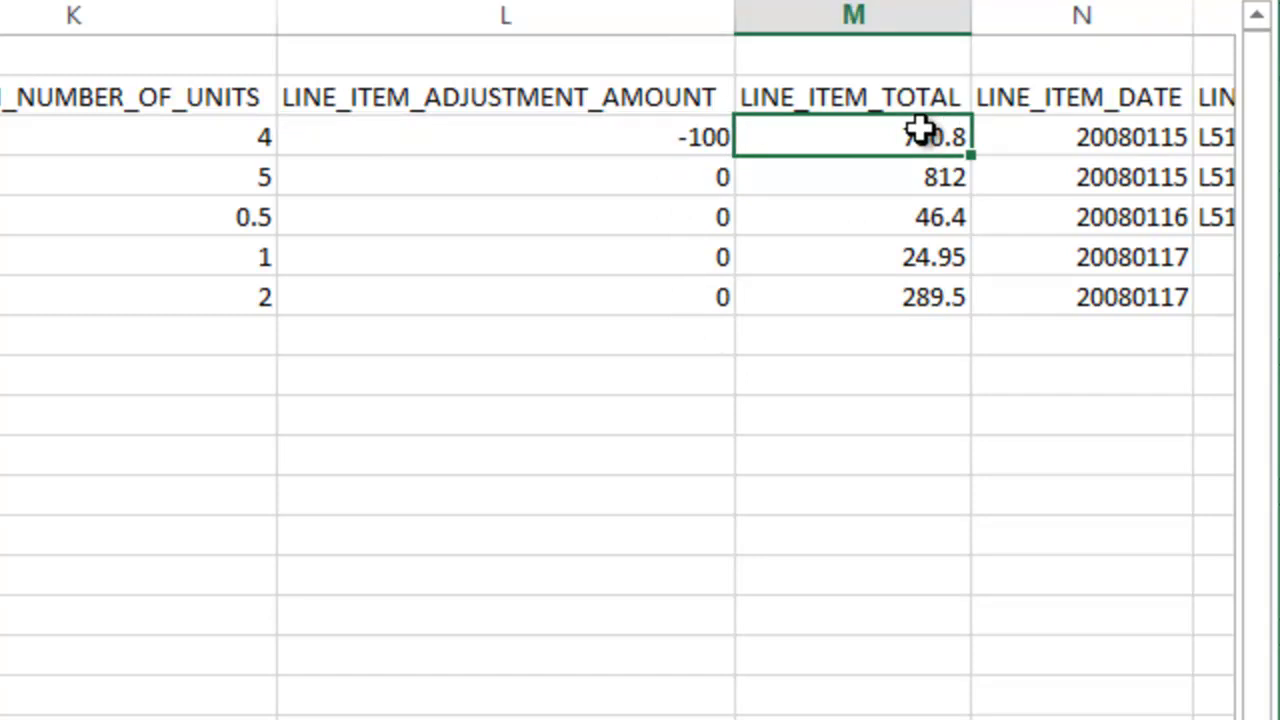
pyautogui.write('=')
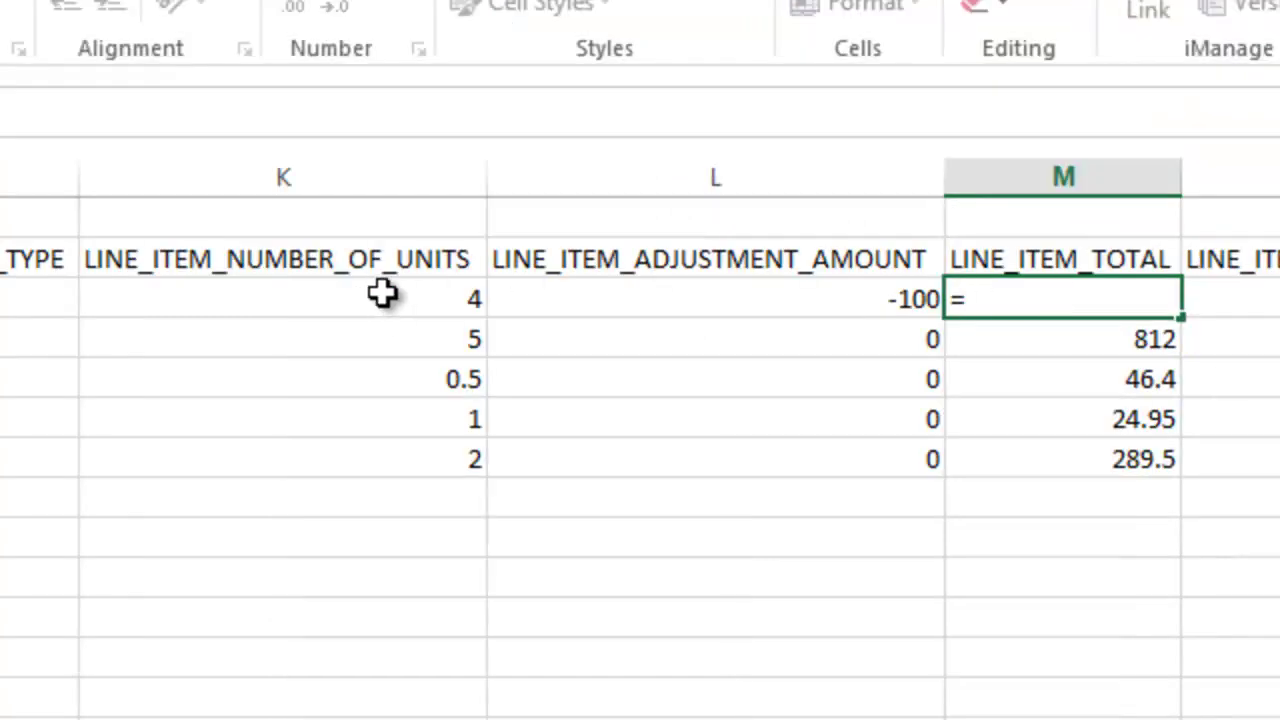
pyautogui.write('(')
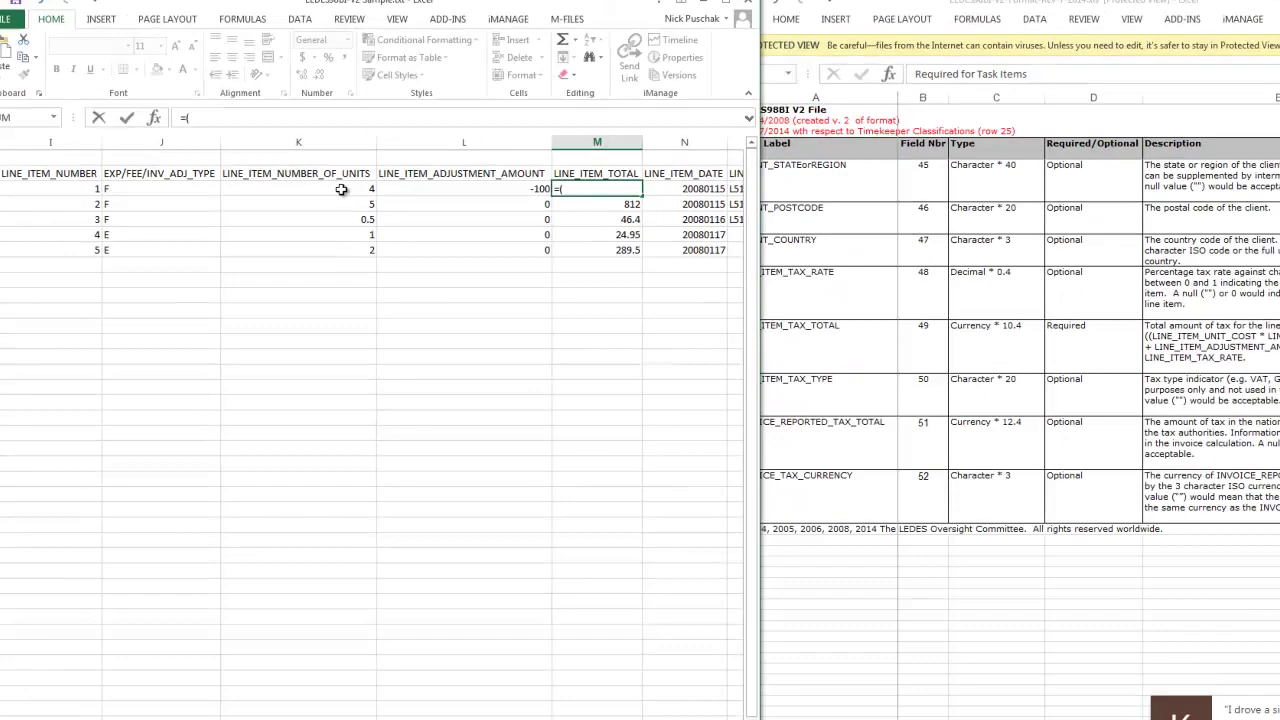
pyautogui.click(344, 195)
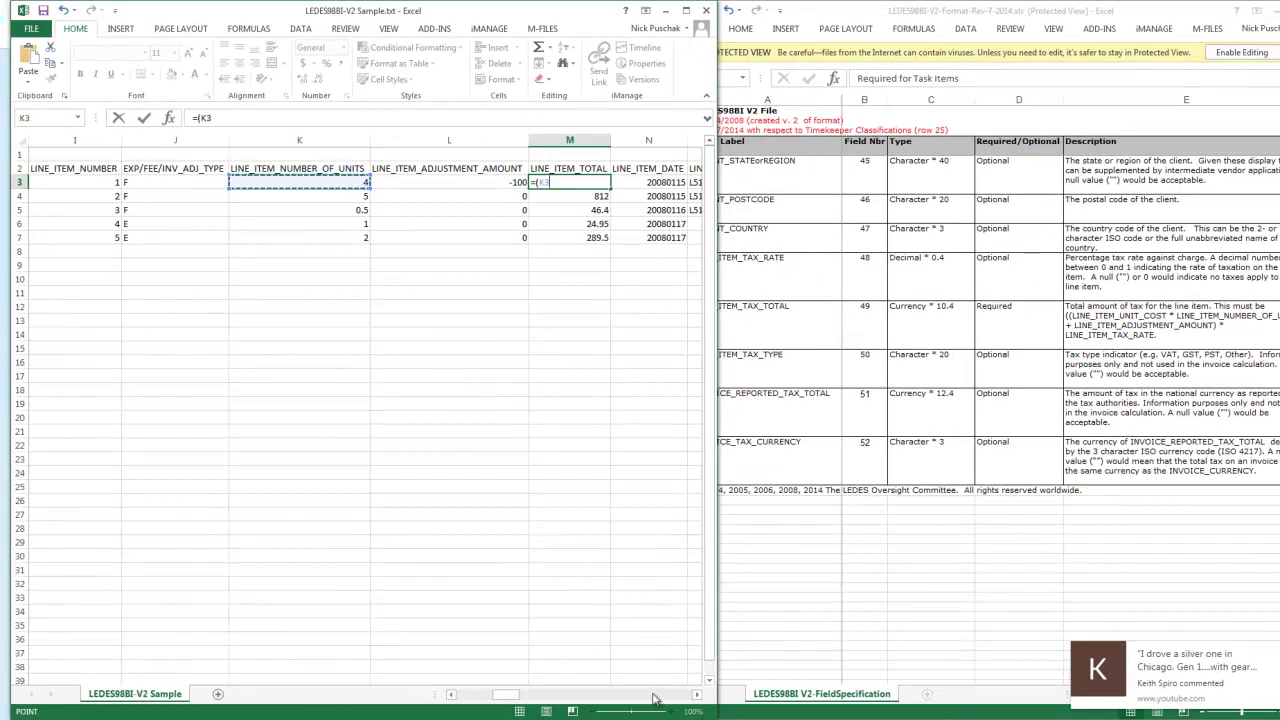
pyautogui.click(652, 698)
pyautogui.click(634, 694)
pyautogui.hscroll(2, 631, 680)
pyautogui.click(105, 182)
pyautogui.write('*')
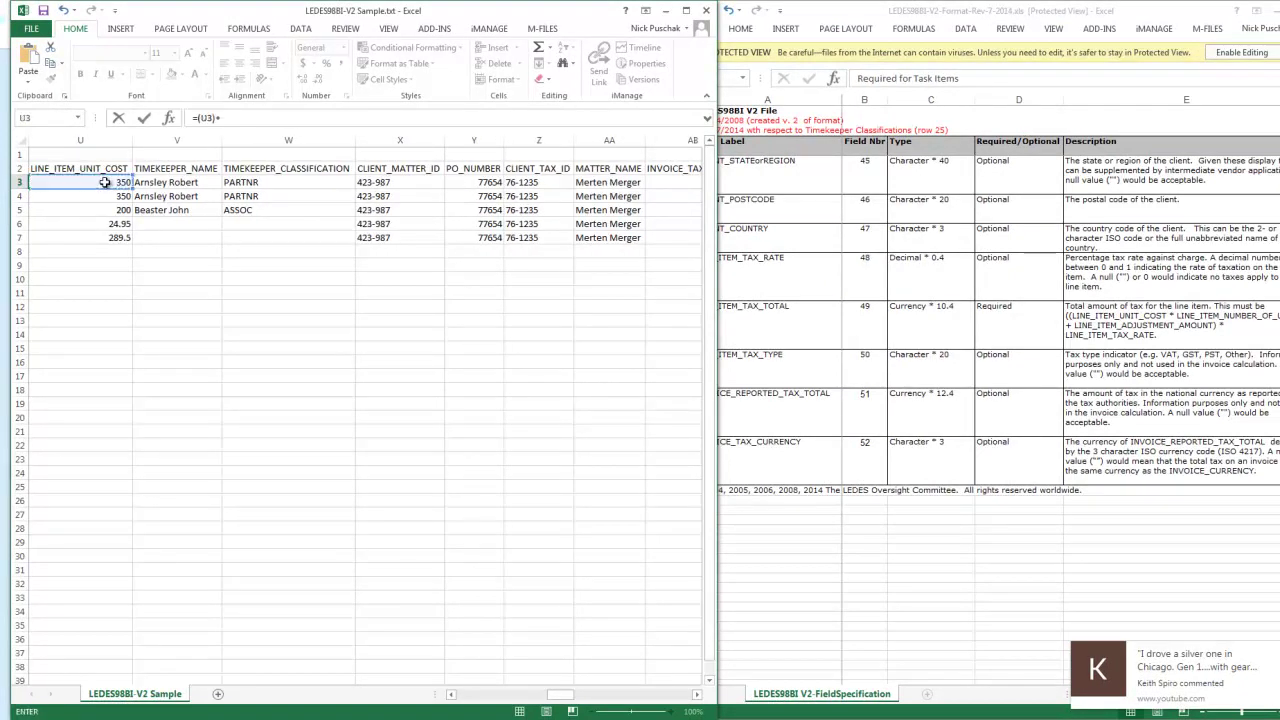
pyautogui.click(482, 698)
pyautogui.click(475, 696)
pyautogui.click(472, 695)
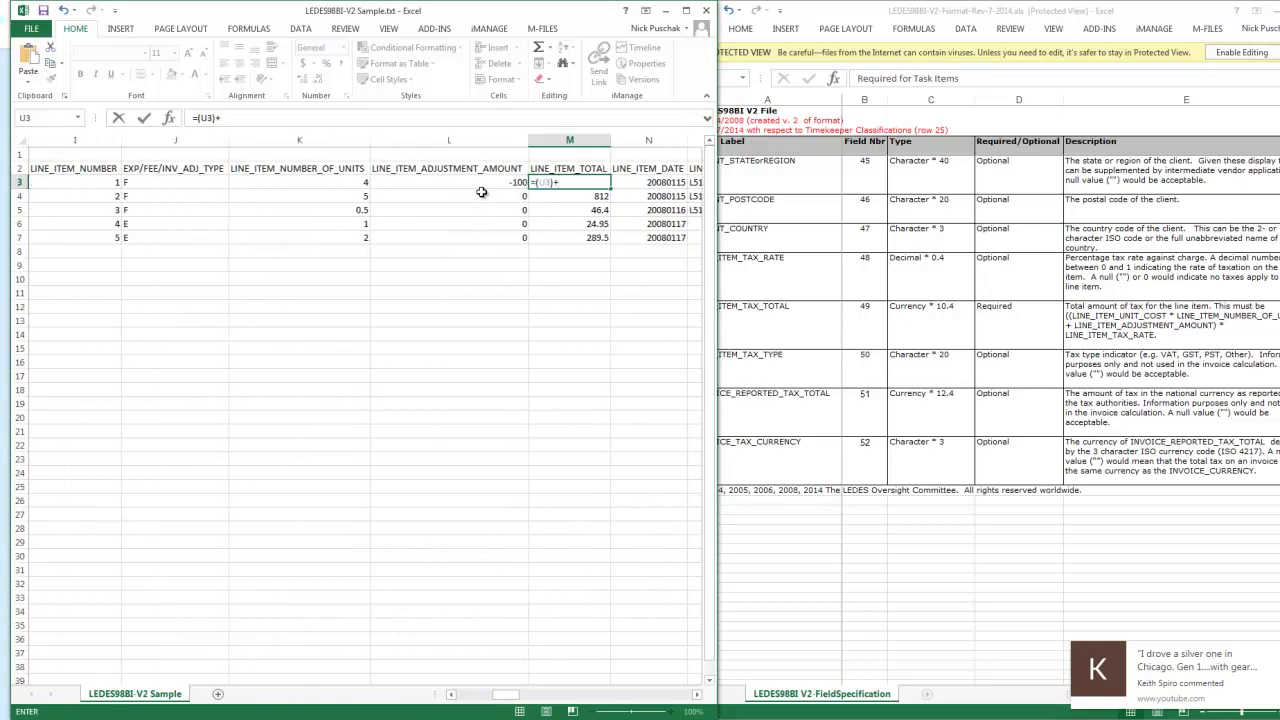
pyautogui.click(474, 182)
pyautogui.press('Return')
pyautogui.click(595, 182)
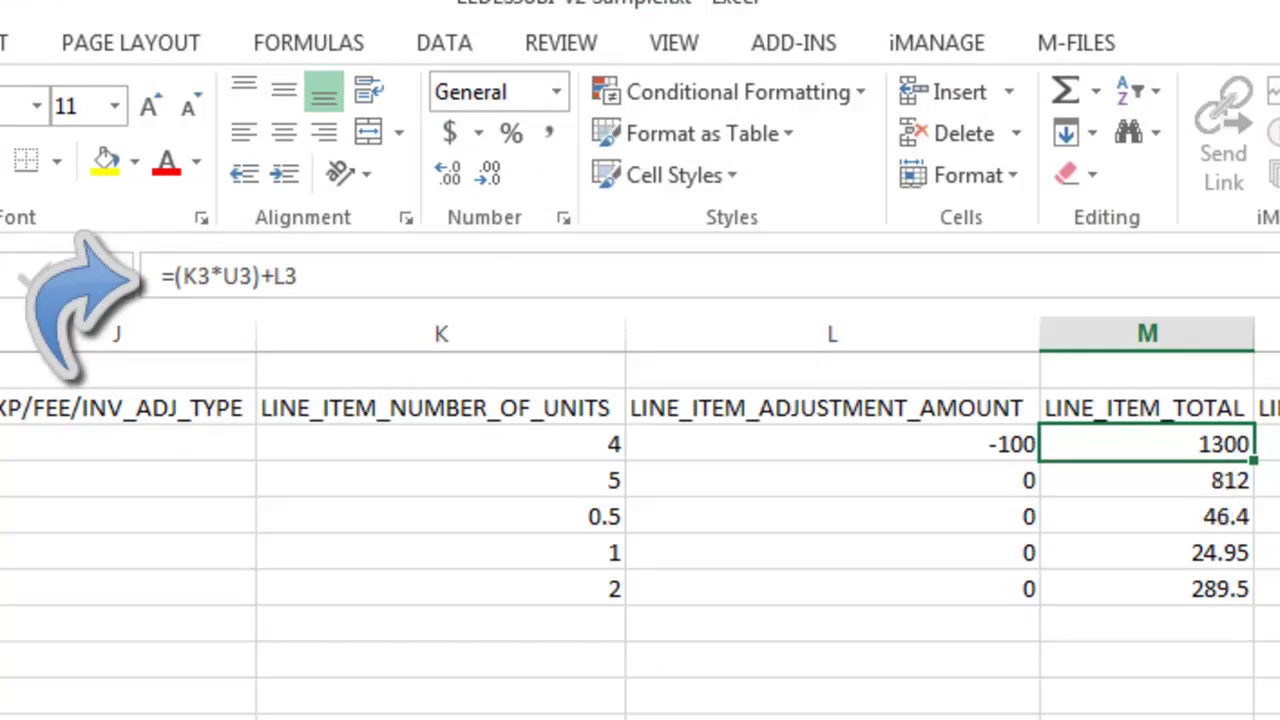
# - Set LINE_ITEM_UNIT_COST to 400 for the first two line items and 250 for the third
pyautogui.hscroll(10, 640, 520)
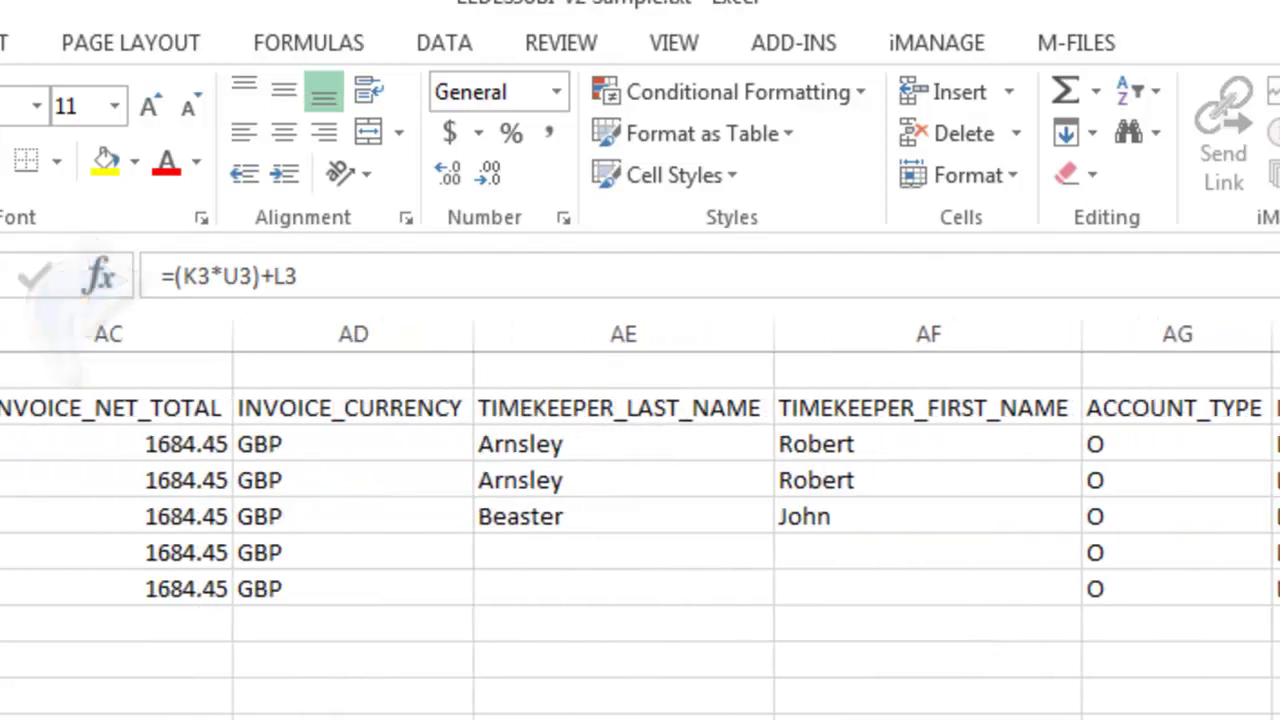
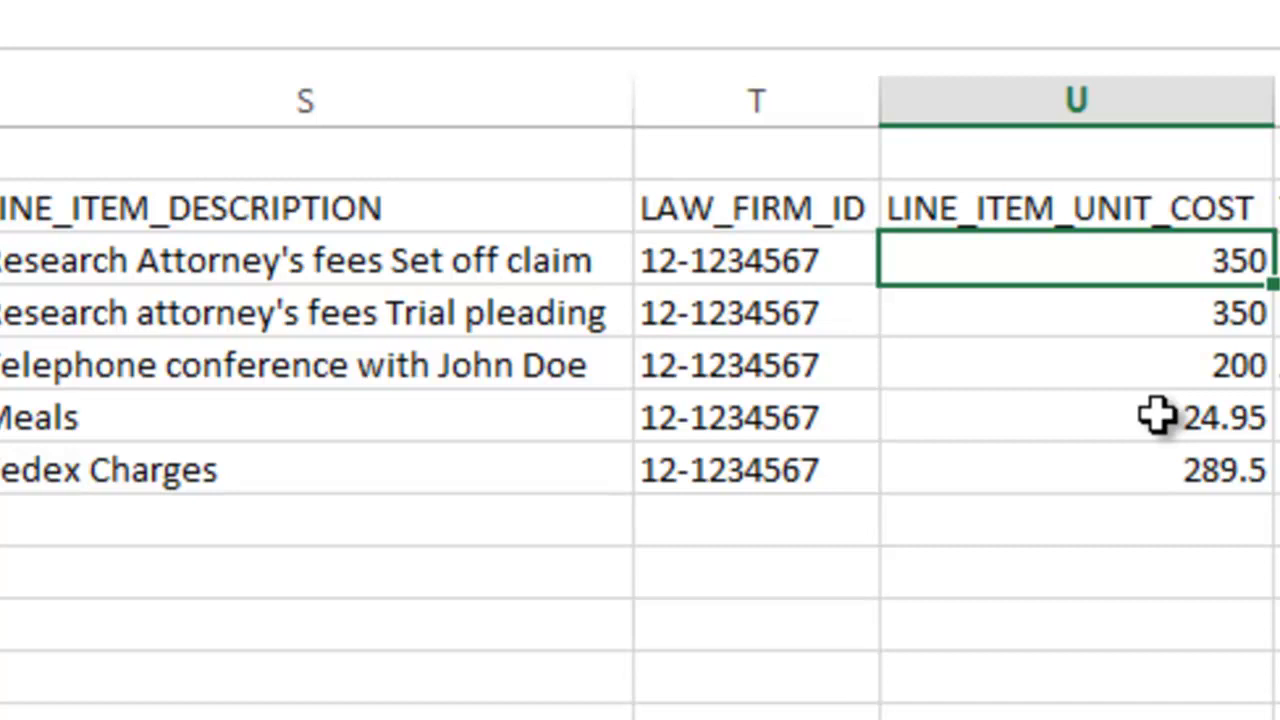
pyautogui.write('400')
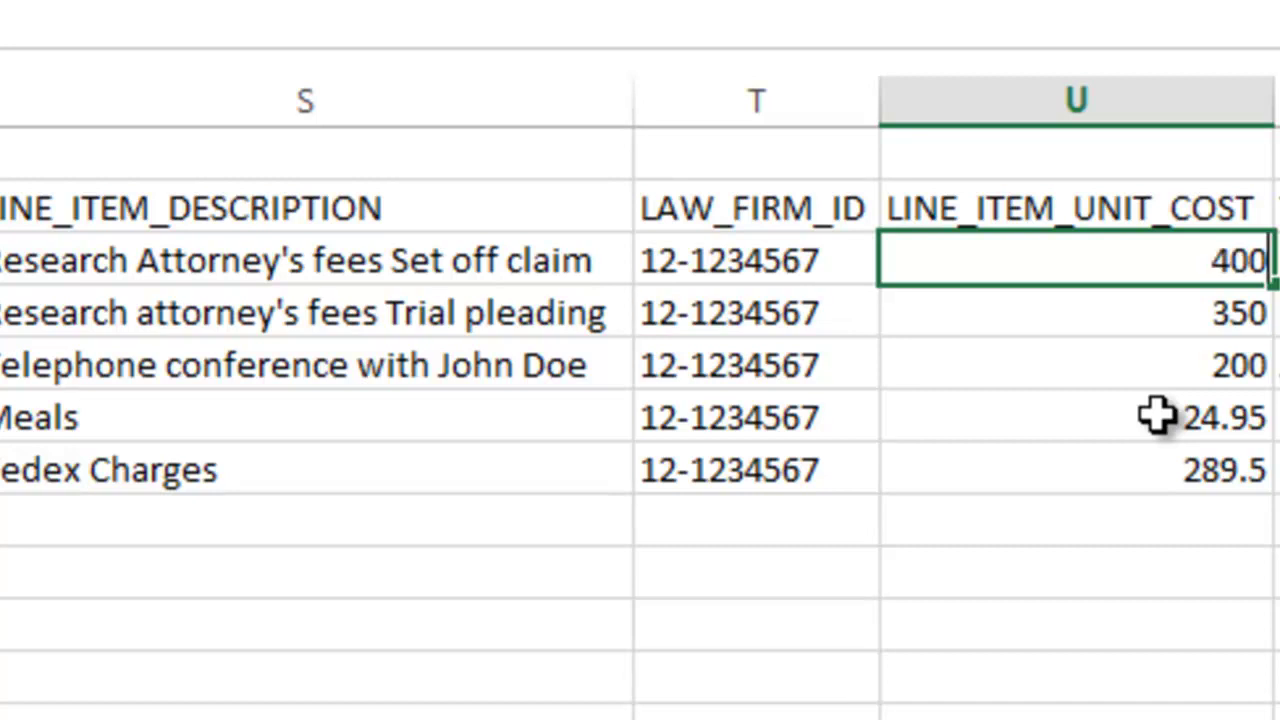
pyautogui.press('Return')
pyautogui.write('400')
pyautogui.press('Return')
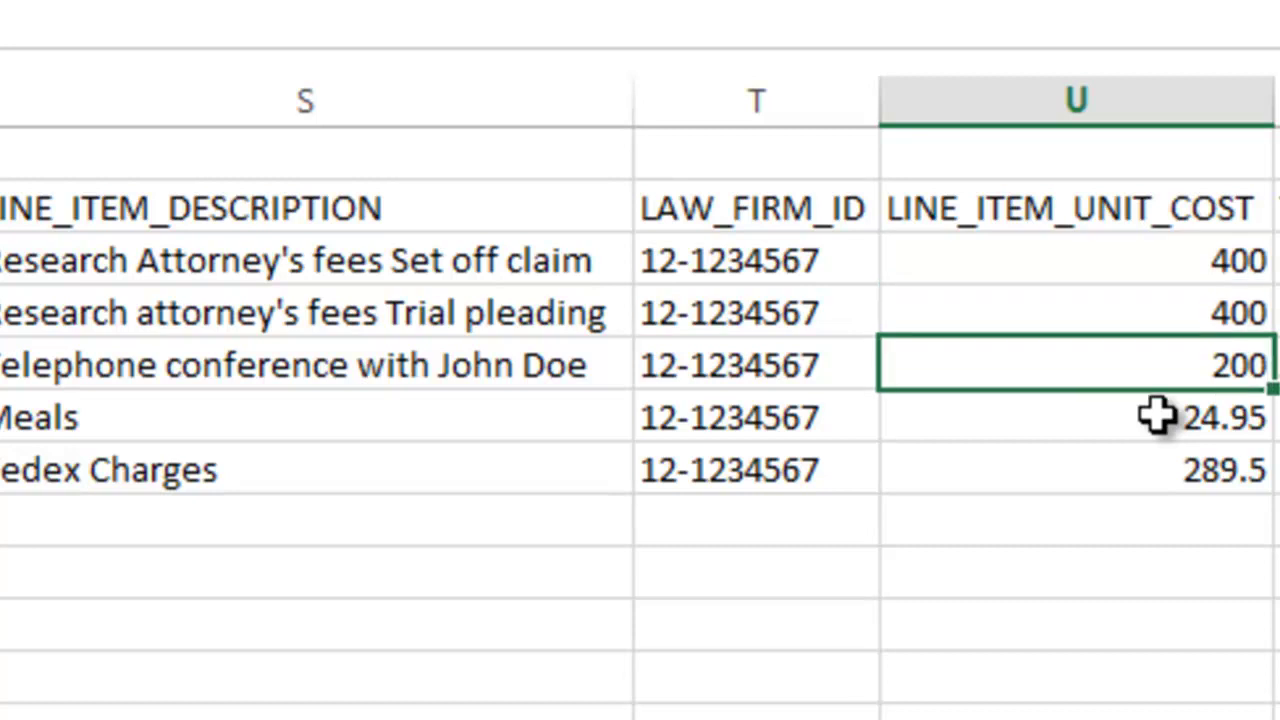
pyautogui.write('250')
pyautogui.press('Return')
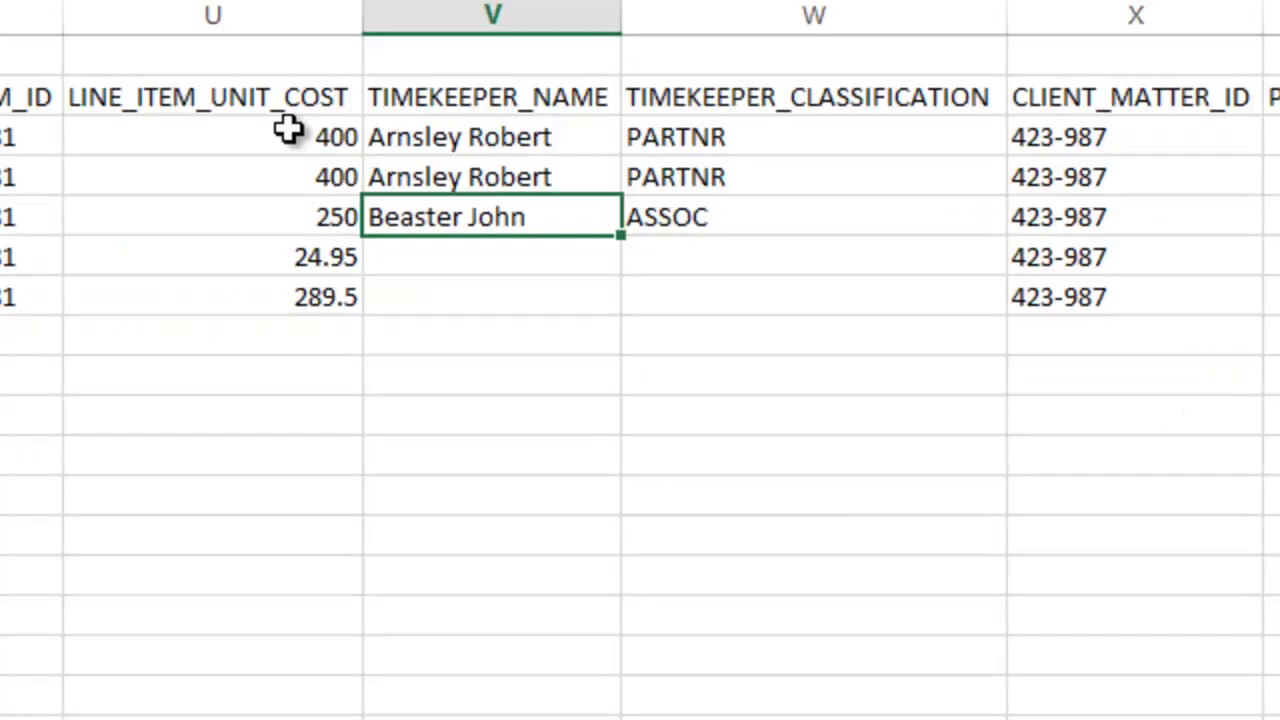
# - Replace the first line item's TIMEKEEPER_NAME with the new partner's full name and fill it down to the second line item
pyautogui.press('Up')
pyautogui.press('Up')
pyautogui.press('Up')
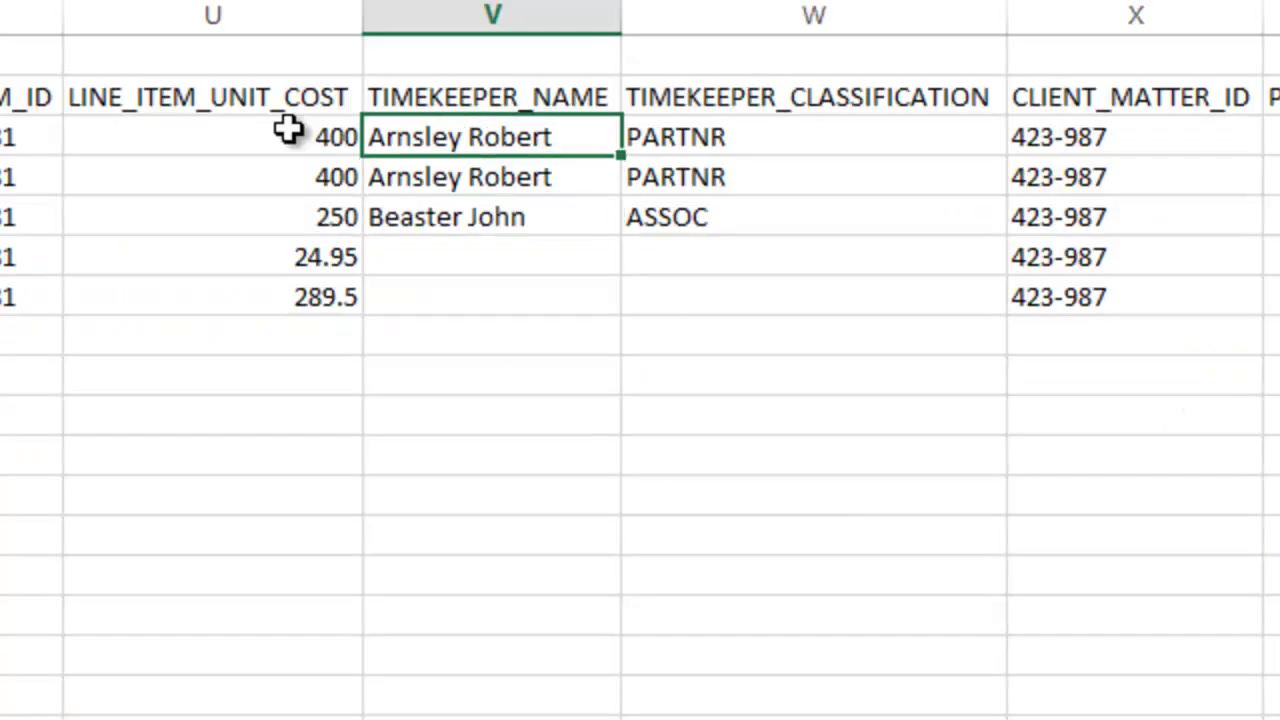
pyautogui.write('Bill Jones')
pyautogui.press('Return')
pyautogui.press('Up')
pyautogui.hotkey('shift', 'Down')
pyautogui.hotkey('ctrl', 'd')
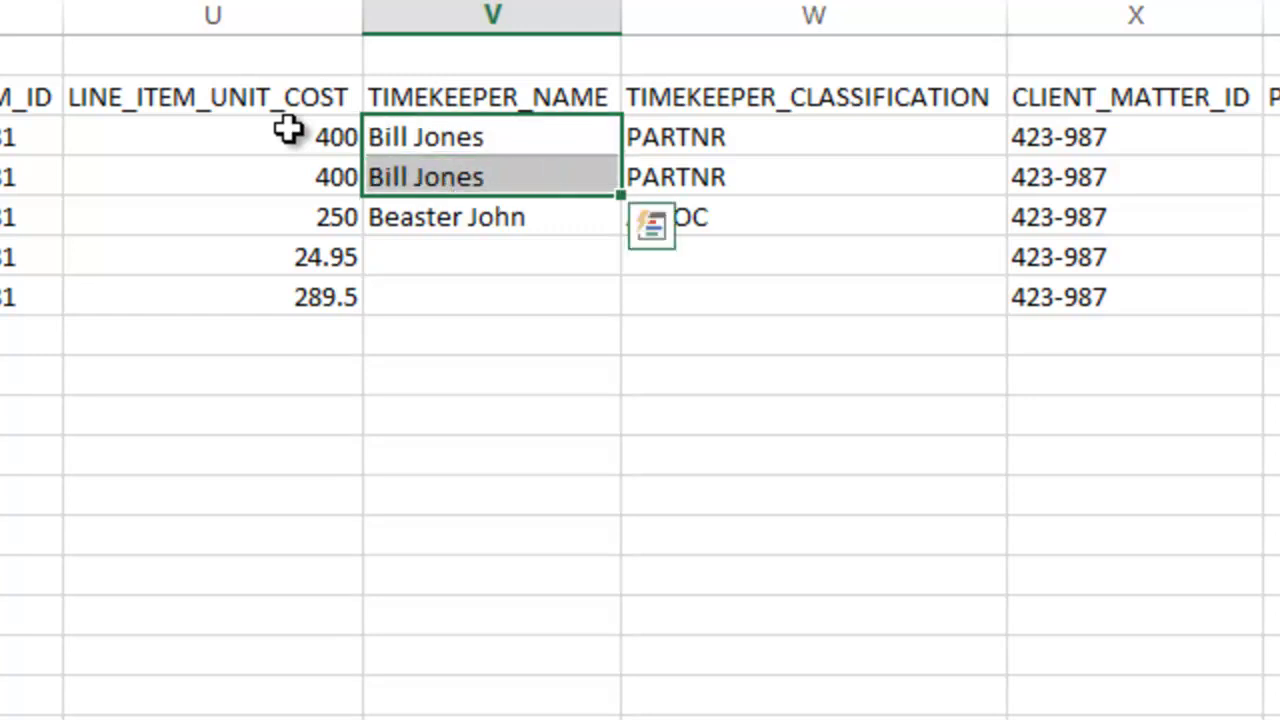
pyautogui.press('Down')
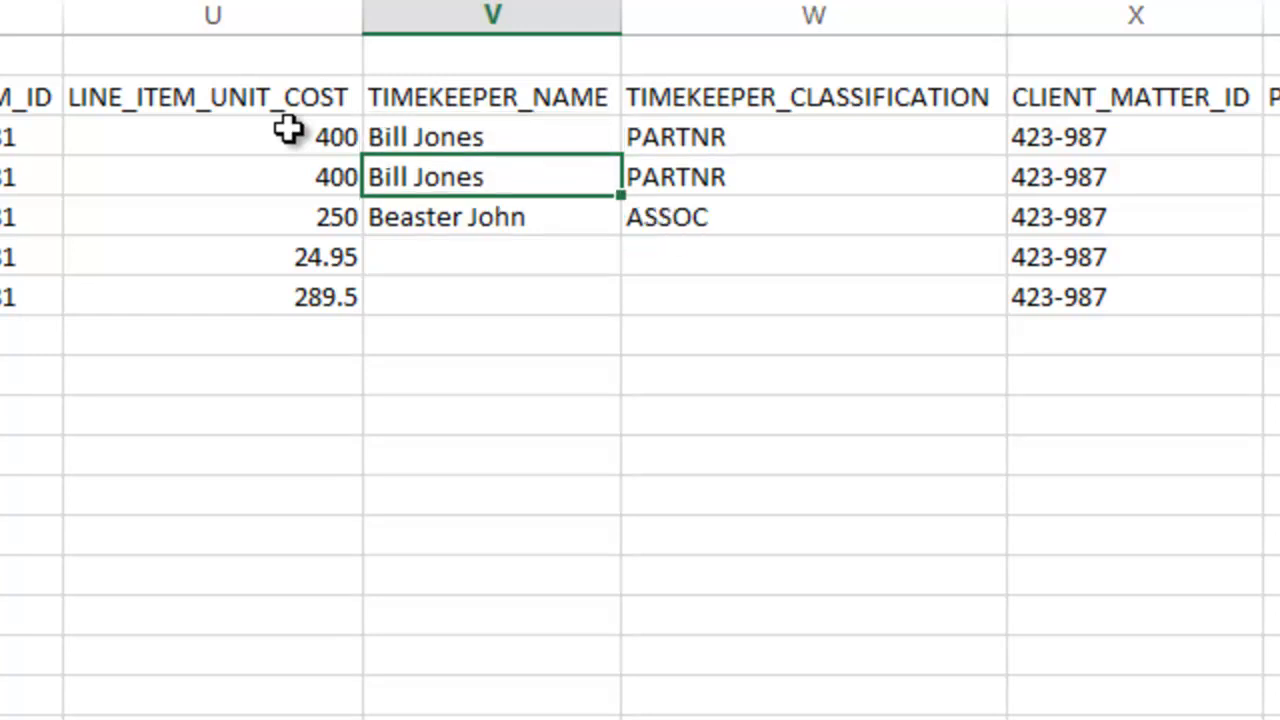
# - Replace the third line item's TIMEKEEPER_NAME with the new associate's full name and review the TIMEKEEPER_CLASSIFICATION entries
pyautogui.click(490, 215)
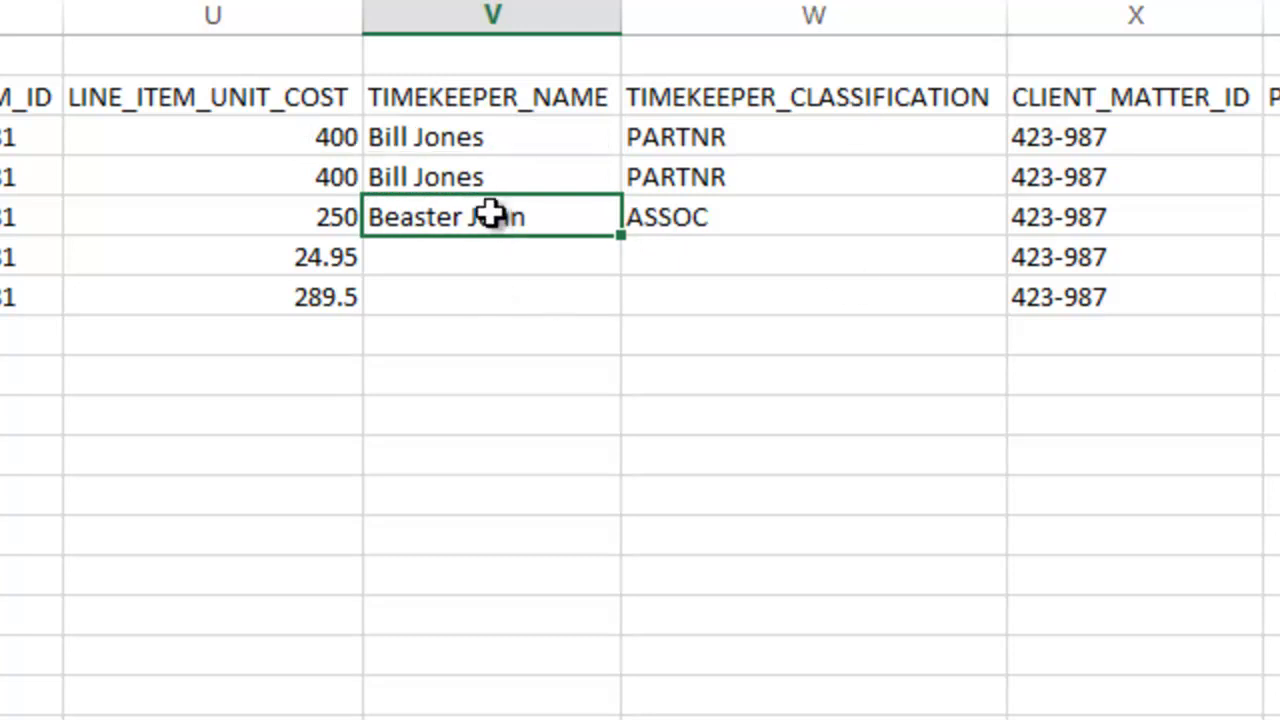
pyautogui.write('Jane Smith')
pyautogui.press('Tab')
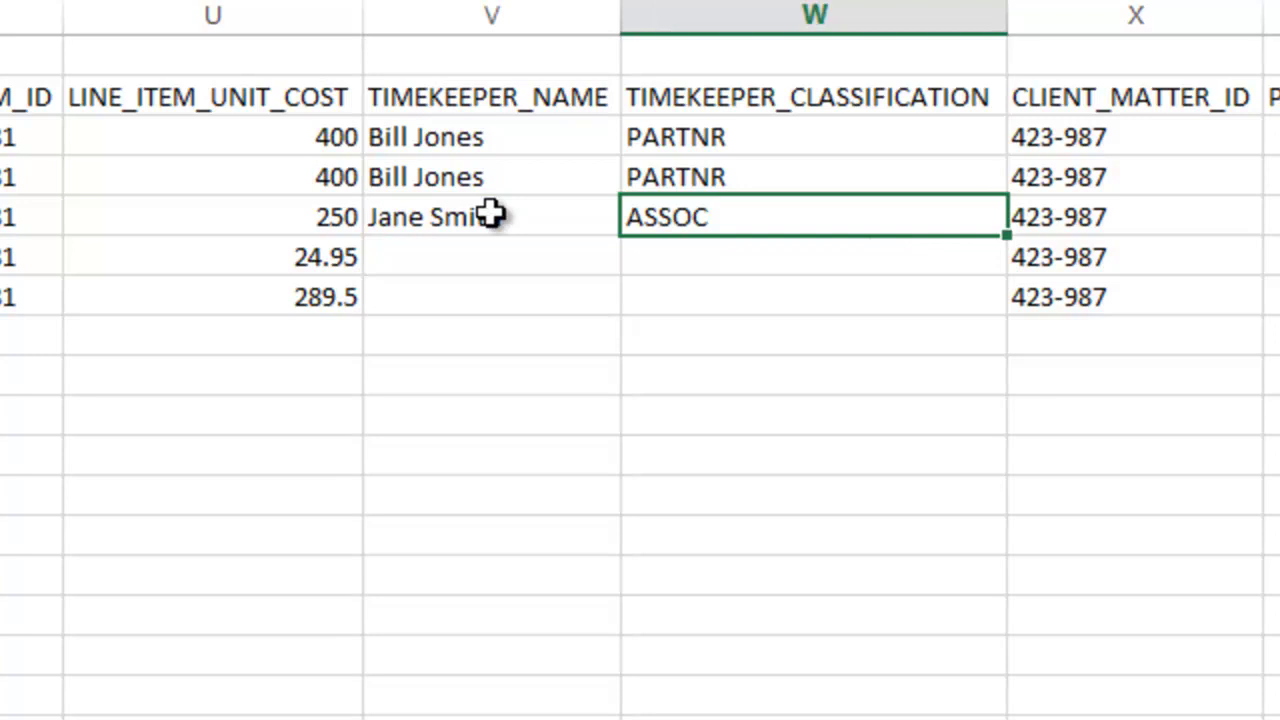
pyautogui.click(830, 145)
pyautogui.click(834, 185)
pyautogui.click(835, 205)
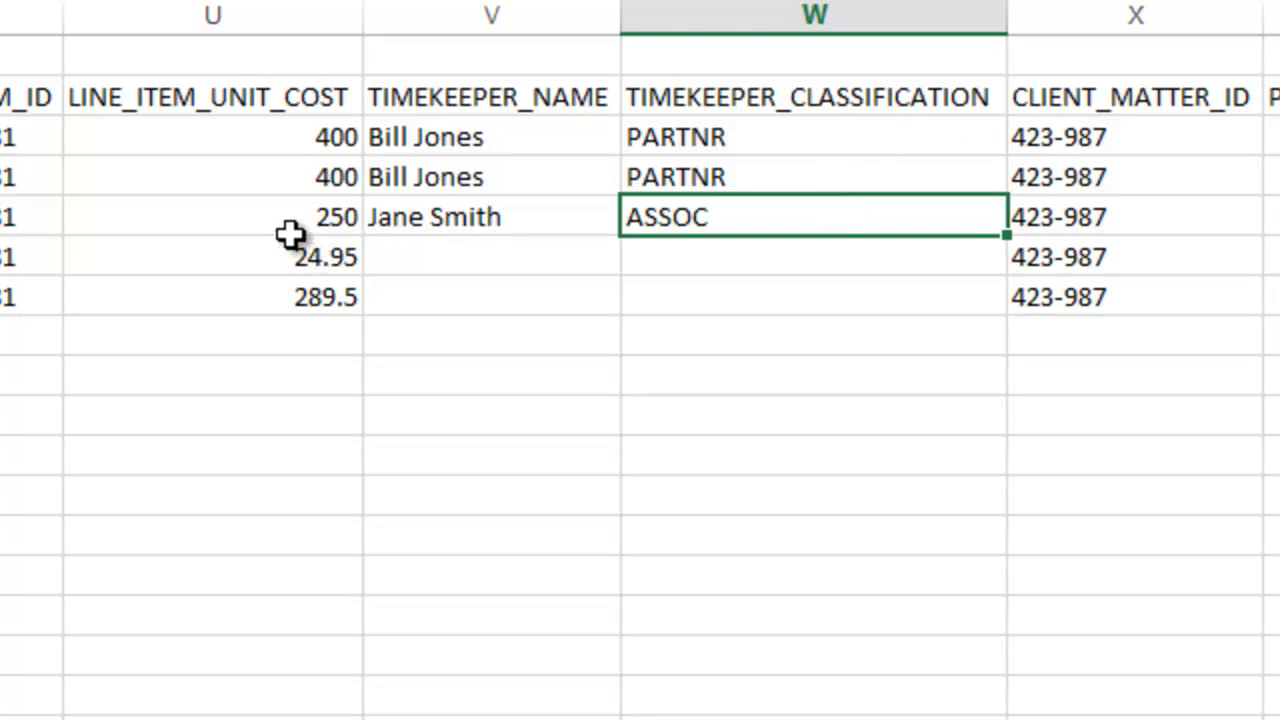
# - Enter the partner's given name under TIMEKEEPER_LAST_NAME and surname under TIMEKEEPER_FIRST_NAME in row 3, and fill both down to row 4
pyautogui.click(544, 142)
pyautogui.press('Right')
pyautogui.press('Right')
pyautogui.press('Right')
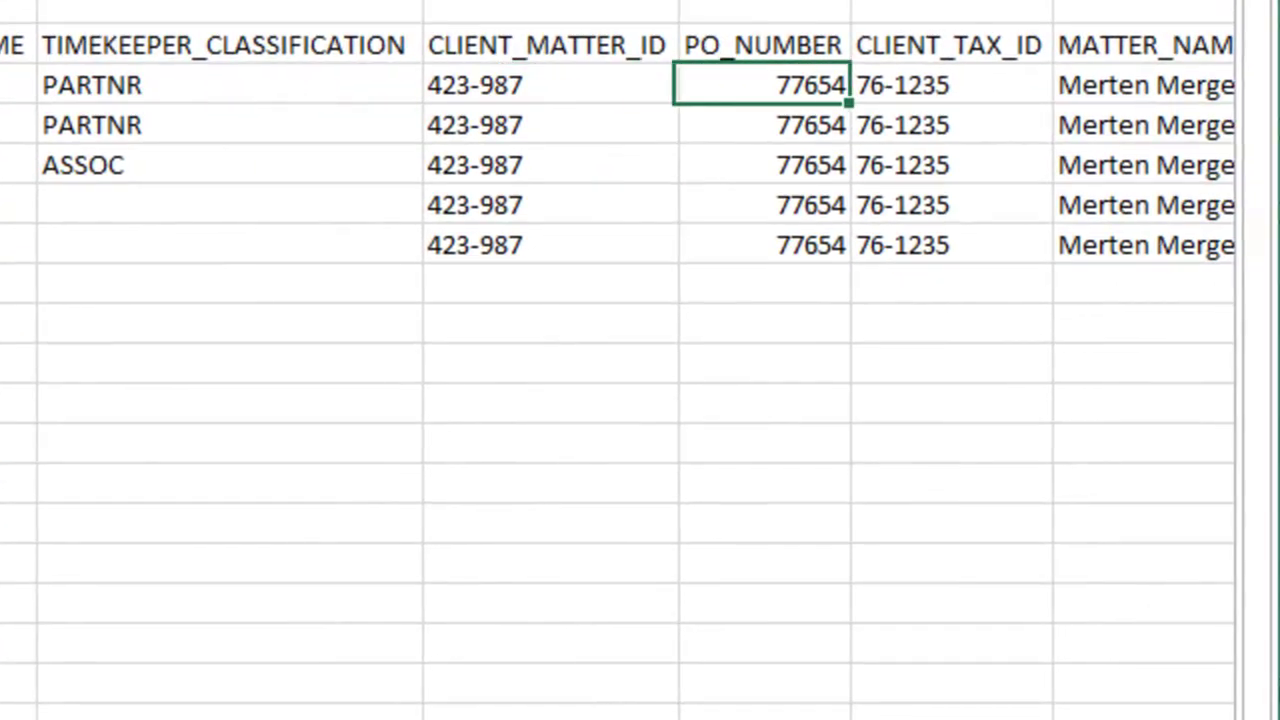
pyautogui.press('Right')
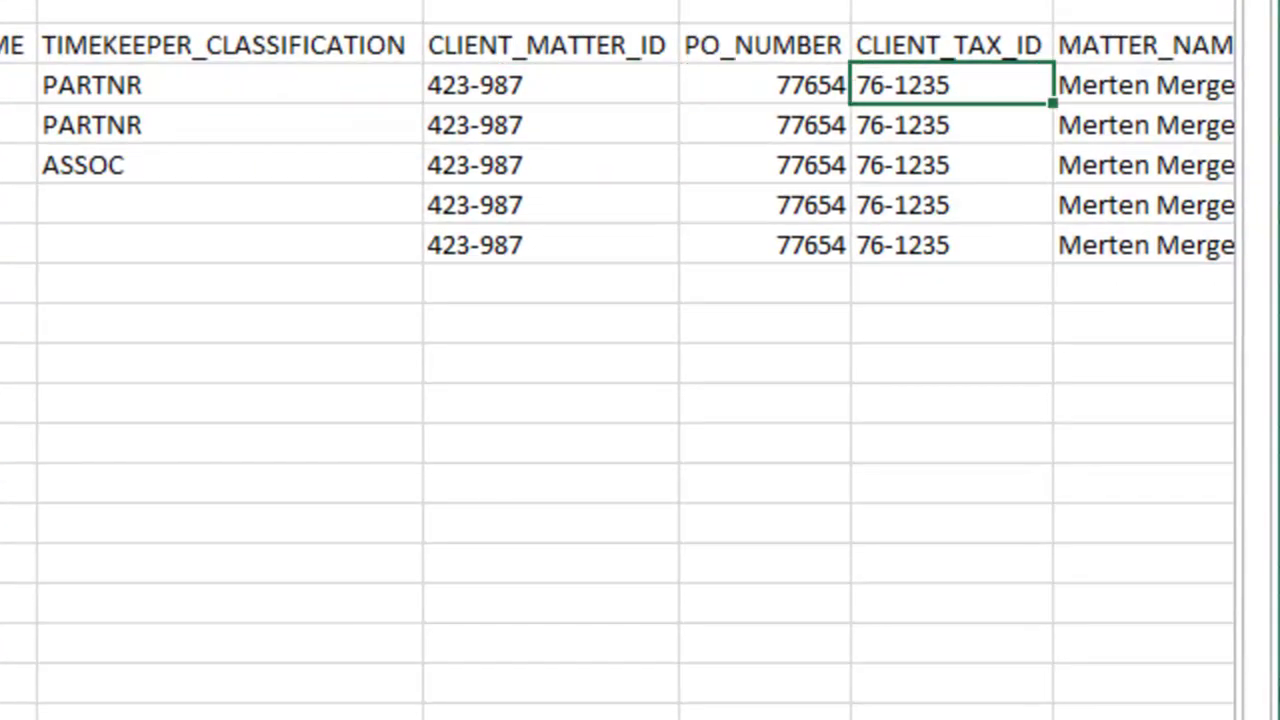
pyautogui.press('Right')
pyautogui.press('Right')
pyautogui.press('Right')
pyautogui.press('Right')
pyautogui.press('Right')
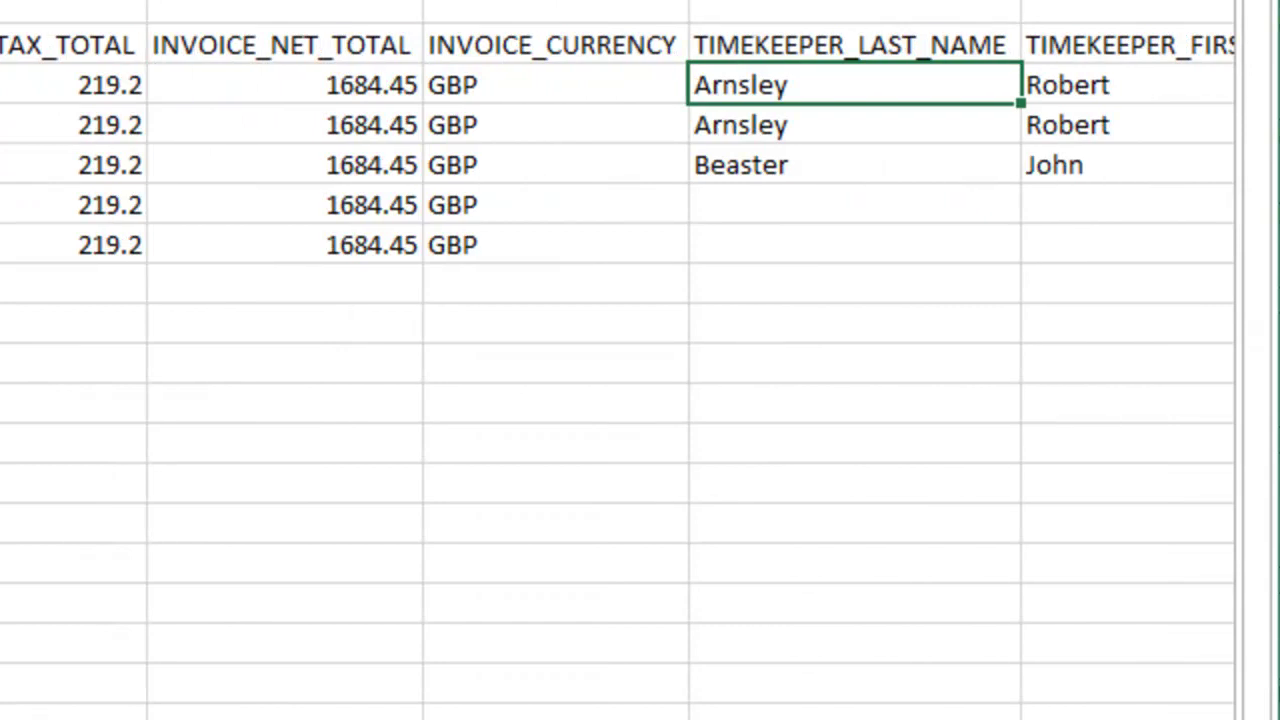
pyautogui.write('Bill')
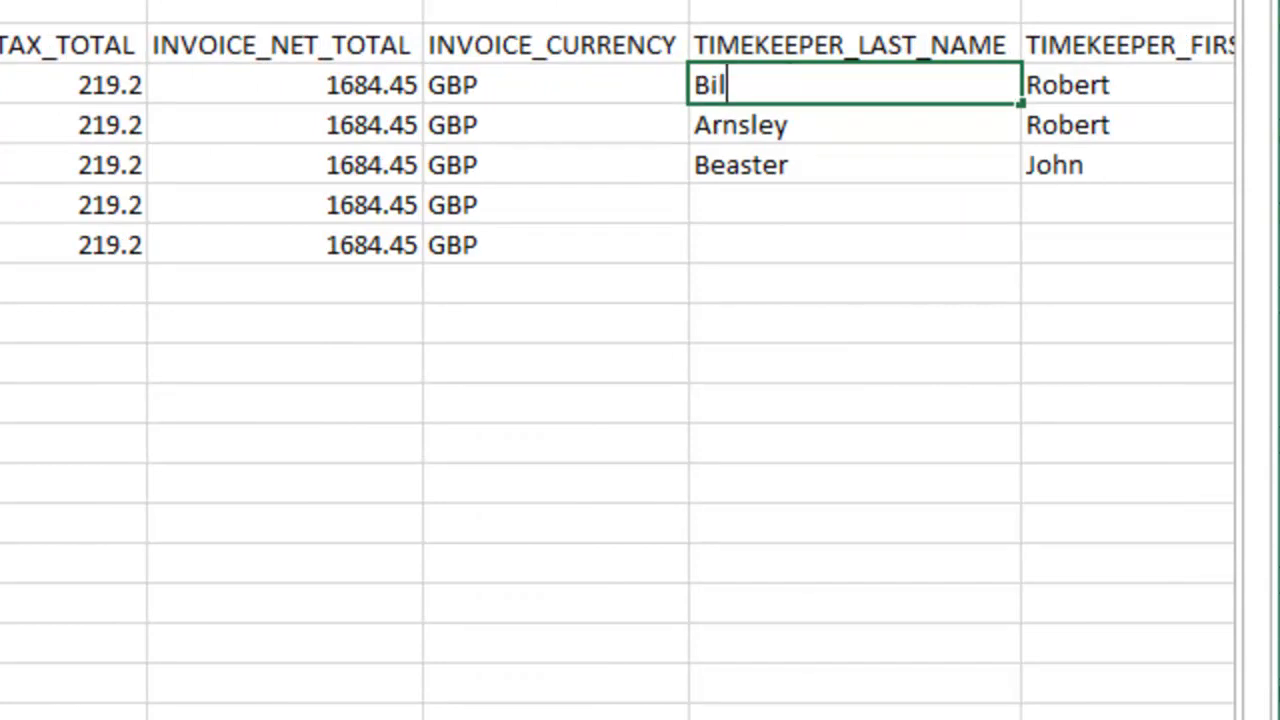
pyautogui.press('Tab')
pyautogui.write('Jones')
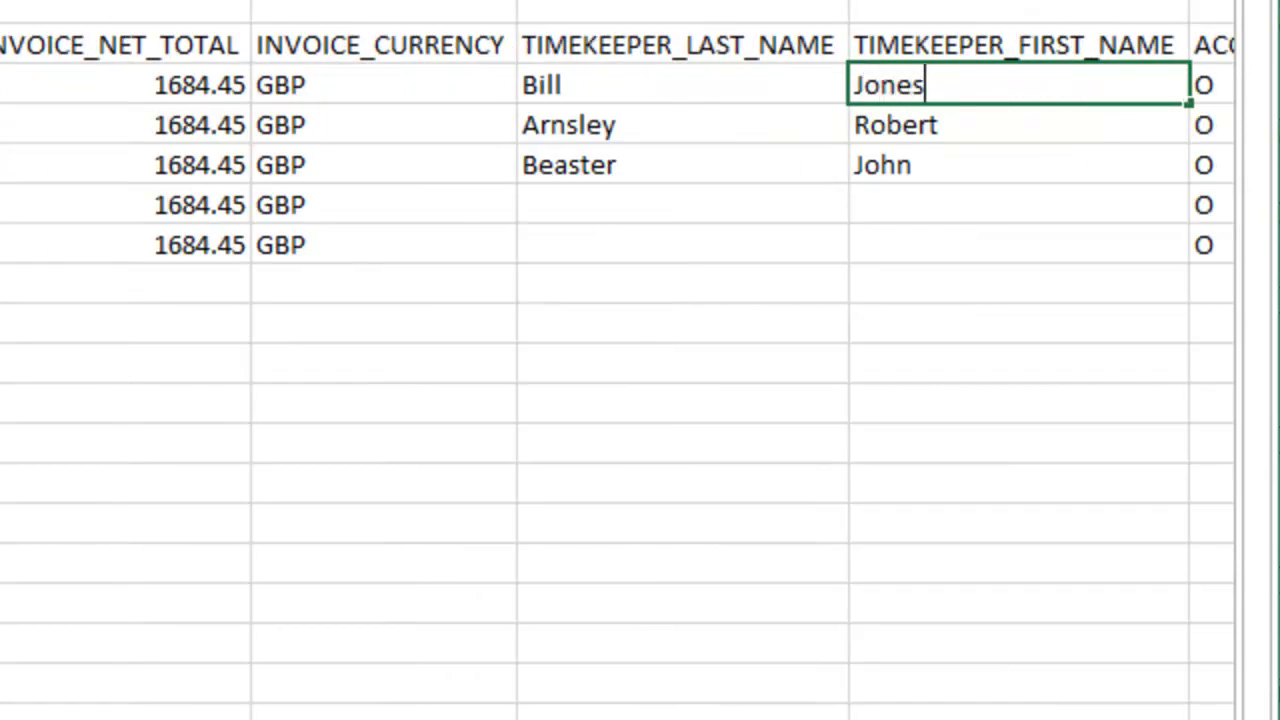
pyautogui.press('Return')
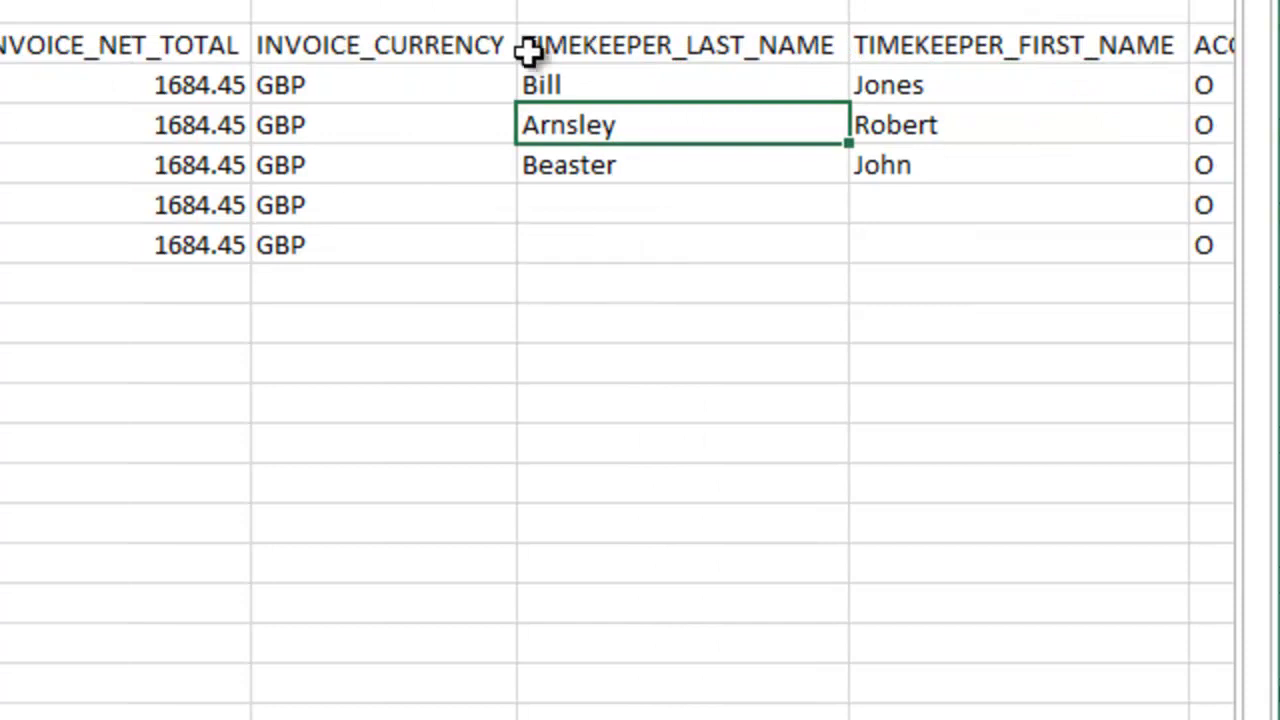
pyautogui.moveTo(700, 84); pyautogui.dragTo(893, 137)
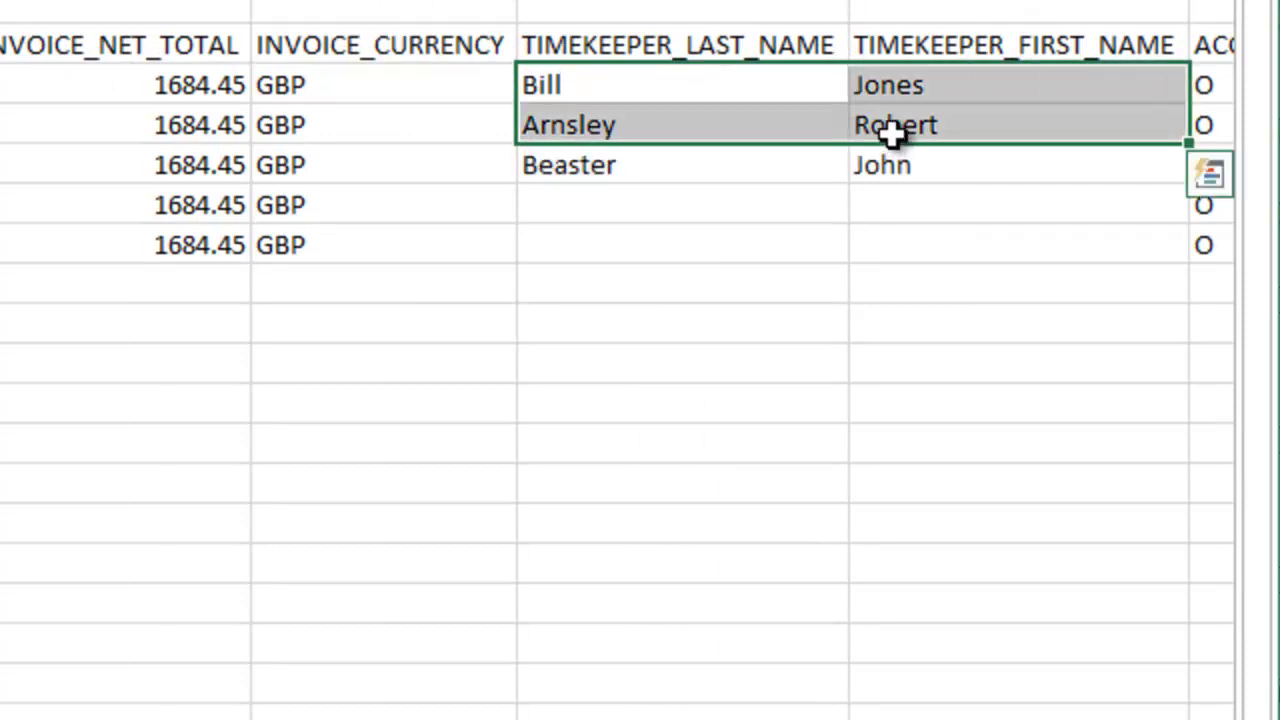
pyautogui.hotkey('ctrl', 'd')
# - Enter the associate's given name under TIMEKEEPER_LAST_NAME and surname under TIMEKEEPER_FIRST_NAME for the third line item
pyautogui.click(796, 166)
pyautogui.write('Jane')
pyautogui.press('Tab')
pyautogui.write('Sm')
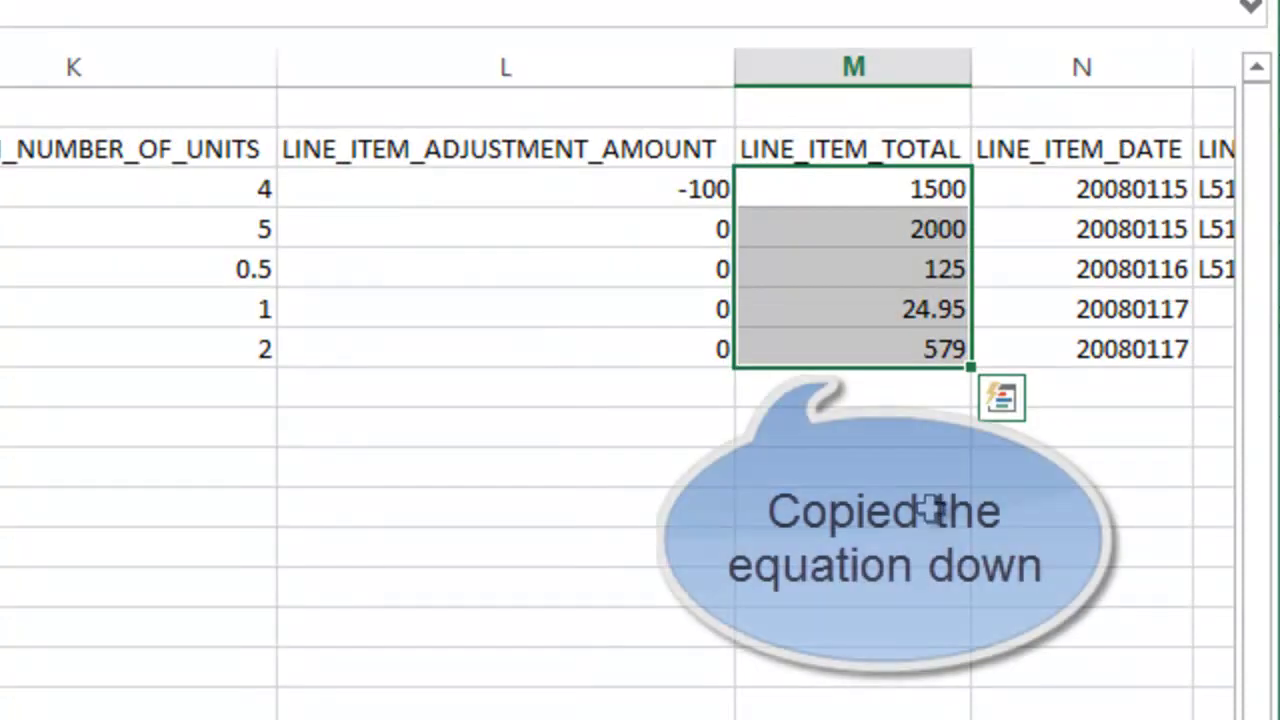
# - Review the first line item's units and adjustment, and sum the LINE_ITEM_TOTAL column in cell M9
pyautogui.click(950, 440)
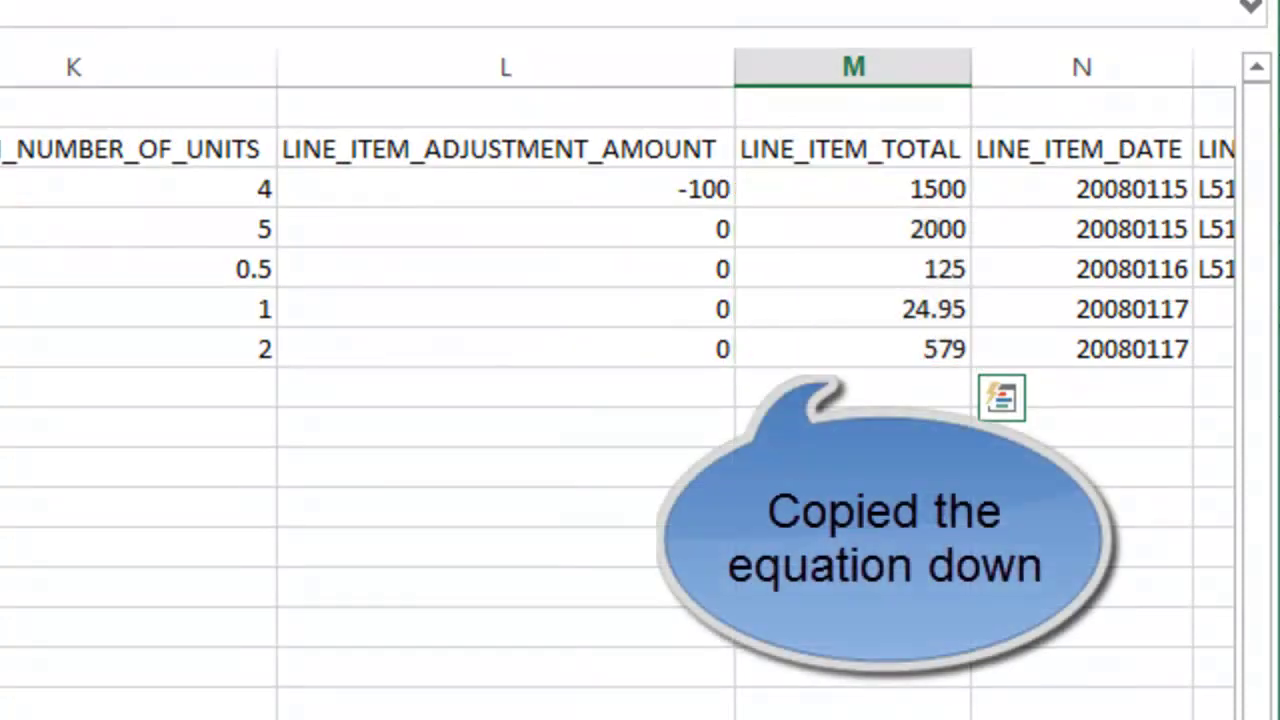
pyautogui.click(694, 194)
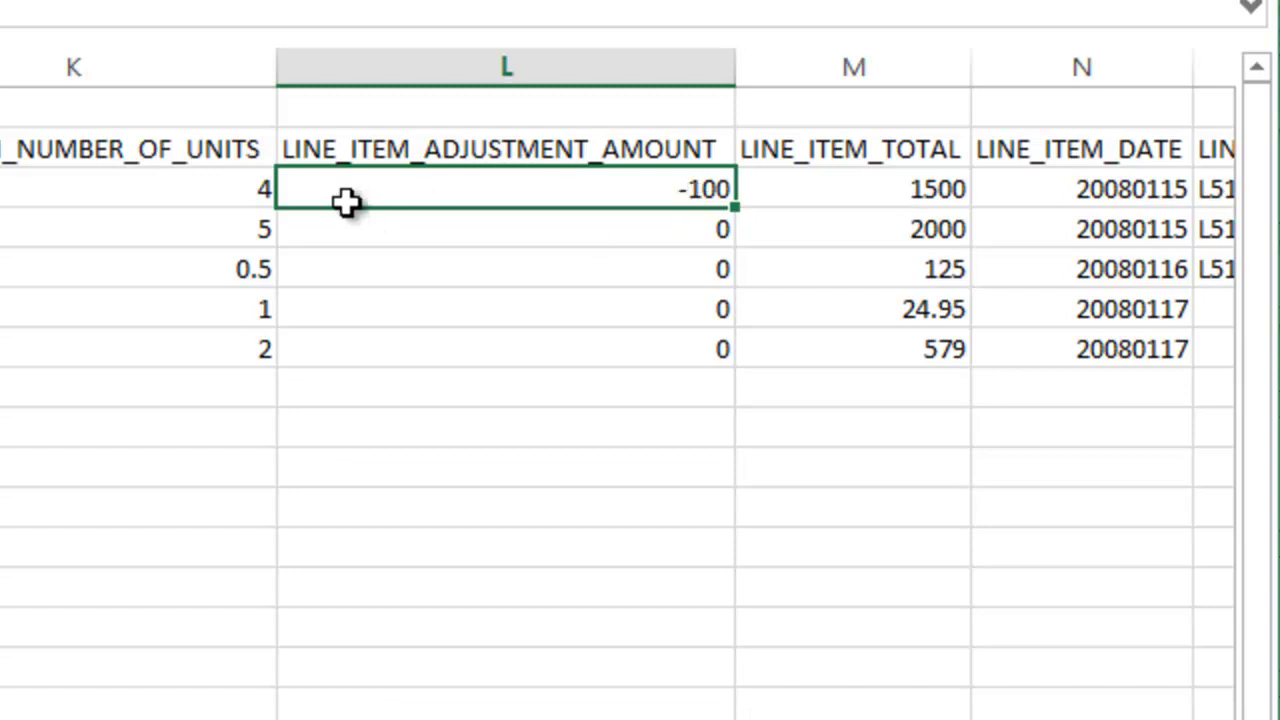
pyautogui.click(263, 192)
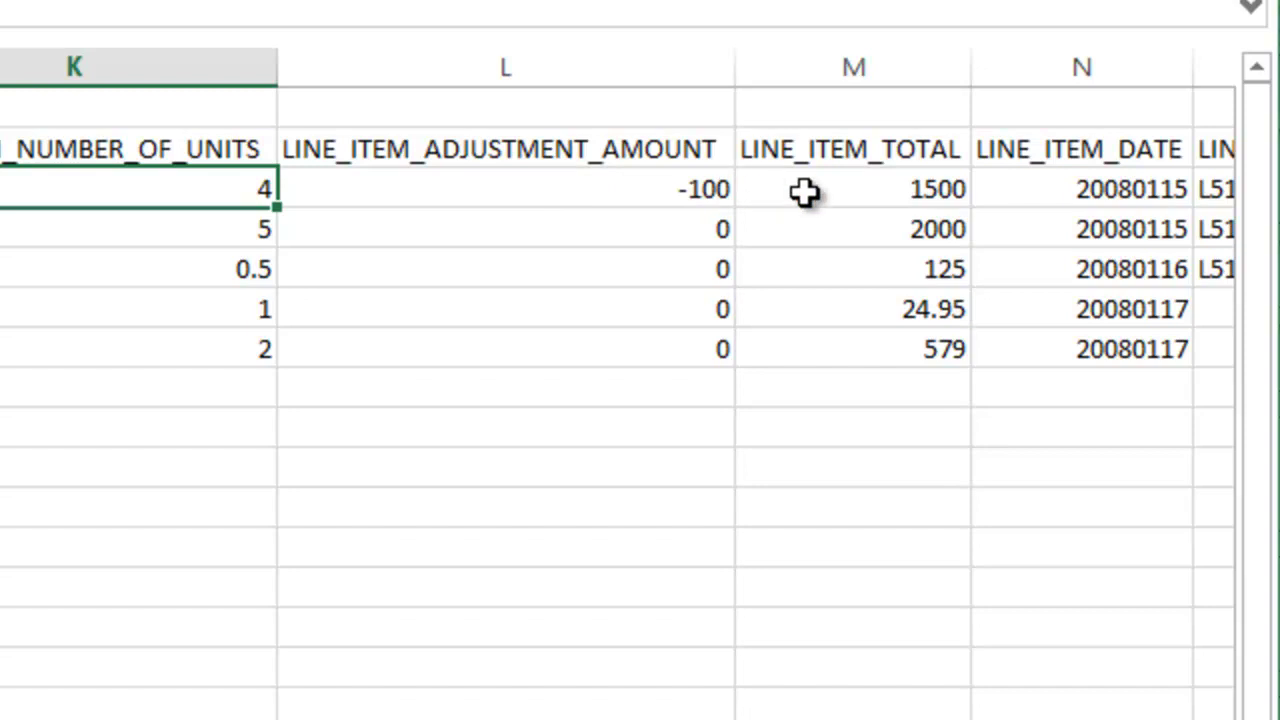
pyautogui.press('Right')
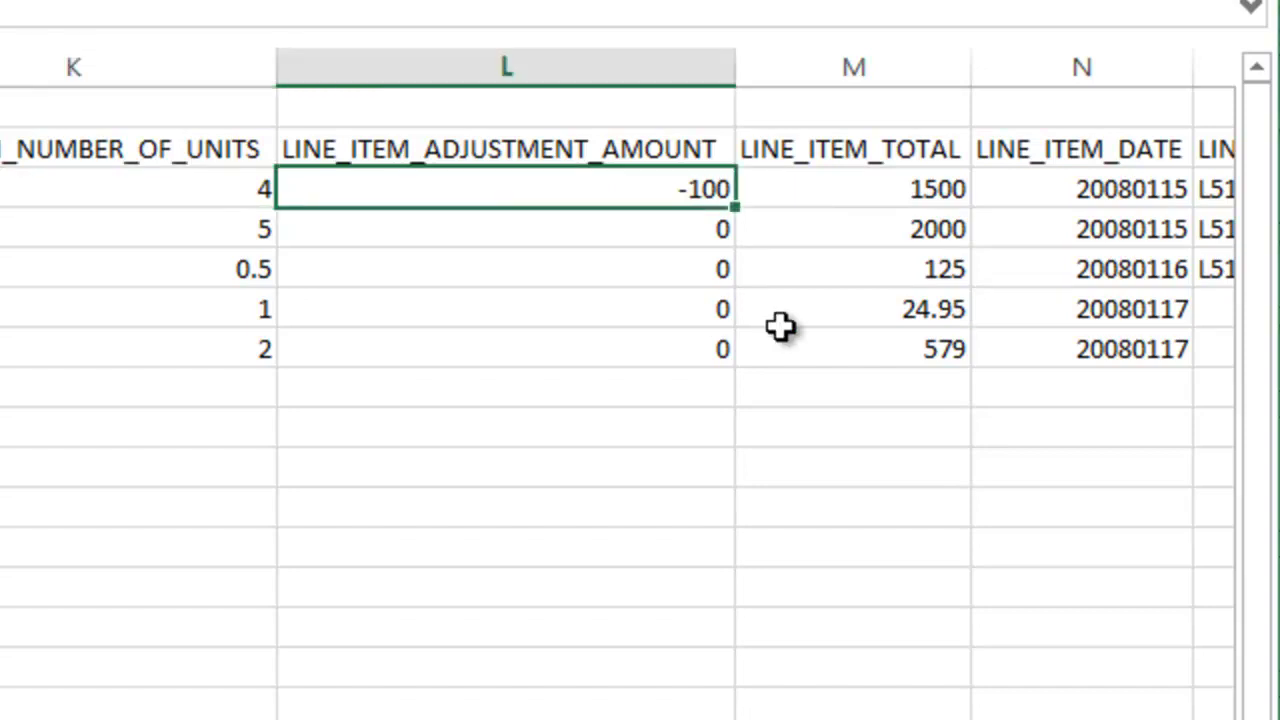
pyautogui.click(920, 427)
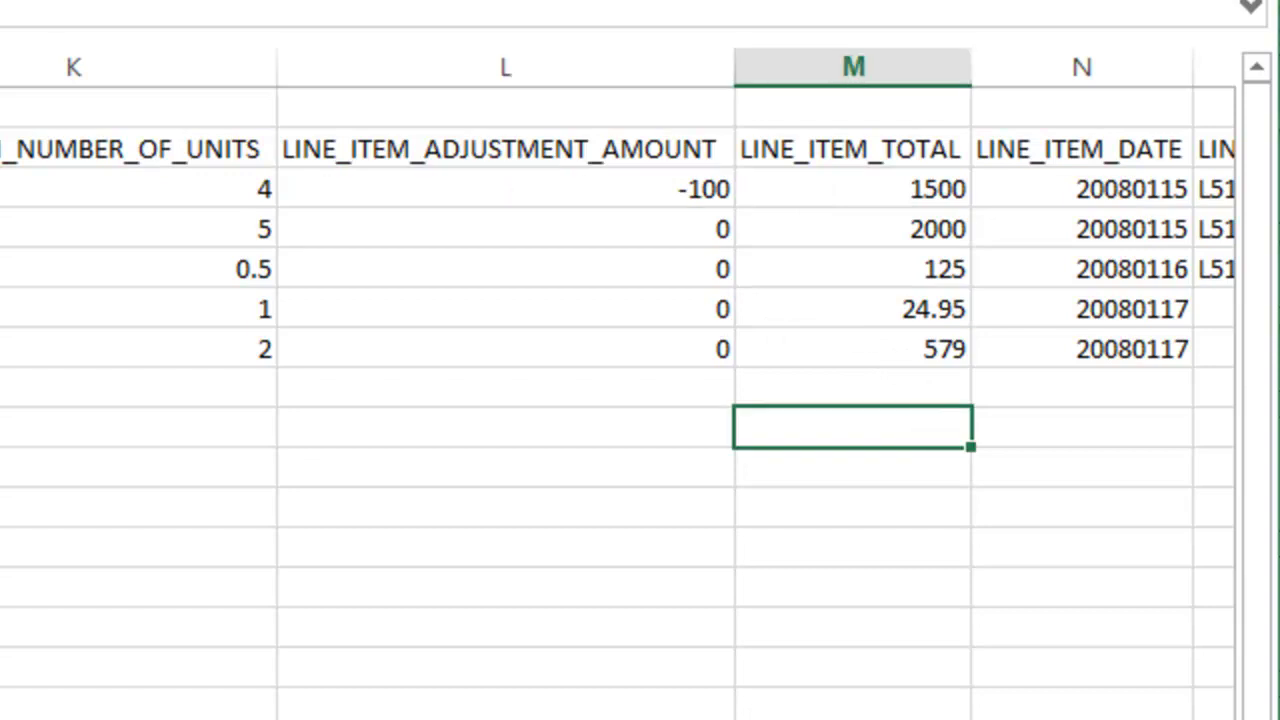
pyautogui.hotkey('alt', '=')
pyautogui.press('Return')
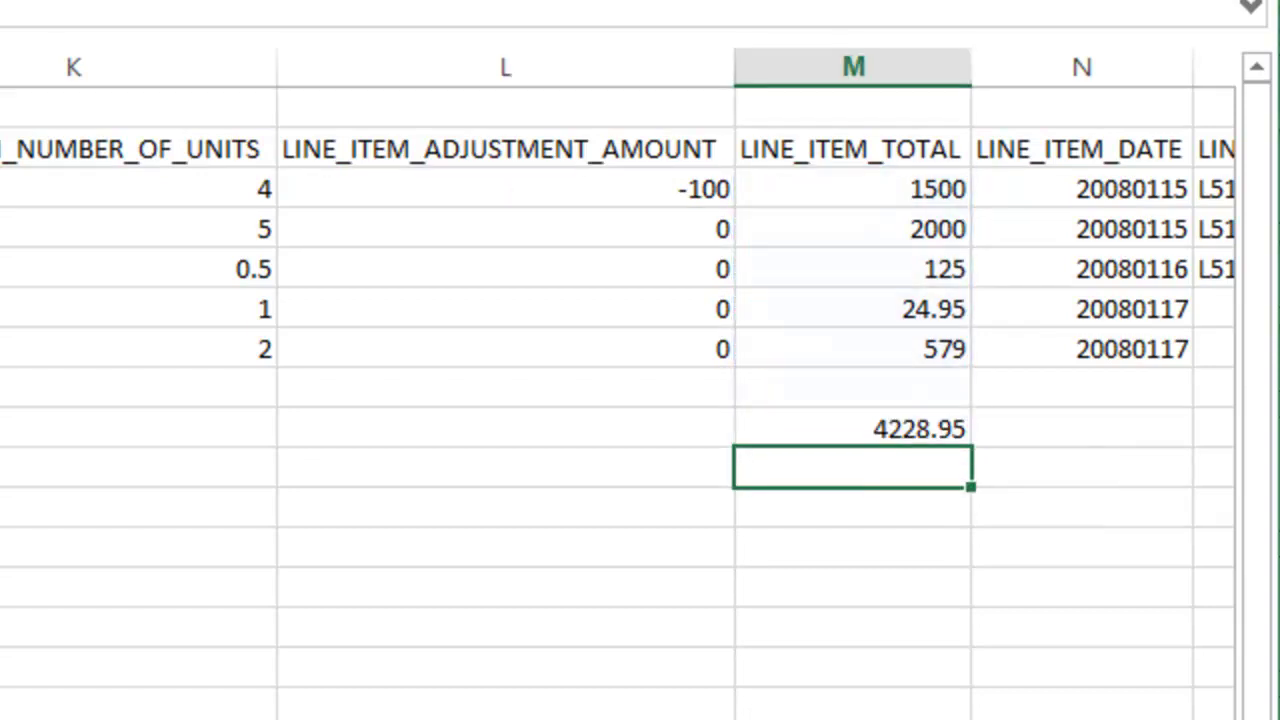
pyautogui.click(900, 427)
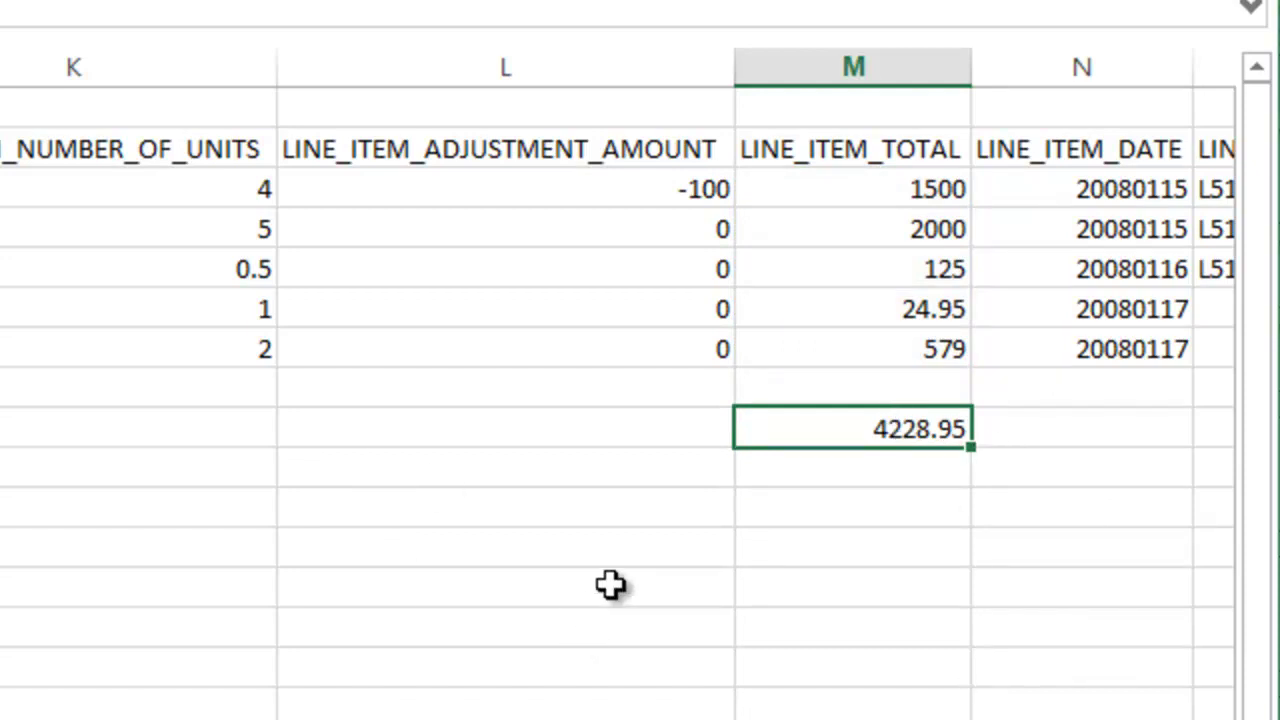
# - Copy the line item sum from M9 and paste it as a value into the first line item's INVOICE_TOTAL cell, E3
pyautogui.hotkey('ctrl', 'c')
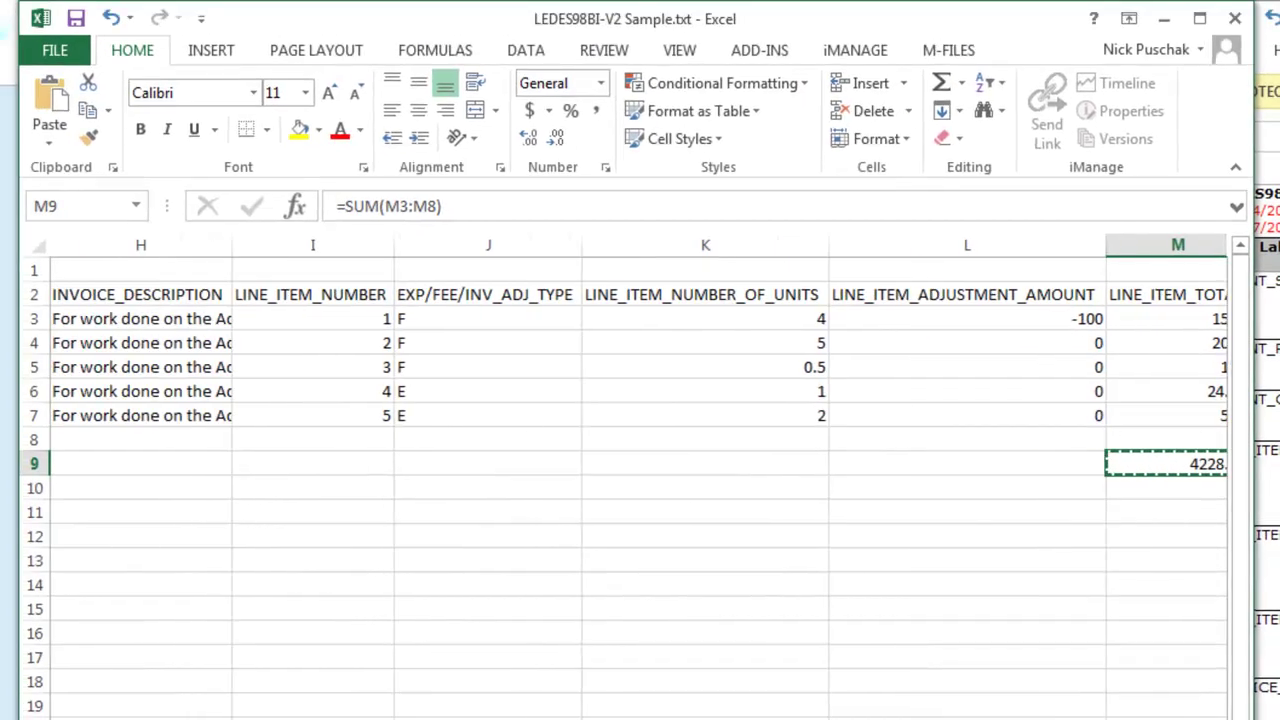
pyautogui.hscroll(-3, 638, 480)
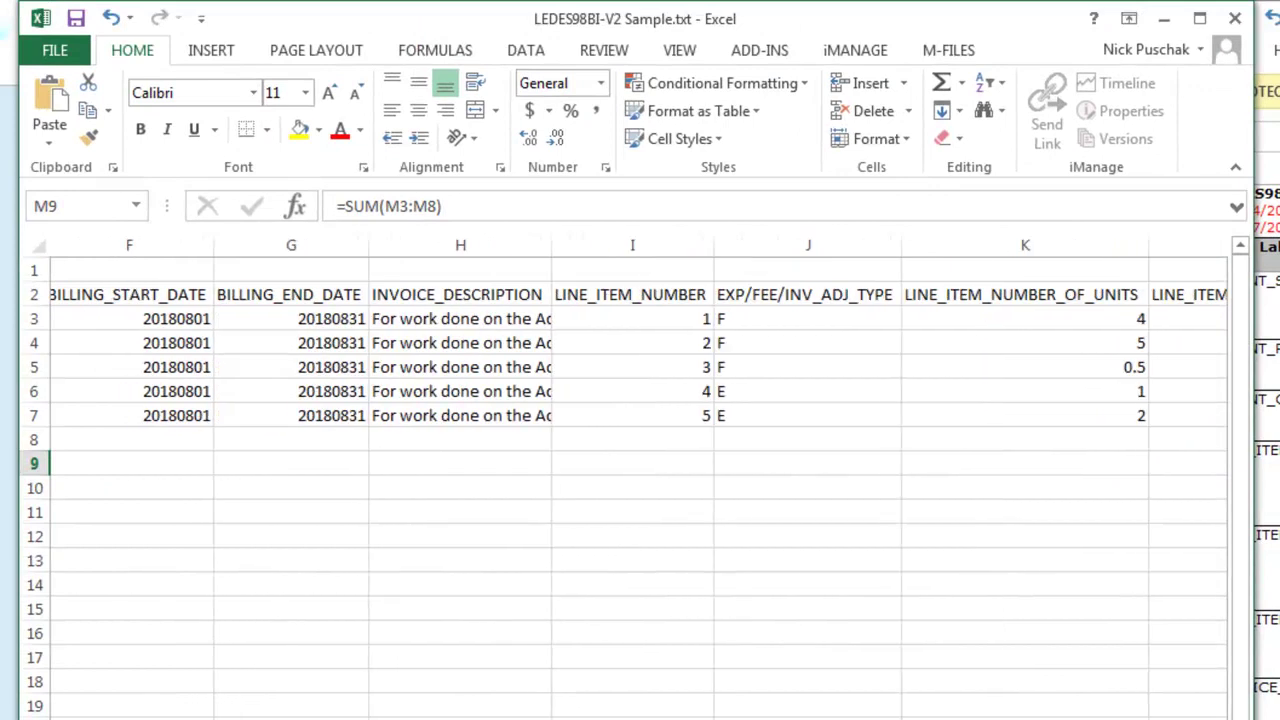
pyautogui.hscroll(-1, 709, 684)
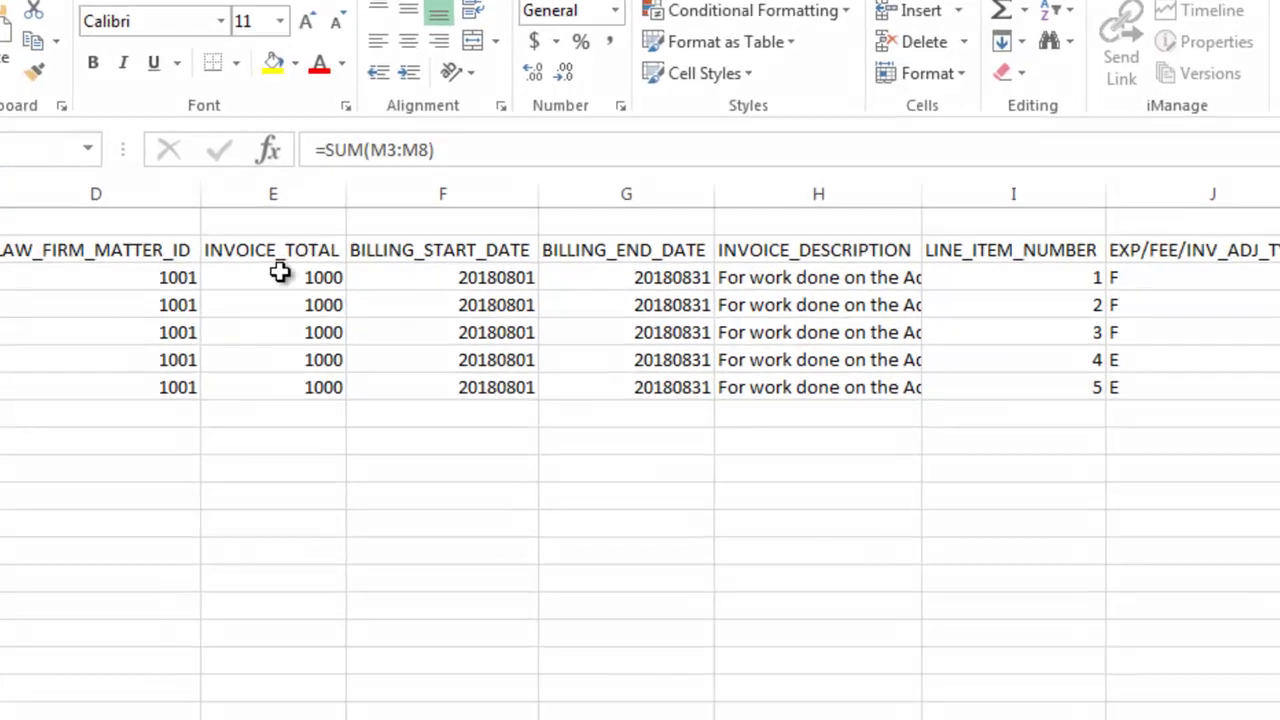
pyautogui.click(315, 313)
pyautogui.rightClick(208, 124)
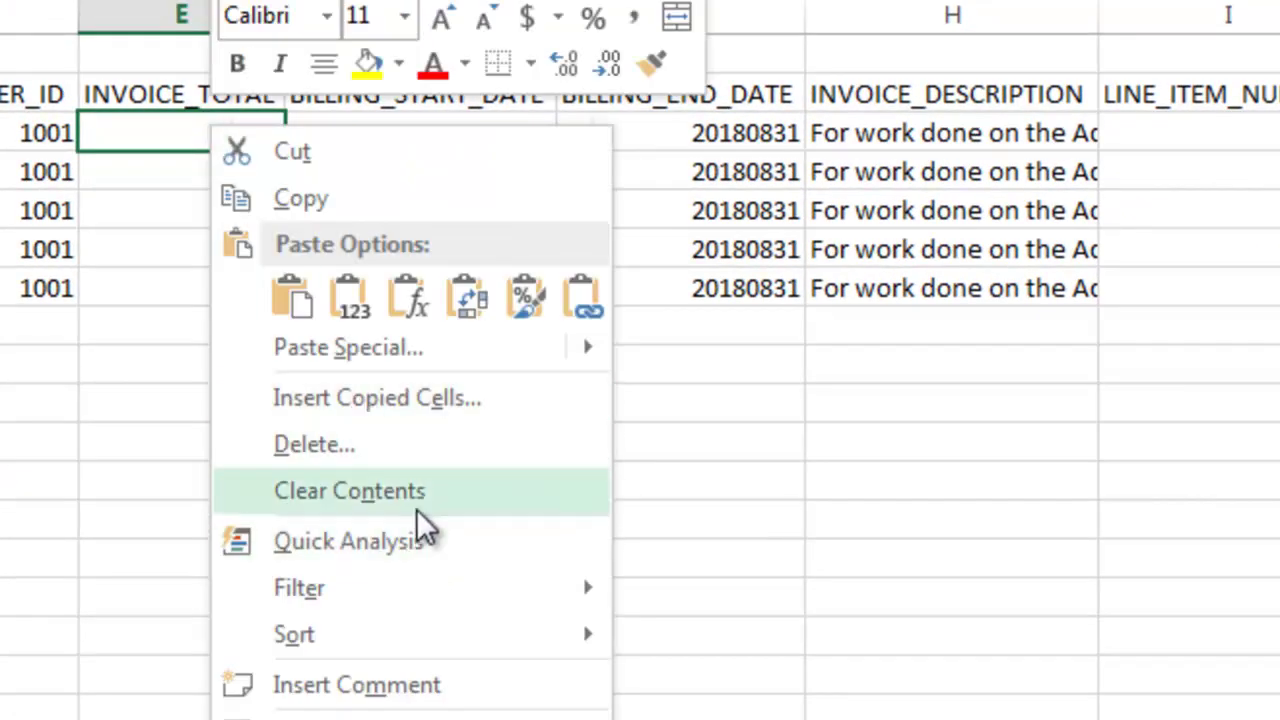
pyautogui.moveTo(395, 352)
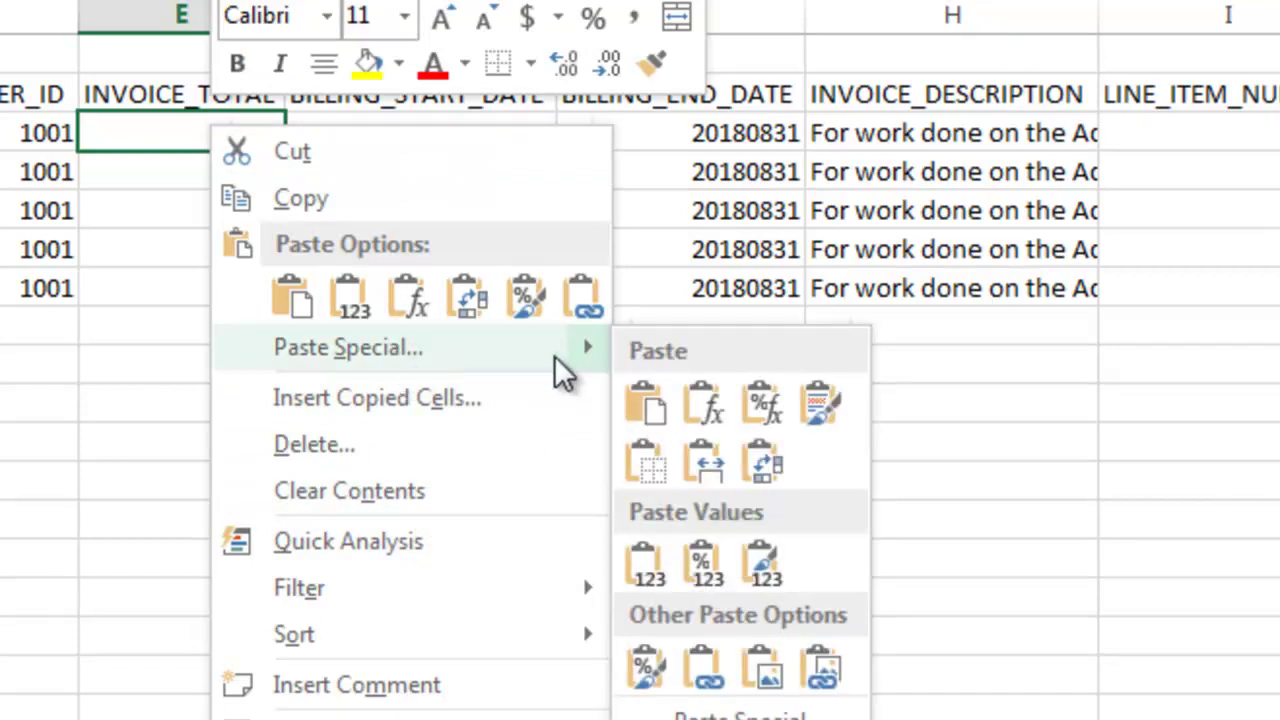
pyautogui.click(350, 296)
pyautogui.click(251, 365)
pyautogui.press('Up')
pyautogui.press('Up')
# - Fill the INVOICE_TOTAL of 4228.95 down from row 3 to all five line items
pyautogui.moveTo(200, 130); pyautogui.dragTo(200, 280)
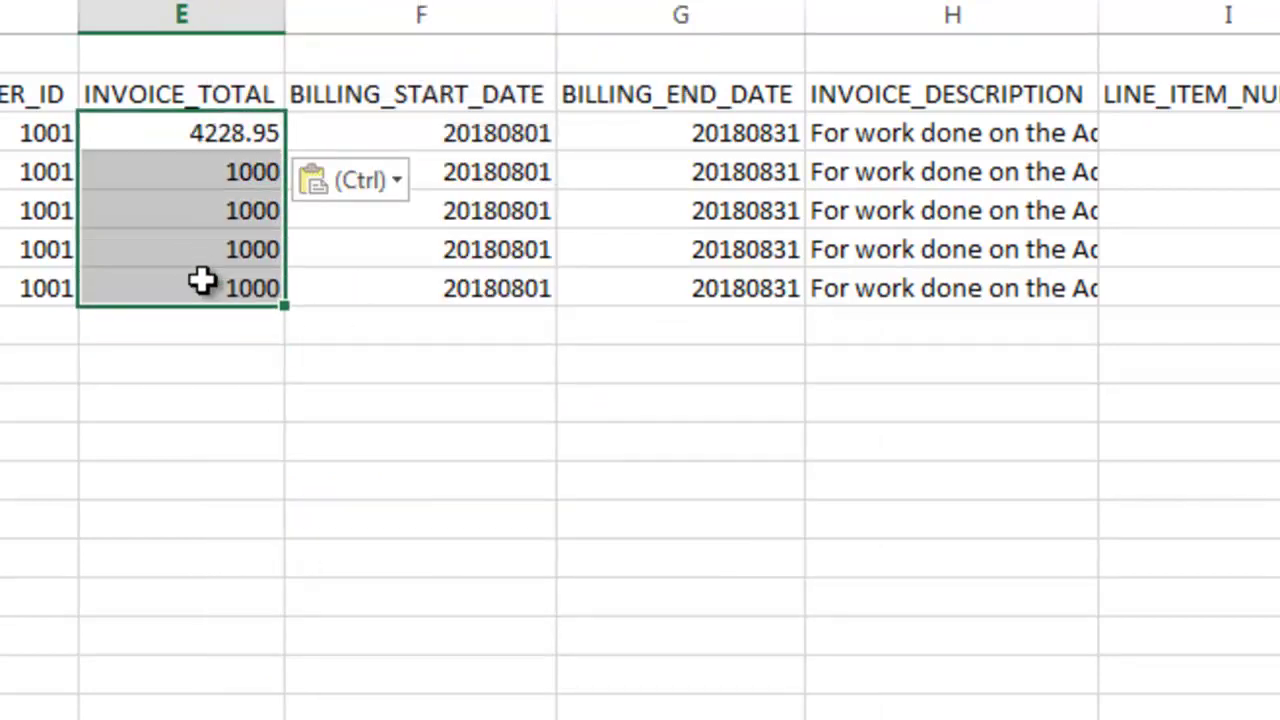
pyautogui.hotkey('ctrl', 'd')
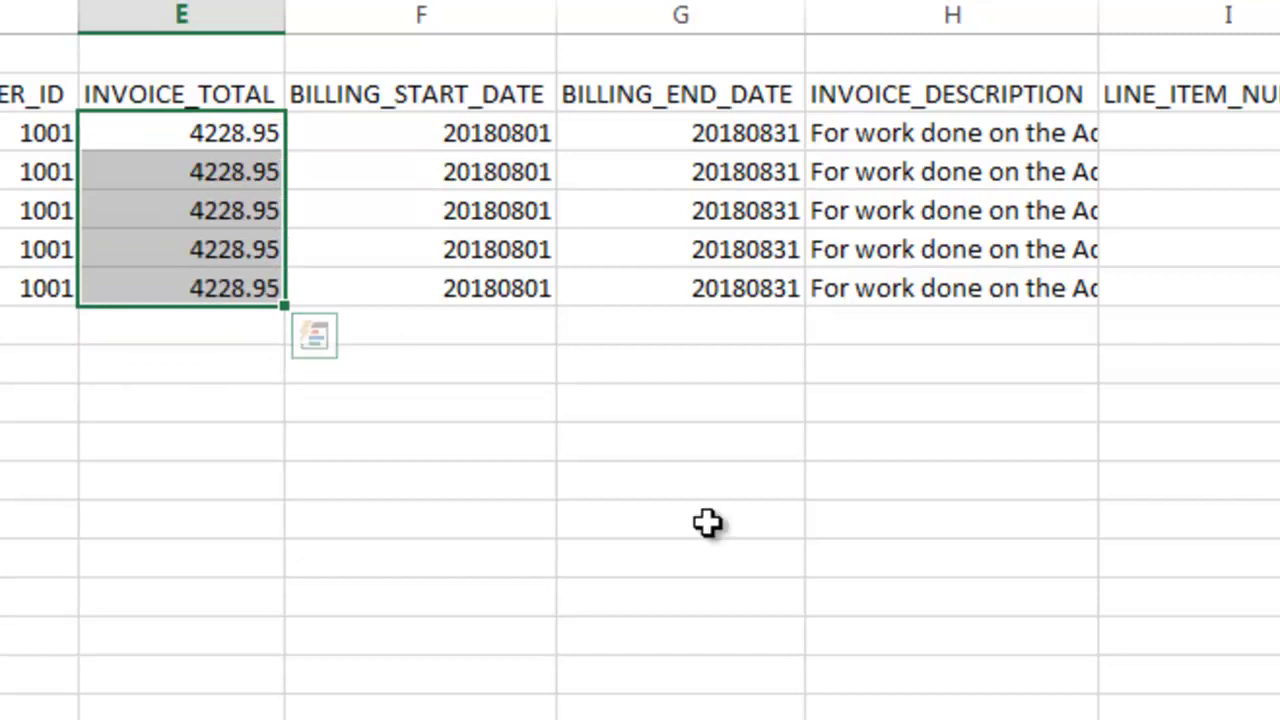
pyautogui.click(940, 638)
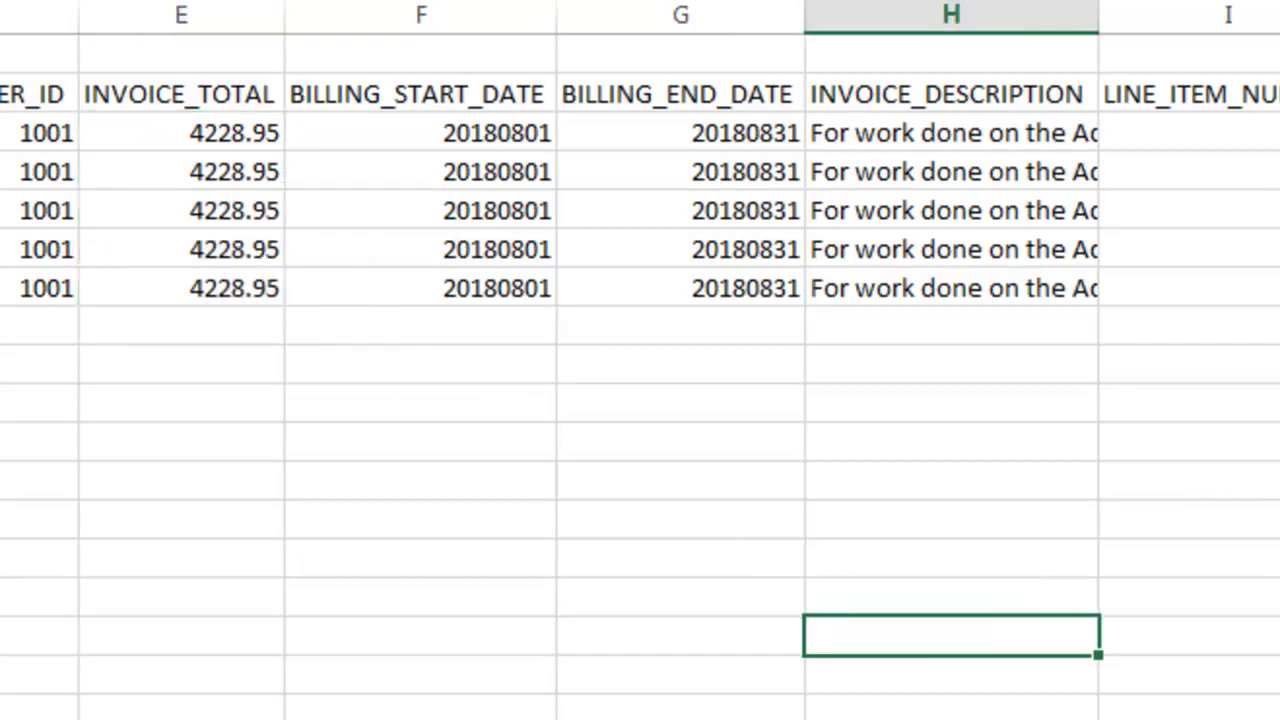
# - Examine the number of units, adjustment amounts and line item totals of the two expense line items in rows 6 and 7
pyautogui.hscroll(3, 640, 360)
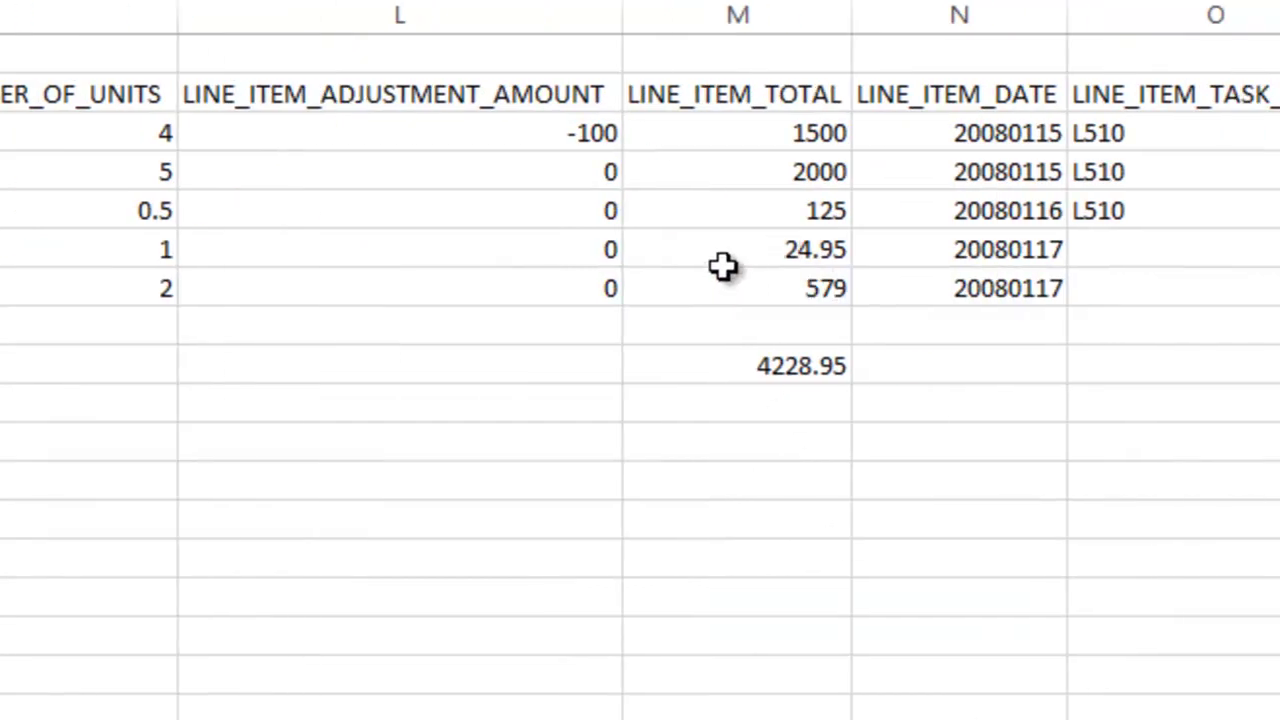
pyautogui.click(125, 253)
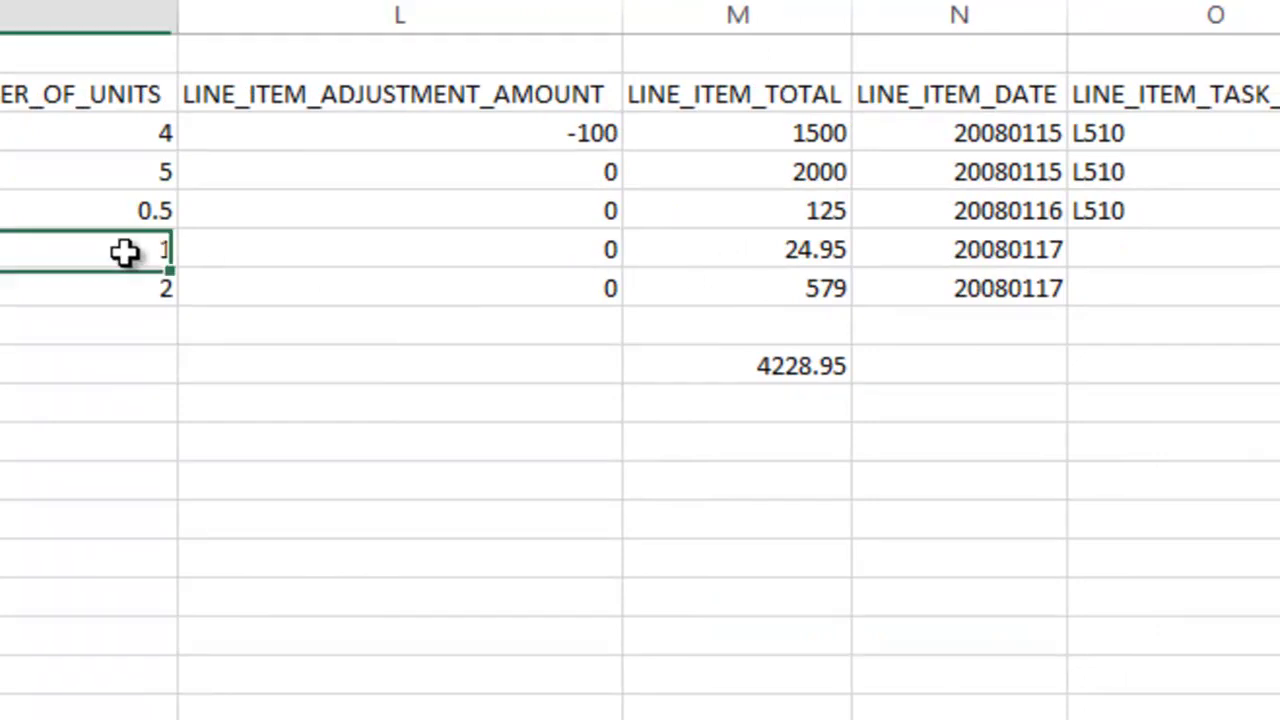
pyautogui.click(436, 258)
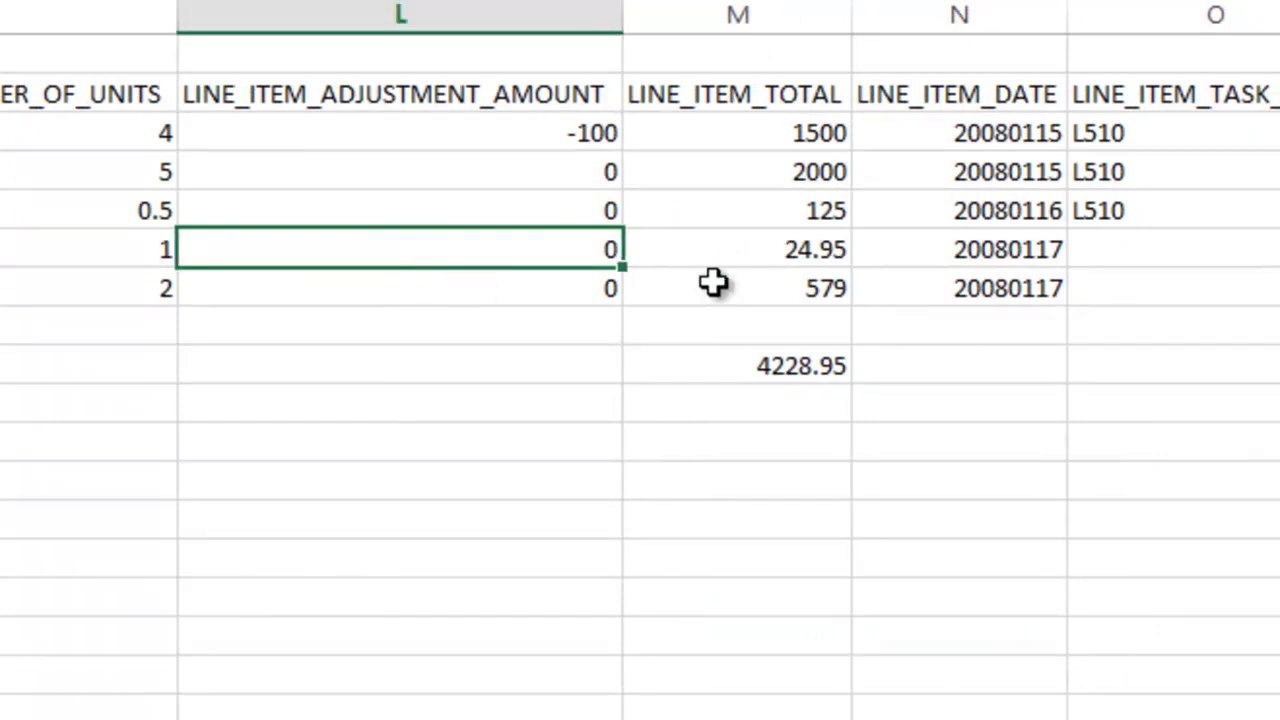
pyautogui.click(815, 245)
pyautogui.click(835, 249)
pyautogui.click(834, 288)
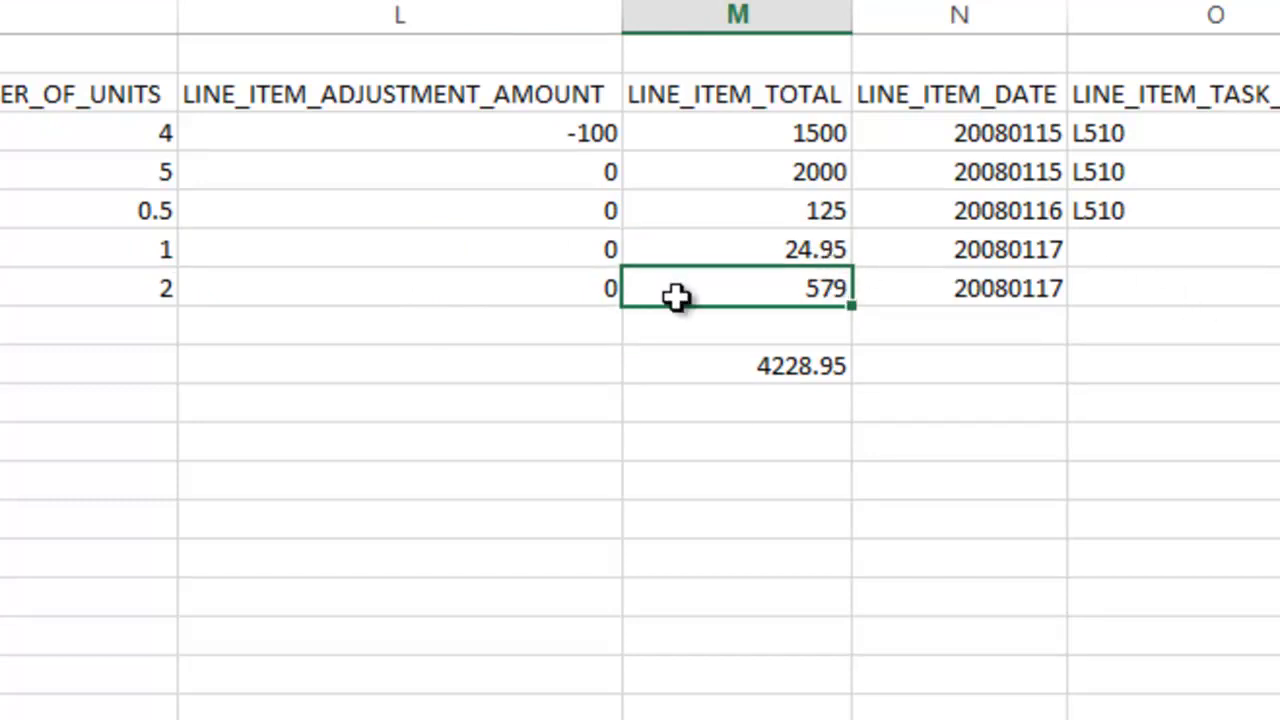
pyautogui.moveTo(140, 251); pyautogui.dragTo(145, 289)
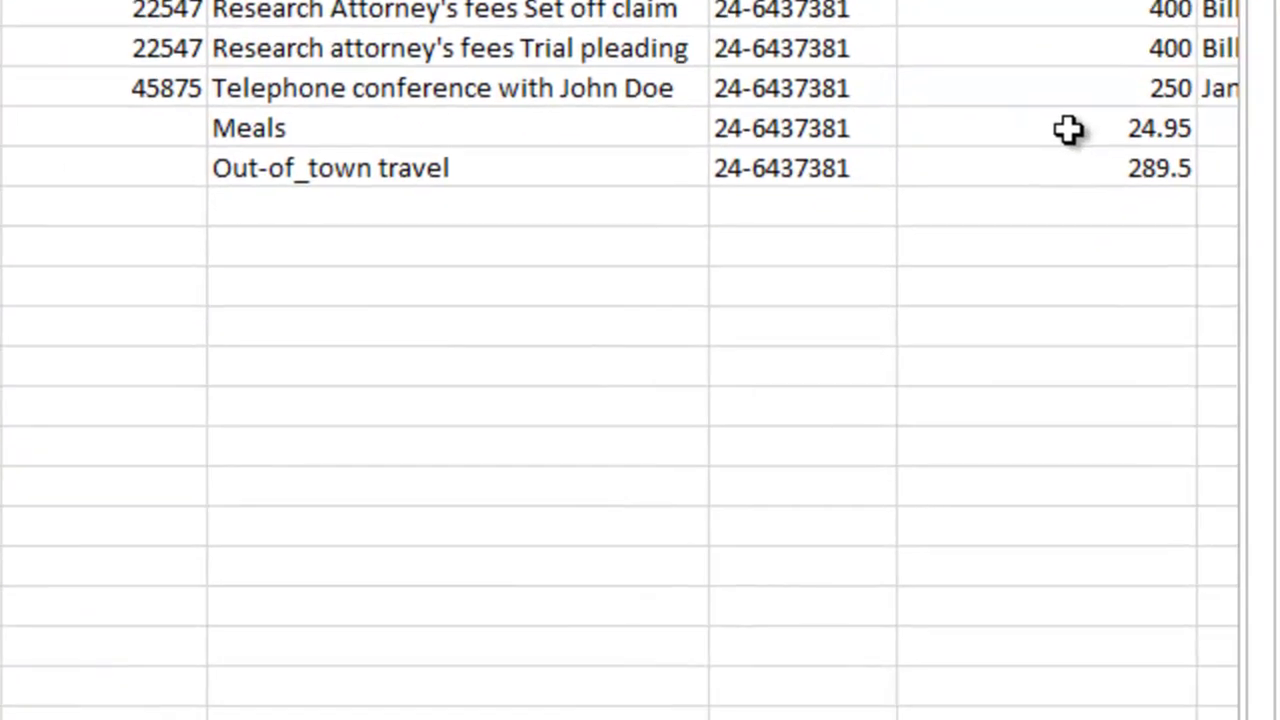
# - Compare the LINE_ITEM_UNIT_COST values of the two expense line items with their LINE_ITEM_TOTAL values
pyautogui.click(1068, 128)
pyautogui.click(1087, 178)
pyautogui.click(1084, 131)
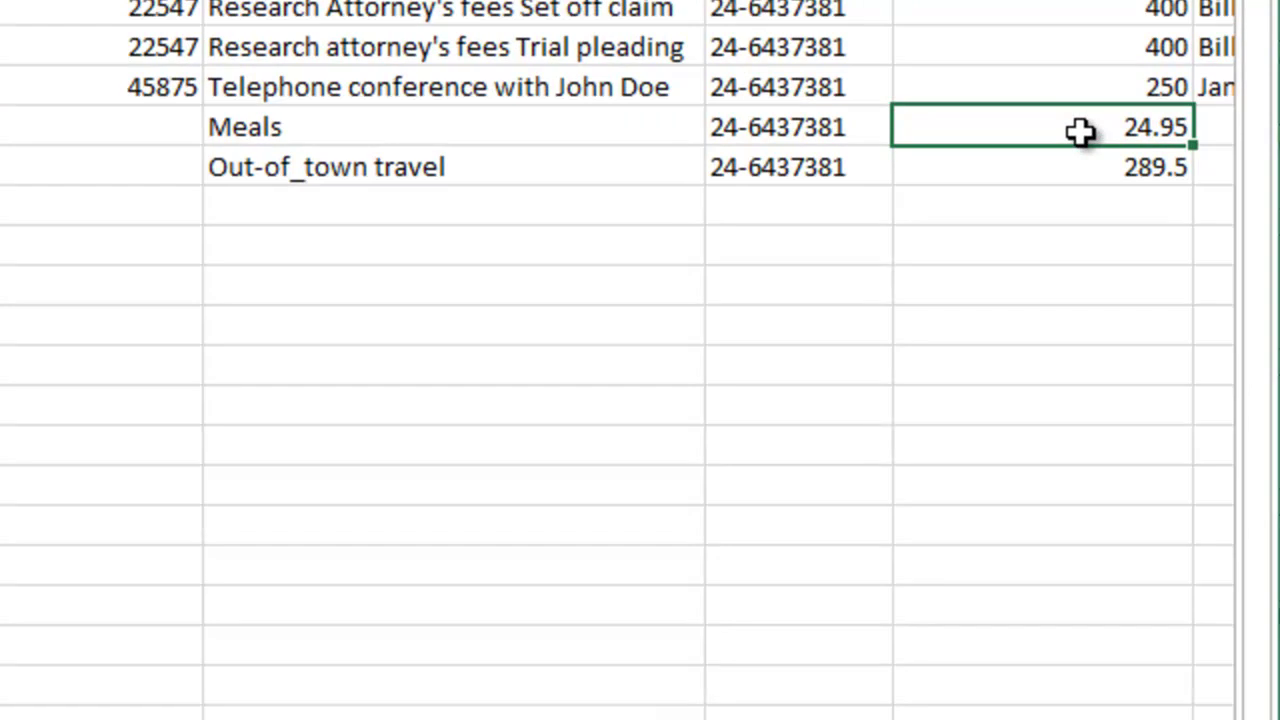
pyautogui.click(1091, 169)
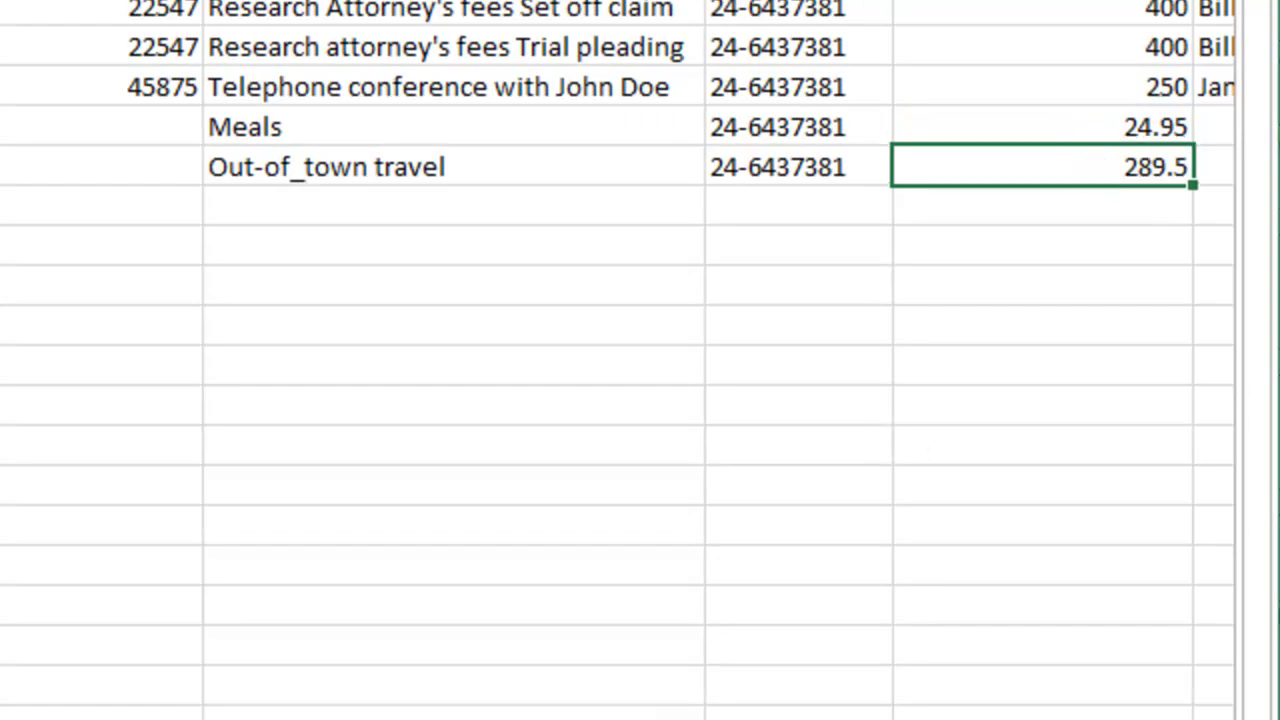
pyautogui.hscroll(5, 617, 360)
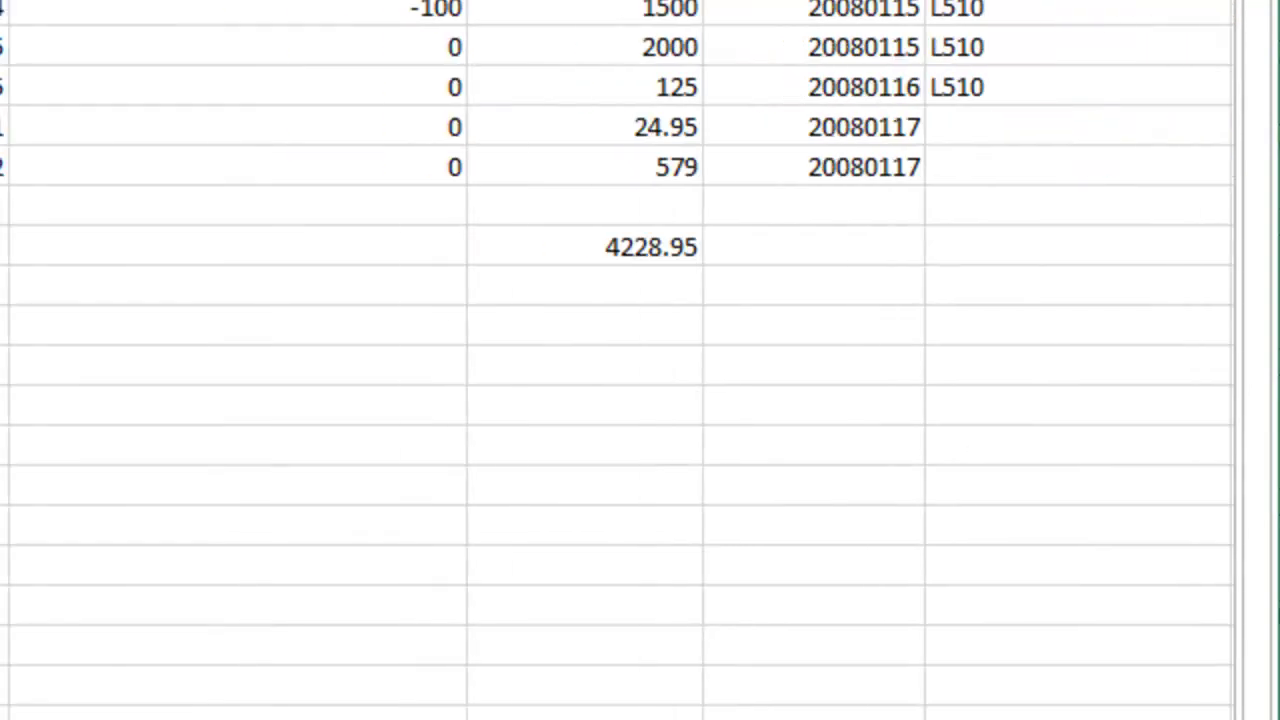
pyautogui.click(643, 124)
pyautogui.click(655, 169)
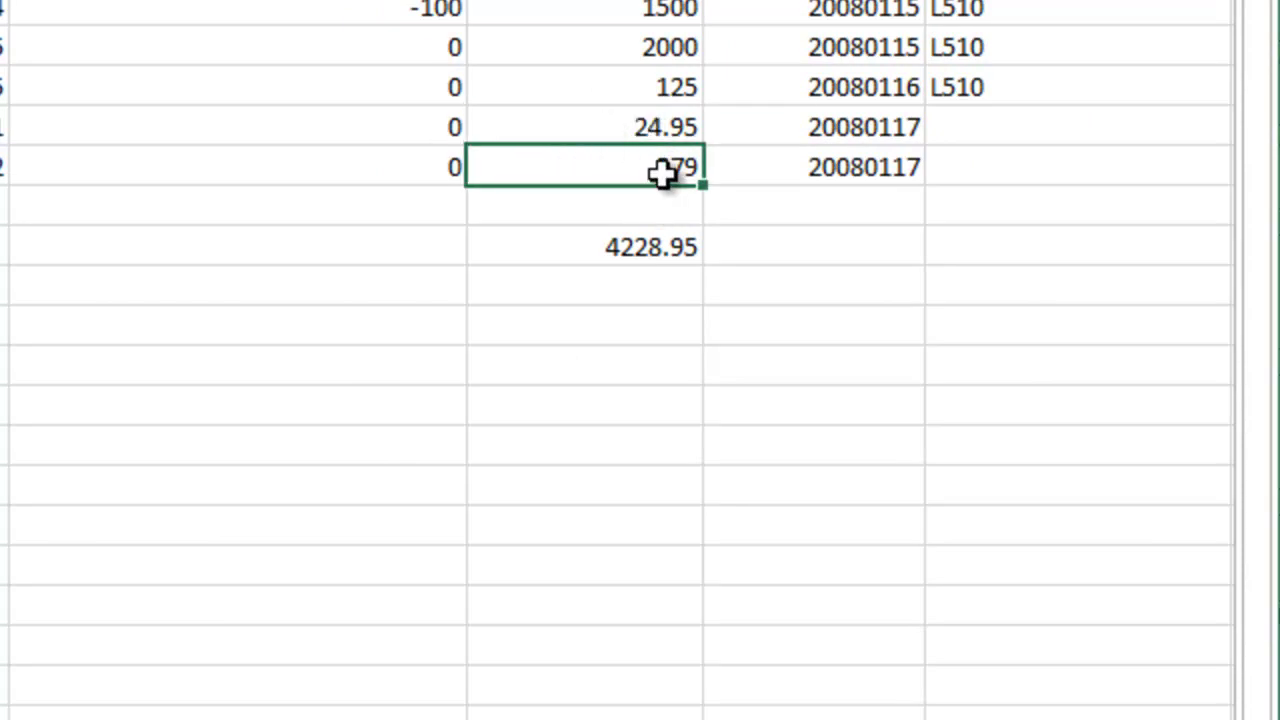
pyautogui.click(657, 126)
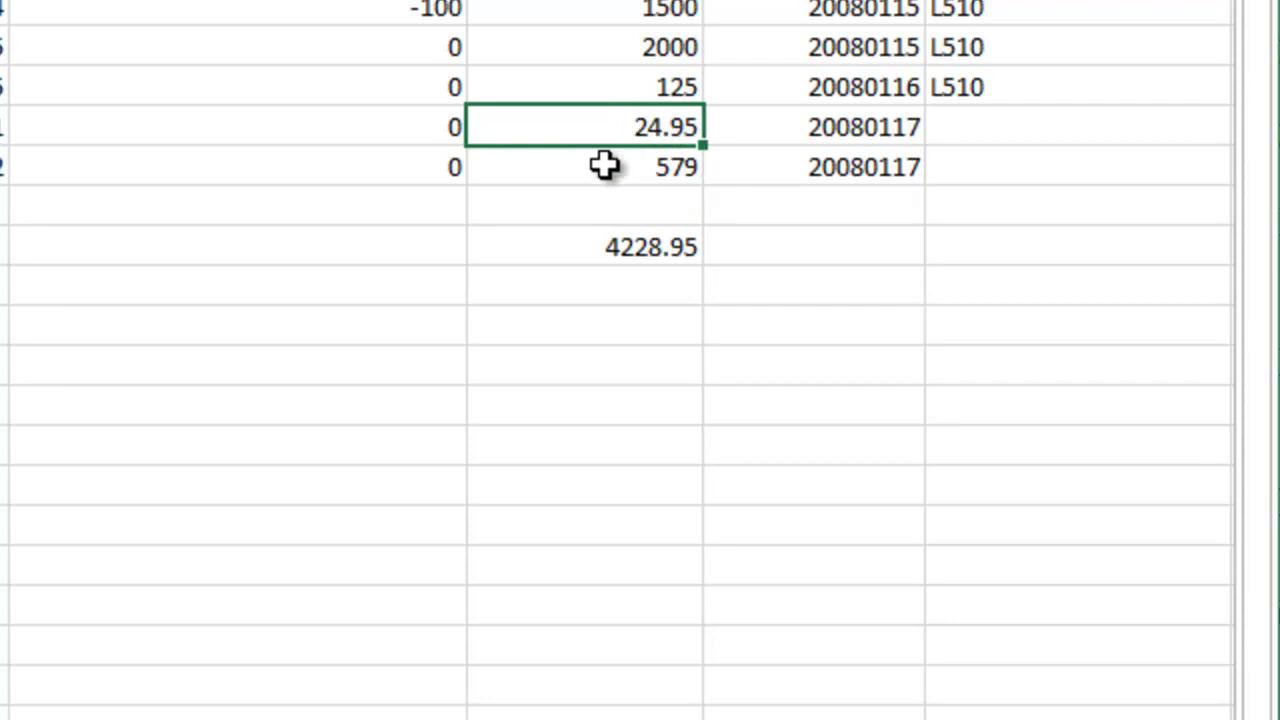
pyautogui.click(630, 170)
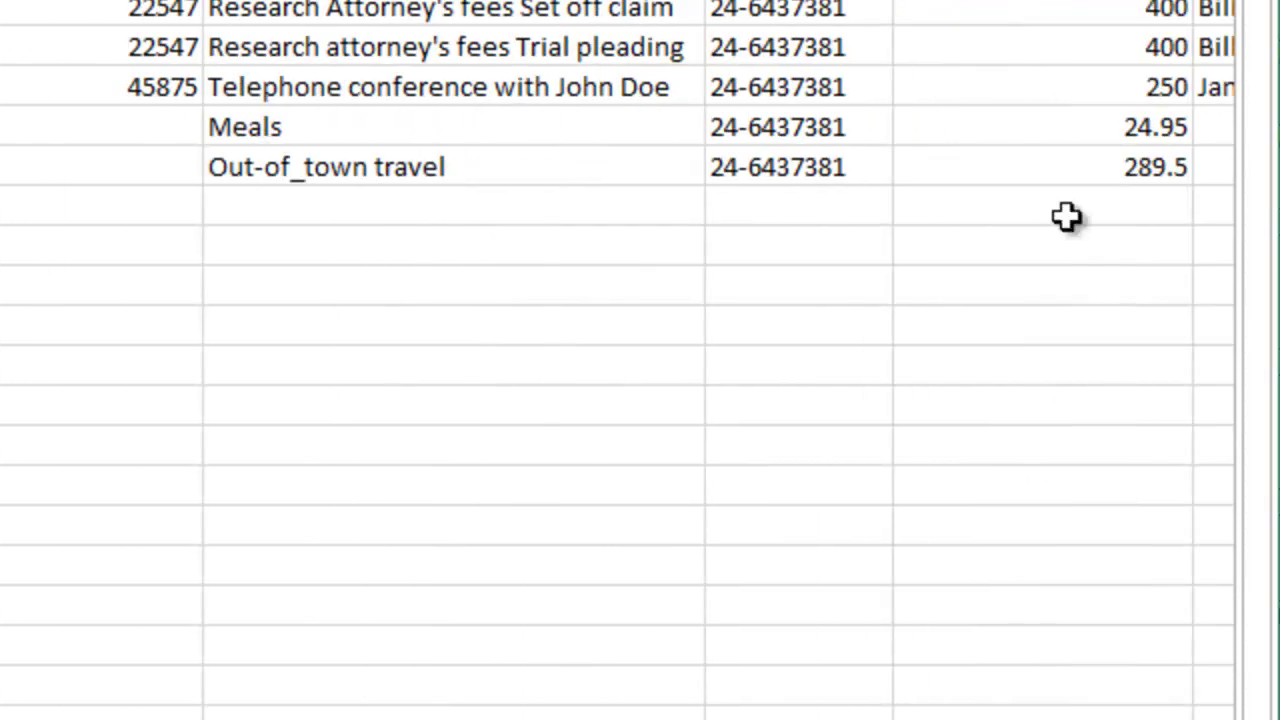
# - Replace the fifth line item's "Out-of_town travel" description with "Fedex Charges"
pyautogui.click(1103, 177)
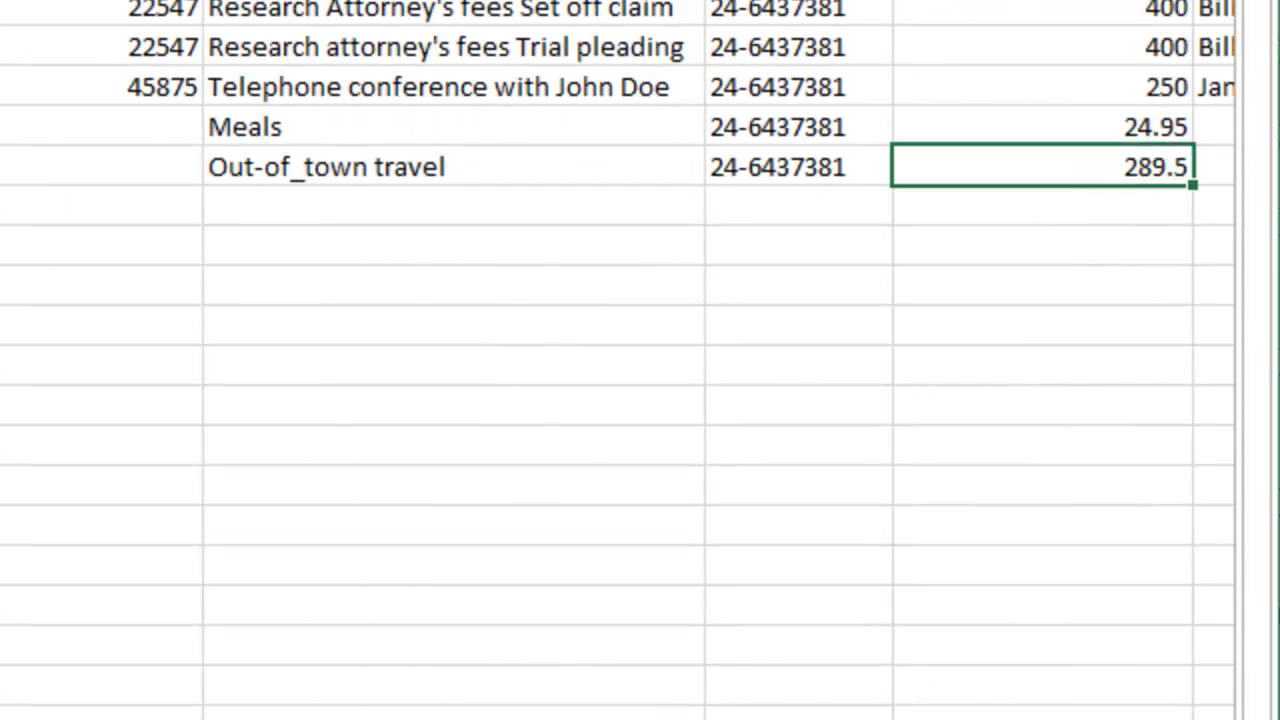
pyautogui.press('Left')
pyautogui.press('Left')
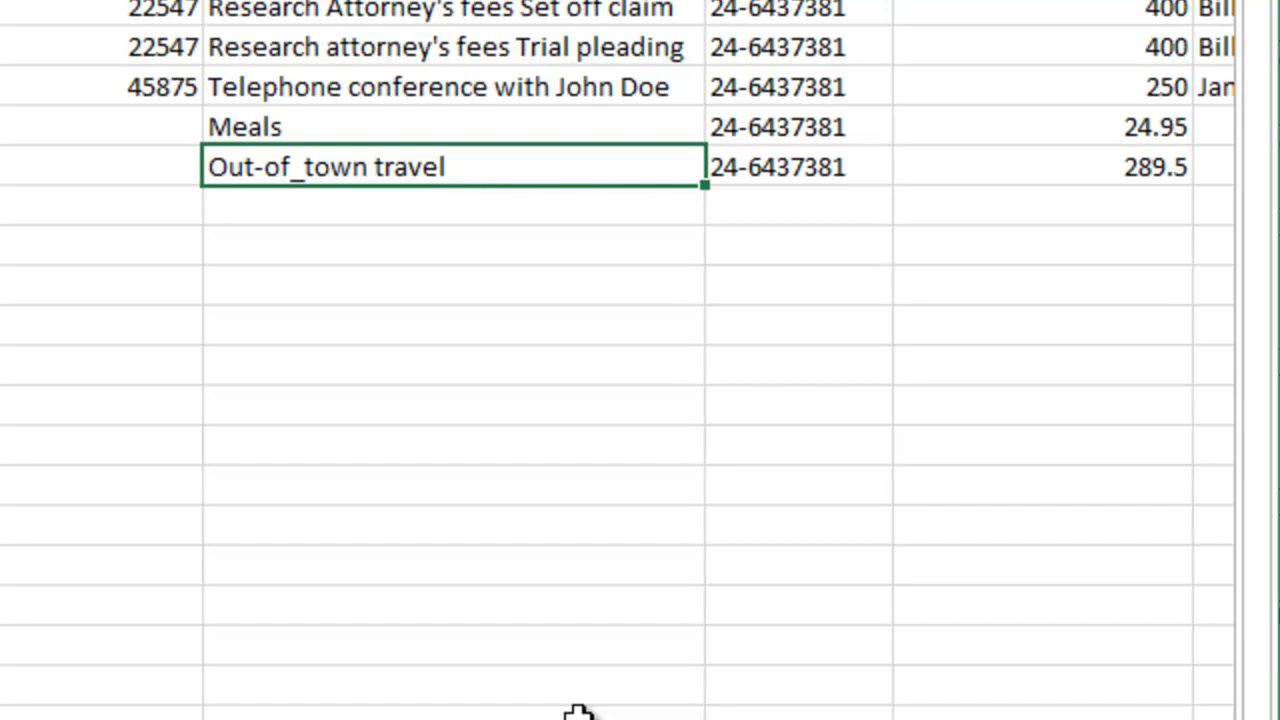
pyautogui.press('Up')
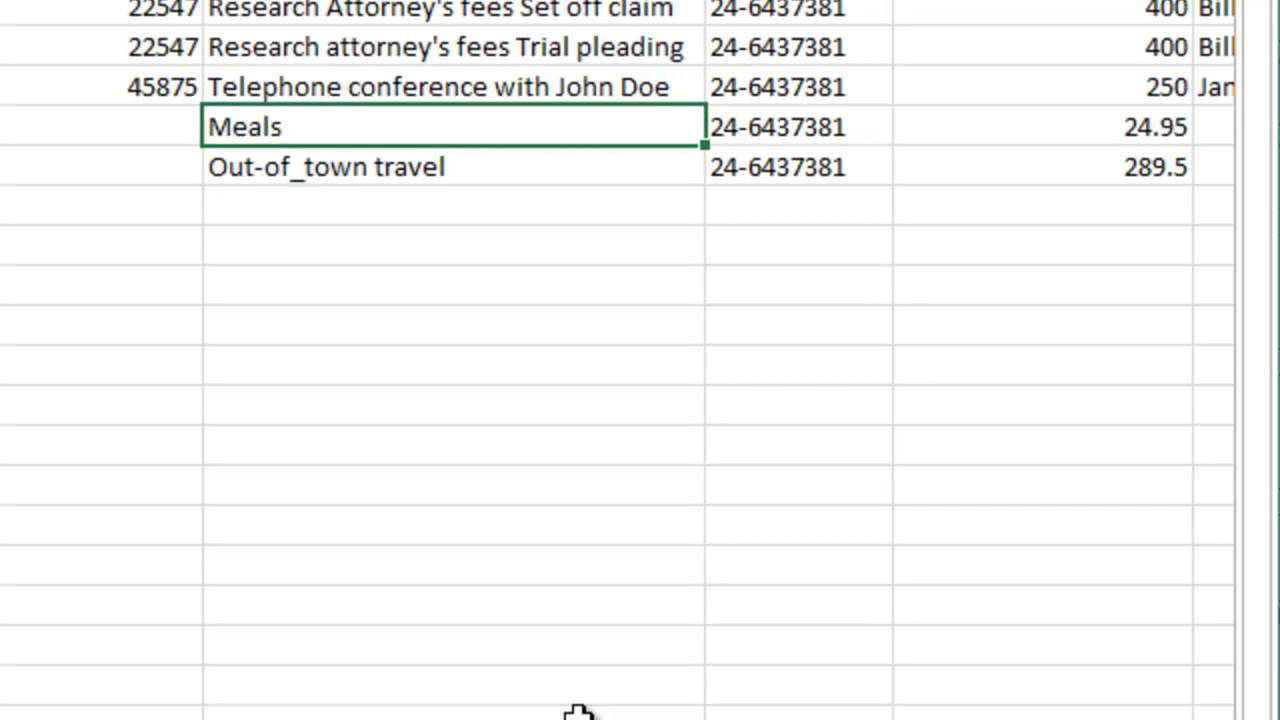
pyautogui.press('Down')
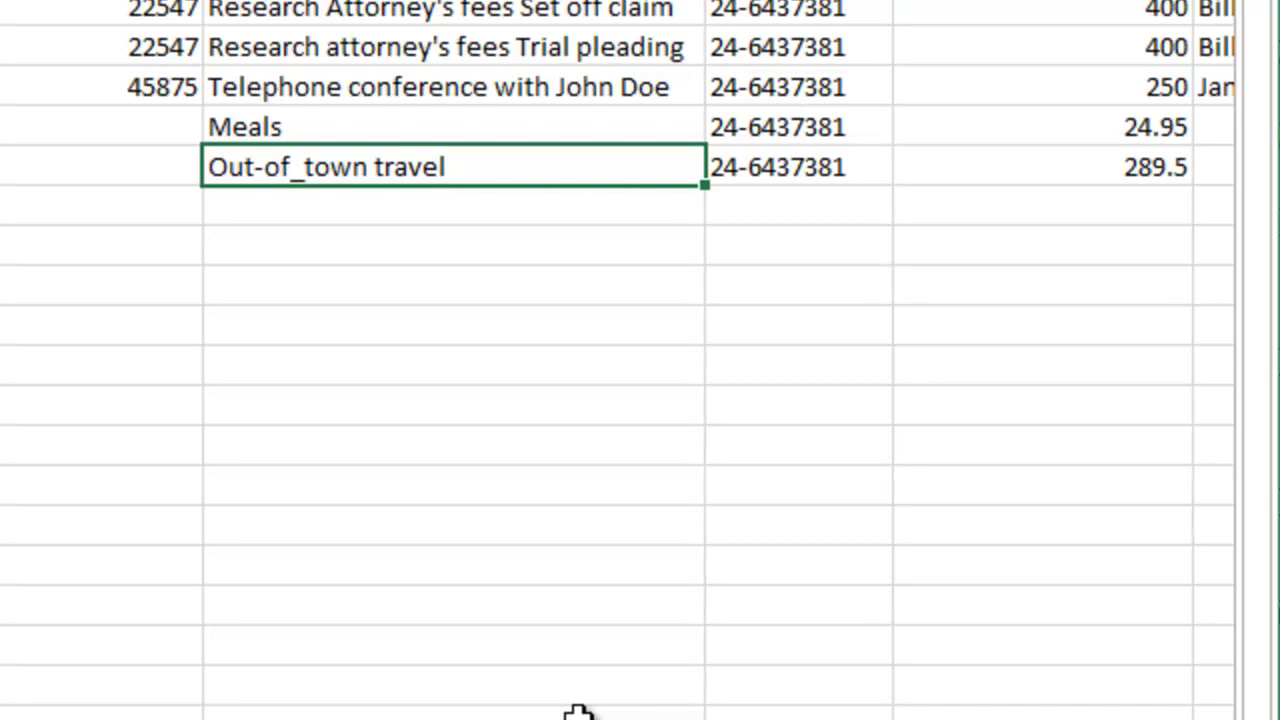
pyautogui.write('Fedex')
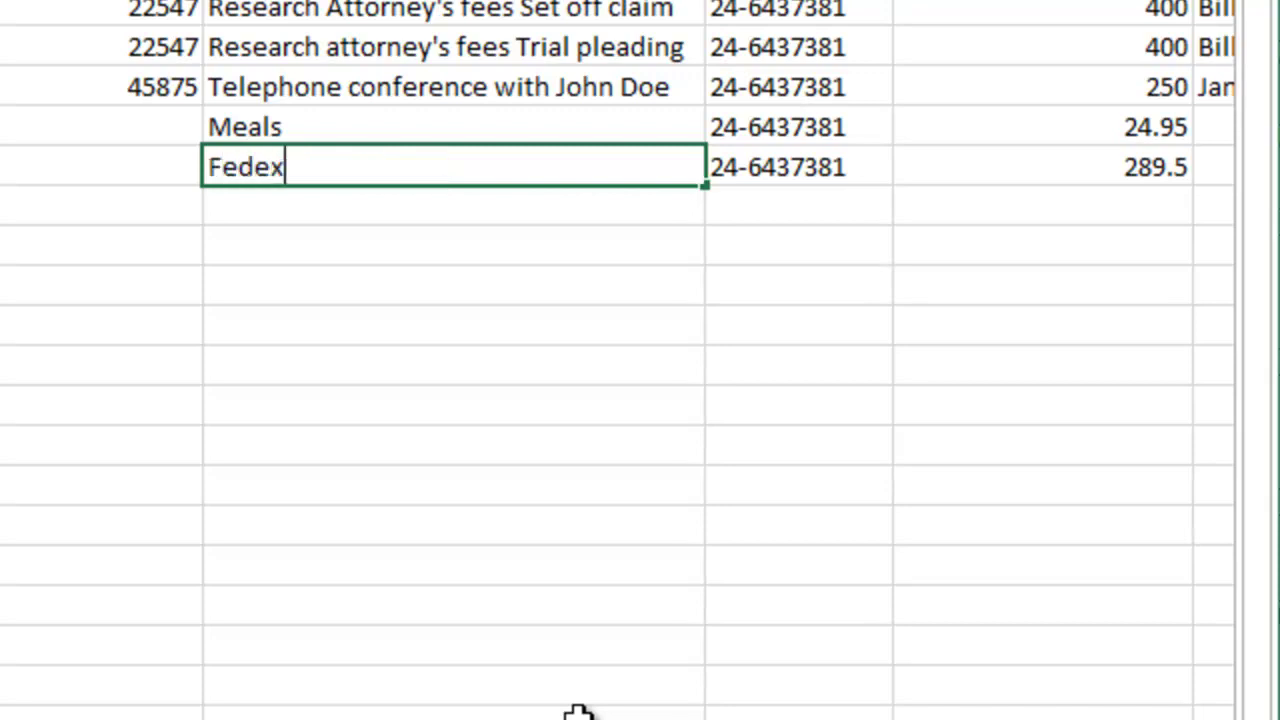
pyautogui.write(' Charges')
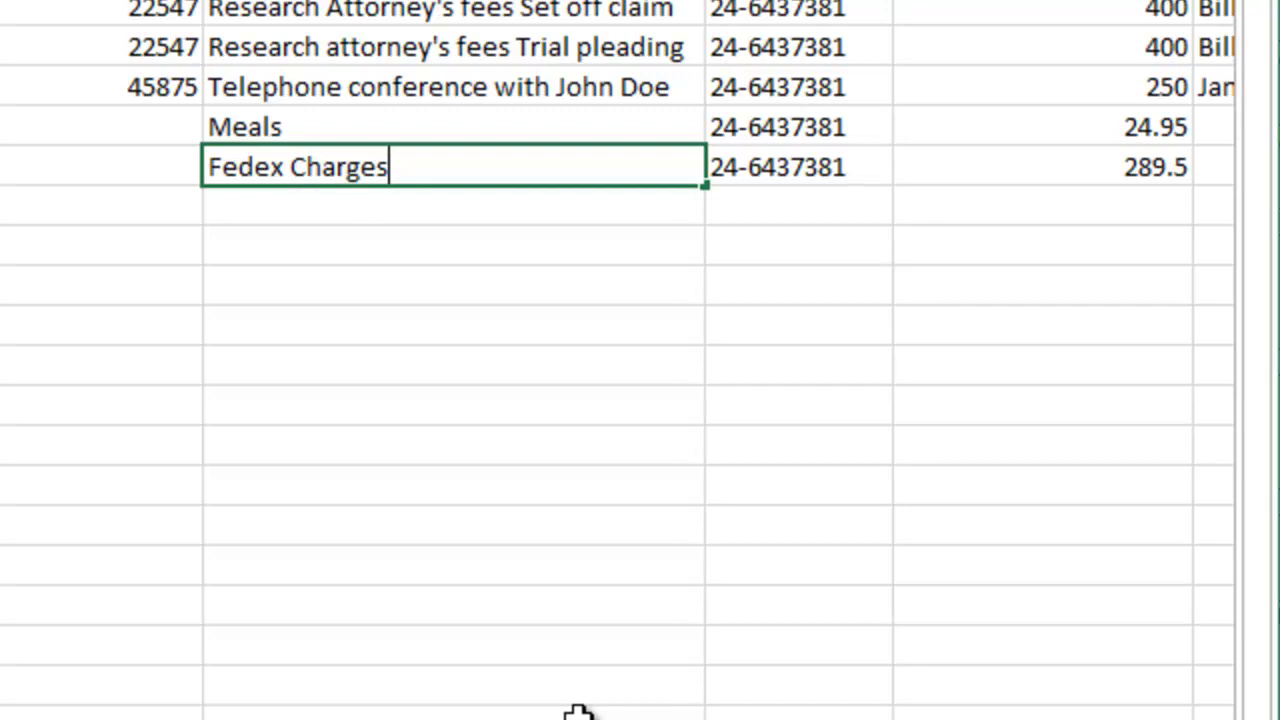
pyautogui.press('Tab')
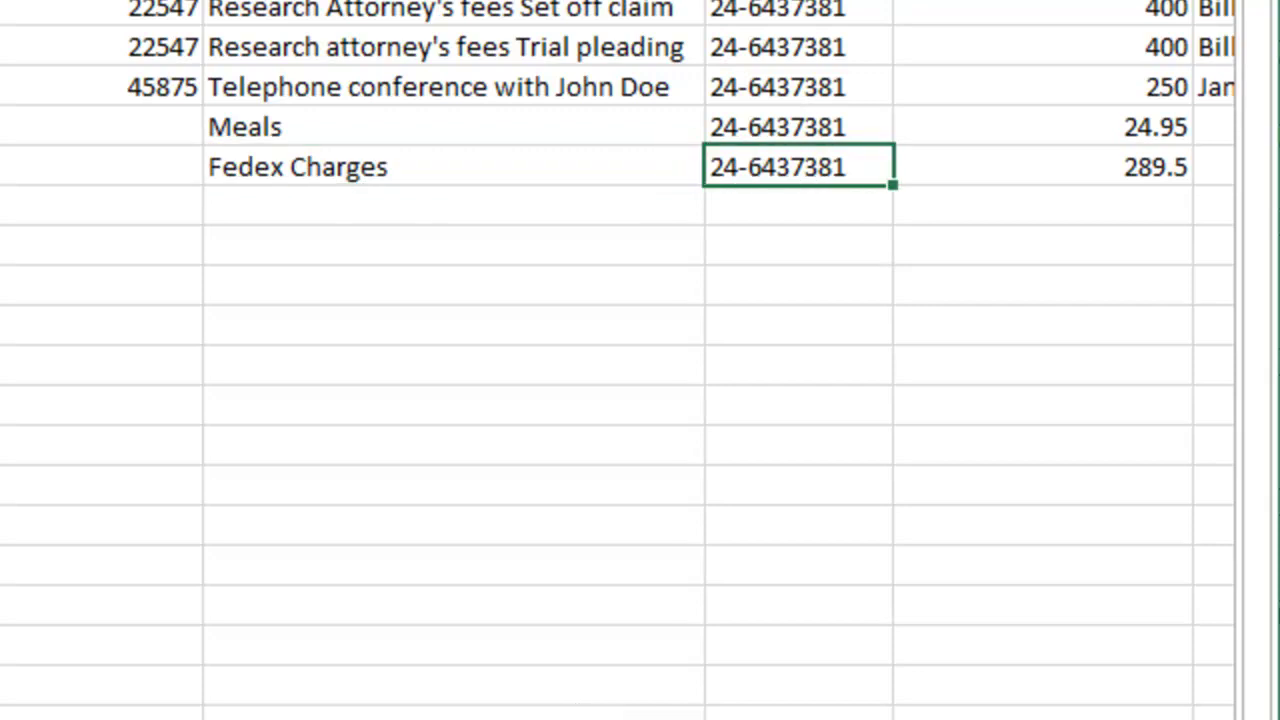
# - Check the fifth line item's unit cost, the expense codes in rows 6 and 7, and the fee items' task and activity codes
pyautogui.click(1032, 176)
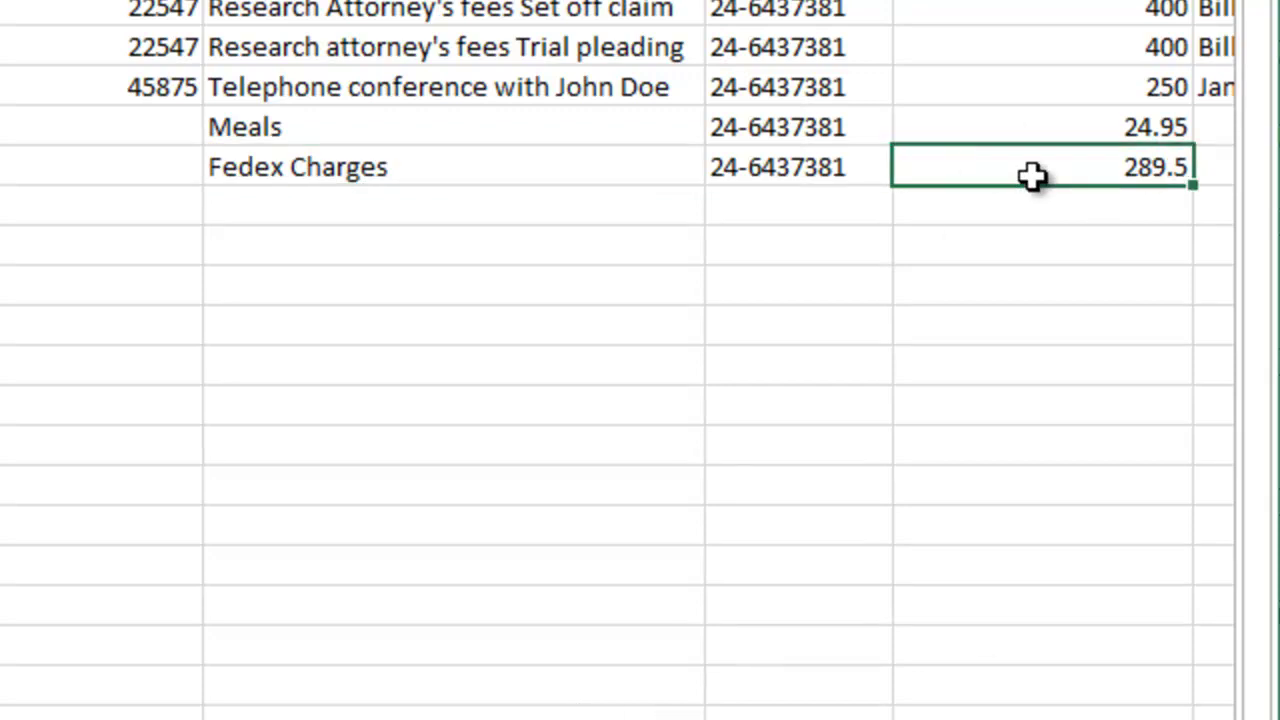
pyautogui.click(294, 187)
pyautogui.press('Left')
pyautogui.press('Left')
pyautogui.press('Left')
pyautogui.press('Left')
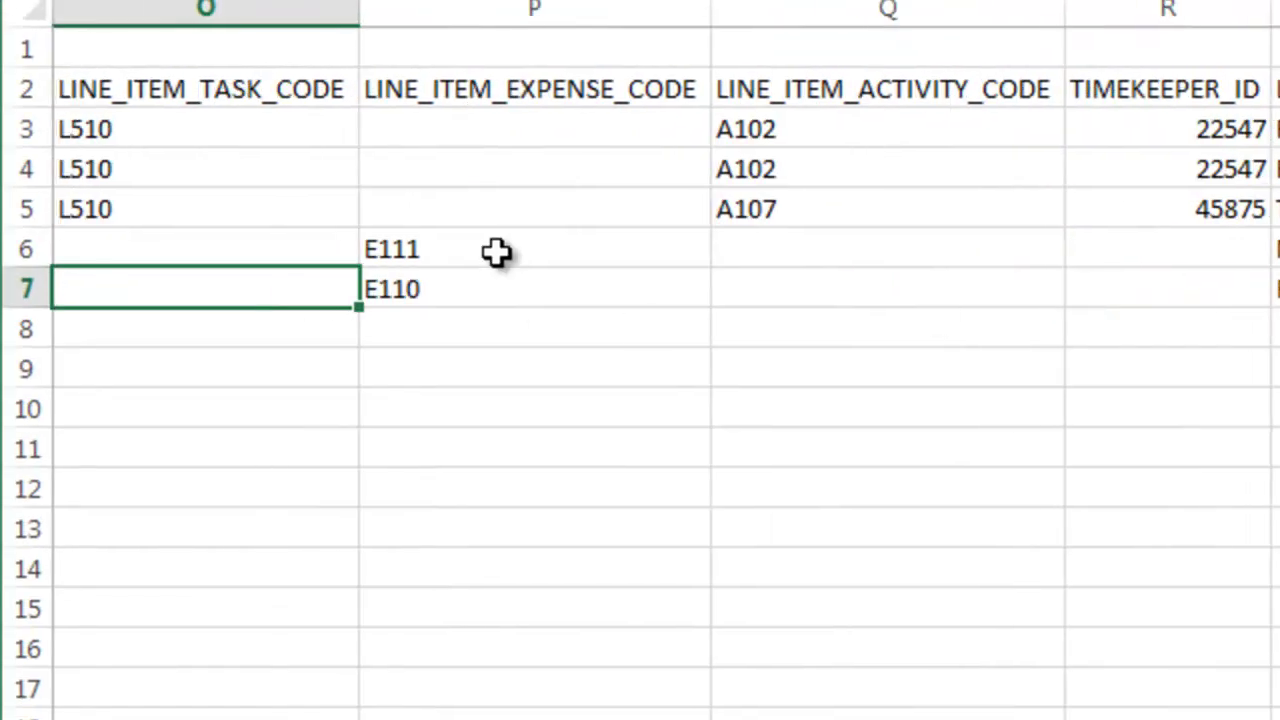
pyautogui.moveTo(497, 252); pyautogui.dragTo(497, 300)
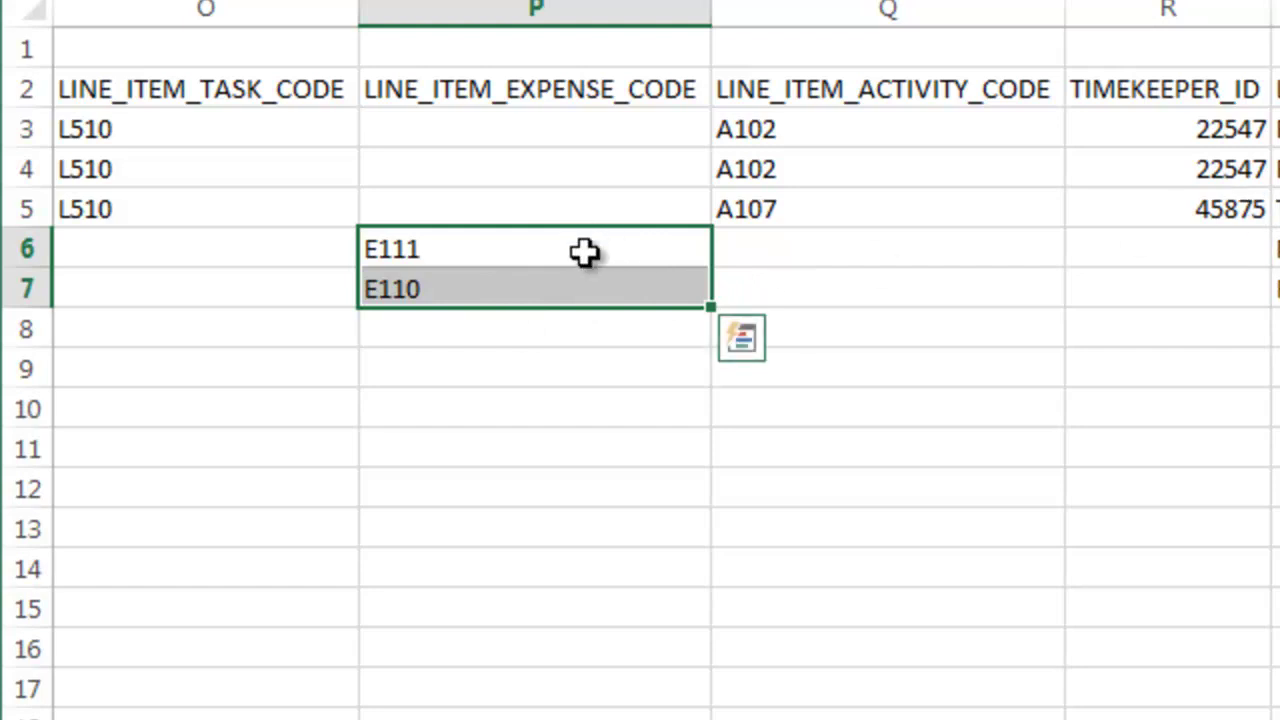
pyautogui.moveTo(171, 134); pyautogui.dragTo(177, 197)
pyautogui.moveTo(748, 133); pyautogui.dragTo(766, 200)
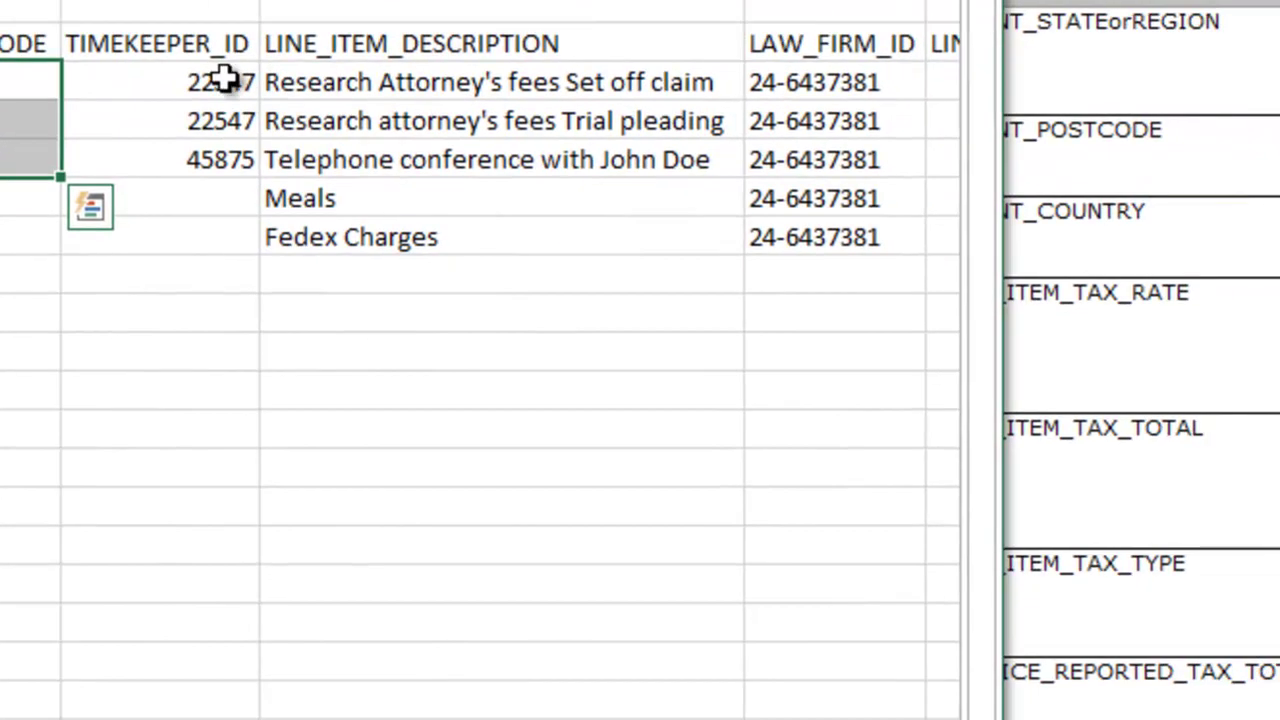
# - Enter the partner's TIMEKEEPER_ID for the first two line items and the associate's for the third, and check them against TIMEKEEPER_NAME
pyautogui.click(447, 90)
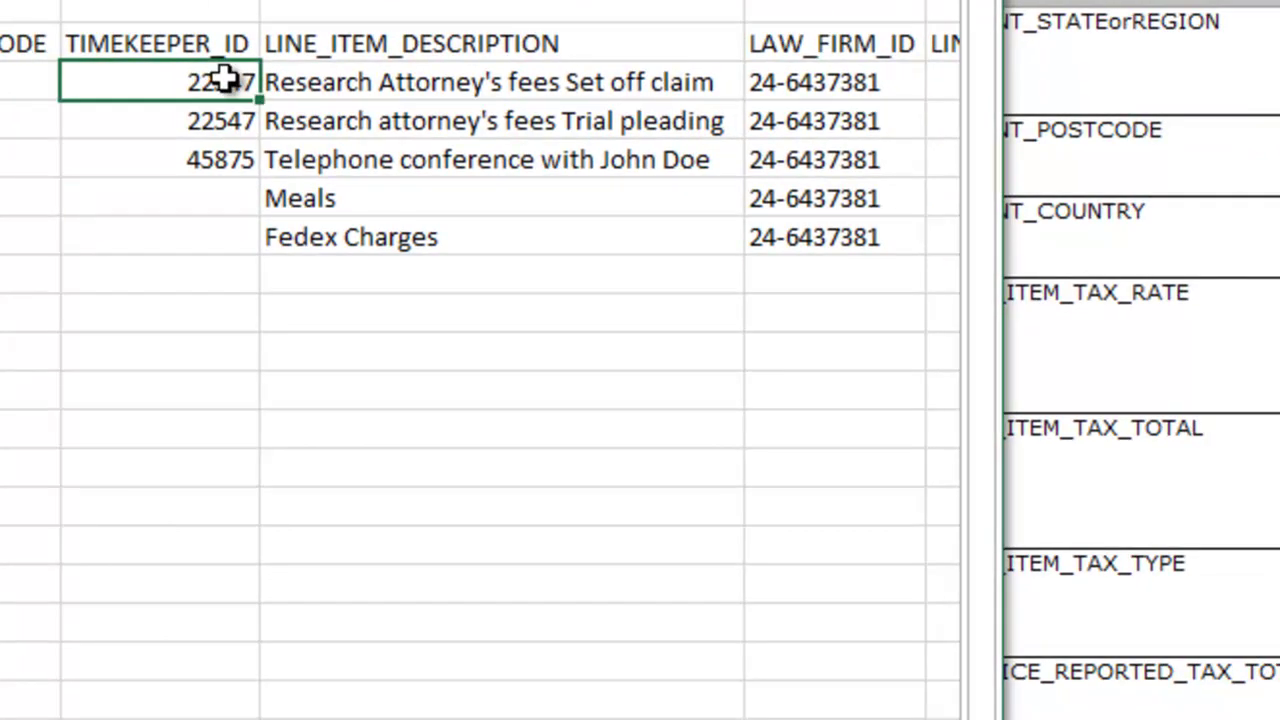
pyautogui.write('1001')
pyautogui.press('Return')
pyautogui.write('1001')
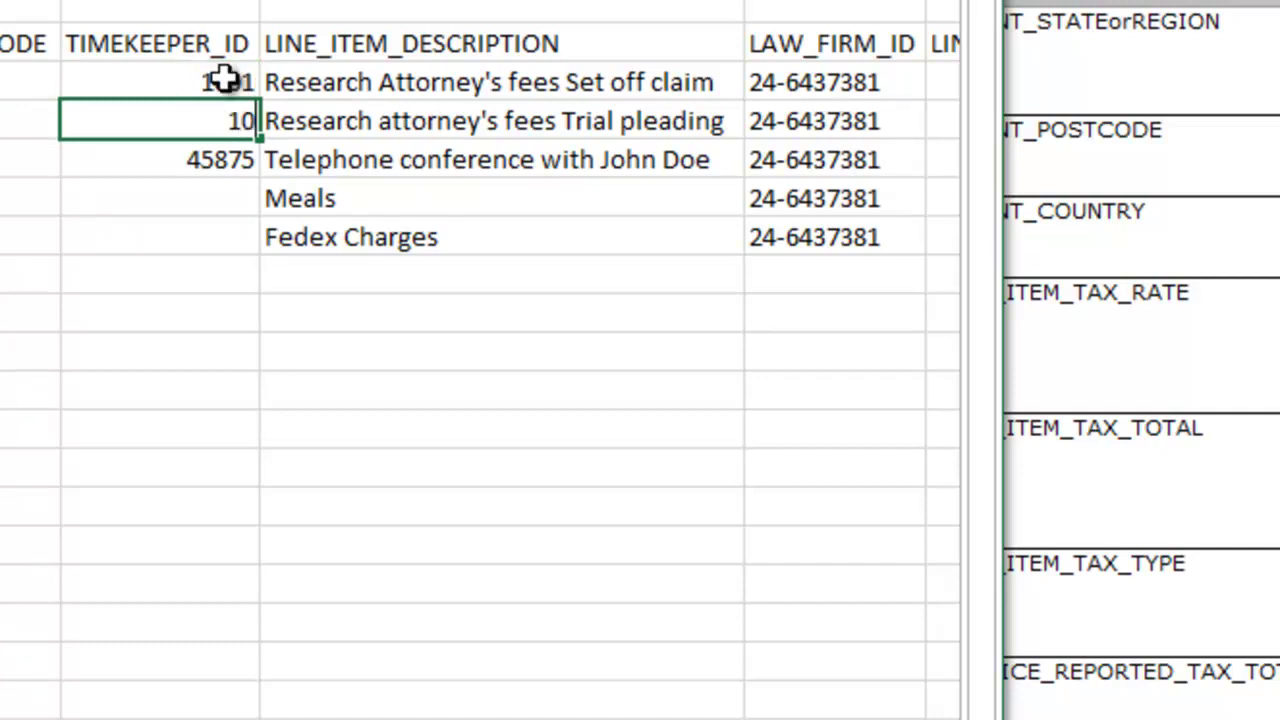
pyautogui.press('Return')
pyautogui.write('1002')
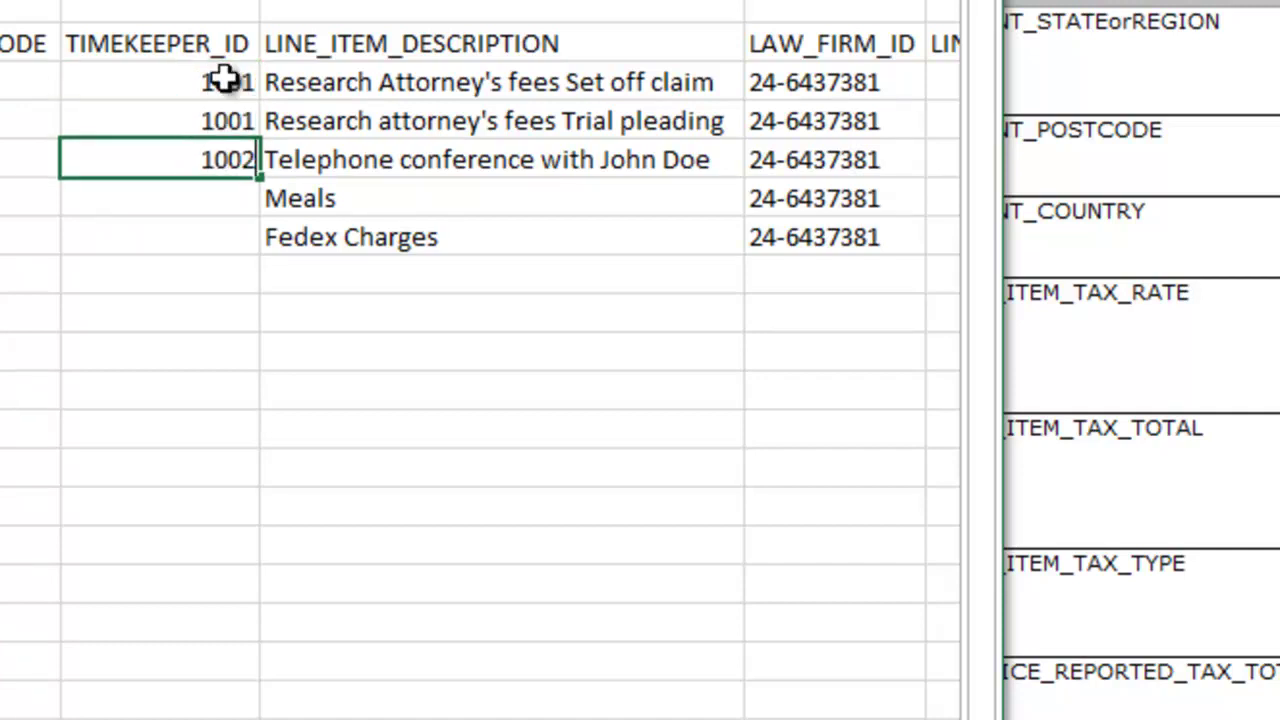
pyautogui.click(526, 97)
pyautogui.press('Tab')
pyautogui.press('Tab')
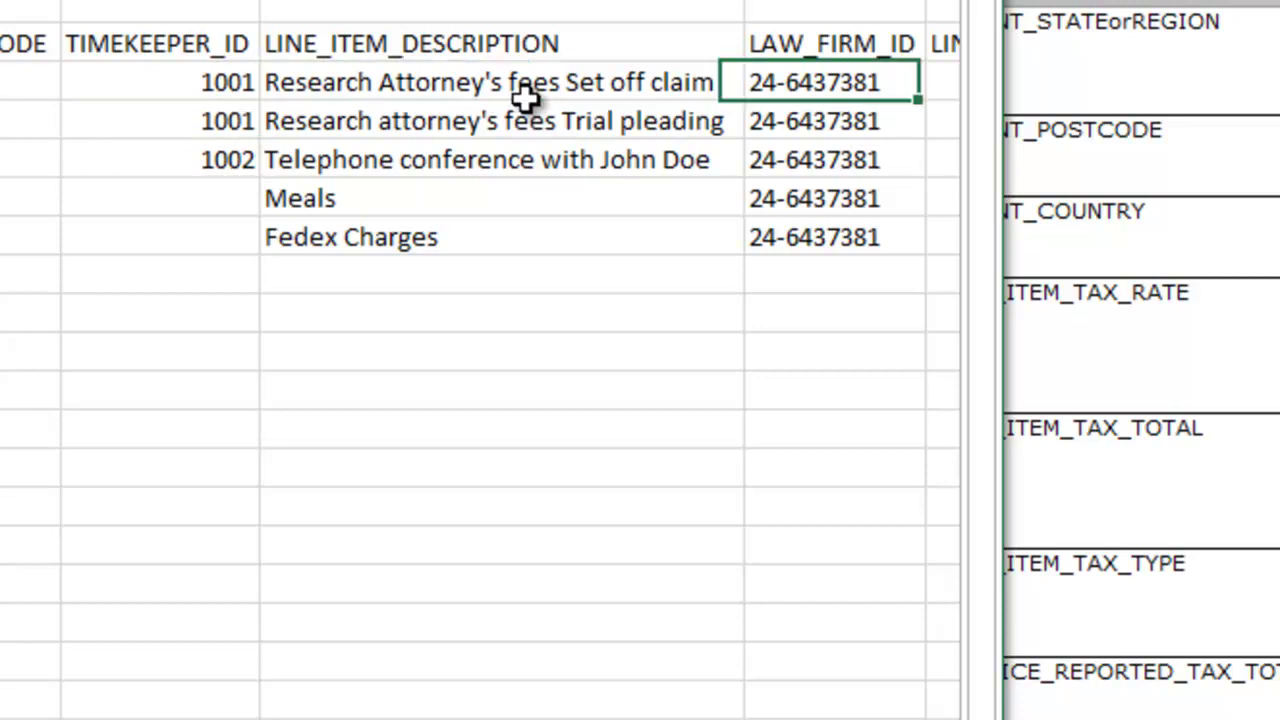
pyautogui.press('Tab')
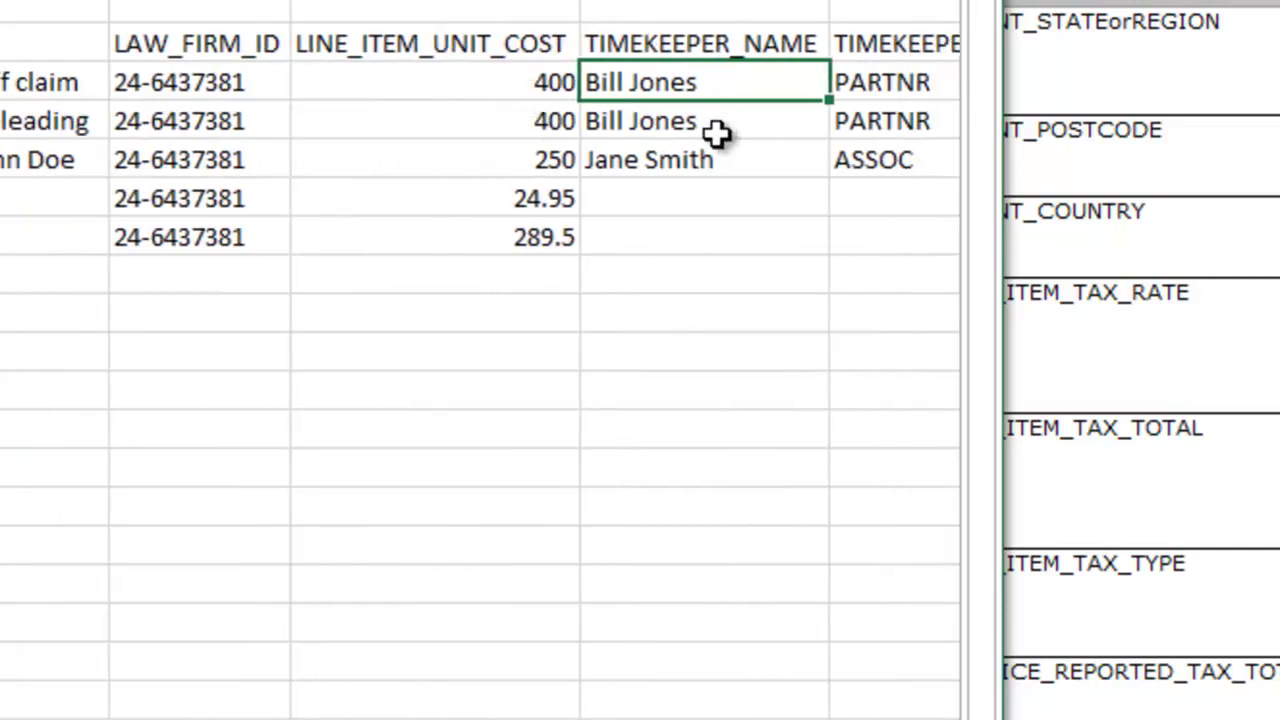
# - Set the LINE_ITEM_DATE of the first two line items to 20180804 and 20180805
pyautogui.click(4, 170)
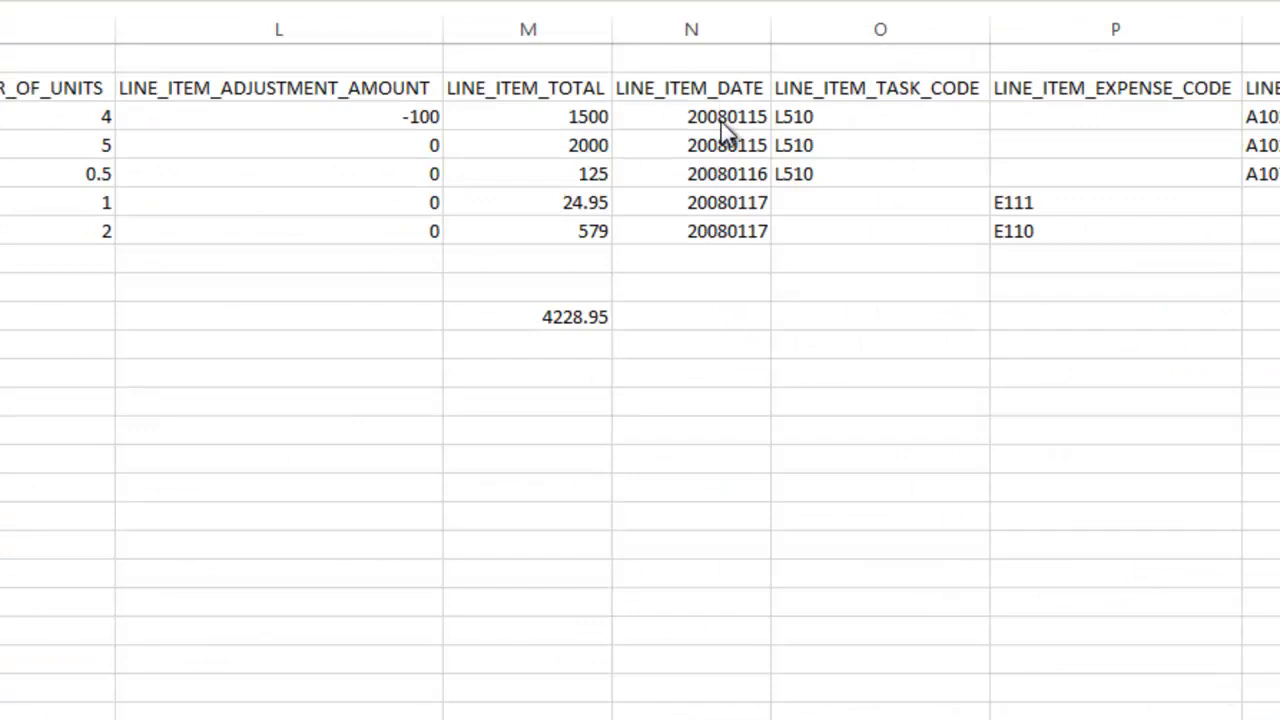
pyautogui.click(708, 116)
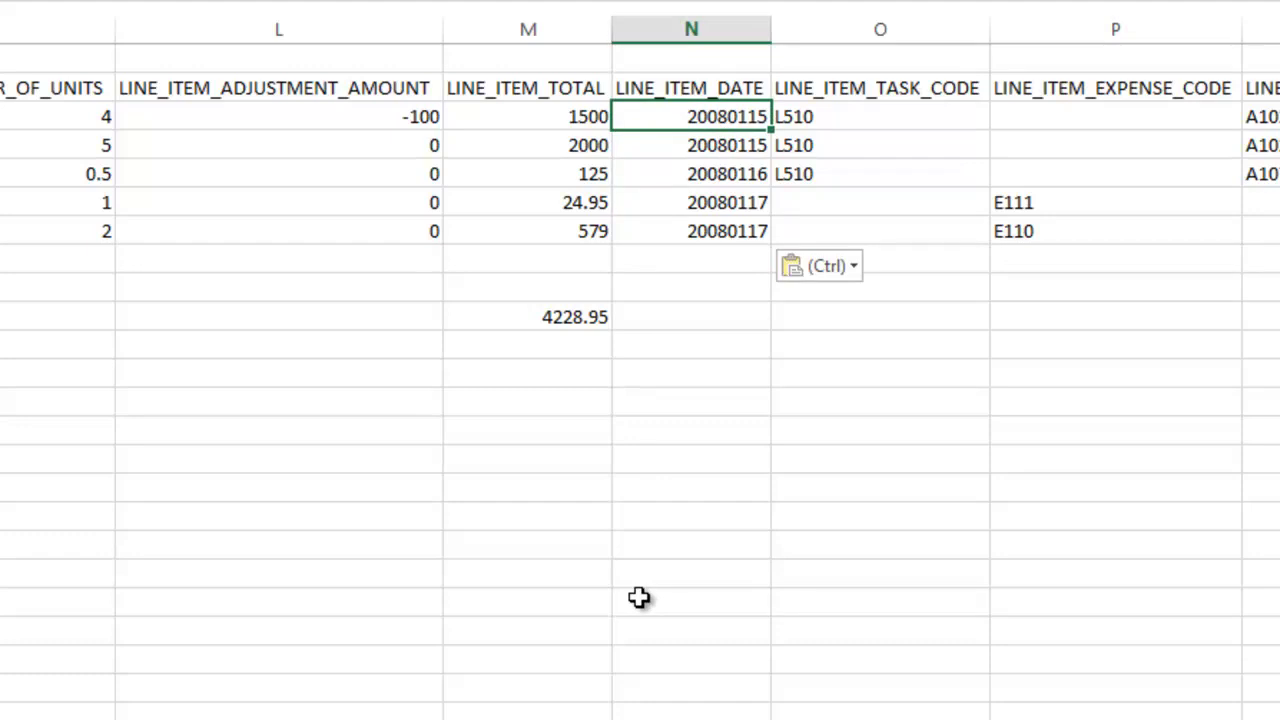
pyautogui.write('2018')
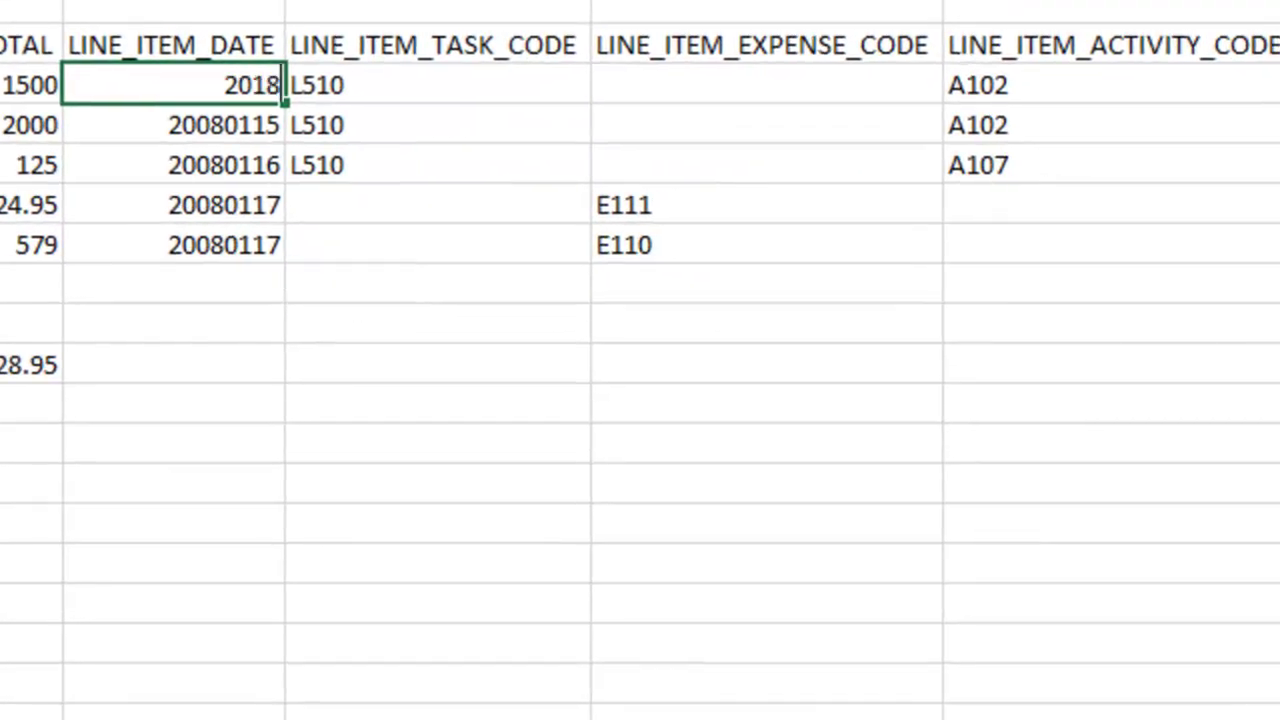
pyautogui.write('0804')
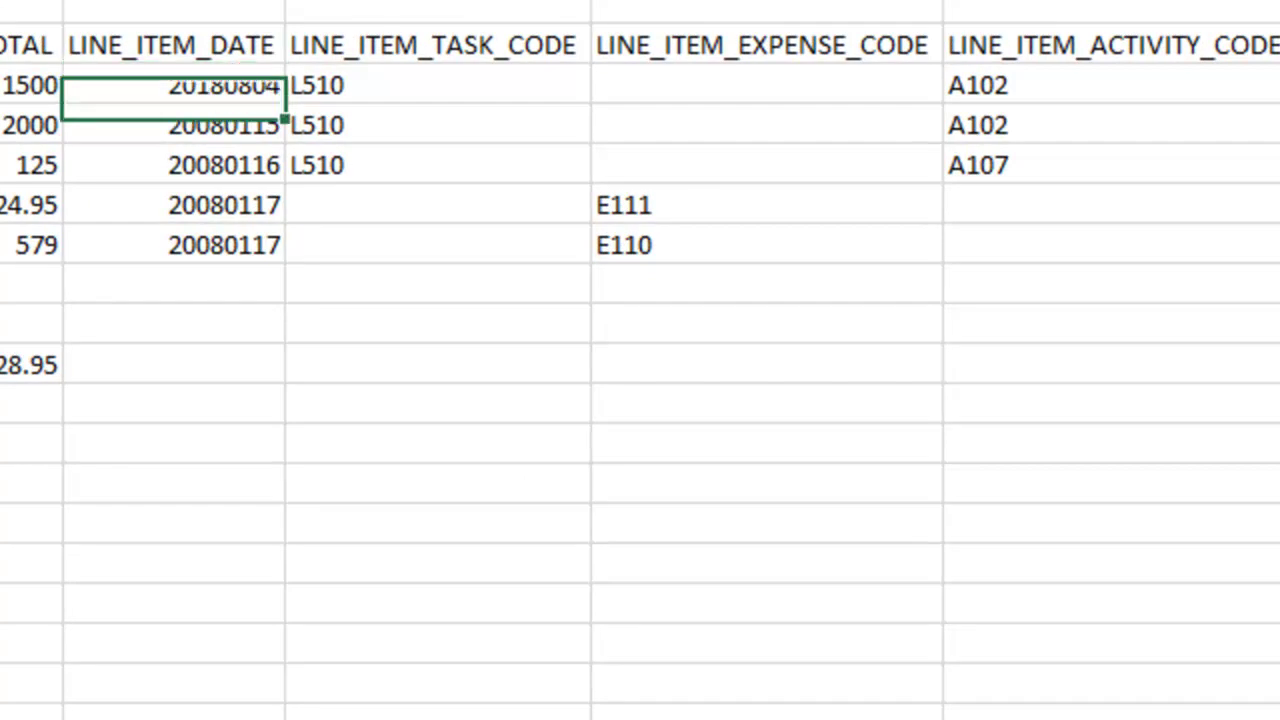
pyautogui.press('Return')
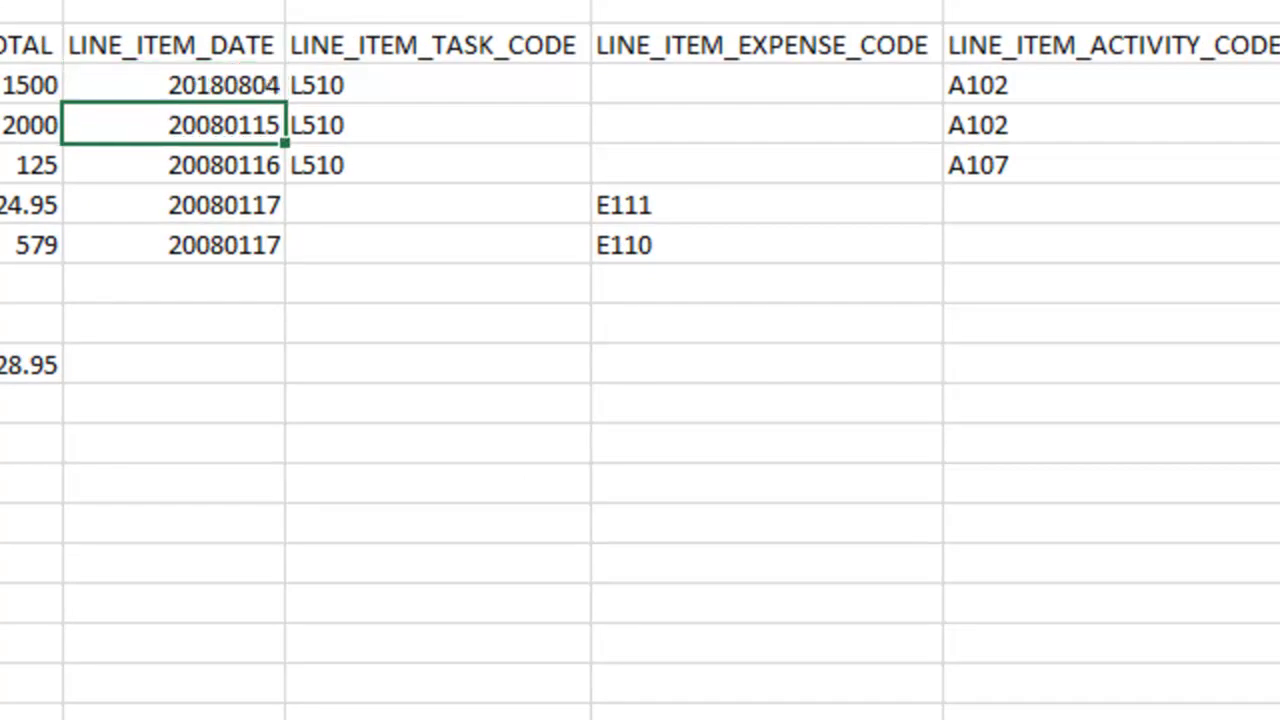
pyautogui.write('201')
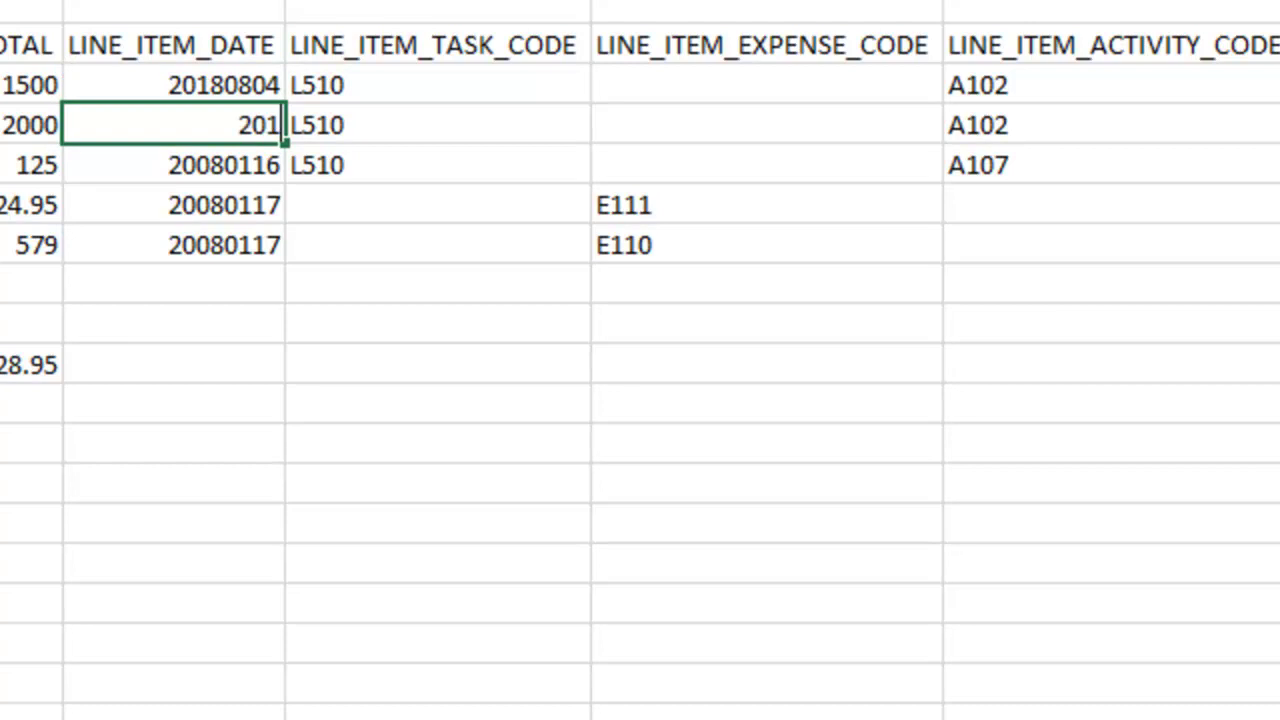
pyautogui.write('808')
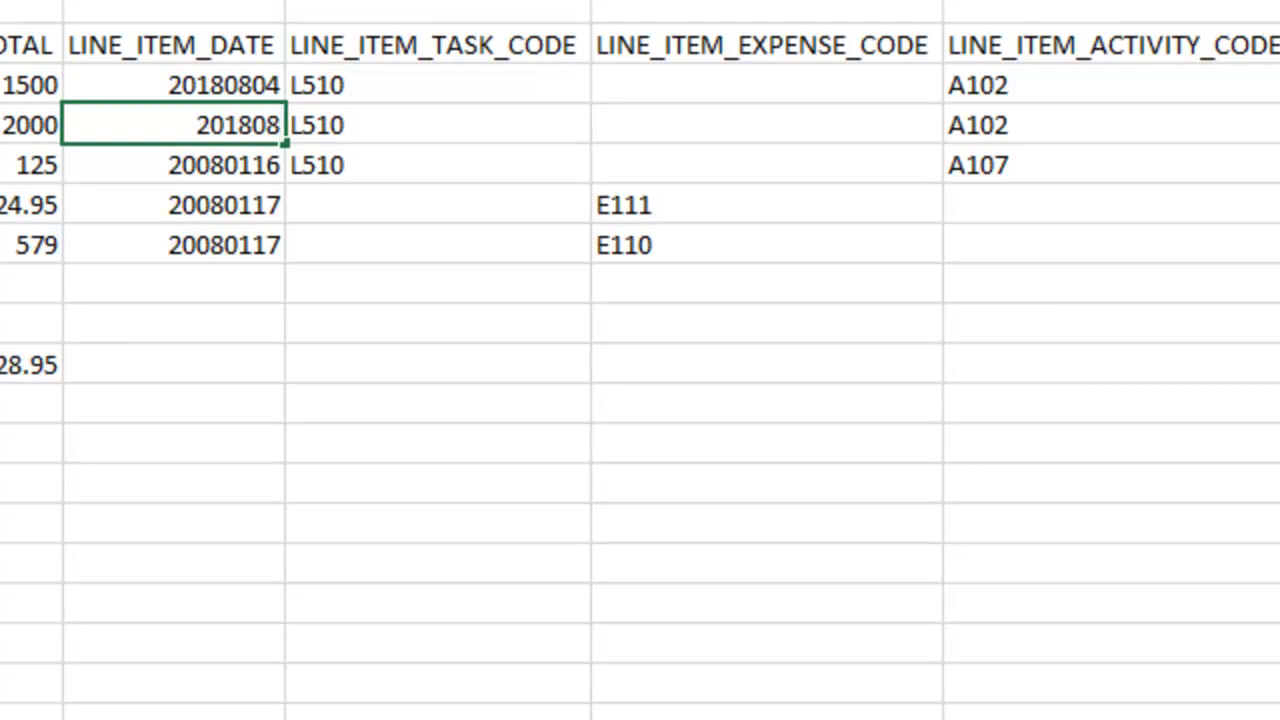
pyautogui.write('05')
pyautogui.press('Return')
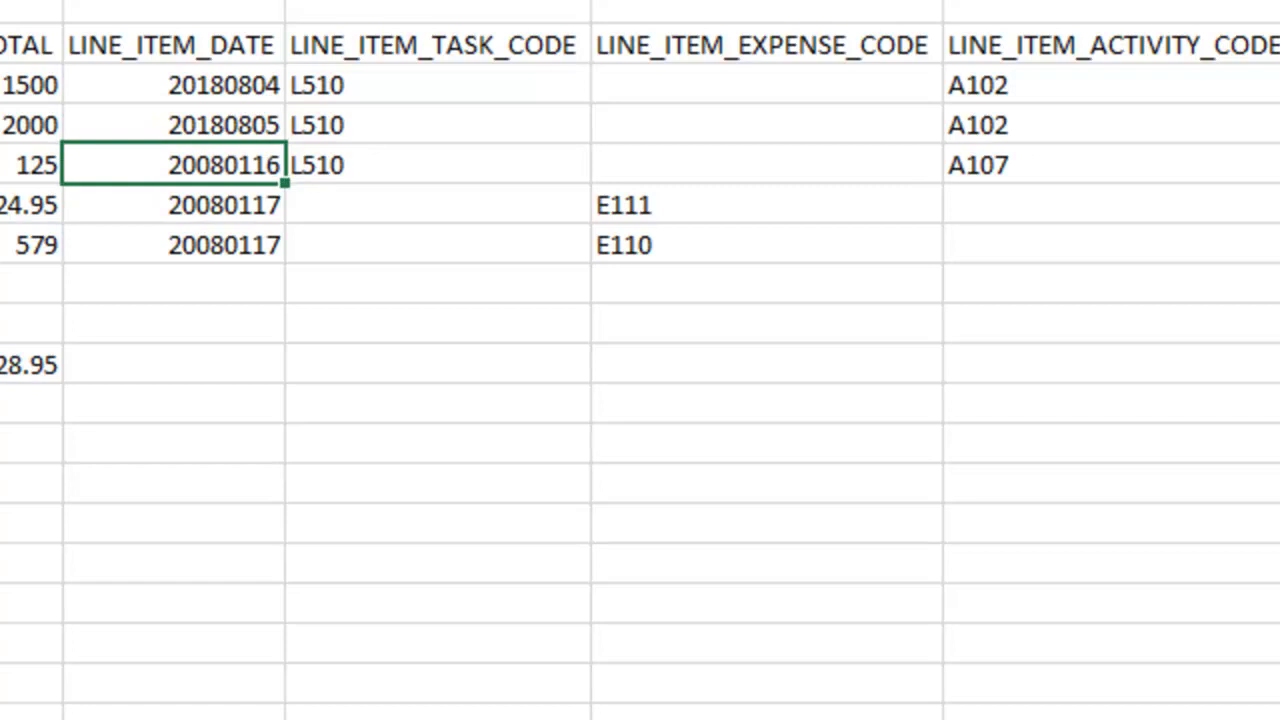
# - Set the third line item's LINE_ITEM_DATE to 20180810
pyautogui.write('2018')
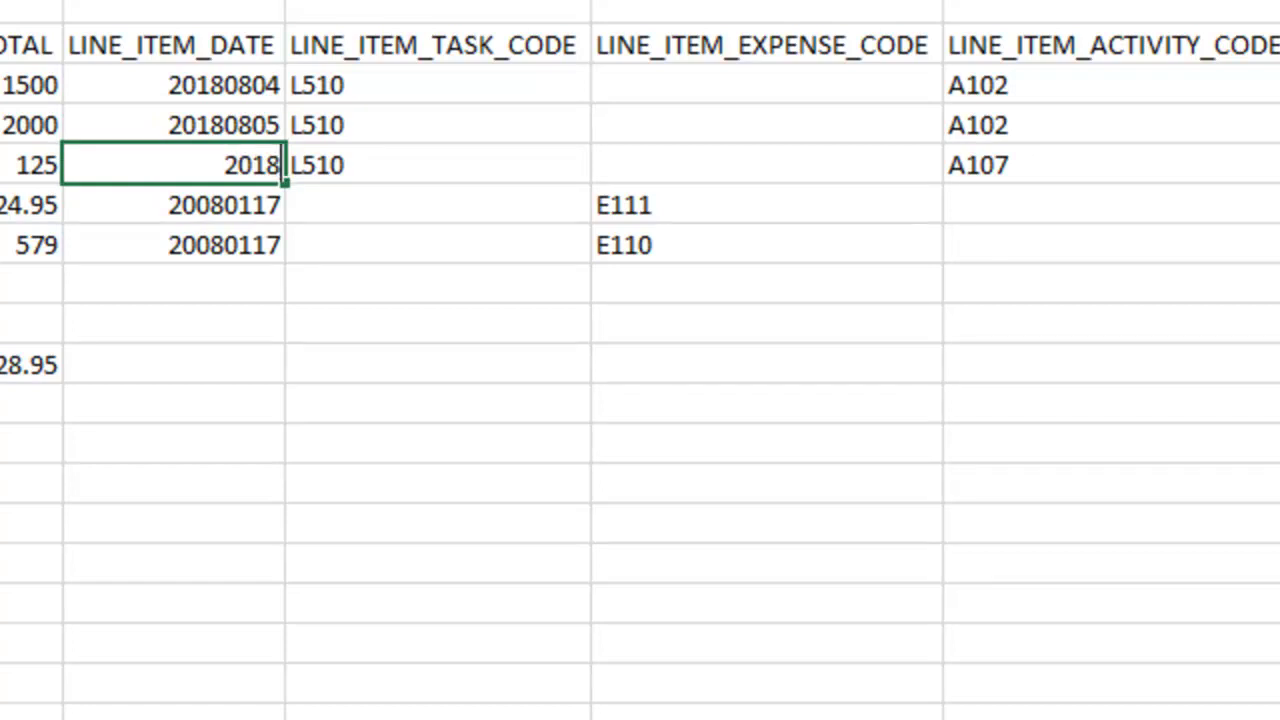
pyautogui.write('08')
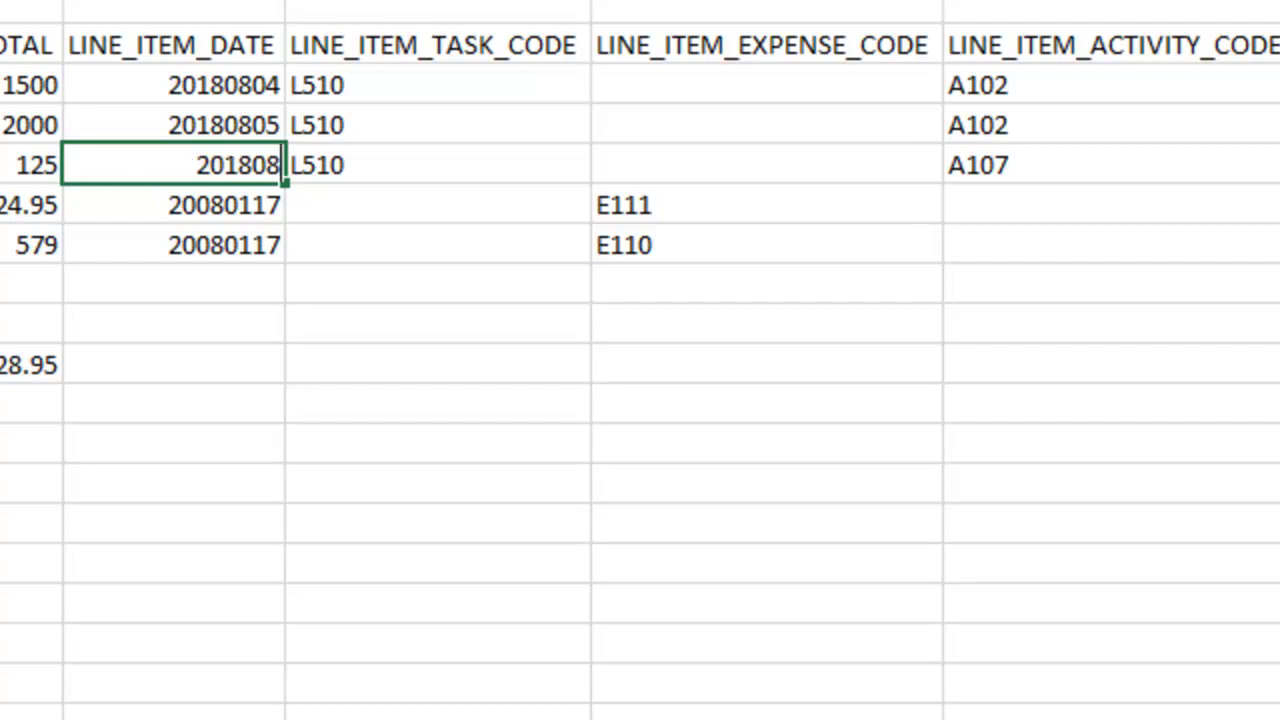
pyautogui.write('10')
pyautogui.press('Return')
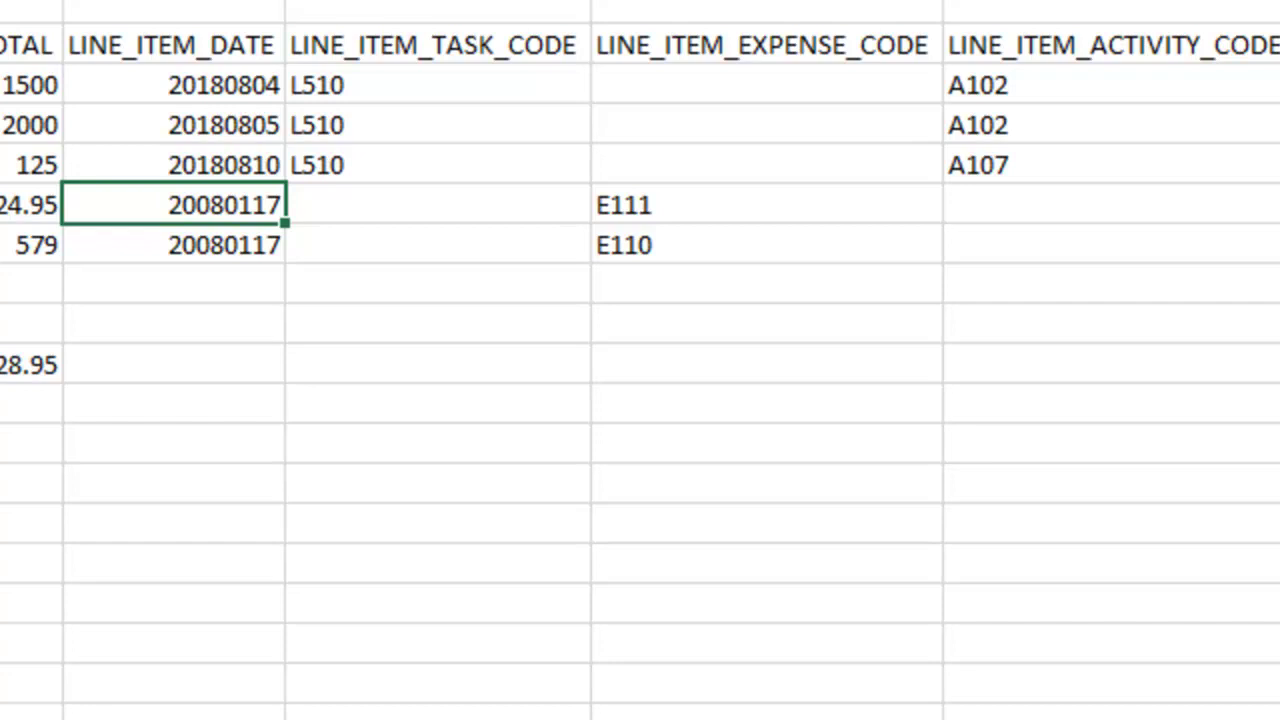
# - Set the LINE_ITEM_DATE of the Meals and Fedex Charges line items to 20180820 and 20180821
pyautogui.write('2018')
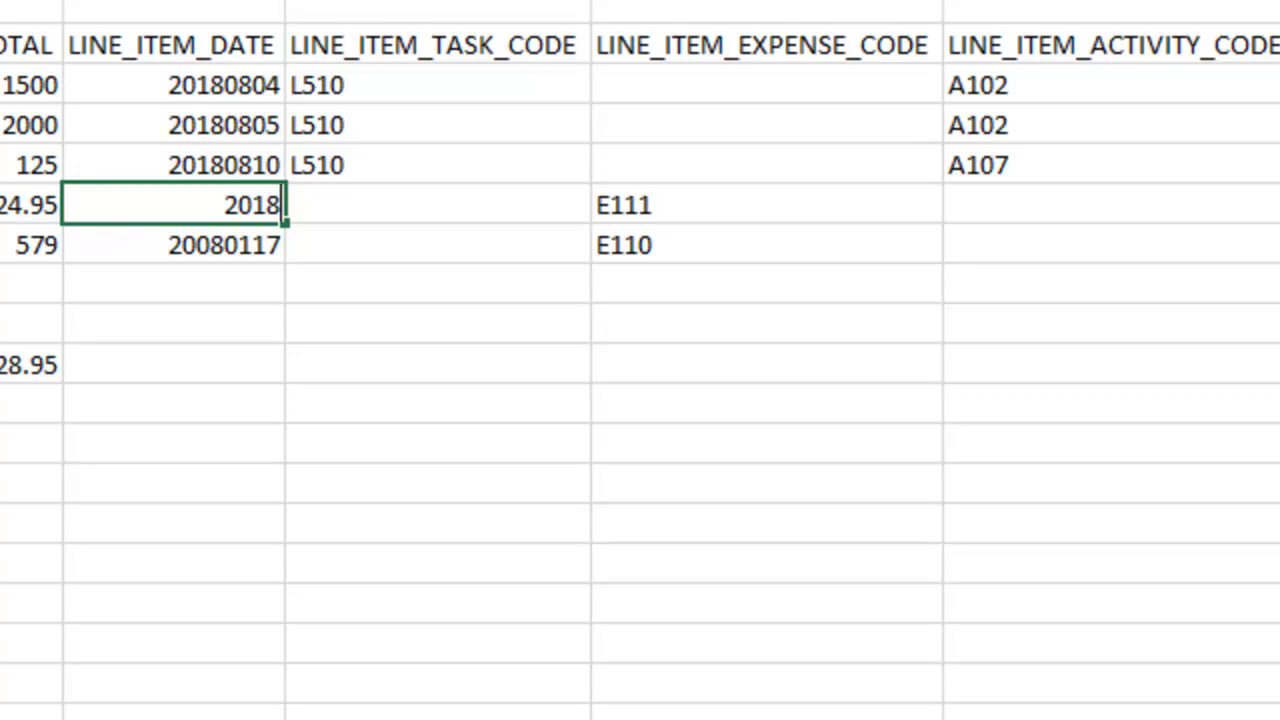
pyautogui.write('0820')
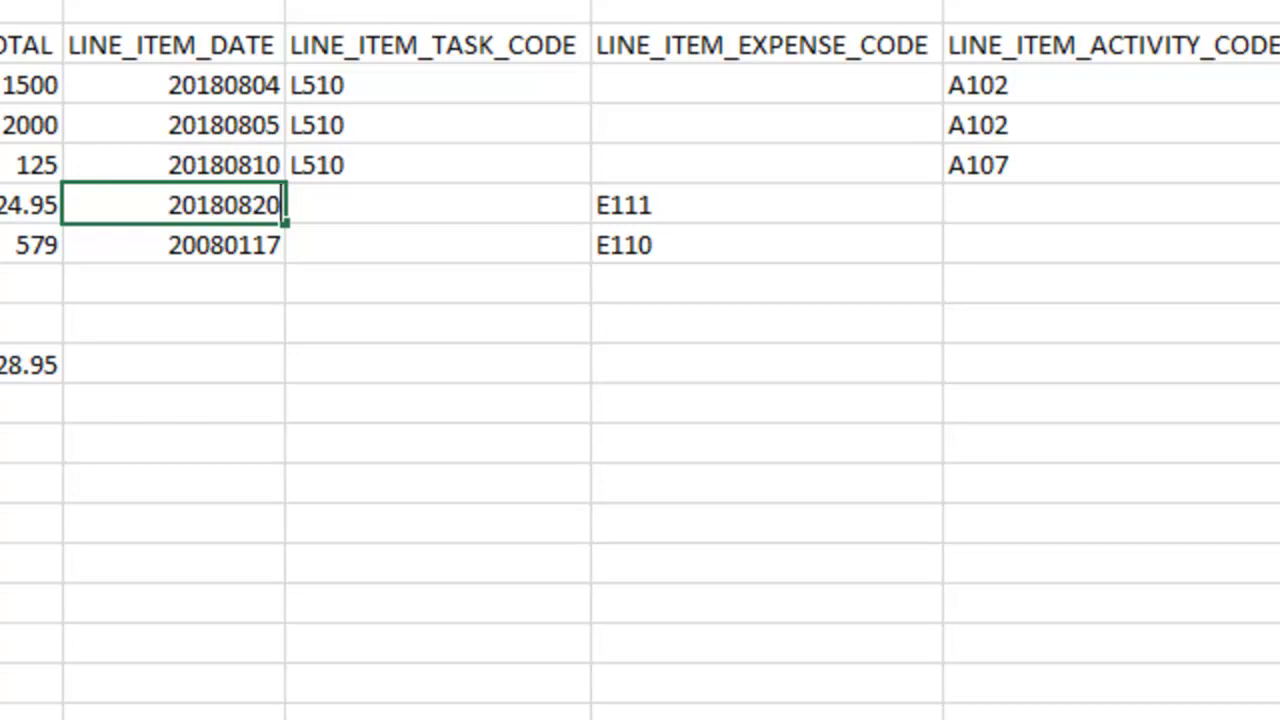
pyautogui.press('Return')
pyautogui.write('2018')
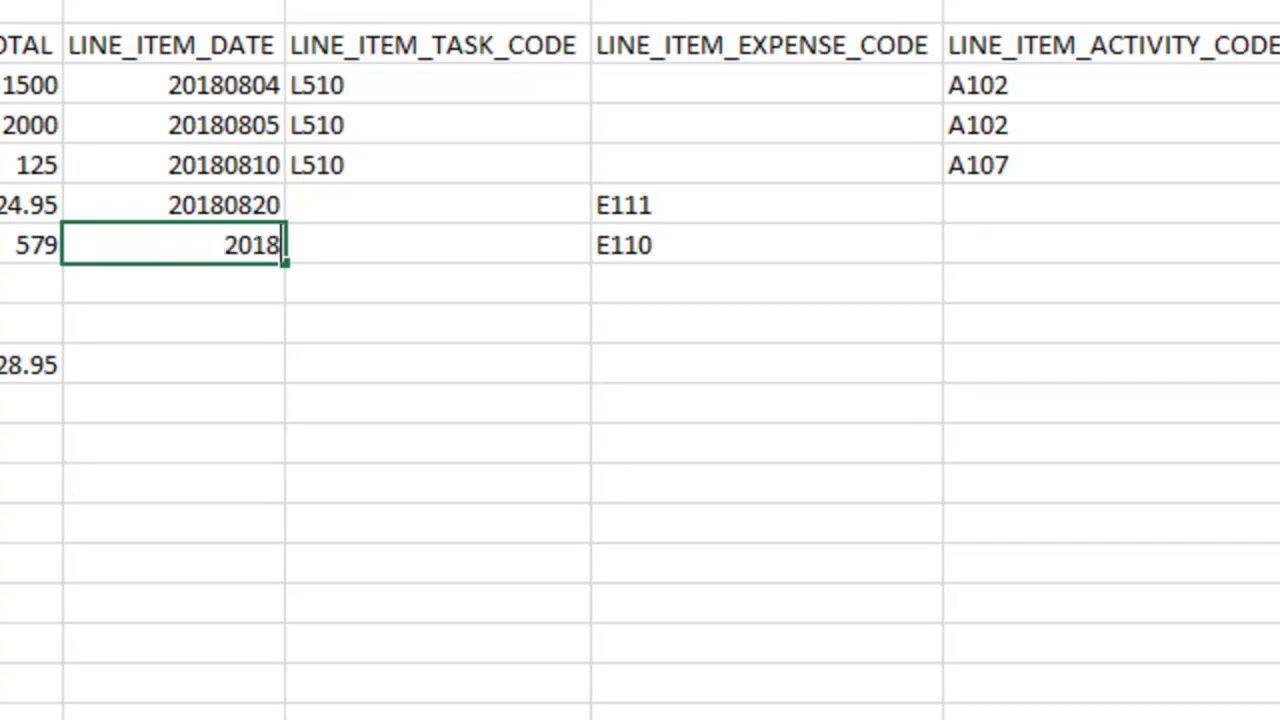
pyautogui.write('0821')
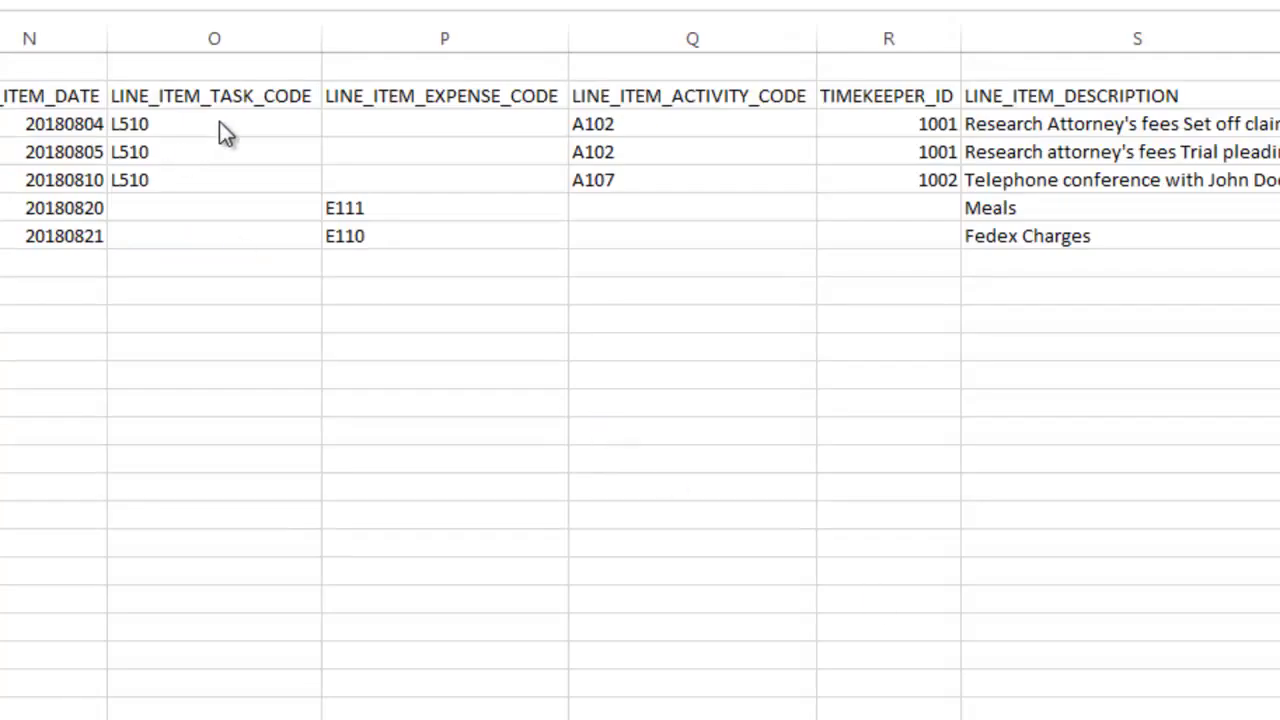
# - Check the fee items' task codes, activity codes and timekeeper IDs, the expense items' expense codes, and all five line item descriptions
pyautogui.moveTo(214, 118); pyautogui.dragTo(214, 177)
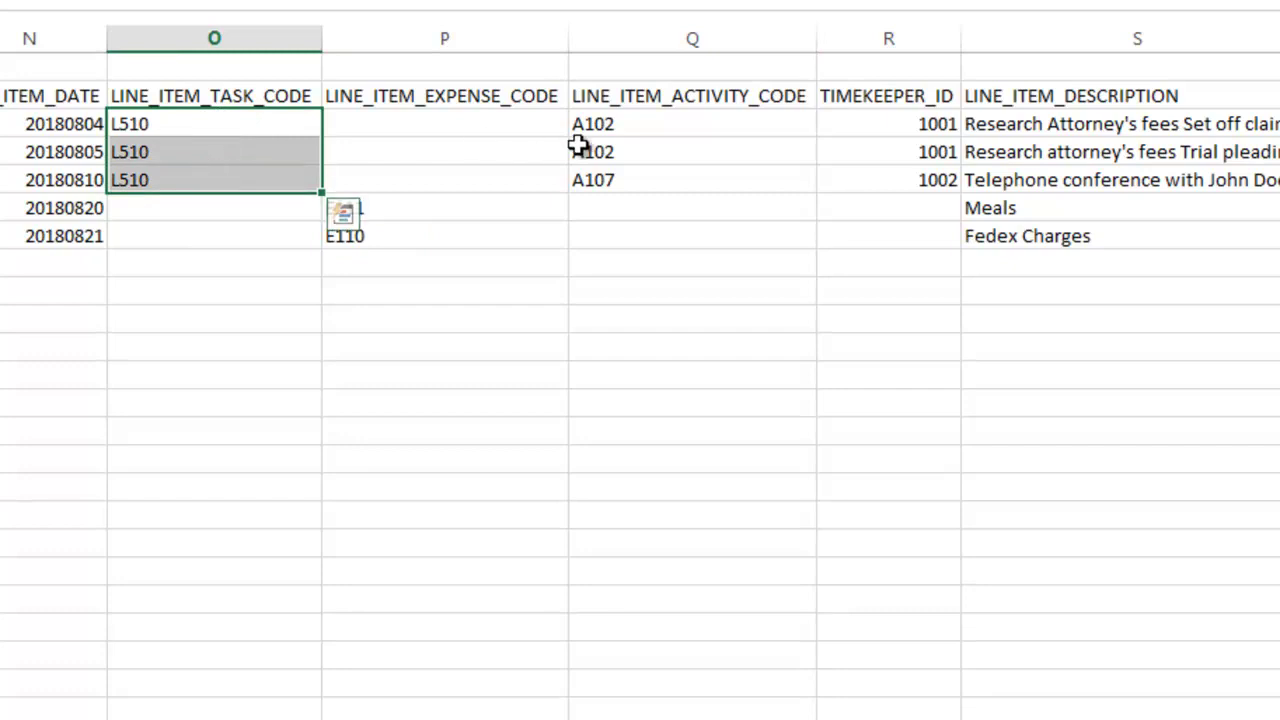
pyautogui.moveTo(611, 124); pyautogui.dragTo(615, 181)
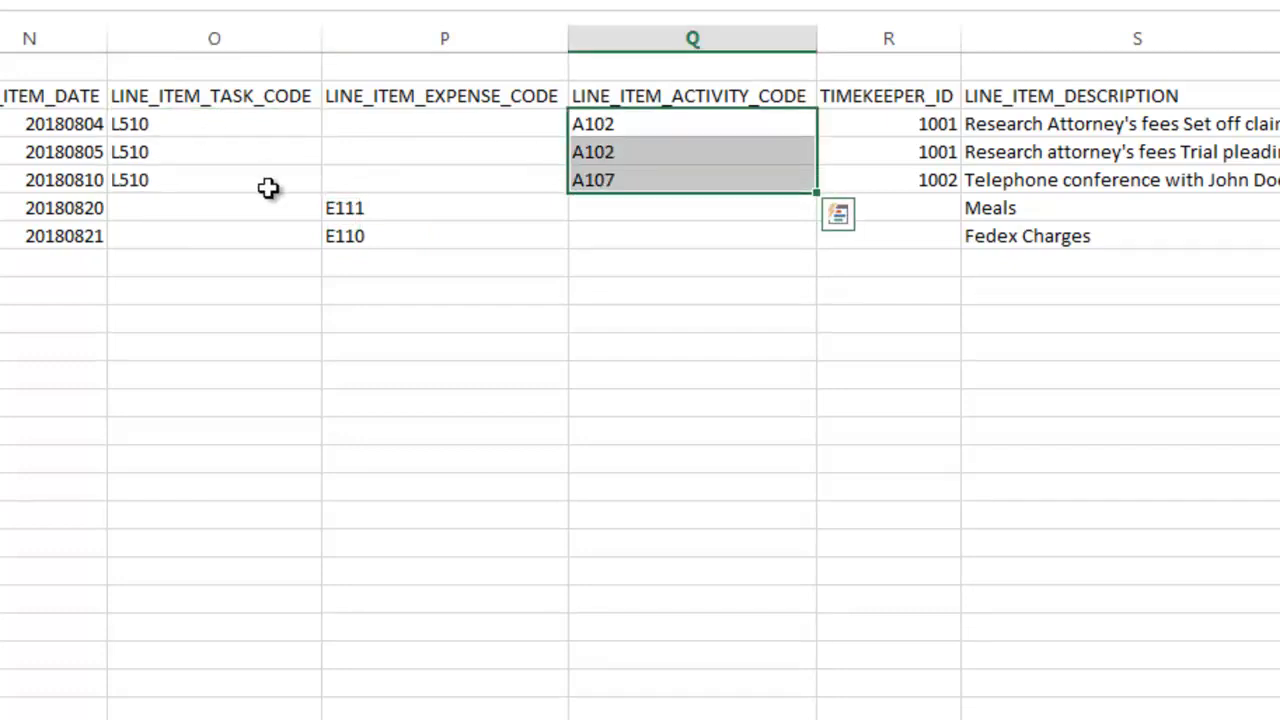
pyautogui.moveTo(357, 206); pyautogui.dragTo(362, 236)
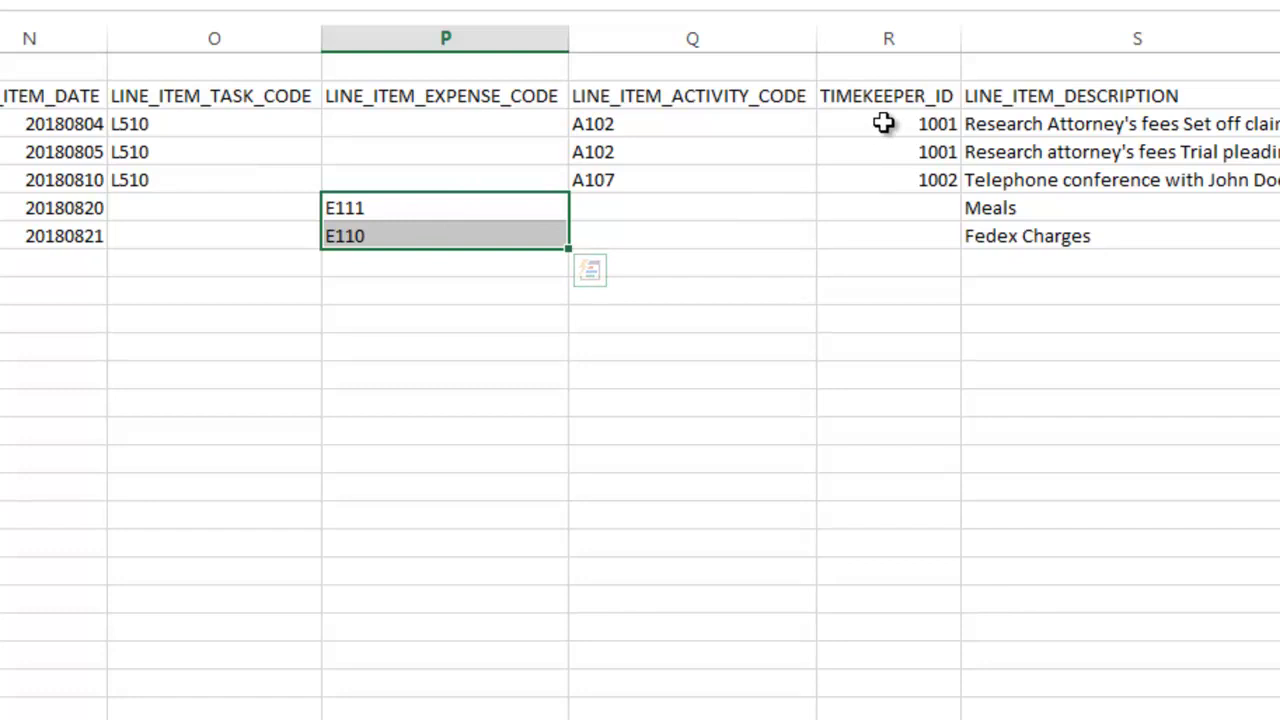
pyautogui.moveTo(886, 123); pyautogui.dragTo(885, 177)
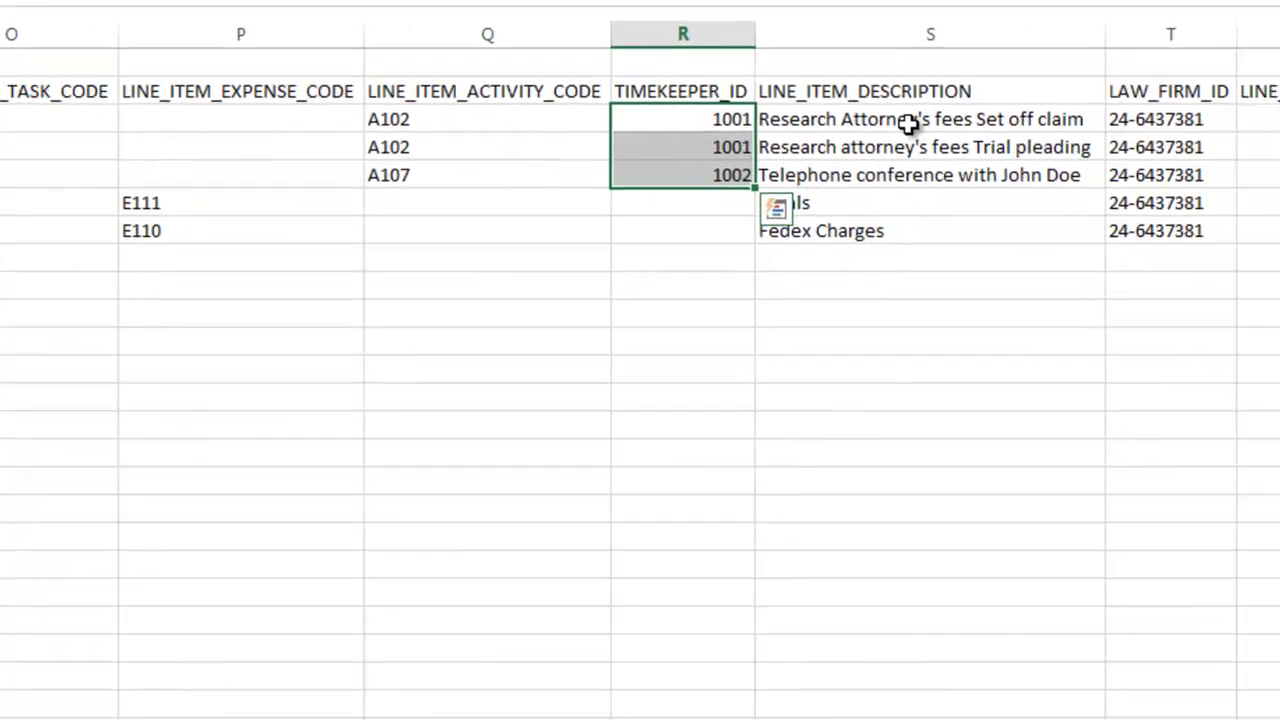
pyautogui.moveTo(907, 122); pyautogui.dragTo(914, 235)
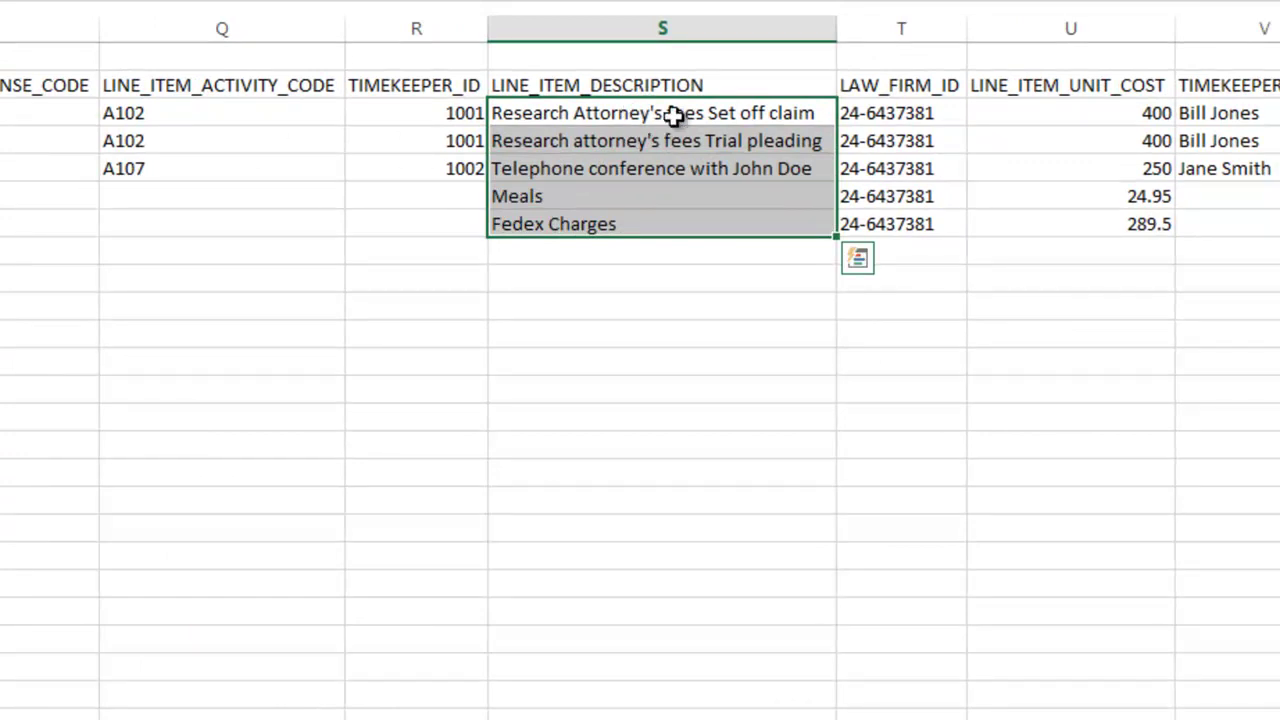
pyautogui.click(741, 117)
pyautogui.click(738, 145)
pyautogui.moveTo(737, 168); pyautogui.dragTo(697, 112)
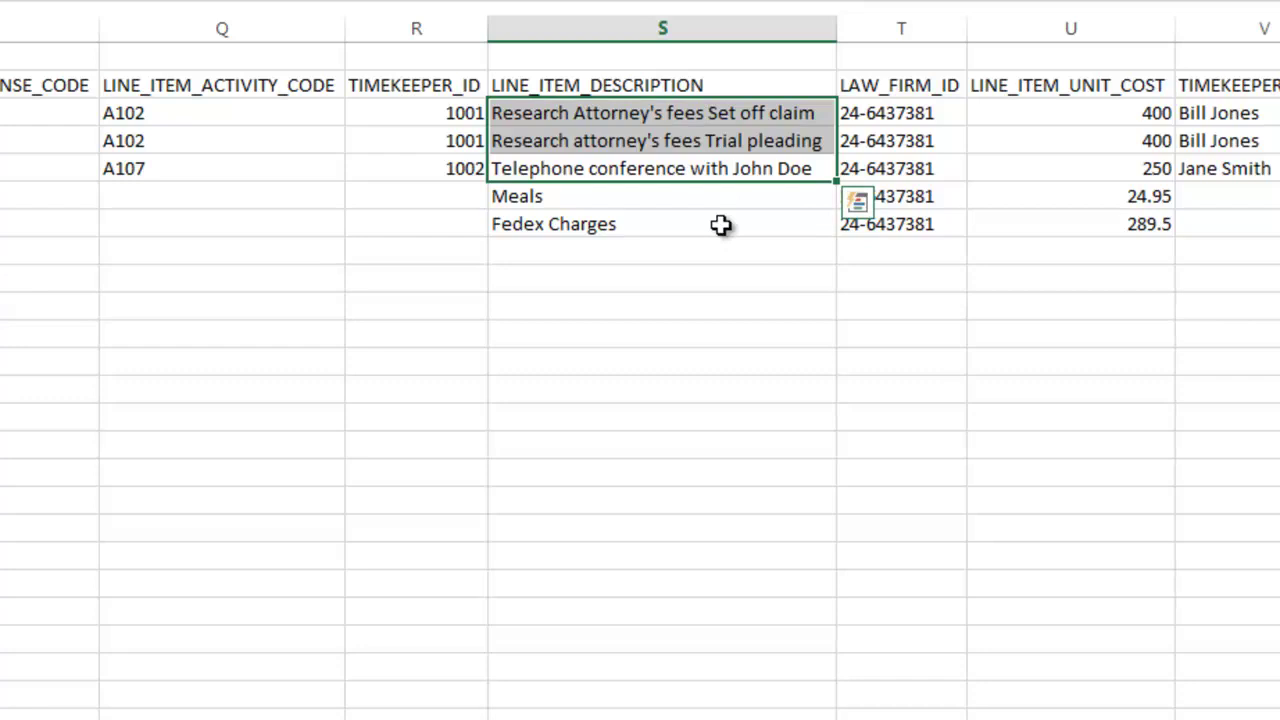
pyautogui.moveTo(691, 197); pyautogui.dragTo(687, 227)
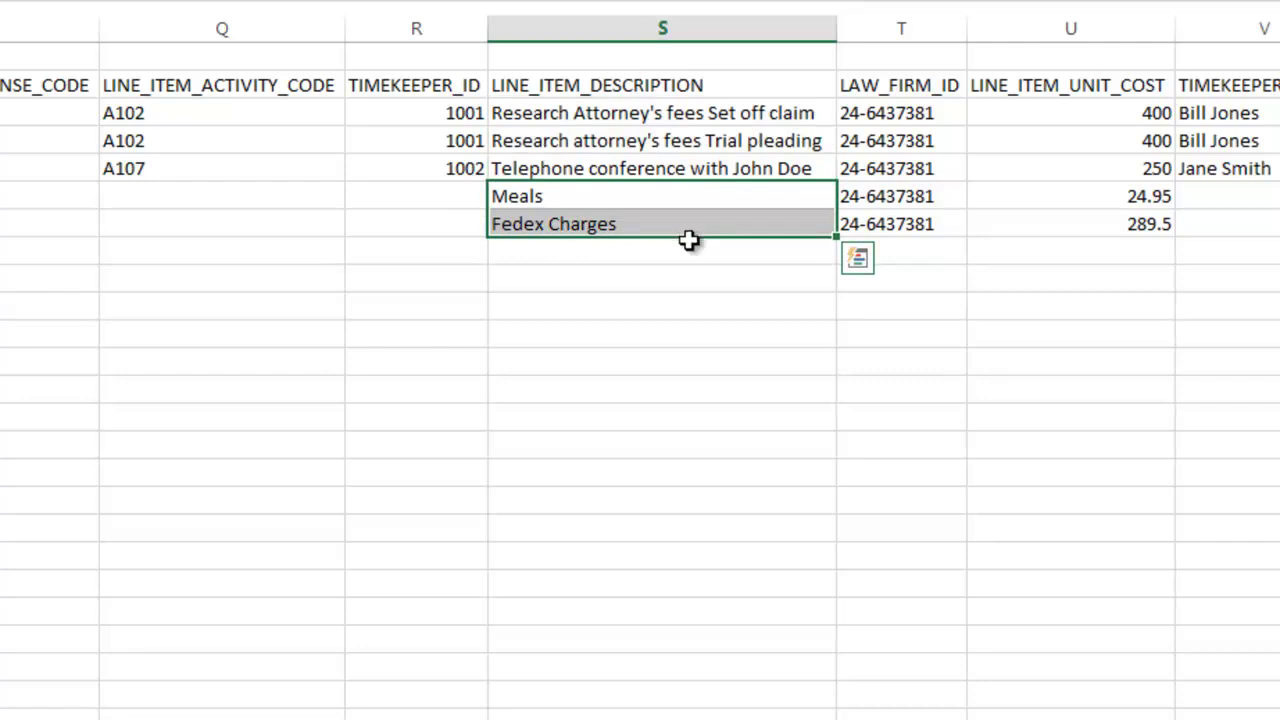
# - Replace the first line item's LAW_FIRM_ID with the sample firm ID and fill it down through all five line items
pyautogui.click(890, 113)
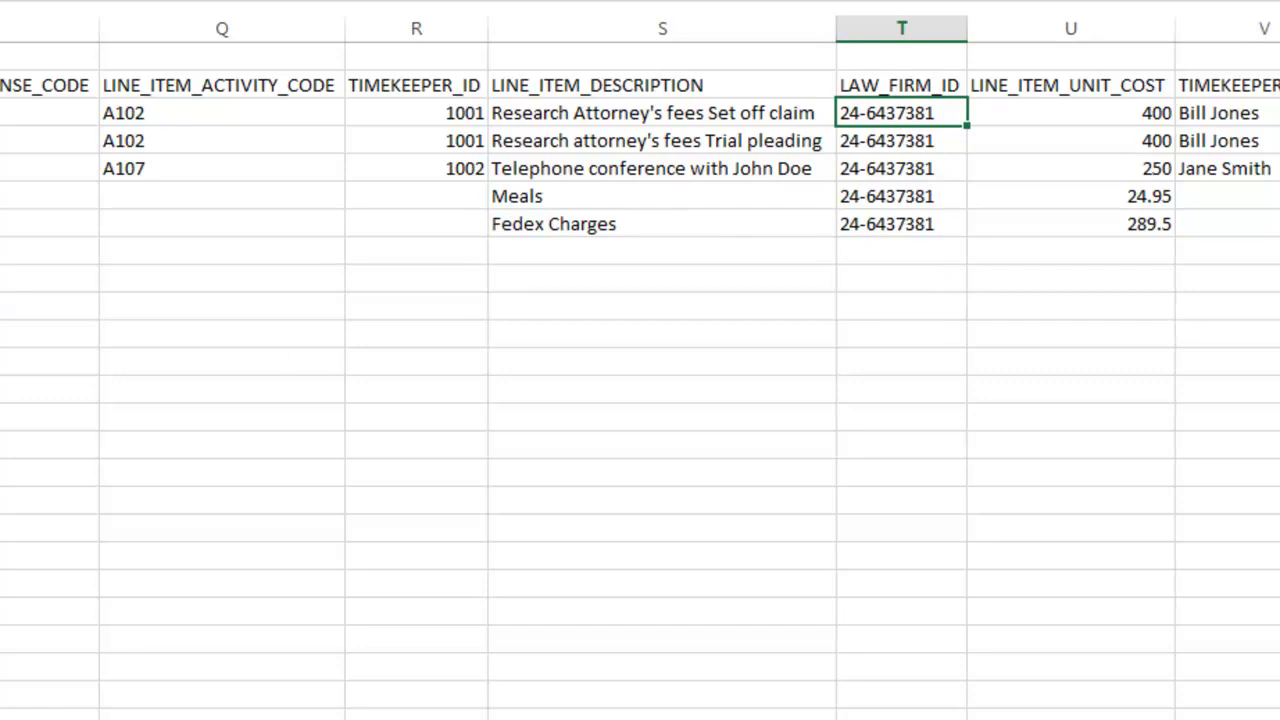
pyautogui.write('12-1234567')
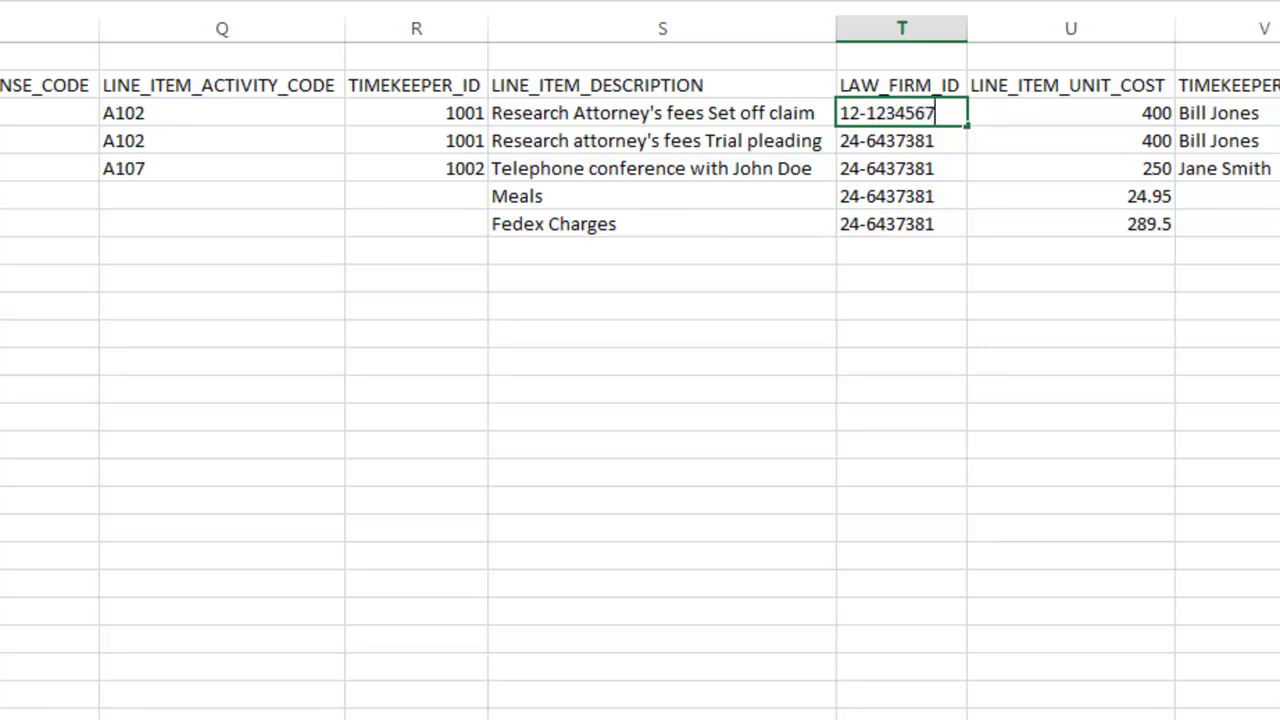
pyautogui.press('Return')
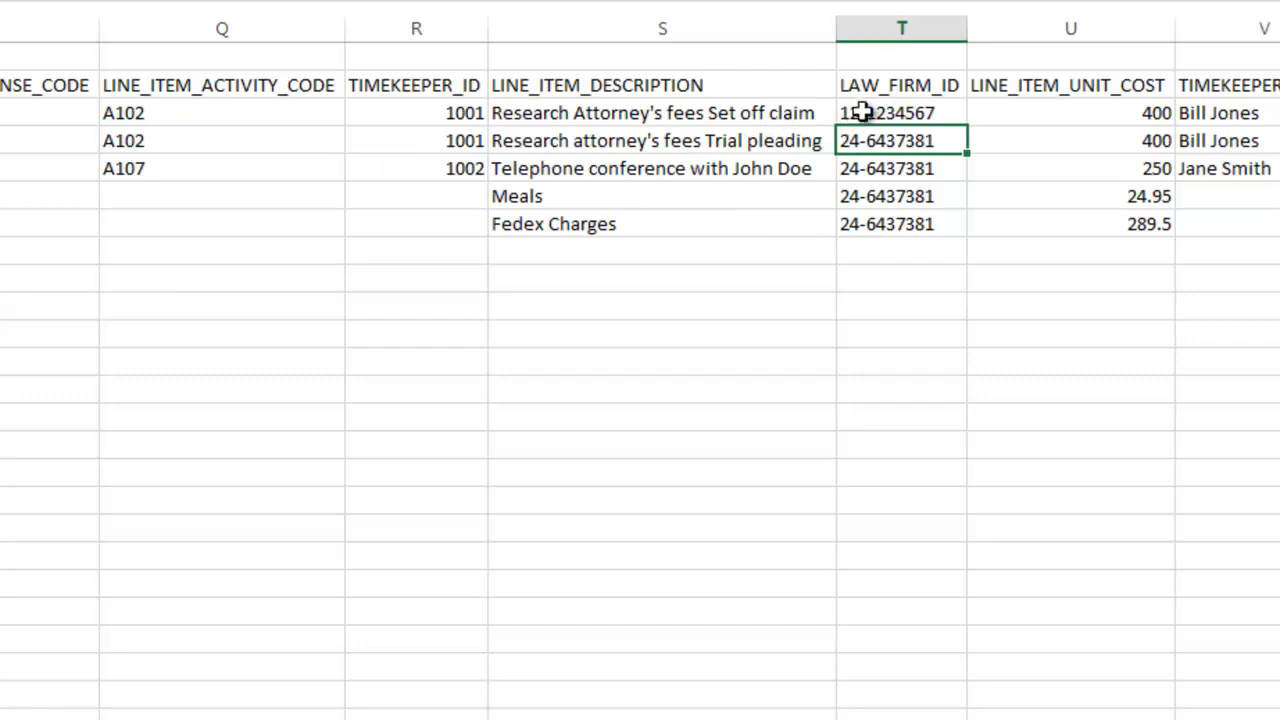
pyautogui.moveTo(869, 118); pyautogui.dragTo(877, 224)
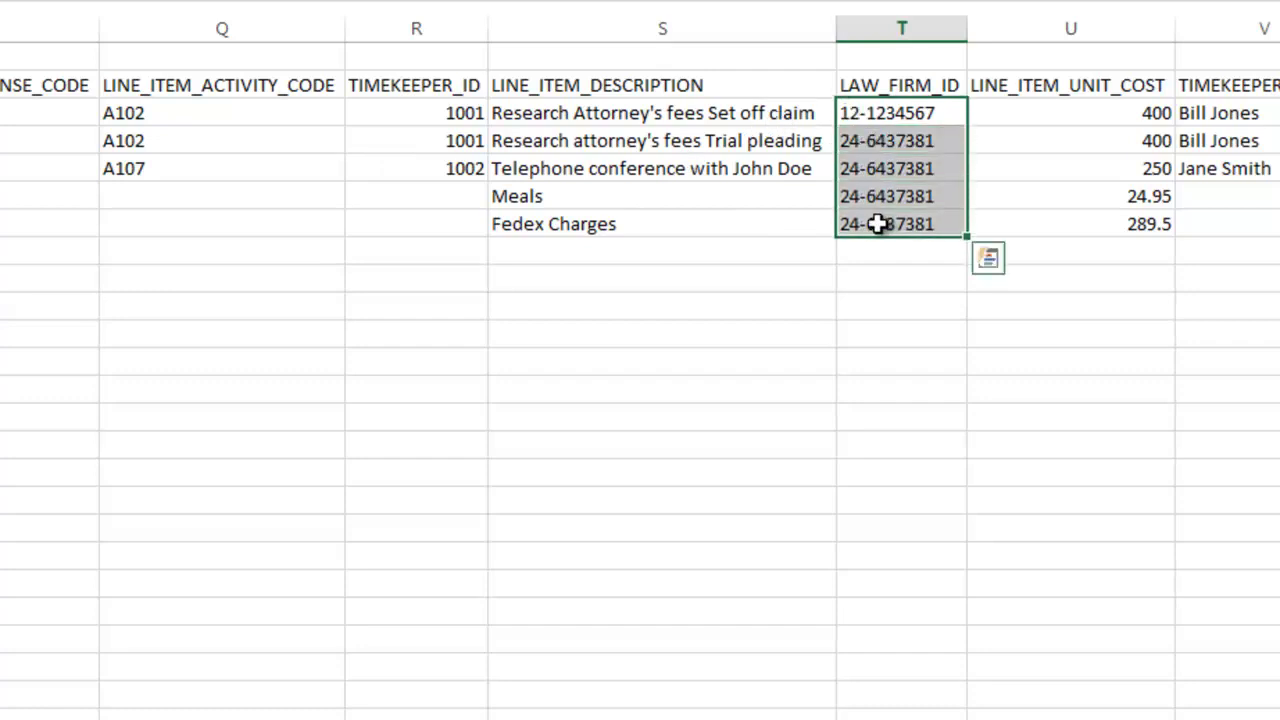
pyautogui.hotkey('ctrl', 'd')
# - Check the LINE_ITEM_UNIT_COST, TIMEKEEPER_NAME and TIMEKEEPER_CLASSIFICATION columns, including the two expense line items' timekeeper cells
pyautogui.click(1090, 109)
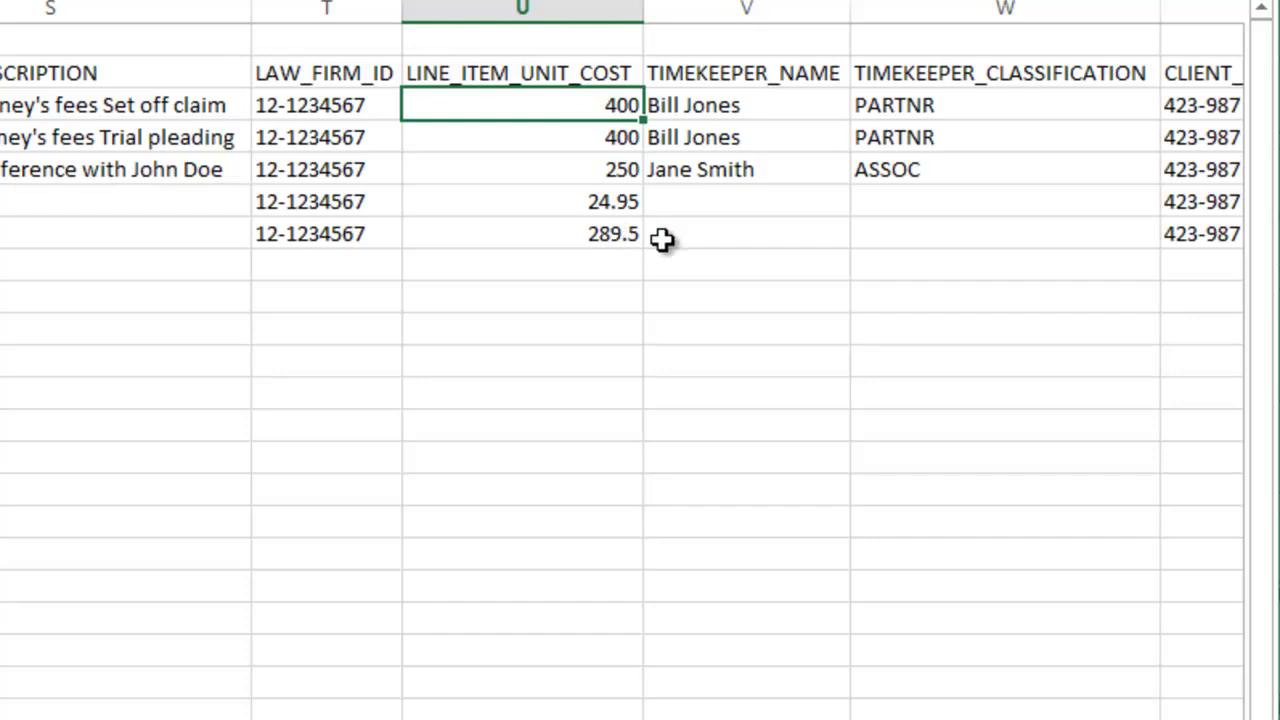
pyautogui.click(809, 101)
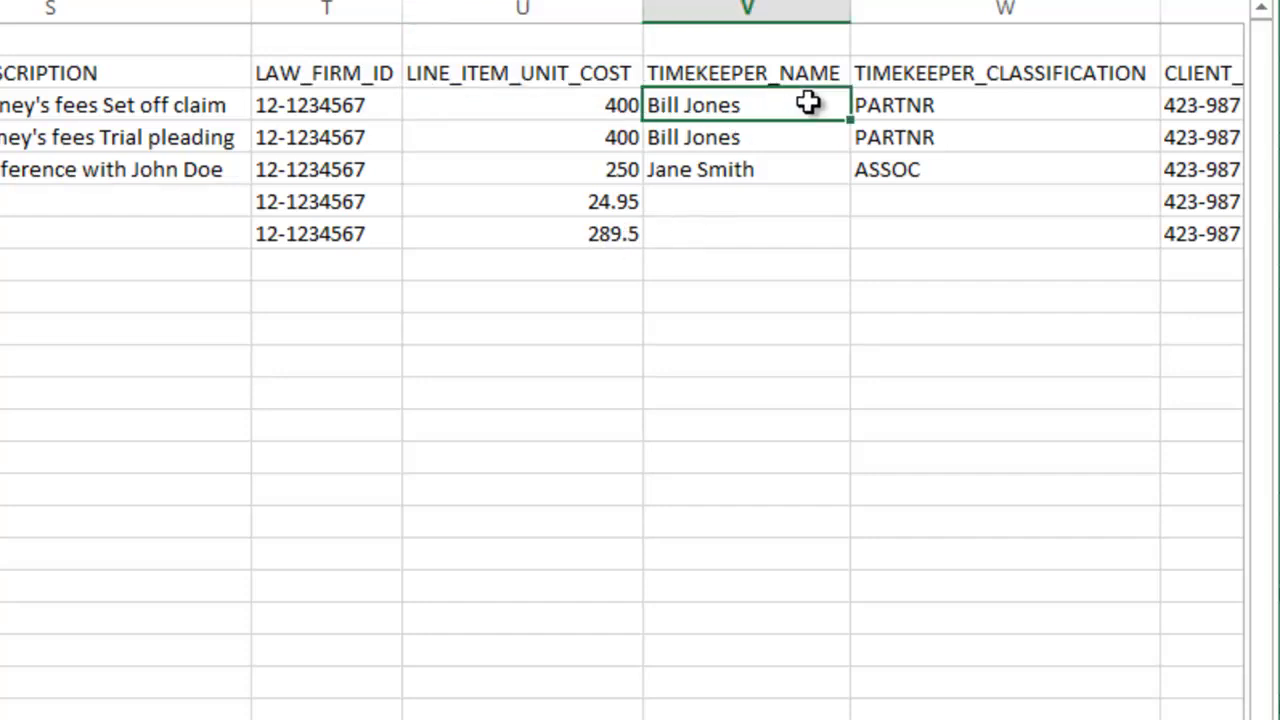
pyautogui.press('Right')
pyautogui.press('Right')
pyautogui.moveTo(563, 206); pyautogui.dragTo(797, 219)
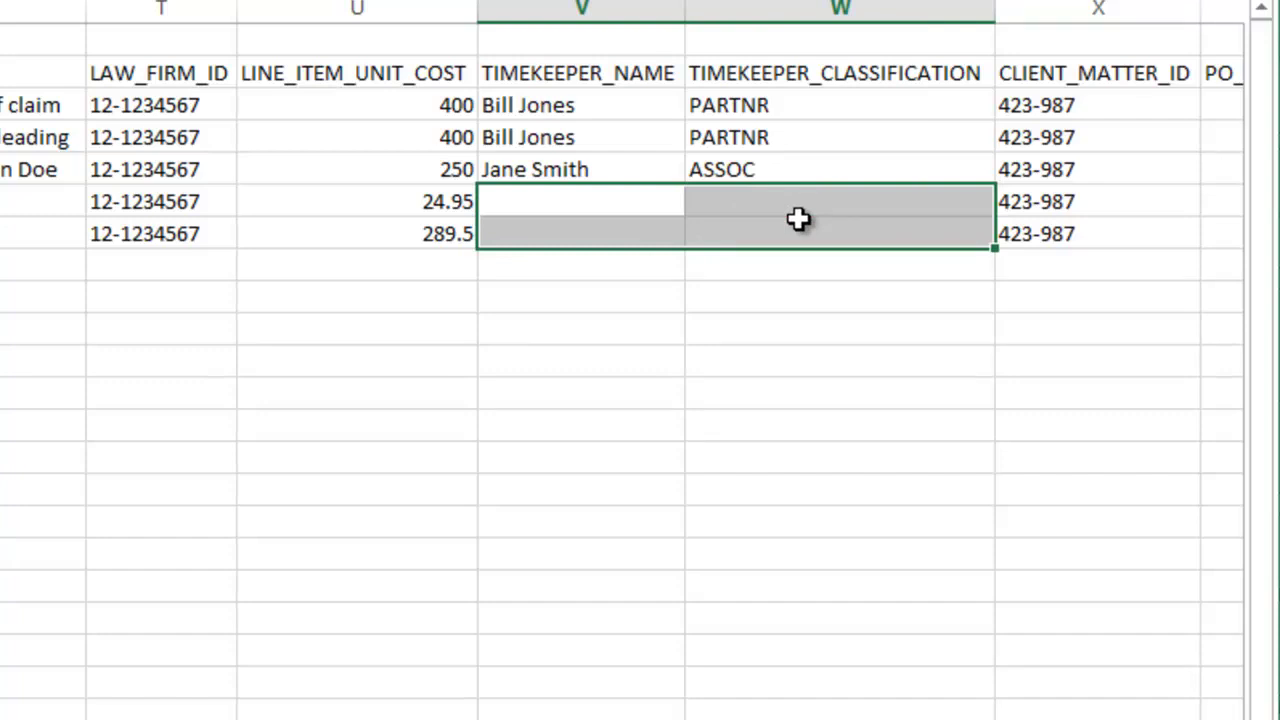
pyautogui.click(808, 168)
# - Compare TIMEKEEPER_ID with TIMEKEEPER_NAME and TIMEKEEPER_CLASSIFICATION for the fee and expense items, and examine the CLIENT_MATTER_ID column
pyautogui.moveTo(556, 326); pyautogui.dragTo(607, 368)
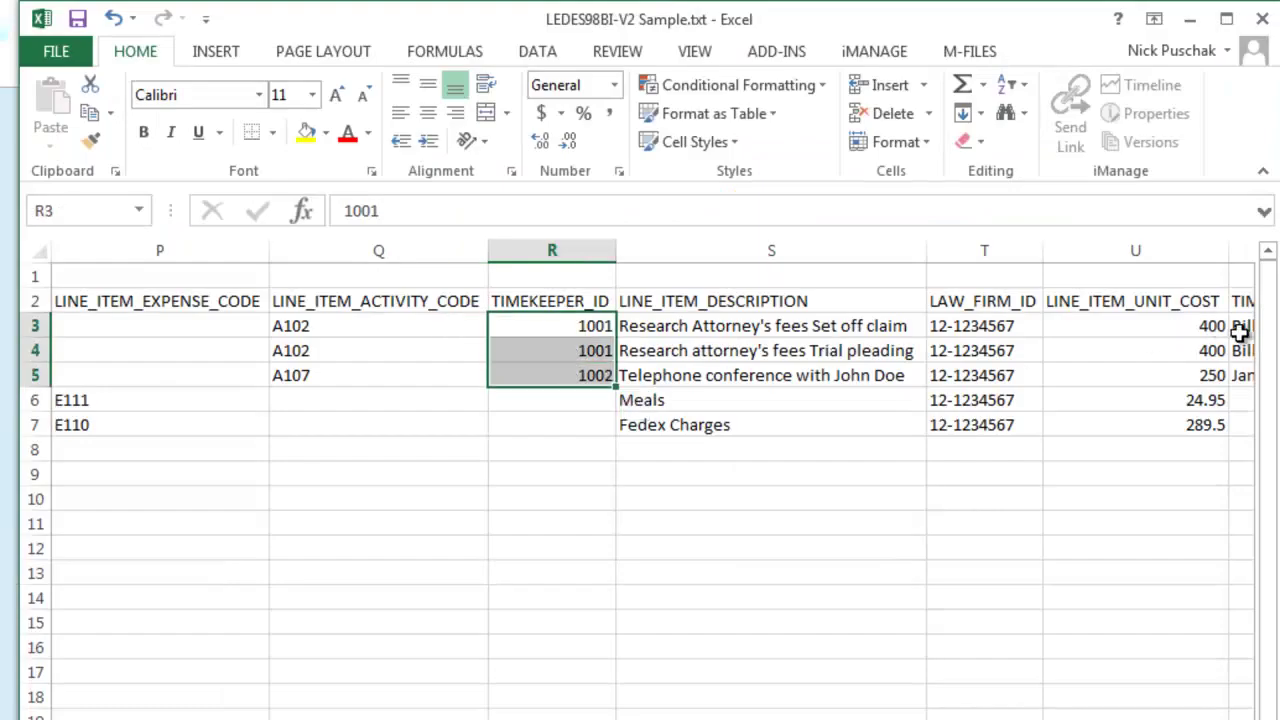
pyautogui.moveTo(1243, 330); pyautogui.dragTo(1243, 376)
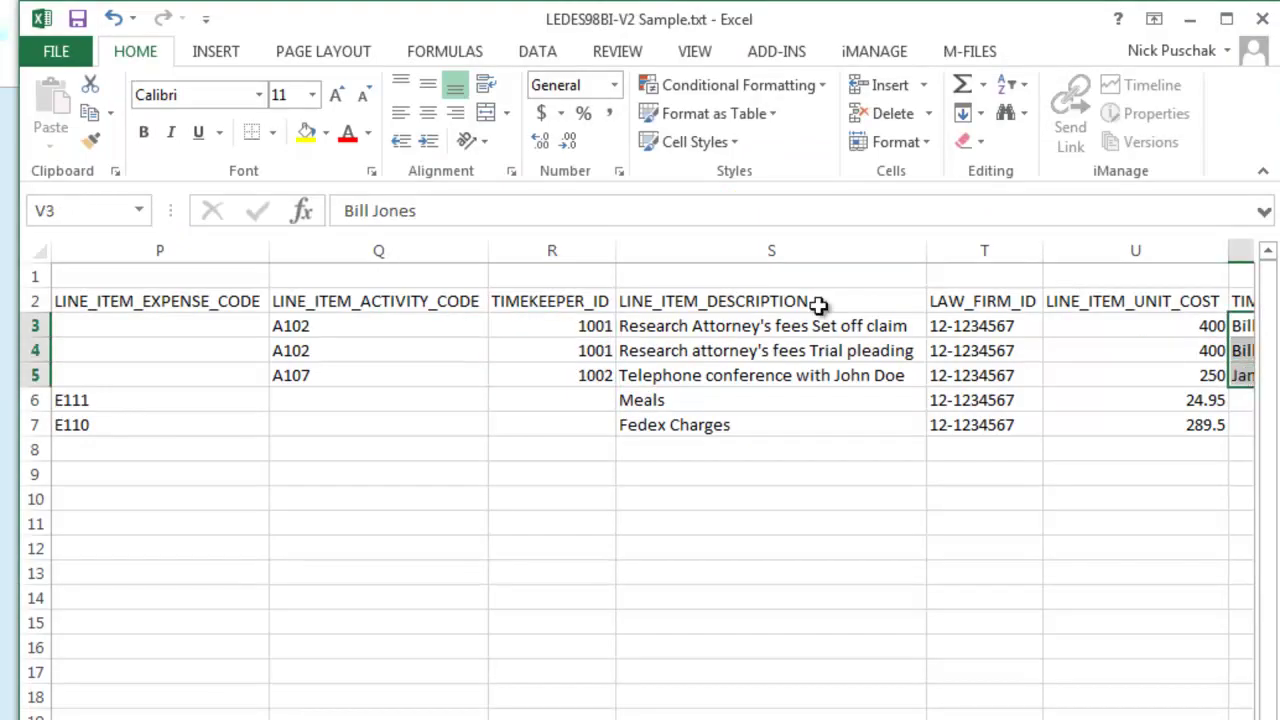
pyautogui.moveTo(594, 331); pyautogui.dragTo(598, 376)
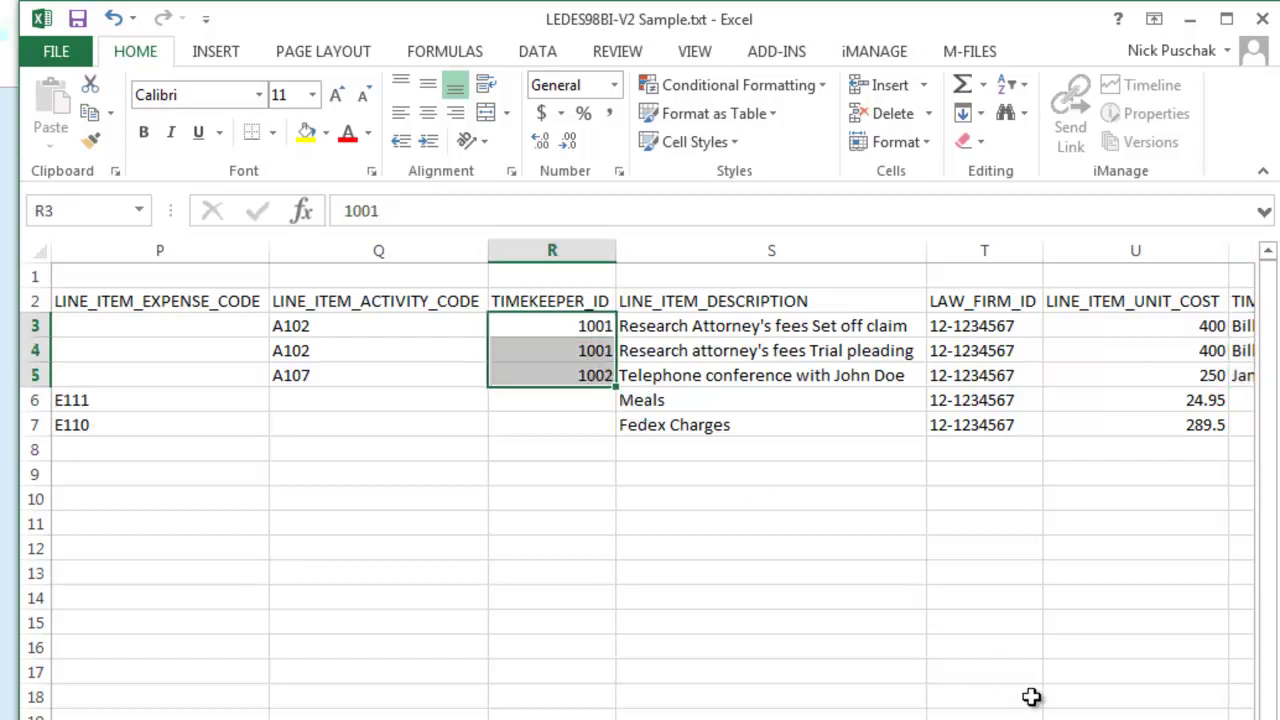
pyautogui.click(1236, 375)
pyautogui.press('Right')
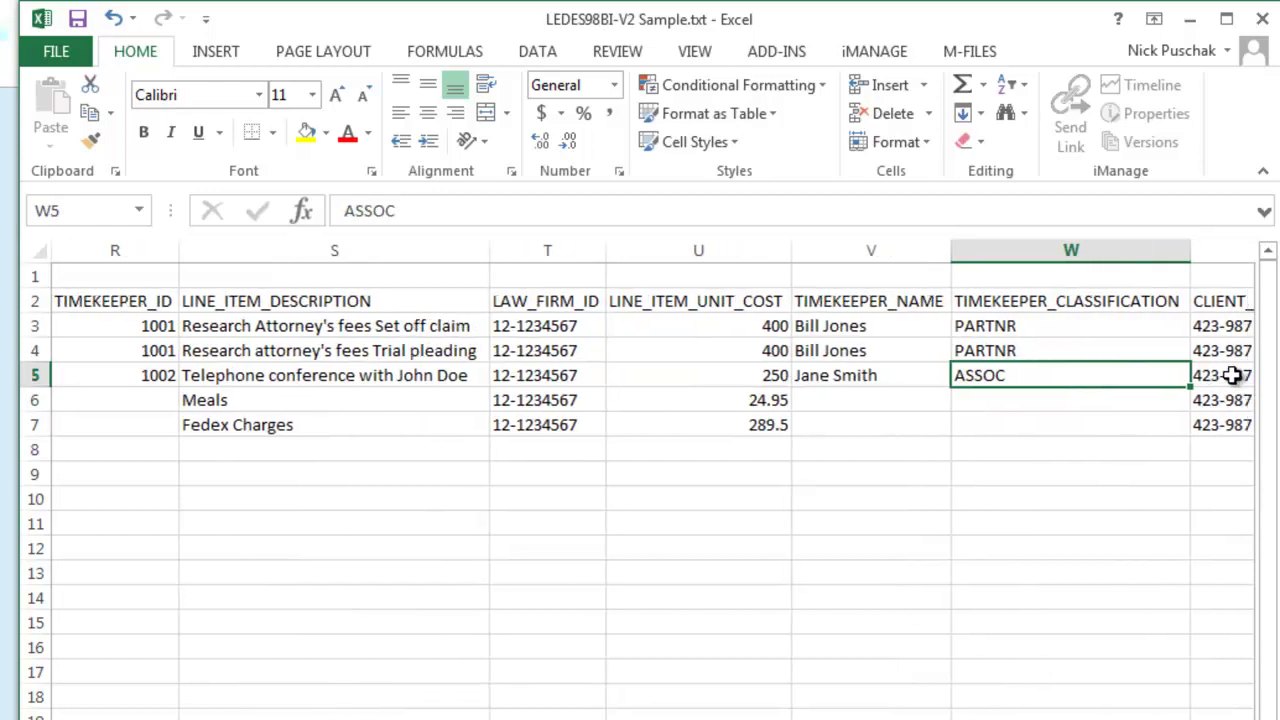
pyautogui.click(1076, 404)
pyautogui.moveTo(866, 408); pyautogui.dragTo(883, 432)
pyautogui.moveTo(154, 406)
pyautogui.mouseDown()
pyautogui.moveTo(166, 440)
pyautogui.moveTo(157, 424)
pyautogui.mouseUp()
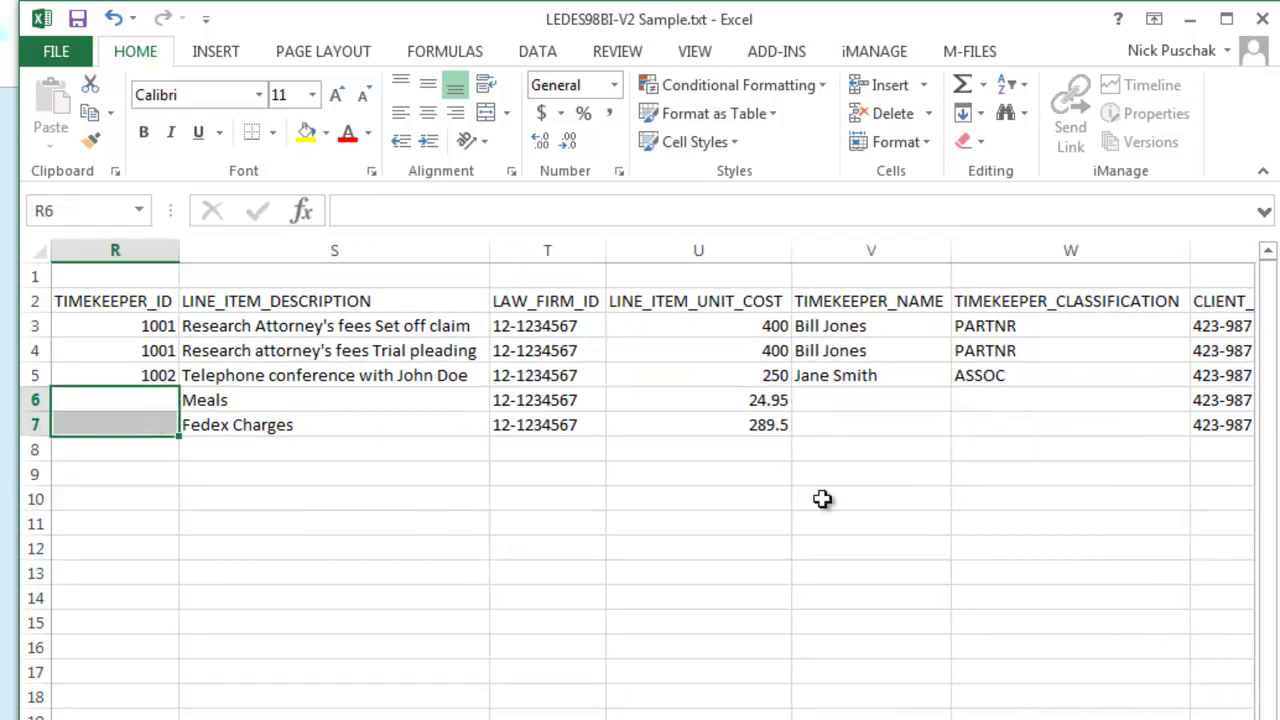
pyautogui.click(1109, 400)
pyautogui.press('Right')
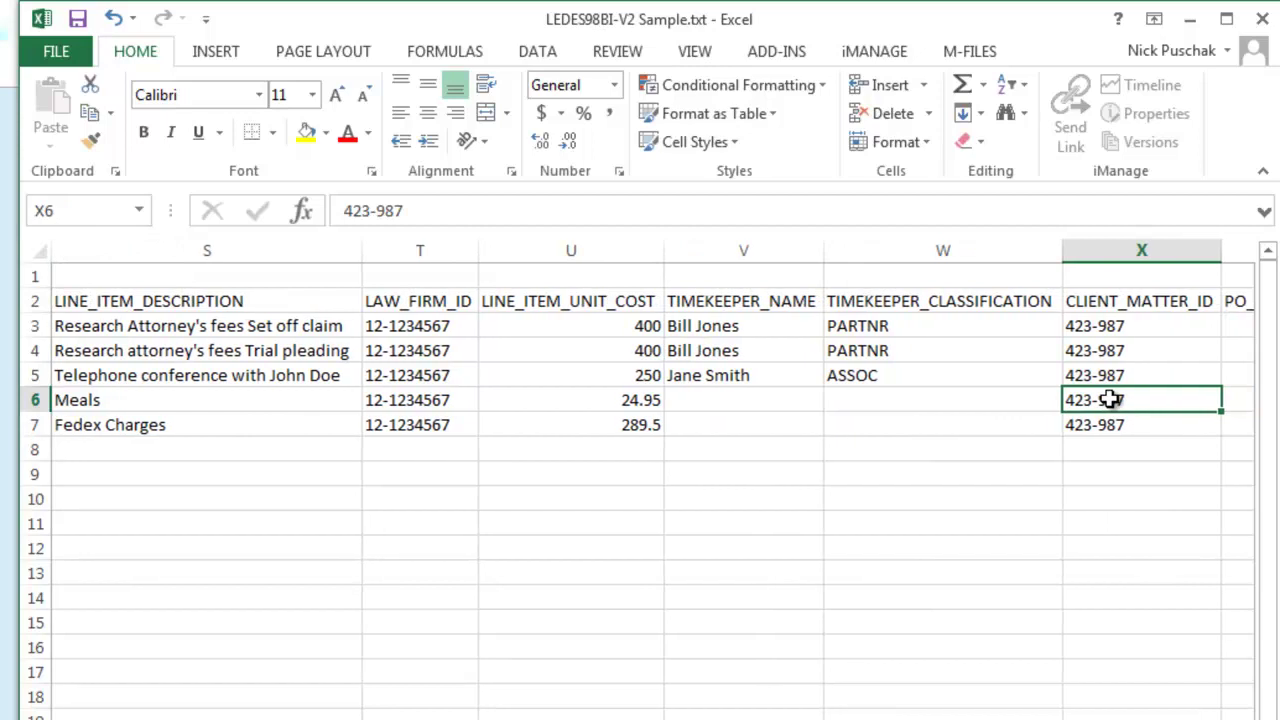
# - Set the first line item's CLIENT_MATTER_ID to 2018-00123 and fill it down through all five line items
pyautogui.click(1138, 324)
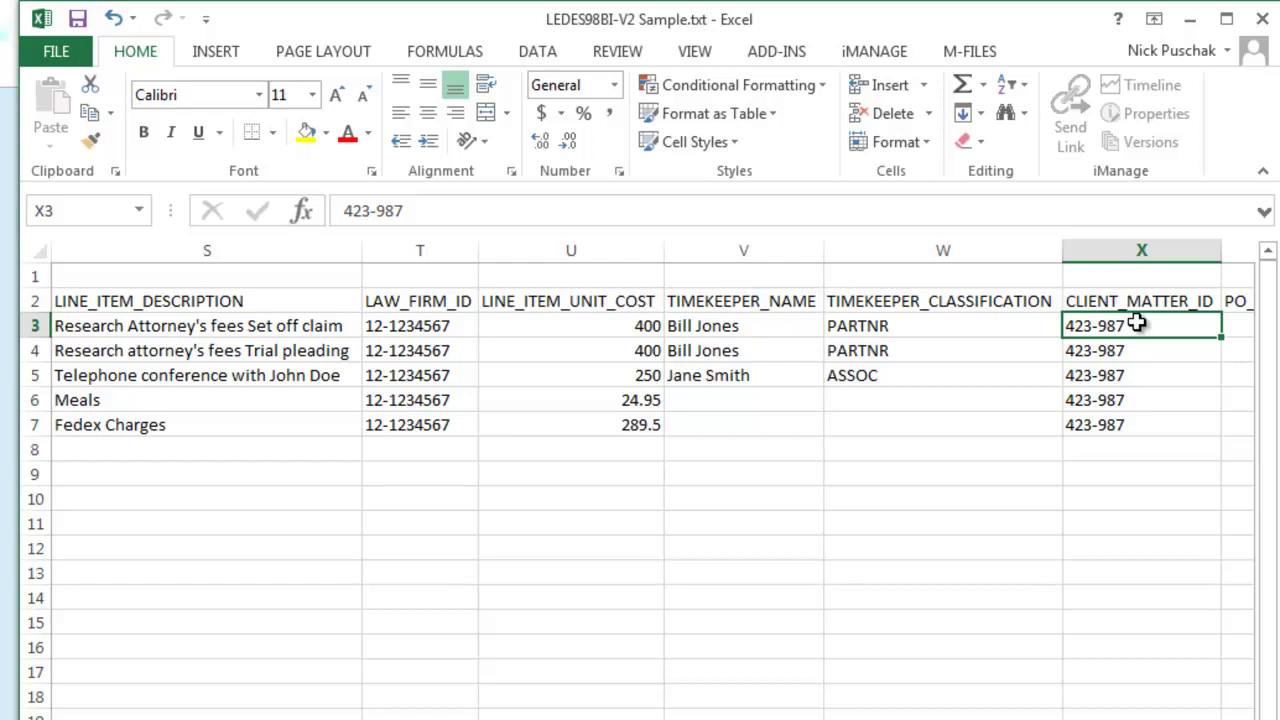
pyautogui.write('2018')
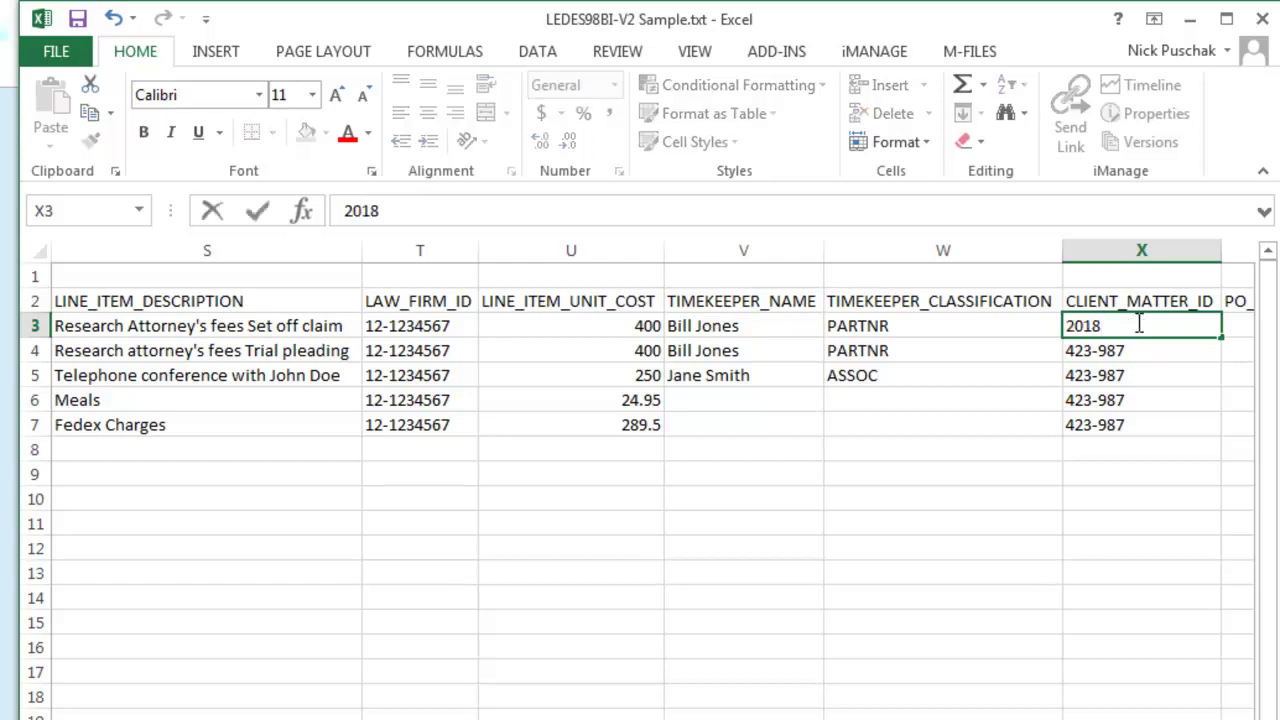
pyautogui.write('-00123')
pyautogui.press('Return')
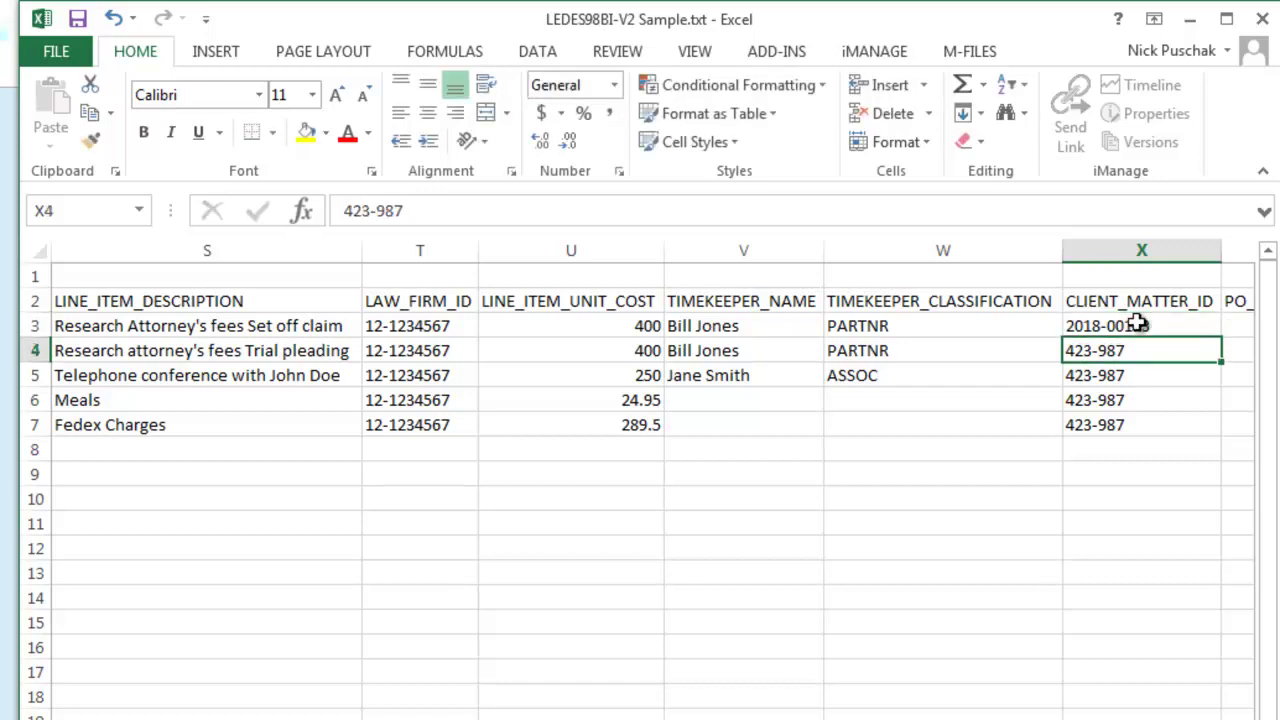
pyautogui.moveTo(1138, 325); pyautogui.dragTo(1141, 425)
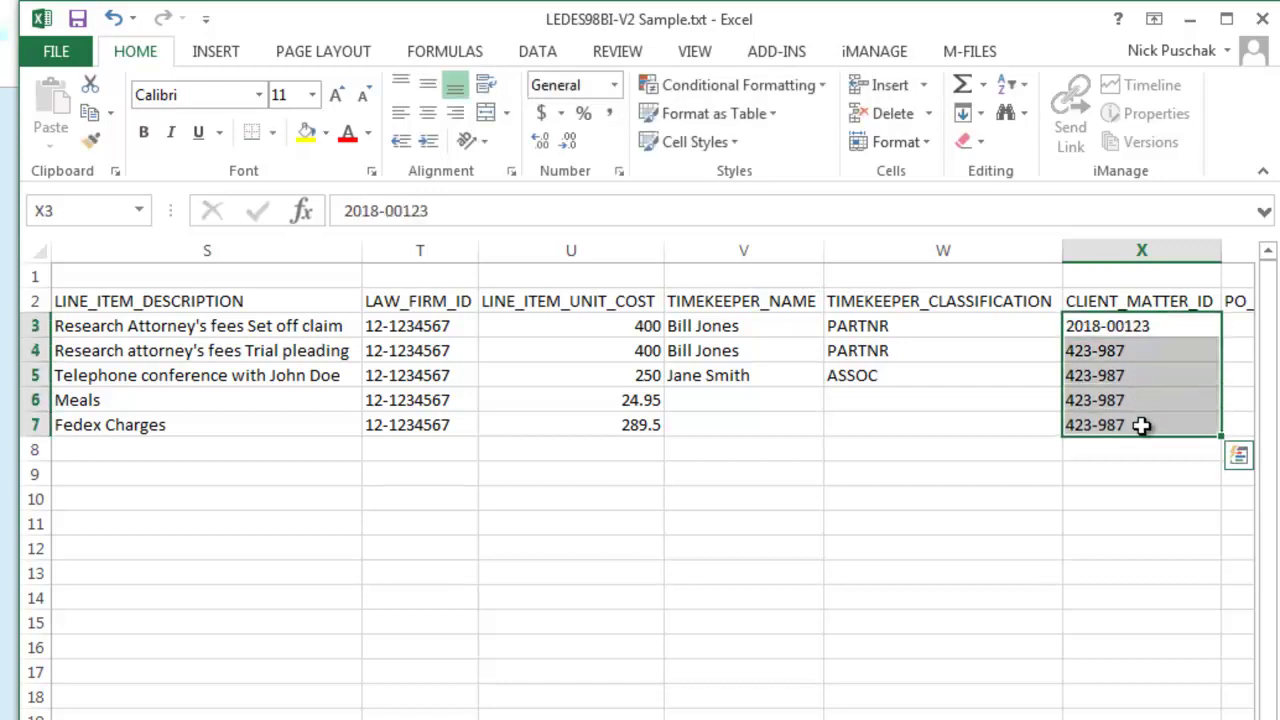
pyautogui.hotkey('ctrl', 'd')
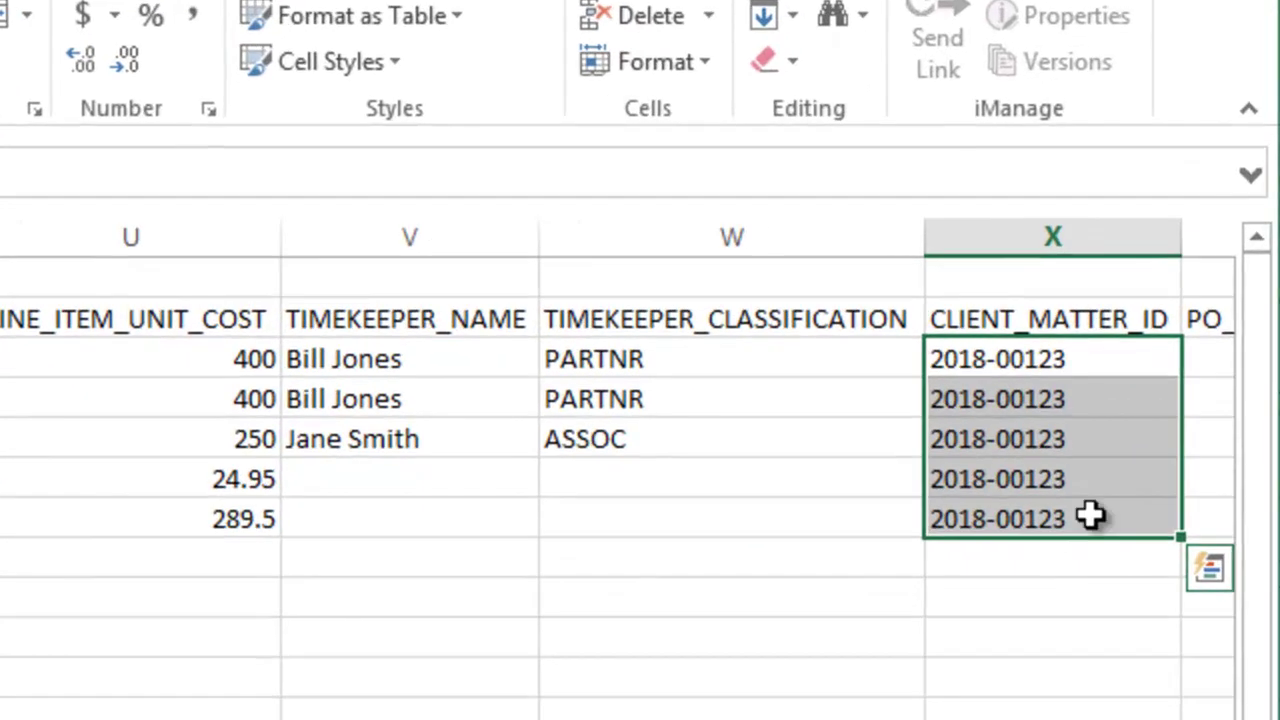
pyautogui.click(1133, 463)
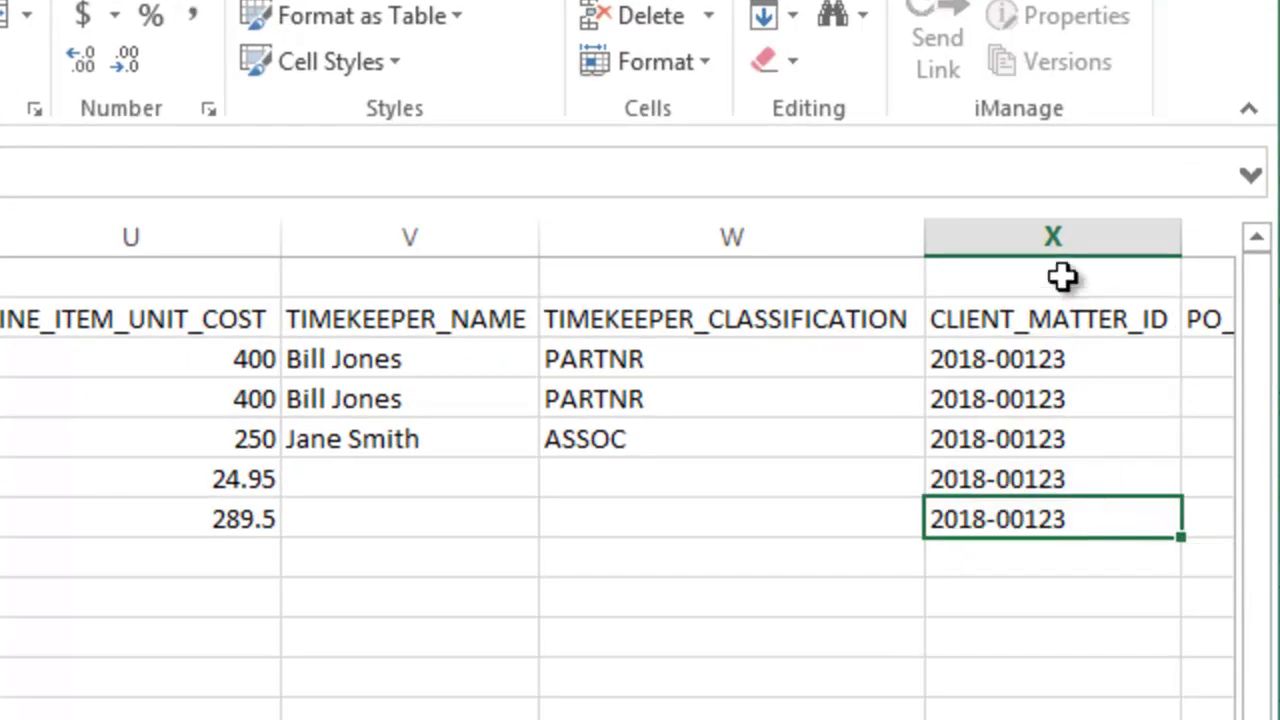
# - Check the PO_NUMBER entry in the field specification workbook and clear the PO_NUMBER values from all five line items
pyautogui.click(1055, 240)
pyautogui.click(1055, 490)
pyautogui.press('Right')
pyautogui.press('Right')
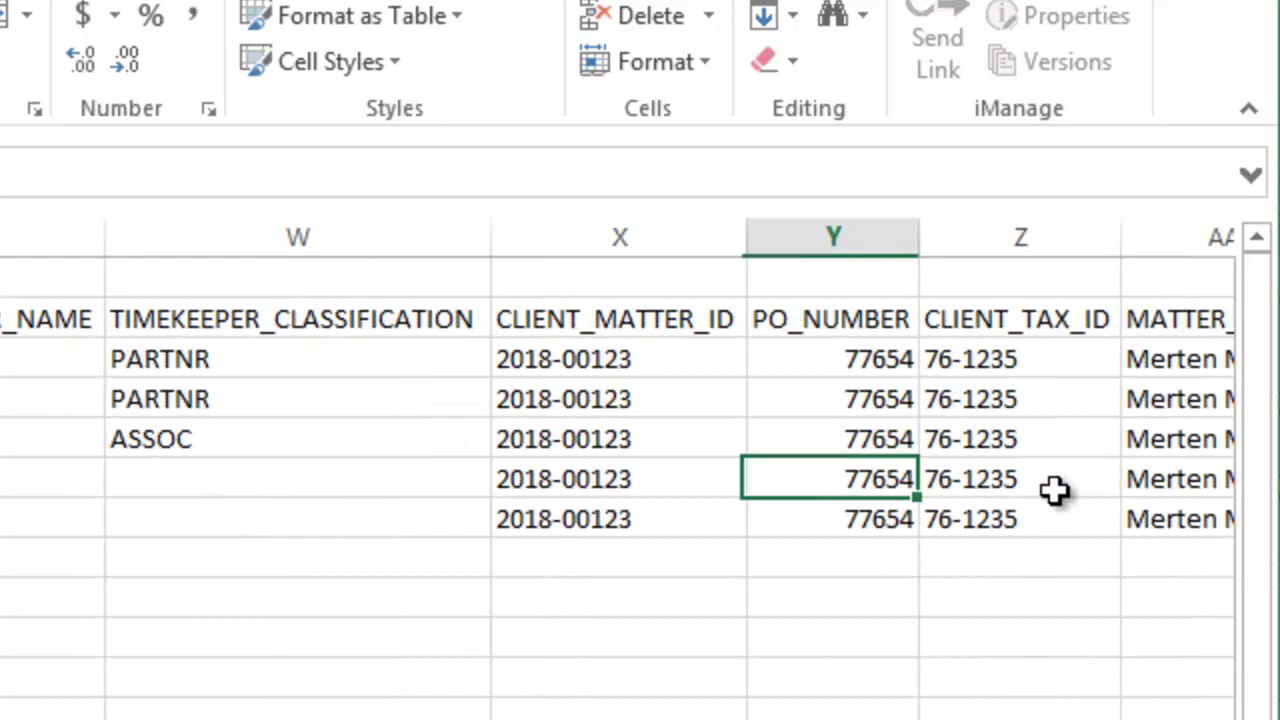
pyautogui.click(805, 360)
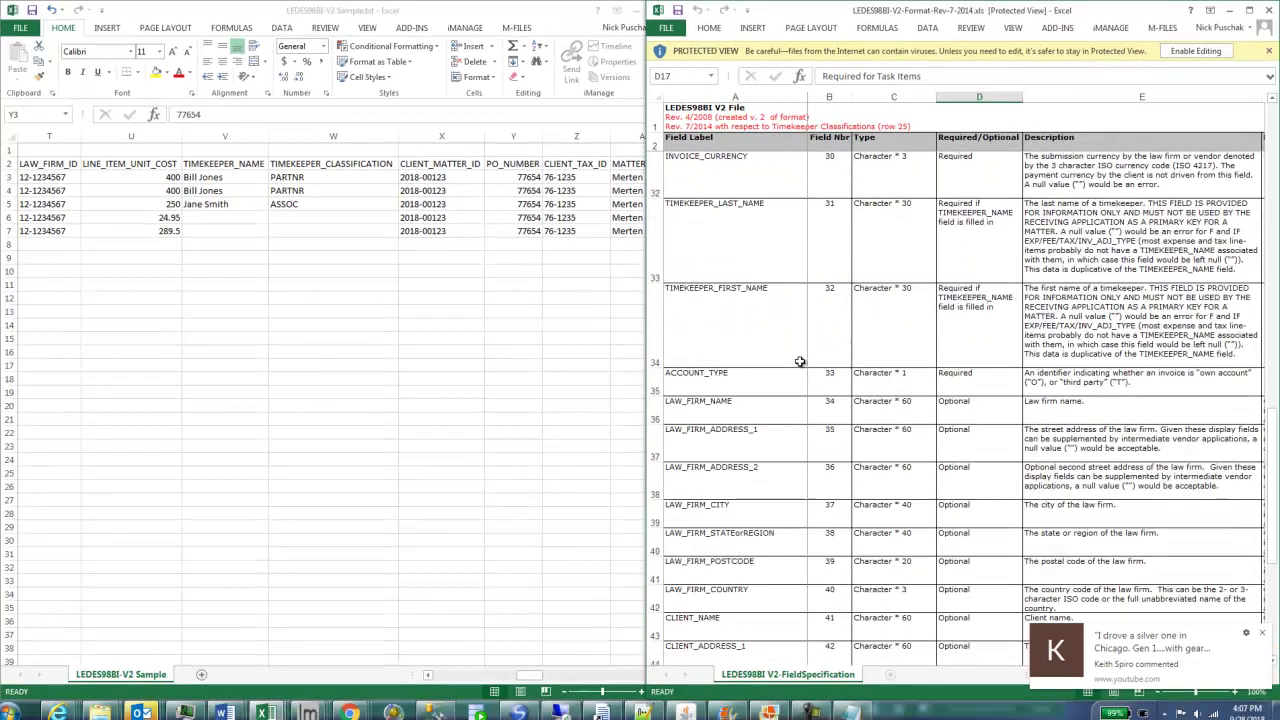
pyautogui.scroll(4, 800, 361)
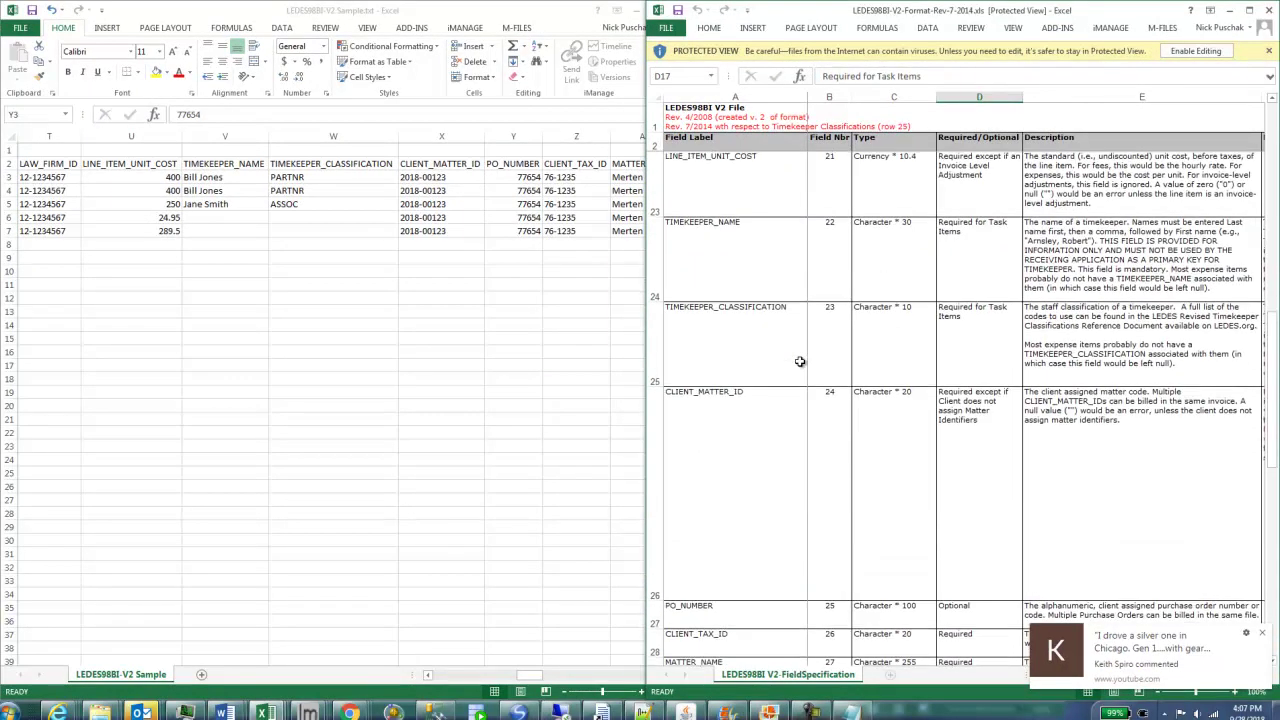
pyautogui.scroll(-3, 800, 361)
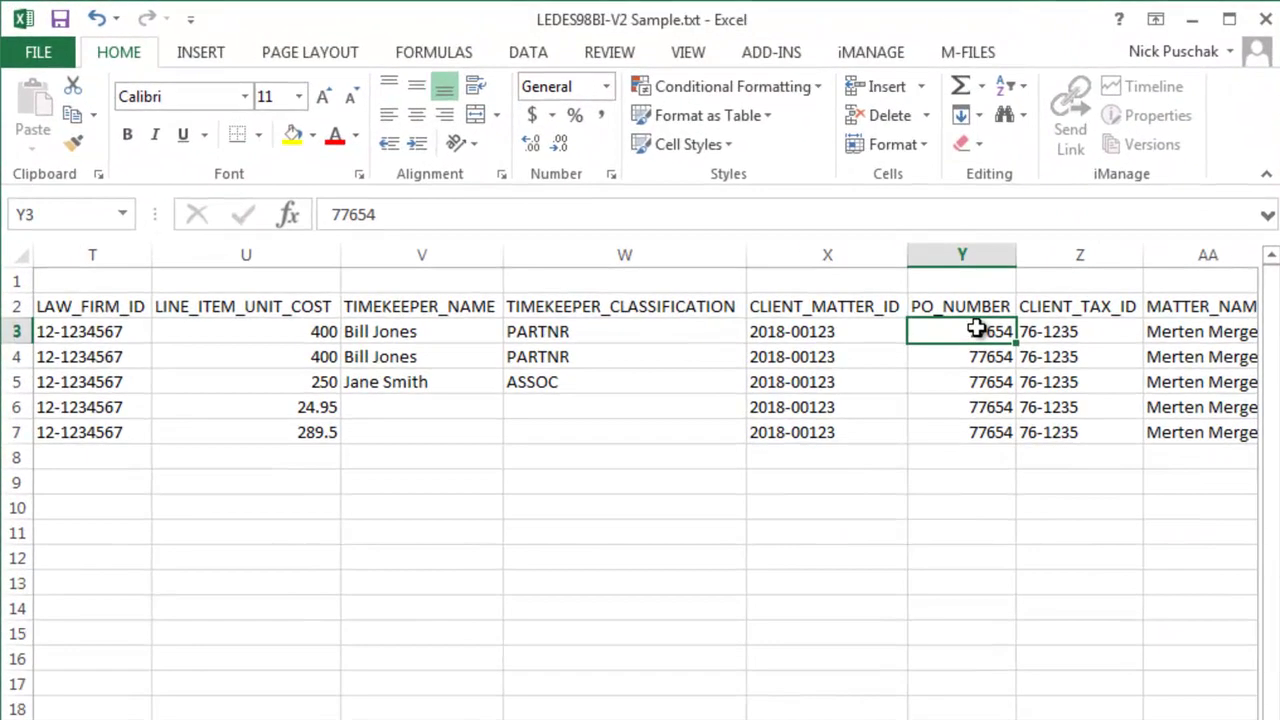
pyautogui.moveTo(521, 176); pyautogui.dragTo(520, 214)
pyautogui.moveTo(976, 402); pyautogui.dragTo(980, 432)
pyautogui.rightClick(980, 432)
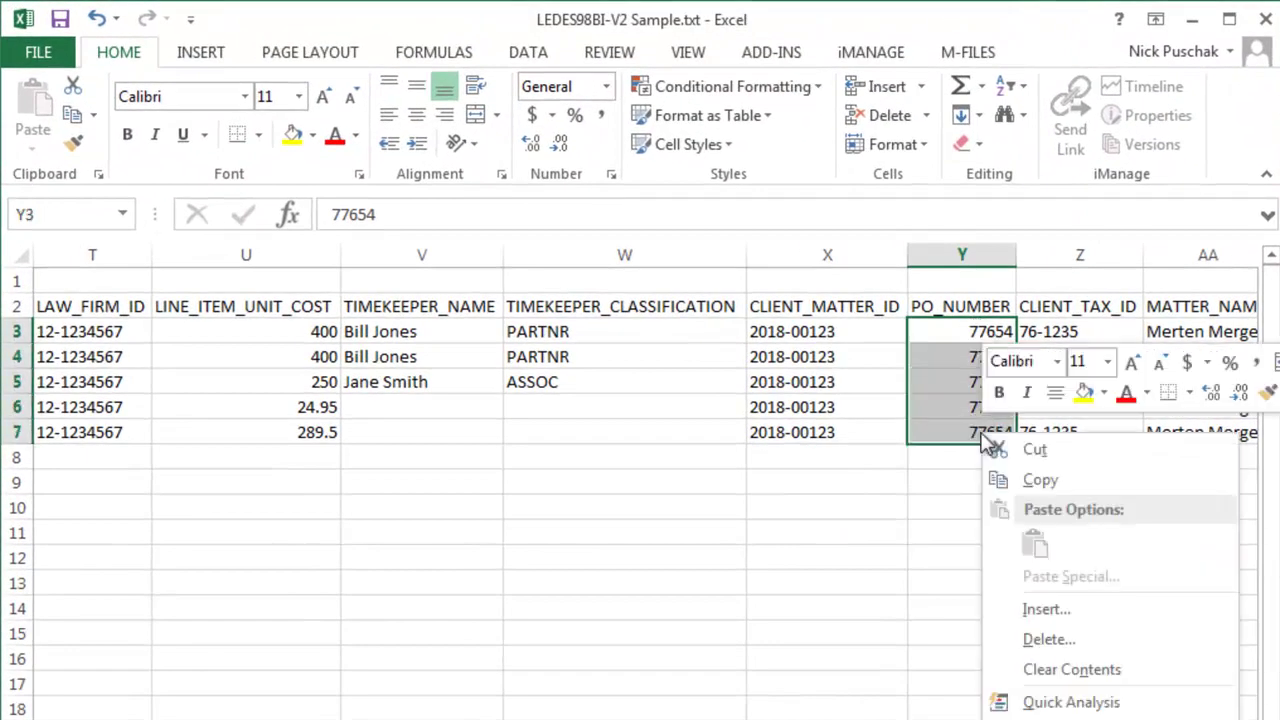
pyautogui.click(1100, 670)
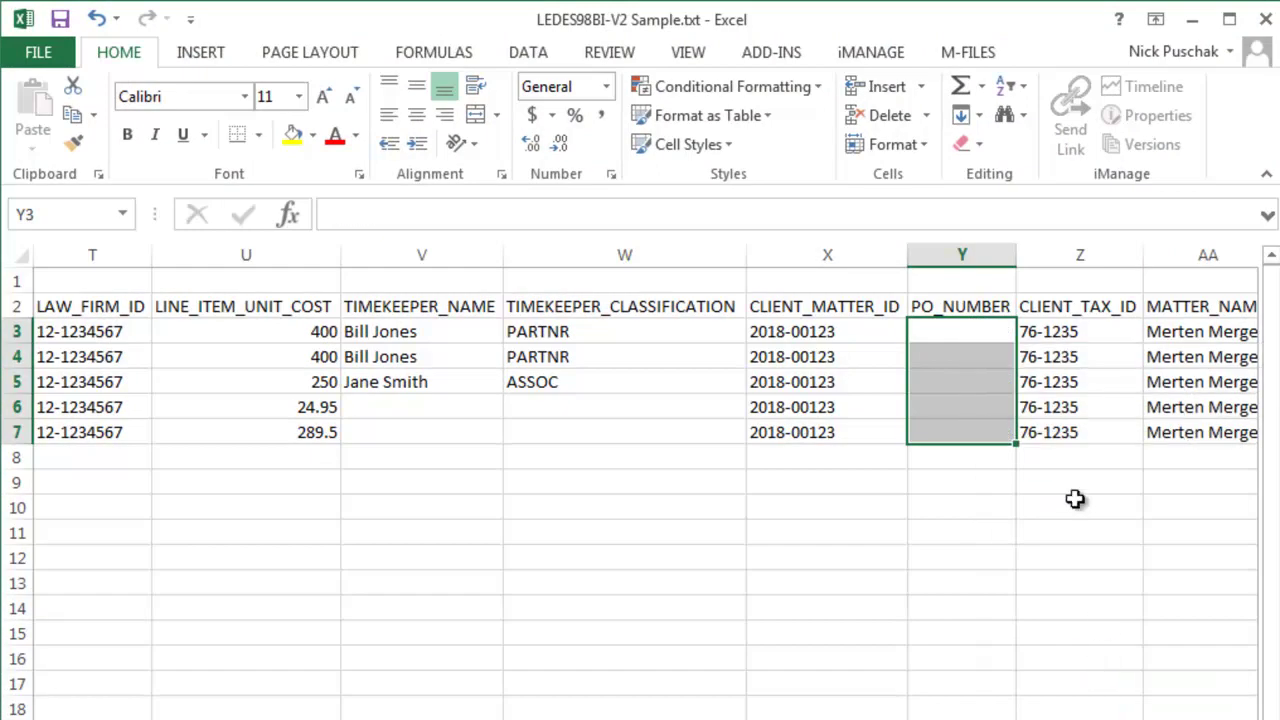
pyautogui.click(1090, 497)
# - Replace the first line item's CLIENT_TAX_ID with a new sample tax ID and fill it down through all five line items
pyautogui.click(1116, 331)
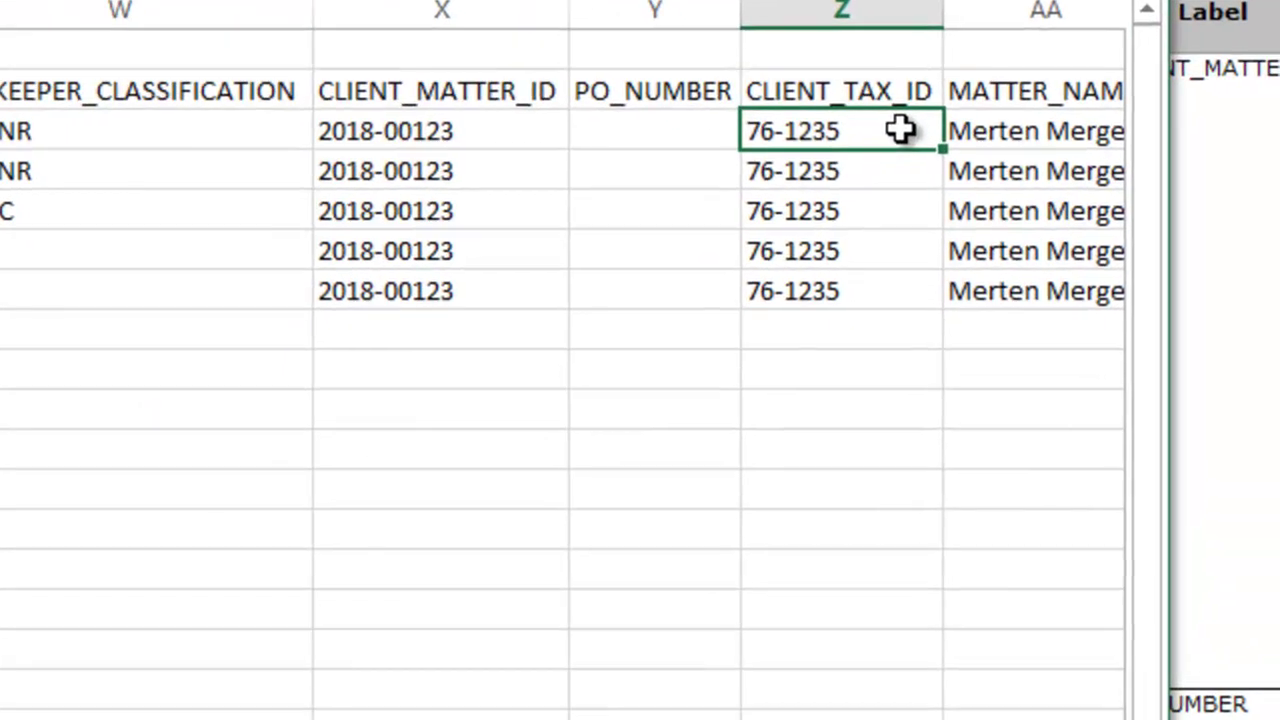
pyautogui.write('77')
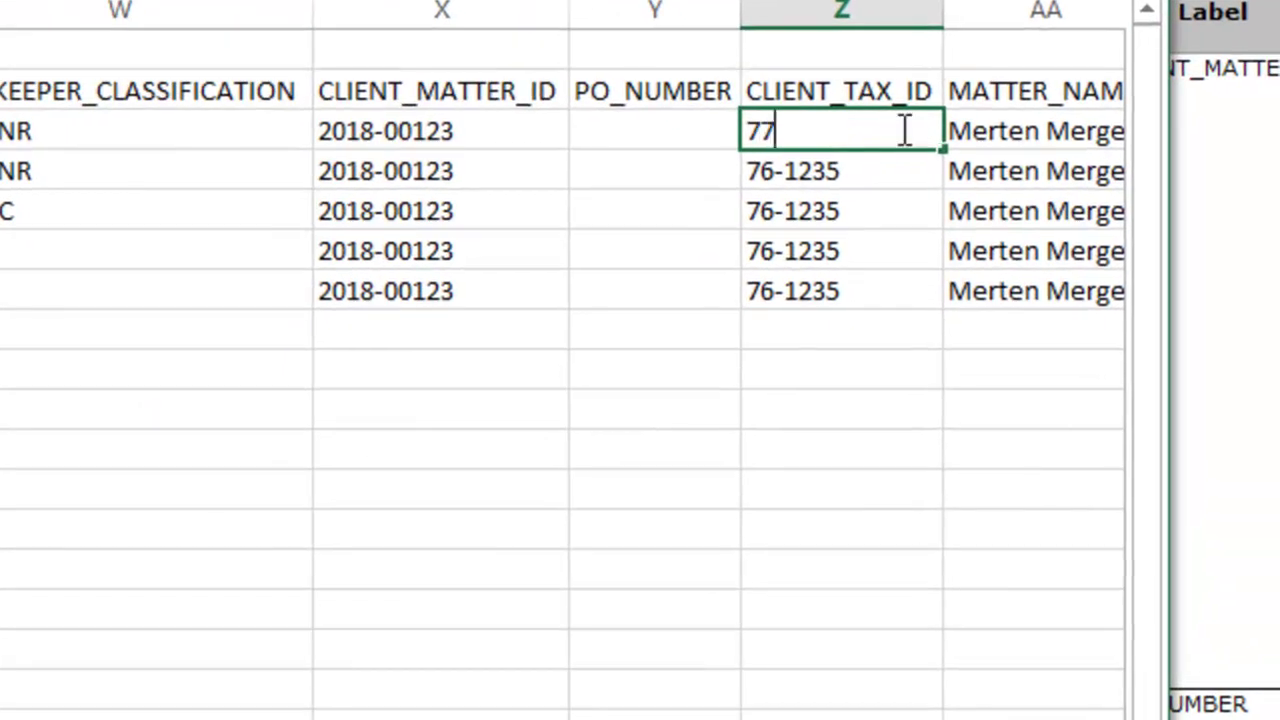
pyautogui.write('-3214234')
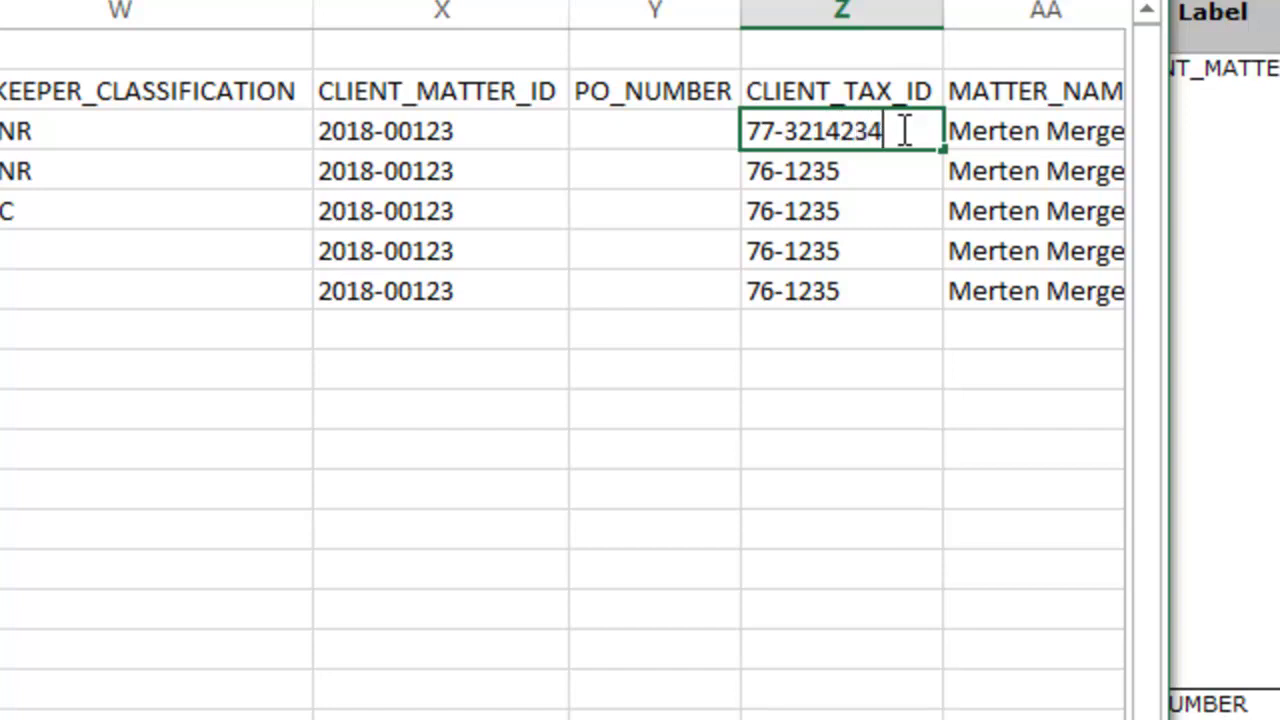
pyautogui.press('Return')
pyautogui.moveTo(901, 130); pyautogui.dragTo(874, 303)
pyautogui.hotkey('ctrl', 'd')
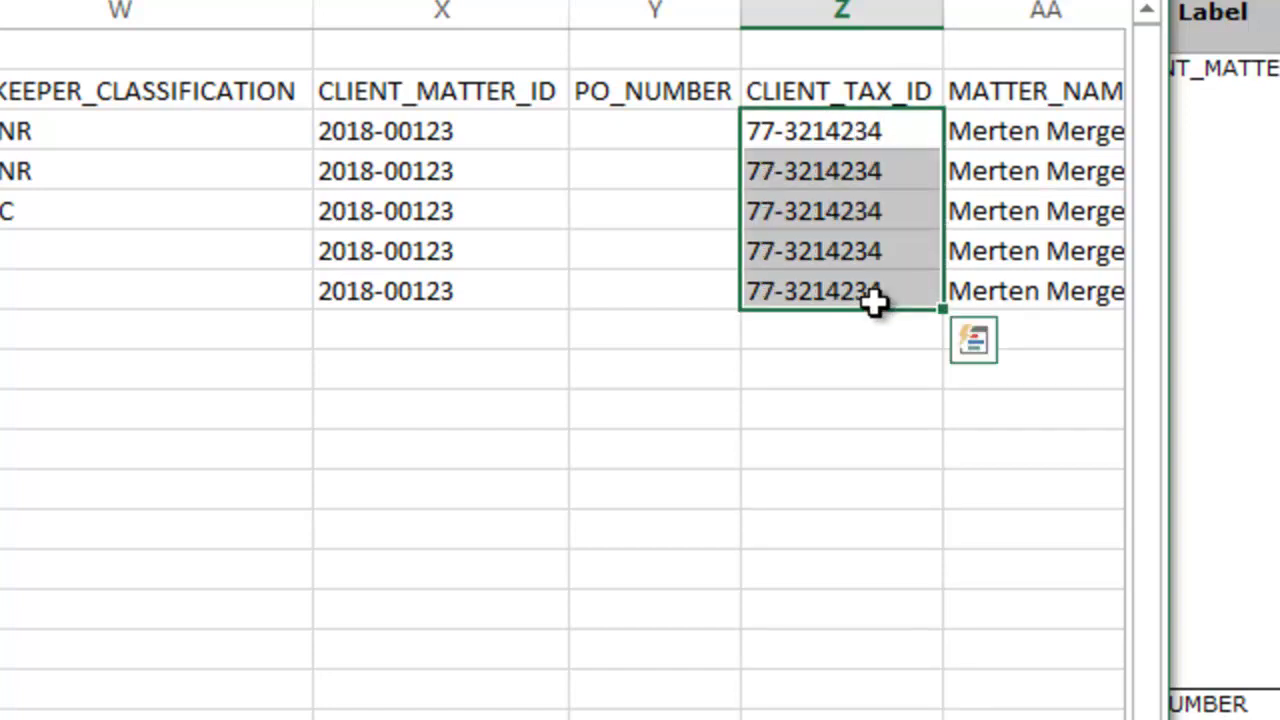
# - Set the first line item's MATTER_NAME to "Acme Matter"
pyautogui.click(1005, 291)
pyautogui.click(1006, 145)
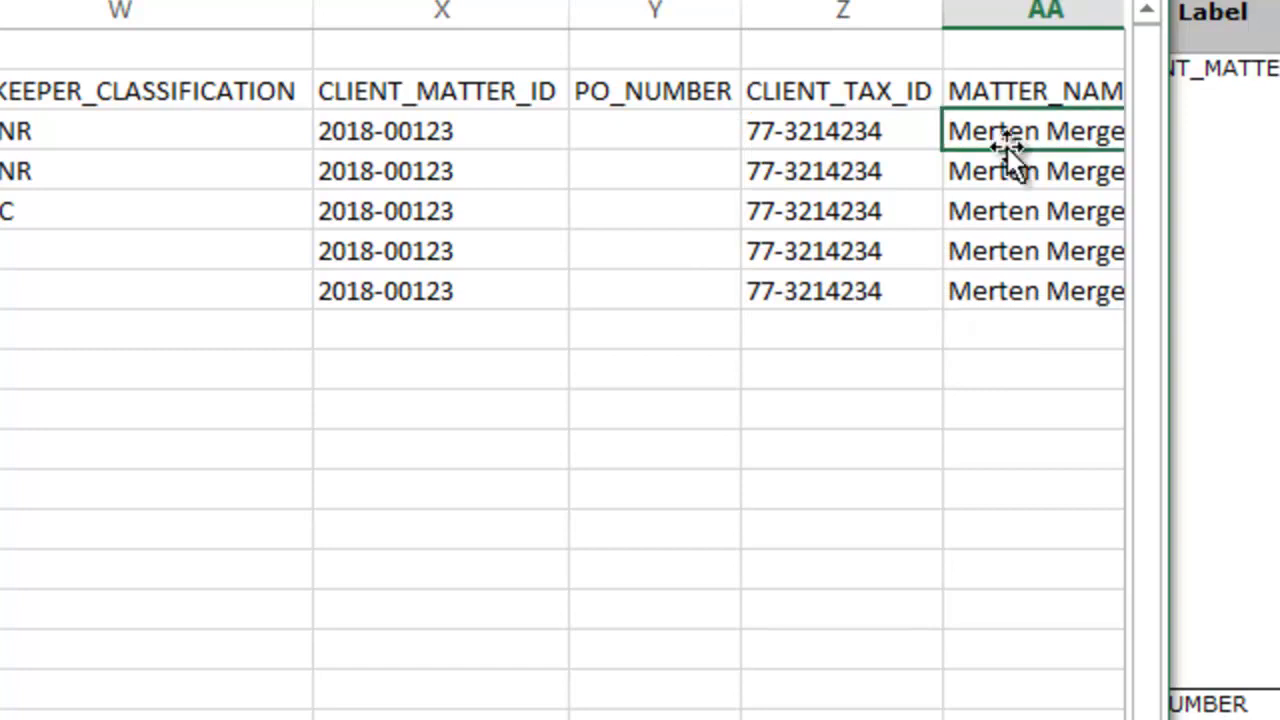
pyautogui.press('Right')
pyautogui.press('Right')
pyautogui.press('Left')
pyautogui.press('Left')
pyautogui.write('A')
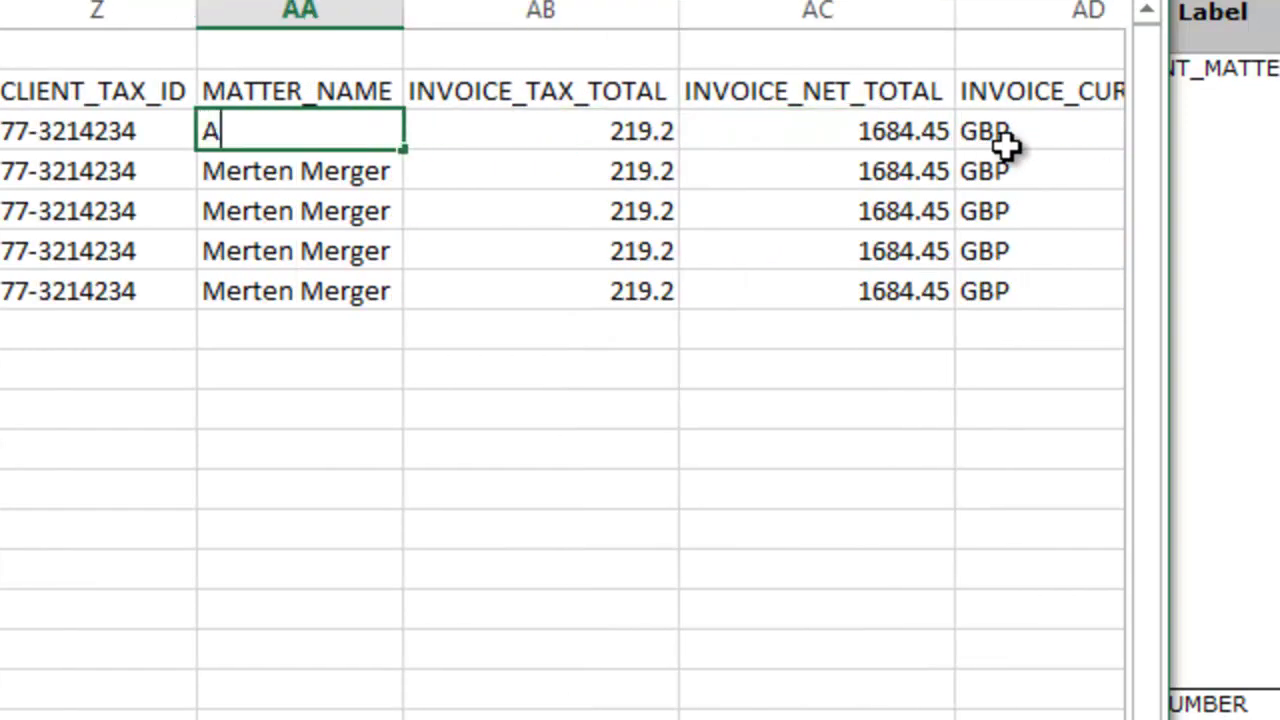
pyautogui.write('cme matter')
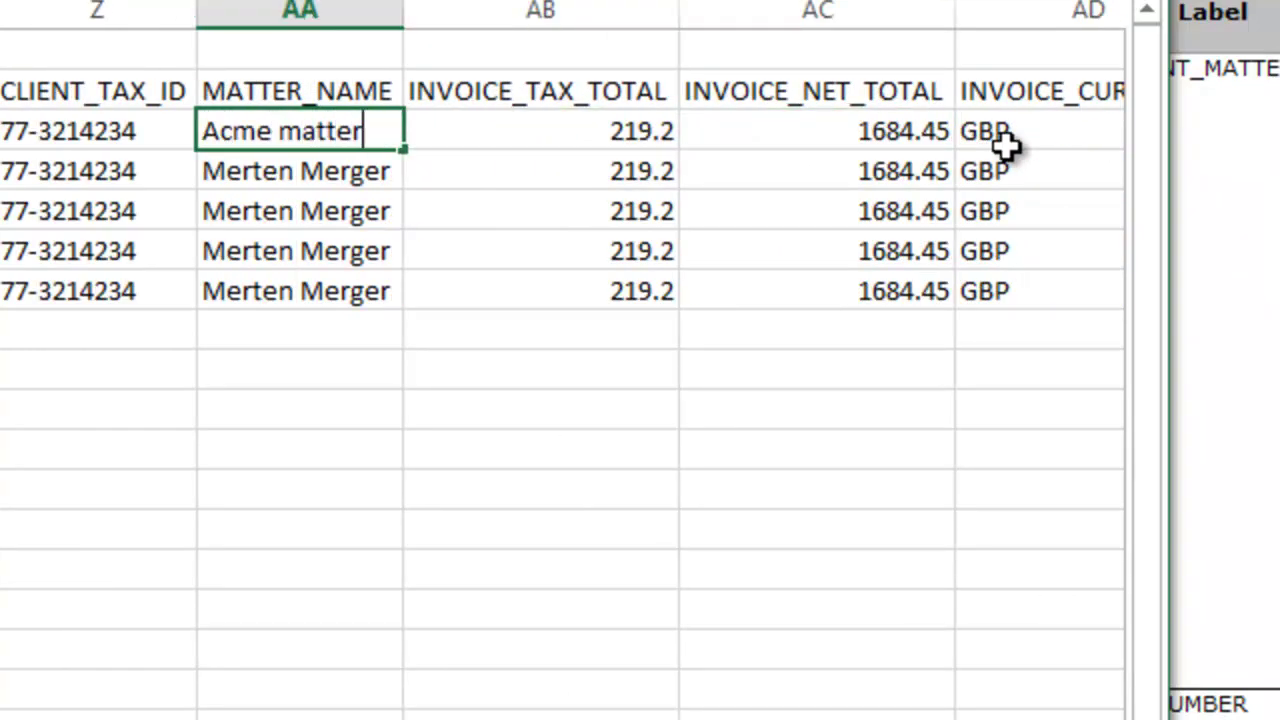
pyautogui.press('BackSpace')
pyautogui.press('BackSpace')
pyautogui.press('BackSpace')
pyautogui.press('BackSpace')
pyautogui.press('BackSpace')
pyautogui.press('BackSpace')
pyautogui.write('Matter')
pyautogui.press('Return')
# - Fill the first line item's MATTER_NAME down through the remaining four line items
pyautogui.press('Up')
pyautogui.hotkey('shift', 'Down')
pyautogui.hotkey('shift', 'Down')
pyautogui.hotkey('shift', 'Down')
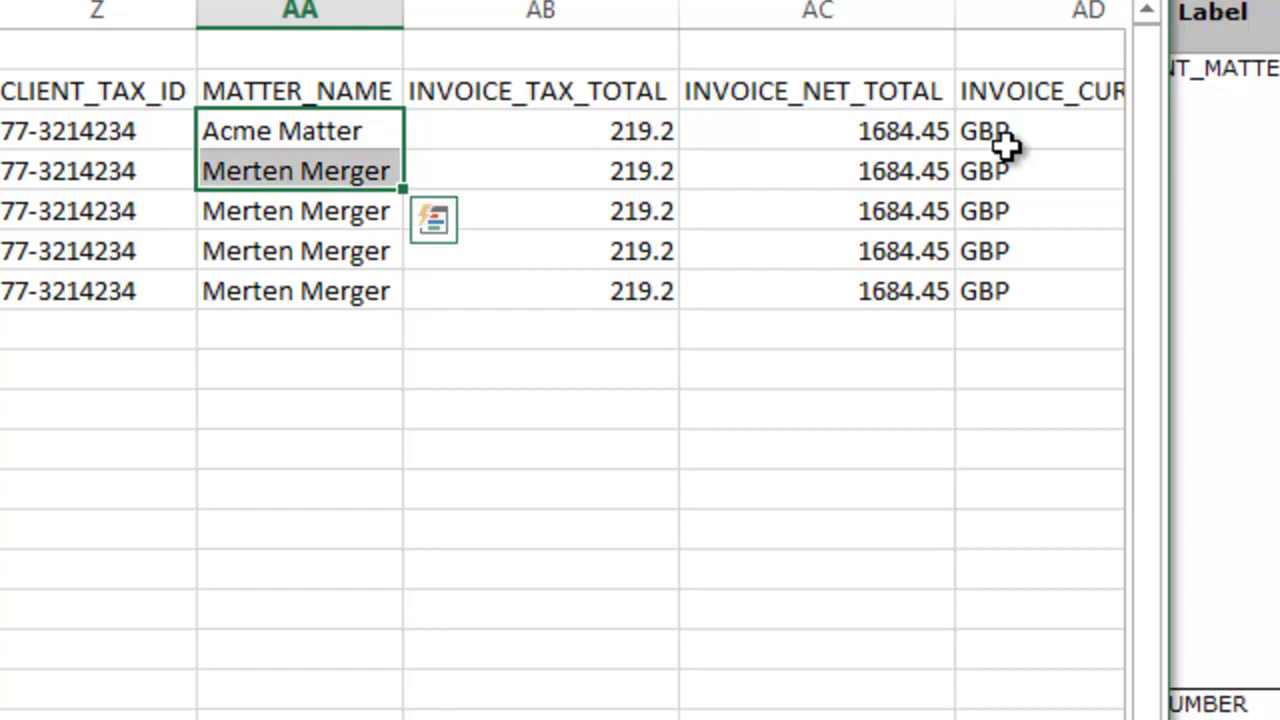
pyautogui.hotkey('shift', 'Down')
pyautogui.hotkey('ctrl', 'd')
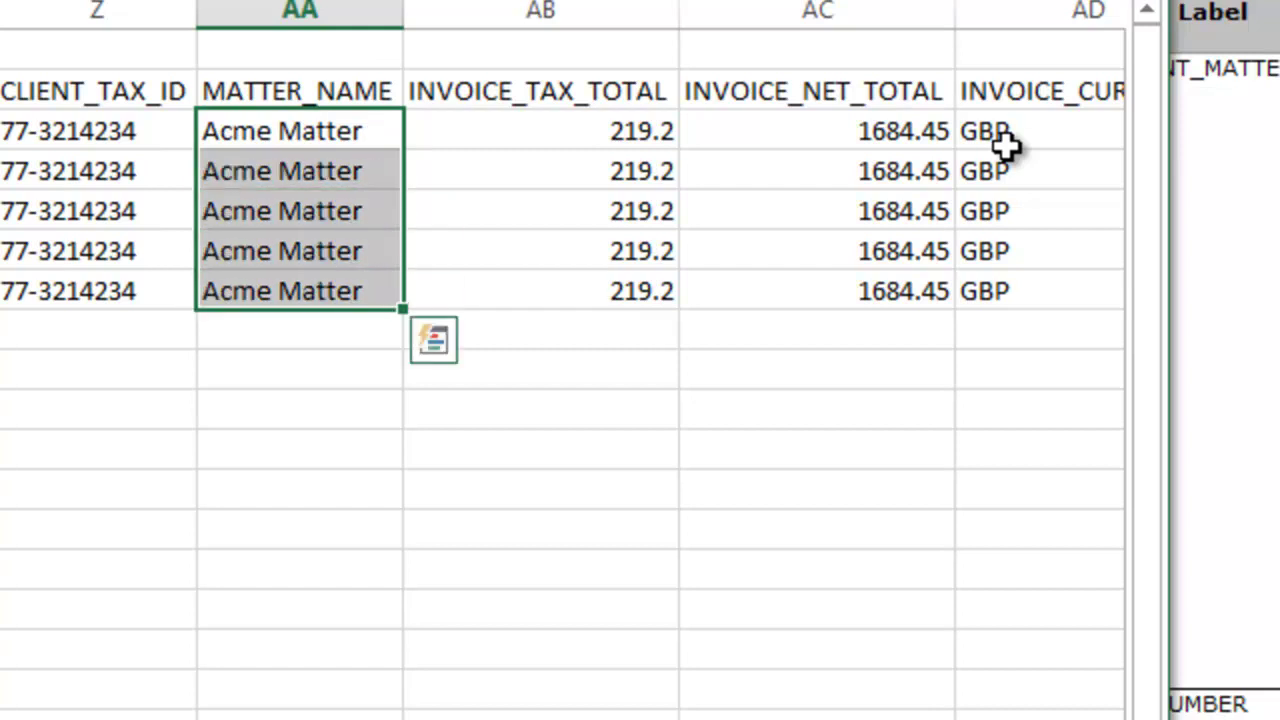
# - Set the first line item's INVOICE_CURRENCY to USD and fill it down through all five line items
pyautogui.click(624, 127)
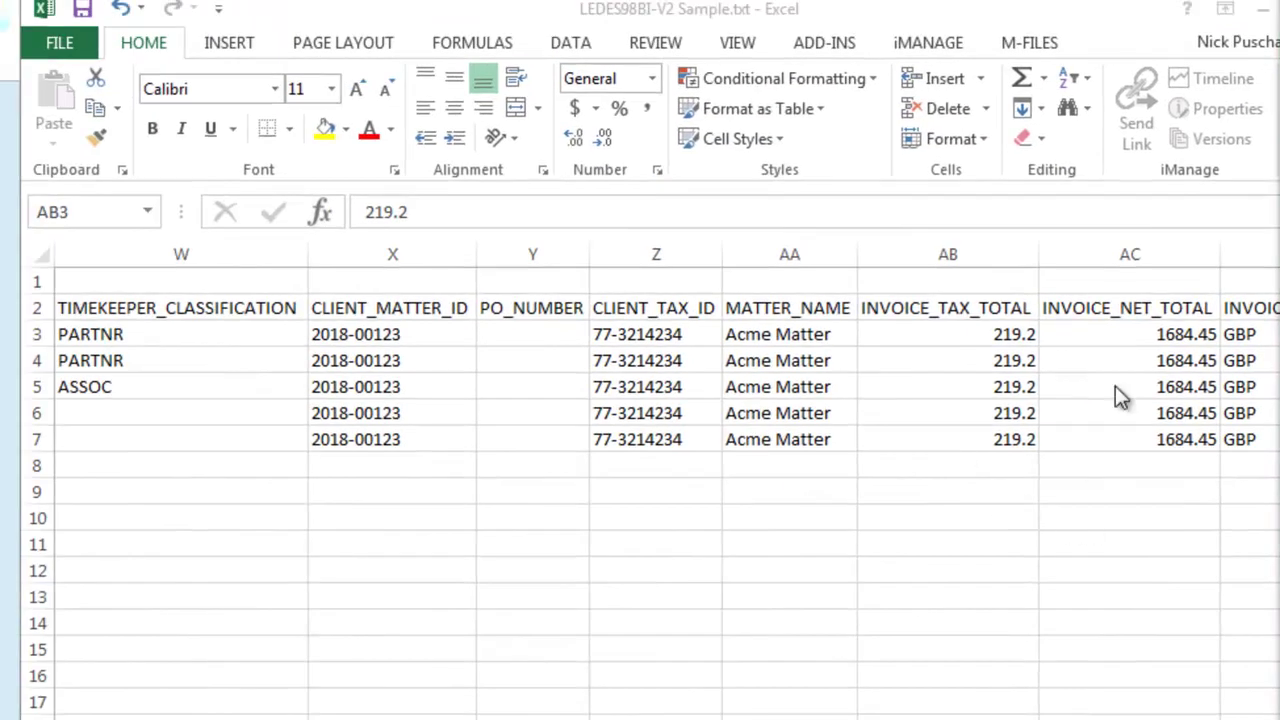
pyautogui.click(1121, 380)
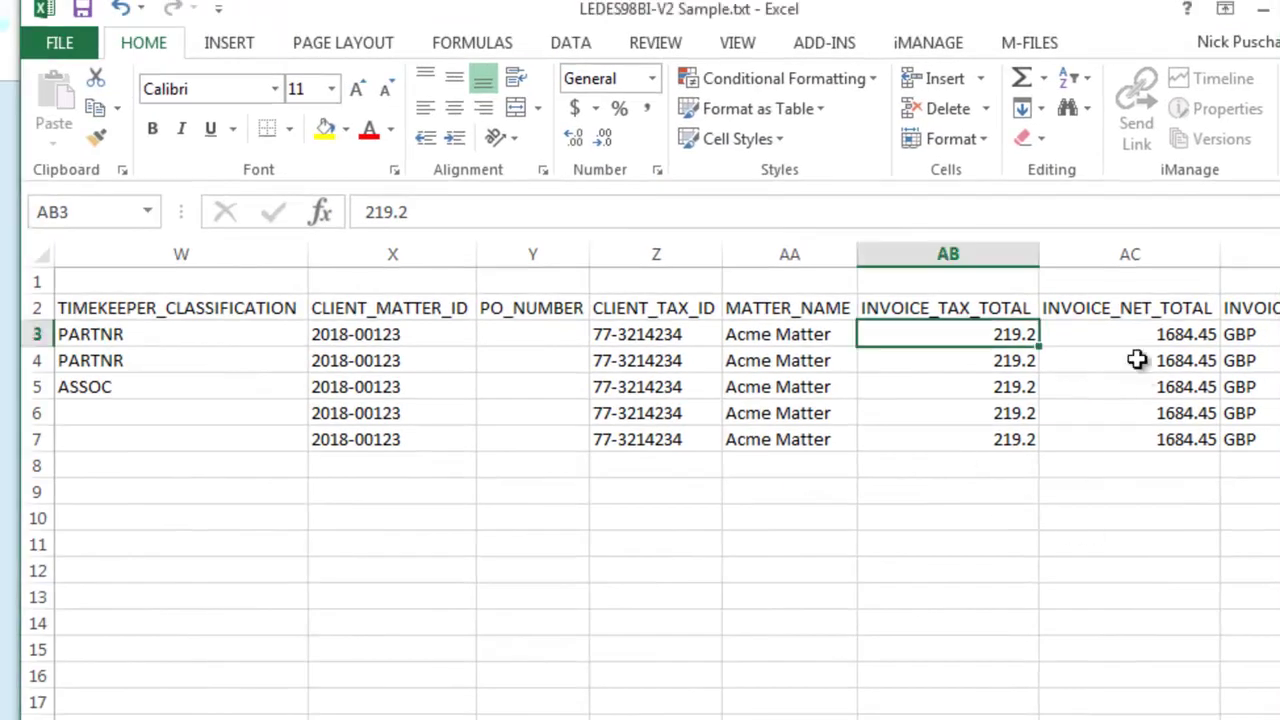
pyautogui.press('Right')
pyautogui.press('Right')
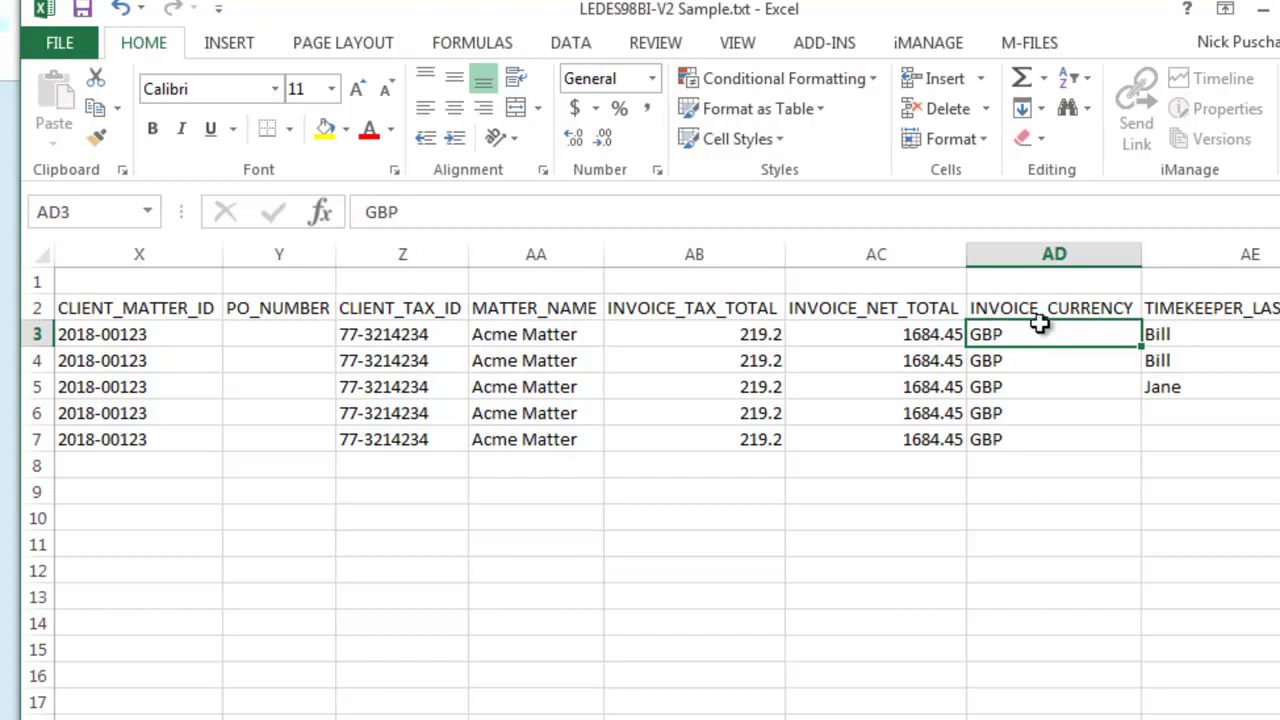
pyautogui.press('Right')
pyautogui.click(900, 333)
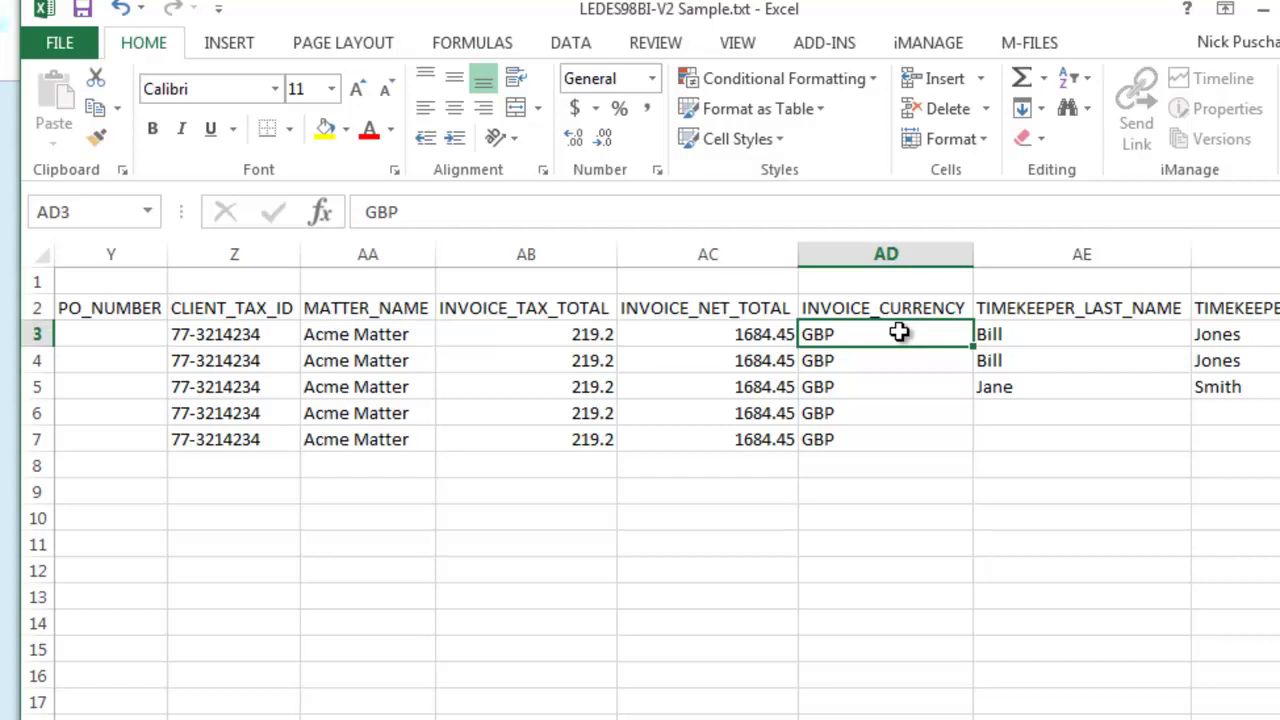
pyautogui.write('US')
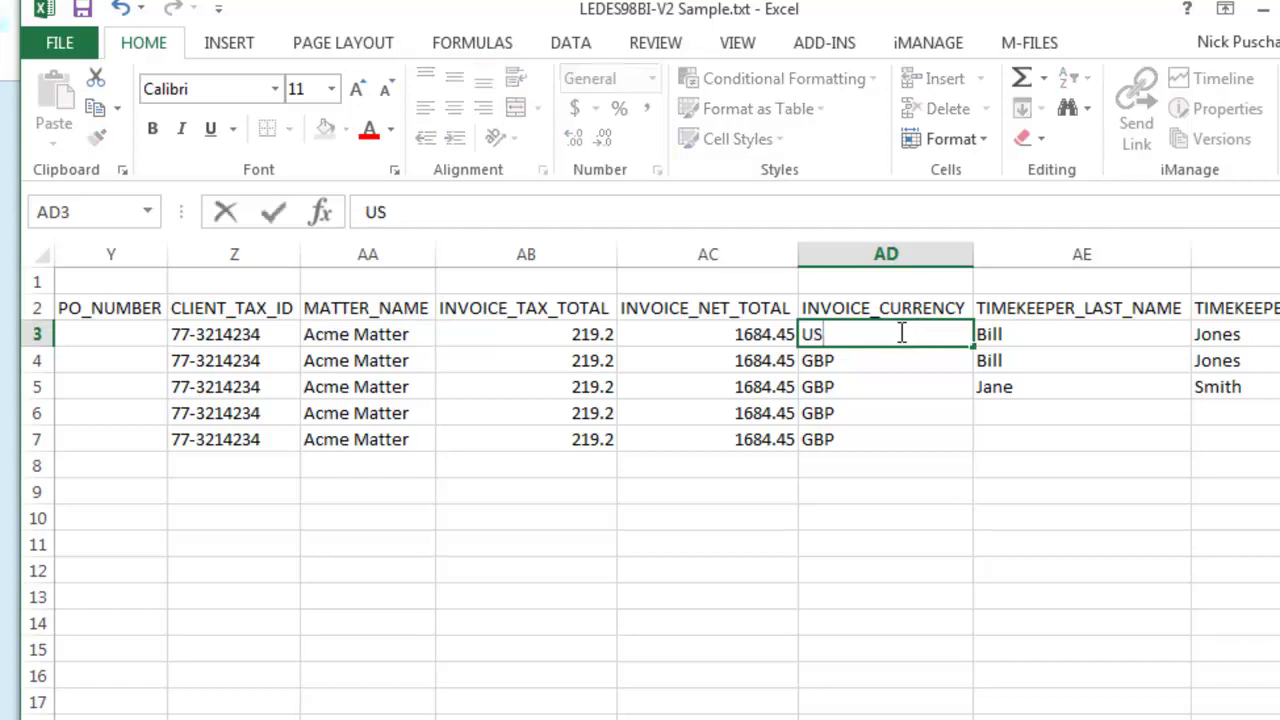
pyautogui.write('D')
pyautogui.press('Return')
pyautogui.press('Up')
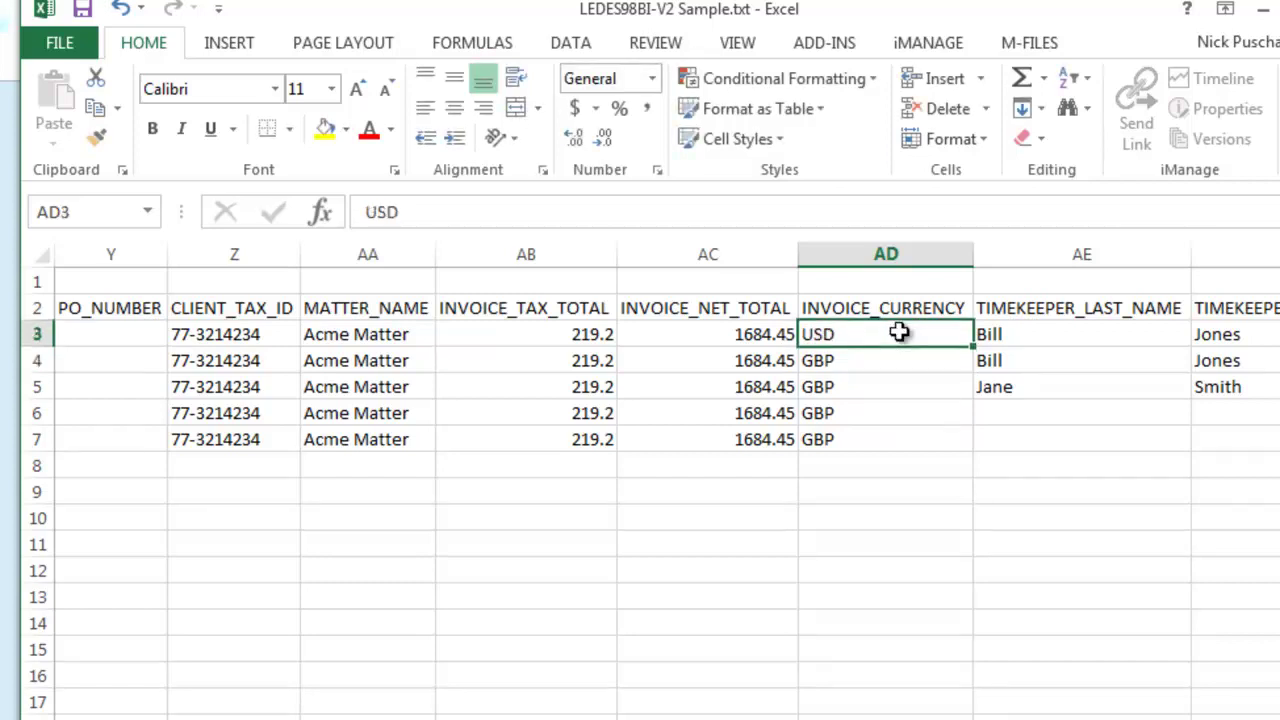
pyautogui.hotkey('shift', 'Down')
pyautogui.hotkey('shift', 'Down')
pyautogui.hotkey('shift', 'Down')
pyautogui.hotkey('shift', 'Down')
pyautogui.hotkey('ctrl', 'd')
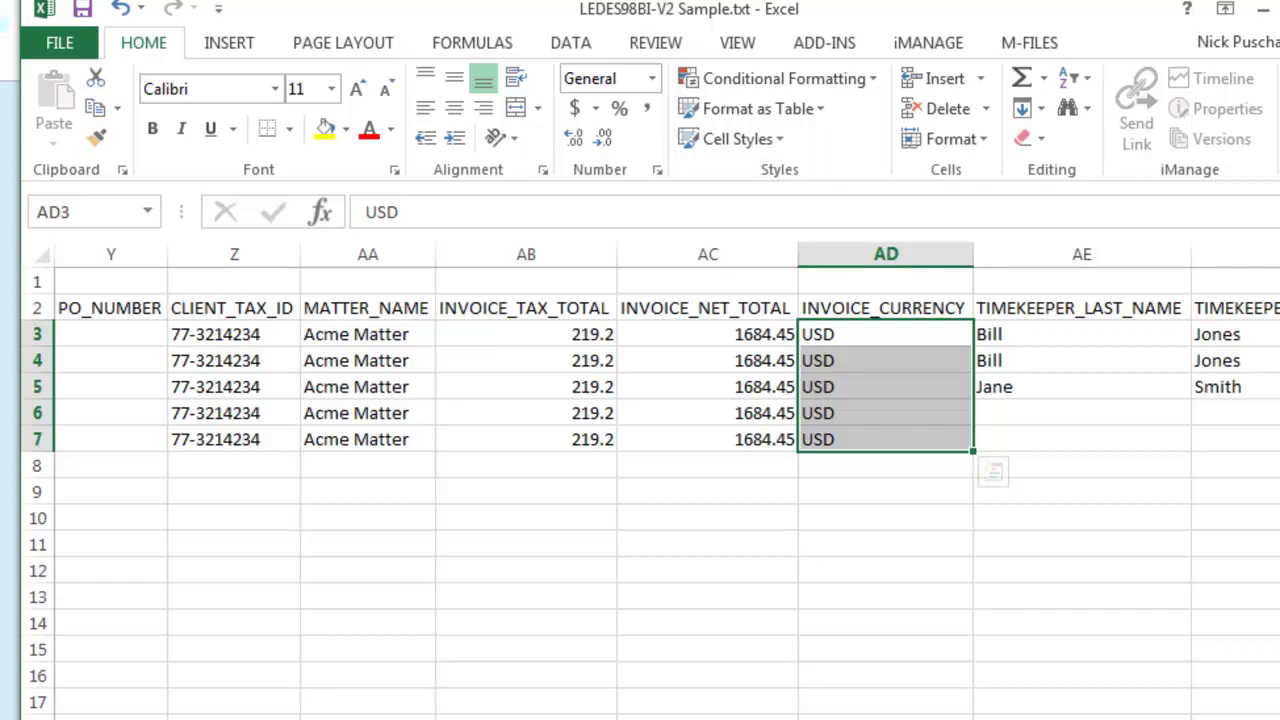
# - Check the timekeeper last name, first name and ACCOUNT_TYPE columns against their entries in the field specification workbook
pyautogui.click(1025, 337)
pyautogui.press('Right')
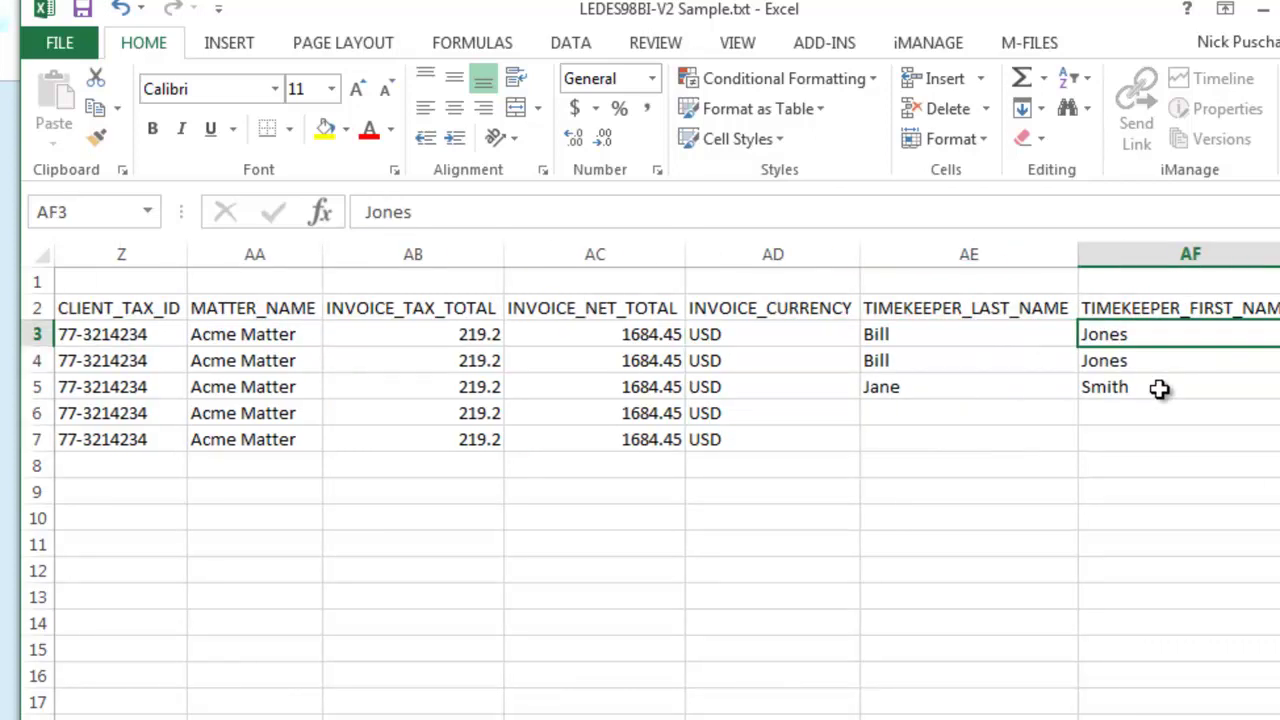
pyautogui.press('Right')
pyautogui.press('Right')
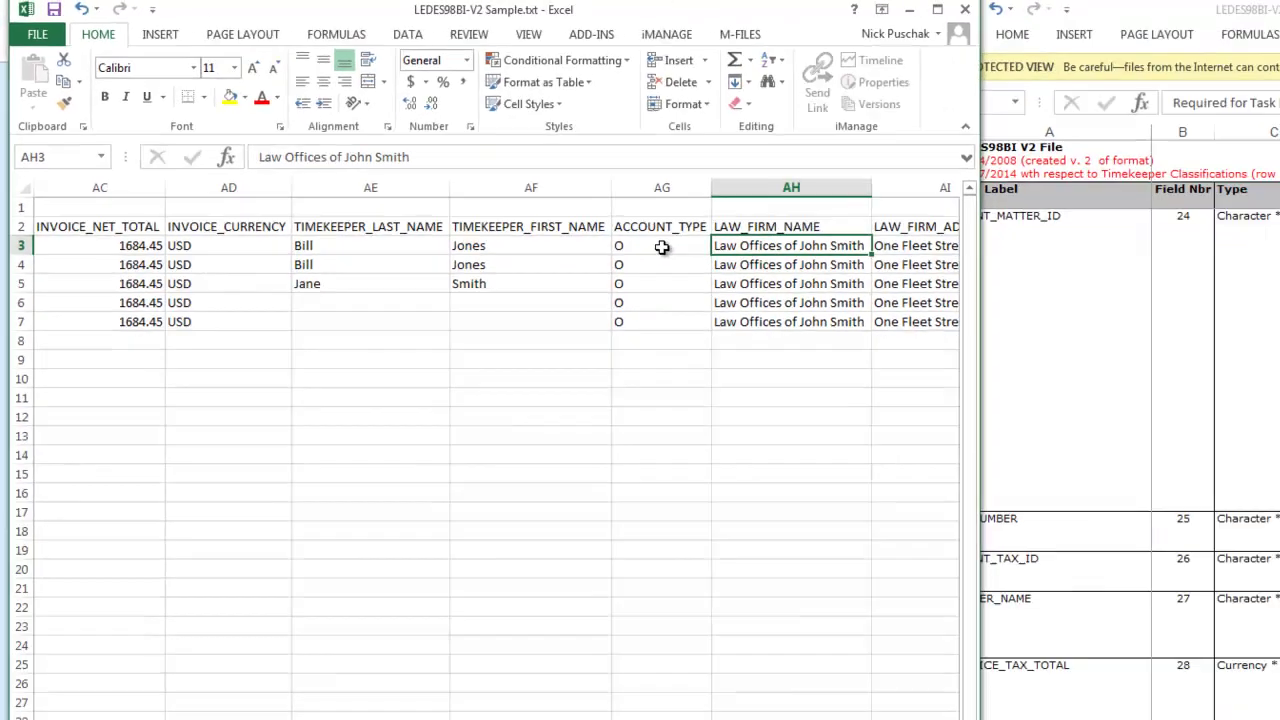
pyautogui.click(662, 248)
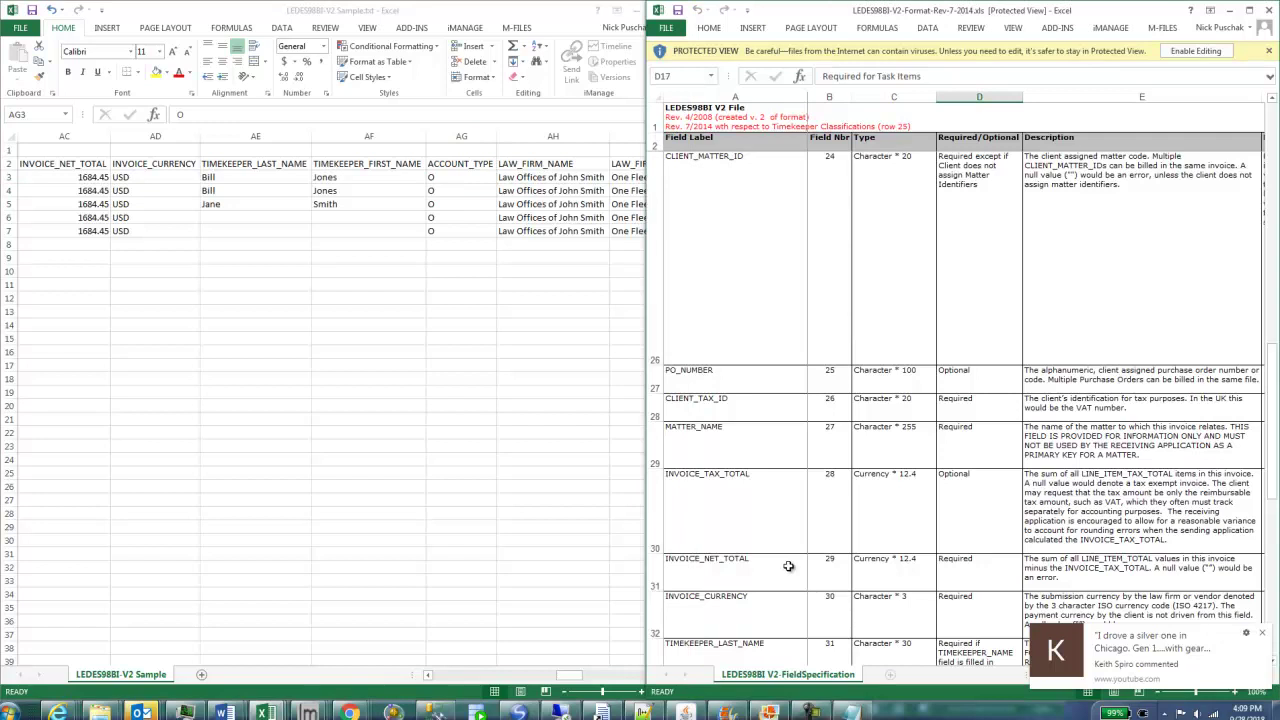
pyautogui.scroll(-2, 788, 566)
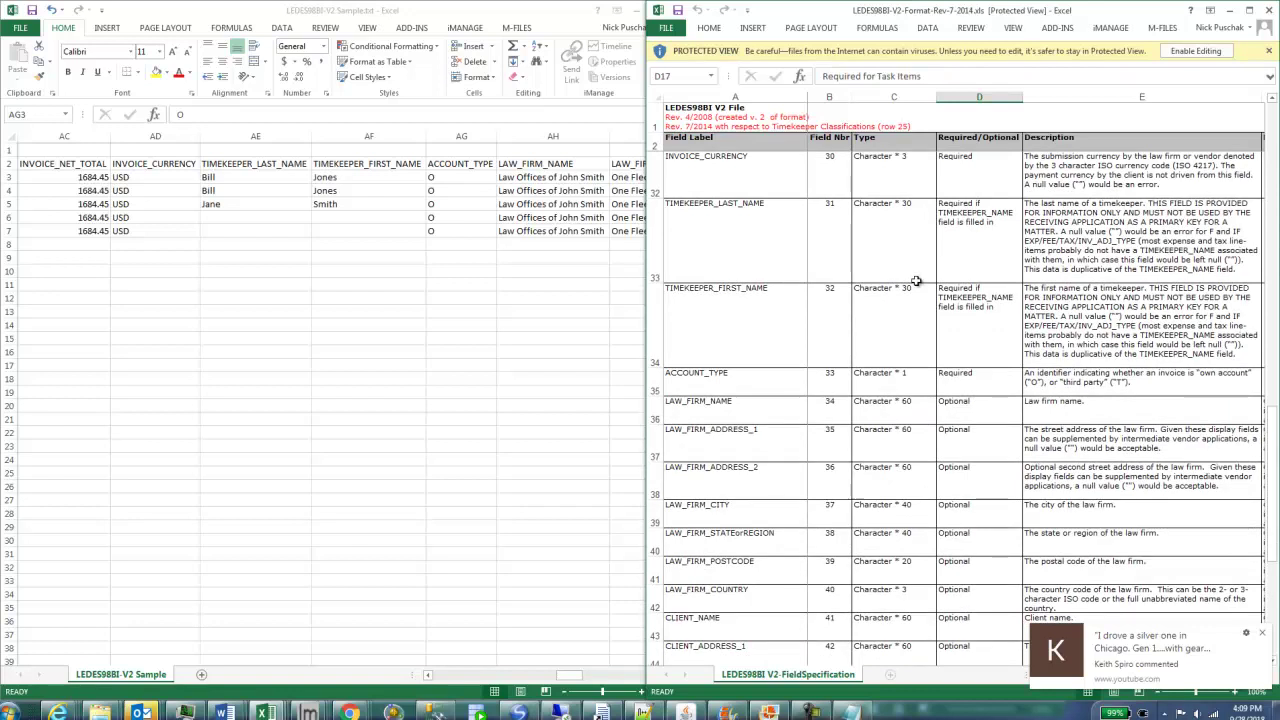
# - Replace the person's name in the first line item's LAW_FIRM_NAME with a new full name and fill it down through all five line items
pyautogui.click(580, 177)
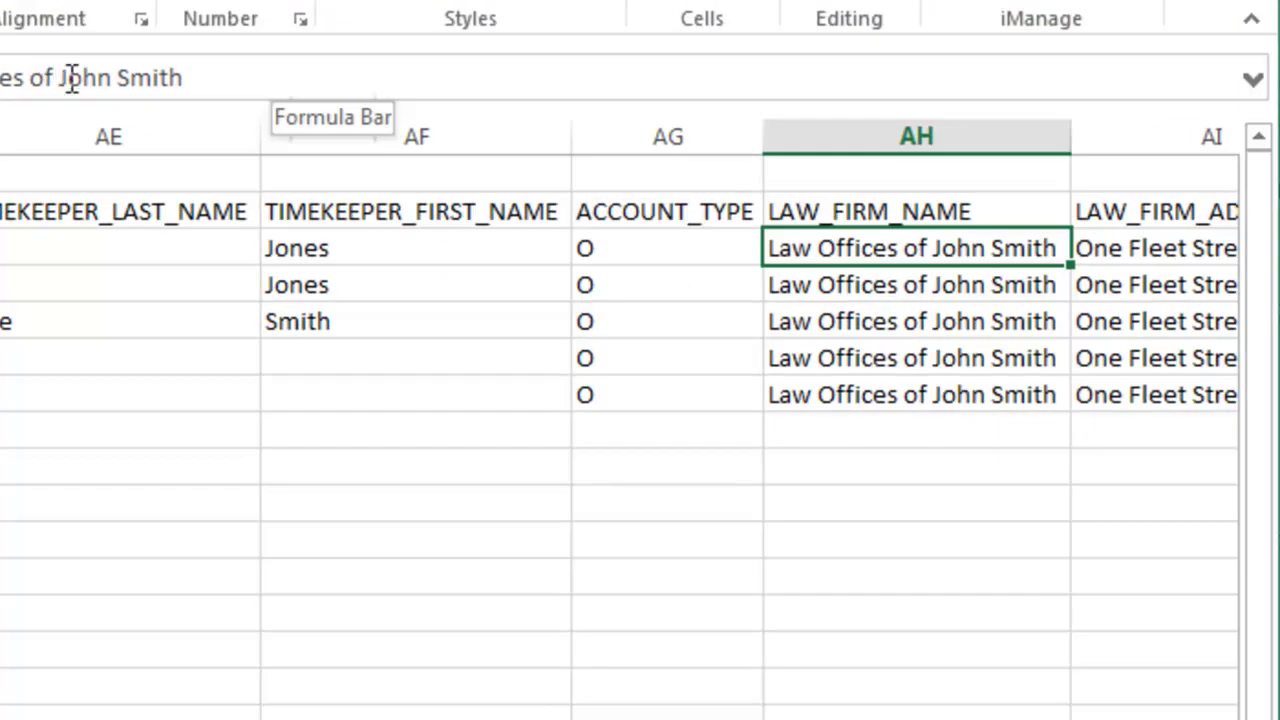
pyautogui.moveTo(58, 77); pyautogui.dragTo(255, 83)
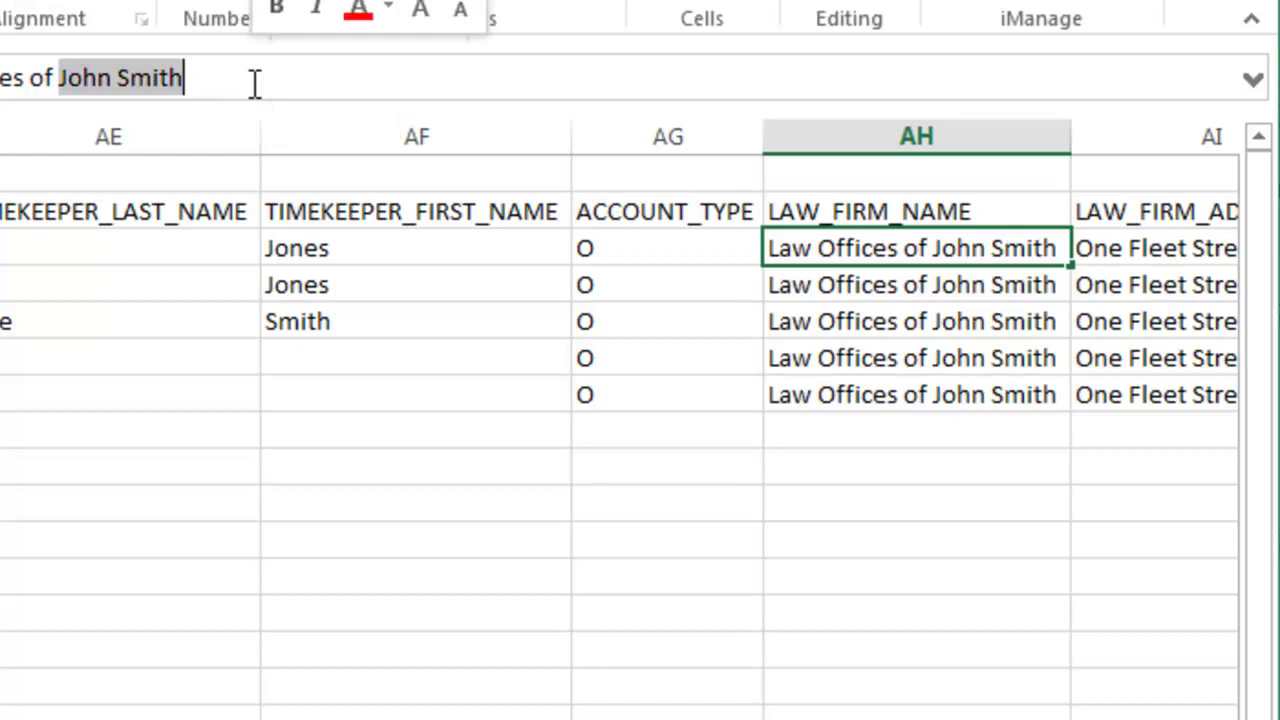
pyautogui.write('Jack J')
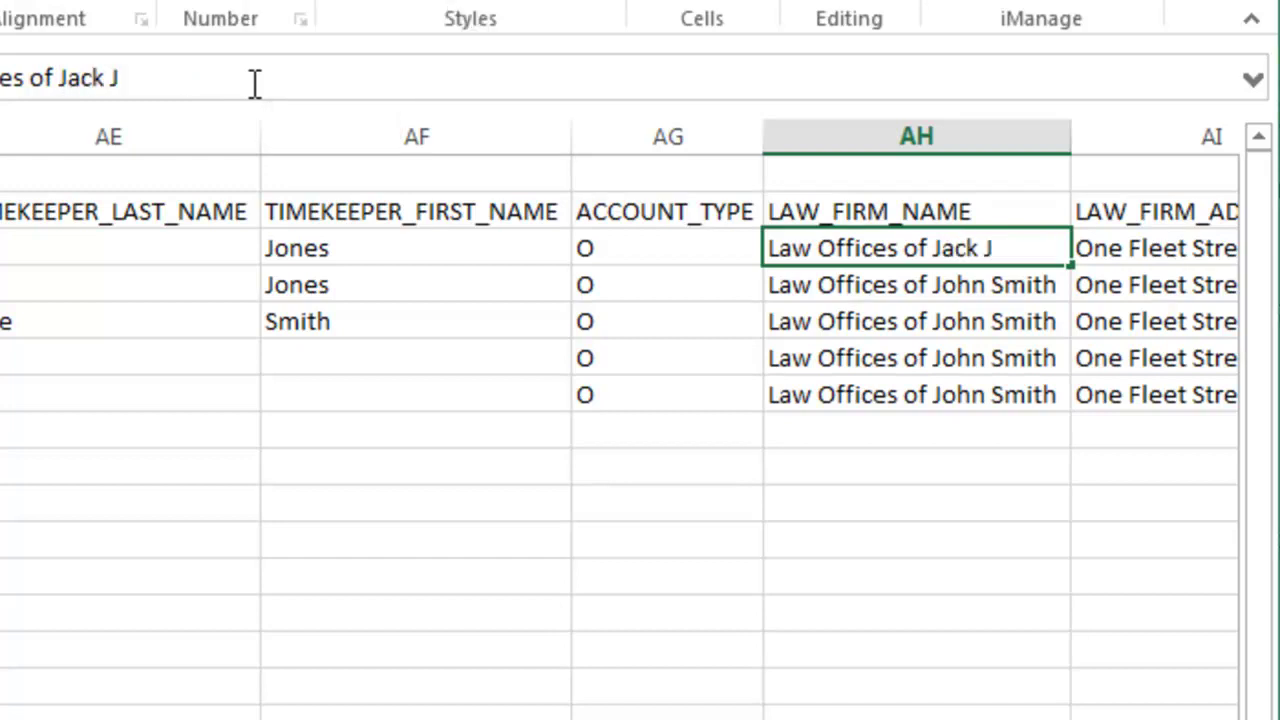
pyautogui.write('ones')
pyautogui.press('Return')
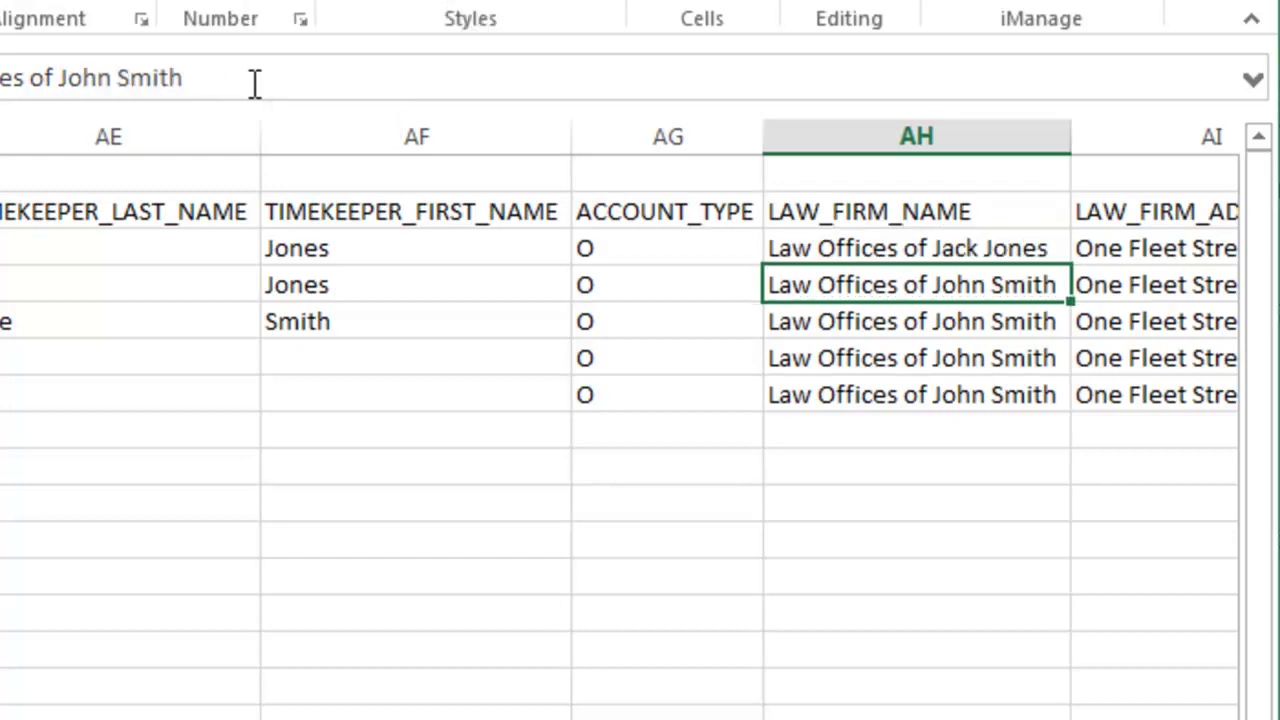
pyautogui.moveTo(946, 251); pyautogui.dragTo(957, 390)
pyautogui.hotkey('ctrl', 'd')
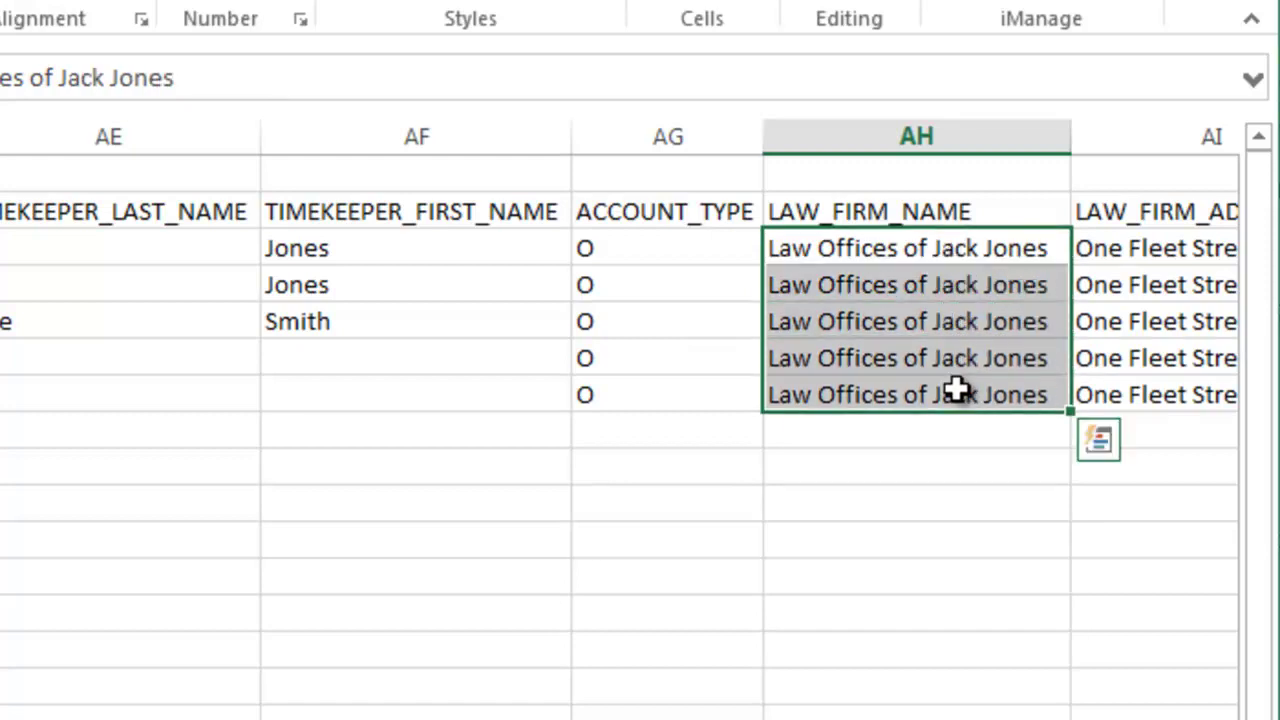
# - Enter a new law firm street address in the first line item's LAW_FIRM_ADDRESS_1
pyautogui.press('Right')
pyautogui.press('Right')
pyautogui.press('Right')
pyautogui.press('Right')
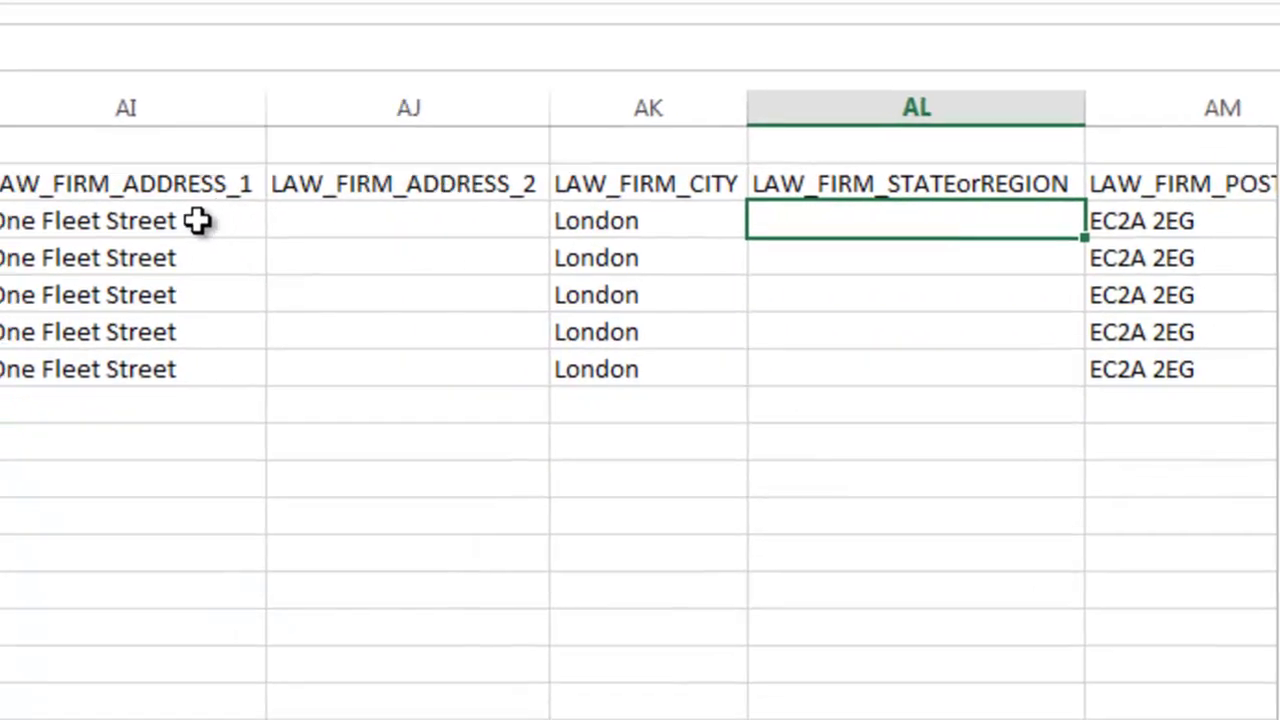
pyautogui.click(175, 249)
pyautogui.write('1 Mian')
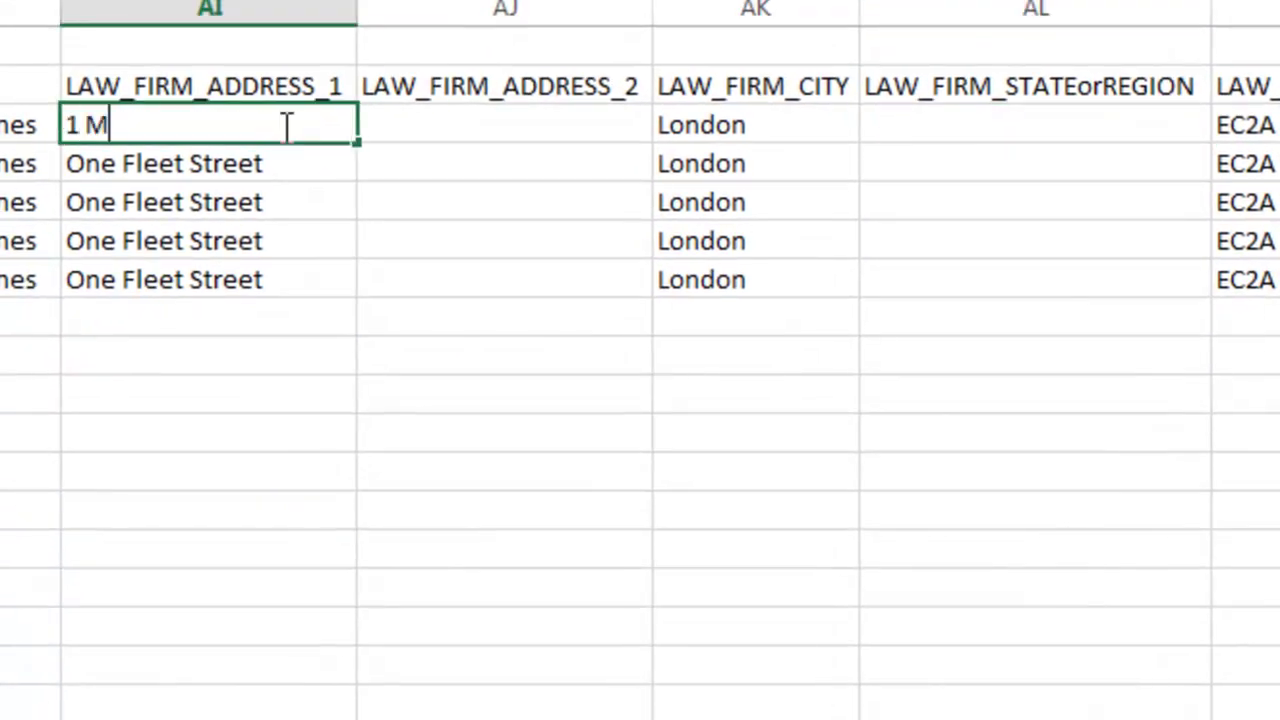
pyautogui.press('BackSpace')
pyautogui.press('BackSpace')
pyautogui.press('BackSpace')
pyautogui.press('BackSpace')
pyautogui.press('BackSpace')
pyautogui.press('BackSpace')
pyautogui.write('ain St.')
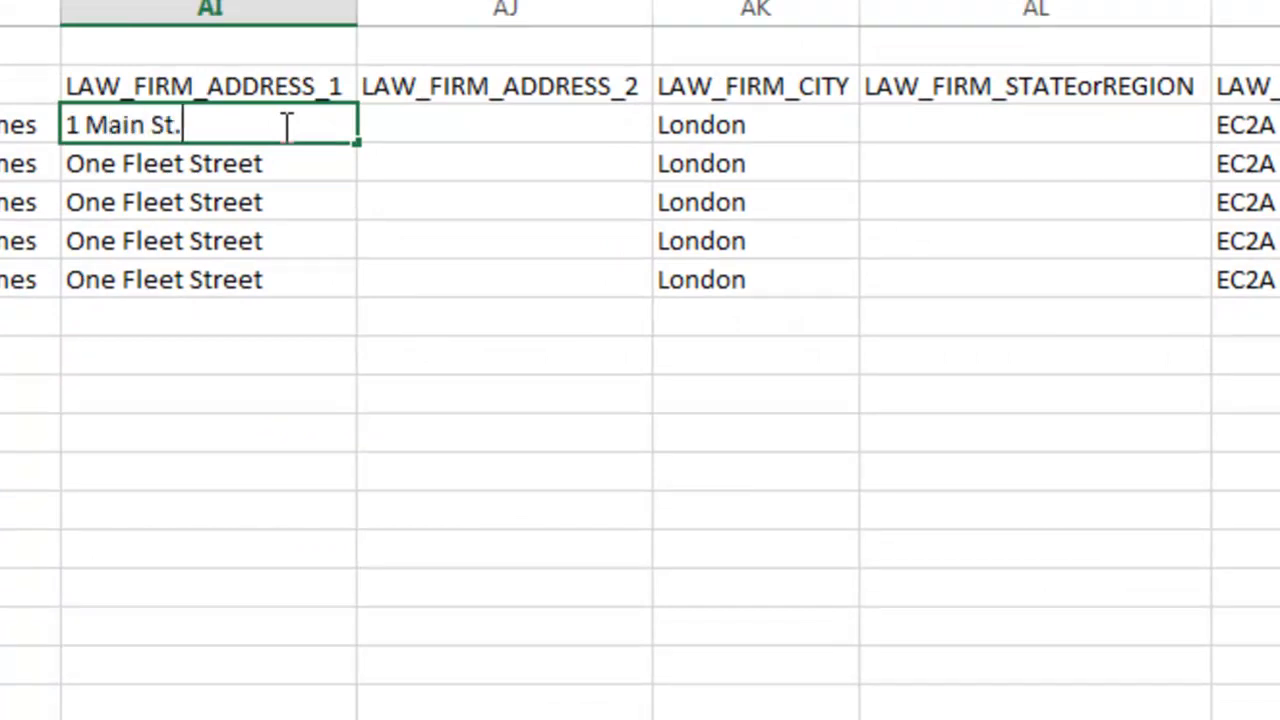
pyautogui.press('Return')
# - Fill the first line item's LAW_FIRM_ADDRESS_1 down through the remaining four line items
pyautogui.click(283, 125)
pyautogui.moveTo(283, 125); pyautogui.dragTo(329, 263)
pyautogui.hotkey('ctrl', 'd')
# - Review the law firm city, state, postcode and country columns and continue across to the client columns
pyautogui.moveTo(820, 126); pyautogui.dragTo(820, 278)
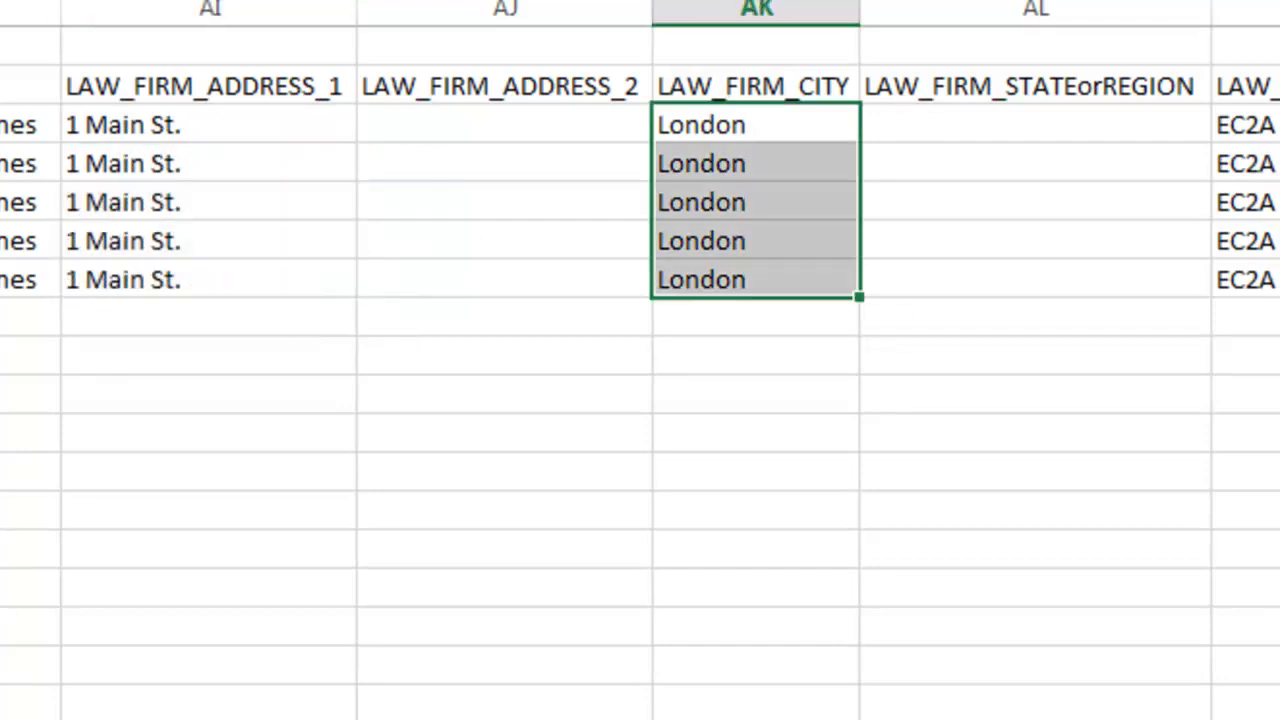
pyautogui.click(1238, 126)
pyautogui.click(816, 122)
pyautogui.press('Right')
pyautogui.press('Right')
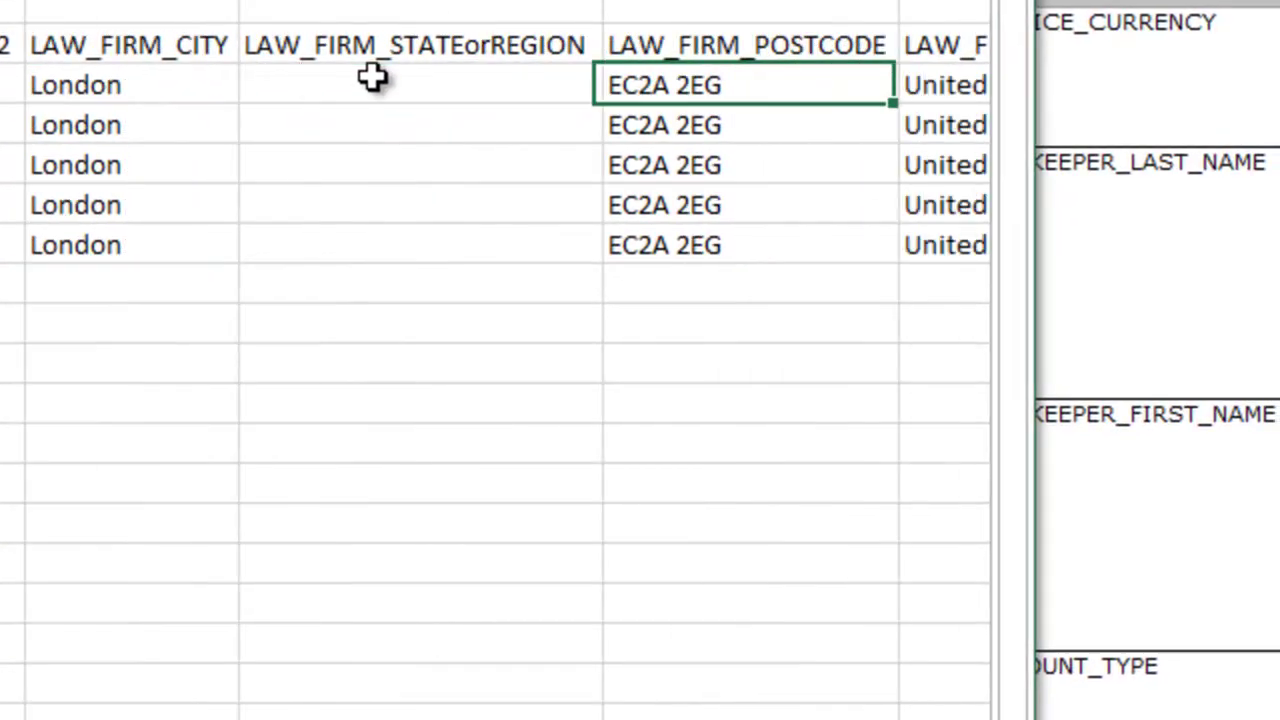
pyautogui.press('Right')
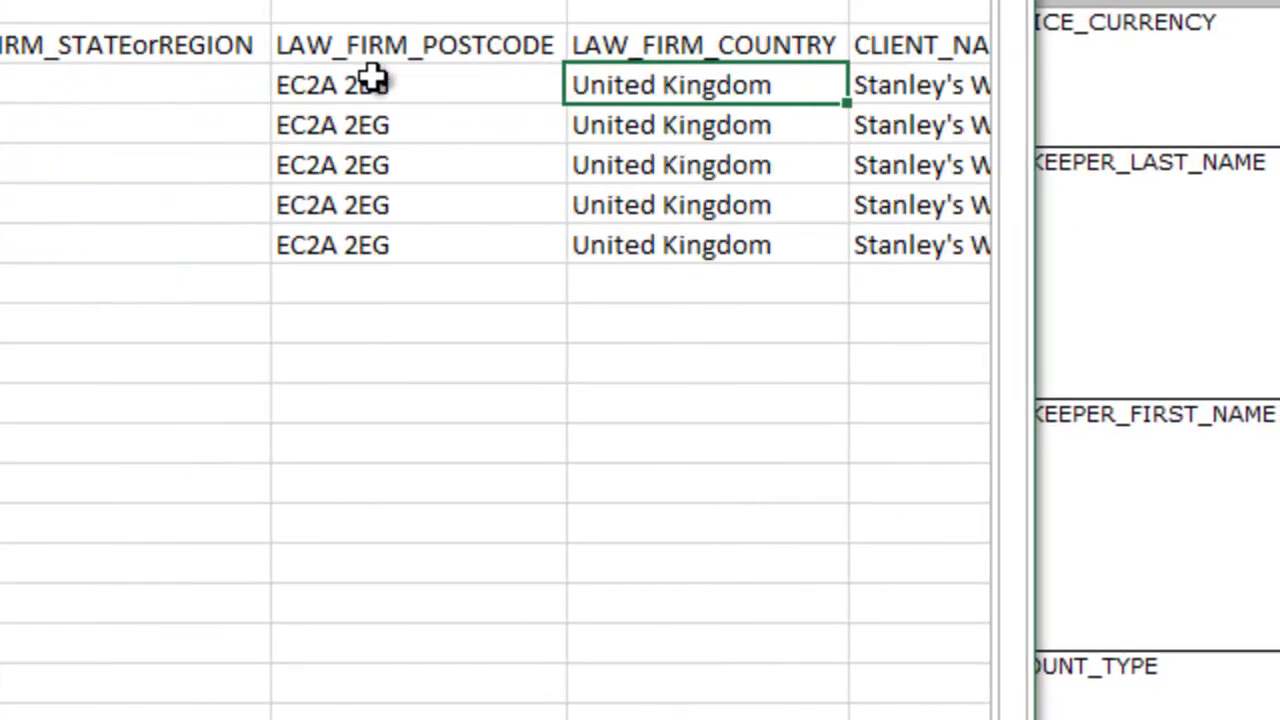
pyautogui.press('Right')
pyautogui.press('Right')
pyautogui.press('Right')
pyautogui.press('Right')
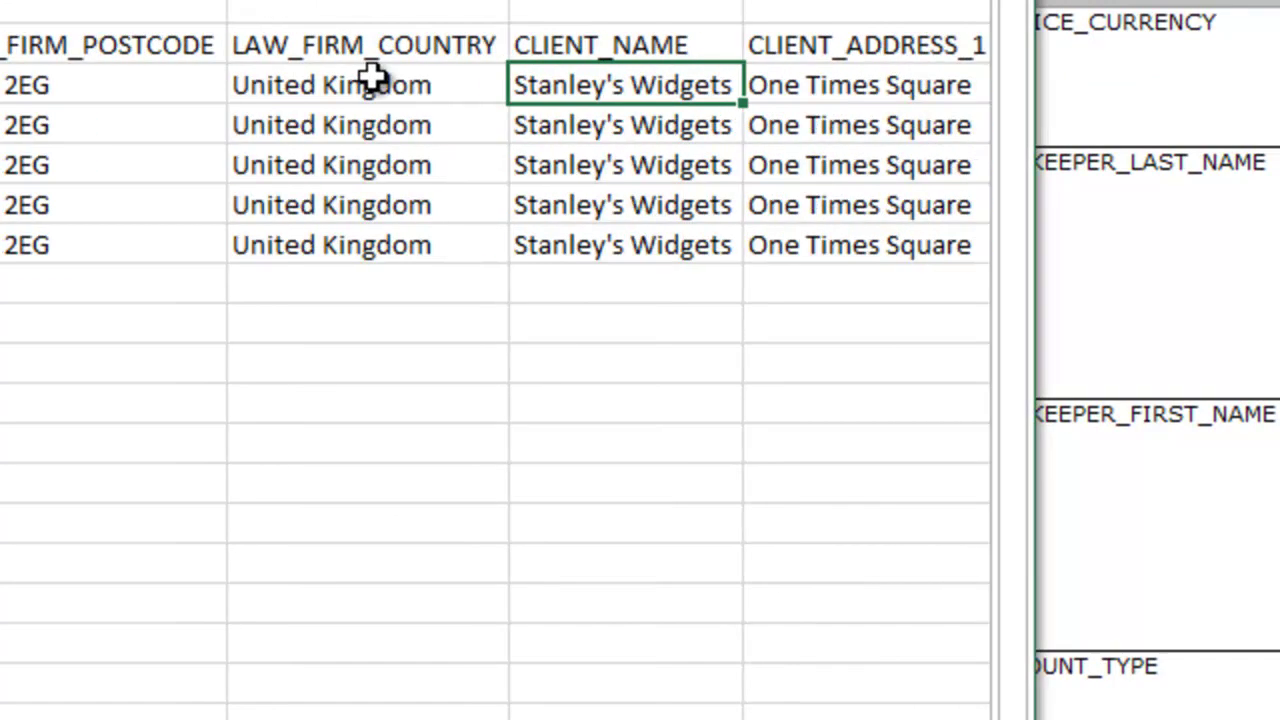
pyautogui.press('Right')
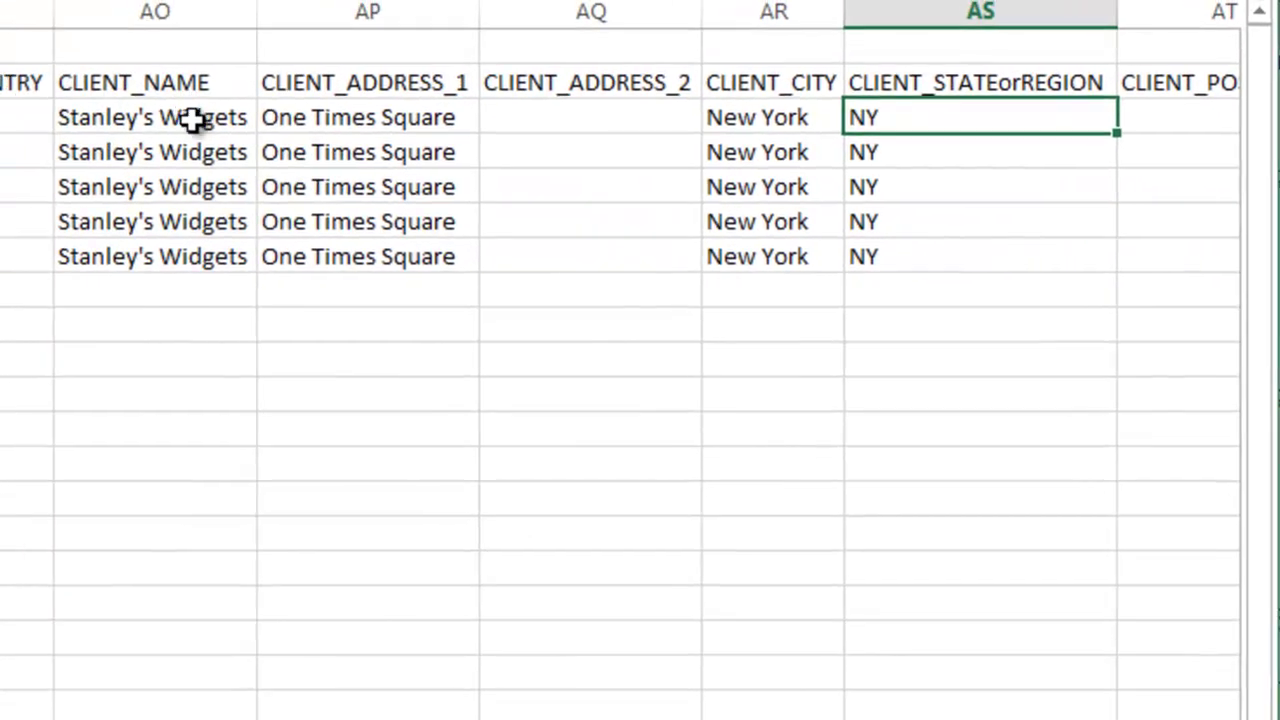
# - Set the first line item's CLIENT_NAME to "Acme Inc." and fill it down through all five line items
pyautogui.click(149, 91)
pyautogui.moveTo(203, 142); pyautogui.dragTo(256, 243)
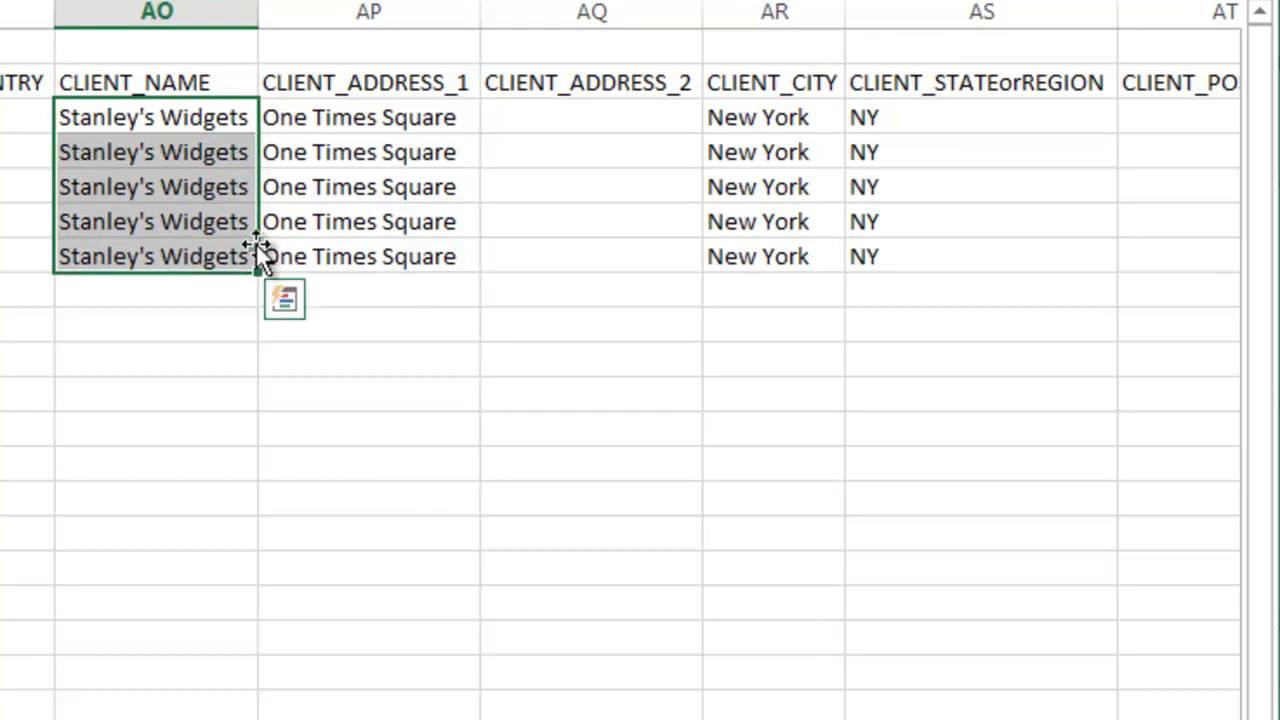
pyautogui.write('Acme <M')
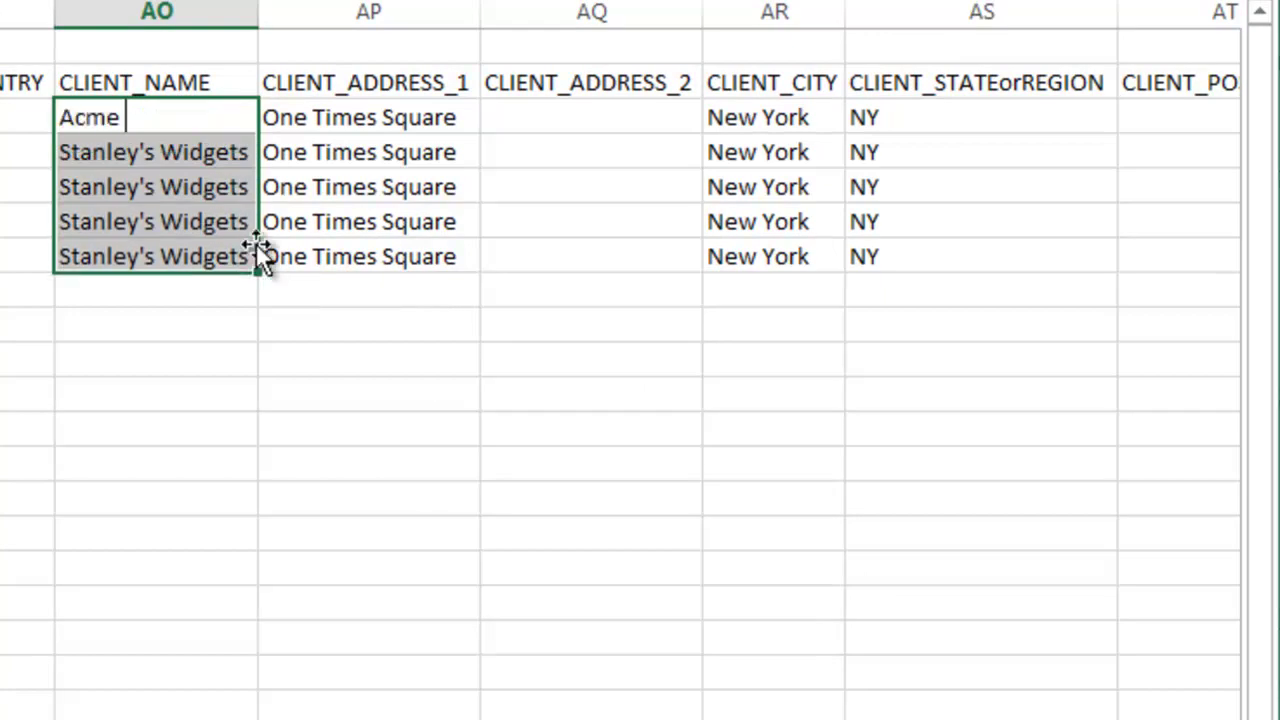
pyautogui.press('BackSpace')
pyautogui.press('BackSpace')
pyautogui.write('Inc.')
pyautogui.press('BackSpace')
pyautogui.write('.')
pyautogui.press('Return')
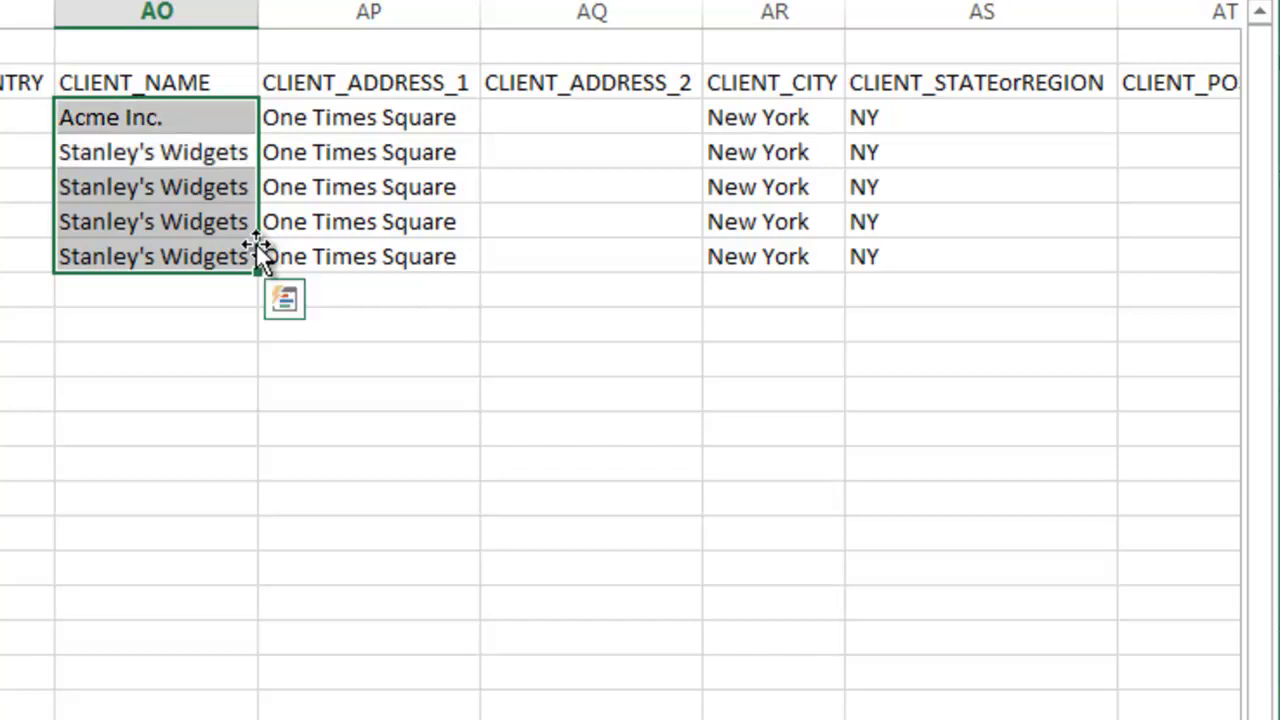
pyautogui.moveTo(216, 112); pyautogui.dragTo(223, 263)
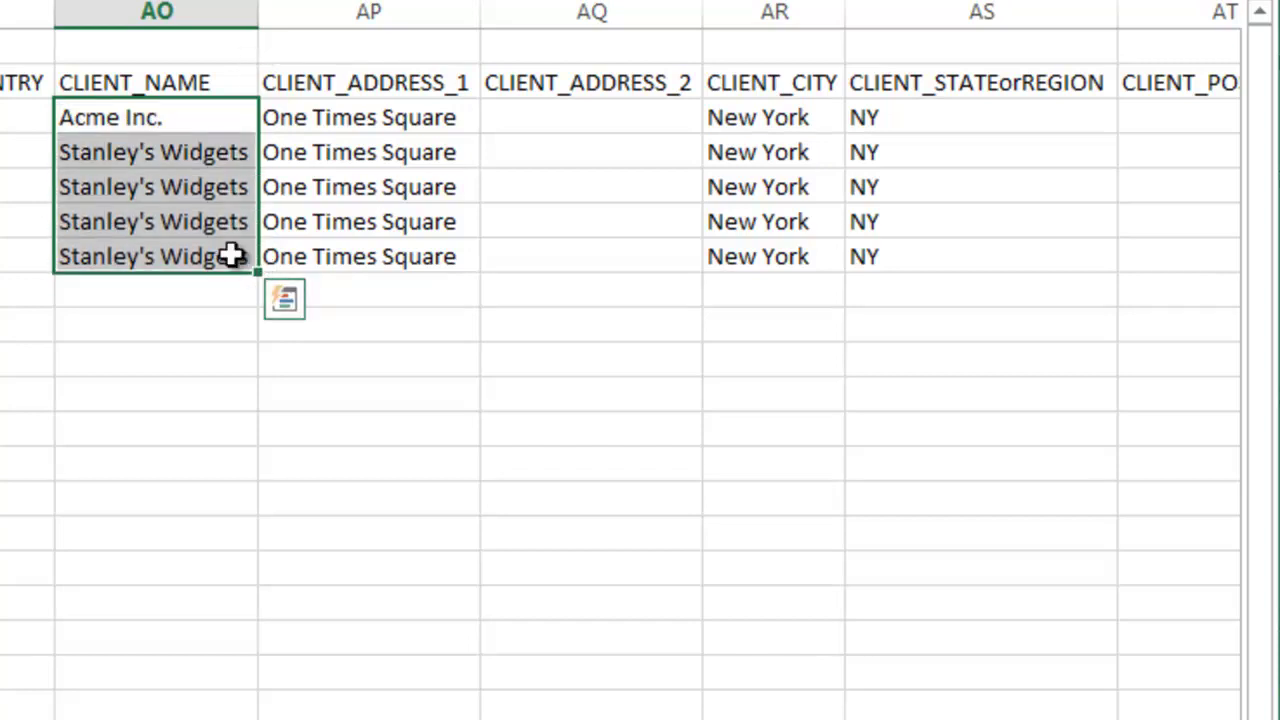
pyautogui.hotkey('ctrl', 'd')
# - Set the first line item's LINE_ITEM_TAX_RATE to 0.1 and fill it down through the first three line items
pyautogui.click(476, 118)
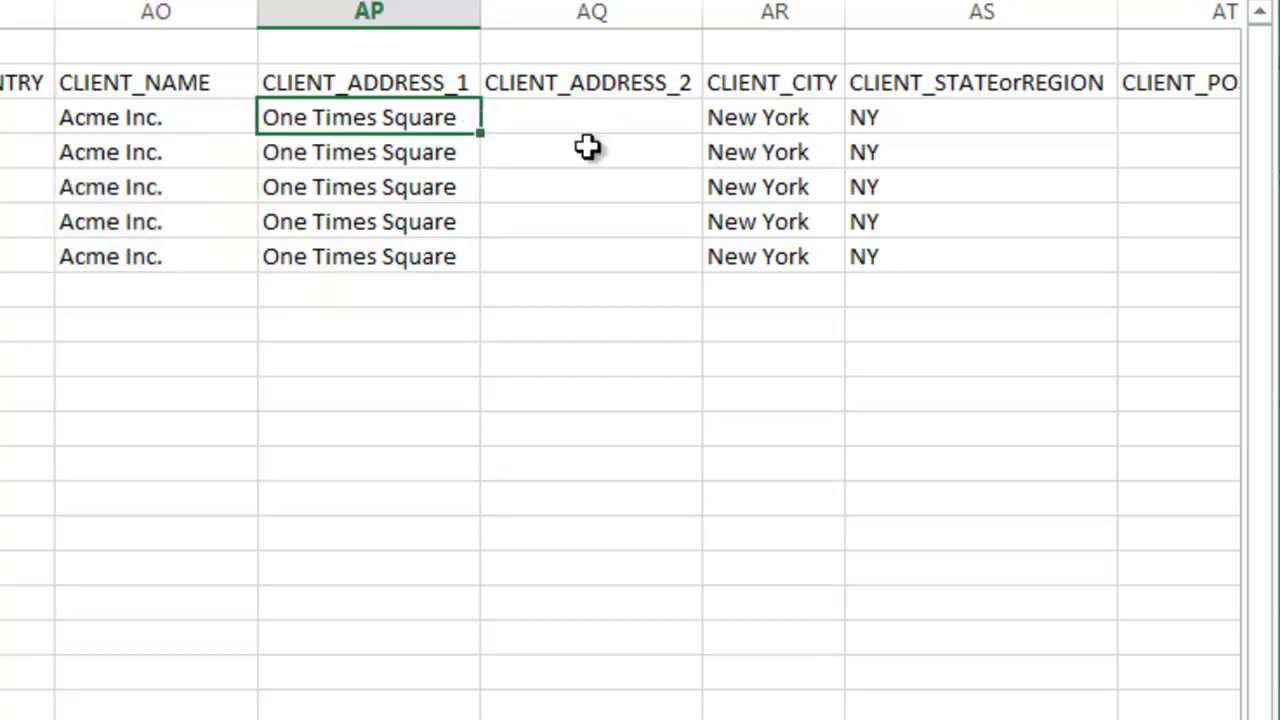
pyautogui.click(914, 243)
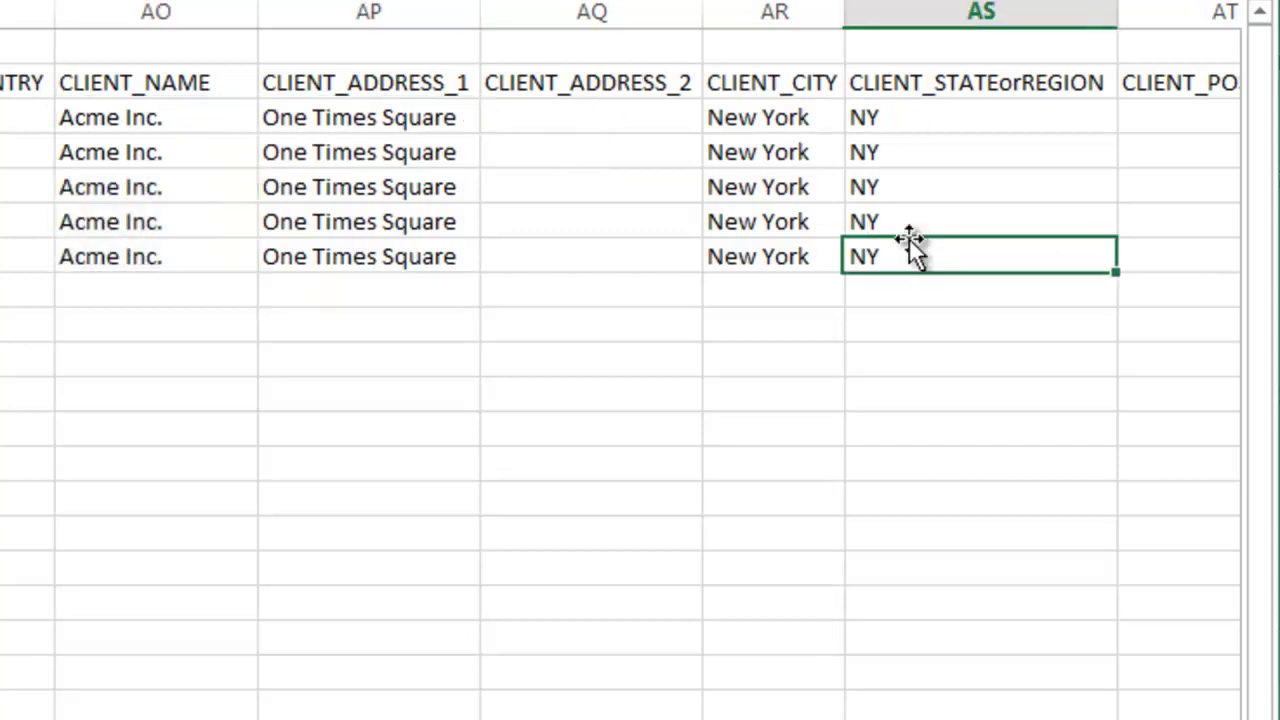
pyautogui.press('Right')
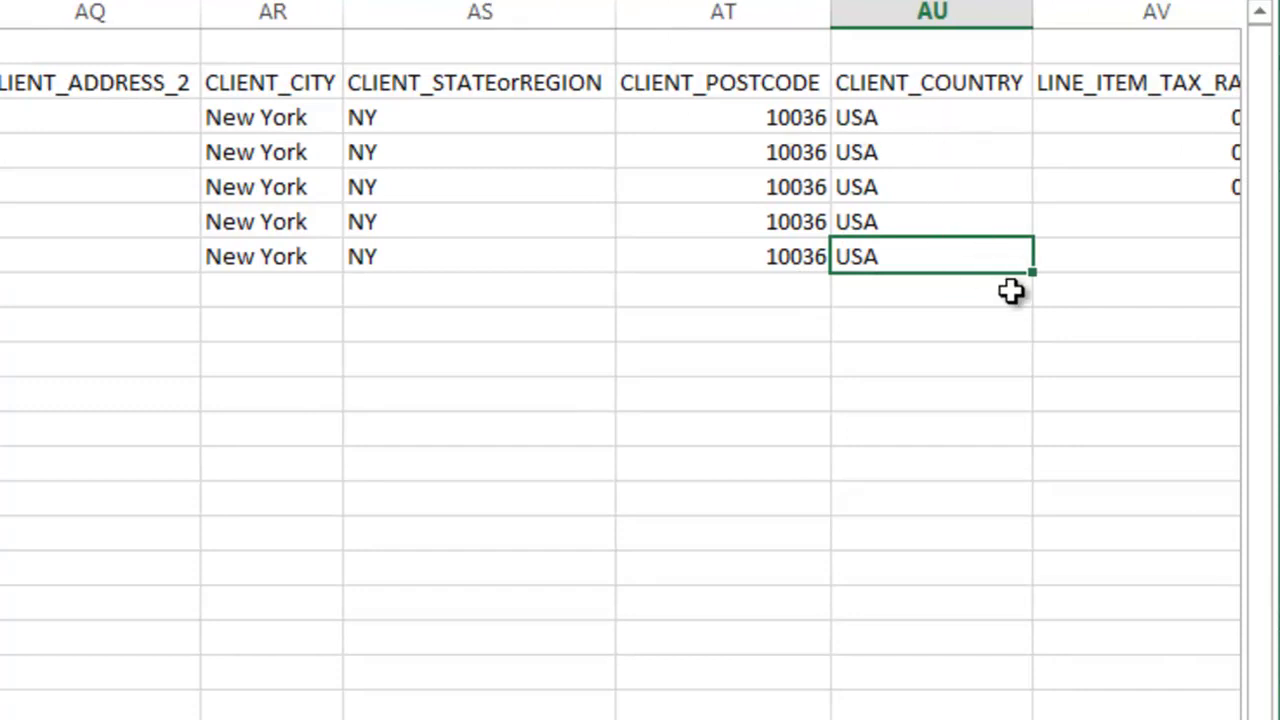
pyautogui.press('Right')
pyautogui.click(1007, 121)
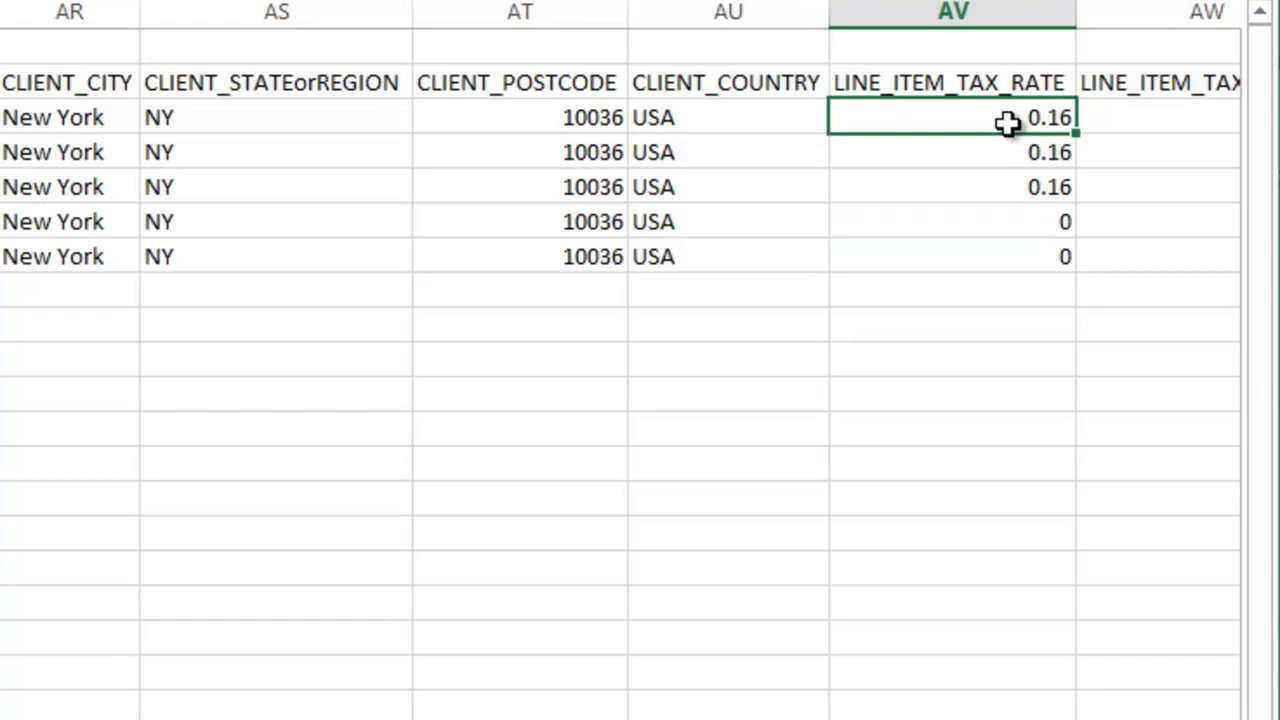
pyautogui.write('0.1')
pyautogui.press('Return')
pyautogui.click(1007, 121)
pyautogui.hotkey('shift', 'Down')
pyautogui.hotkey('shift', 'Down')
pyautogui.hotkey('ctrl', 'd')
# - Following the field specification, calculate the first line item's LINE_ITEM_TAX_TOTAL as its LINE_ITEM_TAX_RATE multiplied by its LINE_ITEM_TOTAL
pyautogui.press('Right')
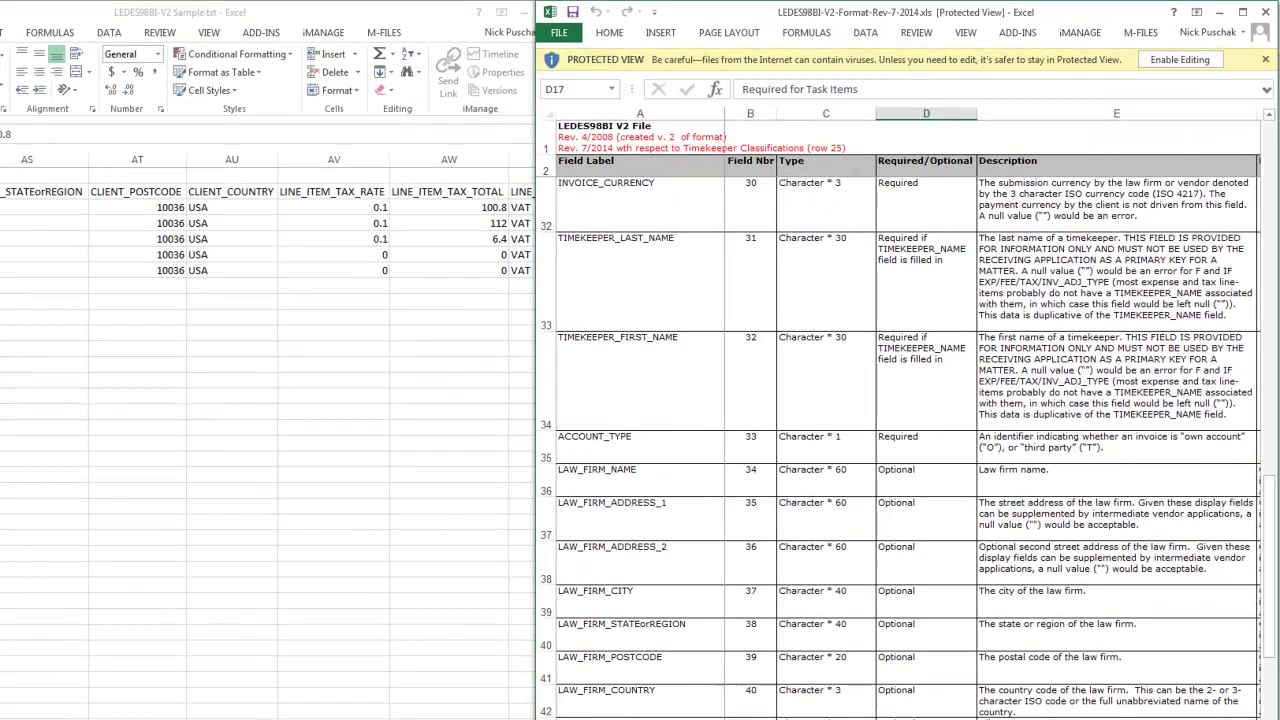
pyautogui.scroll(-4, 900, 400)
pyautogui.scroll(-1, 827, 511)
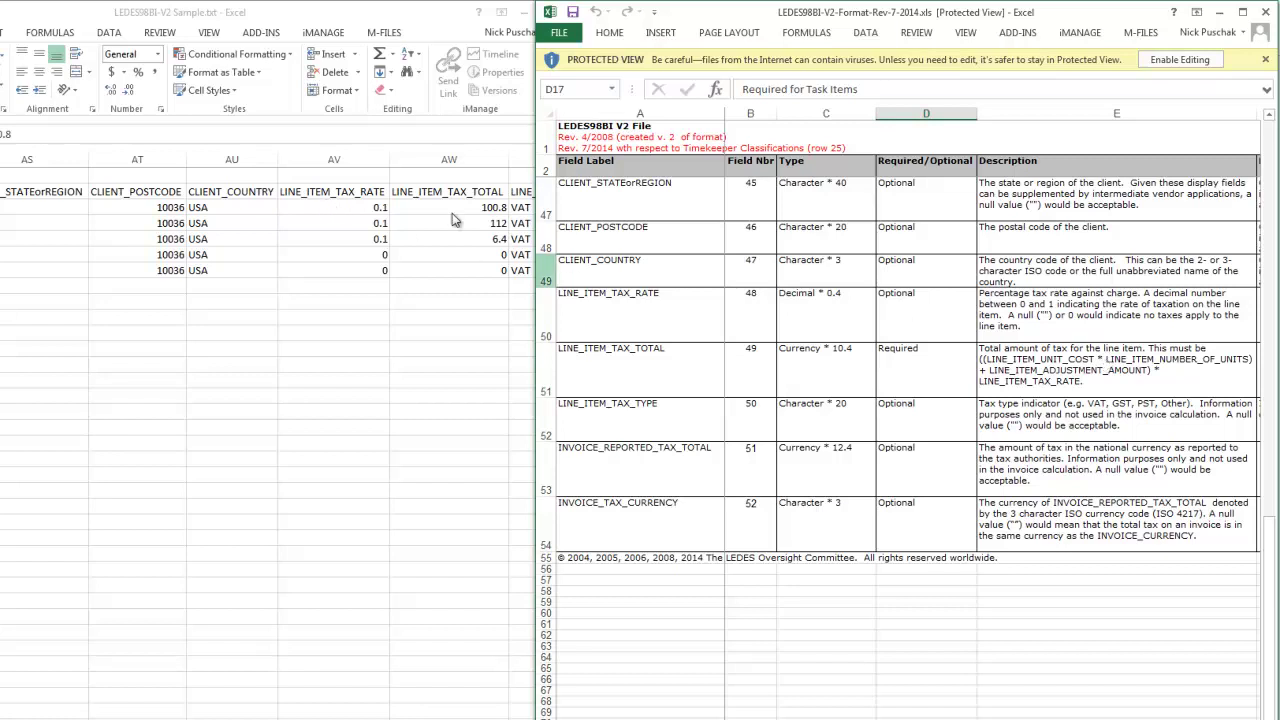
pyautogui.click(492, 208)
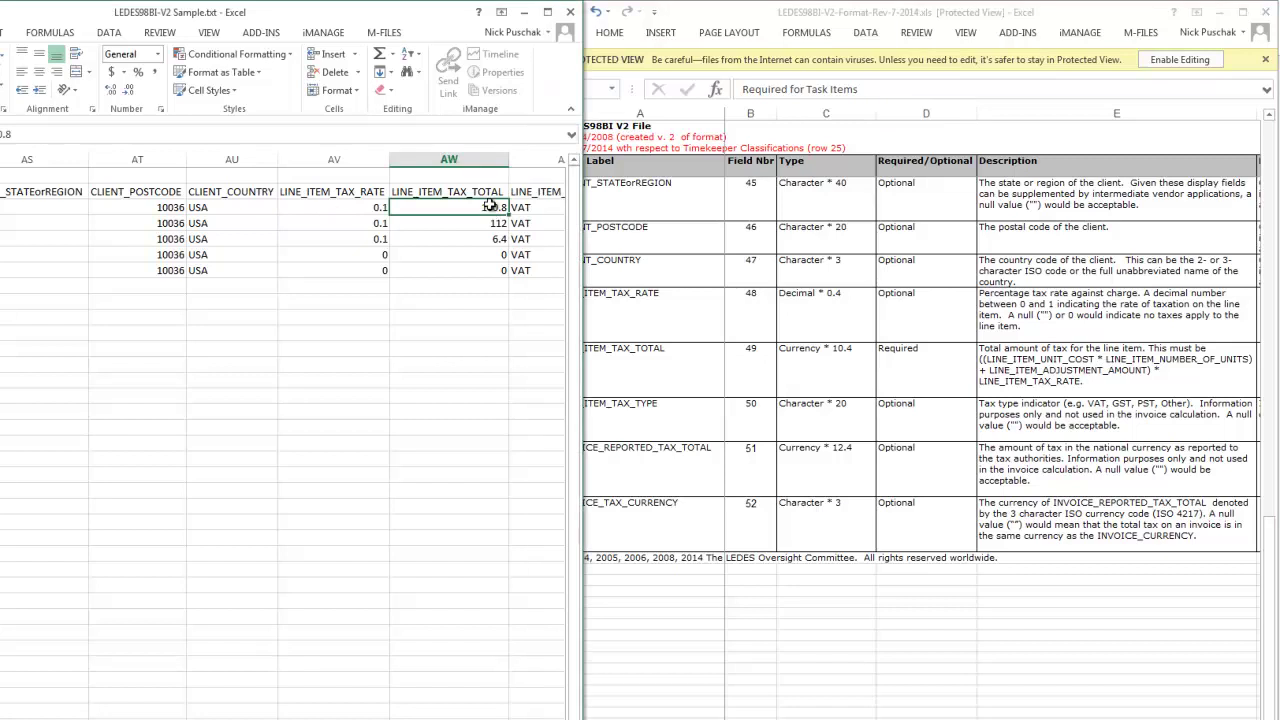
pyautogui.write('=')
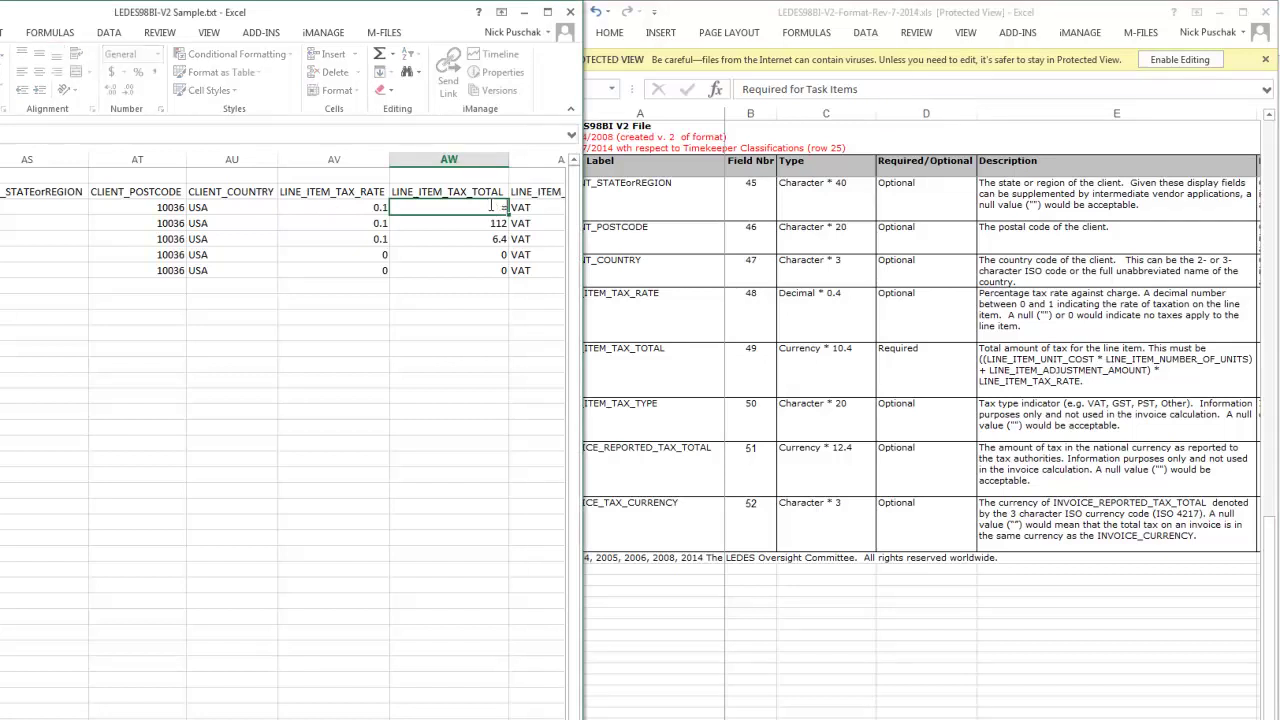
pyautogui.click(362, 207)
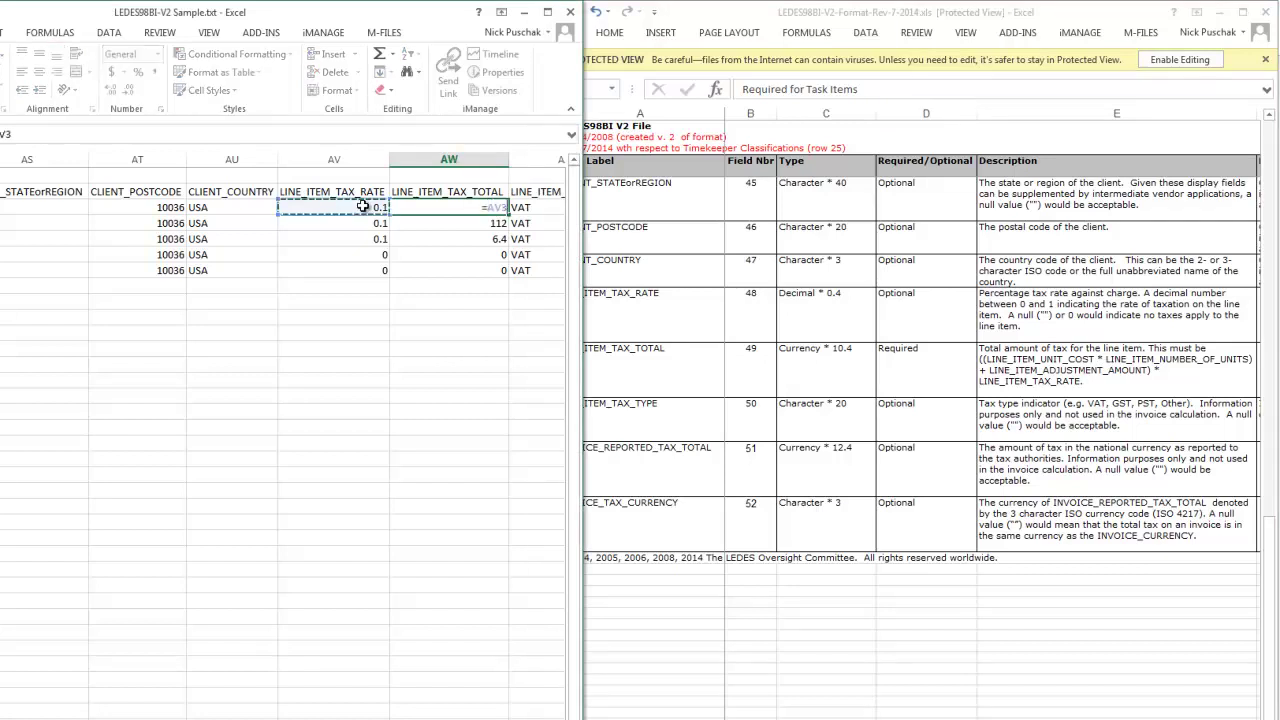
pyautogui.write('*')
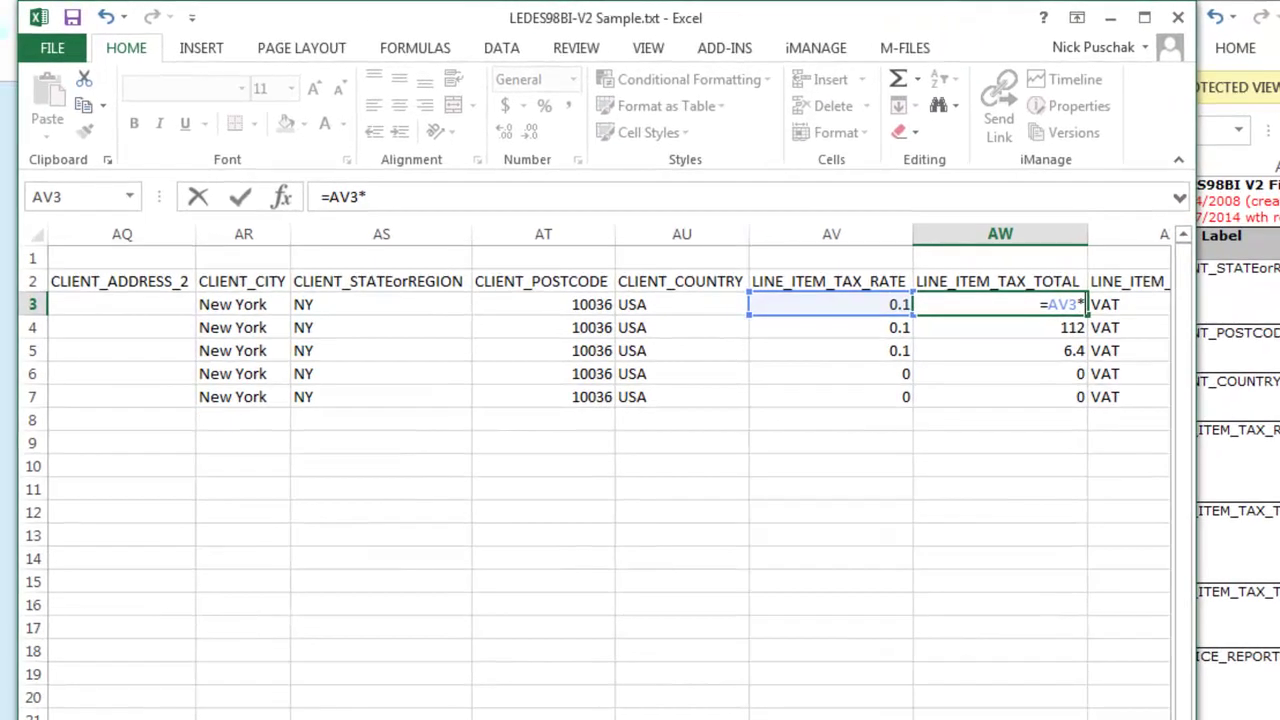
pyautogui.hscroll(-6, 280, 544)
pyautogui.hscroll(-15, 600, 450)
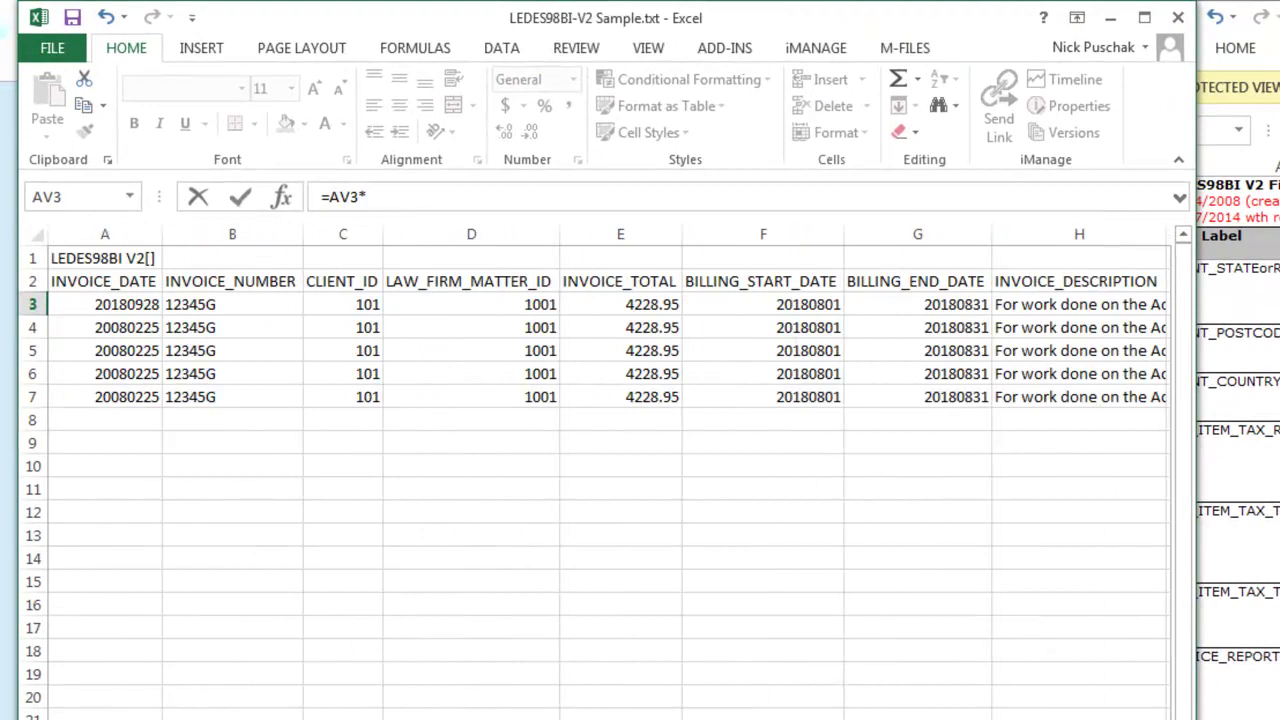
pyautogui.hscroll(8, 600, 450)
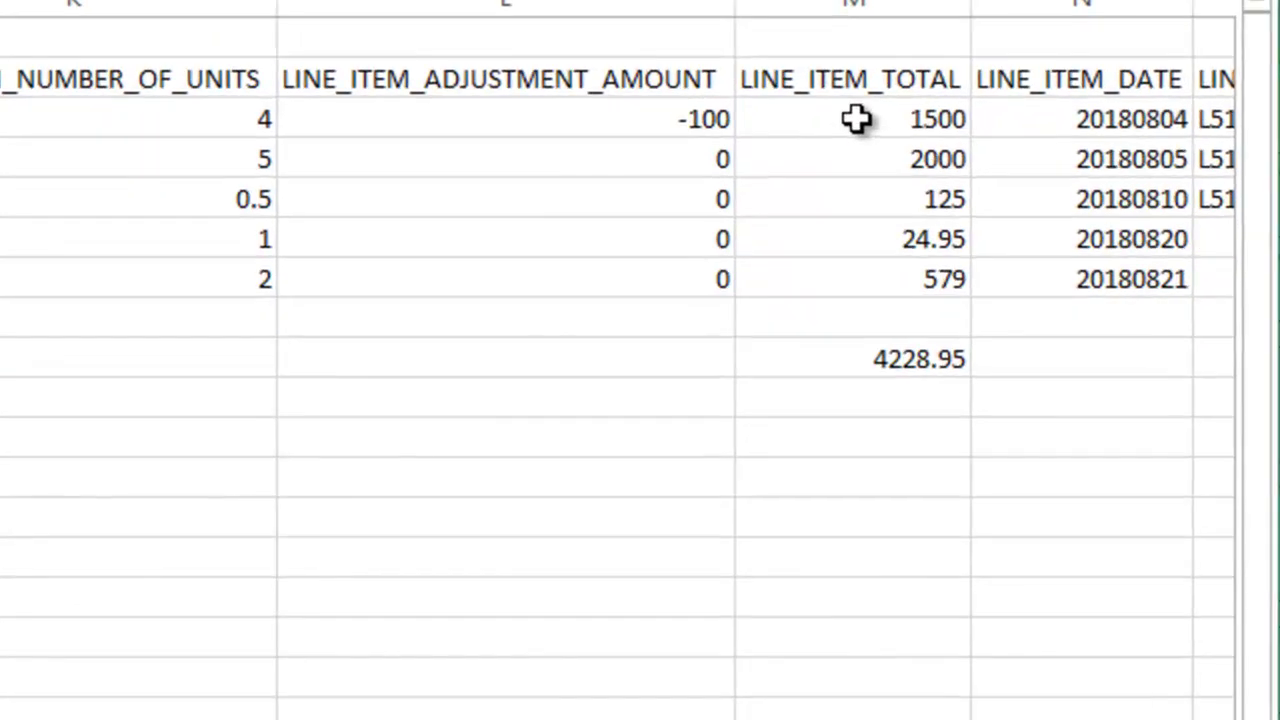
pyautogui.click(857, 119)
pyautogui.press('Return')
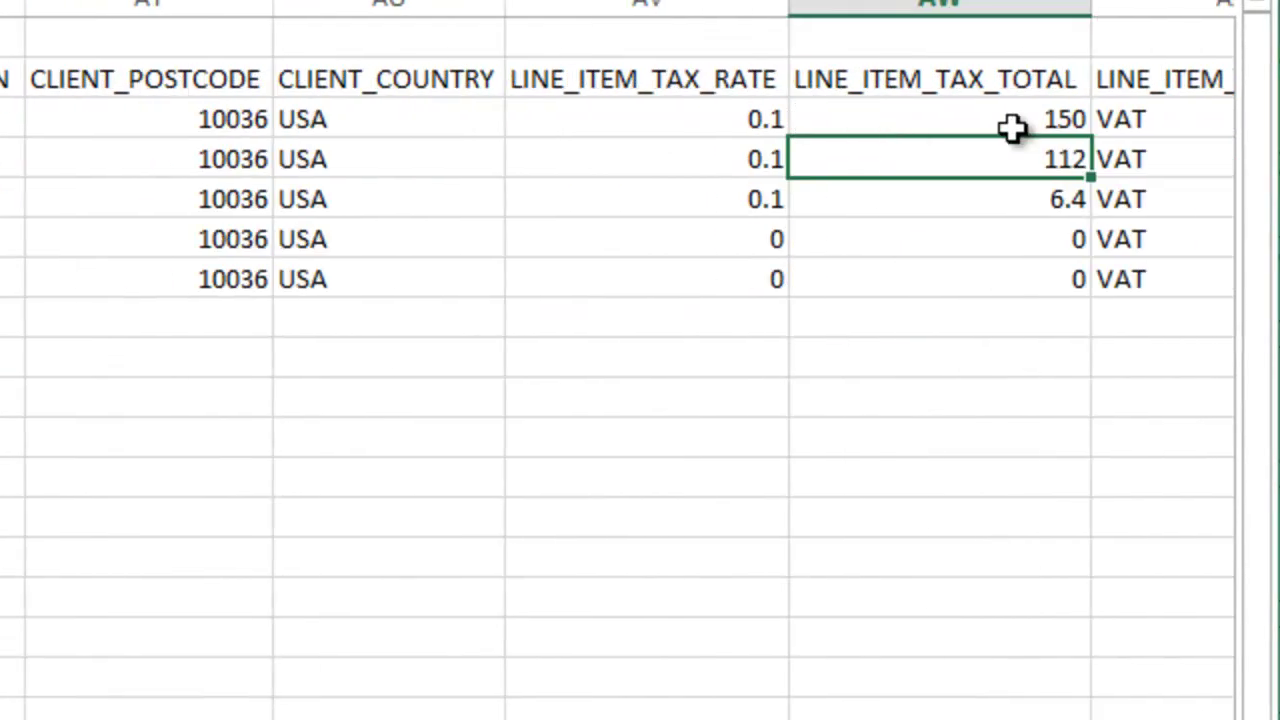
# - Fill the first line item's LINE_ITEM_TAX_TOTAL formula down through the second and third line items
pyautogui.click(1014, 129)
pyautogui.moveTo(1014, 129); pyautogui.dragTo(1010, 200)
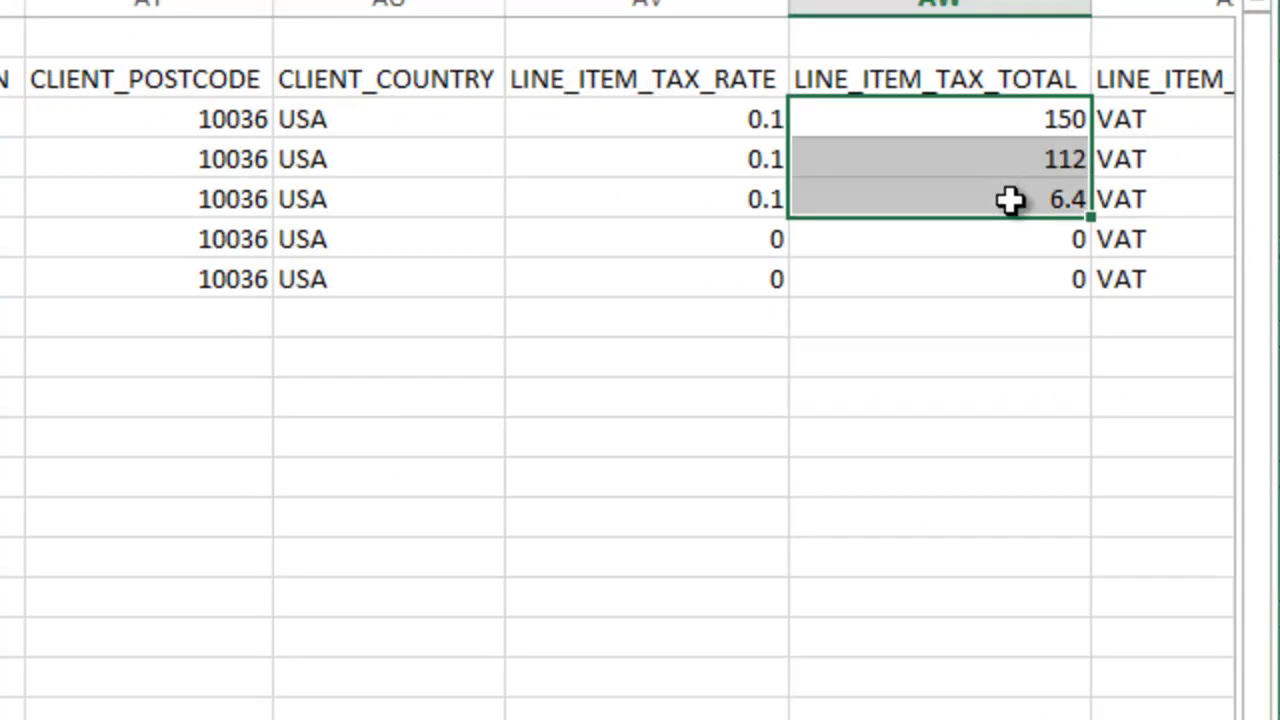
pyautogui.hotkey('ctrl', 'd')
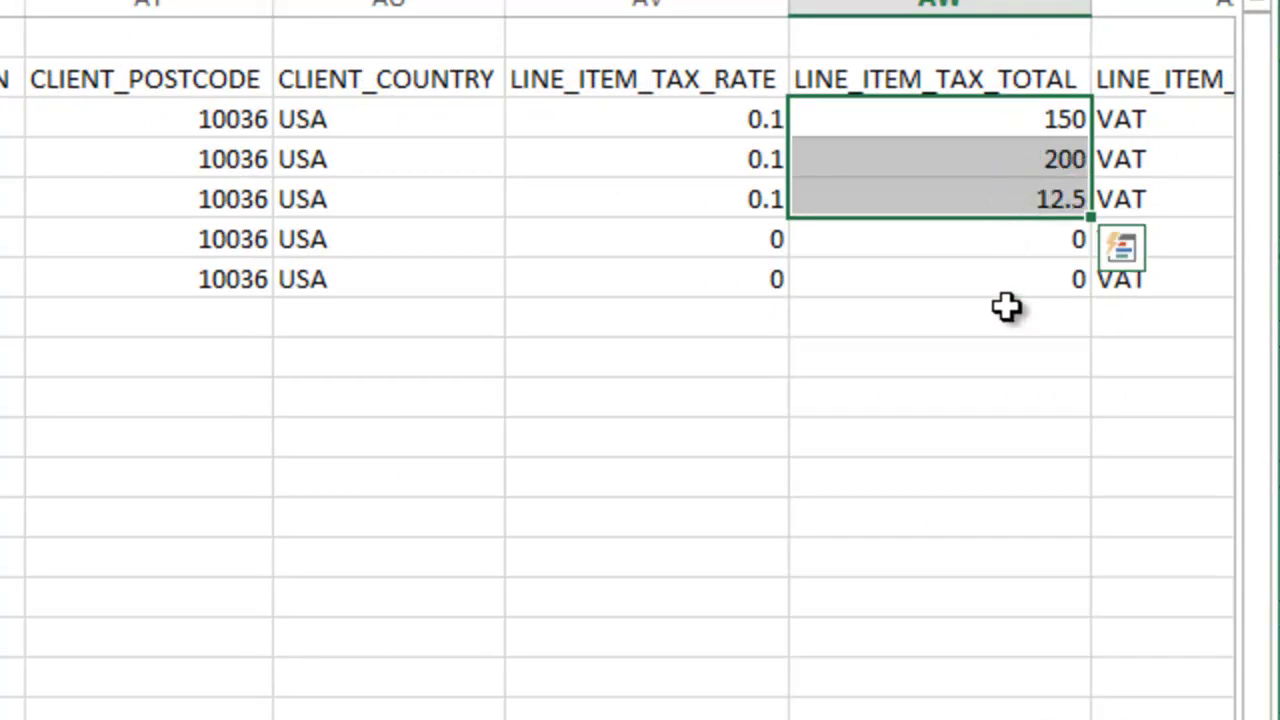
# - Add up the LINE_ITEM_TAX_TOTAL column in cell AW9 with =SUM(AW3:AW8)
pyautogui.click(1020, 369)
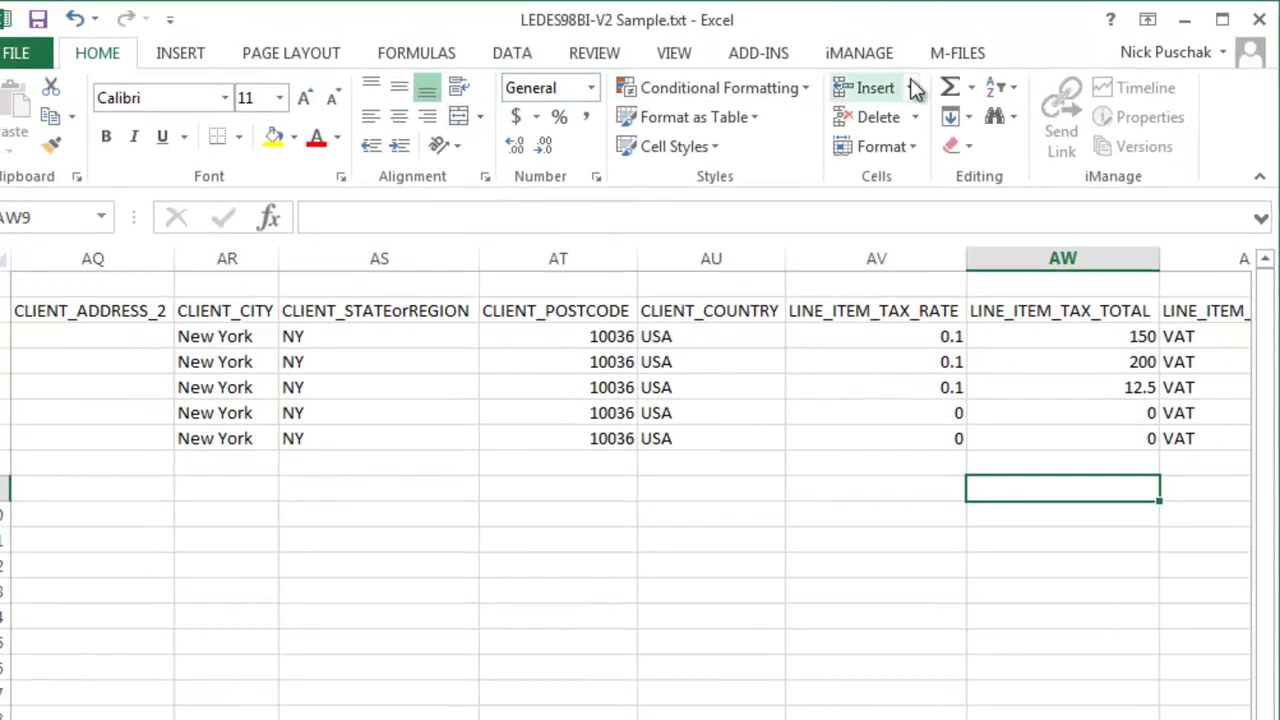
pyautogui.click(958, 90)
pyautogui.press('Return')
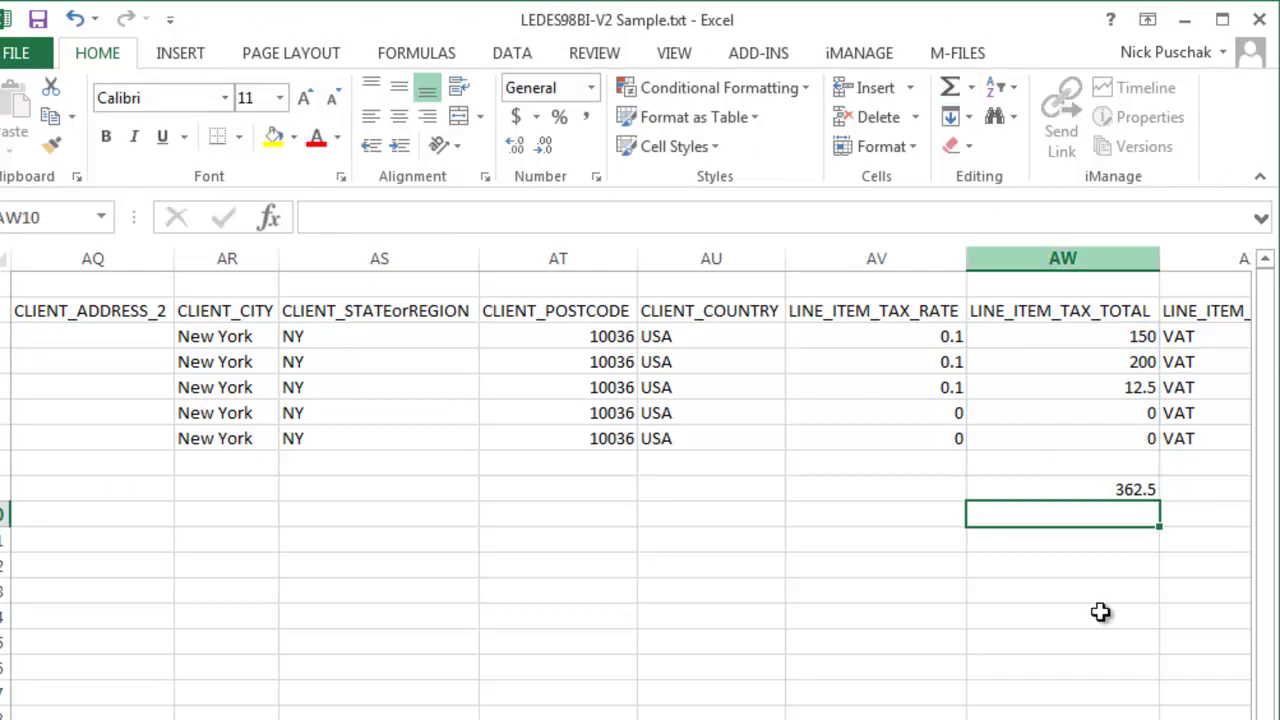
pyautogui.click(1121, 484)
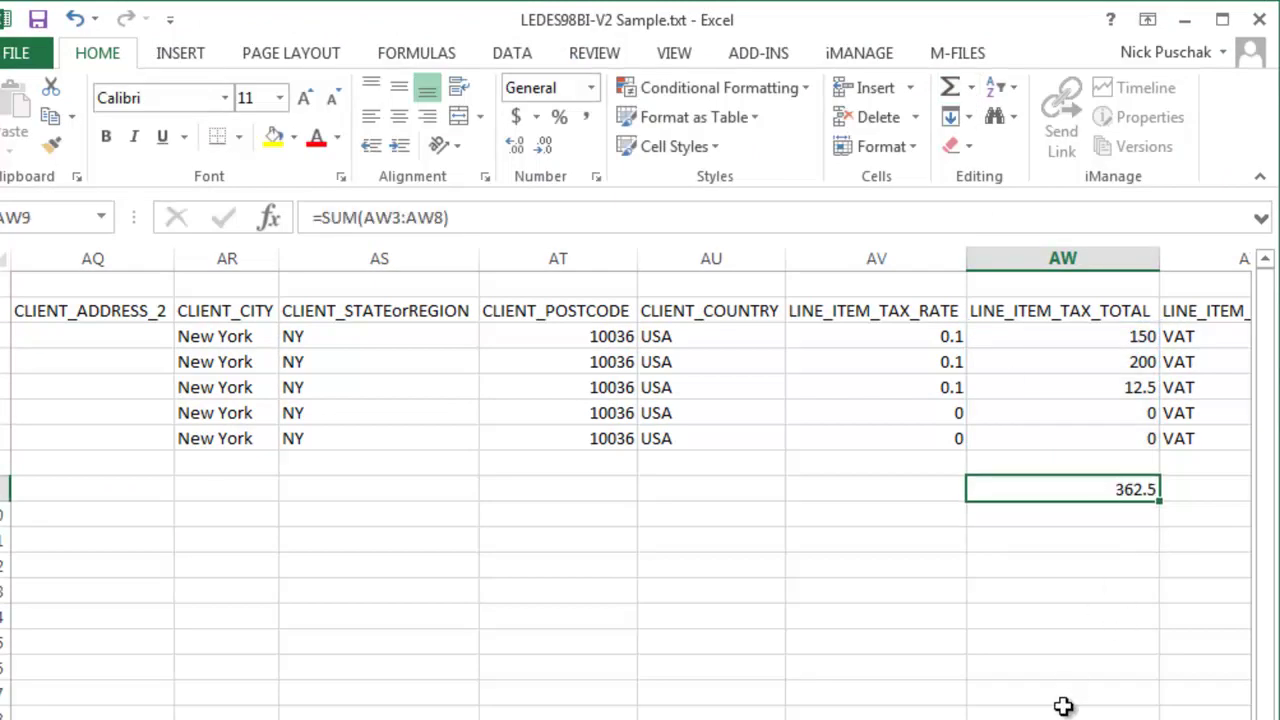
# - Copy the tax total from cell AW9 and paste it as values into INVOICE_TAX_TOTAL for all five line items
pyautogui.hotkey('ctrl', 'c')
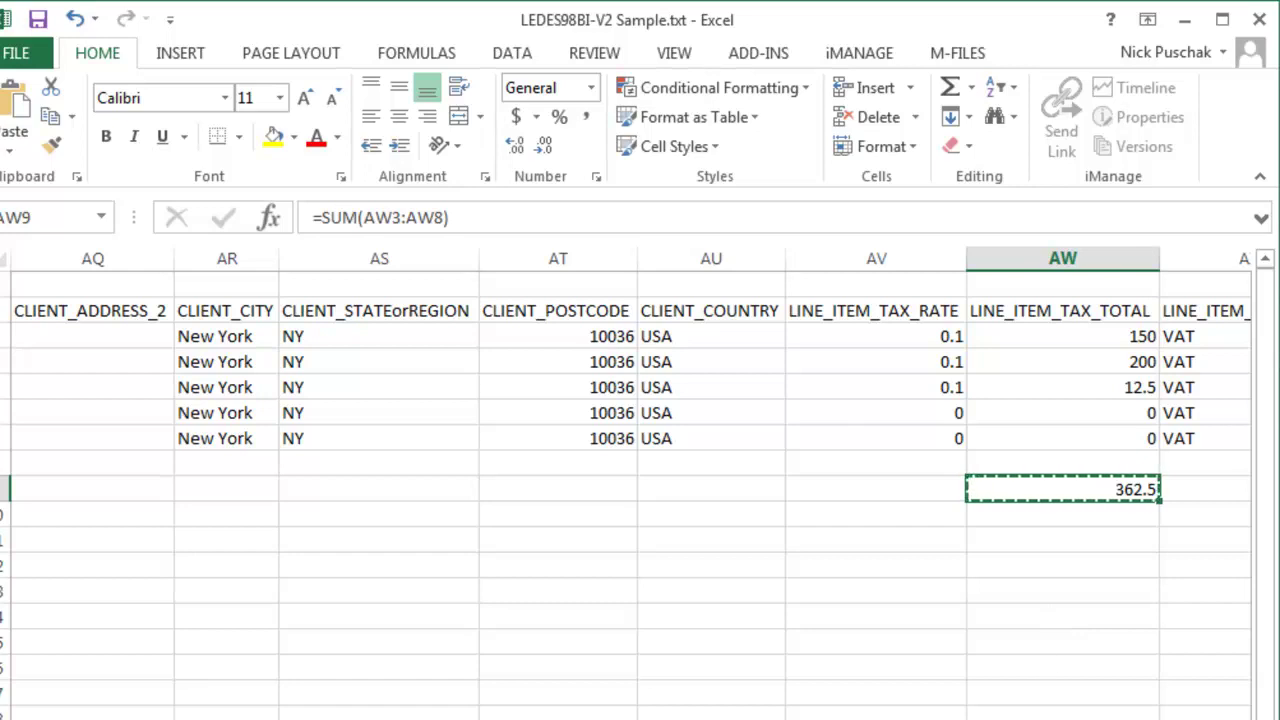
pyautogui.hscroll(-4, 640, 450)
pyautogui.hscroll(-7, 640, 450)
pyautogui.hscroll(-7, 640, 450)
pyautogui.hscroll(-1, 854, 614)
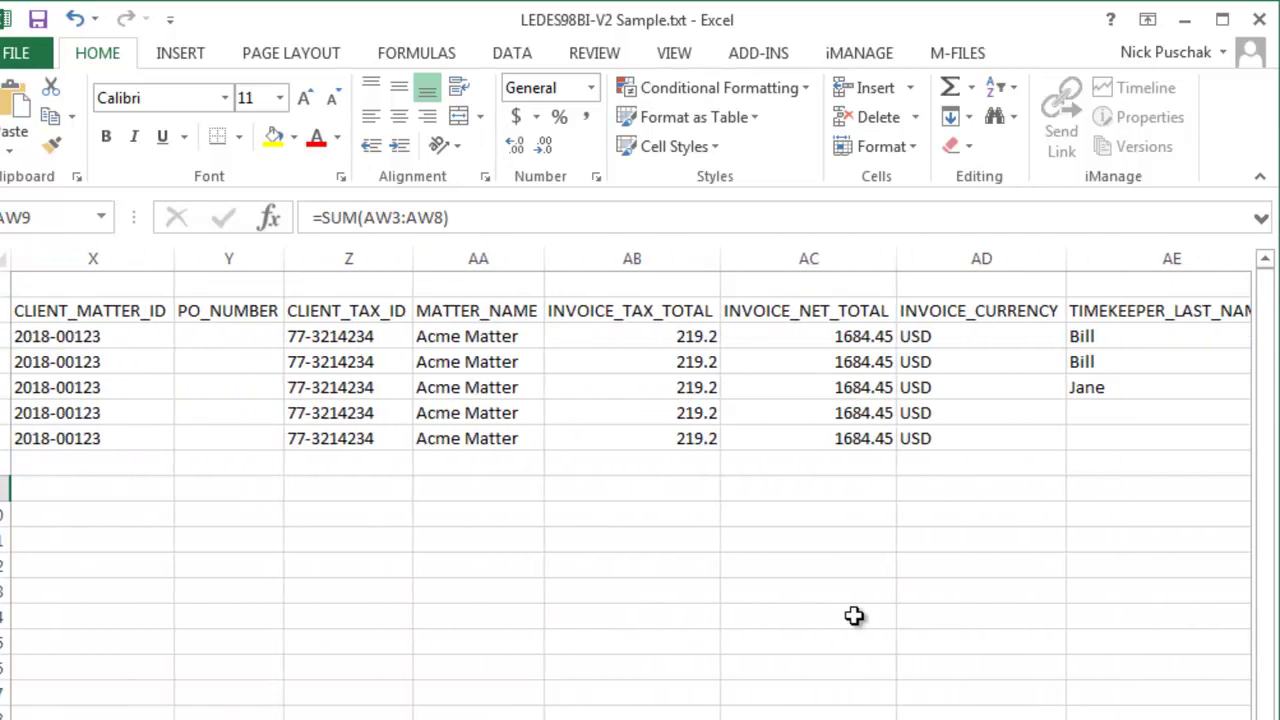
pyautogui.click(684, 335)
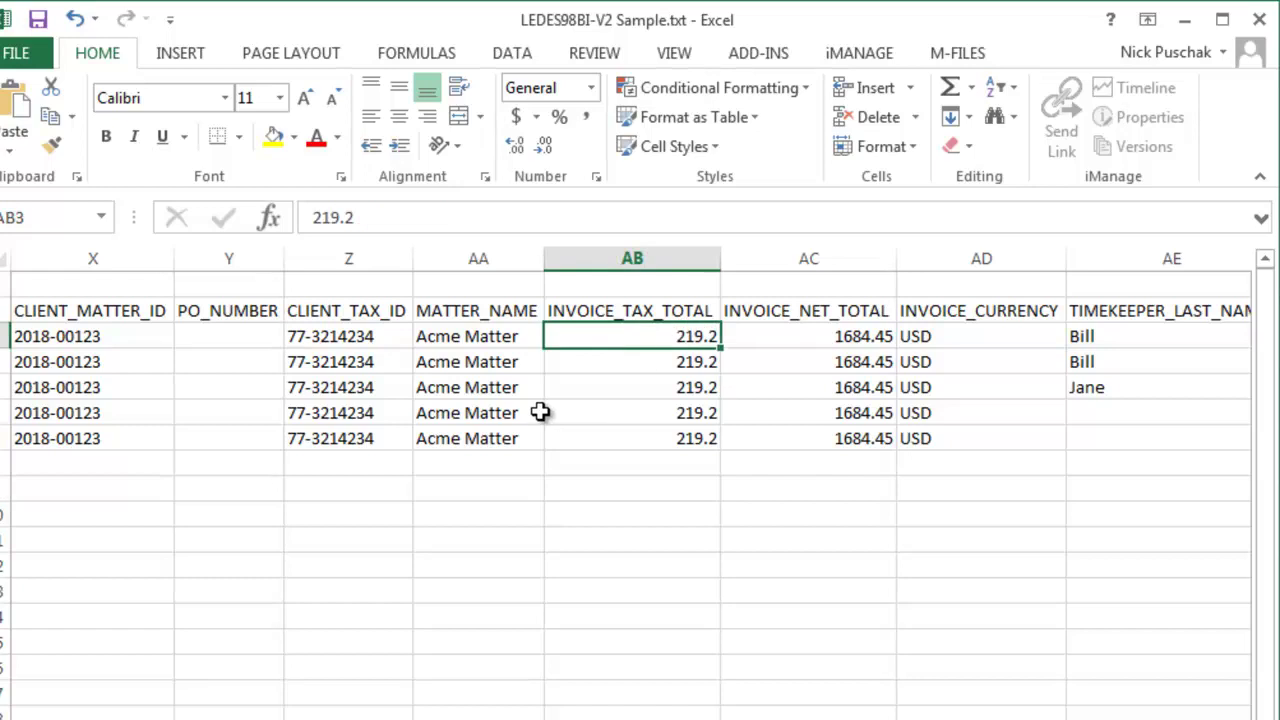
pyautogui.rightClick(604, 343)
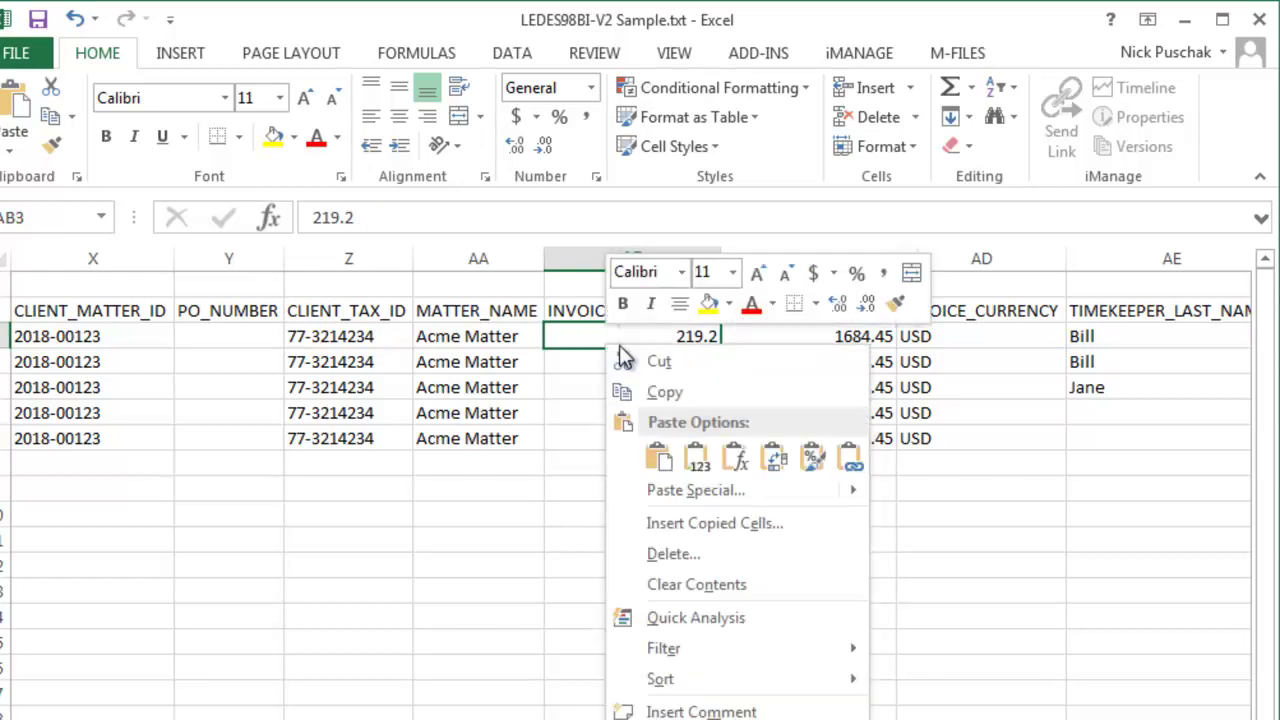
pyautogui.click(703, 457)
pyautogui.moveTo(700, 337); pyautogui.dragTo(696, 442)
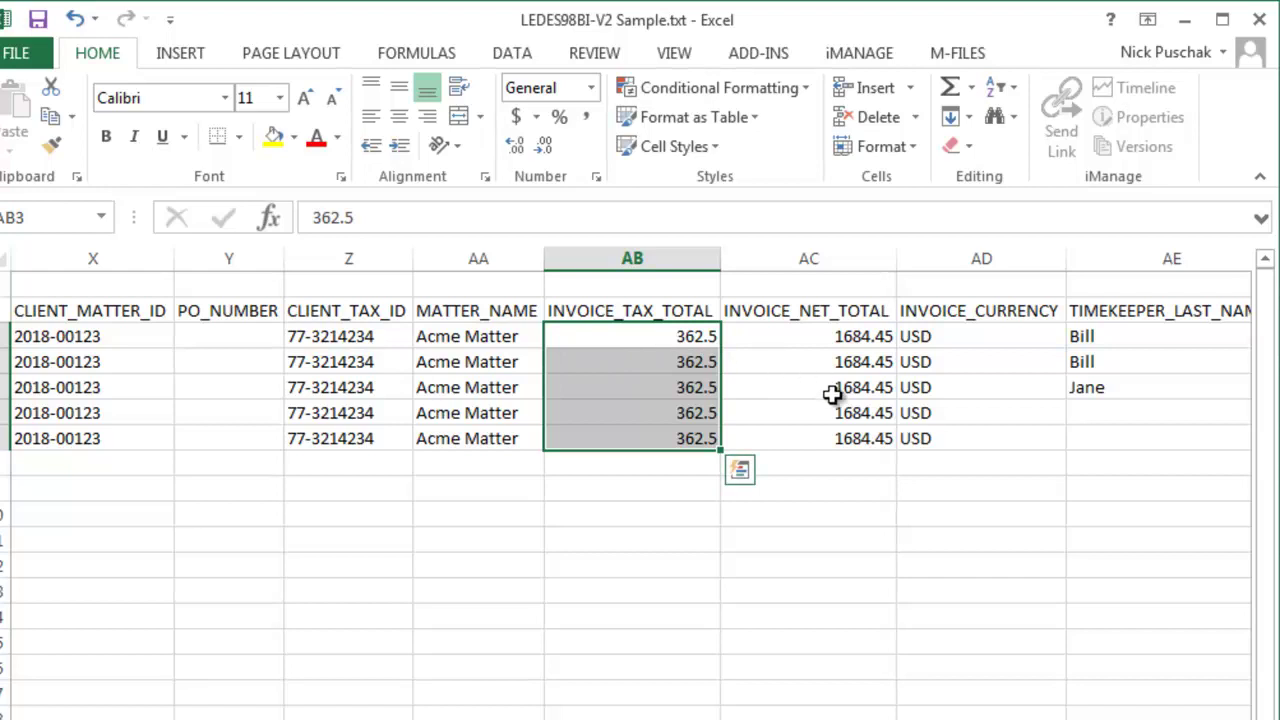
pyautogui.click(662, 304)
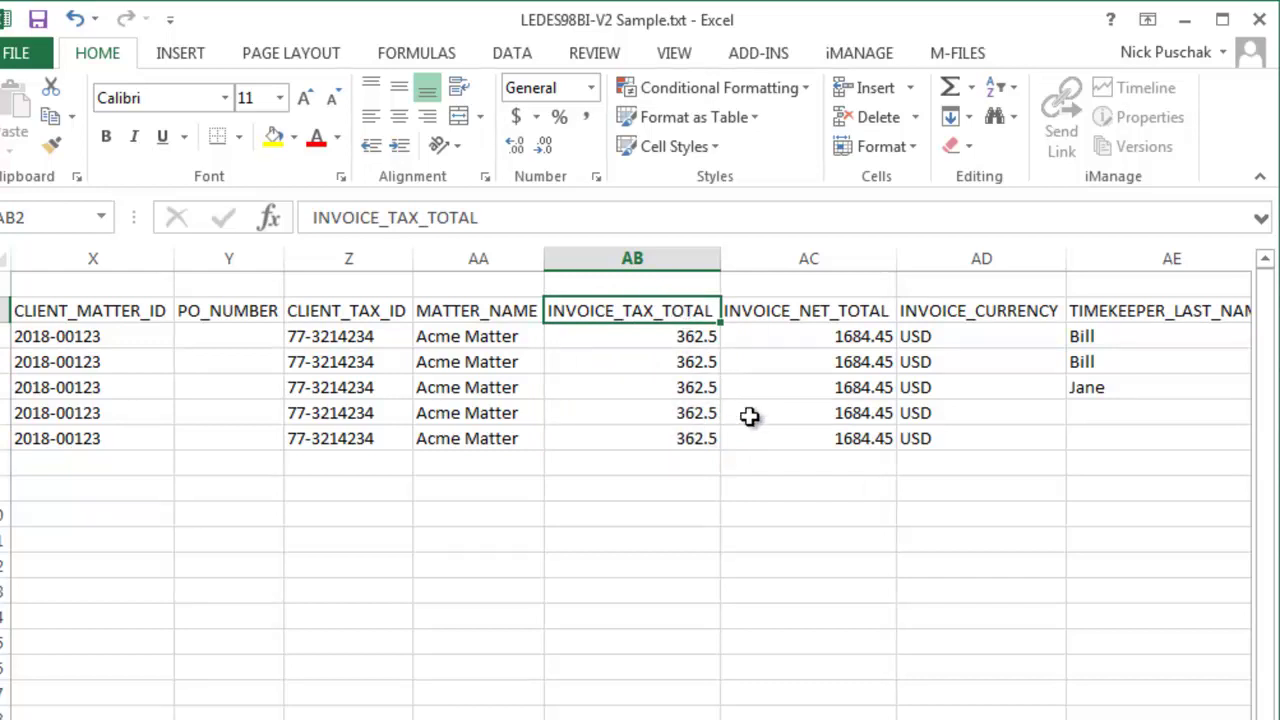
# - Following the field specification, calculate the first line item's INVOICE_NET_TOTAL with =SUM(M3:M7)-AB3
pyautogui.click(828, 338)
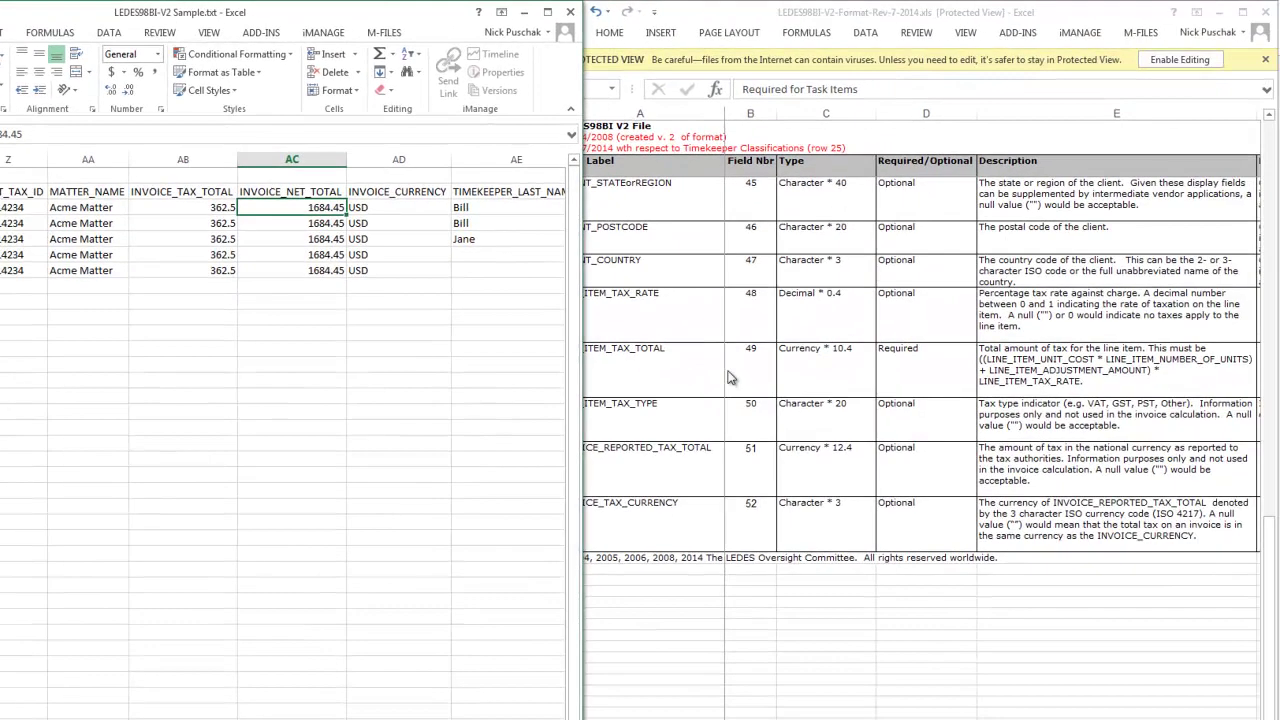
pyautogui.click(729, 373)
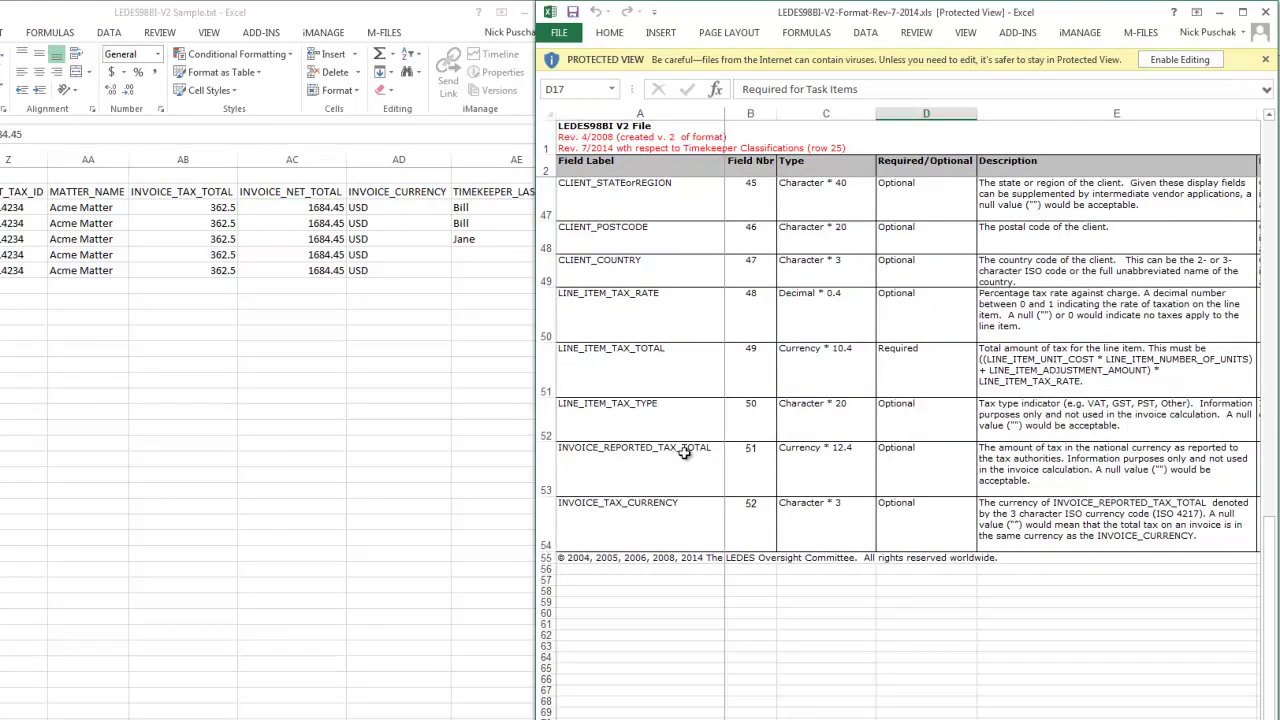
pyautogui.scroll(7, 683, 453)
pyautogui.scroll(-1, 683, 453)
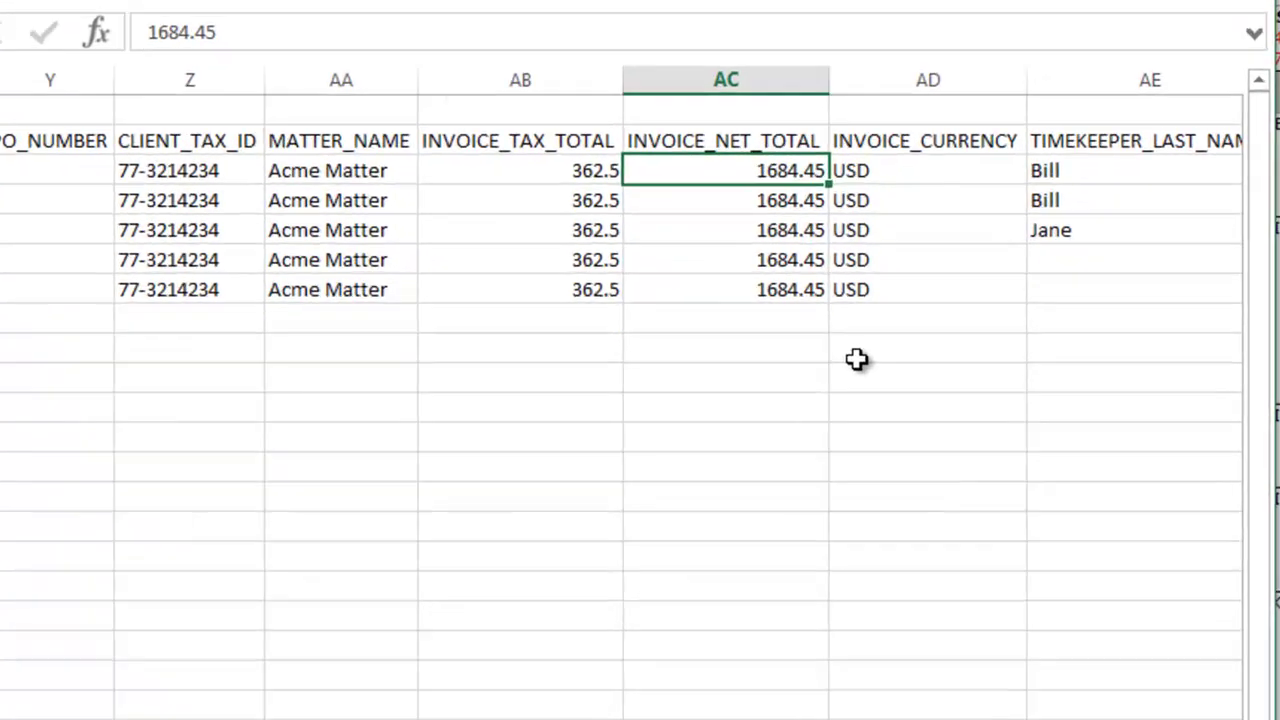
pyautogui.write('=sum(')
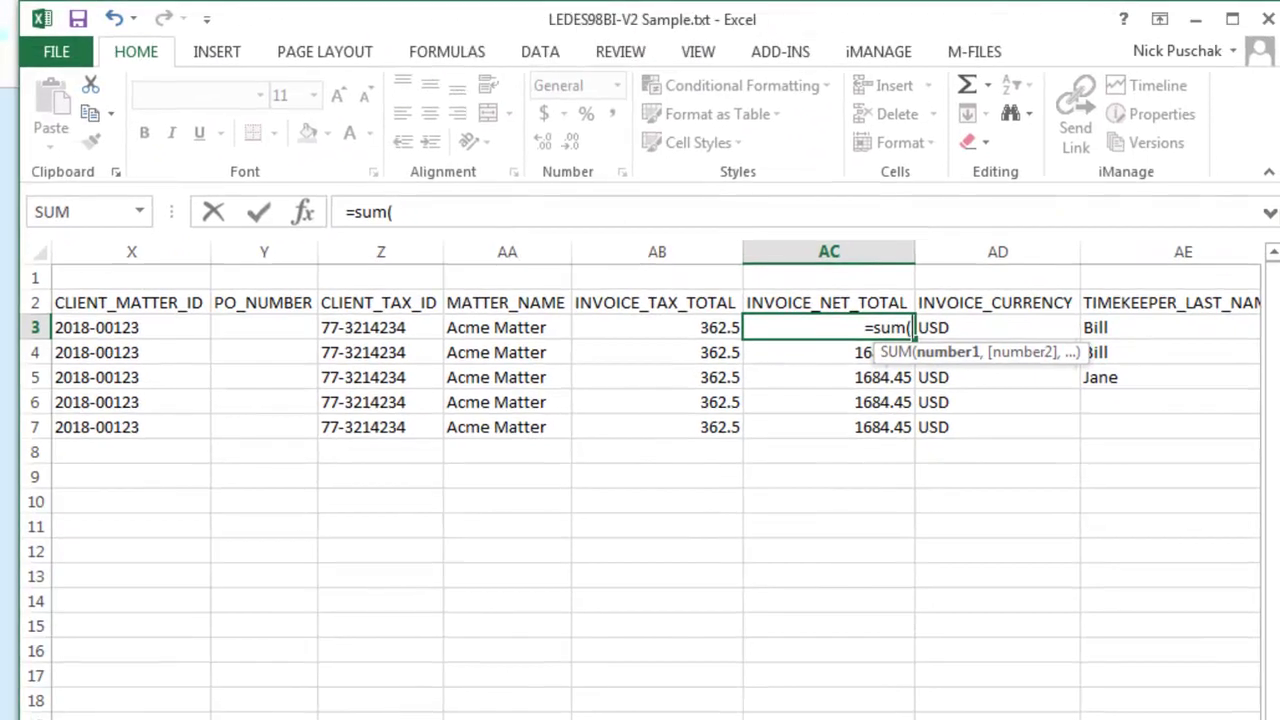
pyautogui.hscroll(-3, 656, 480)
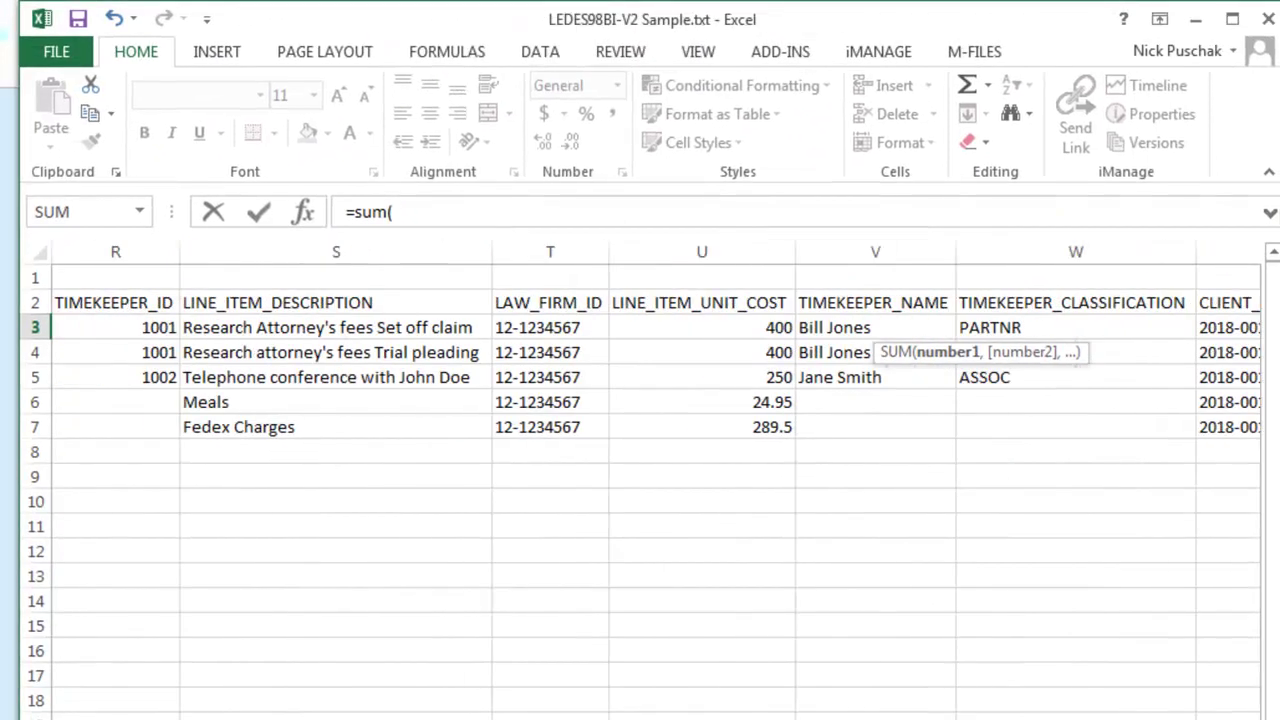
pyautogui.hscroll(-3, 656, 480)
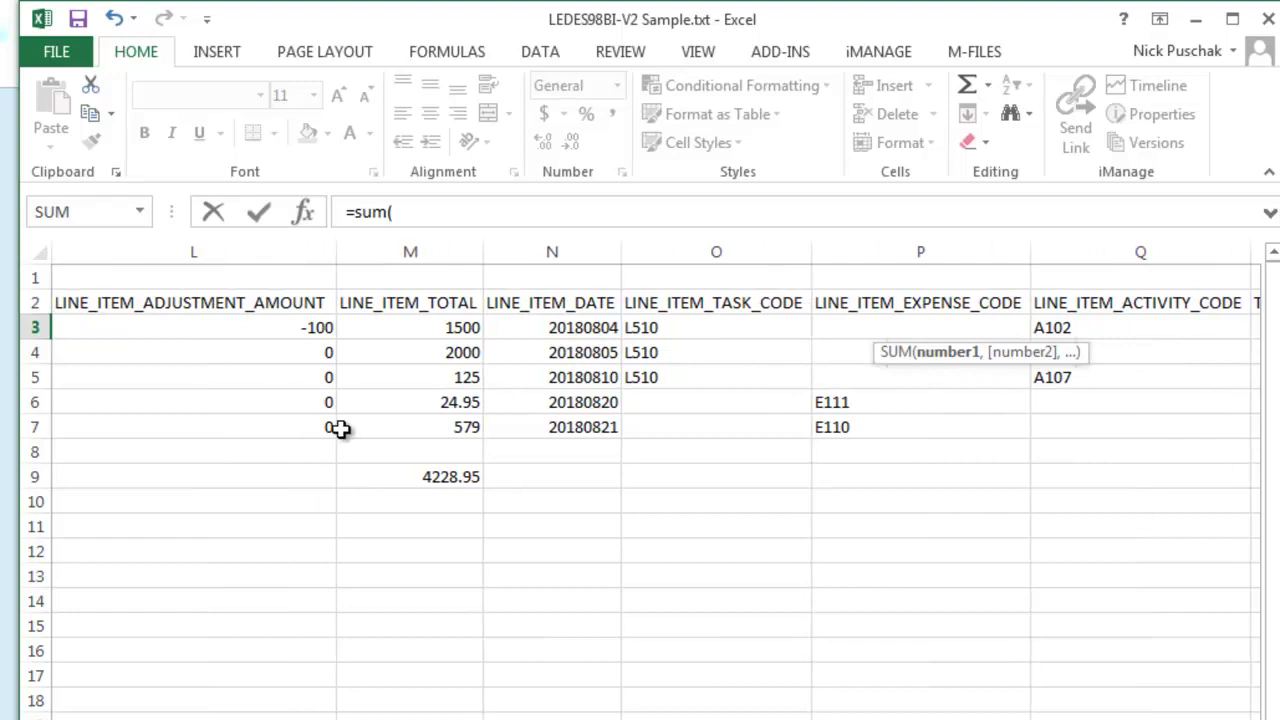
pyautogui.moveTo(409, 331); pyautogui.dragTo(414, 438)
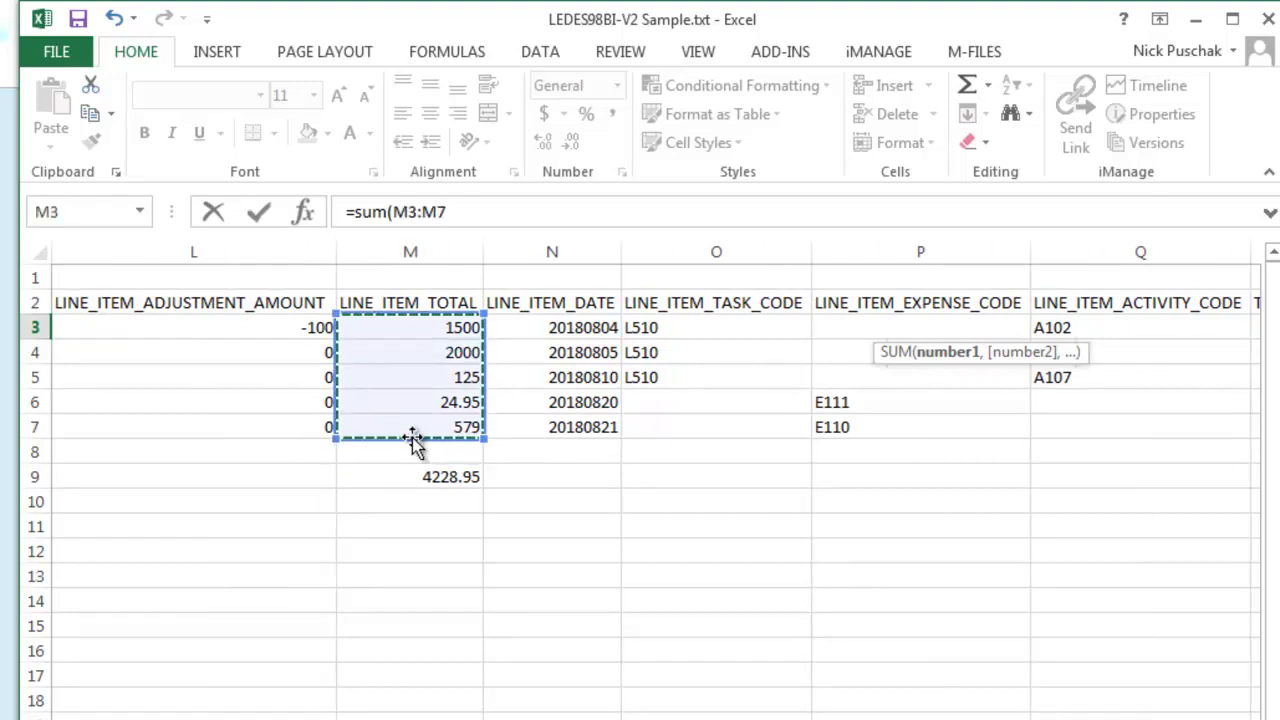
pyautogui.write(')')
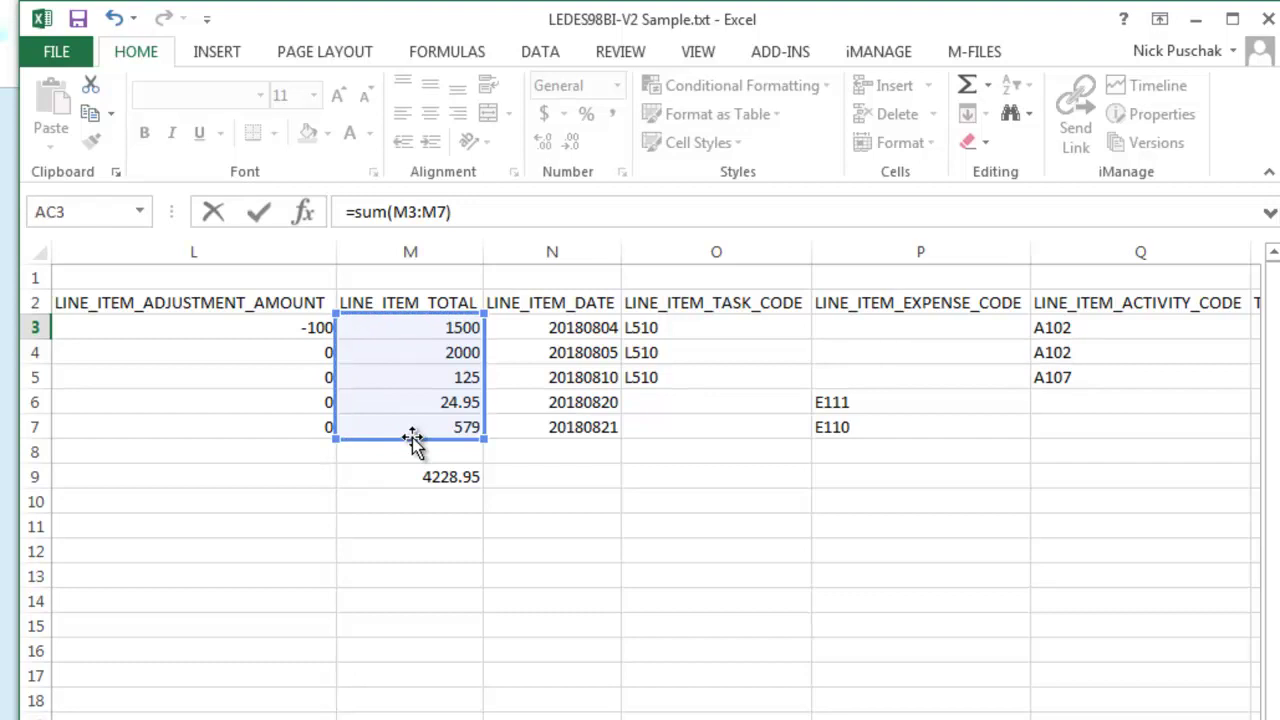
pyautogui.click(489, 210)
pyautogui.write('-')
pyautogui.hscroll(10, 640, 450)
pyautogui.hscroll(-4, 851, 474)
pyautogui.click(692, 332)
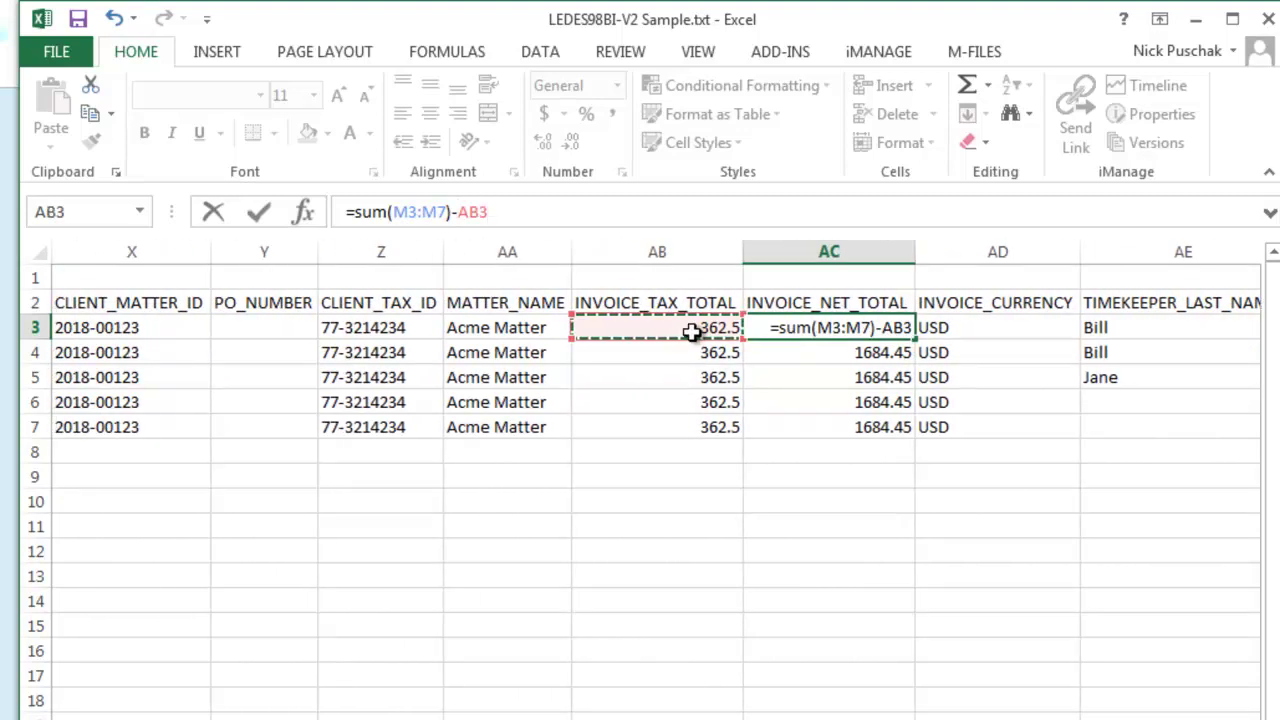
pyautogui.press('Return')
# - Fill the first line item's INVOICE_NET_TOTAL formula down through all five line items
pyautogui.click(866, 327)
pyautogui.moveTo(865, 370); pyautogui.dragTo(865, 428)
pyautogui.hotkey('ctrl', 'd')
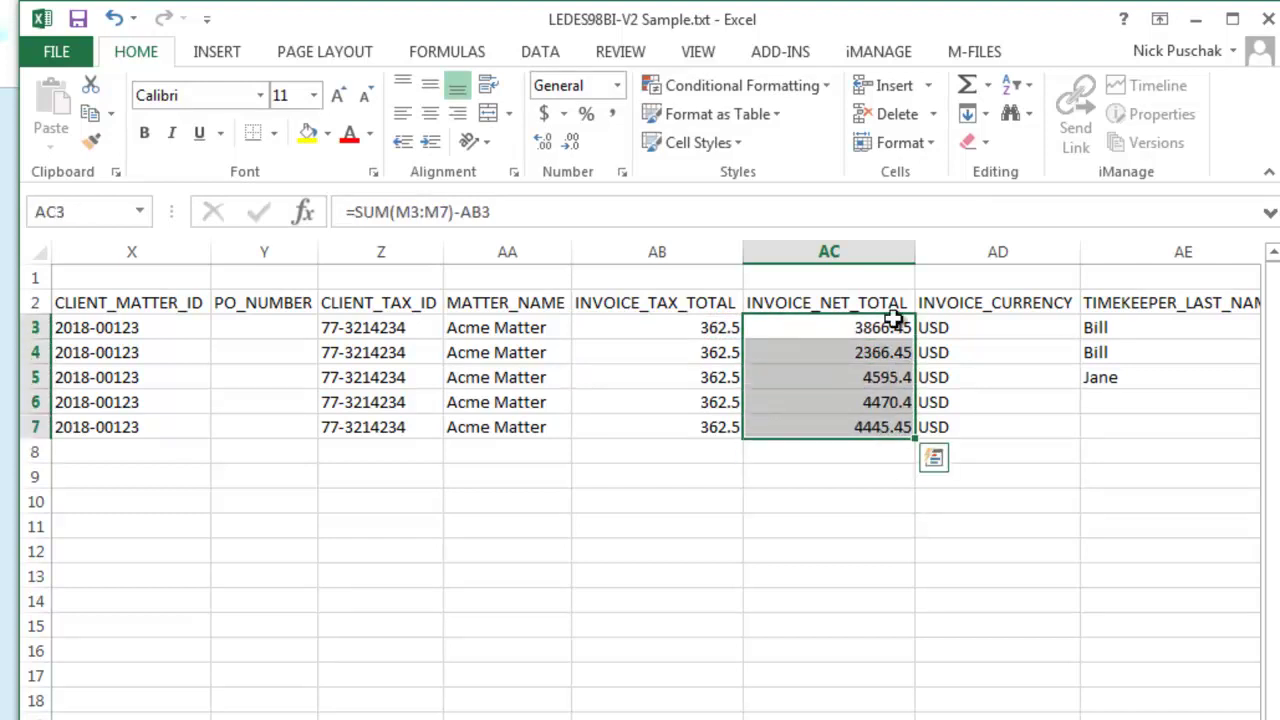
# - Copy the first line item's INVOICE_NET_TOTAL and paste it as values into cells AC4:AC7
pyautogui.click(866, 328)
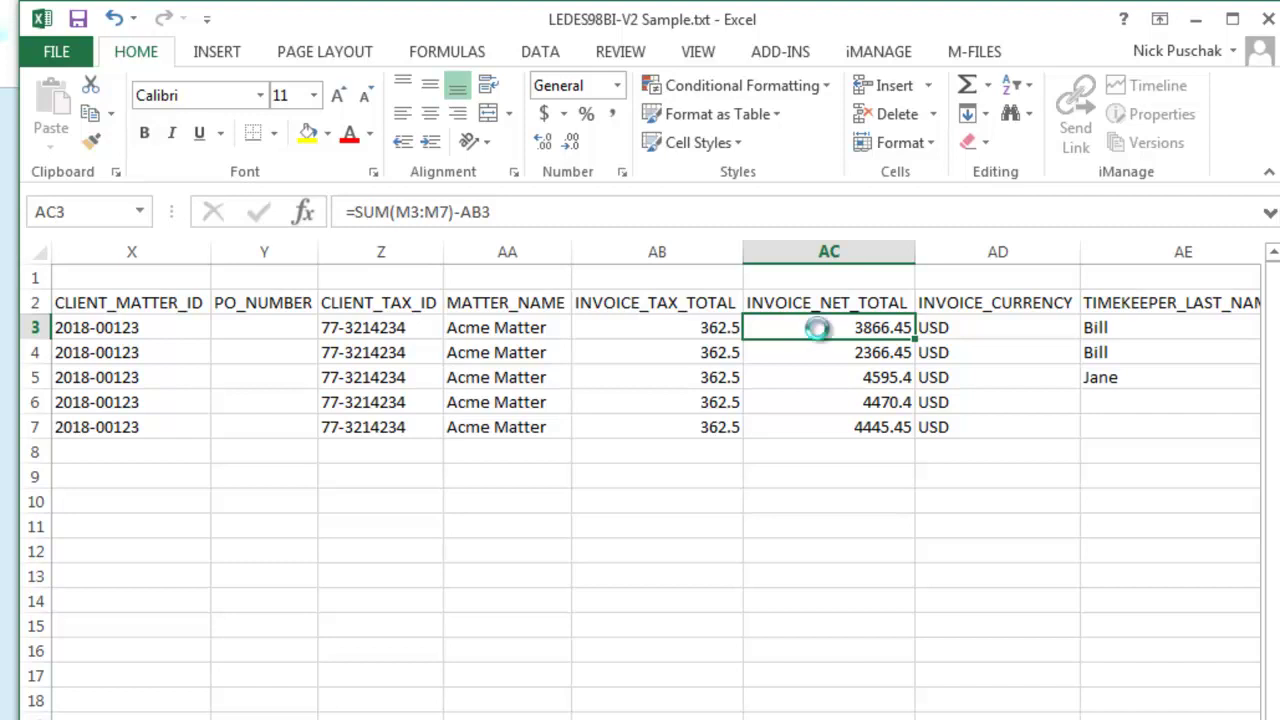
pyautogui.hotkey('ctrl', 'c')
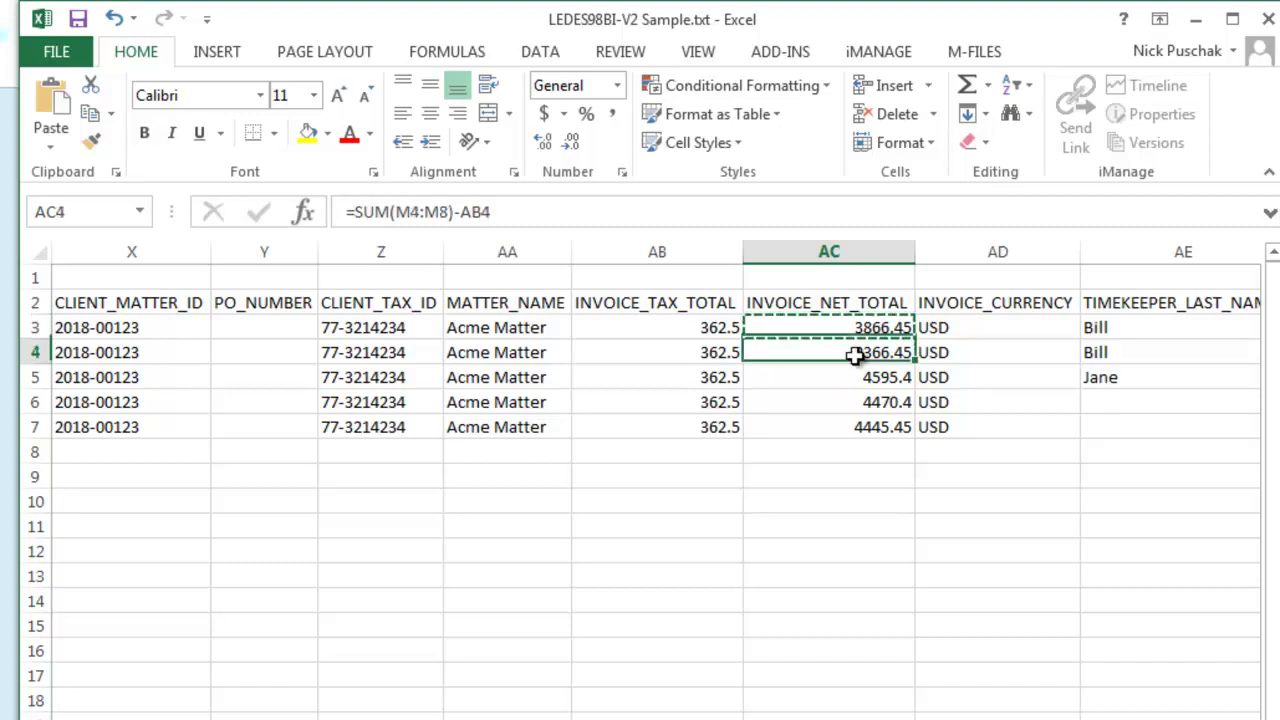
pyautogui.rightClick(855, 356)
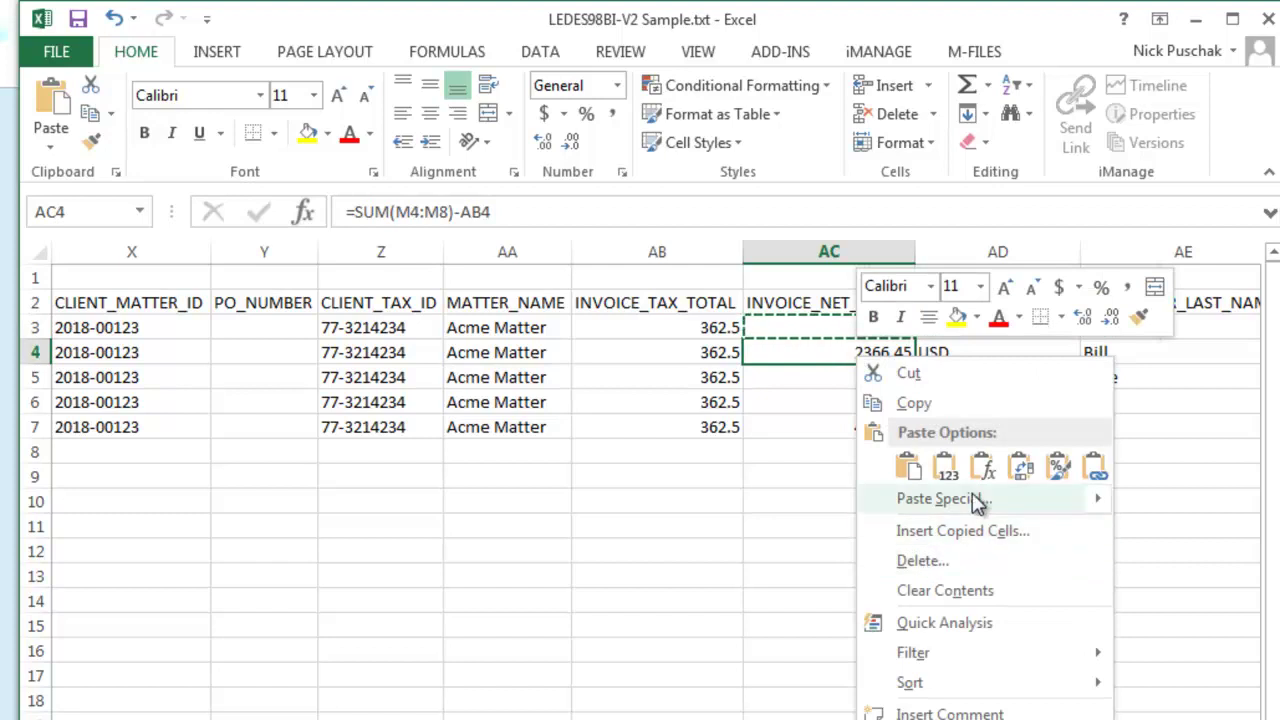
pyautogui.click(945, 466)
pyautogui.keyDown('shift'); pyautogui.click(834, 426); pyautogui.keyUp('shift')
pyautogui.press('Return')
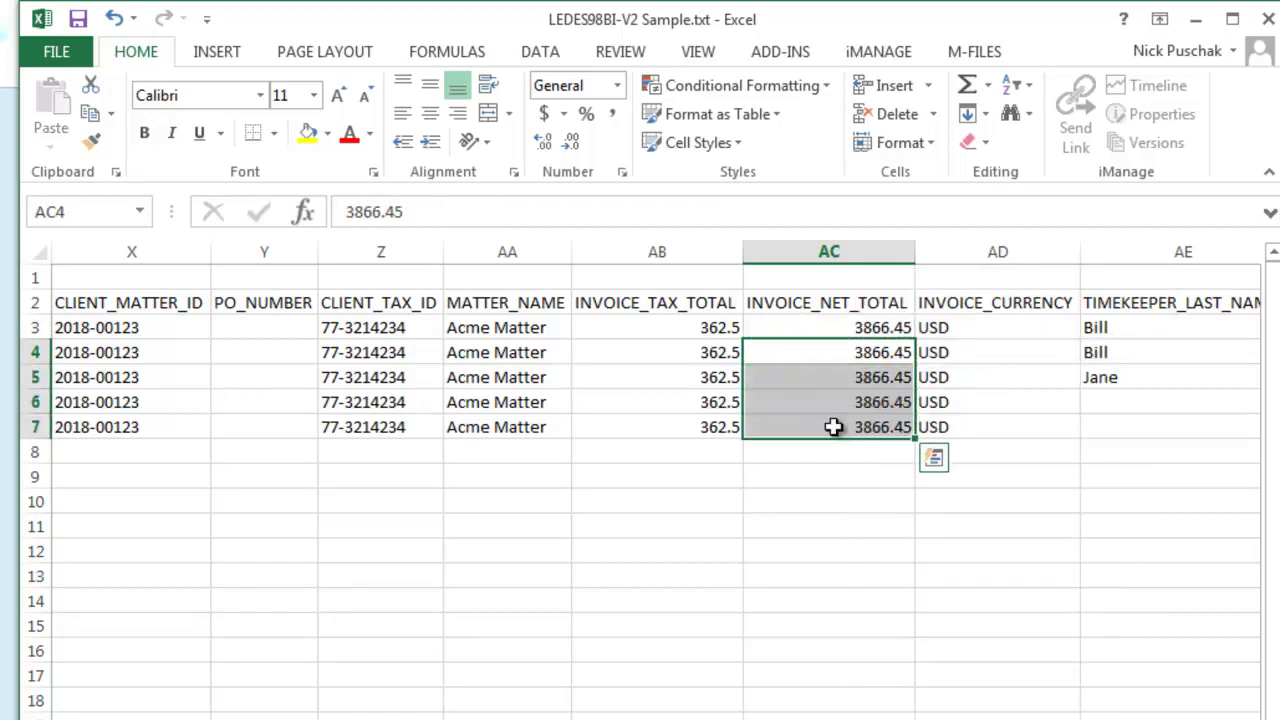
pyautogui.click(838, 520)
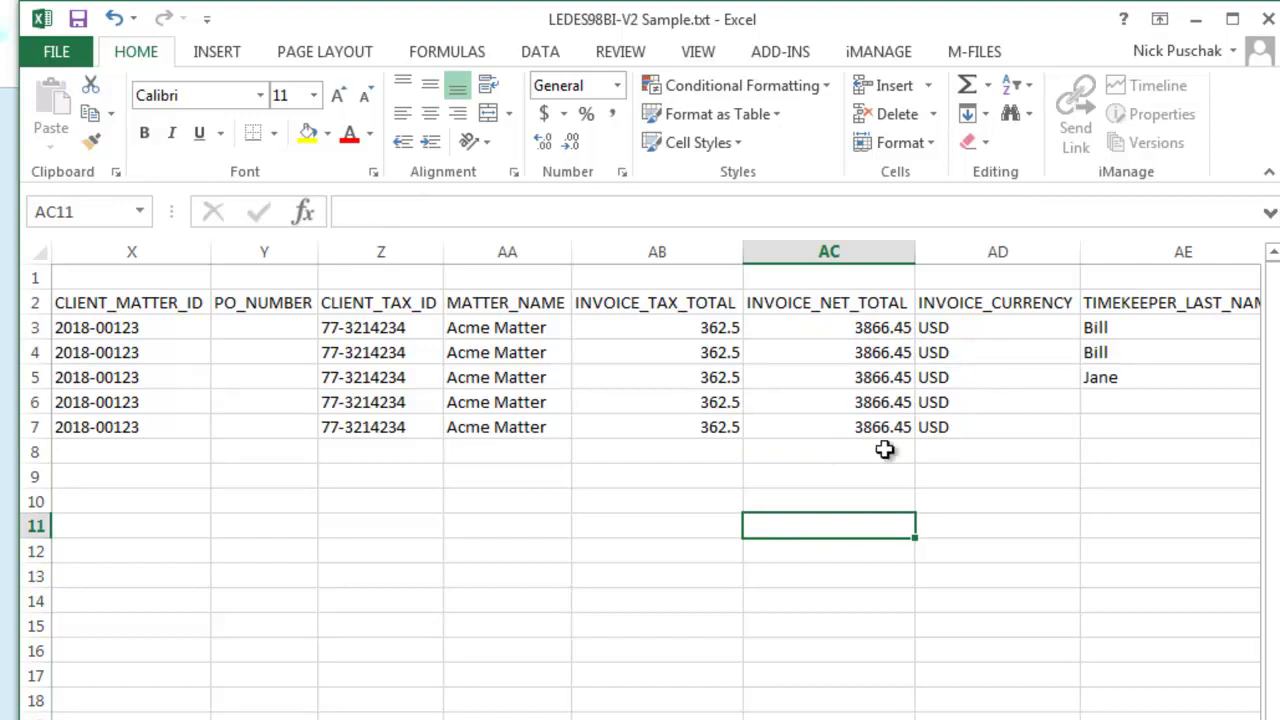
# - Review the INVOICE_TOTAL, LINE_ITEM_TOTAL and line item tax columns across the sheet for consistency with the new invoice totals
pyautogui.hotkey('alt', 'Tab')
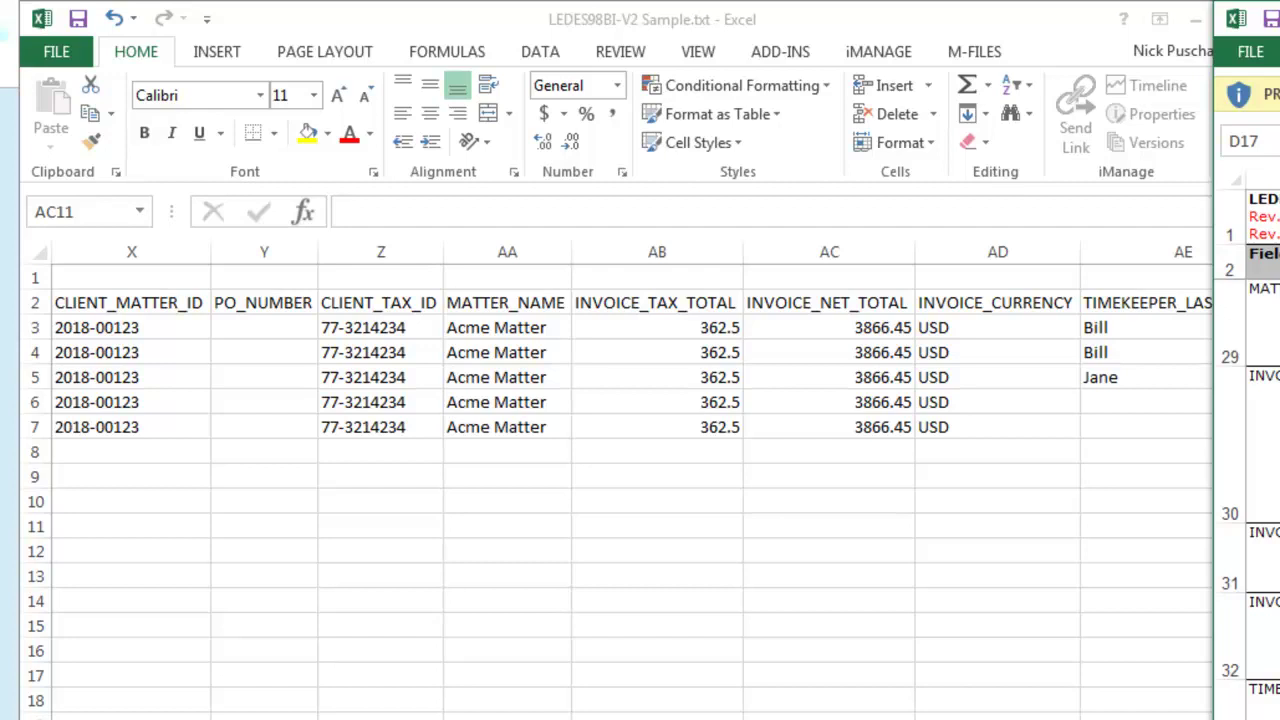
pyautogui.hotkey('alt', 'Tab')
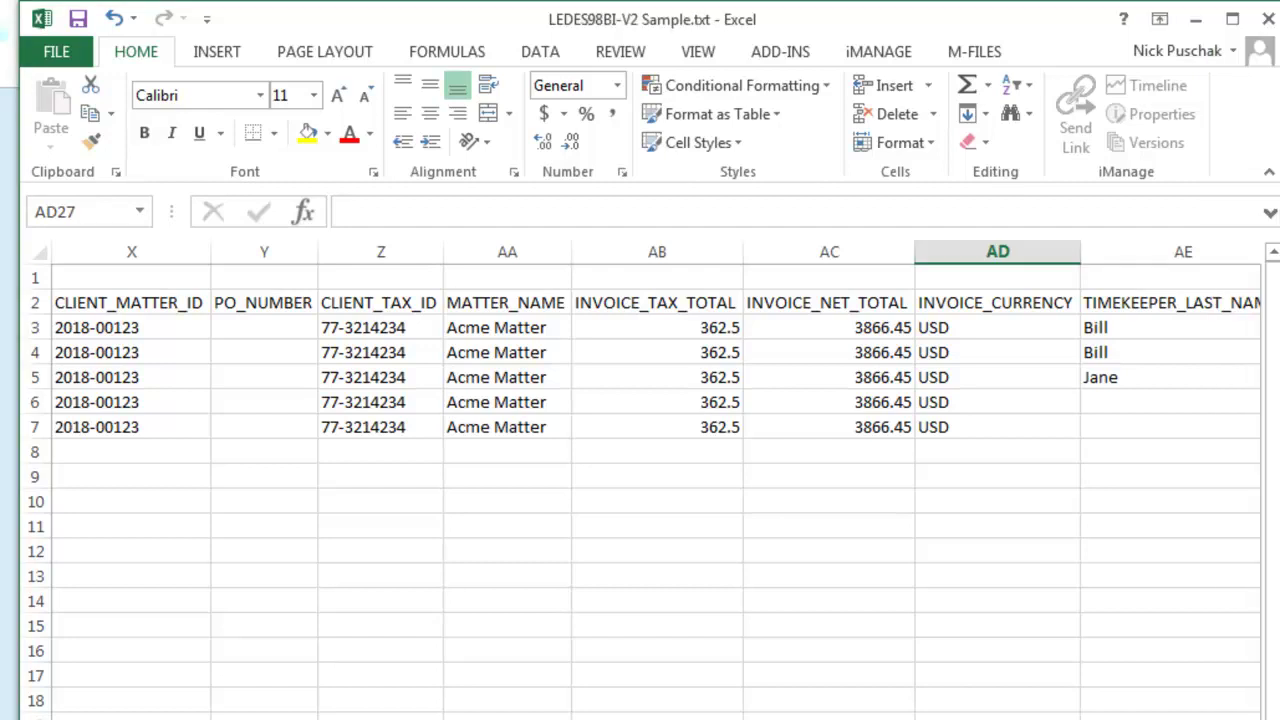
pyautogui.hscroll(-10, 640, 480)
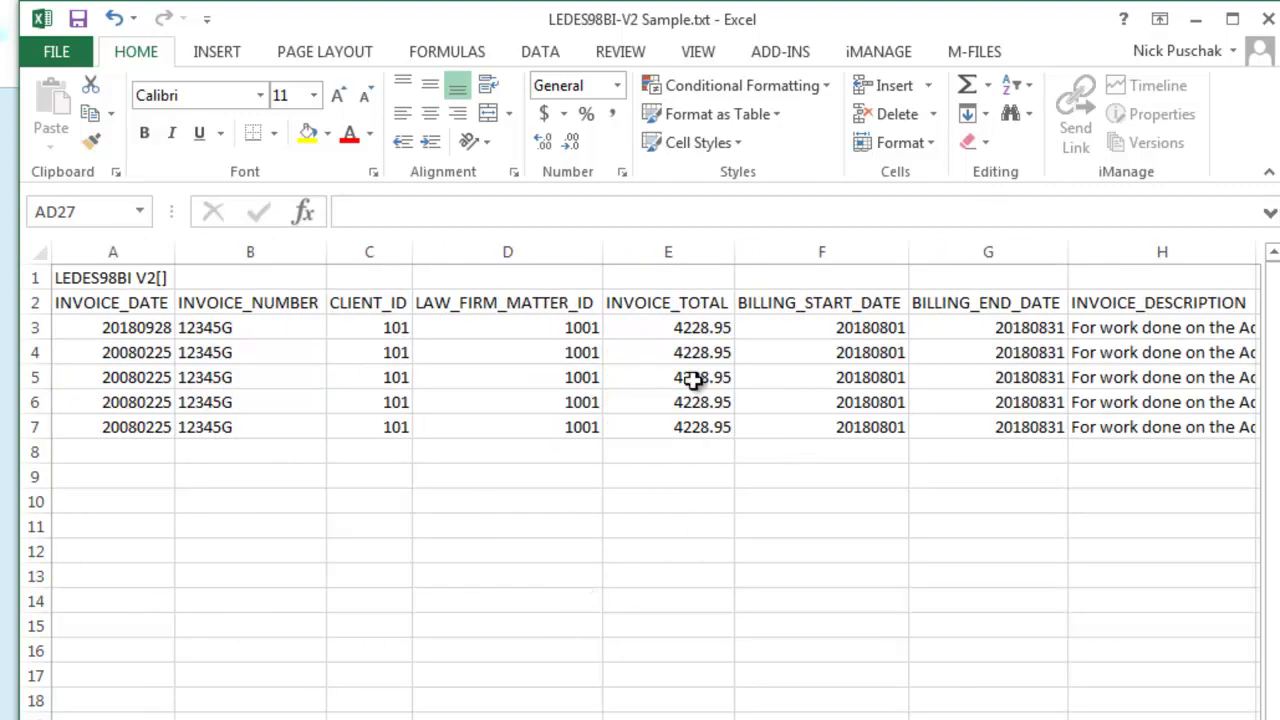
pyautogui.click(701, 328)
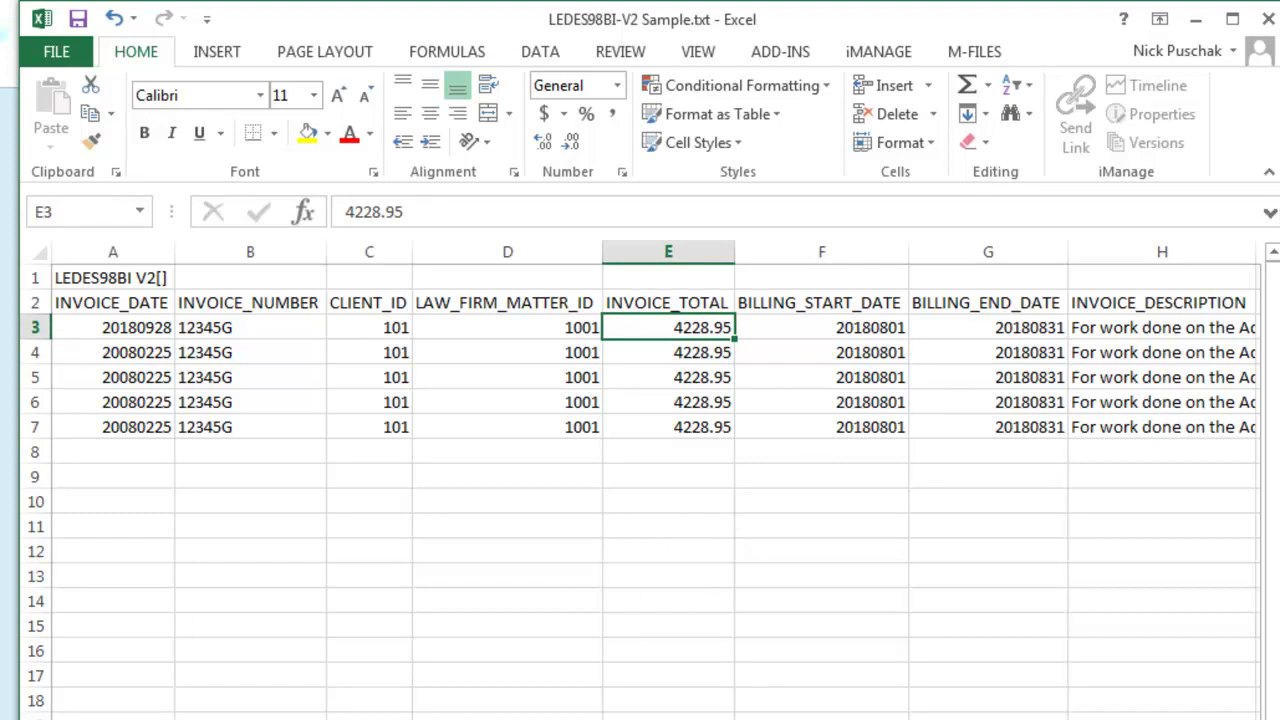
pyautogui.hscroll(10, 654, 480)
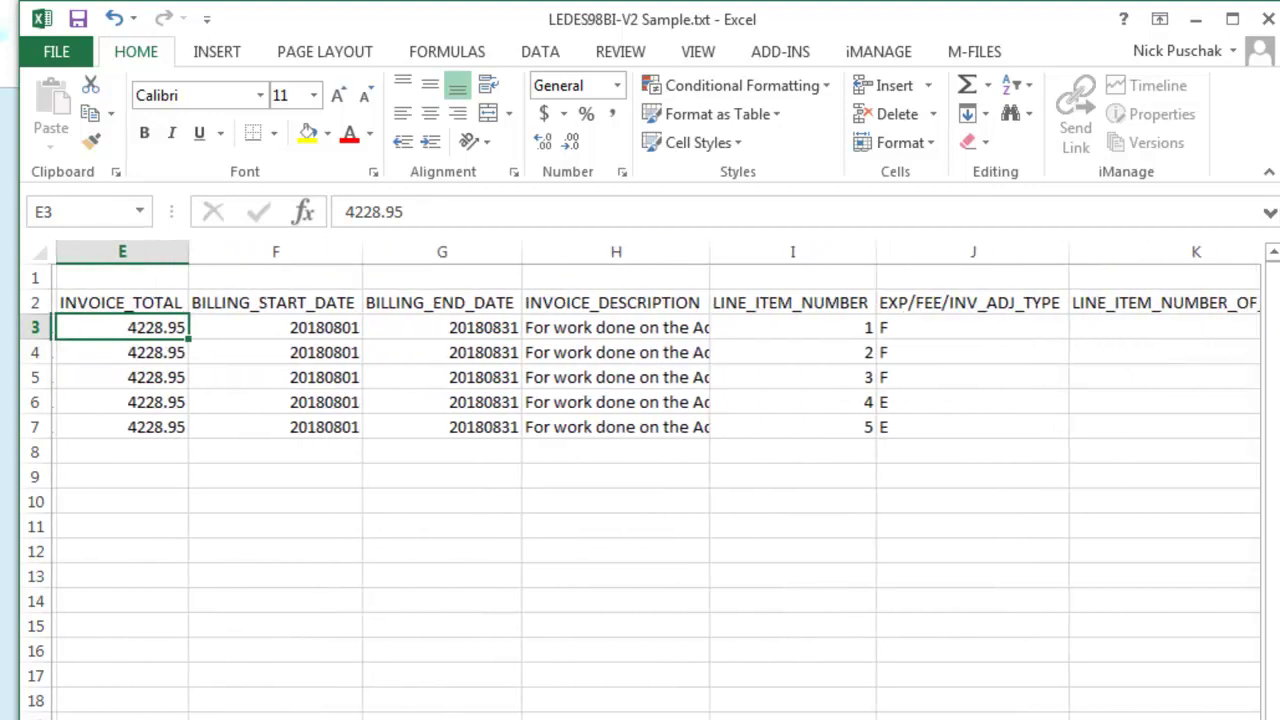
pyautogui.hscroll(5, 654, 480)
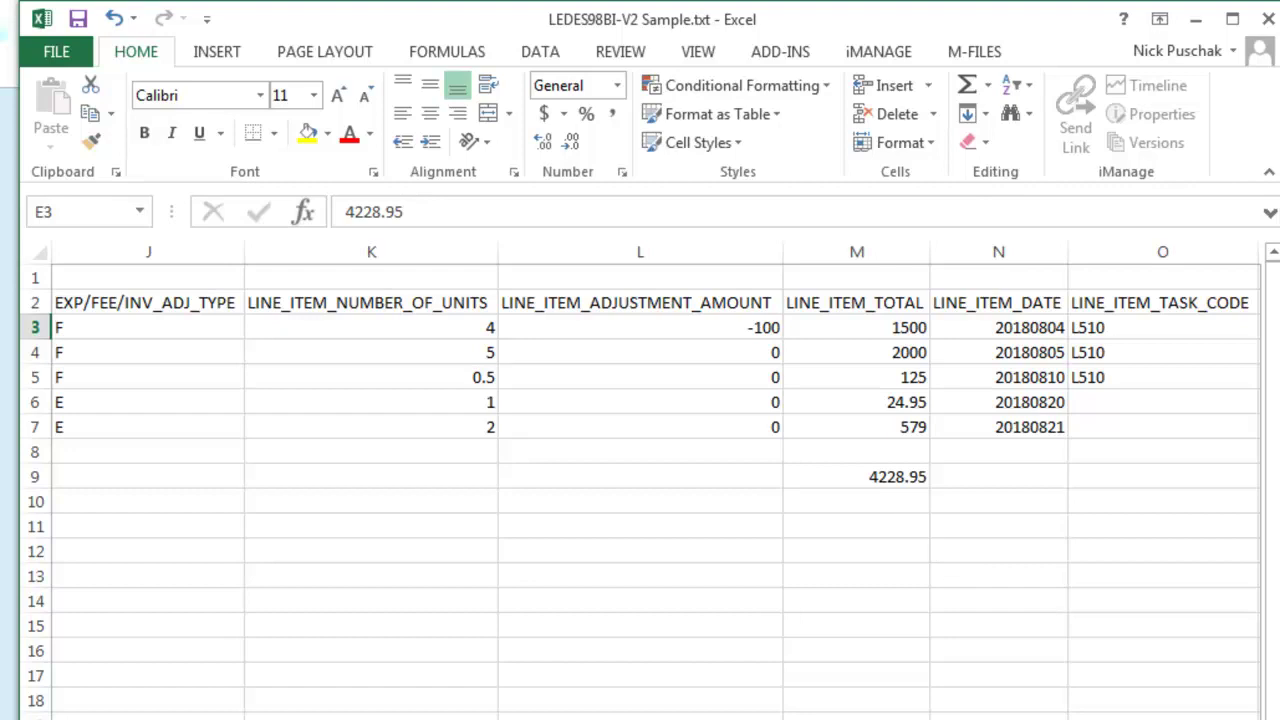
pyautogui.hscroll(10, 654, 480)
pyautogui.hscroll(10, 654, 480)
pyautogui.hscroll(6, 654, 480)
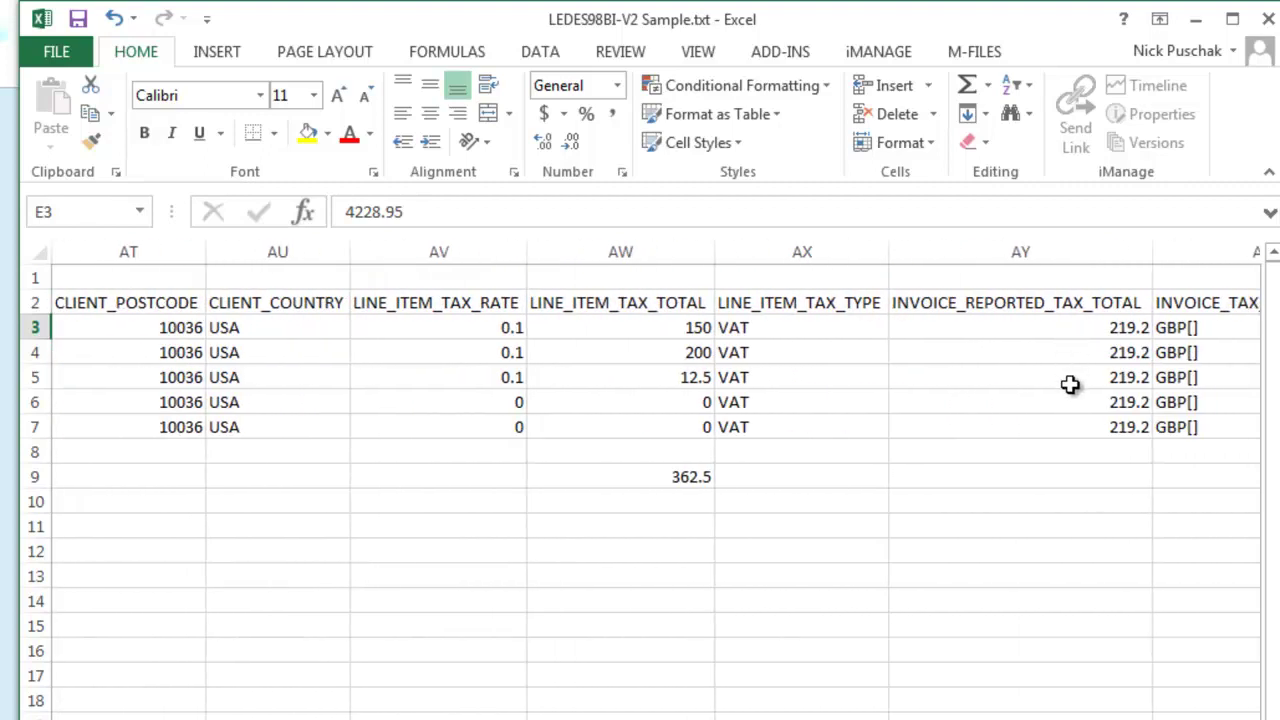
pyautogui.hscroll(1, 654, 480)
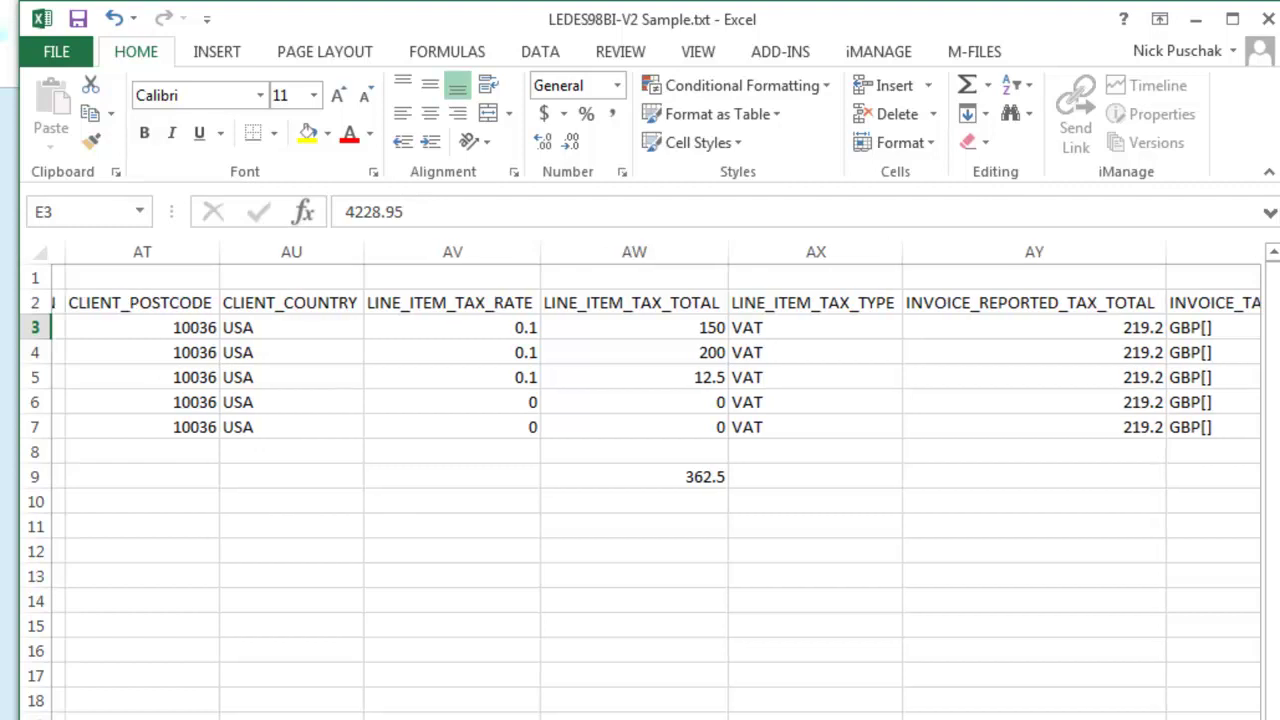
pyautogui.hscroll(-1, 654, 480)
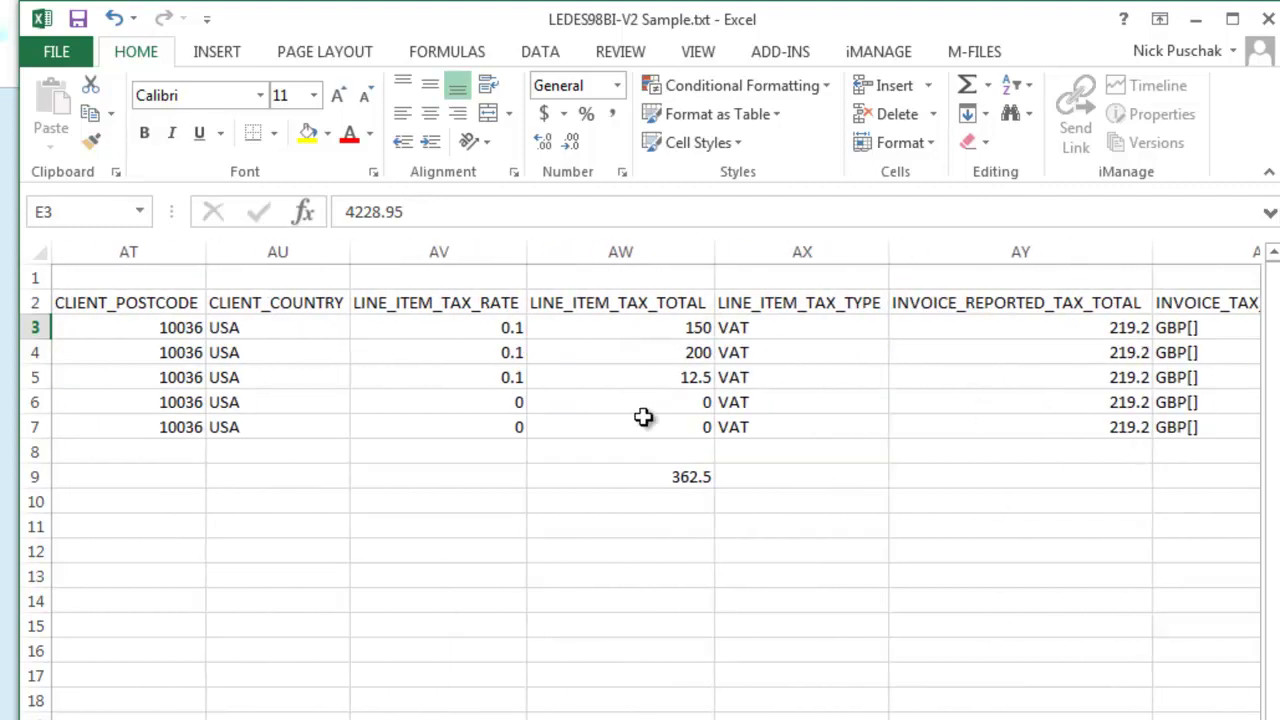
# - Check the LINE_ITEM_TAX_TOTAL sum, LINE_ITEM_TAX_TYPE and INVOICE_REPORTED_TAX_TOTAL columns against the field specification
pyautogui.click(674, 479)
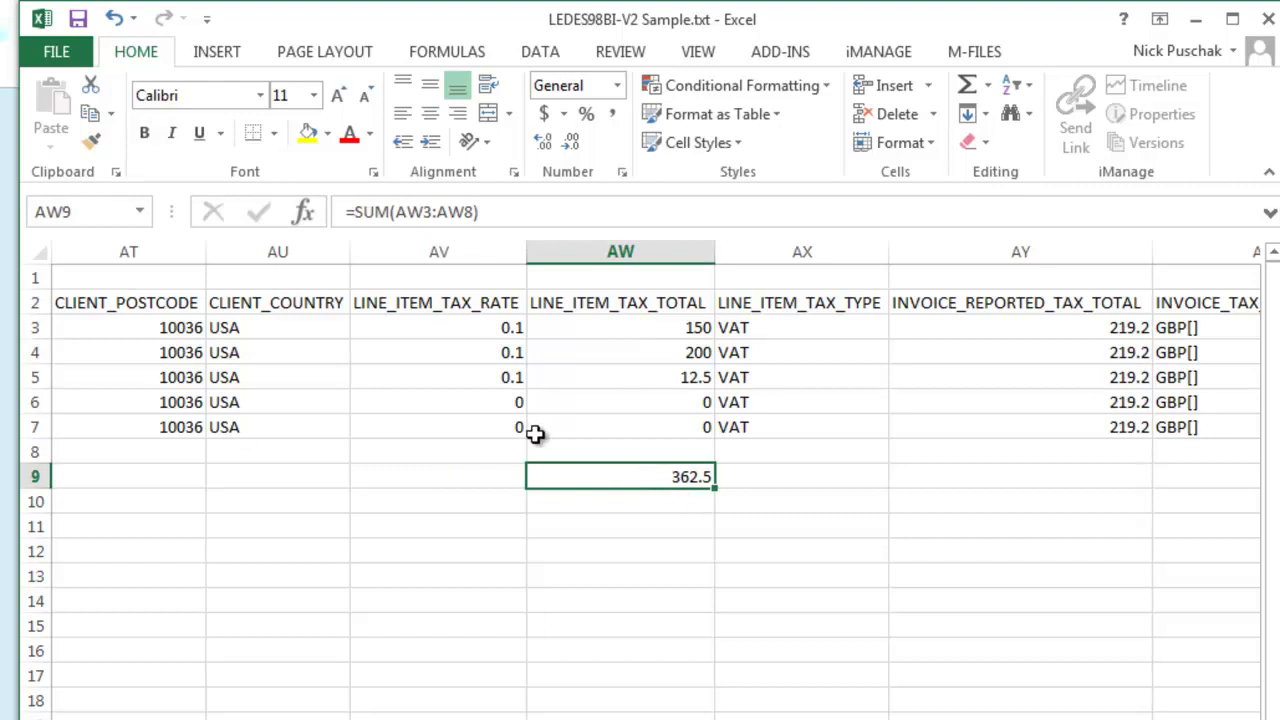
pyautogui.click(1042, 322)
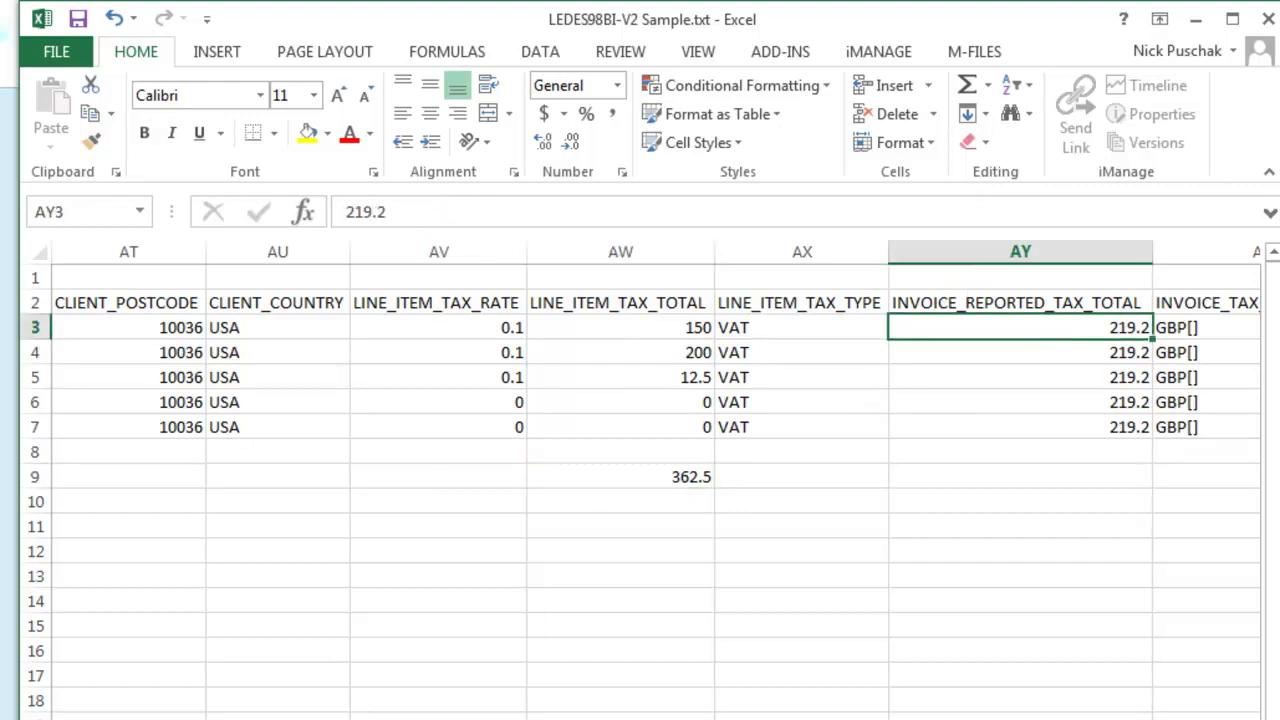
pyautogui.hotkey('alt', 'Tab')
pyautogui.scroll(-6, 1247, 450)
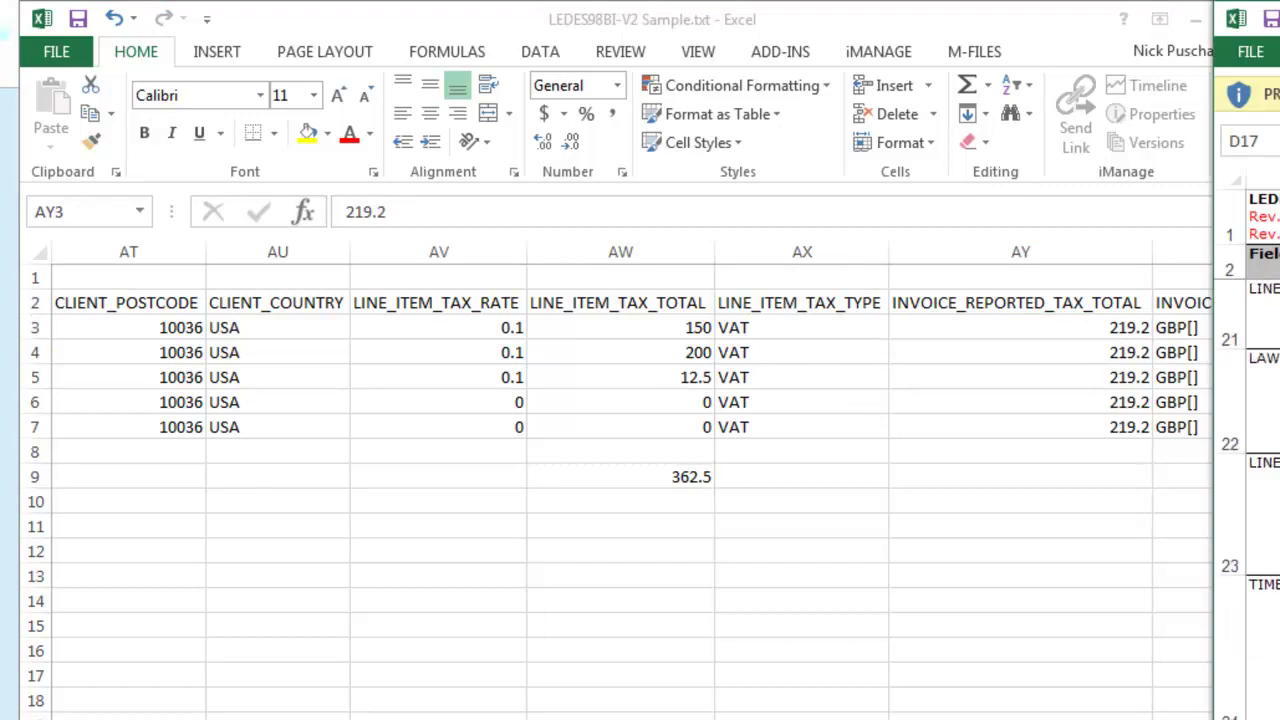
pyautogui.scroll(-8, 1247, 450)
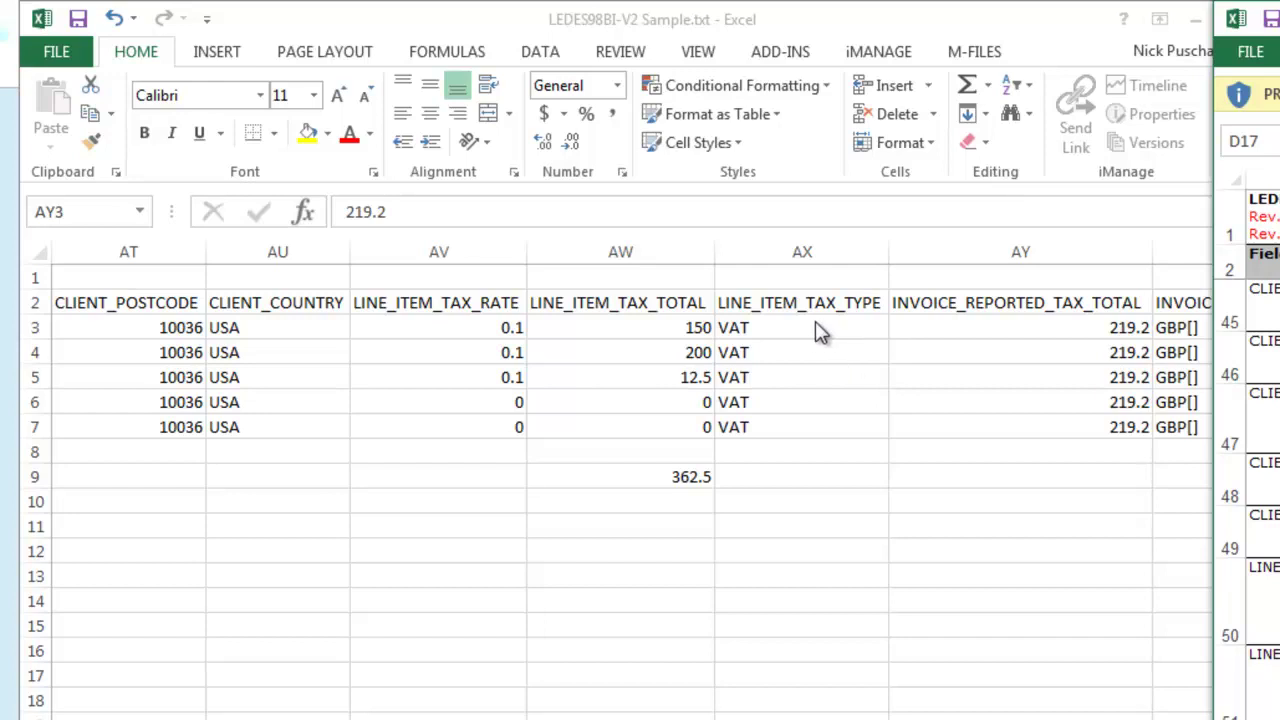
pyautogui.hotkey('alt', 'Tab')
pyautogui.moveTo(815, 322); pyautogui.dragTo(815, 420)
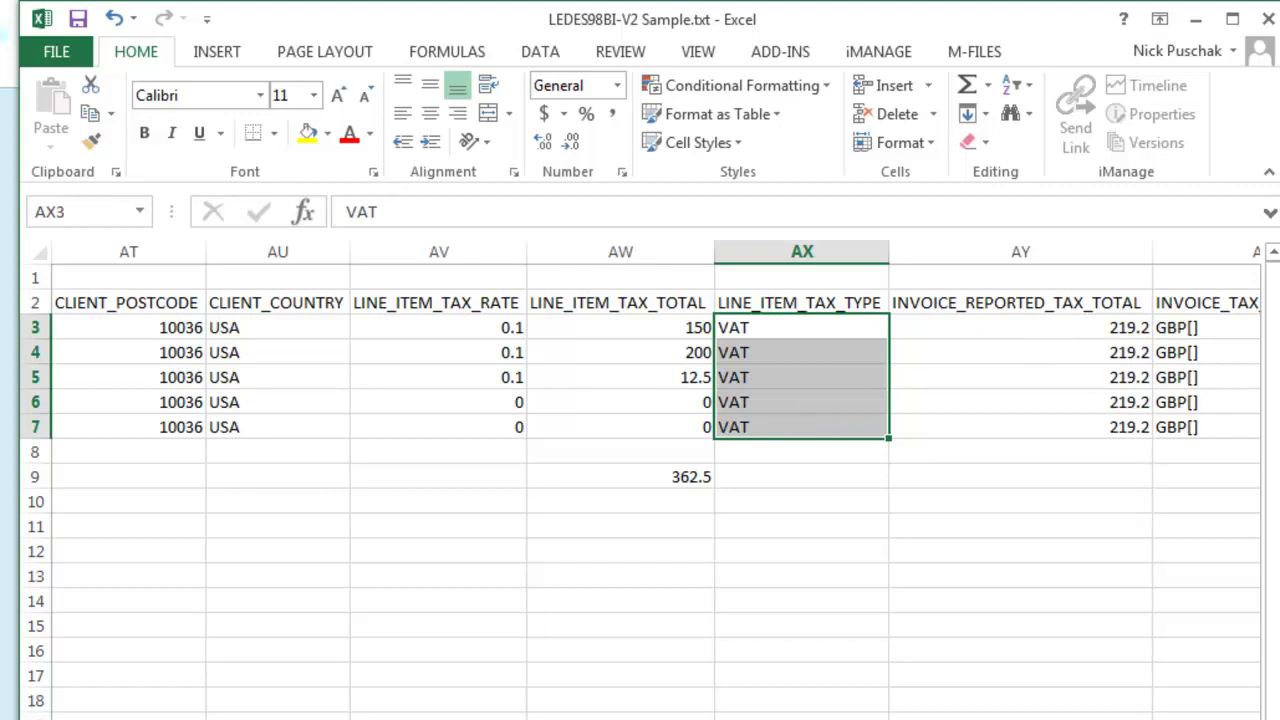
pyautogui.hotkey('alt', 'Tab')
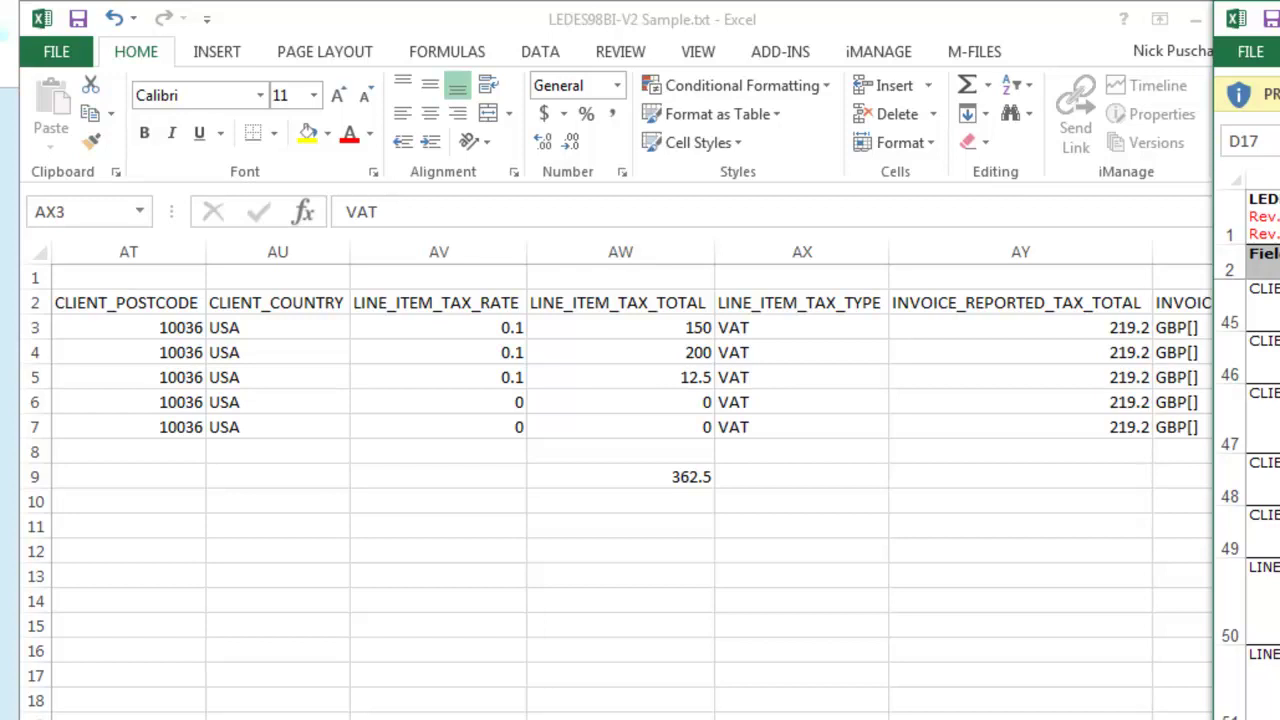
pyautogui.click(1266, 445)
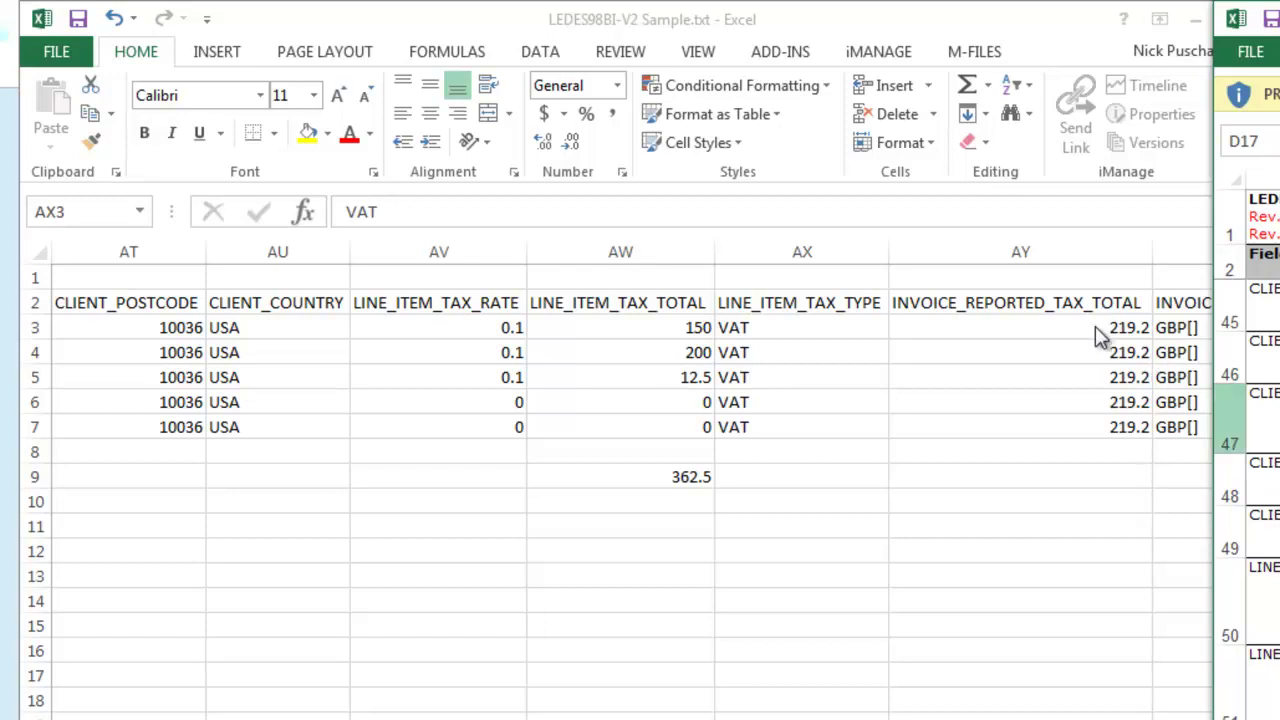
pyautogui.click(1088, 330)
pyautogui.click(1088, 327)
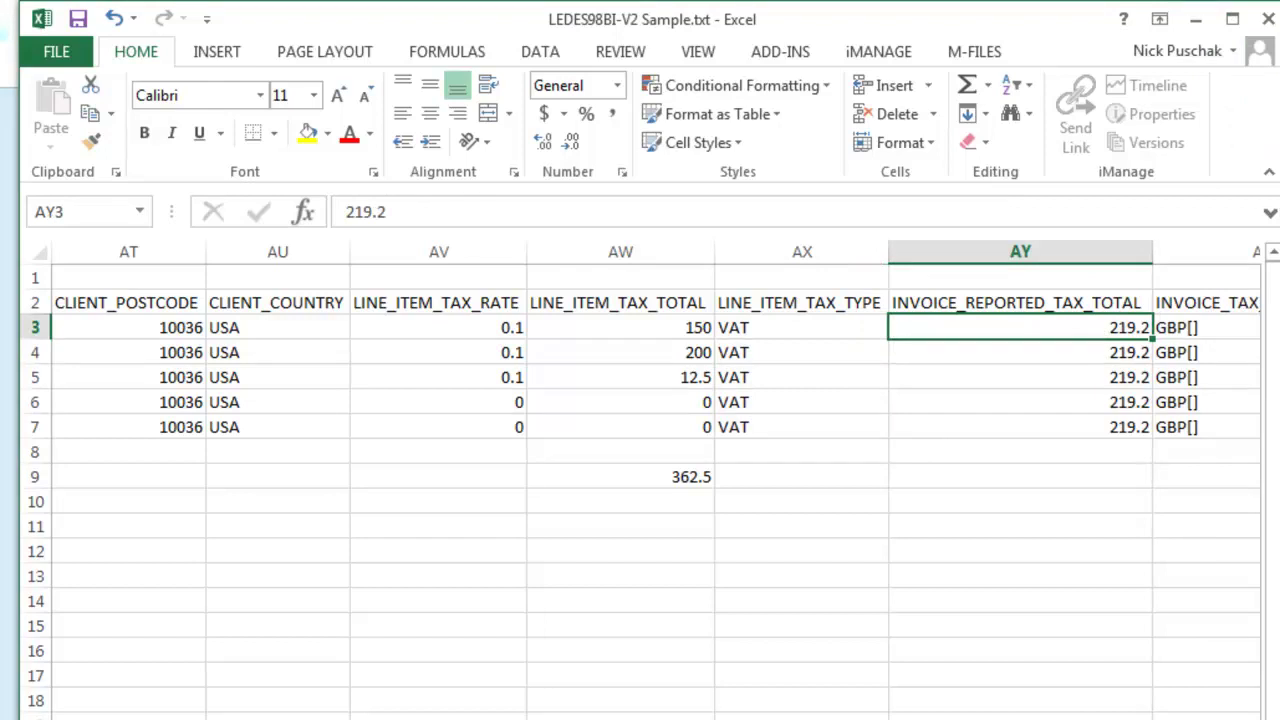
# - Copy the INVOICE_TAX_TOTAL values of 362.5 from AB3:AB7 into INVOICE_REPORTED_TAX_TOTAL cells AY3:AY7
pyautogui.hscroll(-5, 655, 480)
pyautogui.hscroll(-9, 490, 576)
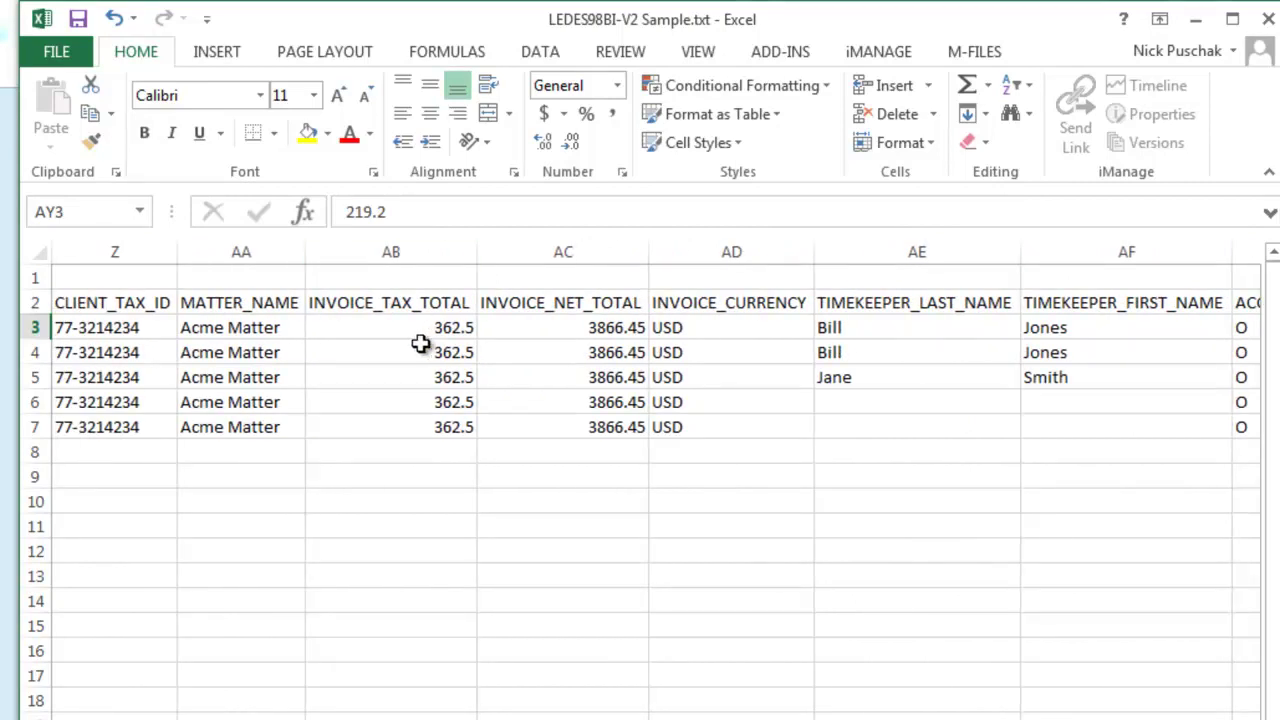
pyautogui.moveTo(409, 331); pyautogui.dragTo(405, 424)
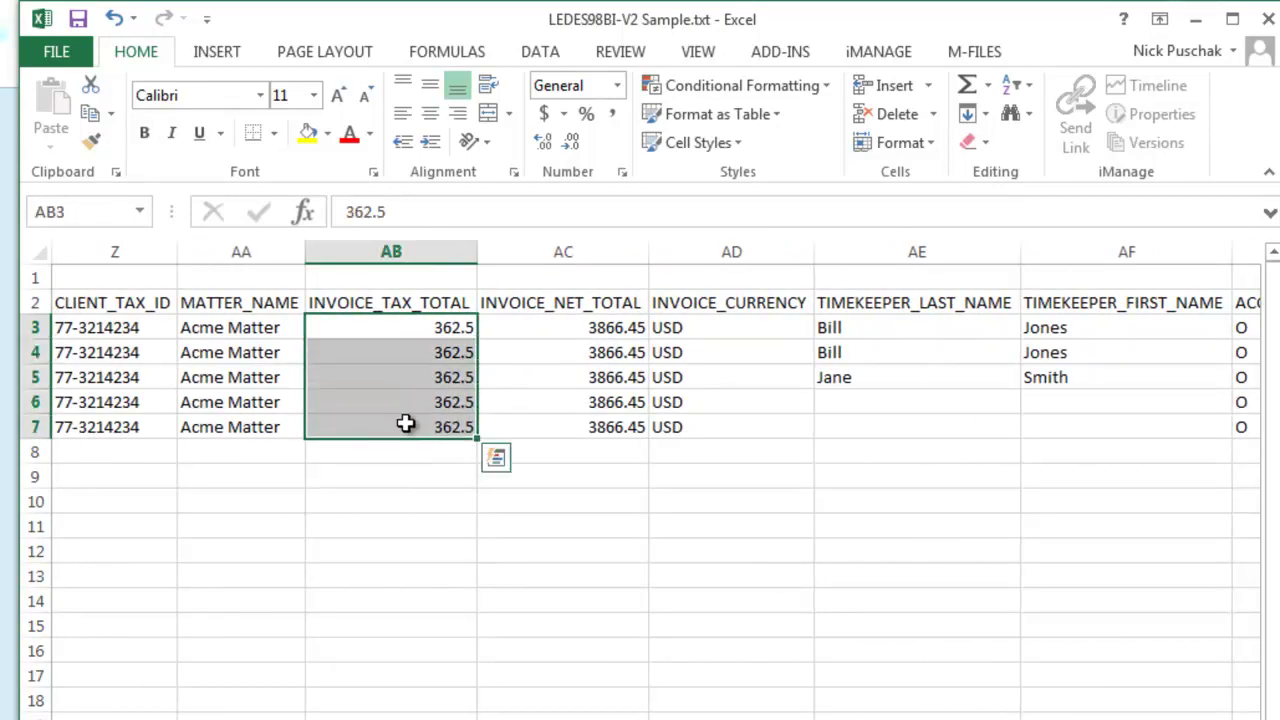
pyautogui.hotkey('ctrl', 'c')
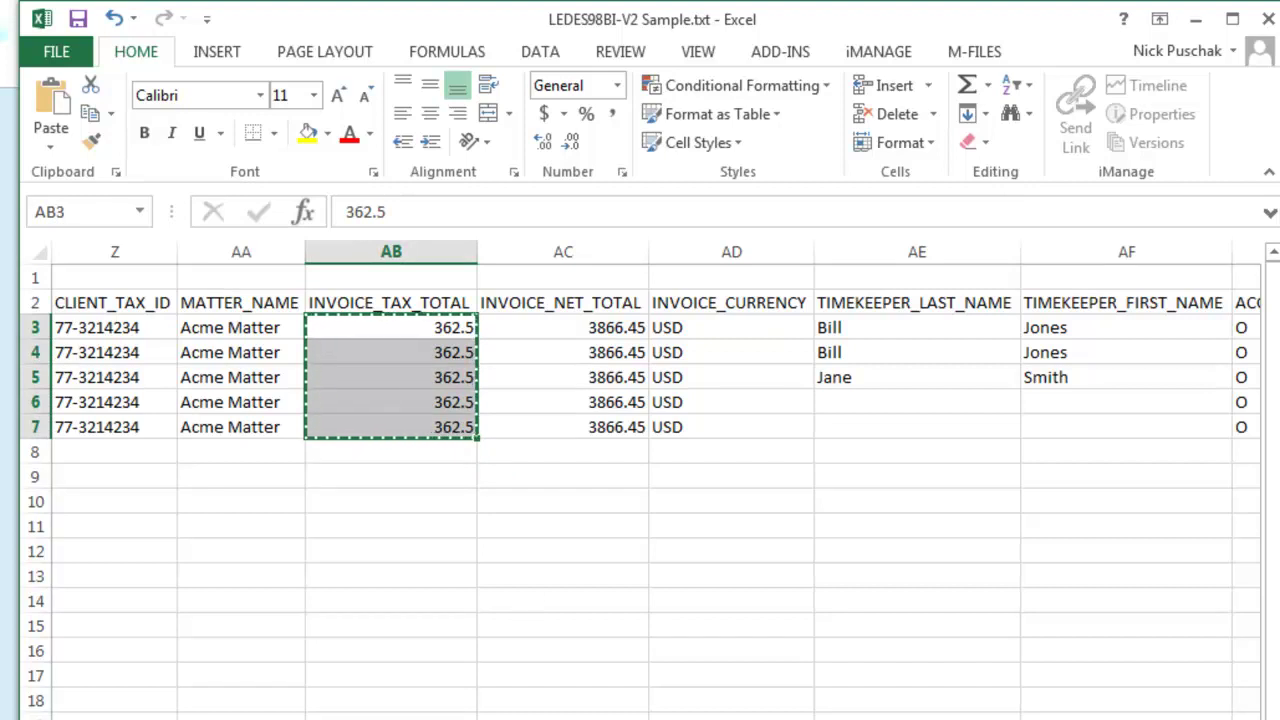
pyautogui.hscroll(5, 640, 480)
pyautogui.hscroll(3, 640, 480)
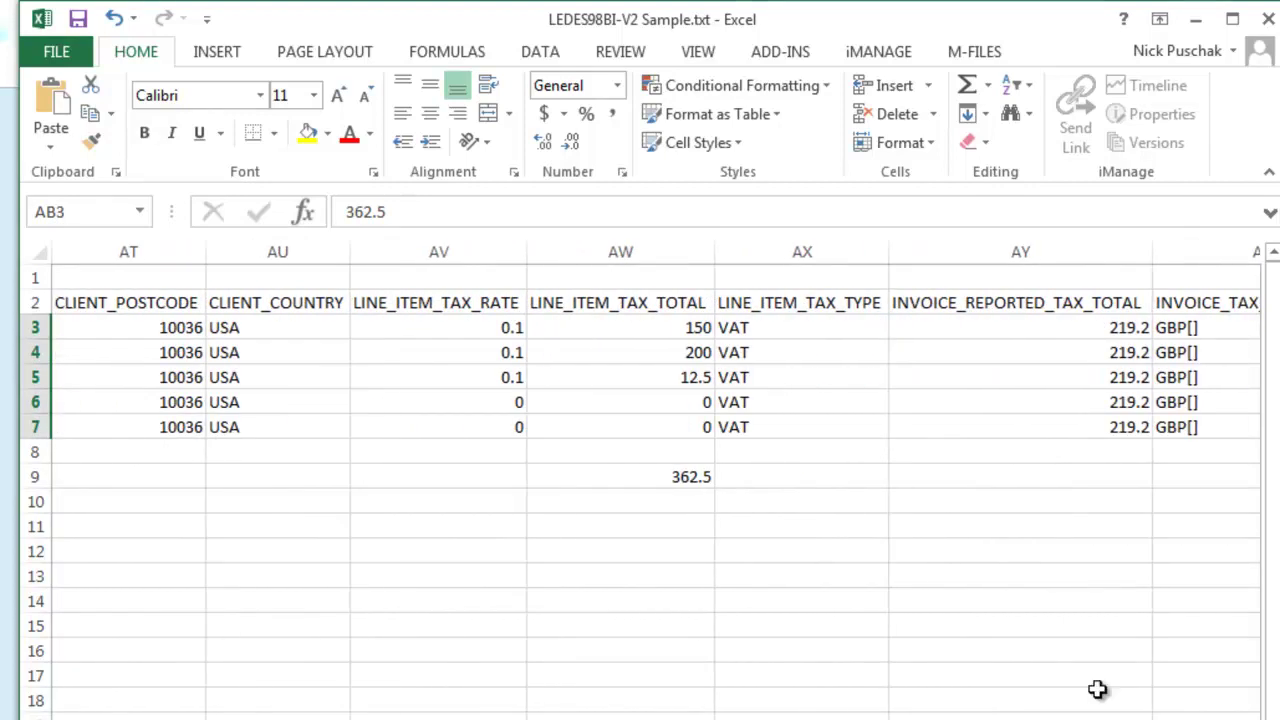
pyautogui.click(1068, 334)
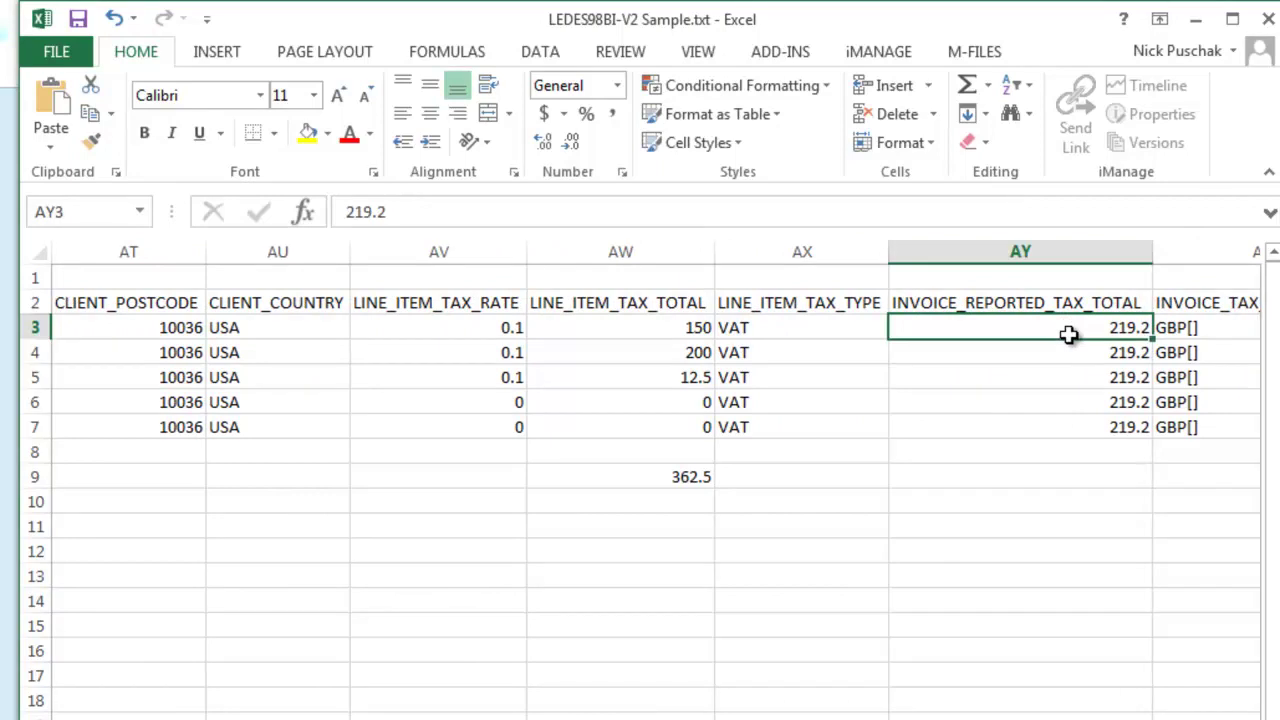
pyautogui.hotkey('ctrl', 'v')
pyautogui.click(1041, 575)
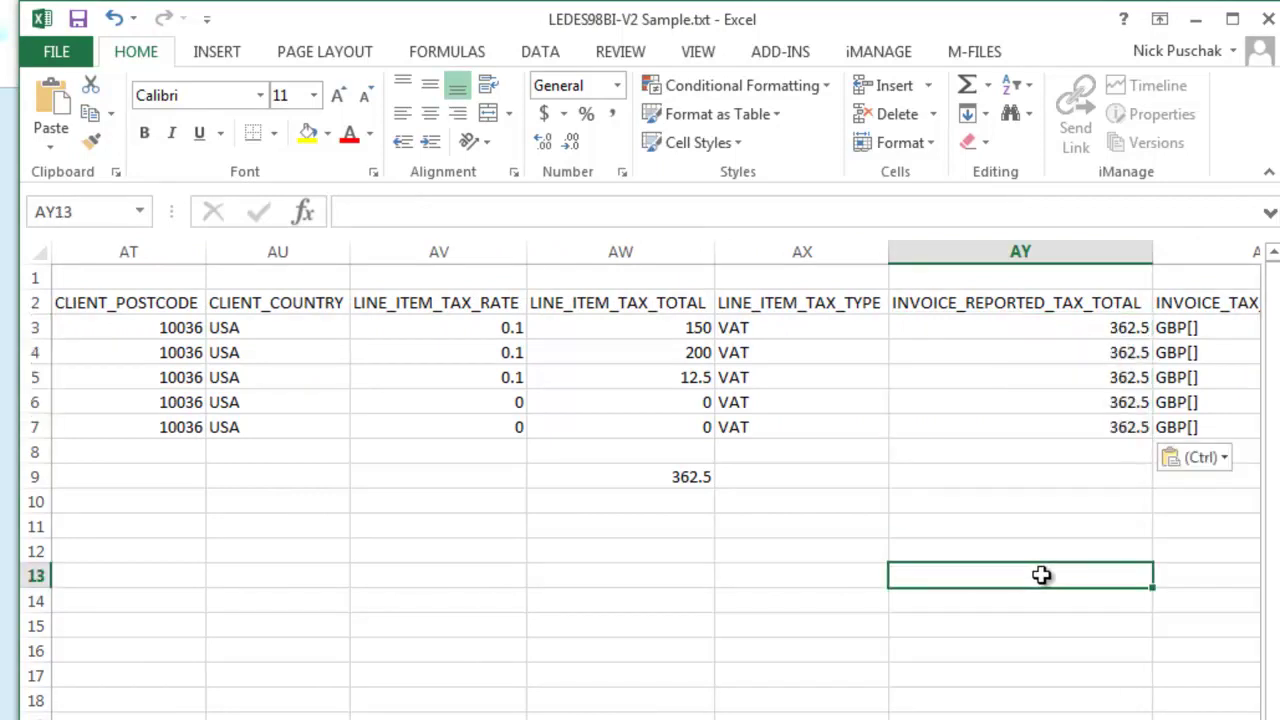
# - Examine the INVOICE_TAX_CURRENCY[] column and compare it with the earlier invoice and tax columns
pyautogui.click(1200, 340)
pyautogui.press('Right')
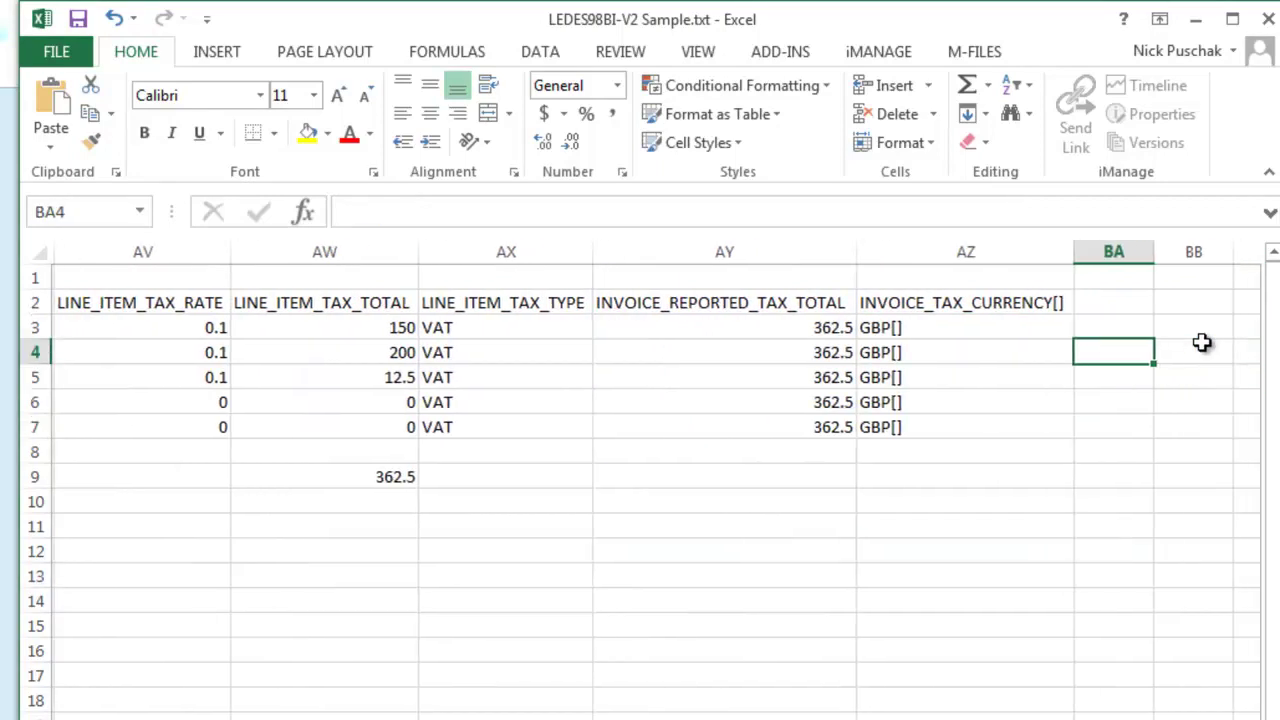
pyautogui.click(941, 323)
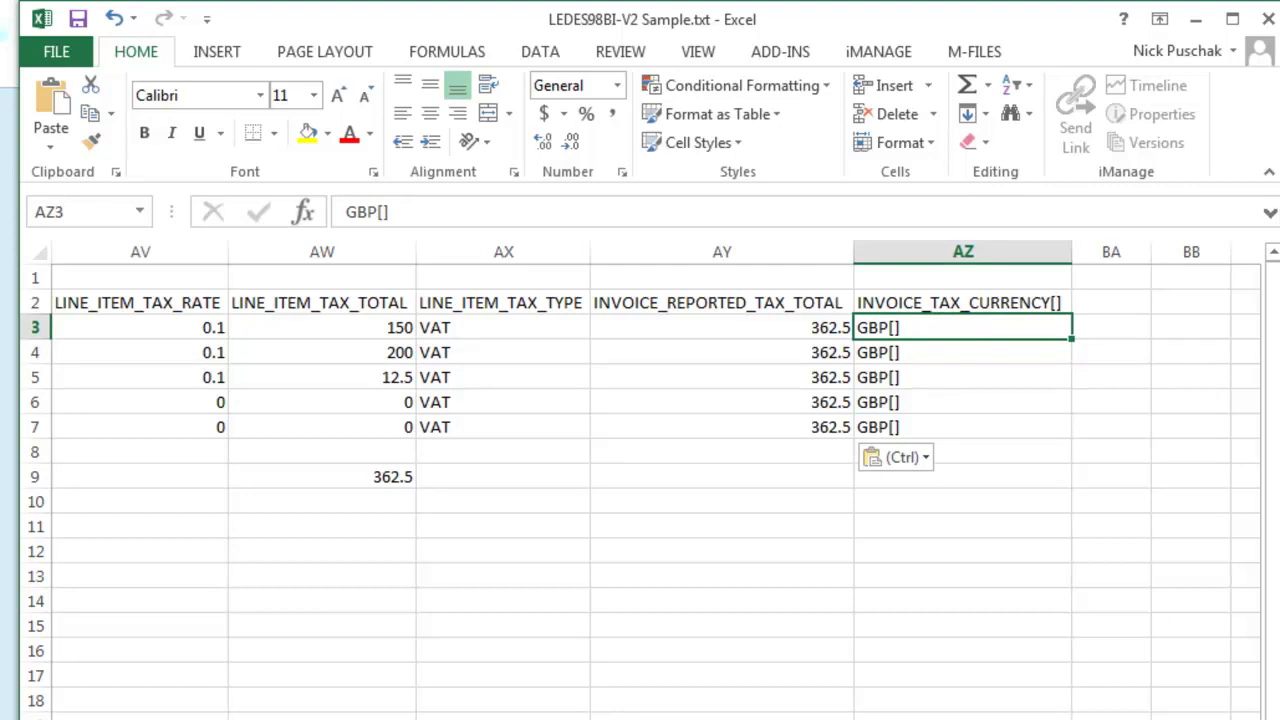
pyautogui.hscroll(-13, 656, 480)
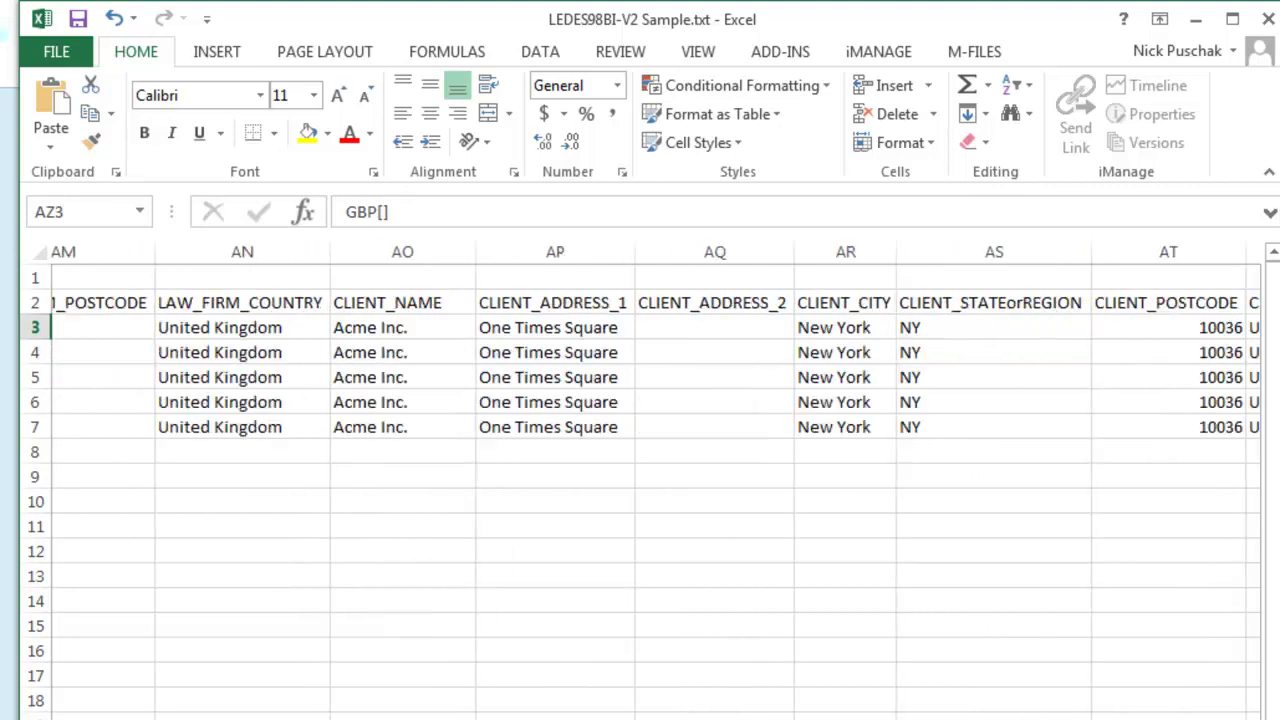
pyautogui.hscroll(-1, 1006, 620)
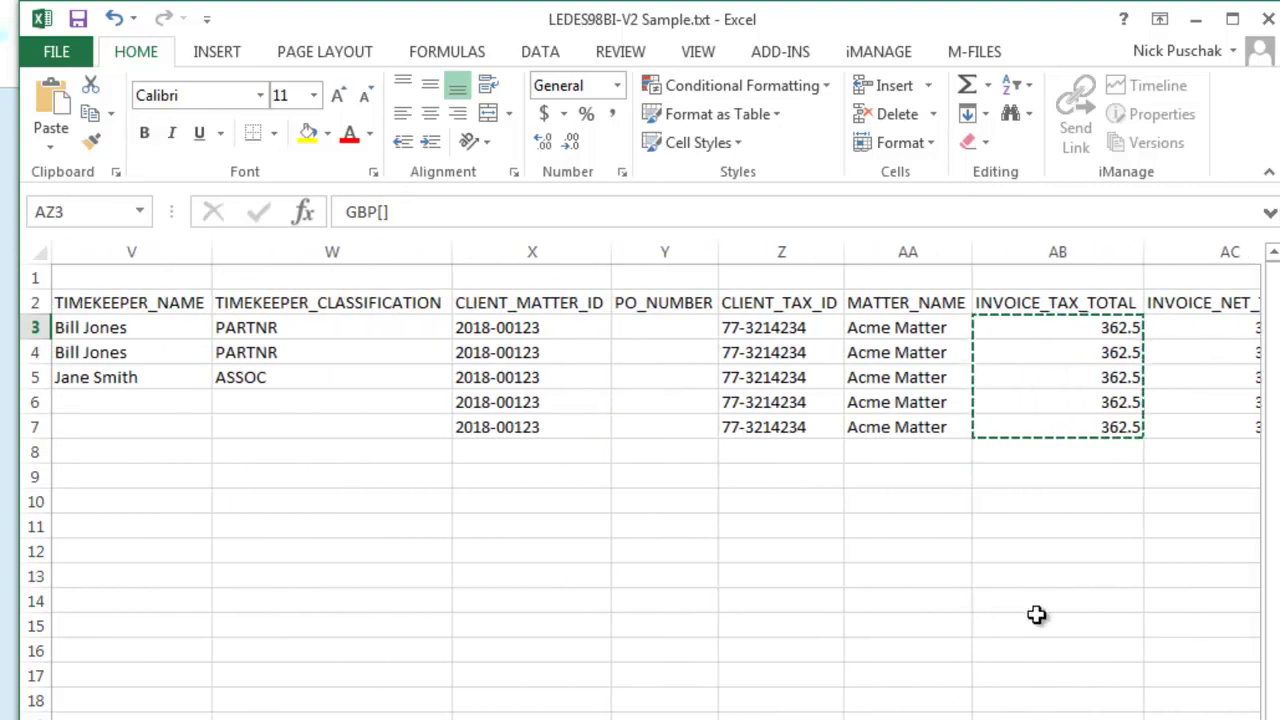
pyautogui.hscroll(10, 1006, 620)
pyautogui.hscroll(5, 656, 480)
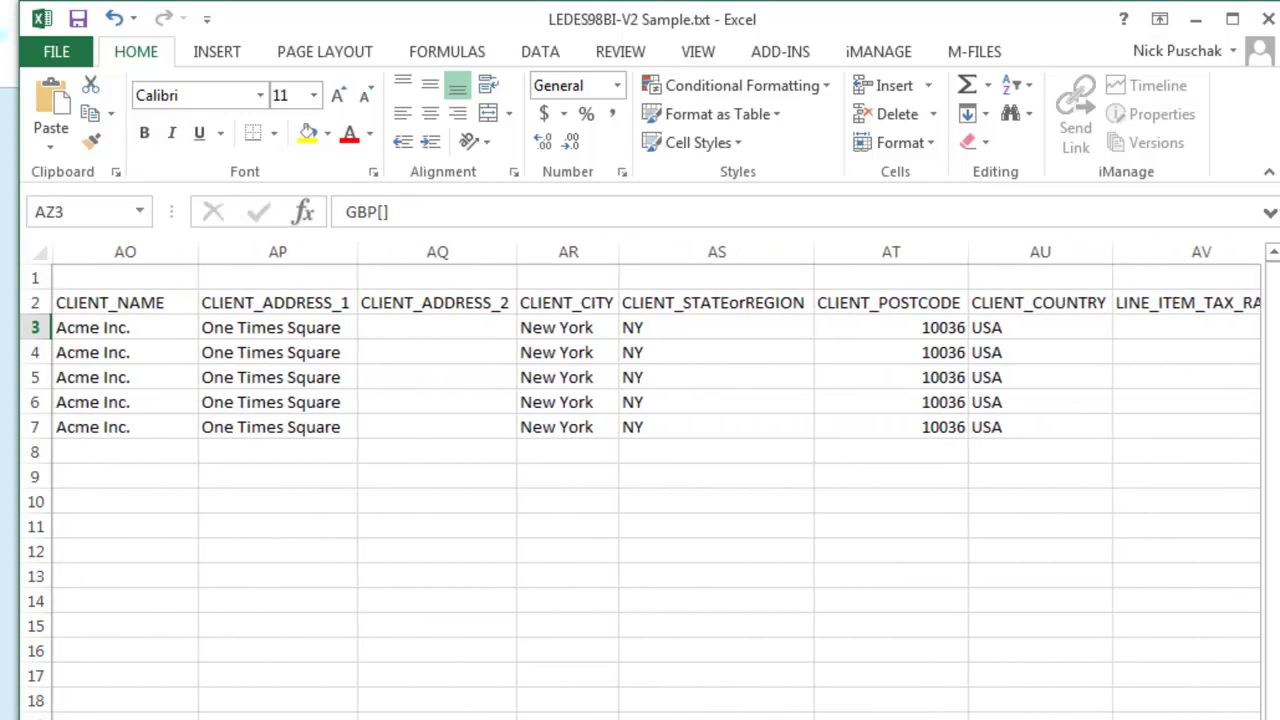
pyautogui.hscroll(6, 955, 370)
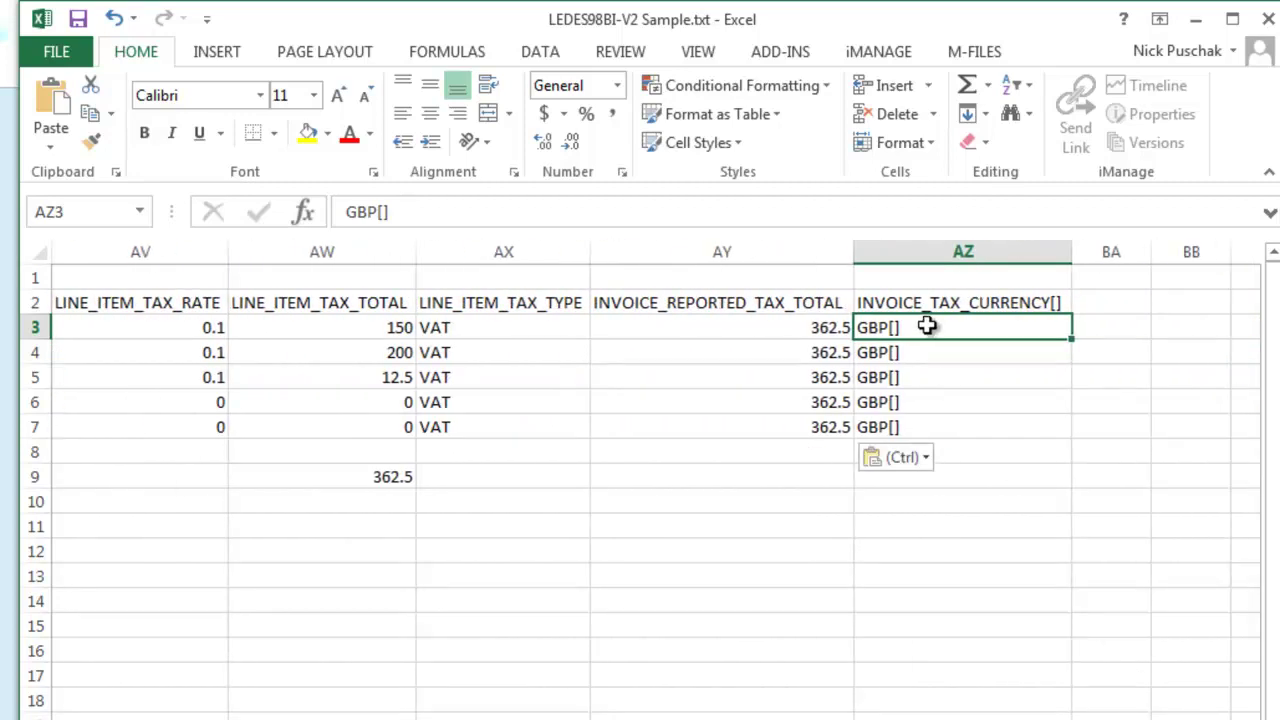
# - Set the first line item's INVOICE_CURRENCY to GBP to match the invoice tax currency
pyautogui.hotkey('ctrl', 'c')
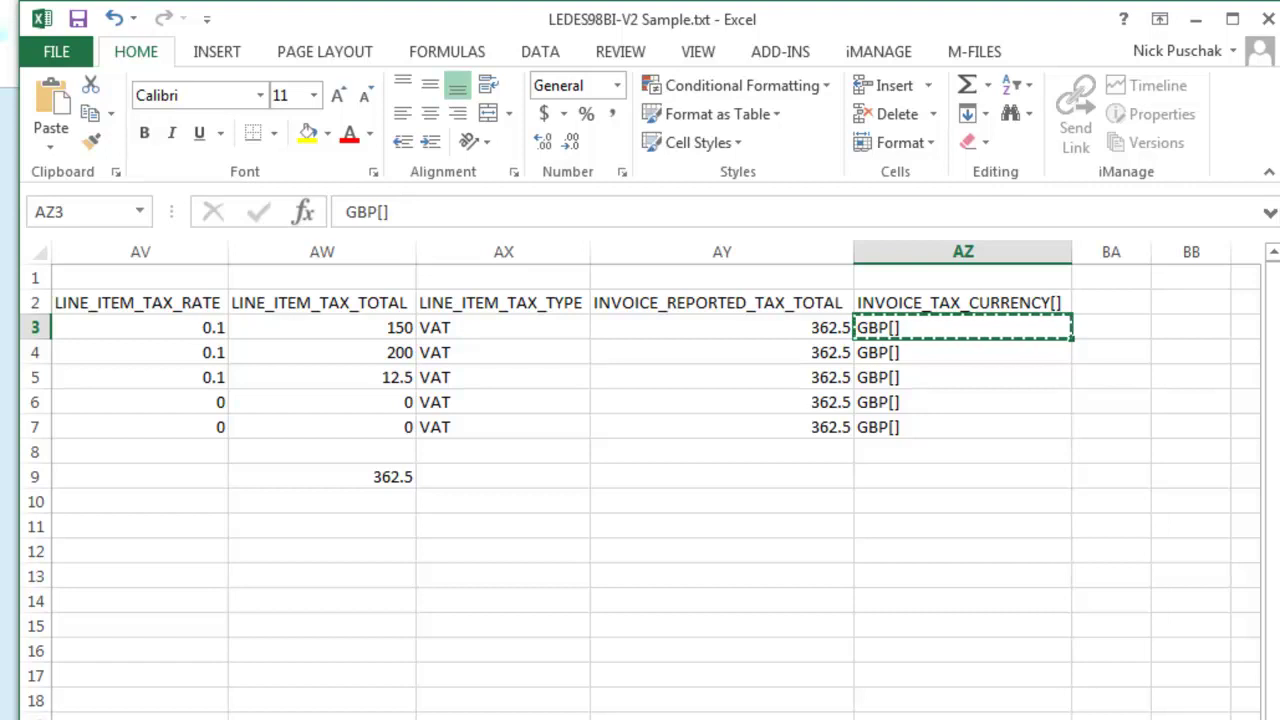
pyautogui.hscroll(-5, 658, 480)
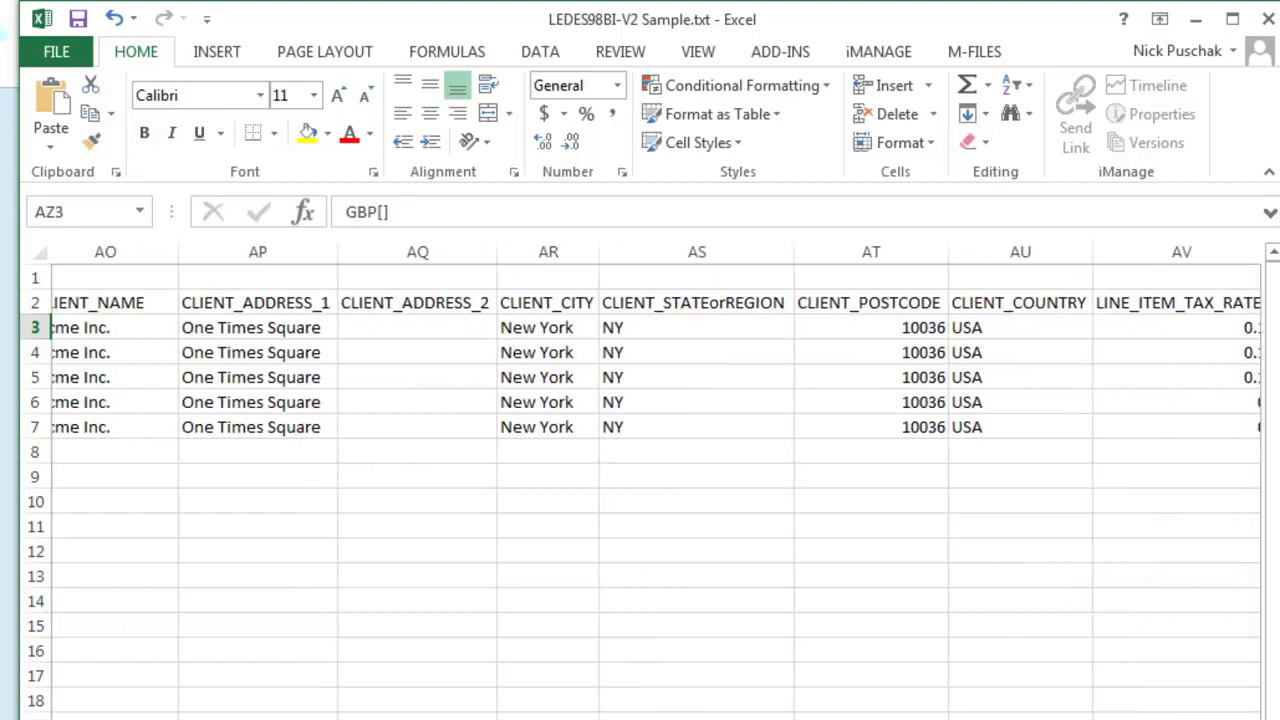
pyautogui.hscroll(-3, 658, 480)
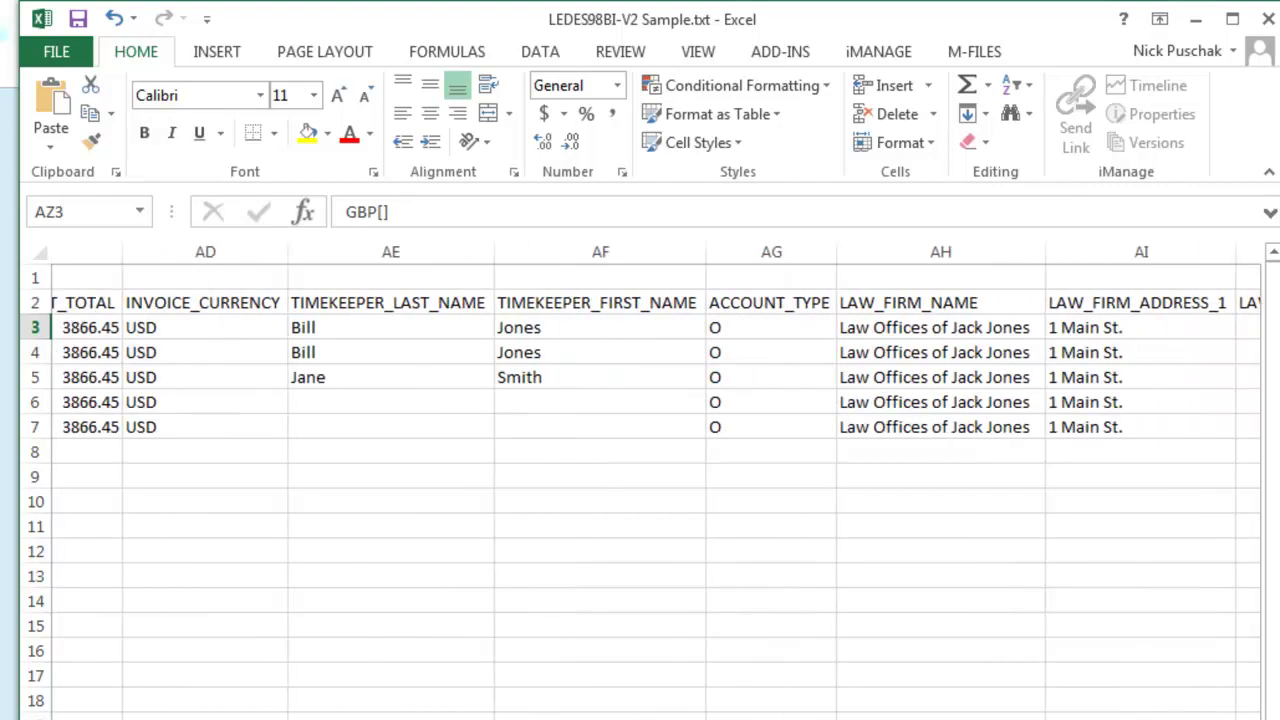
pyautogui.hscroll(-3, 658, 480)
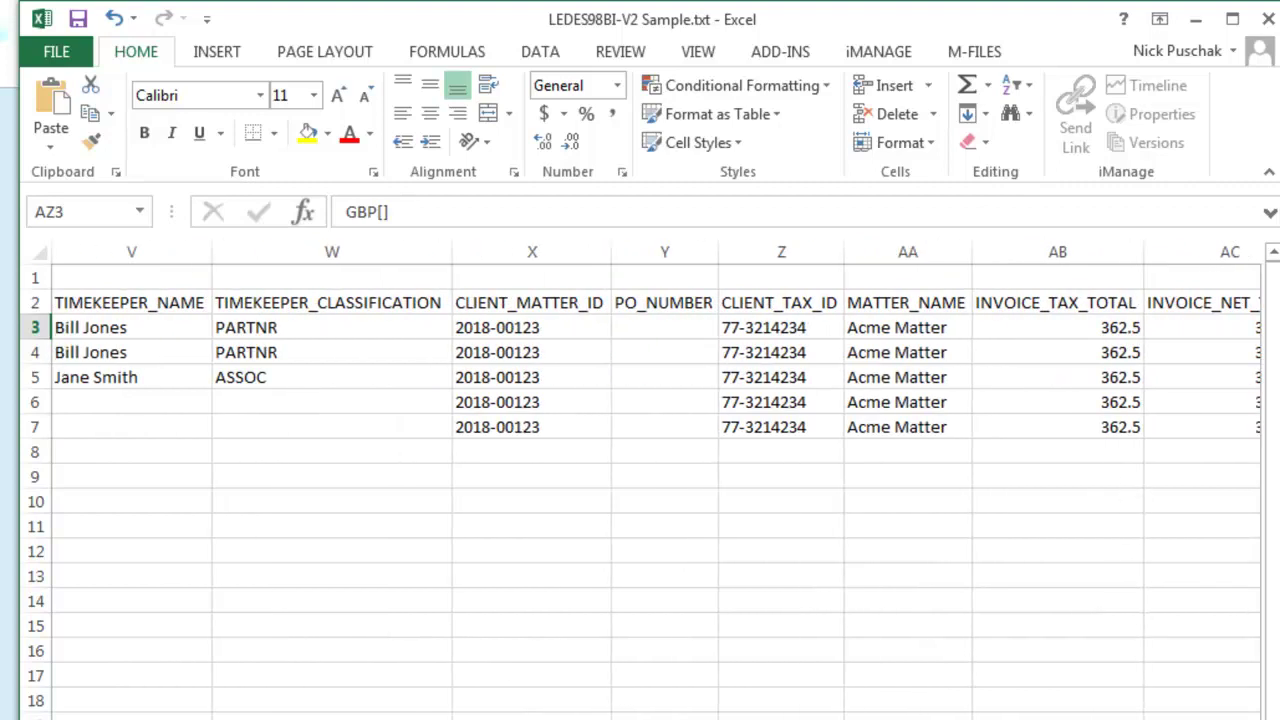
pyautogui.hscroll(2, 968, 628)
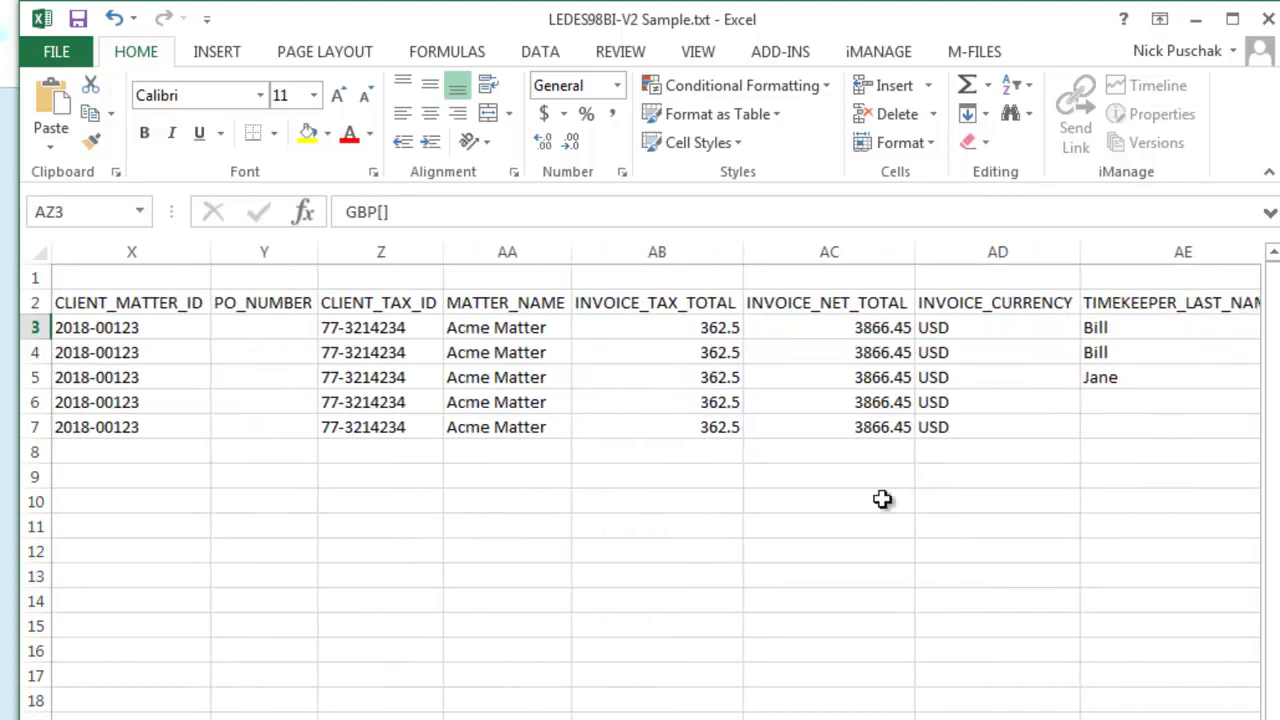
pyautogui.click(964, 326)
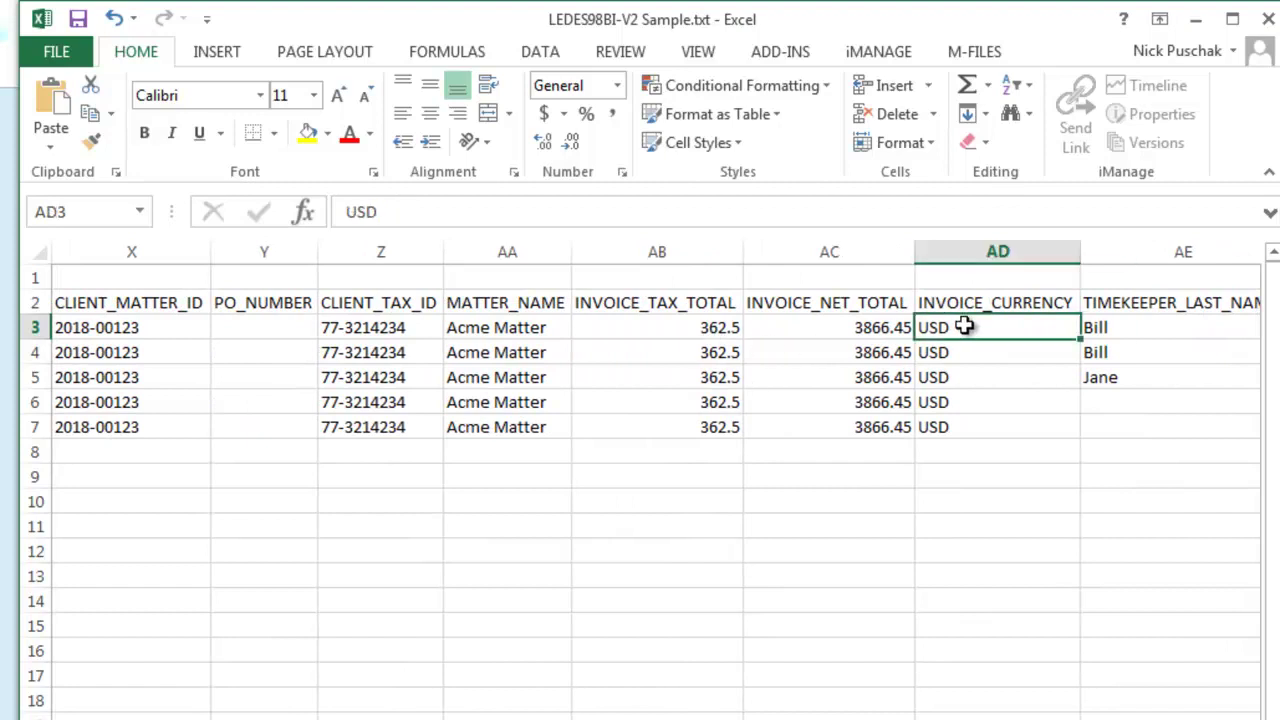
pyautogui.write('GBP')
pyautogui.press('Return')
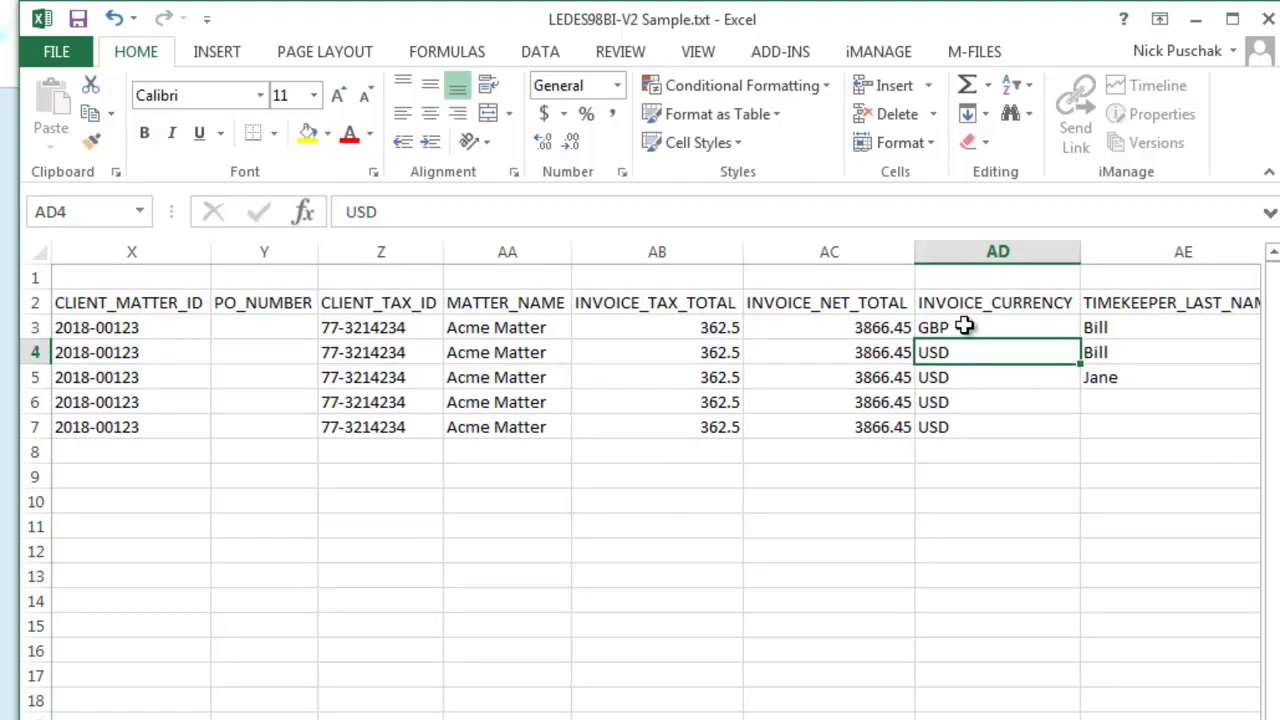
# - Fill the GBP invoice currency down through all five line items in AD3:AD7
pyautogui.click(964, 326)
pyautogui.hotkey('shift', 'Down')
pyautogui.hotkey('shift', 'Down')
pyautogui.hotkey('shift', 'Down')
pyautogui.hotkey('shift', 'Down')
pyautogui.hotkey('ctrl', 'd')
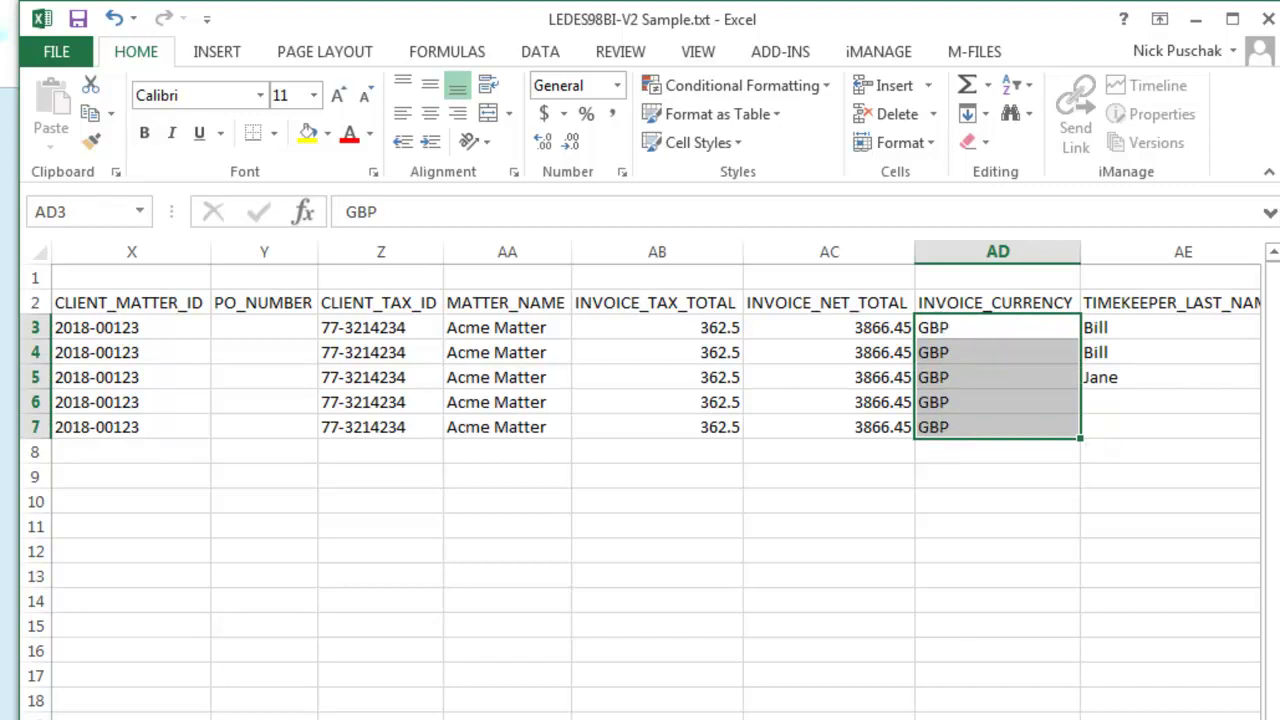
# - Delete the check total in AW9 below LINE_ITEM_TAX_TOTAL and clear the working cell in row 9 below the earlier line item columns
pyautogui.hscroll(10, 406, 237)
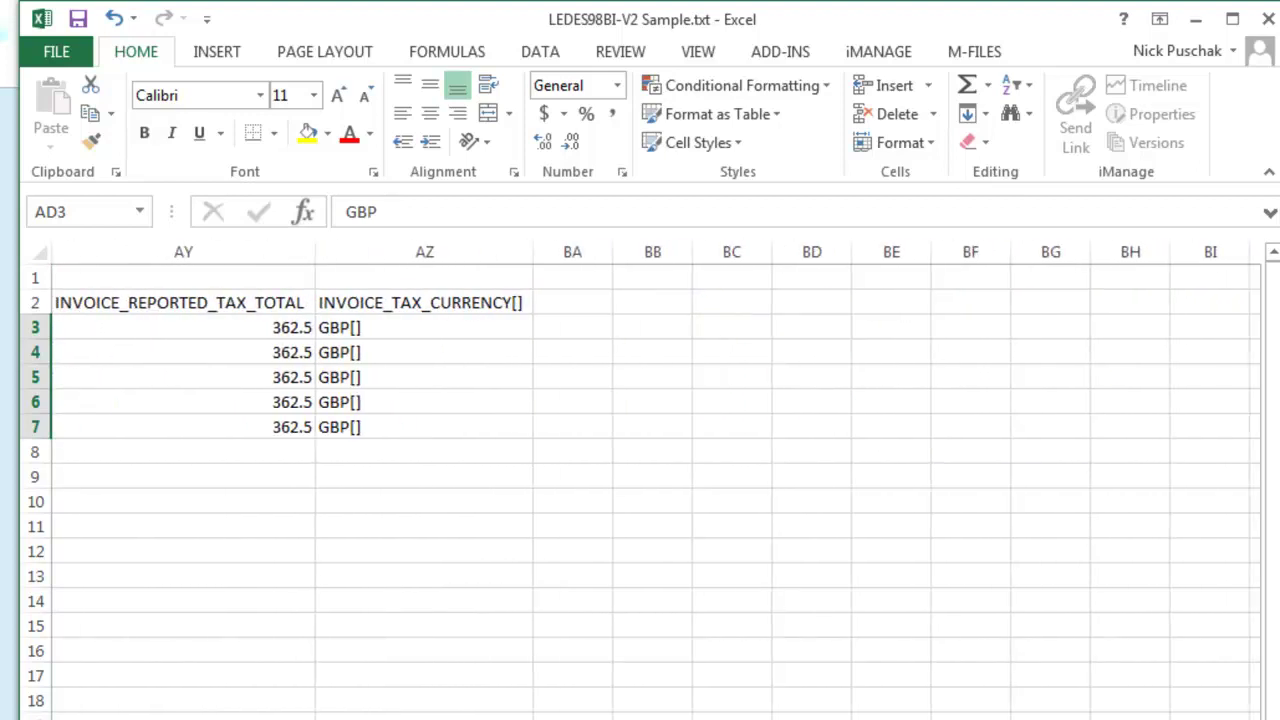
pyautogui.click(271, 327)
pyautogui.press('Left')
pyautogui.press('Left')
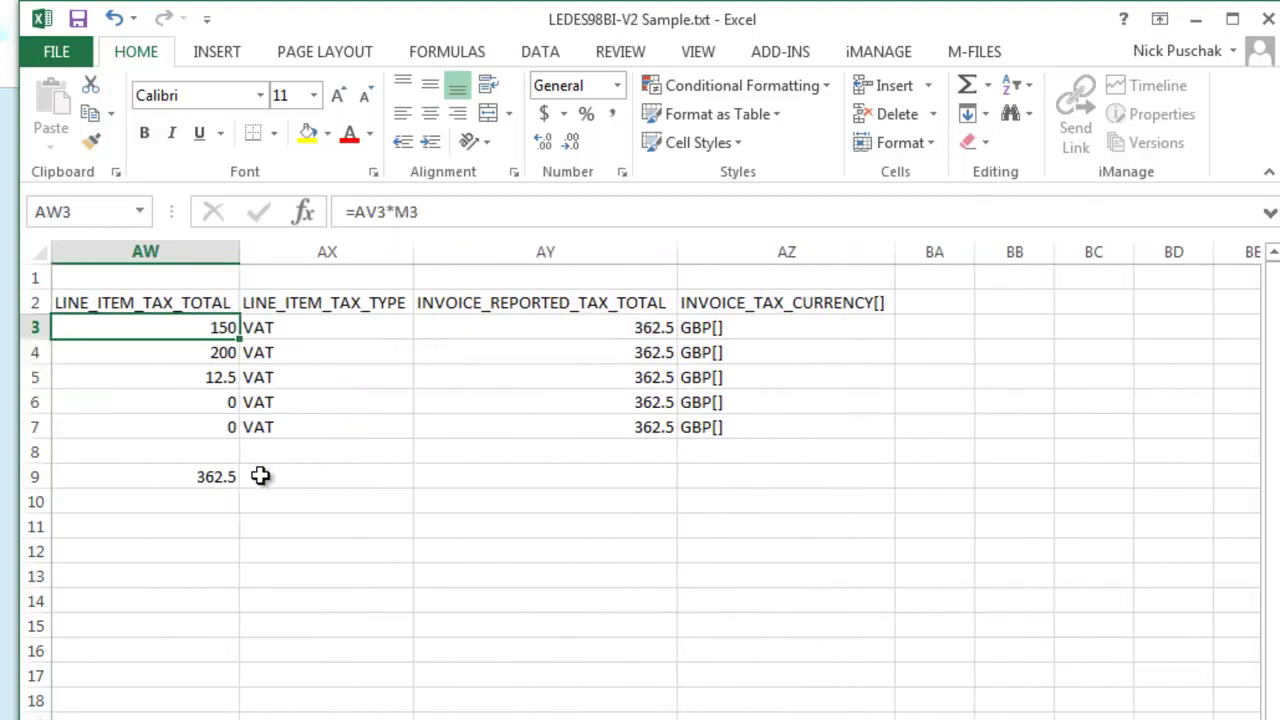
pyautogui.press('Left')
pyautogui.press('Left')
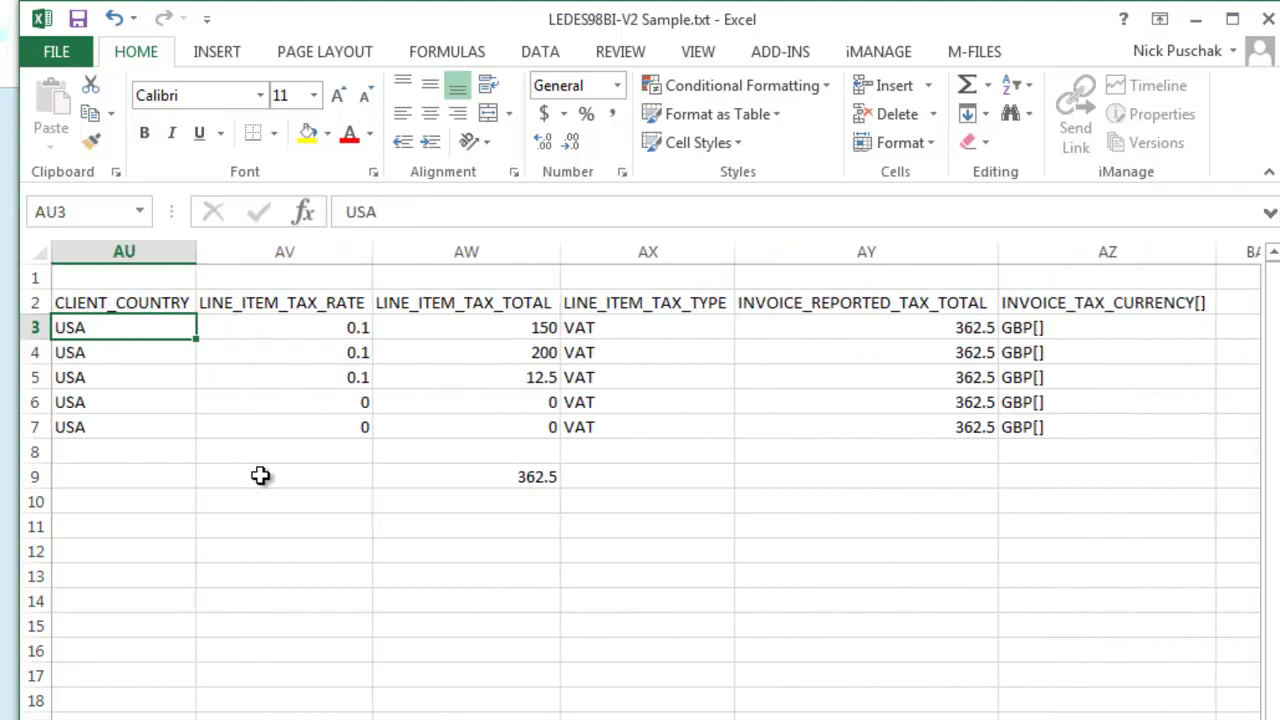
pyautogui.click(512, 478)
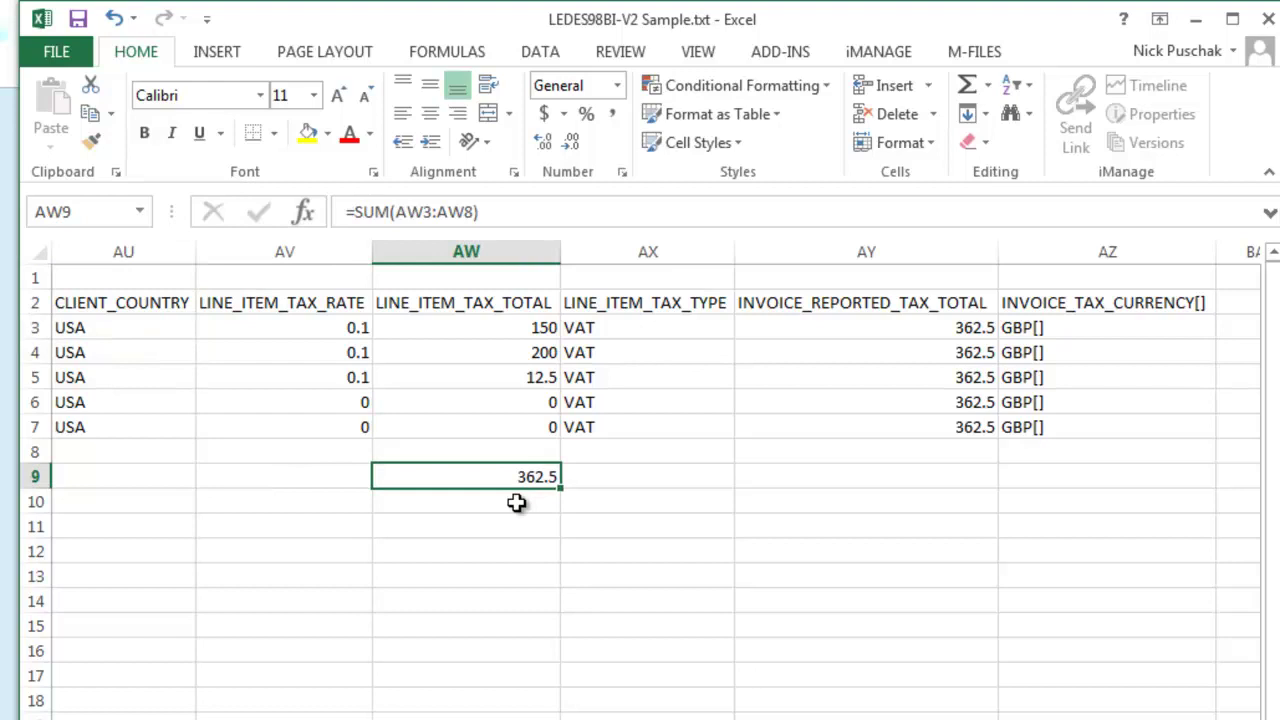
pyautogui.press('Delete')
pyautogui.hscroll(-15, 656, 480)
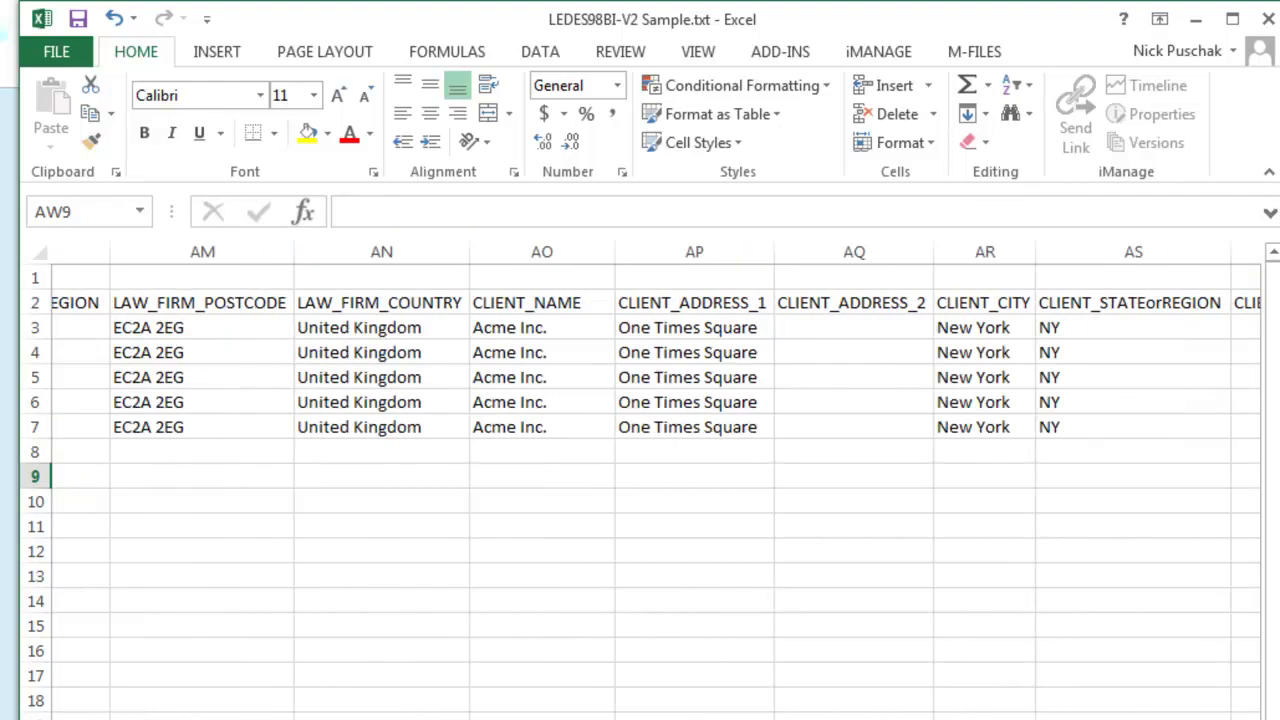
pyautogui.hscroll(-4, 656, 480)
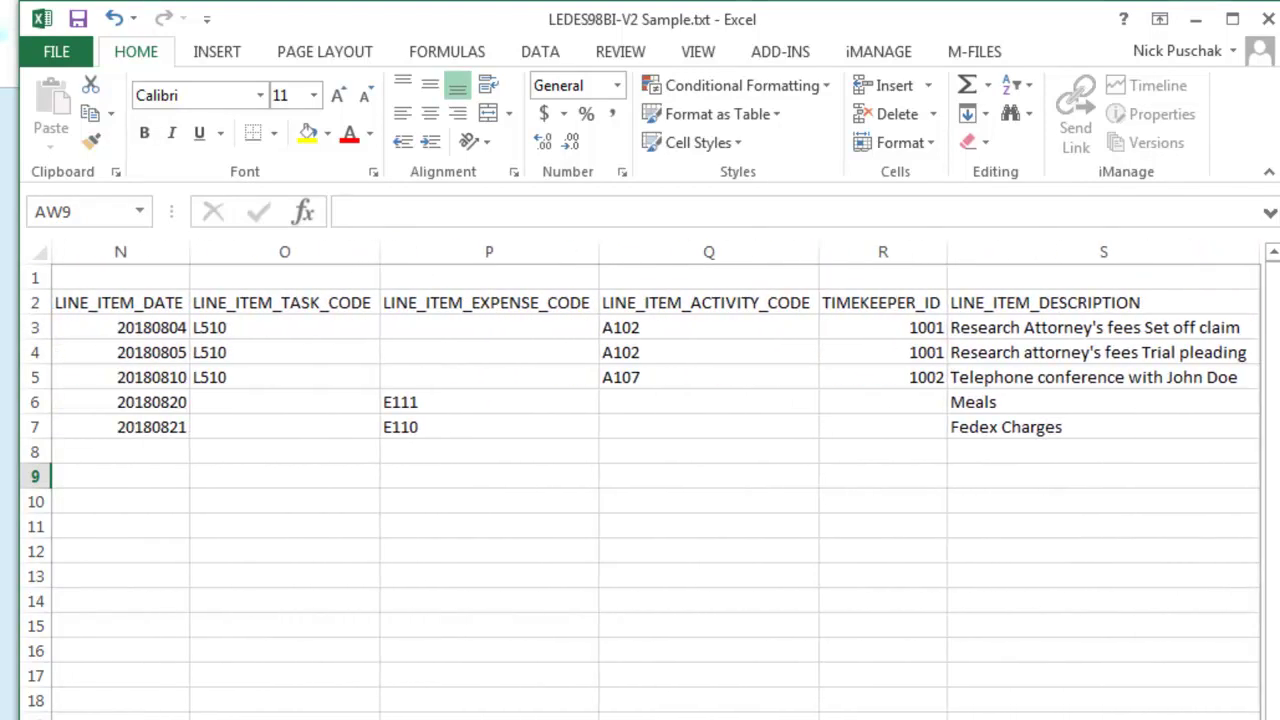
pyautogui.click(1040, 483)
pyautogui.press('Delete')
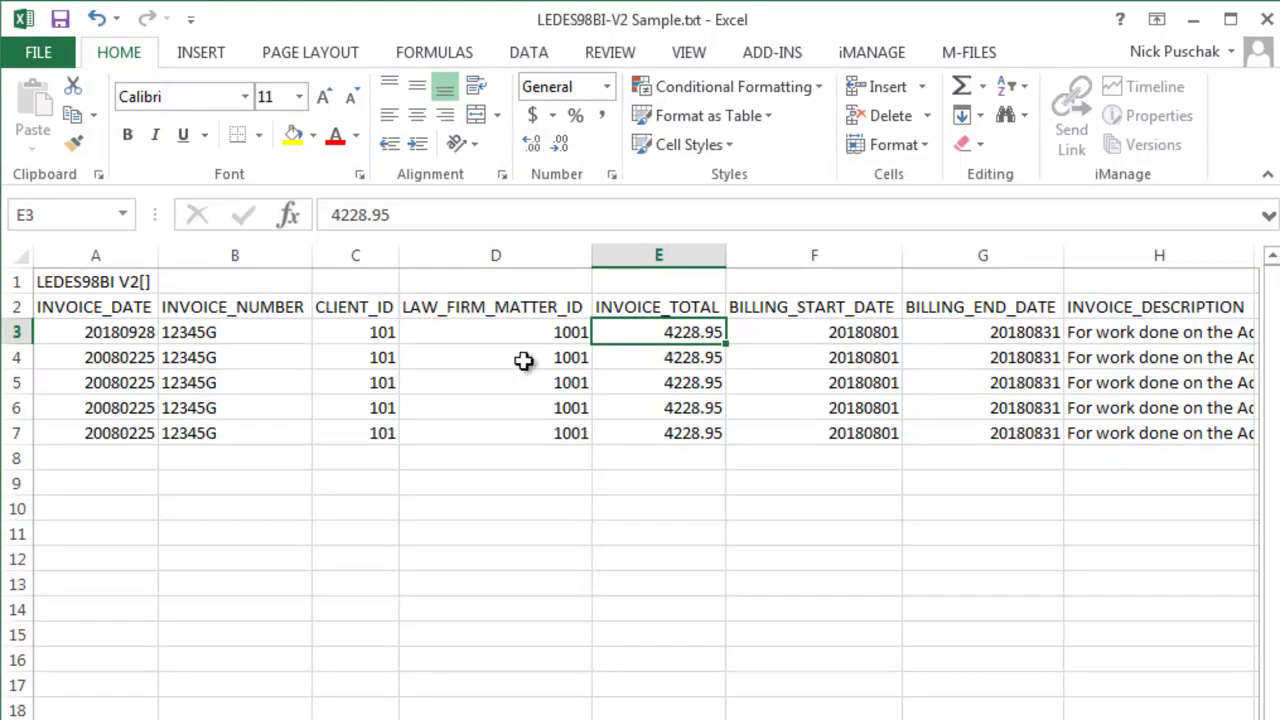
# - Start saving a copy of the workbook in the Creating a LEDES File folder, replacing Sample.txt in the file name with INV1234
pyautogui.click(52, 58)
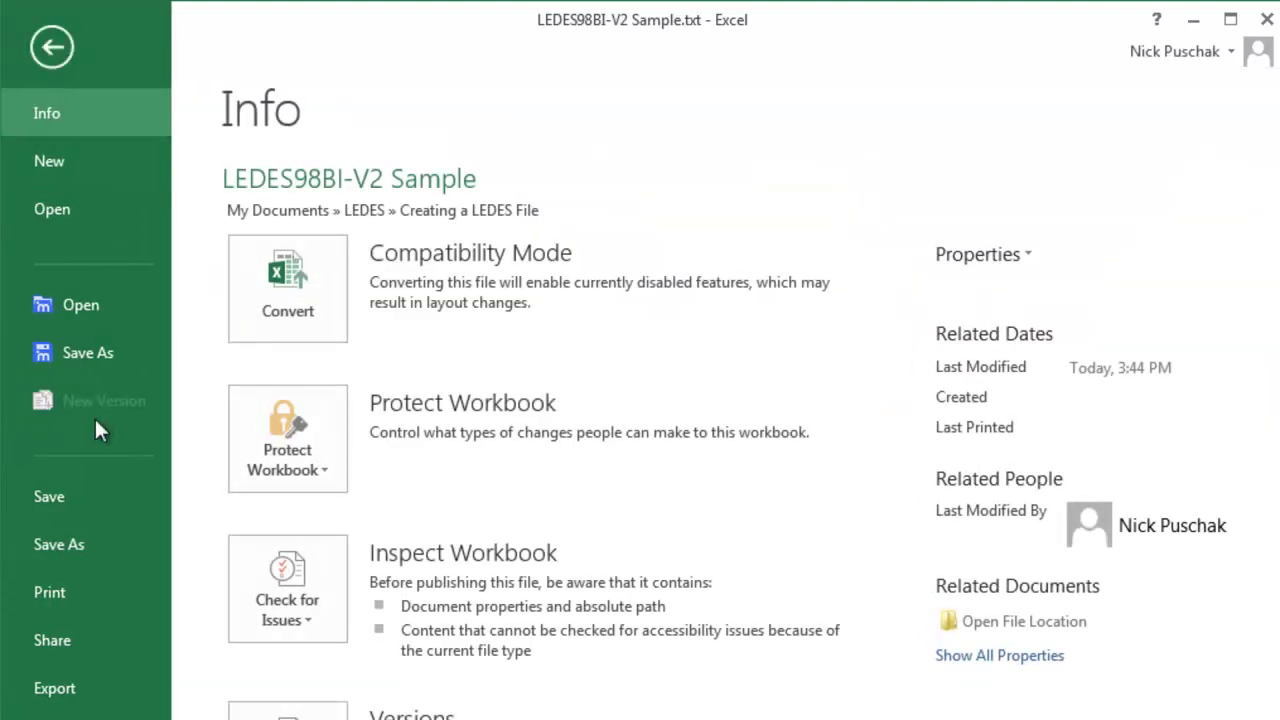
pyautogui.click(100, 545)
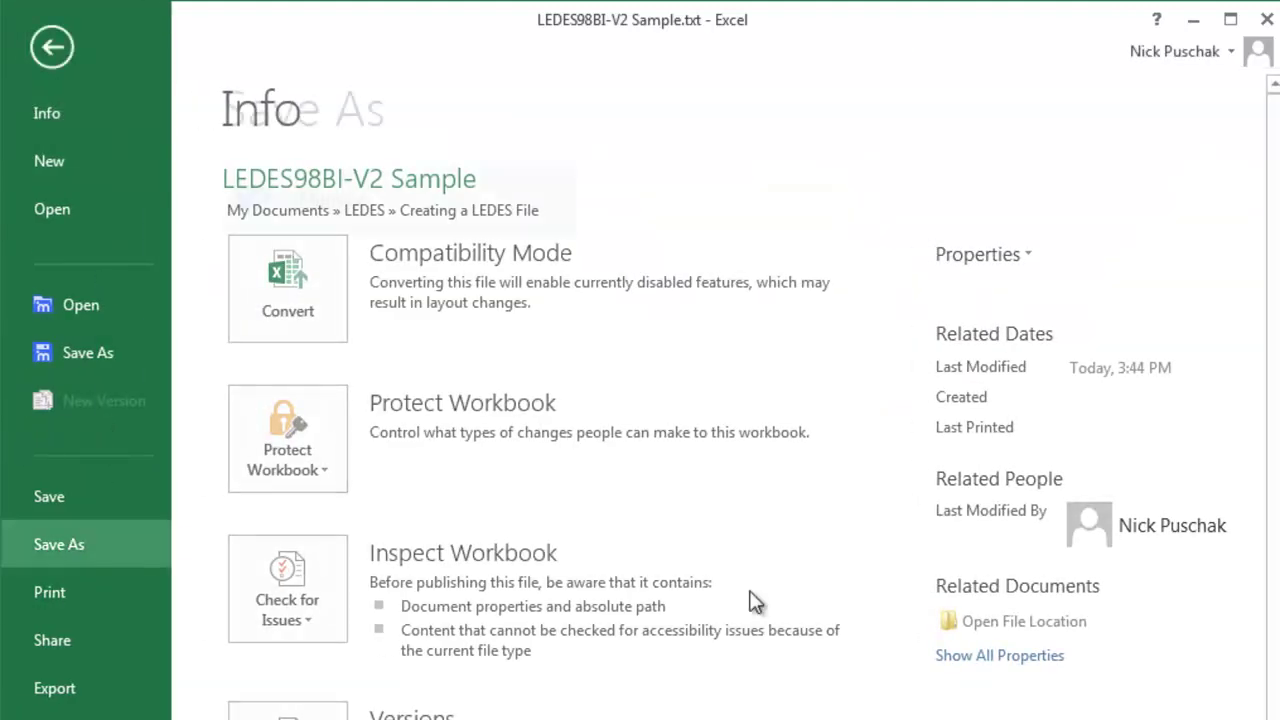
pyautogui.click(800, 280)
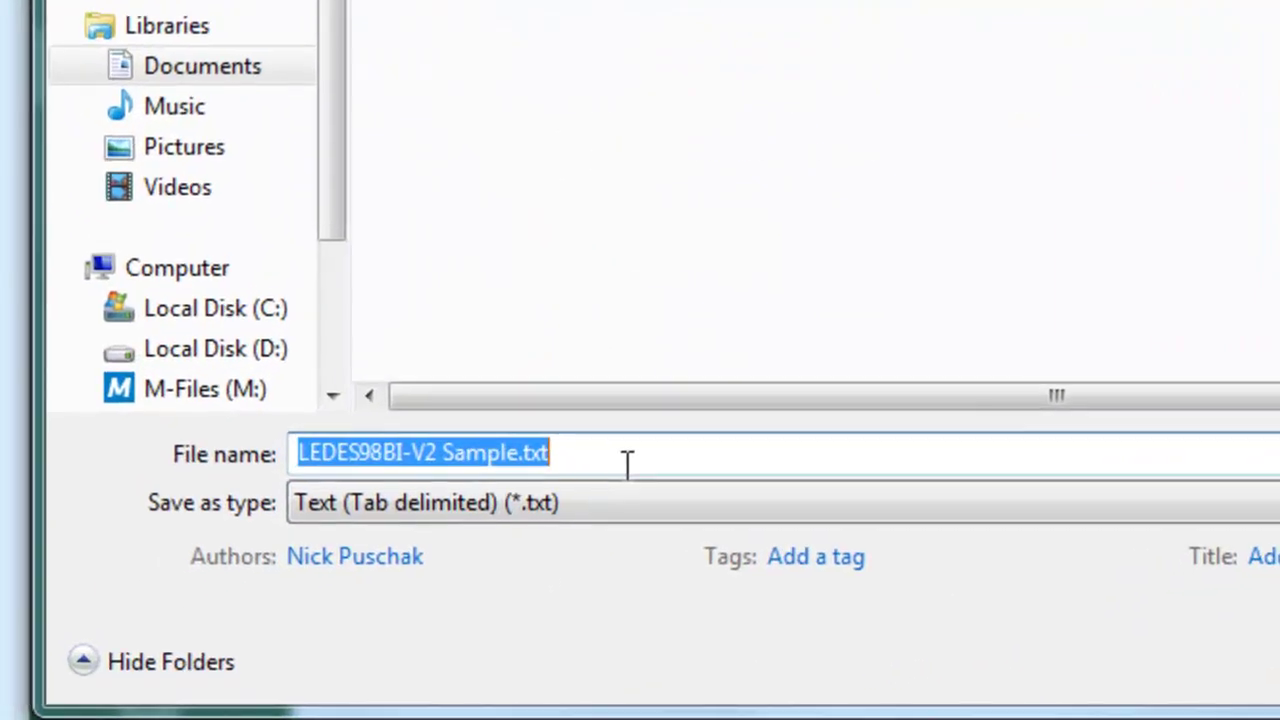
pyautogui.click(305, 597)
pyautogui.moveTo(565, 454); pyautogui.dragTo(449, 452)
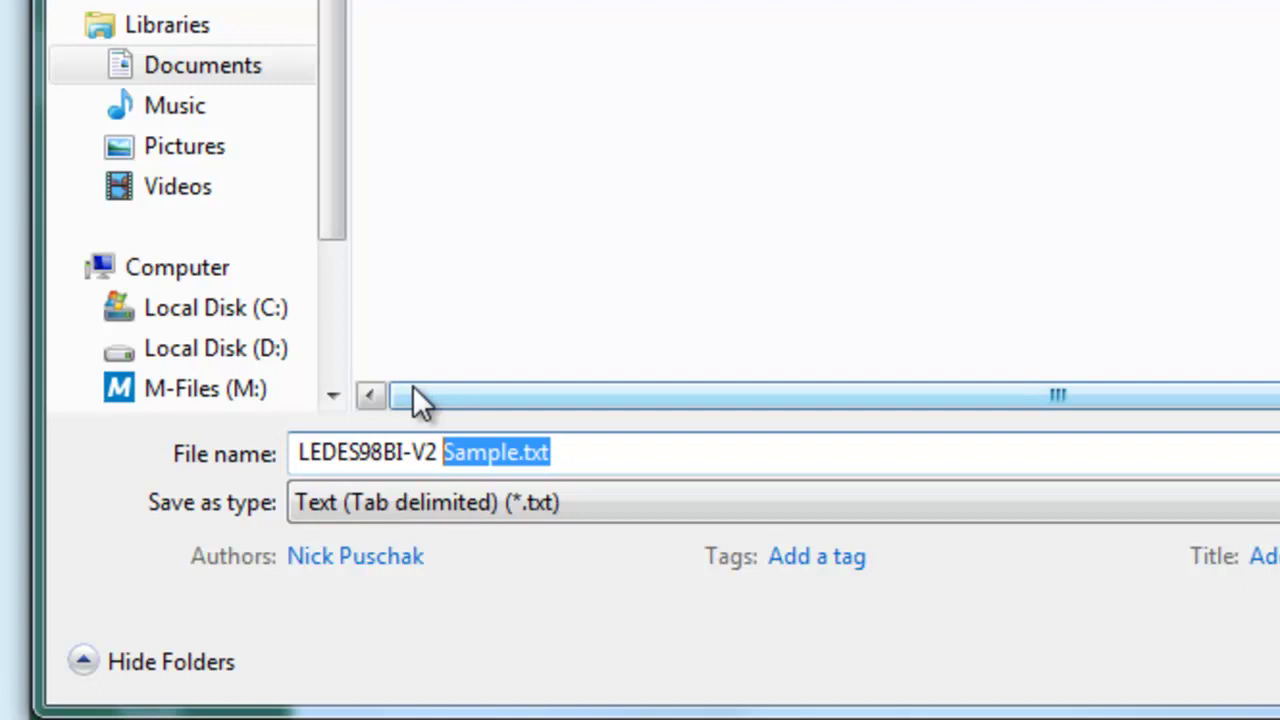
pyautogui.write('1234')
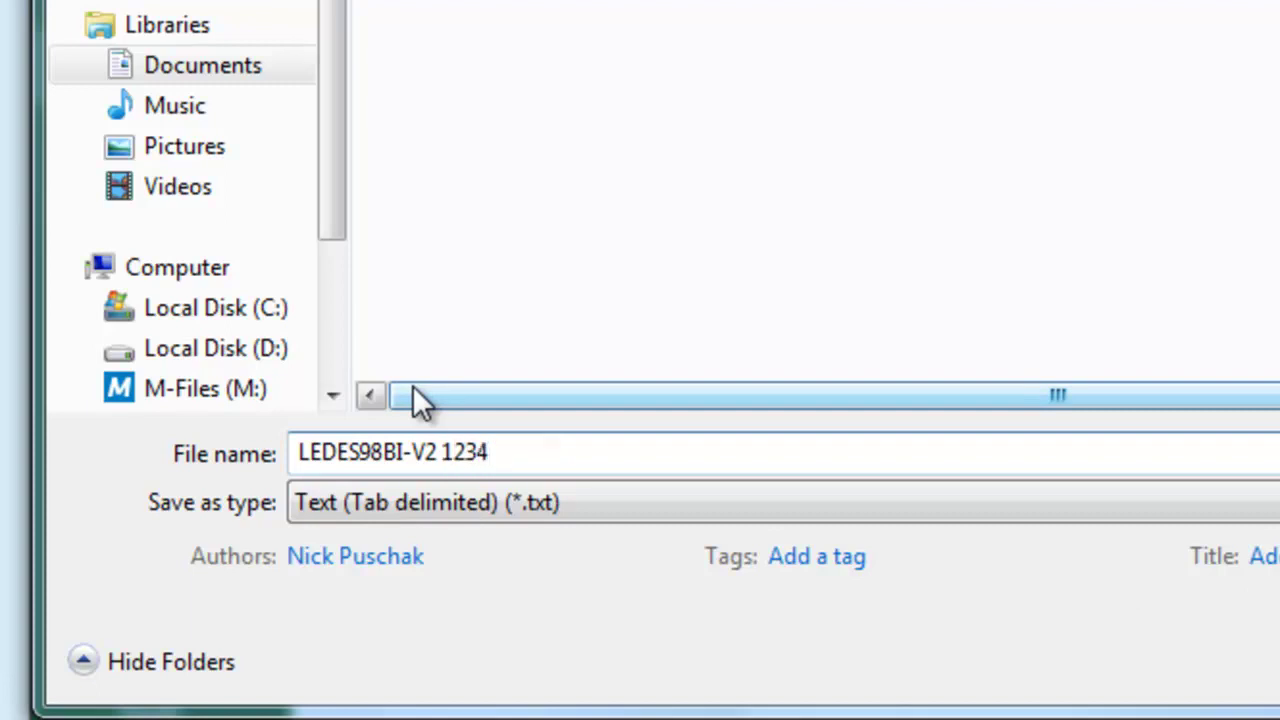
pyautogui.press('Left')
pyautogui.press('Left')
pyautogui.press('Left')
pyautogui.press('Left')
pyautogui.write('INV')
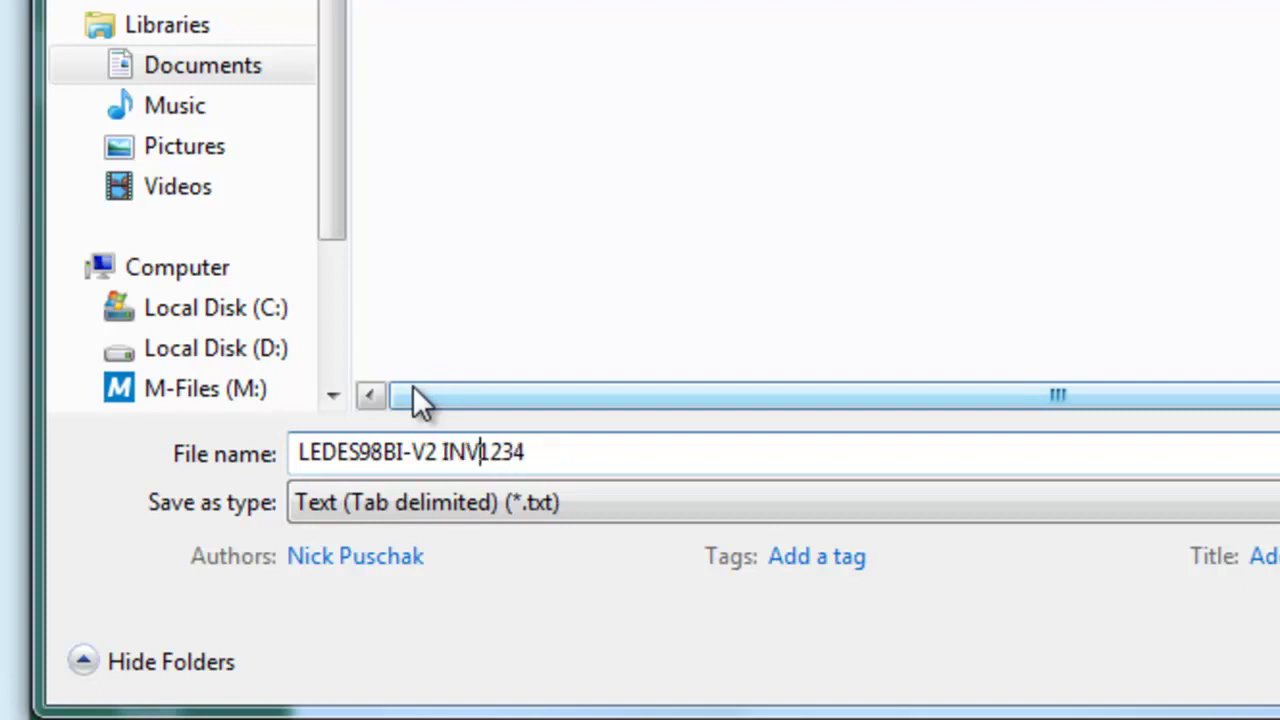
# - Shorten the file name to INV1234 and save it as tab-delimited text, declining to keep using that format and closing the repeated save dialog
pyautogui.moveTo(443, 452); pyautogui.dragTo(120, 450)
pyautogui.press('BackSpace')
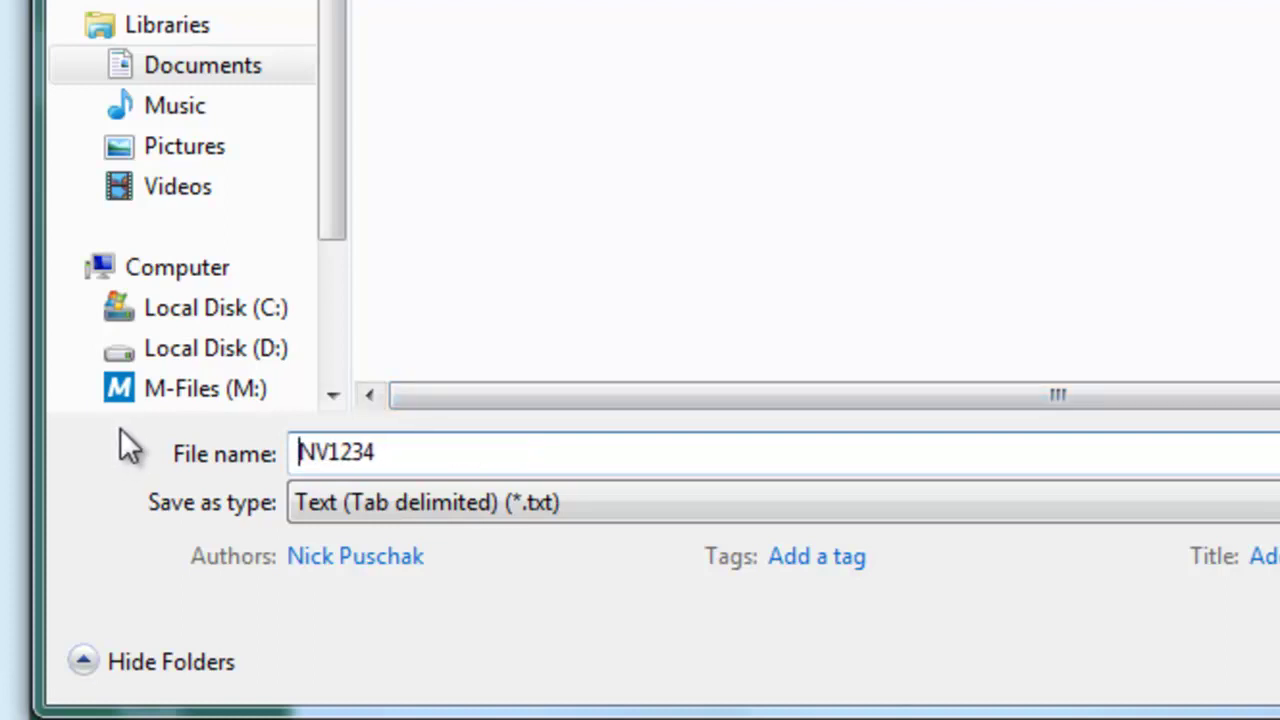
pyautogui.press('Delete')
pyautogui.click(477, 451)
pyautogui.click(298, 446)
pyautogui.write('I')
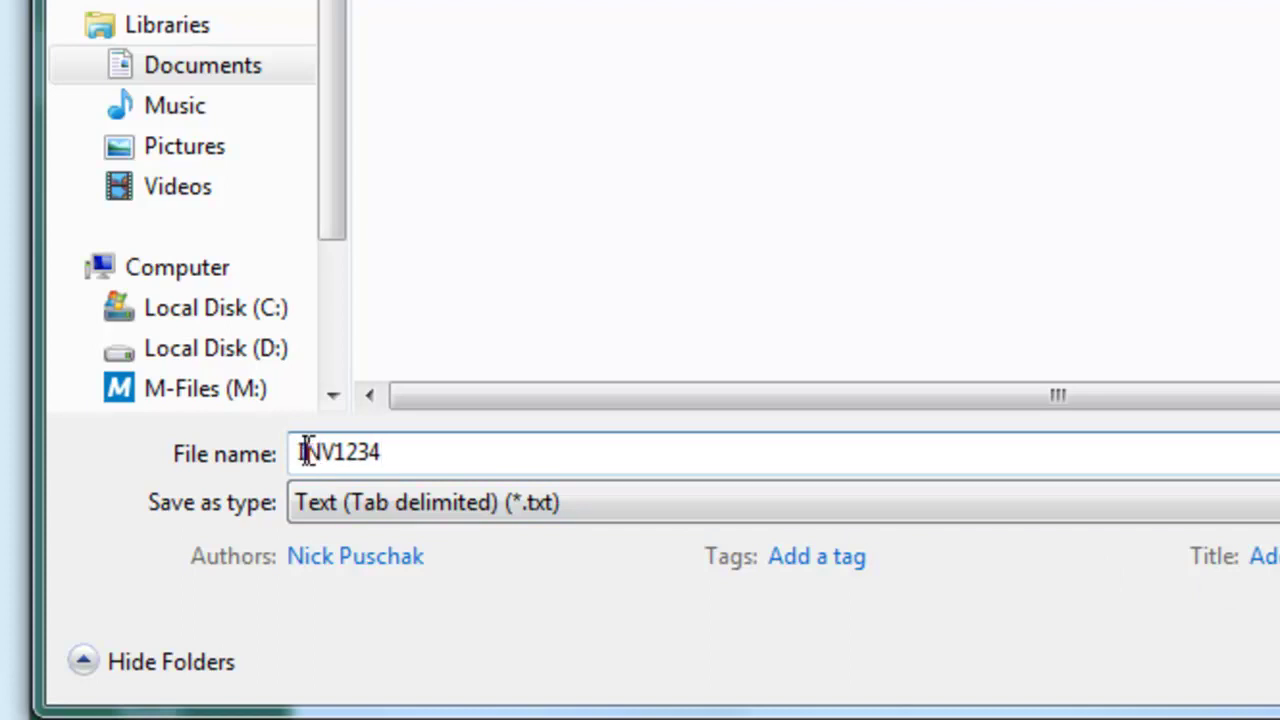
pyautogui.click(430, 451)
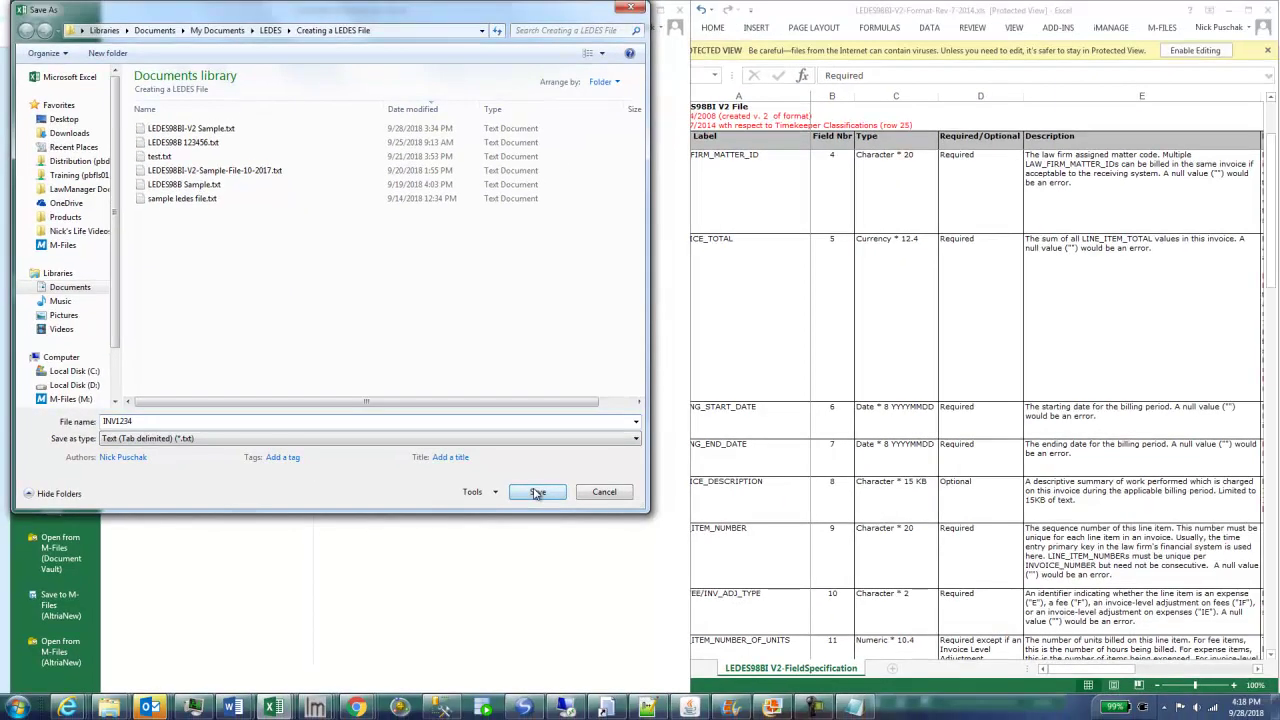
pyautogui.click(536, 490)
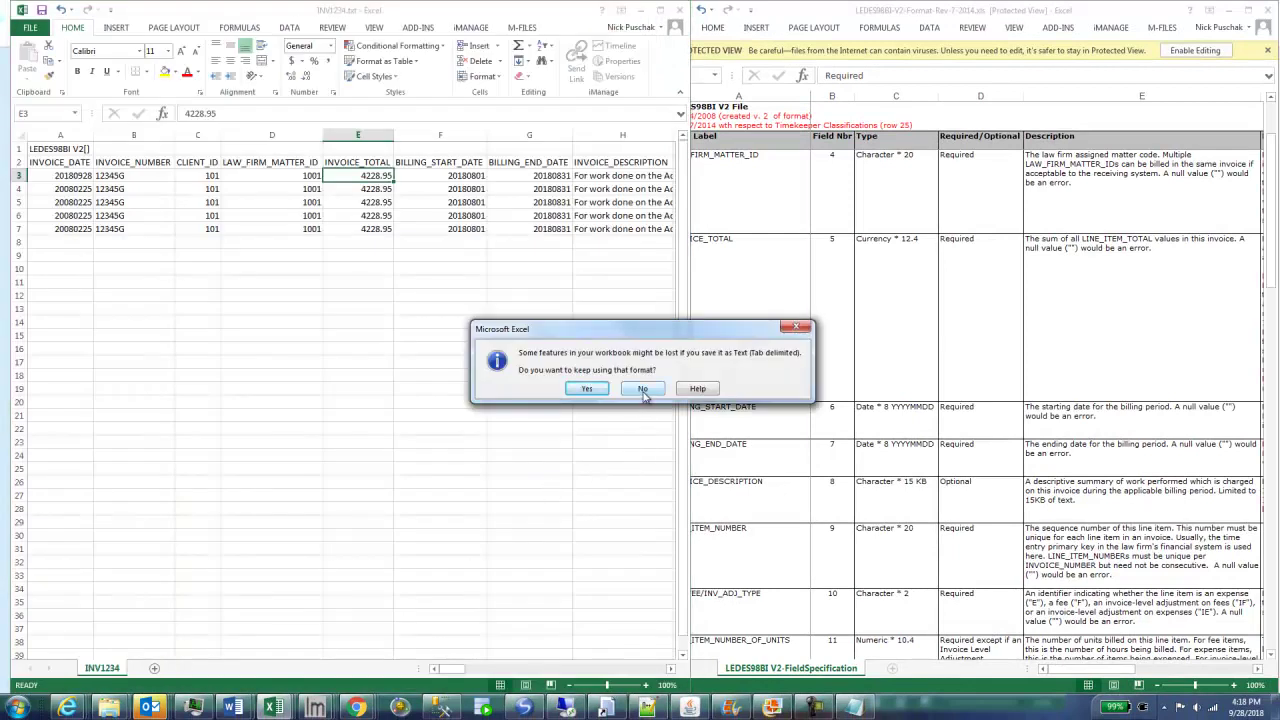
pyautogui.click(643, 389)
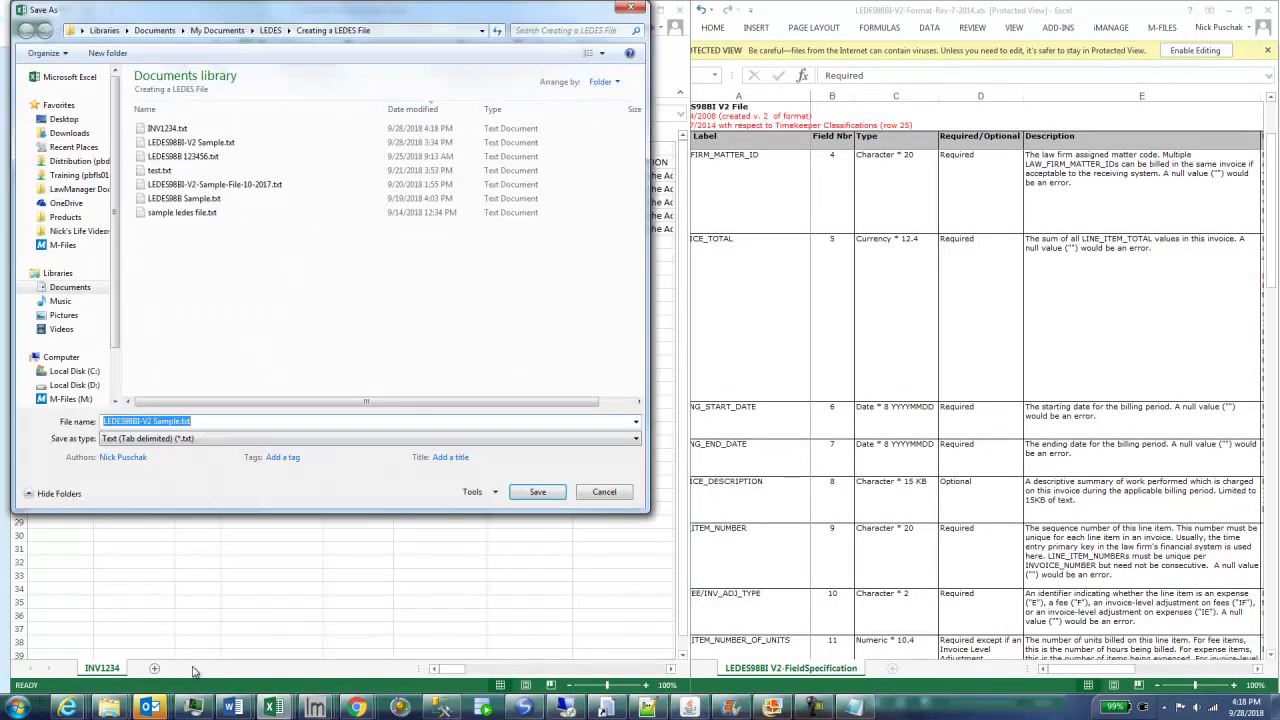
pyautogui.click(540, 492)
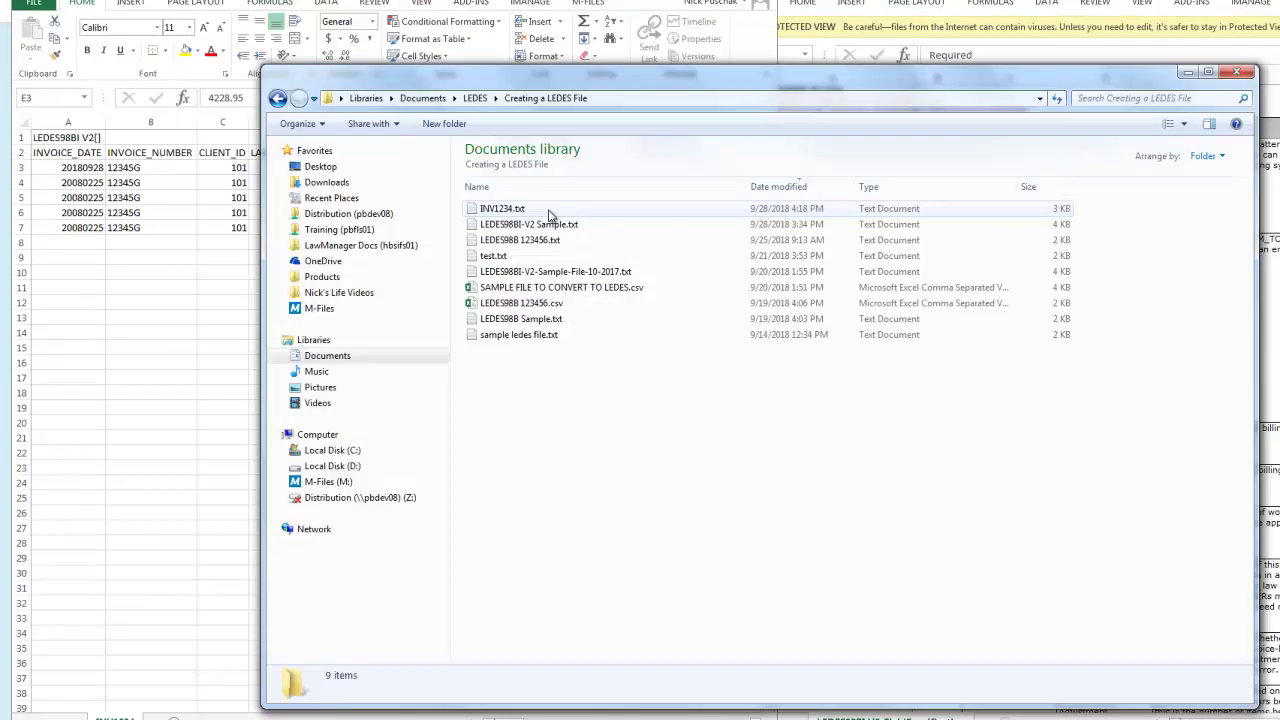
# - Open INV1234.txt from the folder in Notepad and copy the tab gap between the first line item's invoice date and invoice number
pyautogui.click(548, 211)
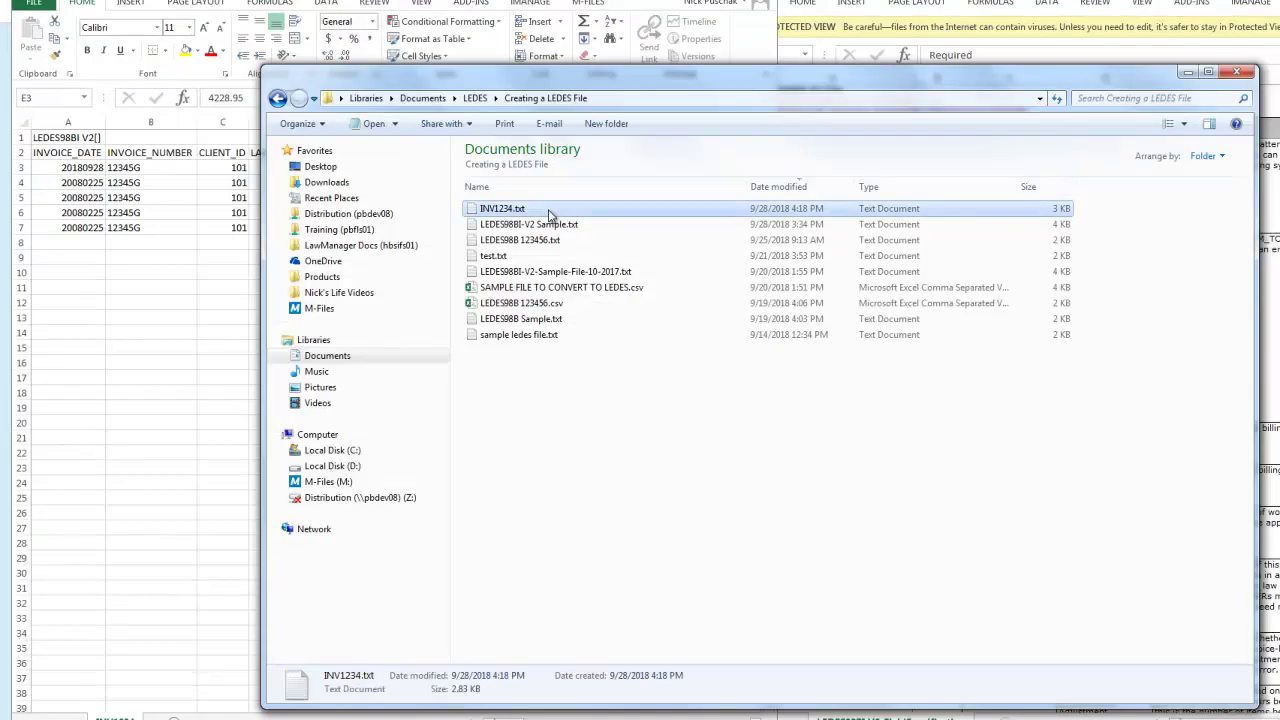
pyautogui.doubleClick(548, 209)
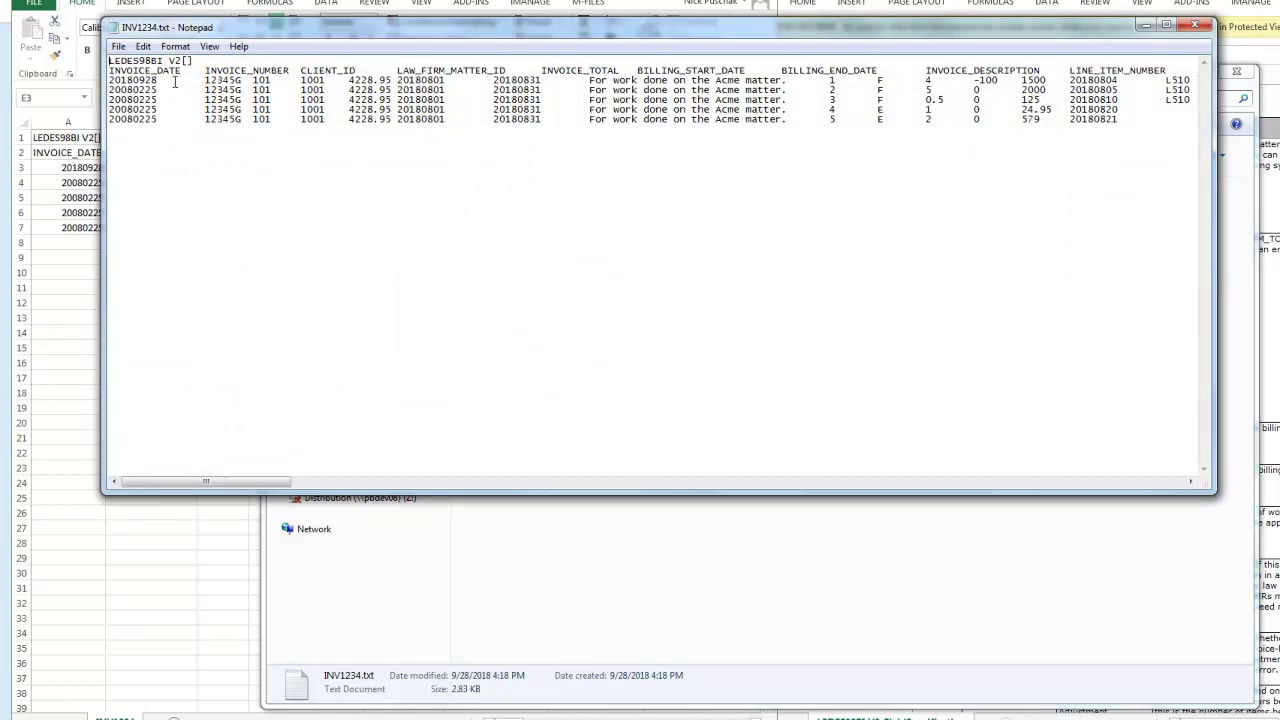
pyautogui.moveTo(160, 82); pyautogui.dragTo(185, 88)
pyautogui.click(157, 84)
pyautogui.moveTo(160, 83); pyautogui.dragTo(193, 85)
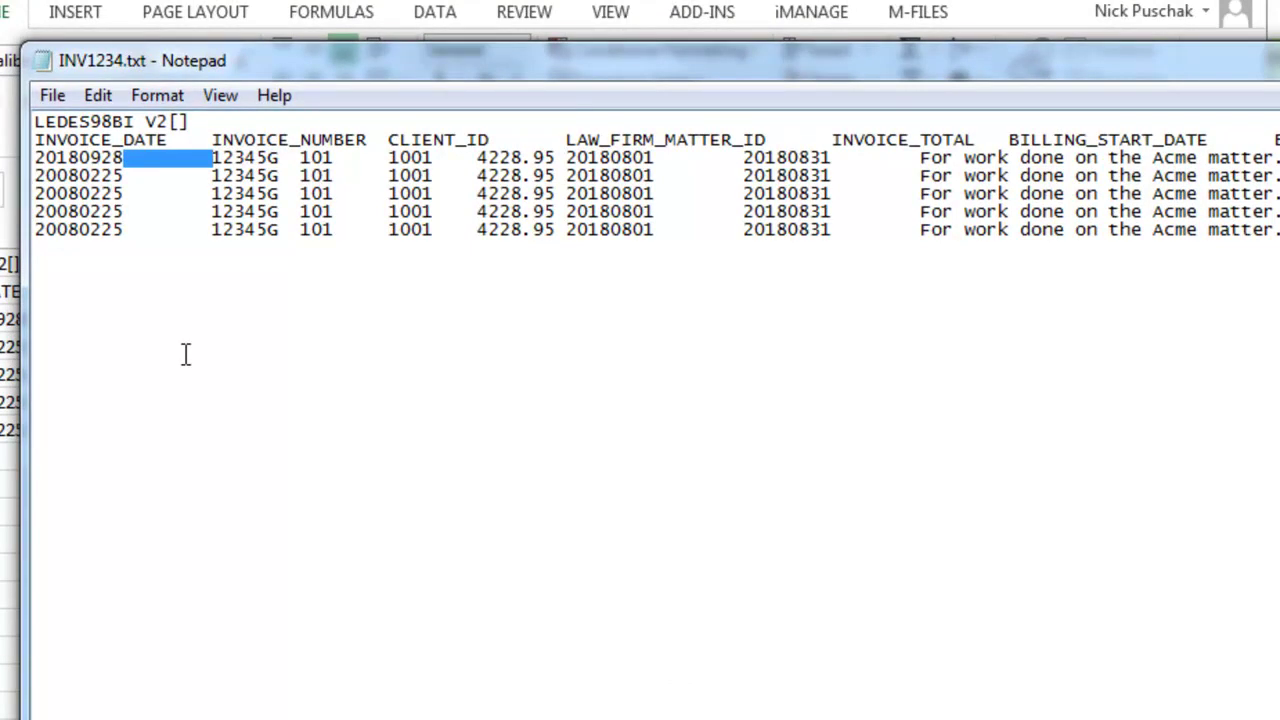
pyautogui.click(99, 100)
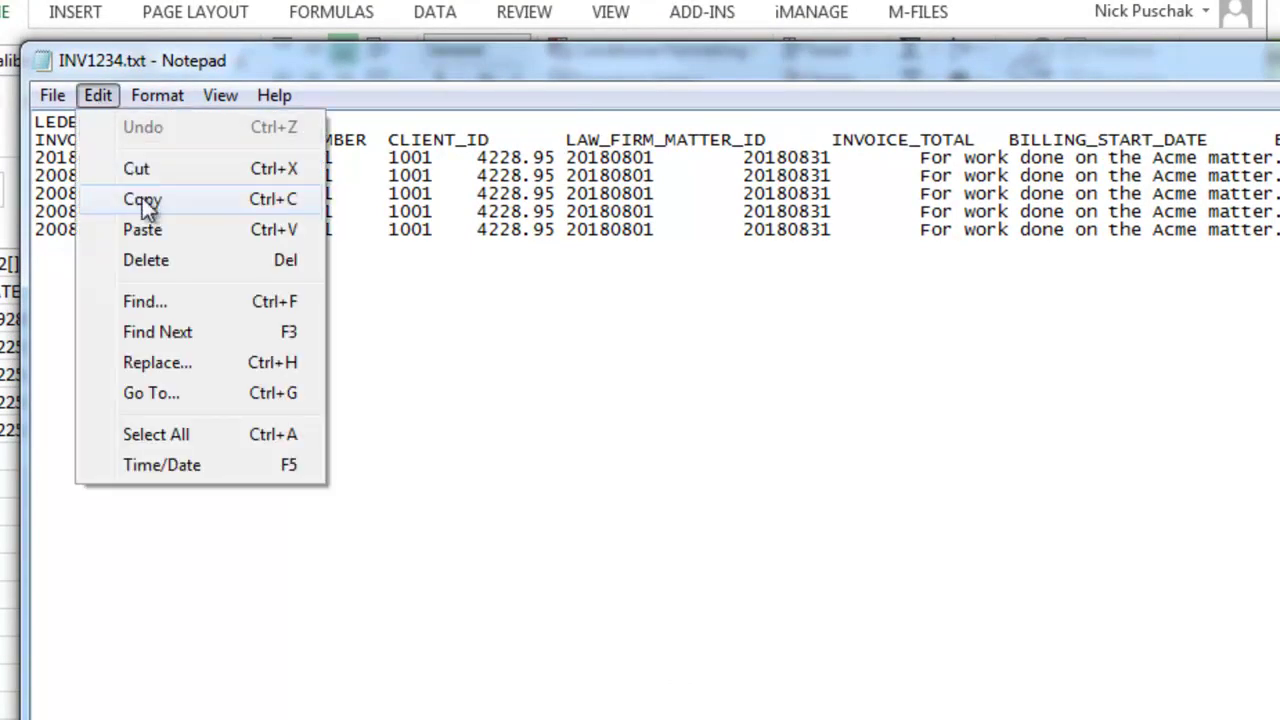
pyautogui.click(142, 198)
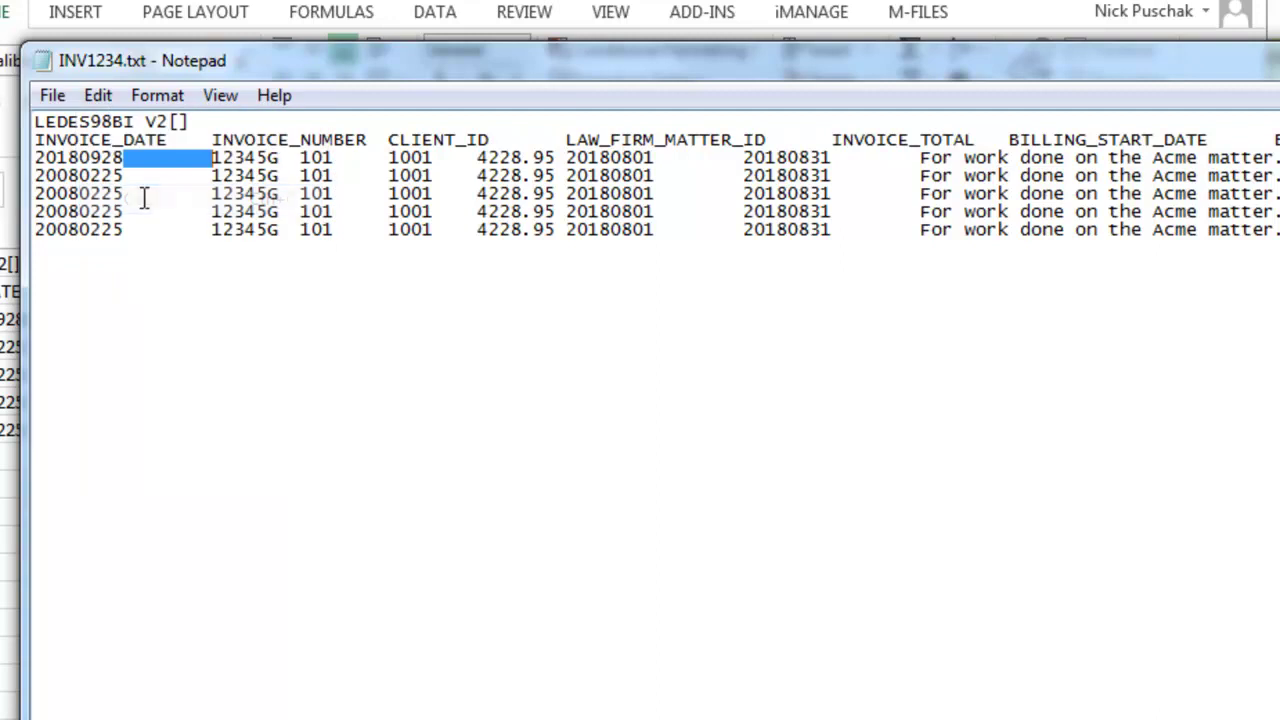
# - Replace every copied tab separator in the file with a pipe character (|), starting from the beginning of the text
pyautogui.click(37, 121)
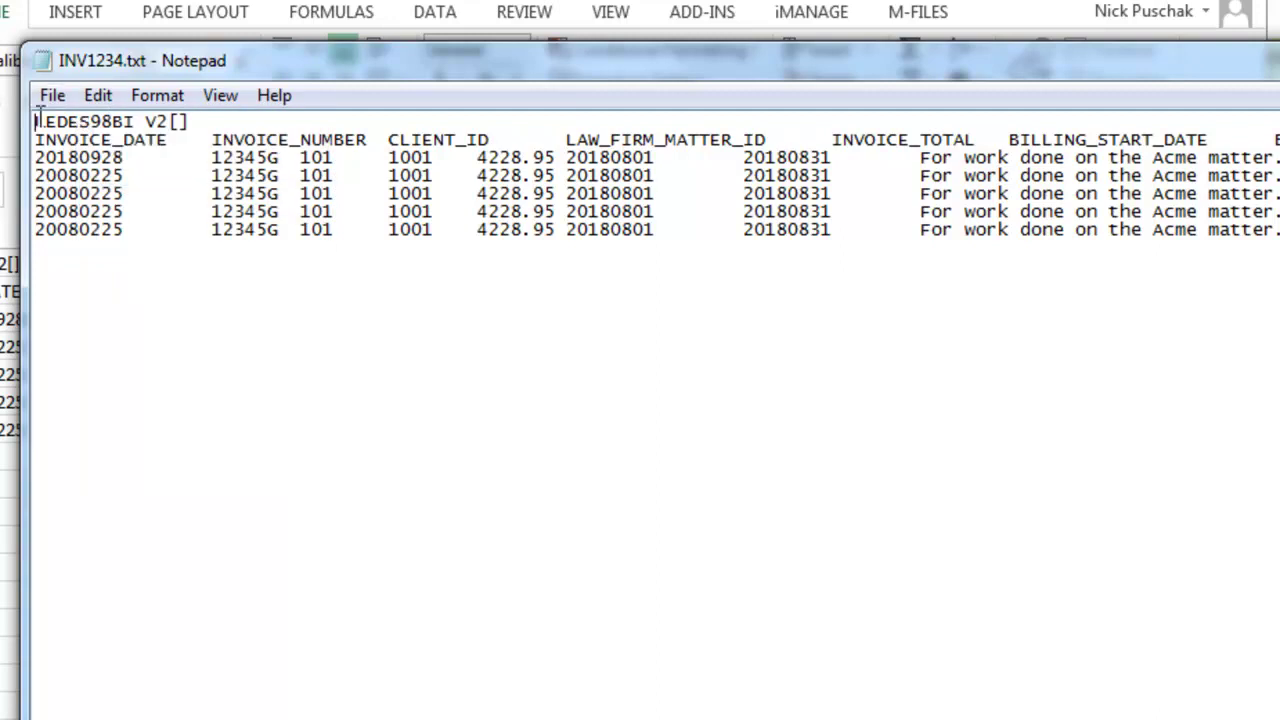
pyautogui.click(99, 96)
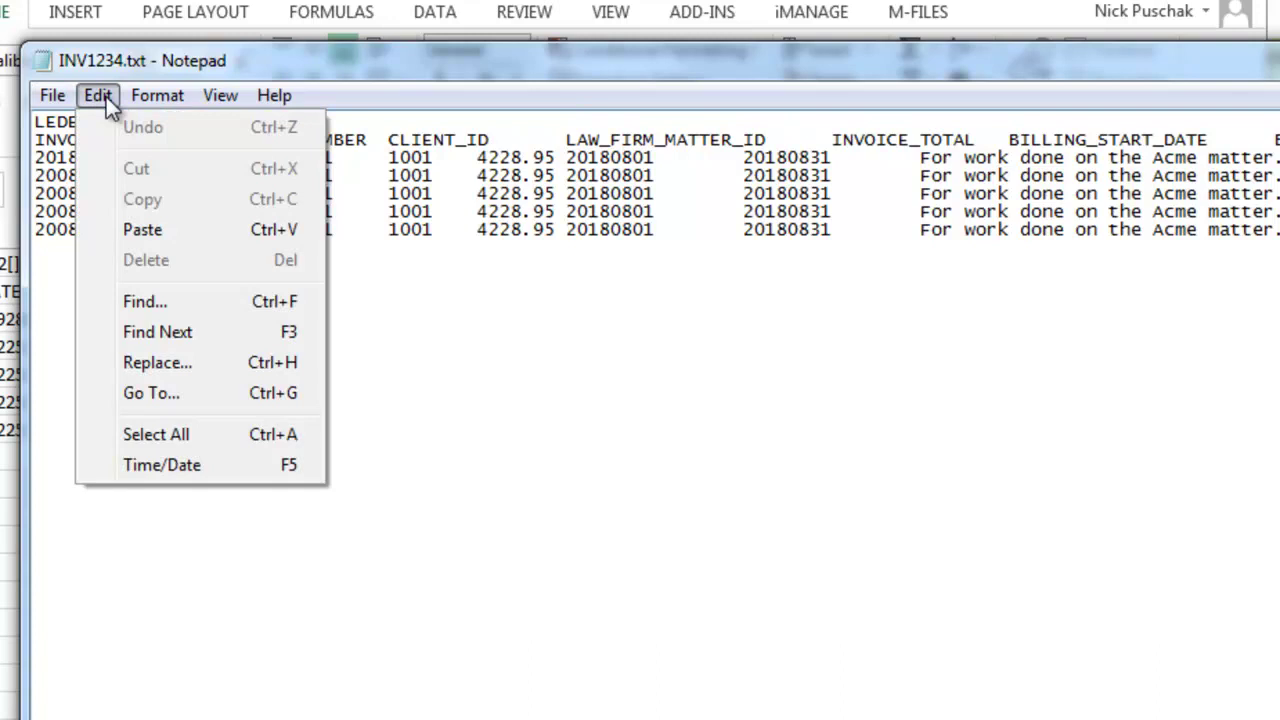
pyautogui.click(174, 363)
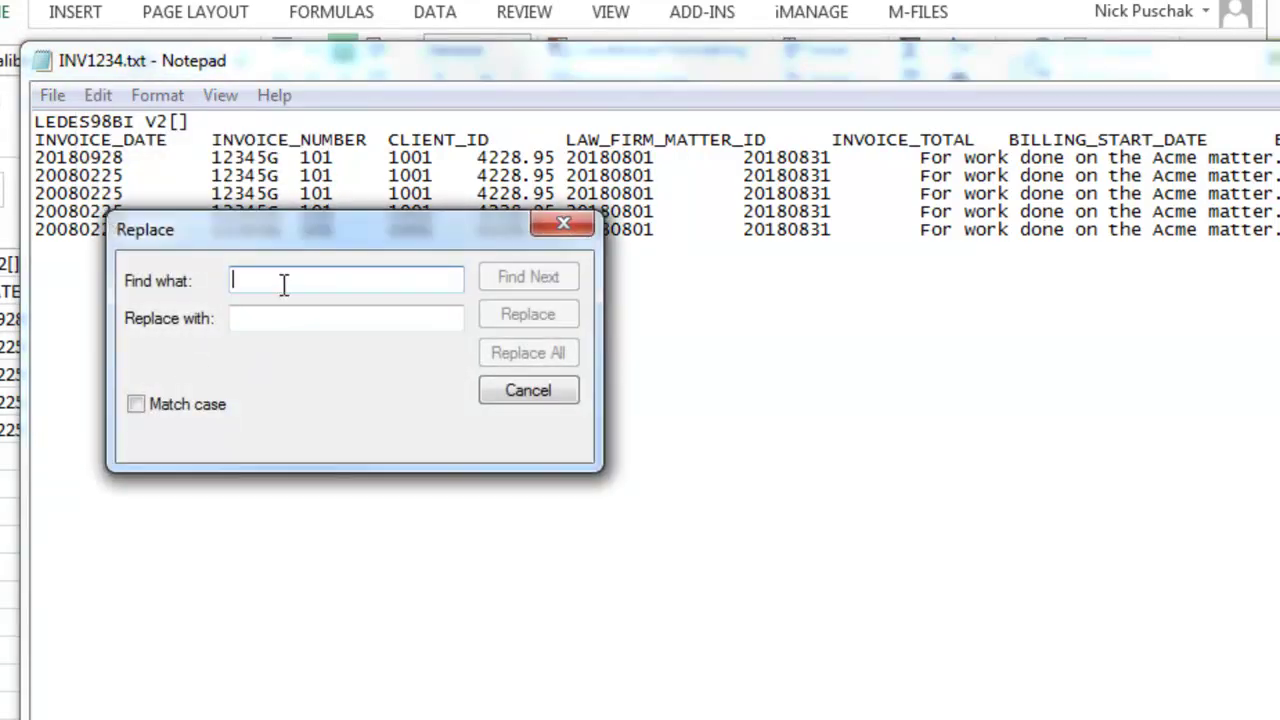
pyautogui.hotkey('ctrl', 'v')
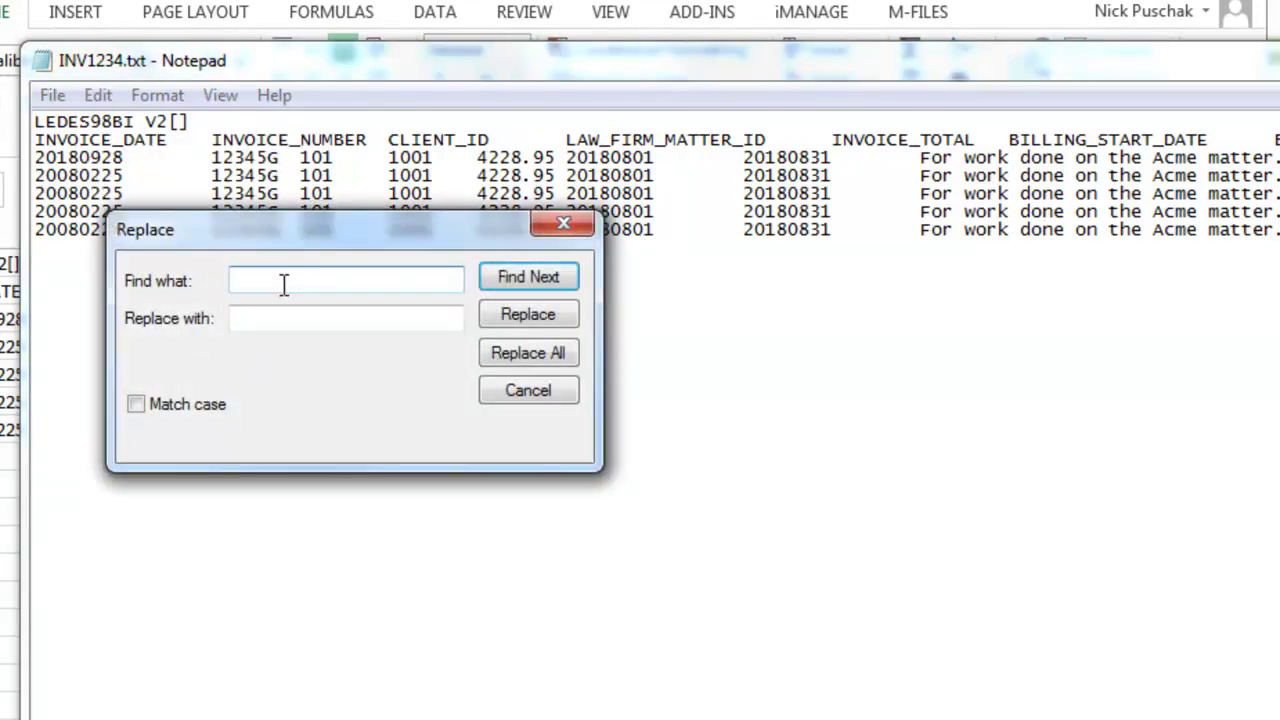
pyautogui.click(375, 315)
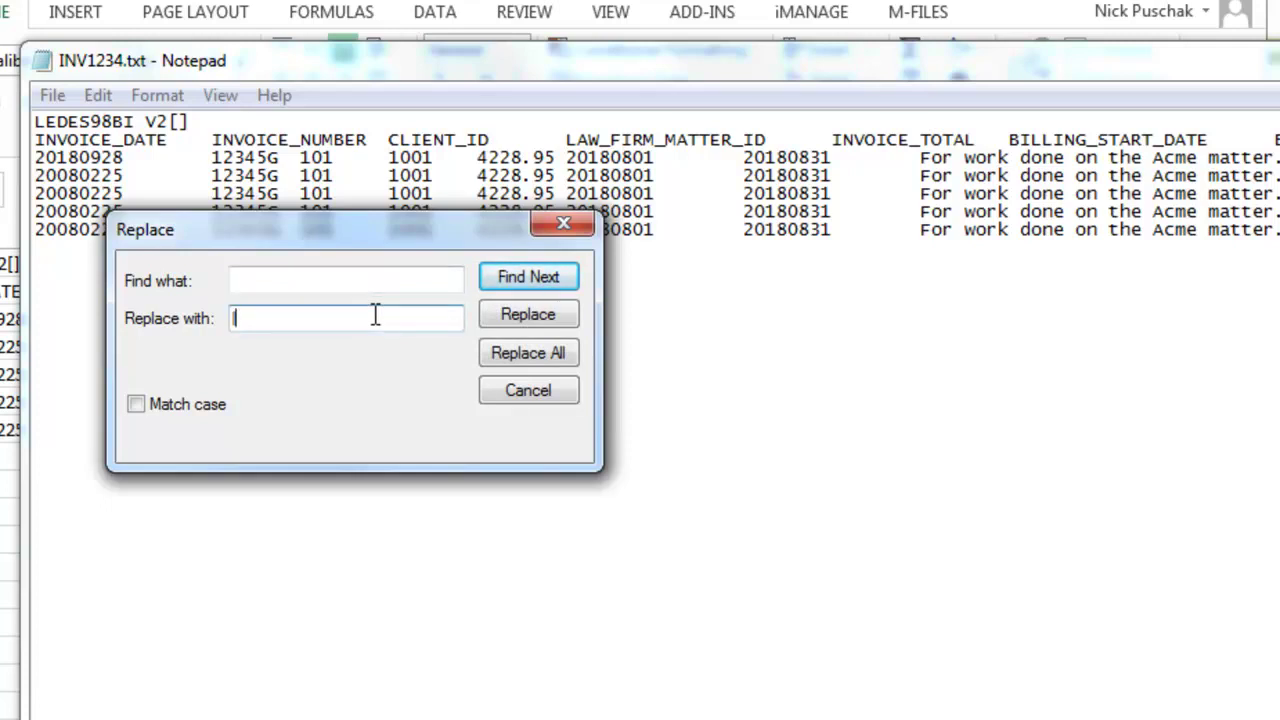
pyautogui.click(560, 352)
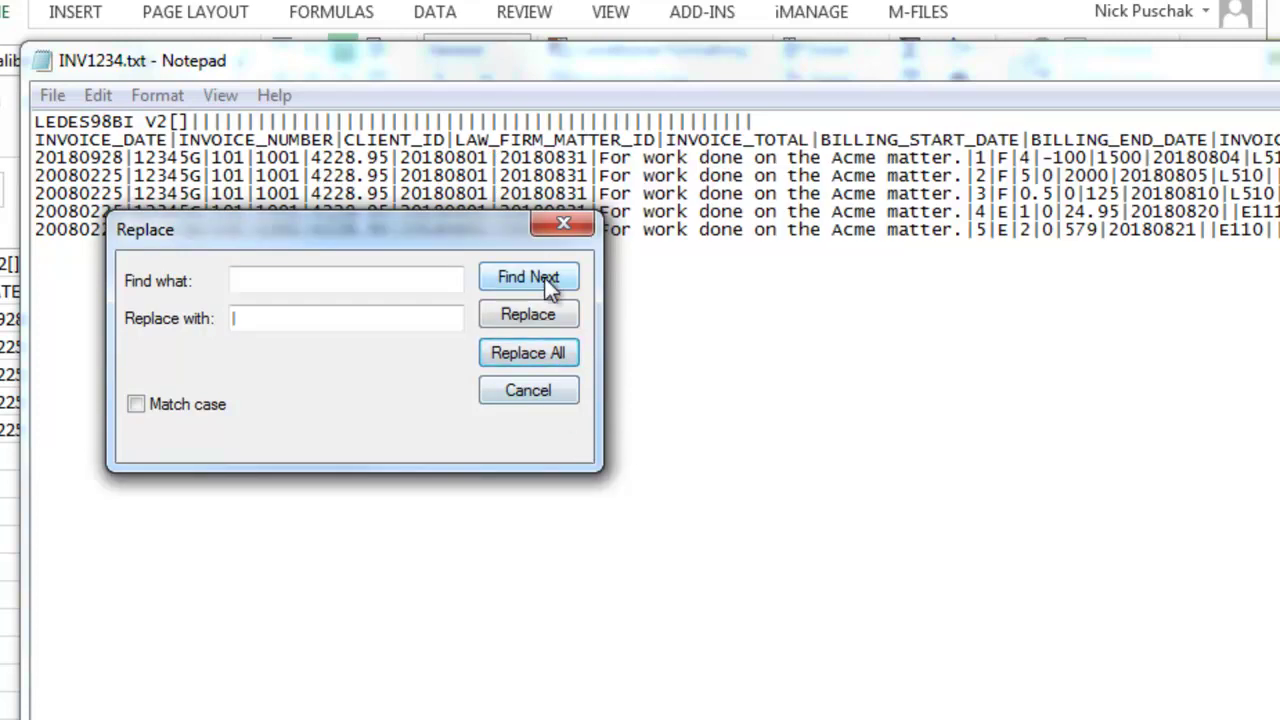
pyautogui.click(538, 390)
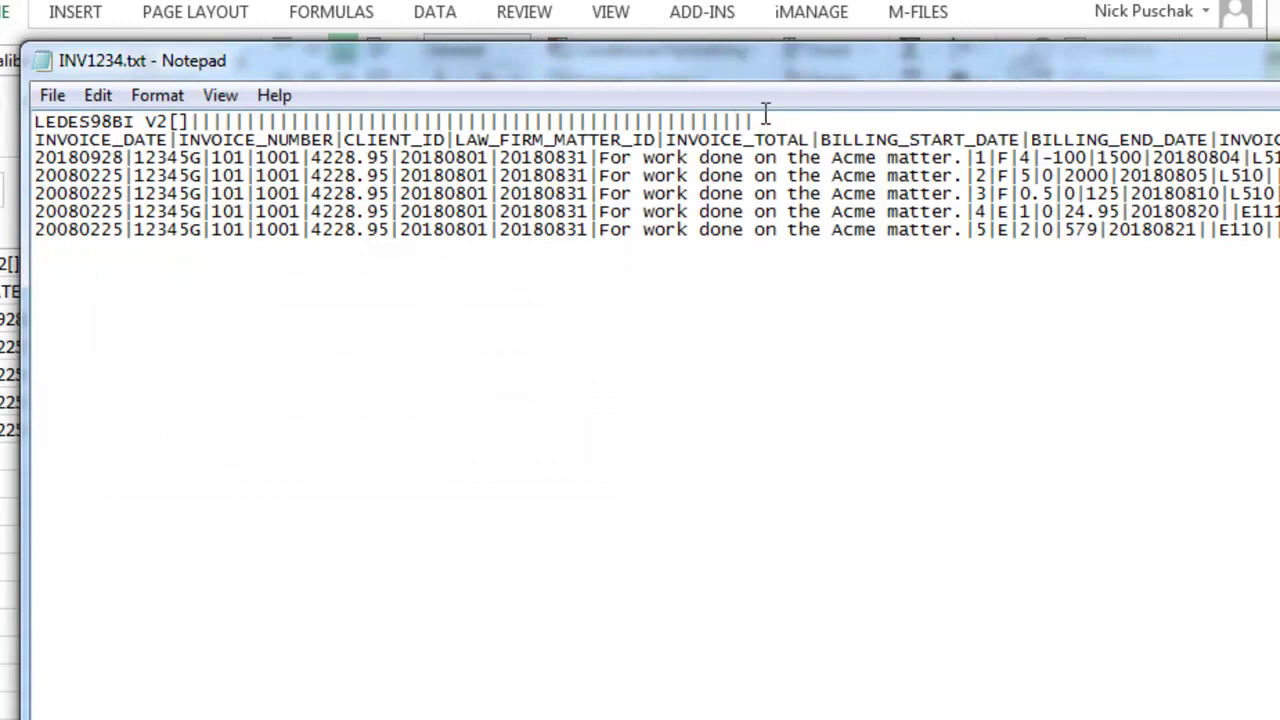
# - Delete the surplus pipe characters after LEDES98BI V2[] on the first line
pyautogui.moveTo(756, 121); pyautogui.dragTo(197, 121)
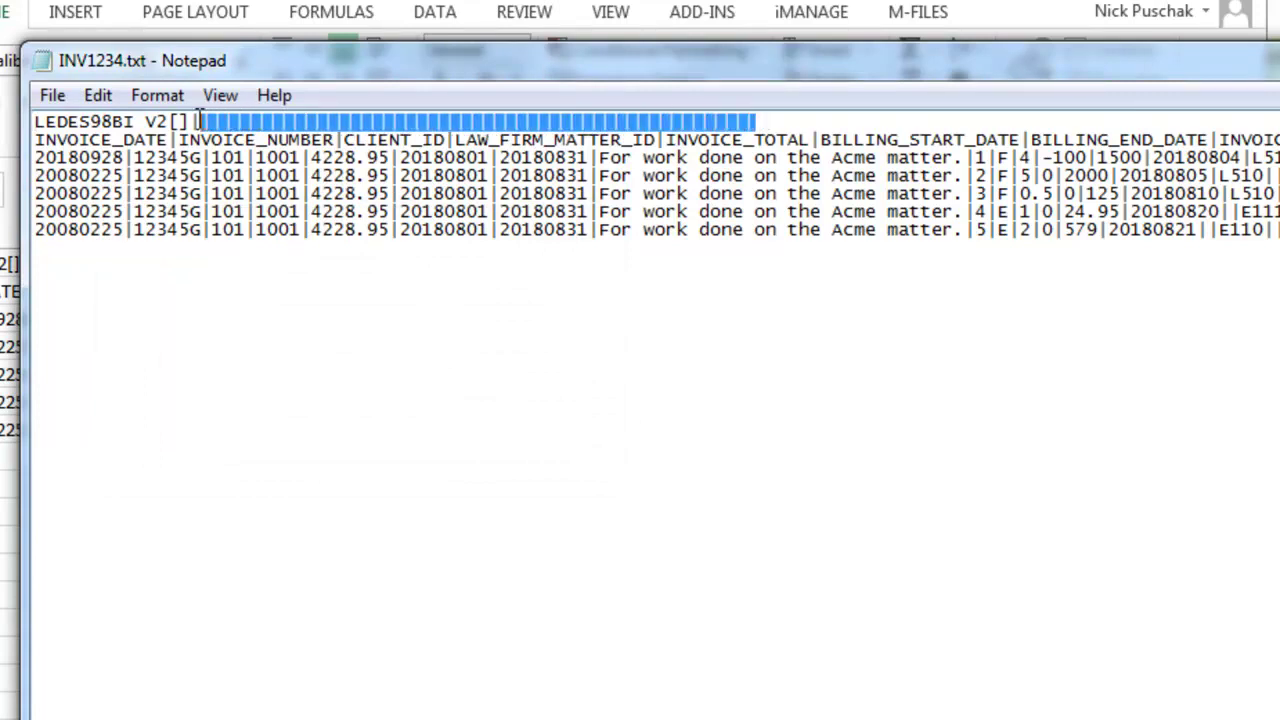
pyautogui.press('Delete')
pyautogui.click(128, 252)
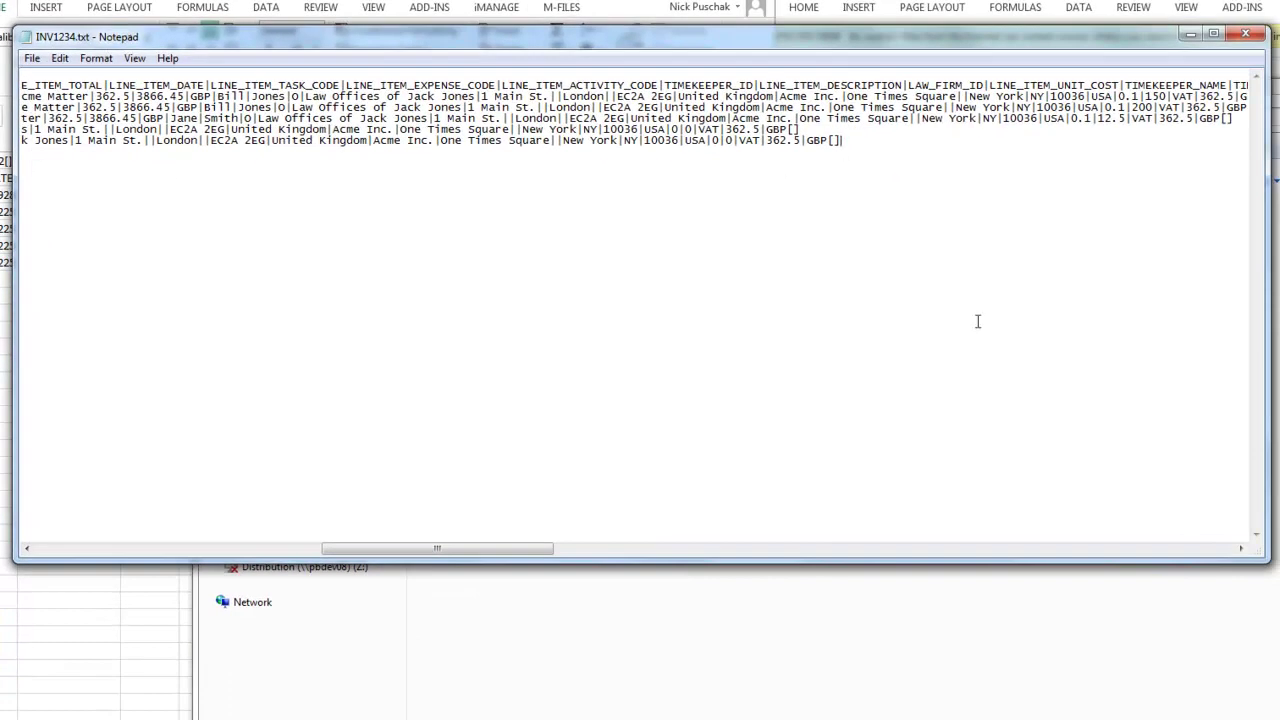
# - Check the pipe-delimited text out to the end of the header and line item rows, including the closing [] marks and the first line
pyautogui.moveTo(514, 549); pyautogui.dragTo(1243, 531)
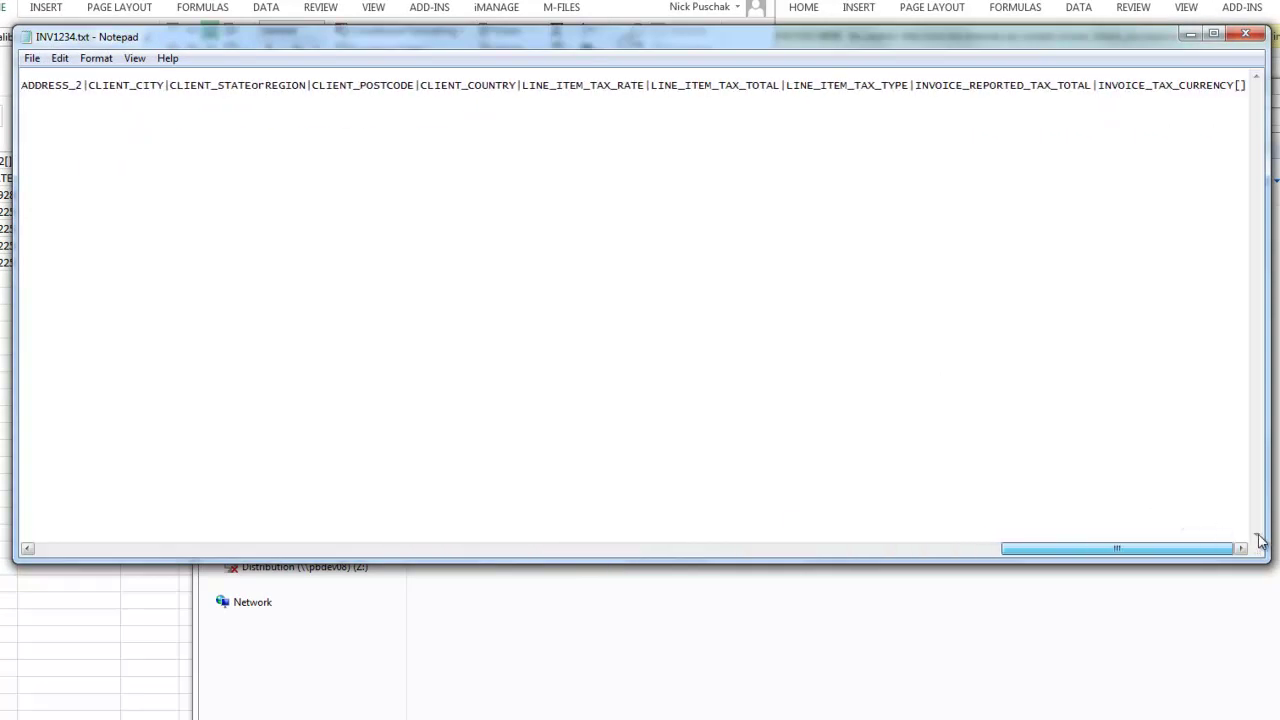
pyautogui.hotkey('ctrl', 'End')
pyautogui.hotkey('ctrl', 'Home')
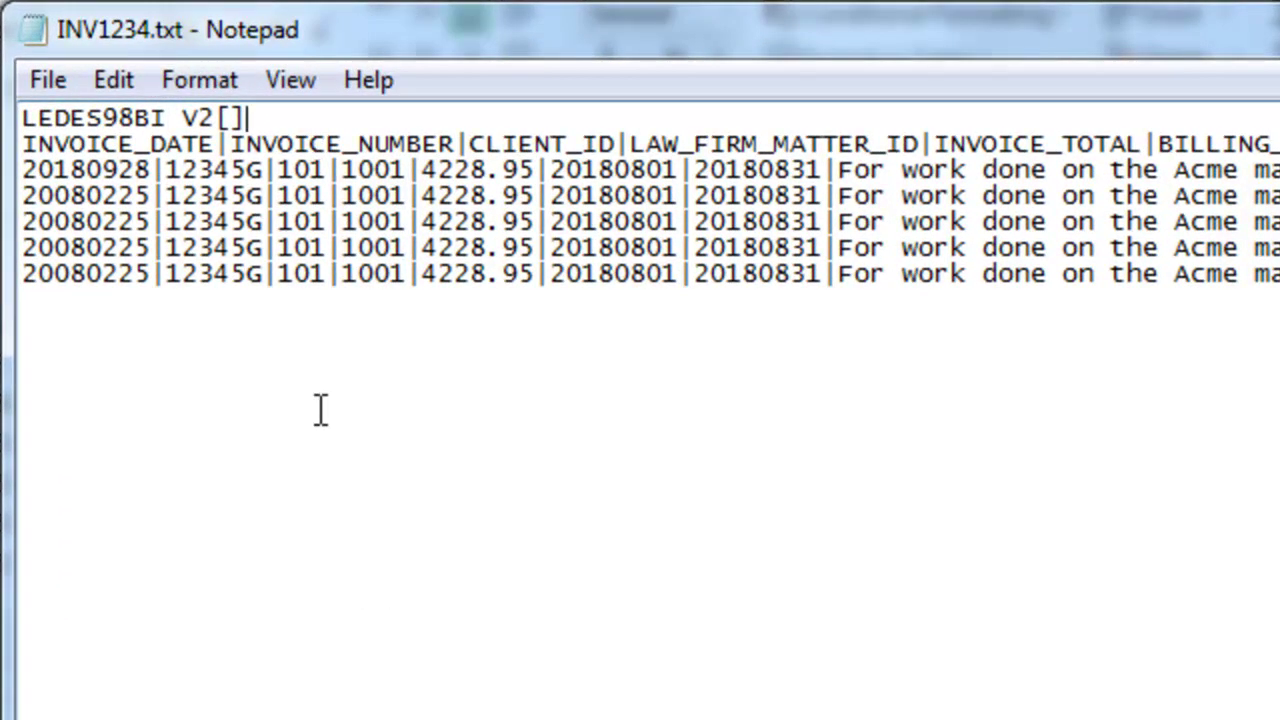
pyautogui.press('Right')
pyautogui.hotkey('shift', 'Up')
pyautogui.click(342, 346)
# - Save the edited pipe-delimited text as INV1234.txt
pyautogui.click(55, 83)
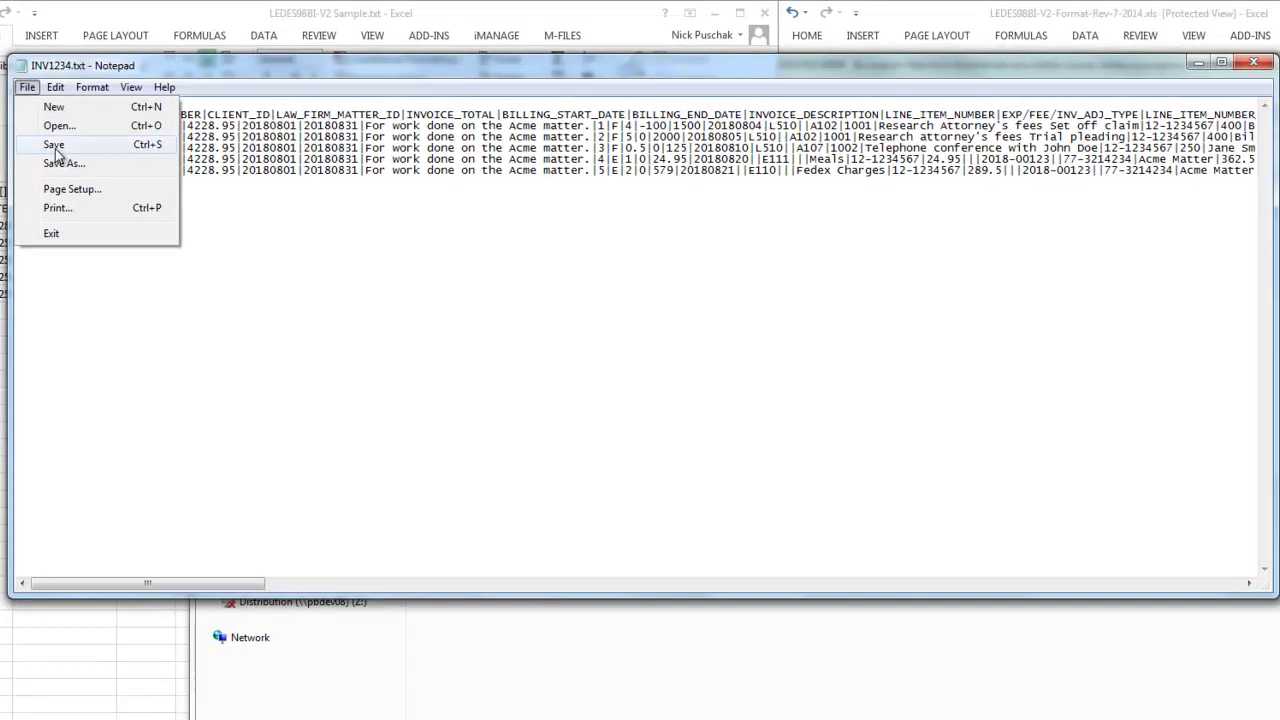
pyautogui.click(108, 214)
pyautogui.click(880, 518)
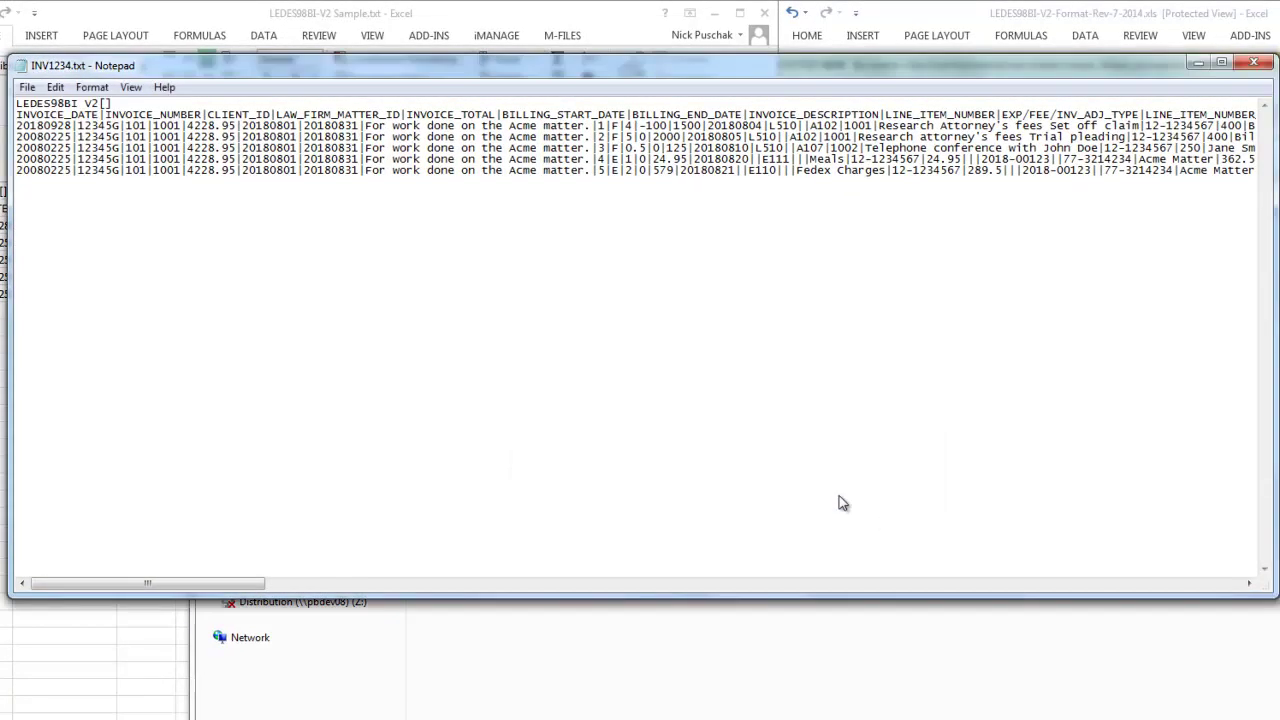